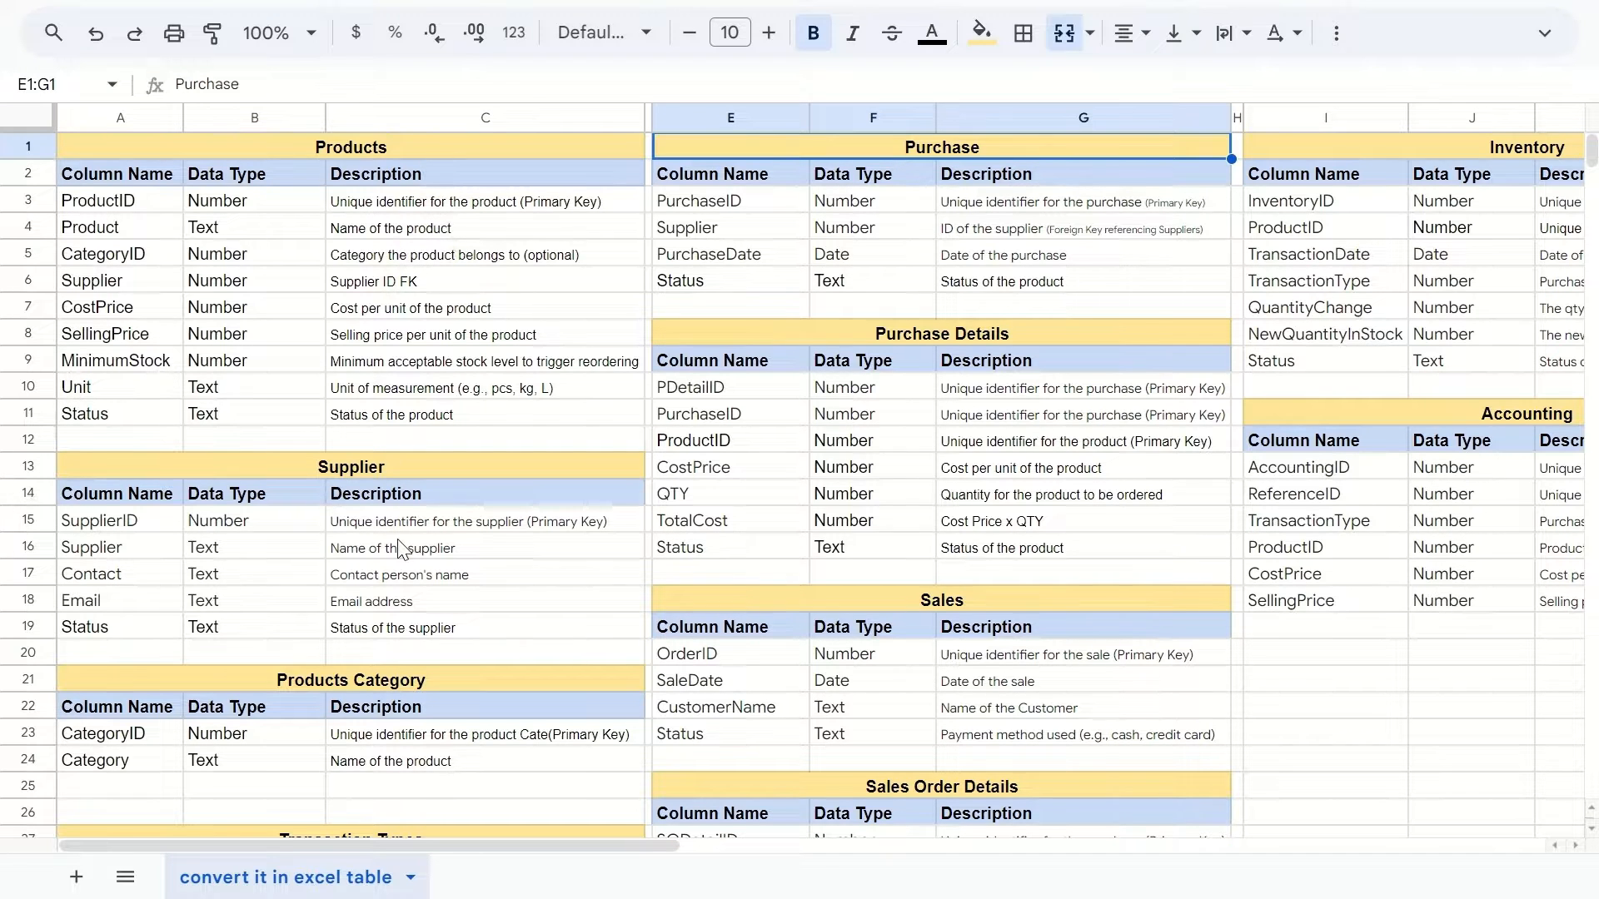
pyautogui.scroll(-1, 407, 541)
pyautogui.scroll(-2, 407, 541)
pyautogui.scroll(3, 406, 541)
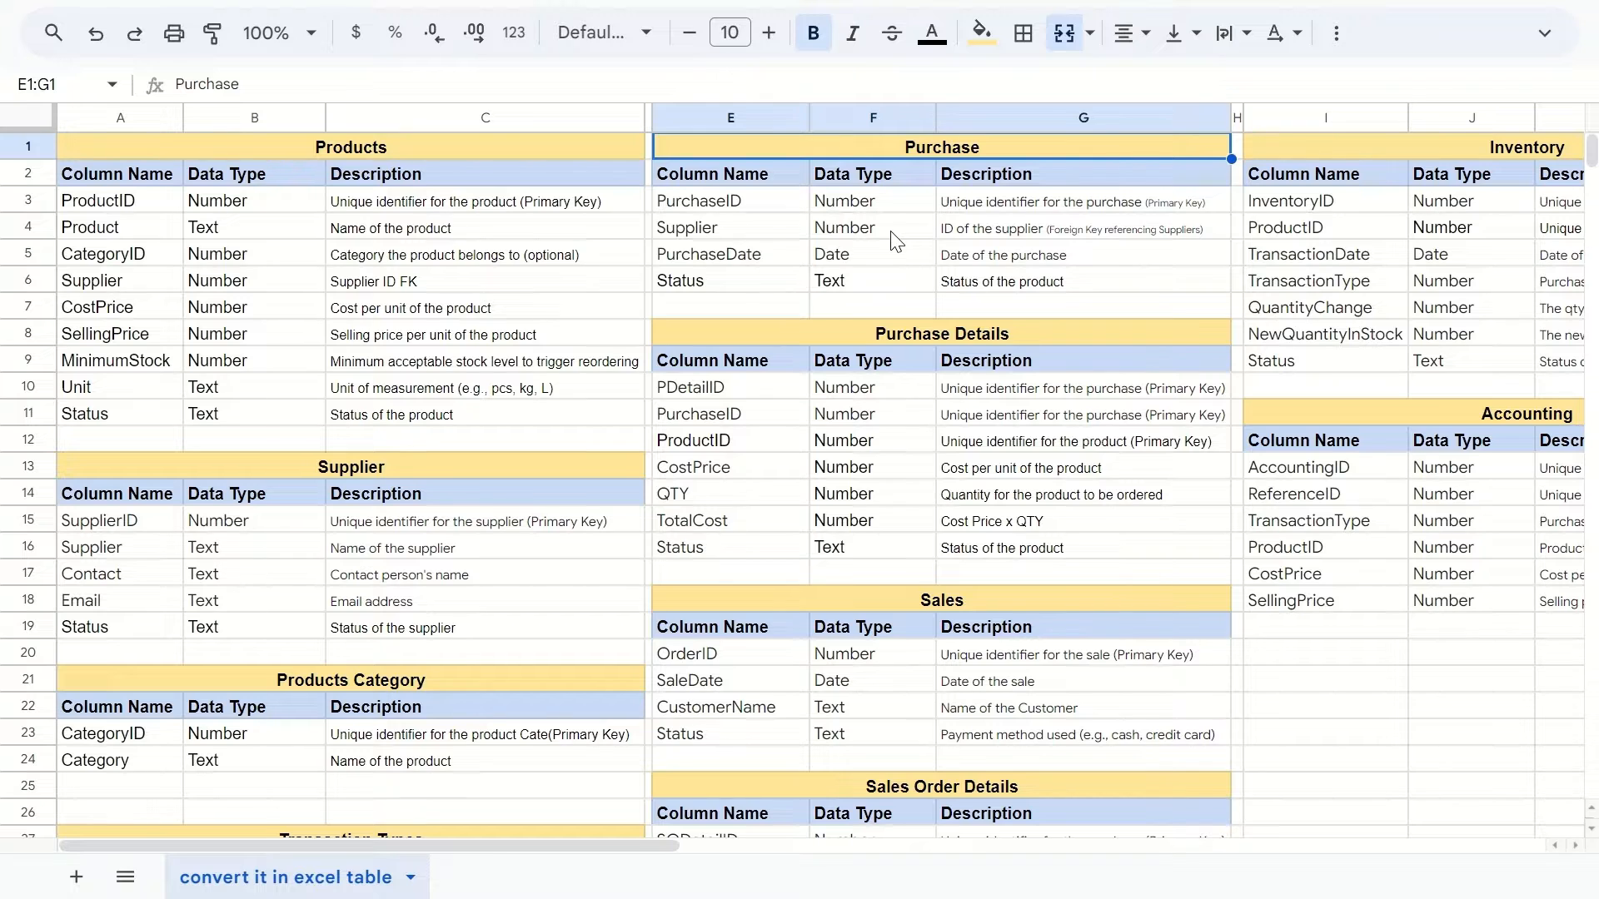
# Select the PurchaseID cell of the Purchase list, switch to SQL Server Management Studio and start a new table in the IMS database.
pyautogui.moveTo(747, 206); pyautogui.dragTo(751, 296)
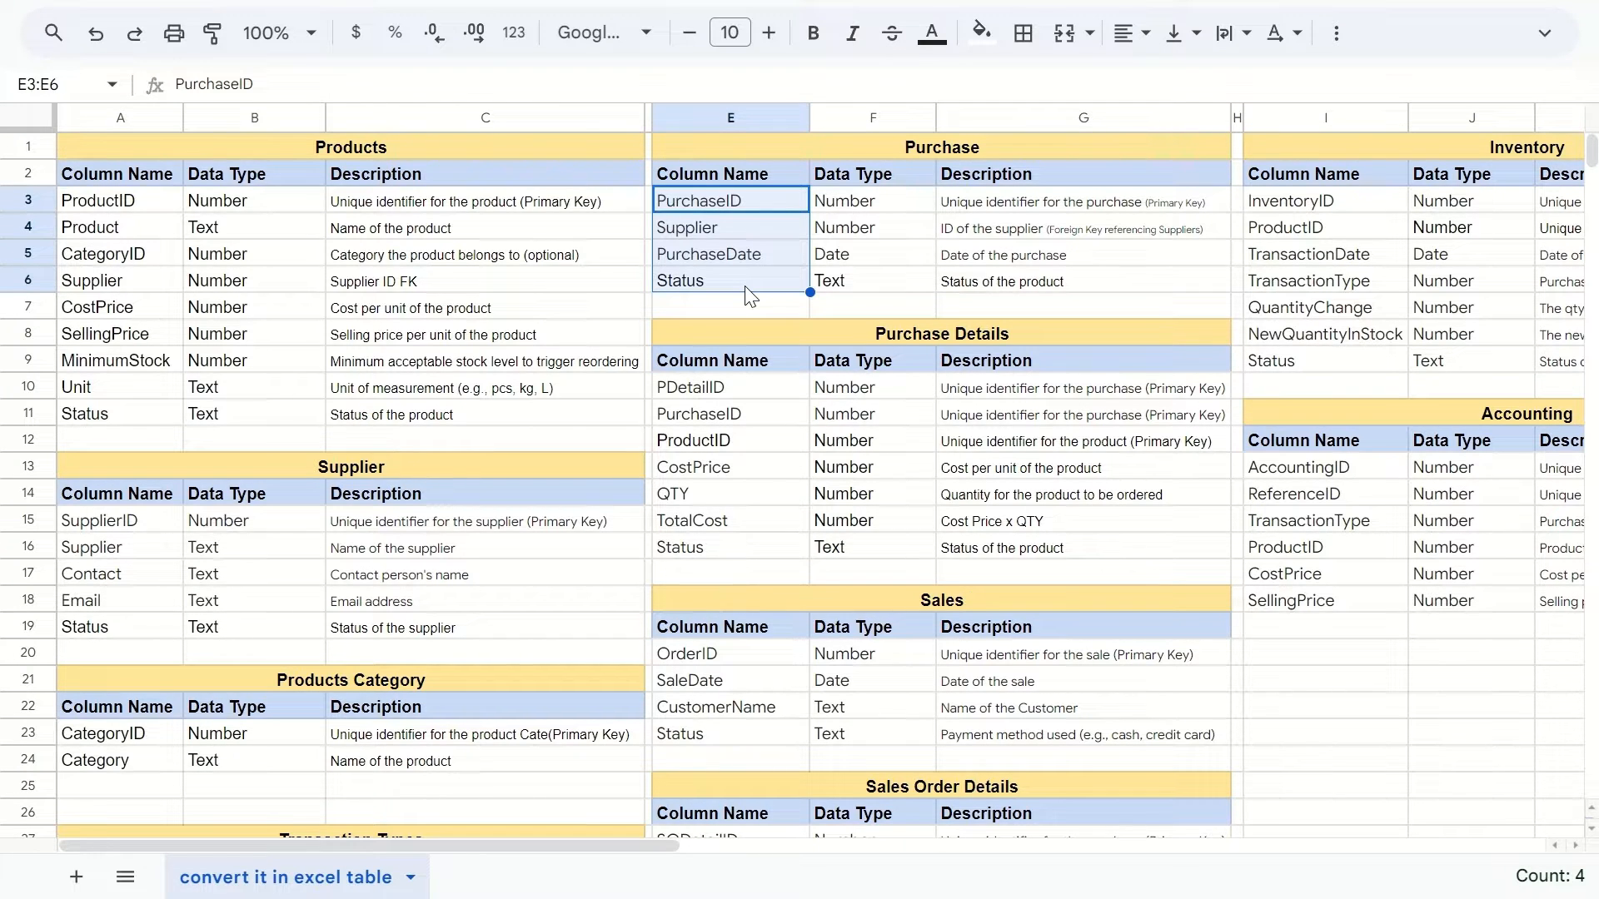
pyautogui.click(759, 196)
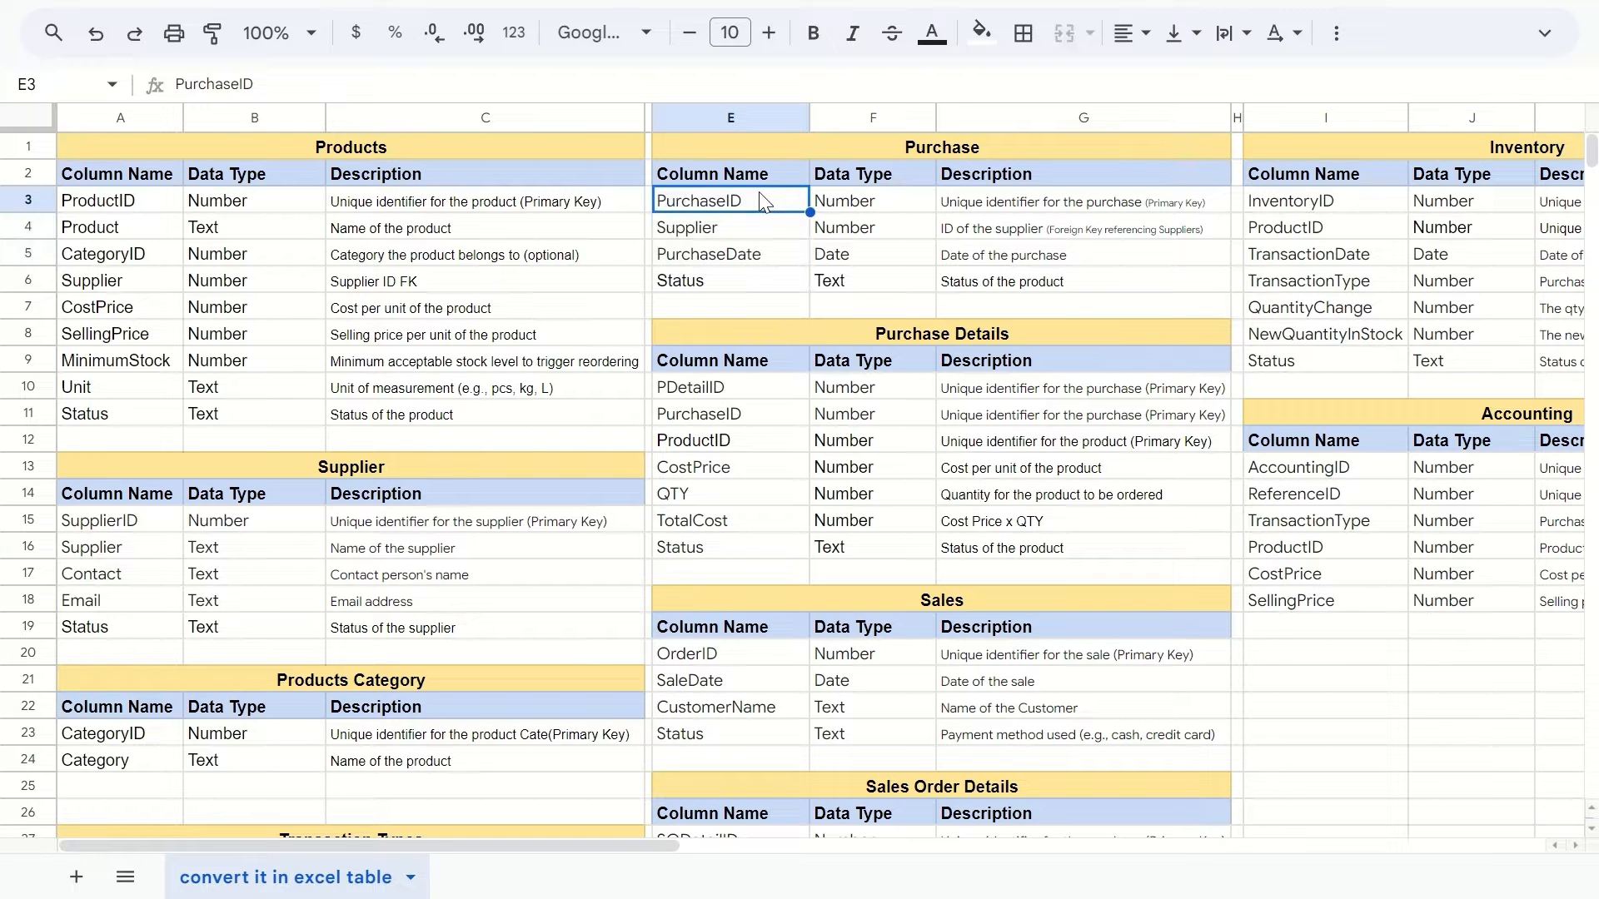
pyautogui.hotkey('alt', 'Tab')
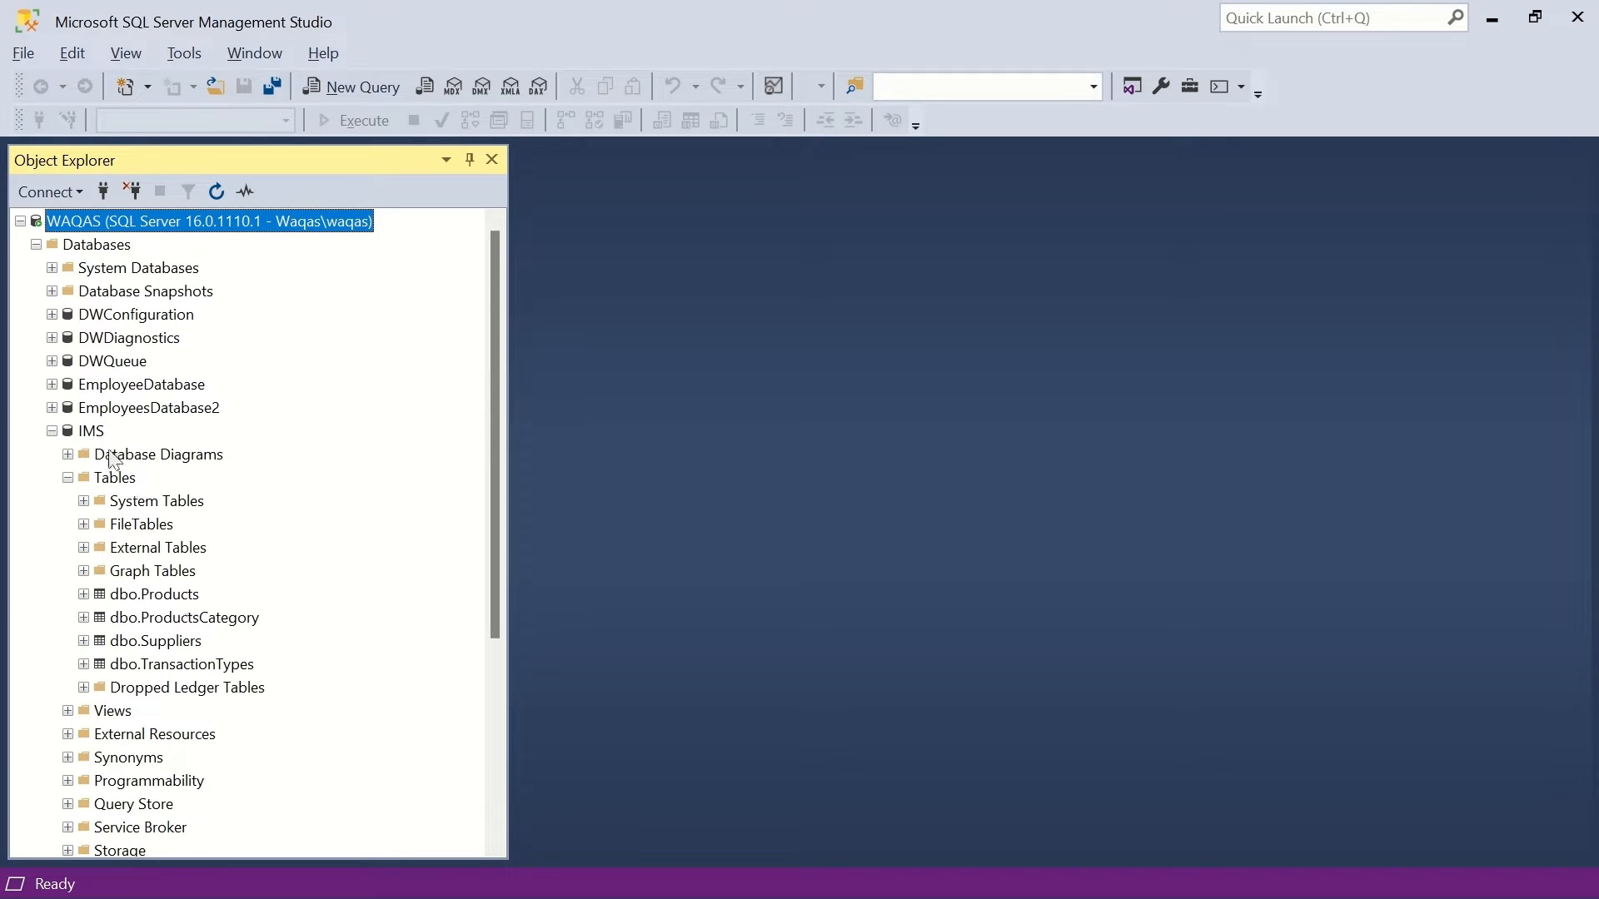
pyautogui.click(115, 481)
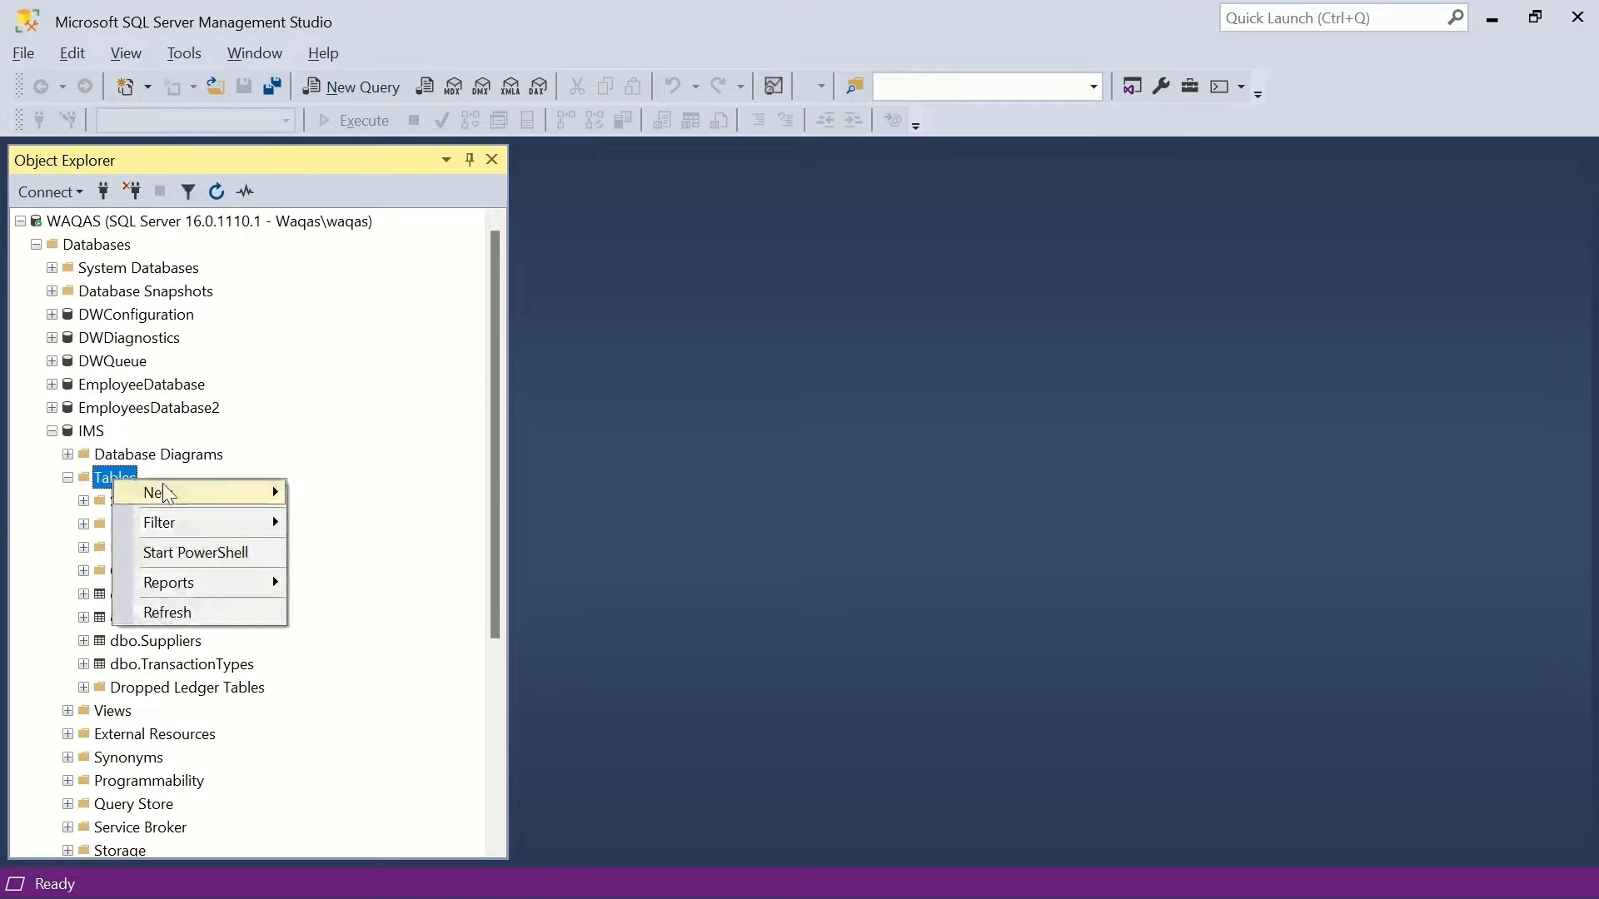
pyautogui.moveTo(177, 489)
pyautogui.click(323, 495)
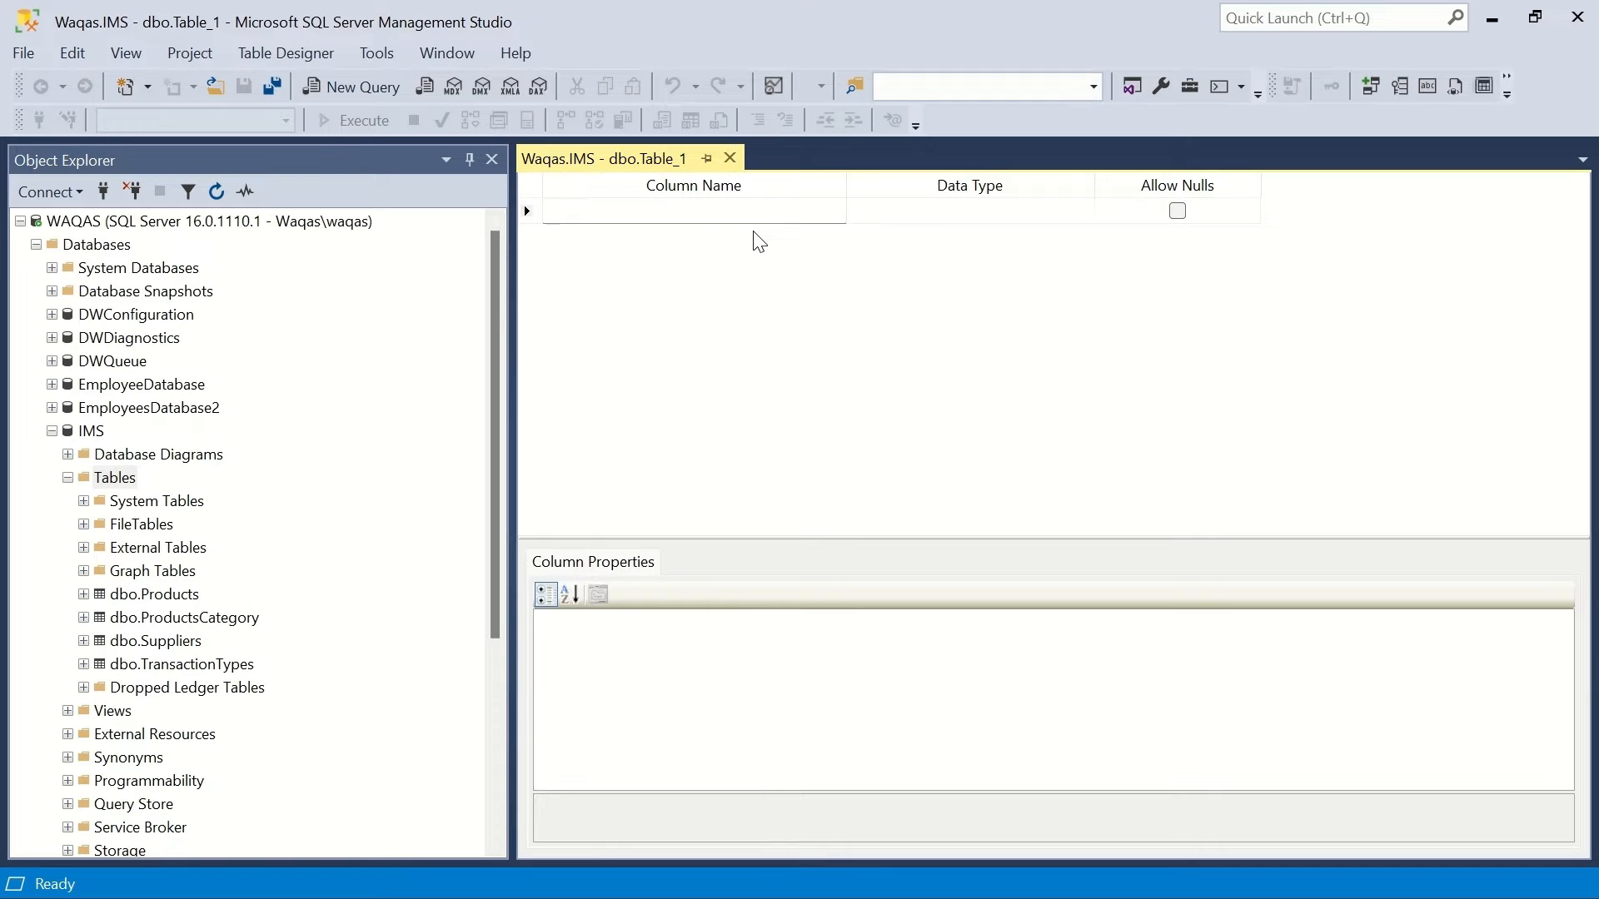
# Copy the name PurchaseID from the Google Sheets Purchase list into the new table's first column name in SQL Server Management Studio.
pyautogui.hotkey('alt', 'Tab')
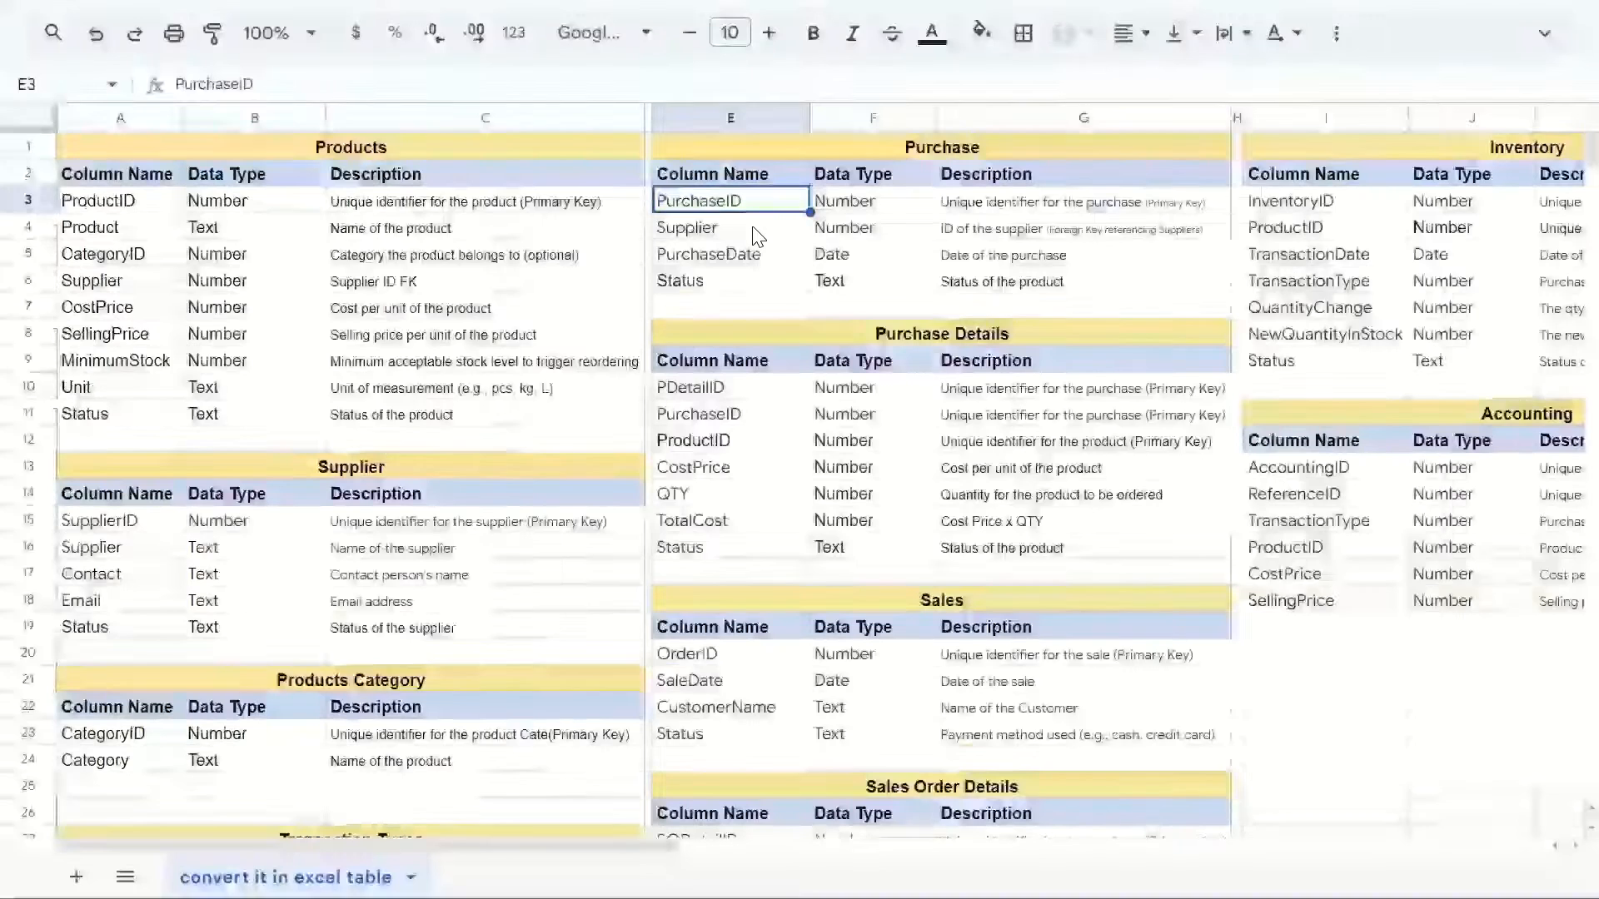
pyautogui.hotkey('ctrl', 'c')
pyautogui.hotkey('alt', 'Tab')
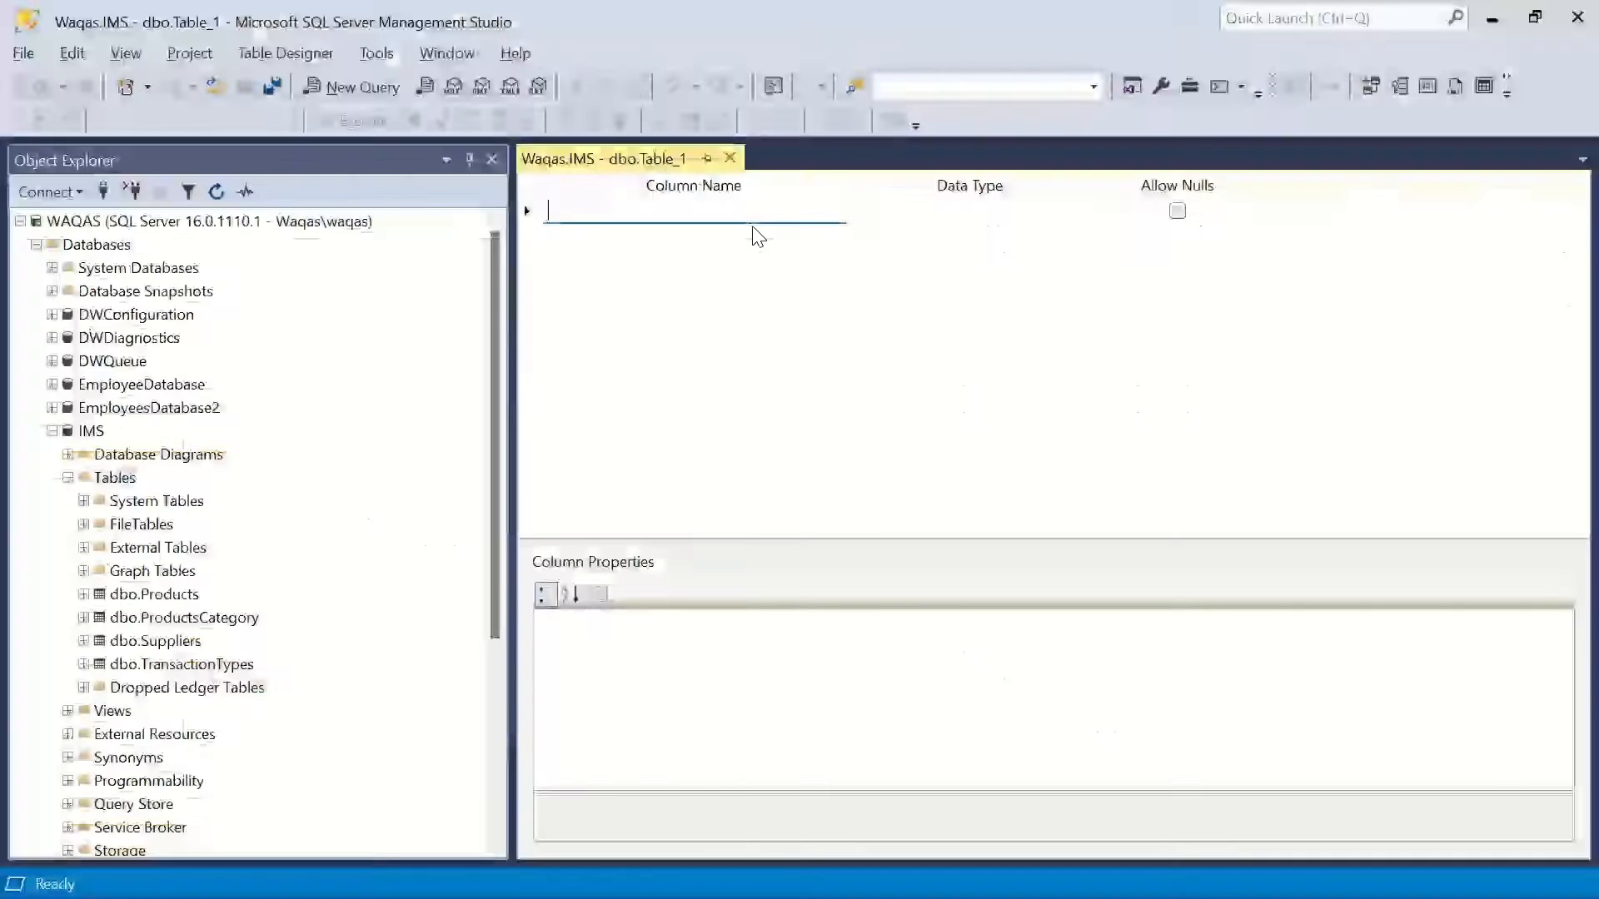
pyautogui.hotkey('ctrl', 'v')
pyautogui.press('Tab')
pyautogui.hotkey('alt', 'Tab')
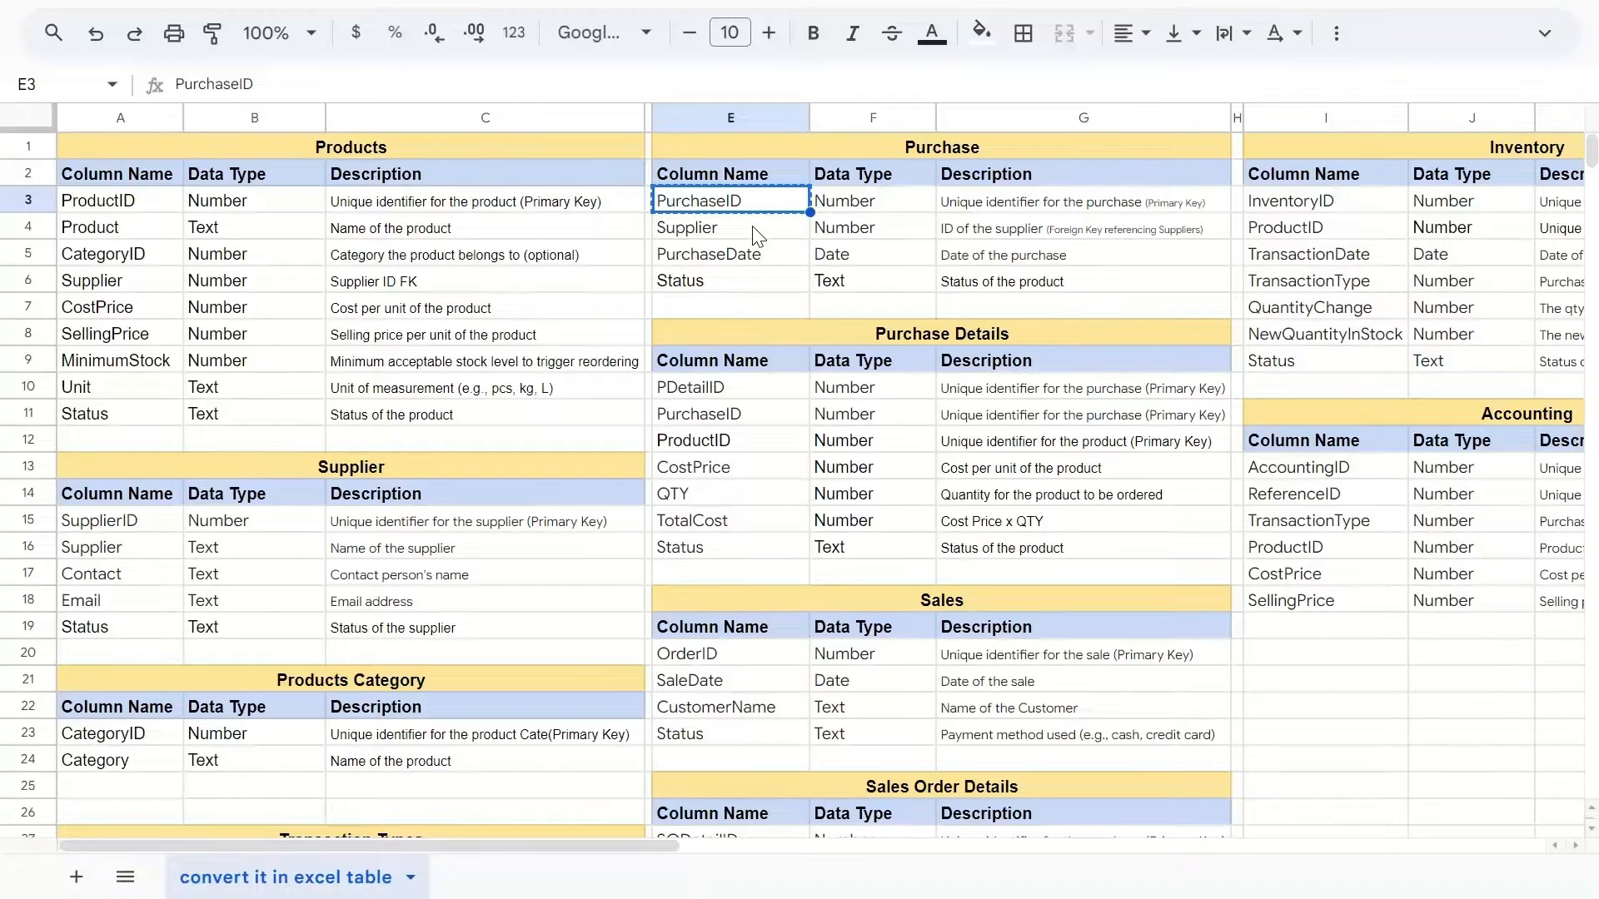
# Check the sheet's data type for PurchaseID, set the table column to int in SQL Server Management Studio and disallow nulls.
pyautogui.press('Right')
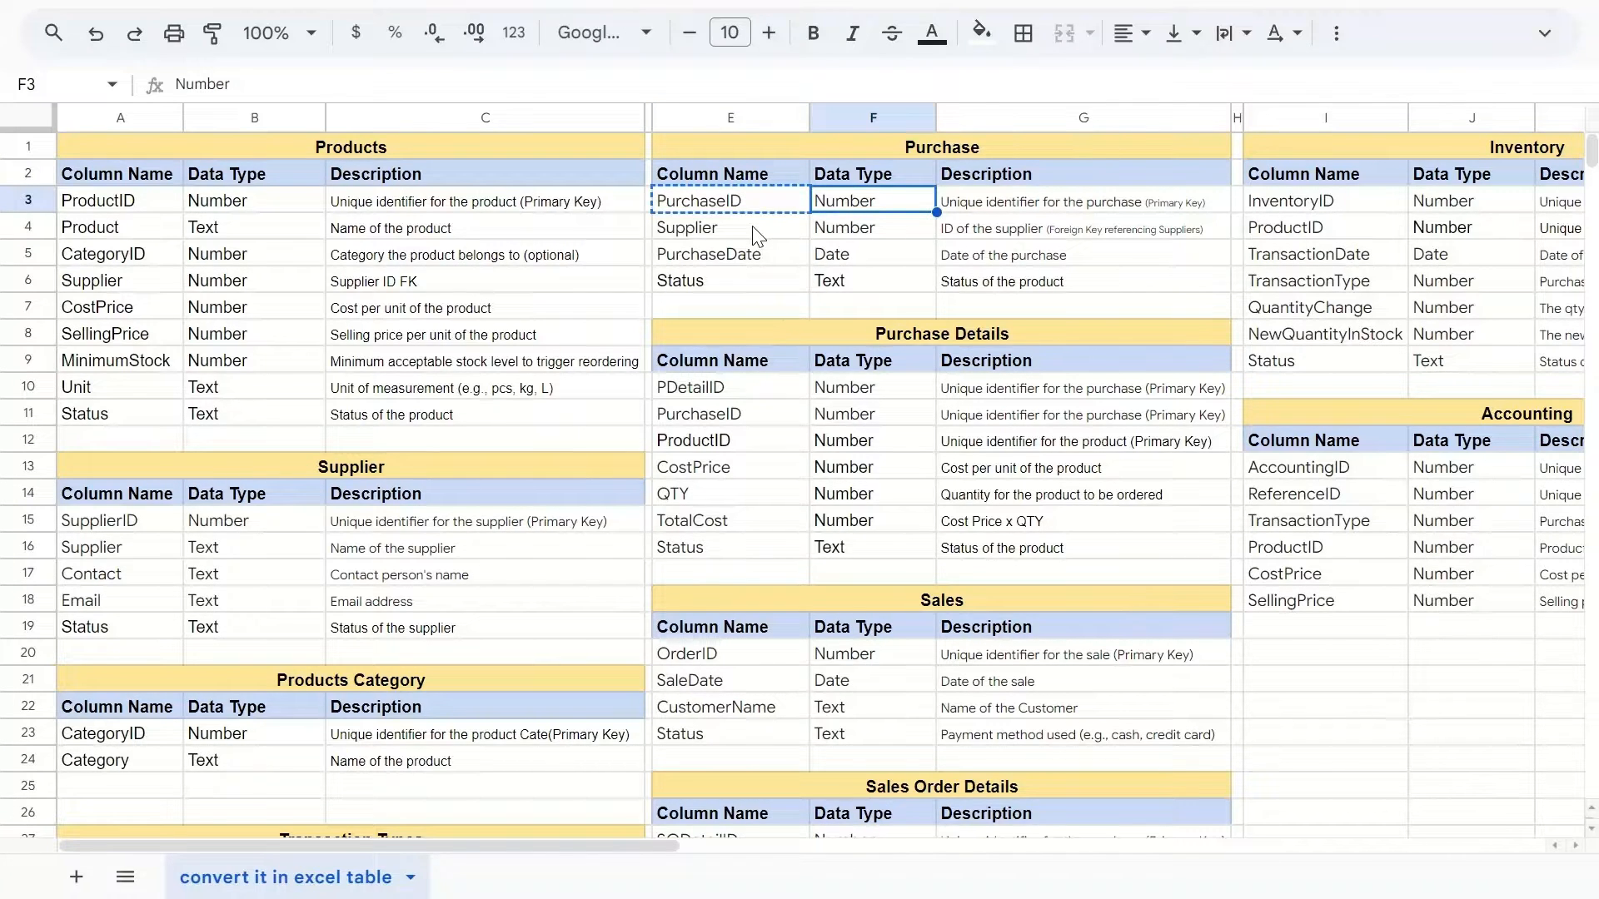
pyautogui.hotkey('alt', 'Tab')
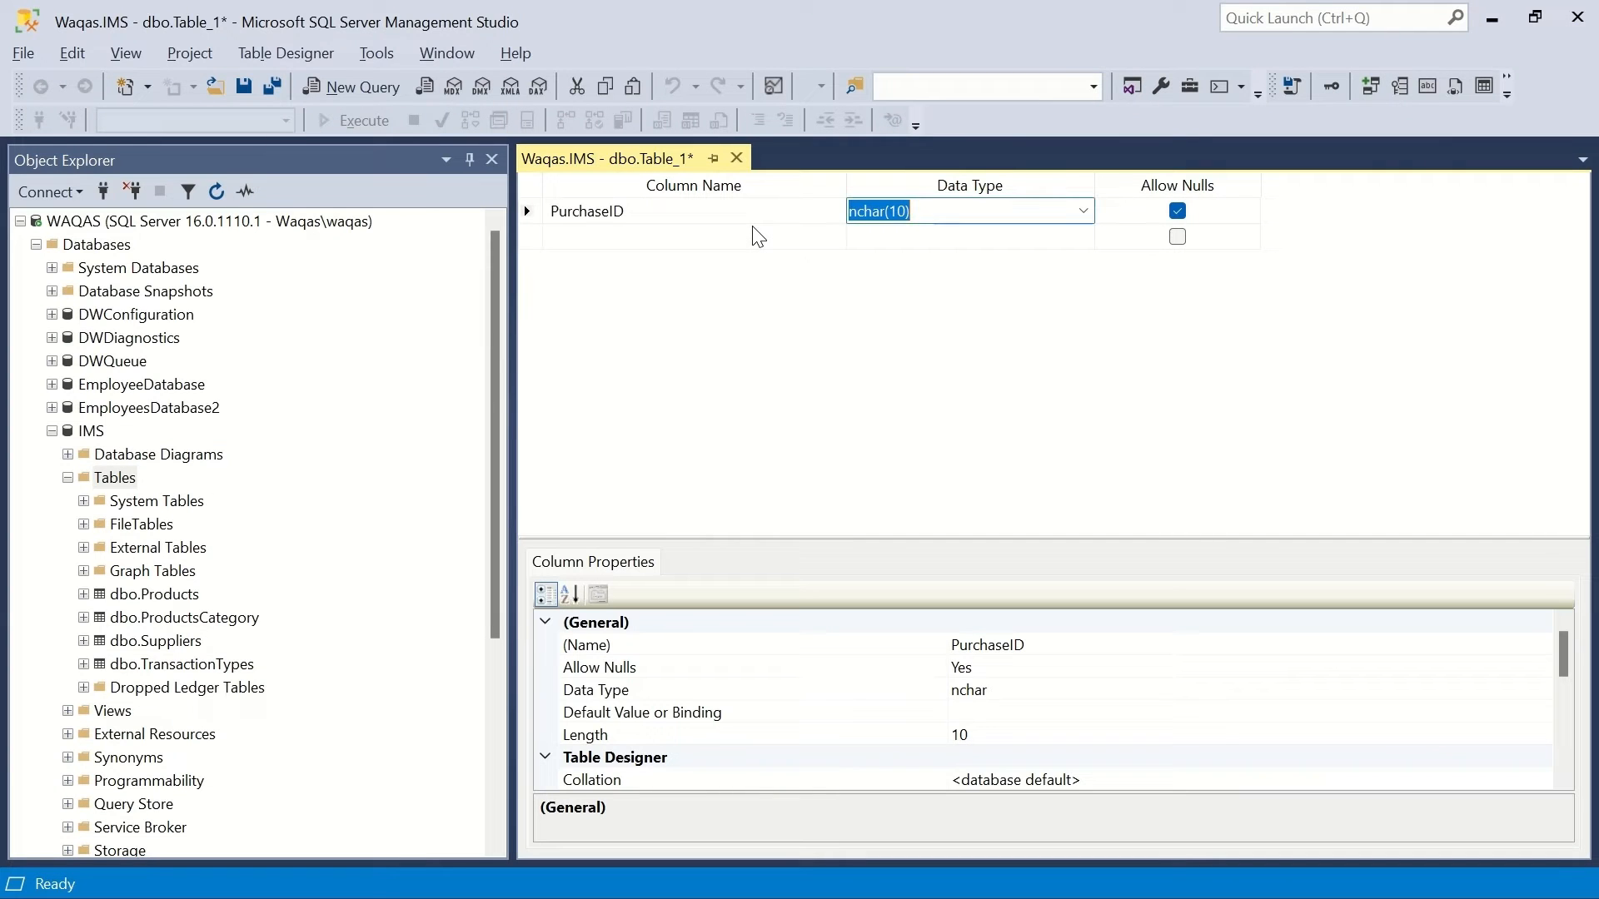
pyautogui.write('int')
pyautogui.press('Tab')
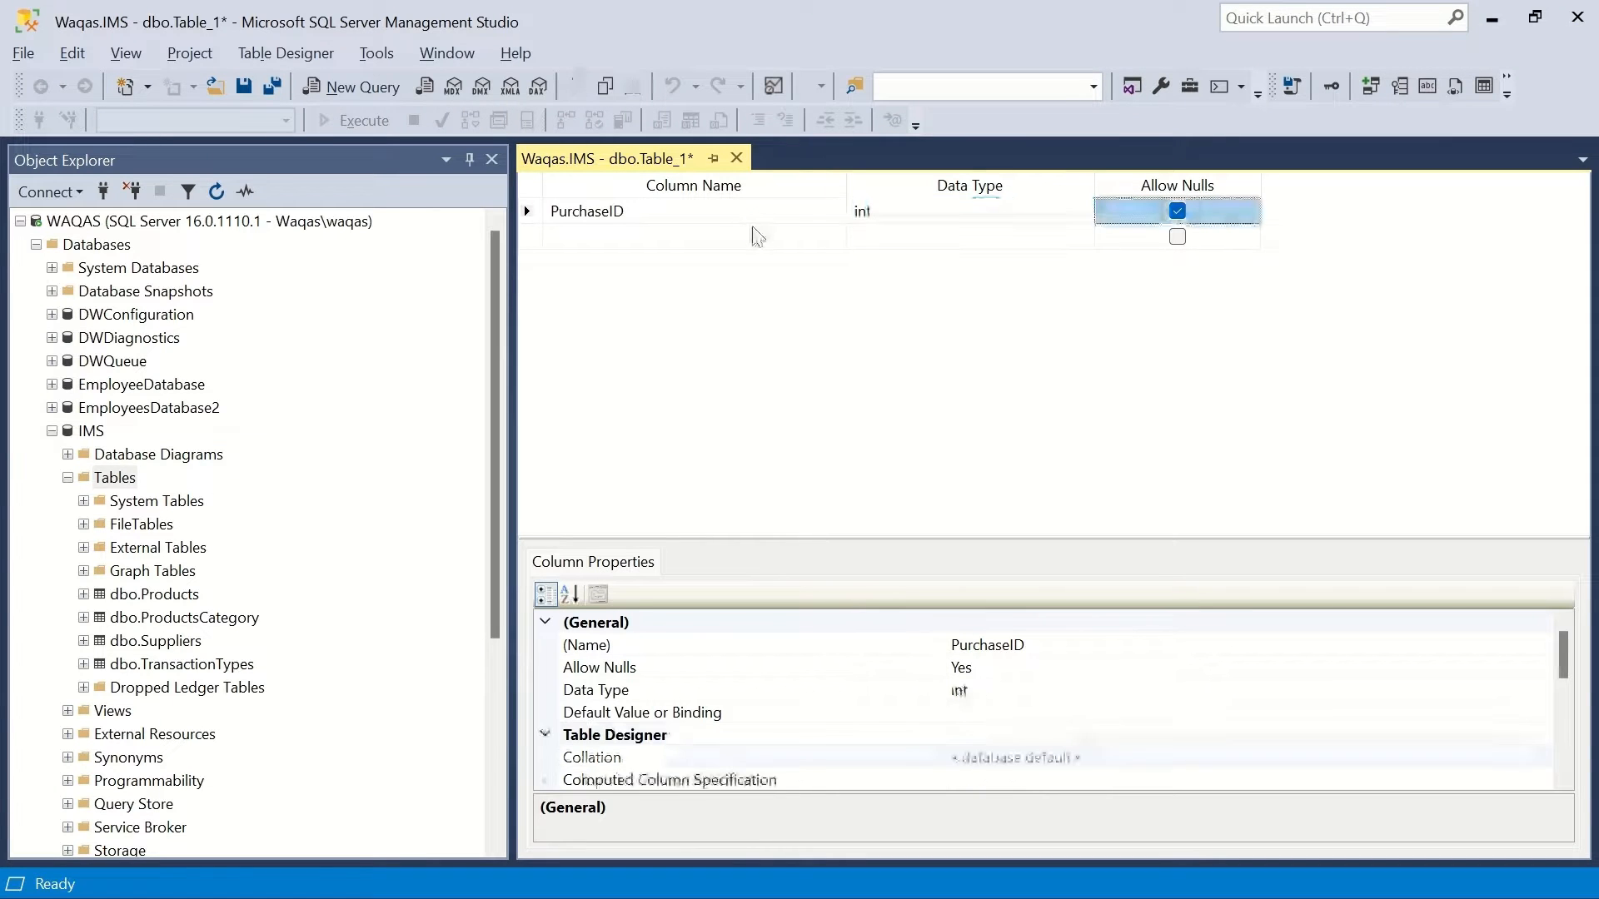
pyautogui.press('space')
pyautogui.hotkey('shift', 'Tab')
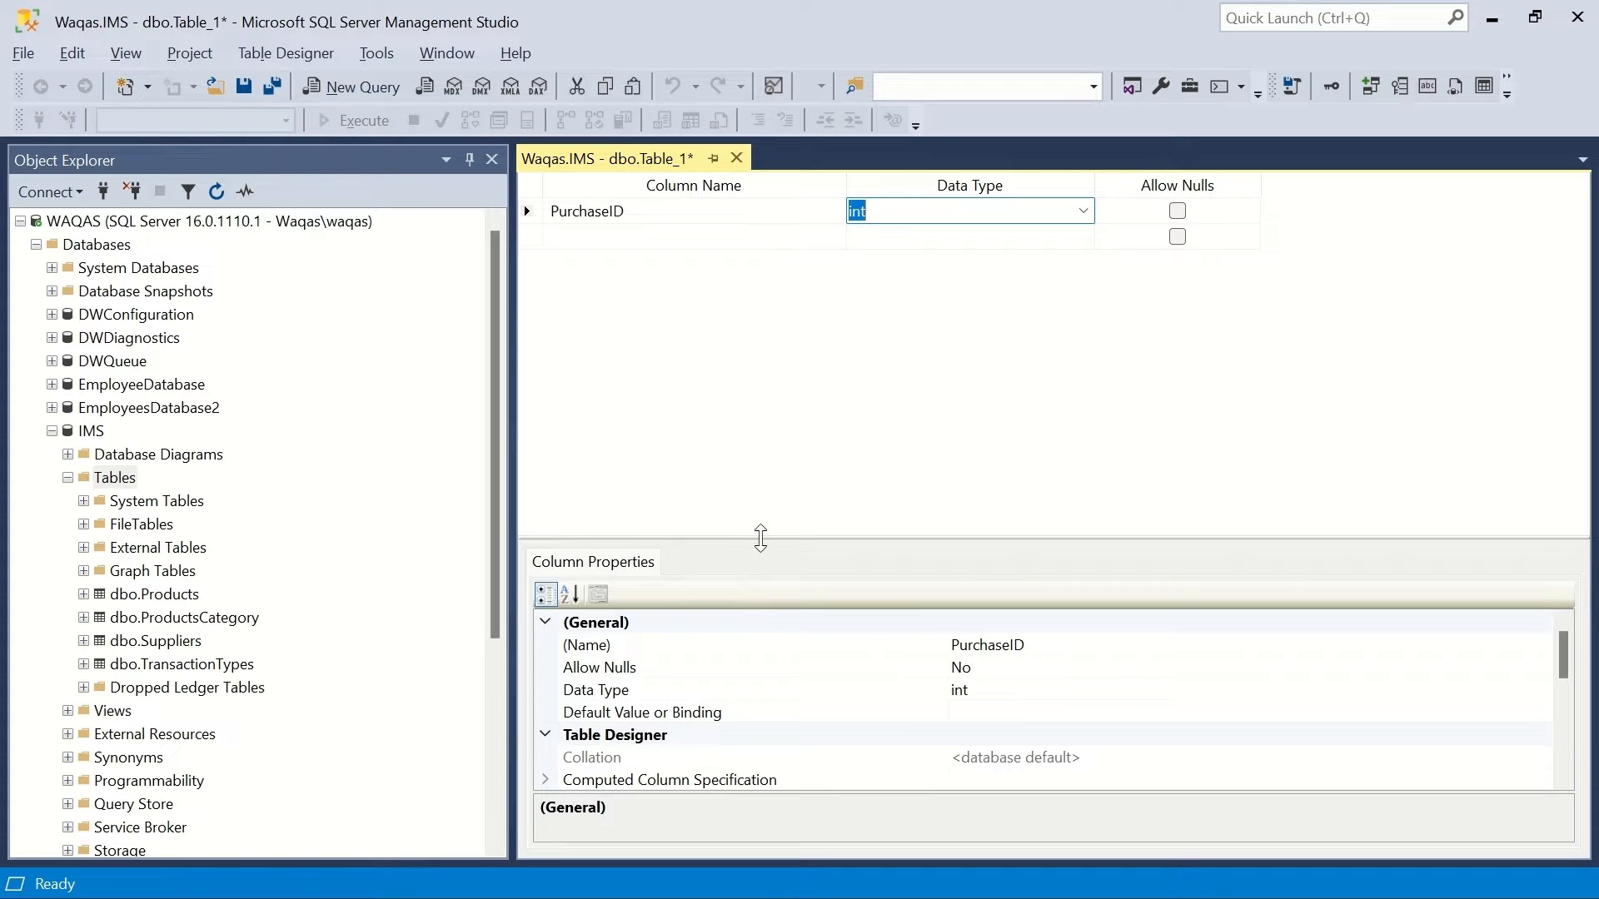
# Turn on the identity specification for the PurchaseID column by setting Is Identity to Yes.
pyautogui.moveTo(760, 538); pyautogui.dragTo(790, 413)
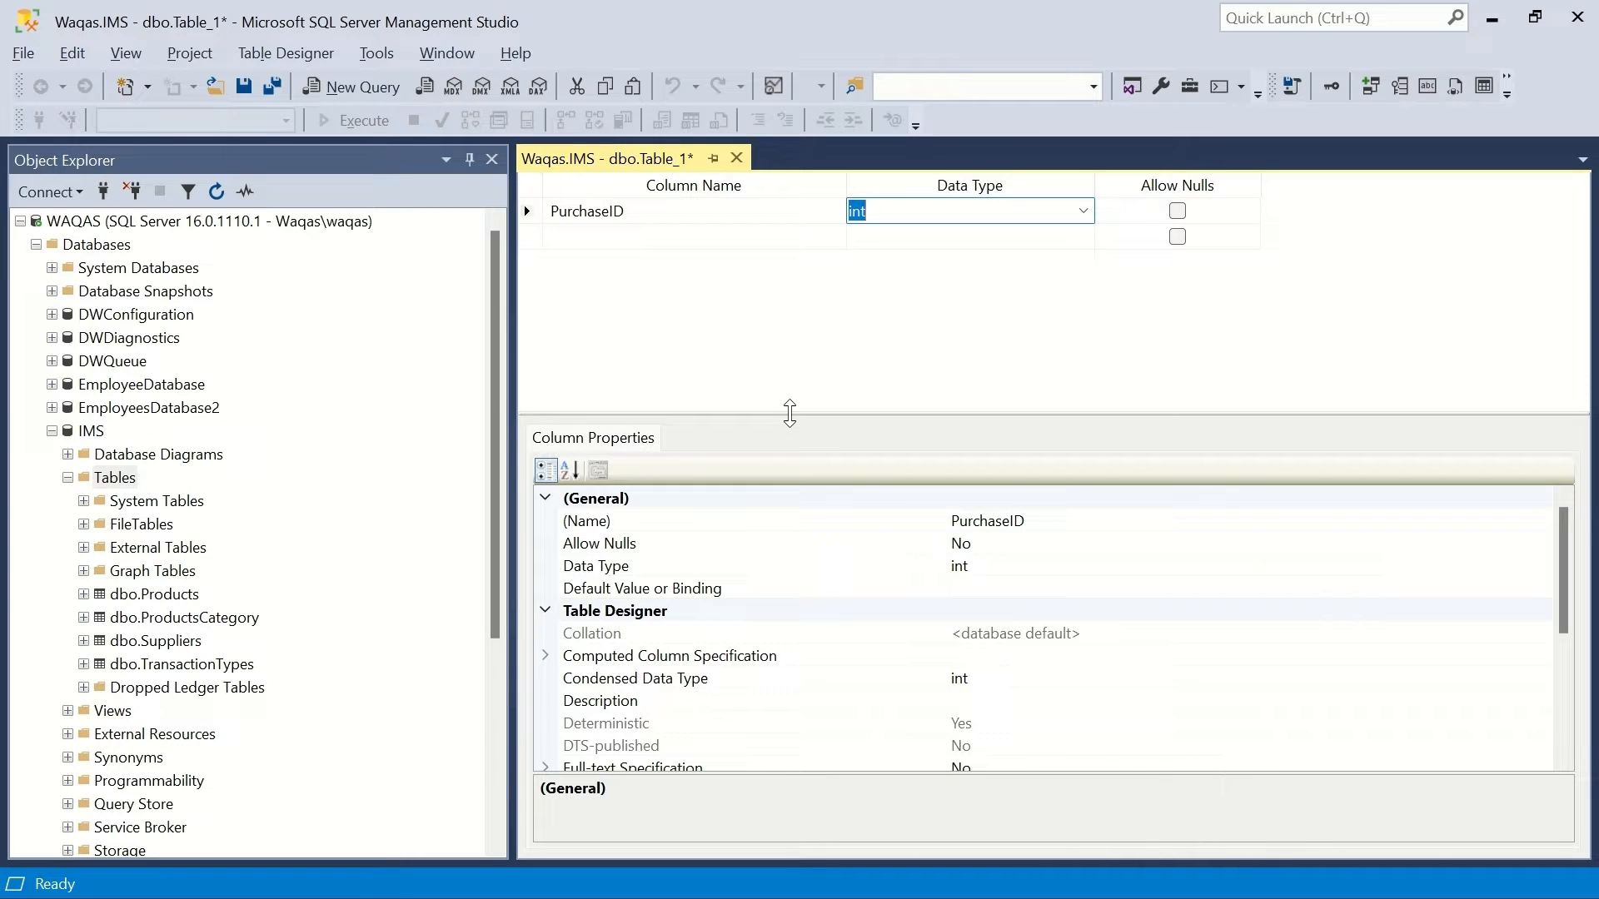
pyautogui.moveTo(1563, 570); pyautogui.dragTo(1563, 686)
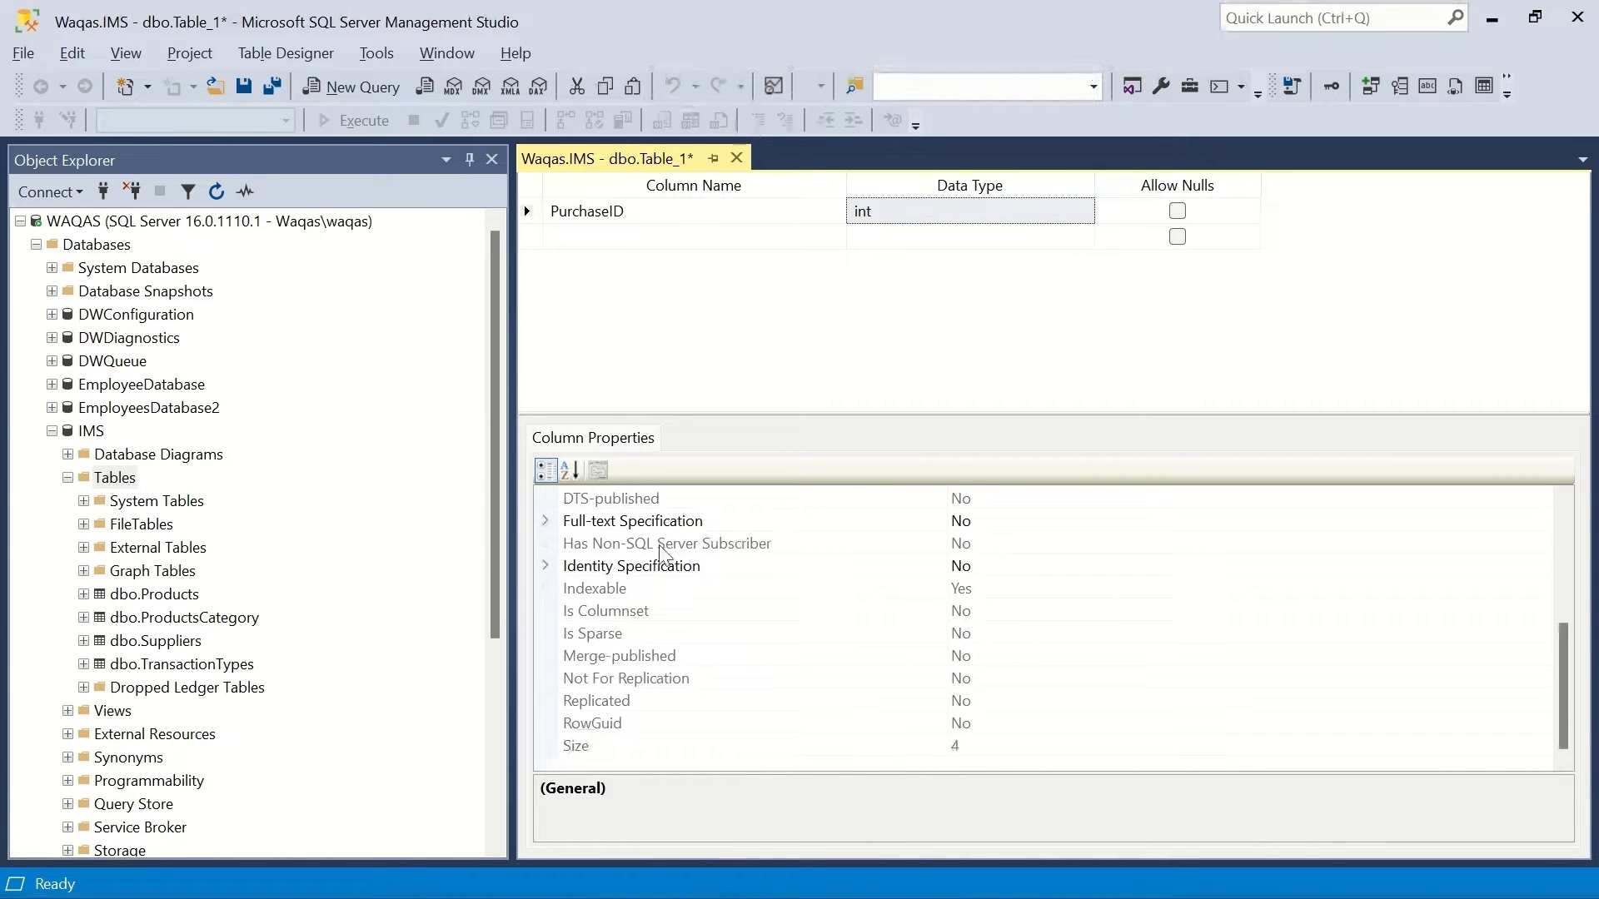
pyautogui.click(546, 568)
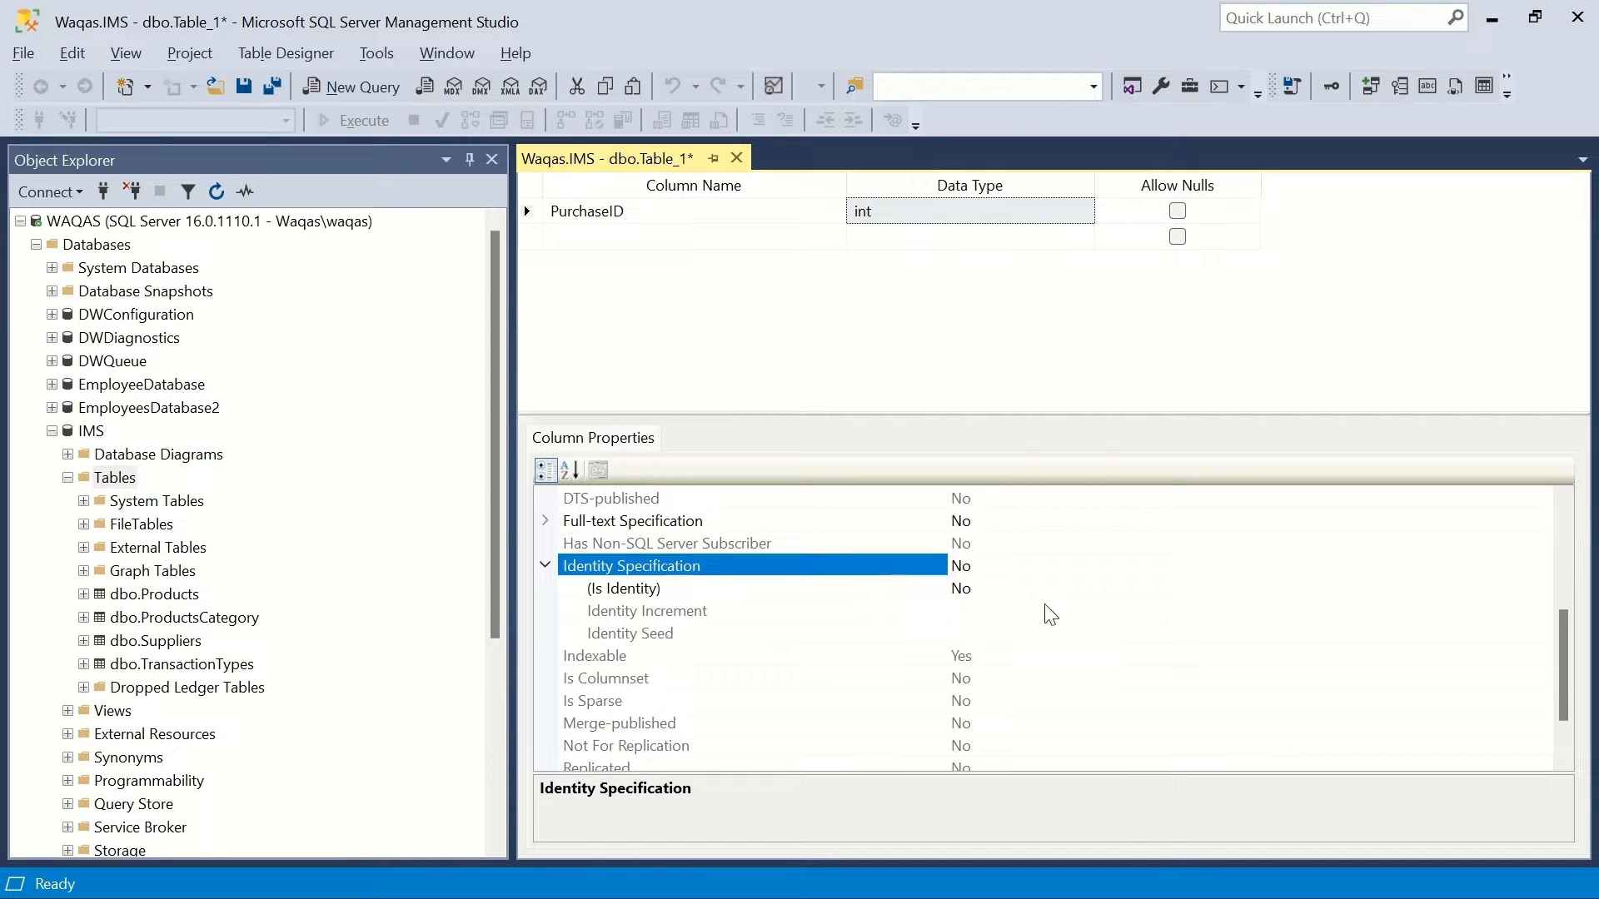
pyautogui.click(991, 591)
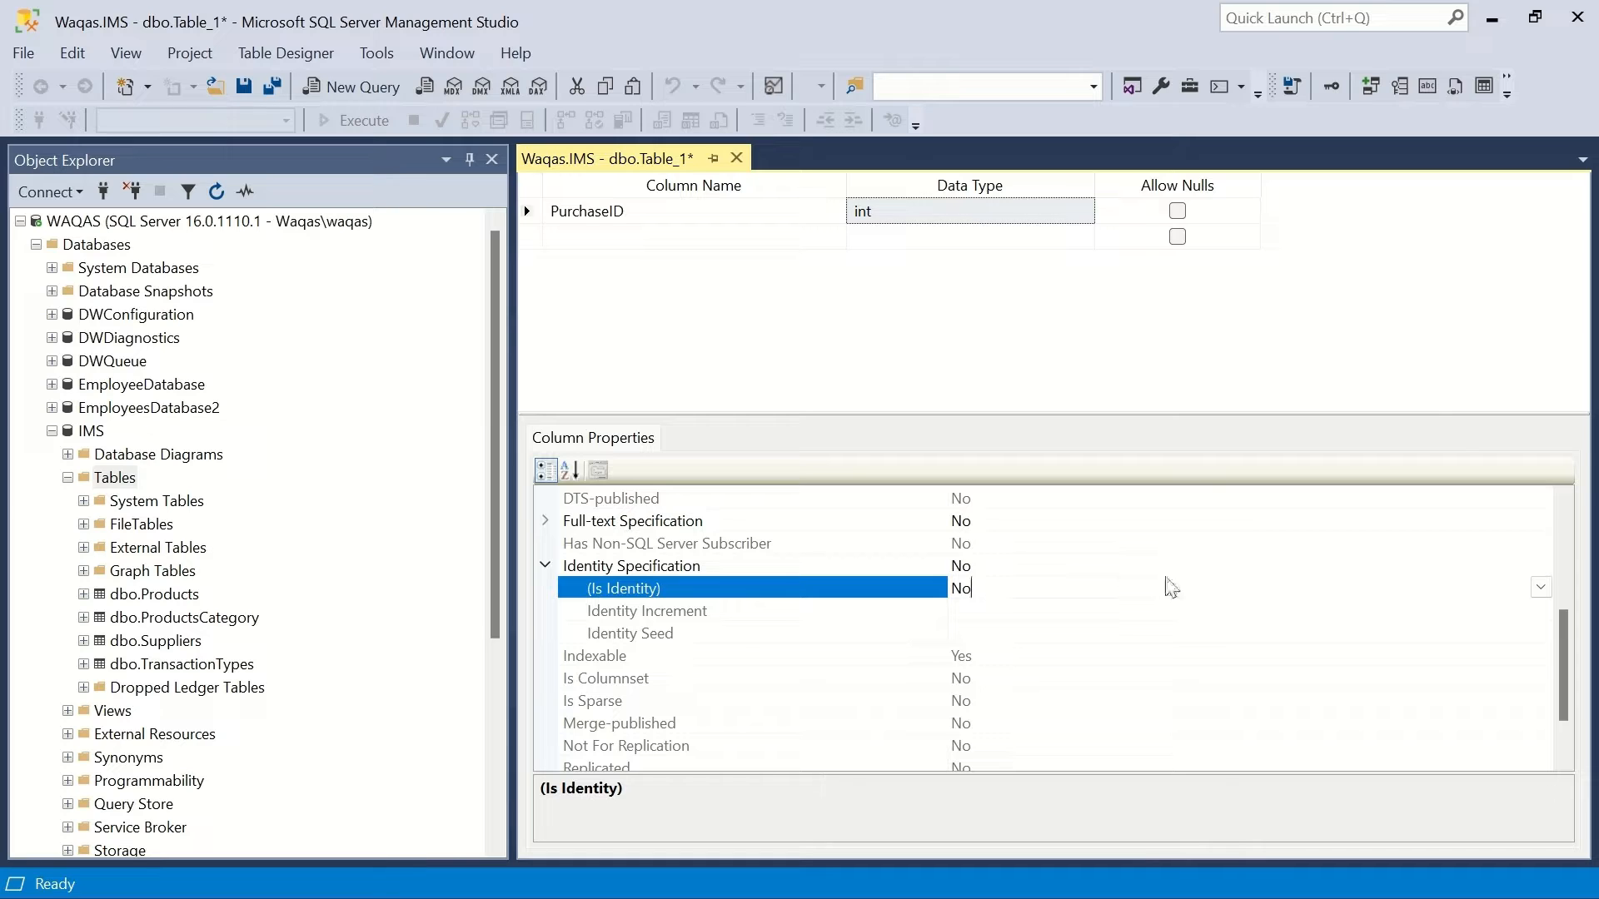
pyautogui.doubleClick(1052, 589)
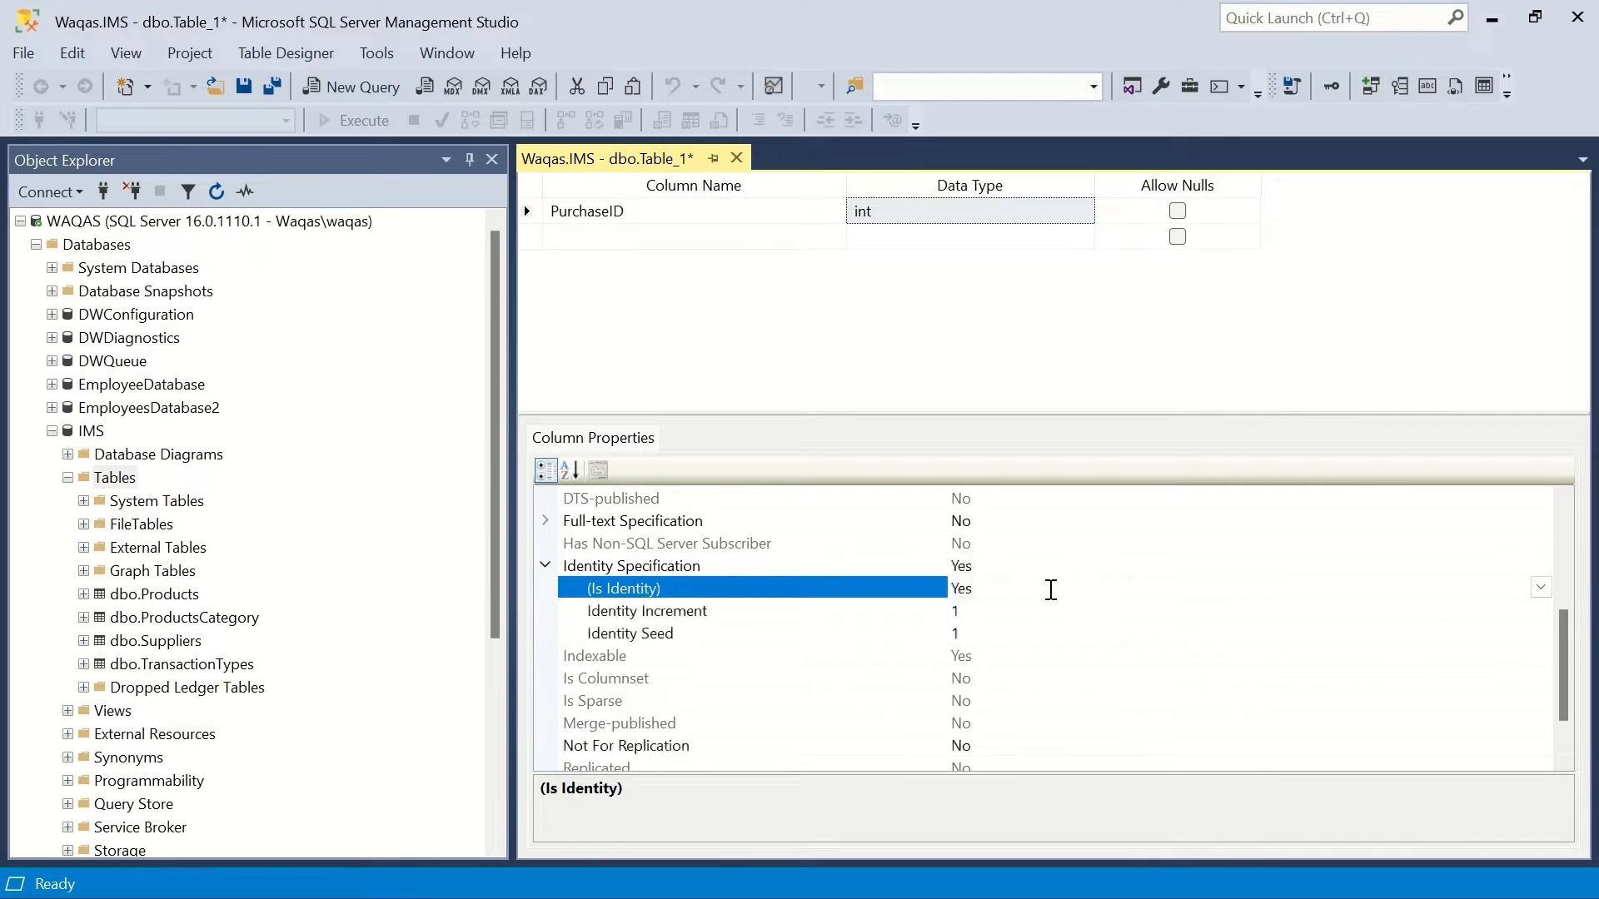
pyautogui.click(1541, 588)
pyautogui.click(1541, 591)
# Shrink the column properties area to enlarge the column list and set PurchaseID as the table's primary key.
pyautogui.moveTo(939, 413); pyautogui.dragTo(958, 616)
pyautogui.click(641, 214)
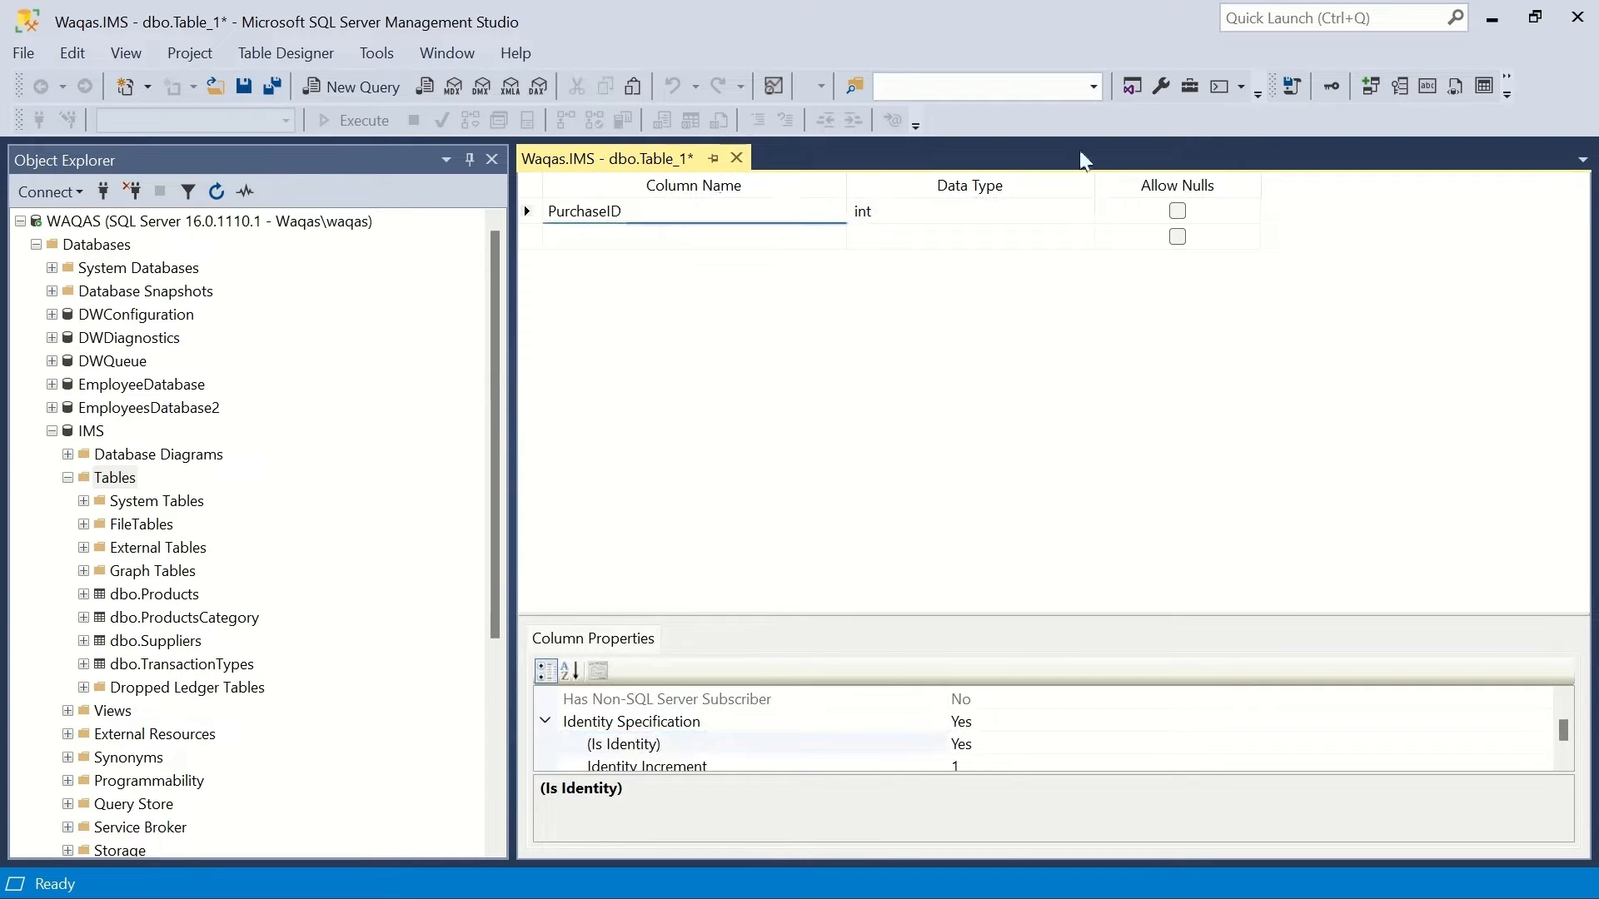
pyautogui.click(1331, 96)
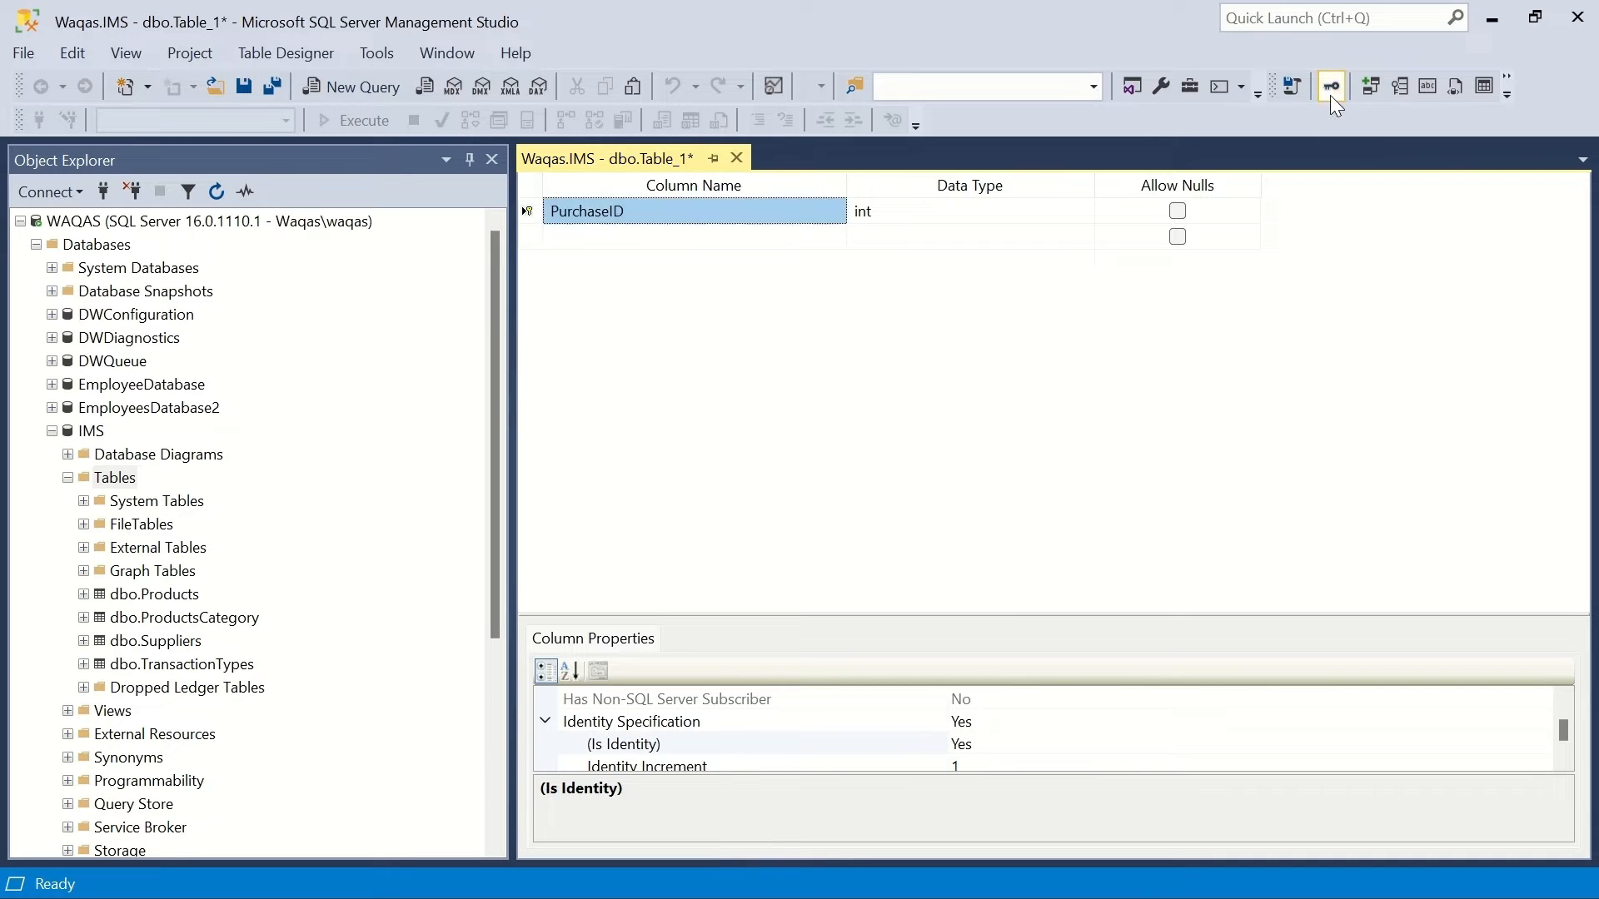
# Copy the name Supplier from the Google Sheets Purchase list into the table's second column name in SQL Server Management Studio.
pyautogui.click(649, 242)
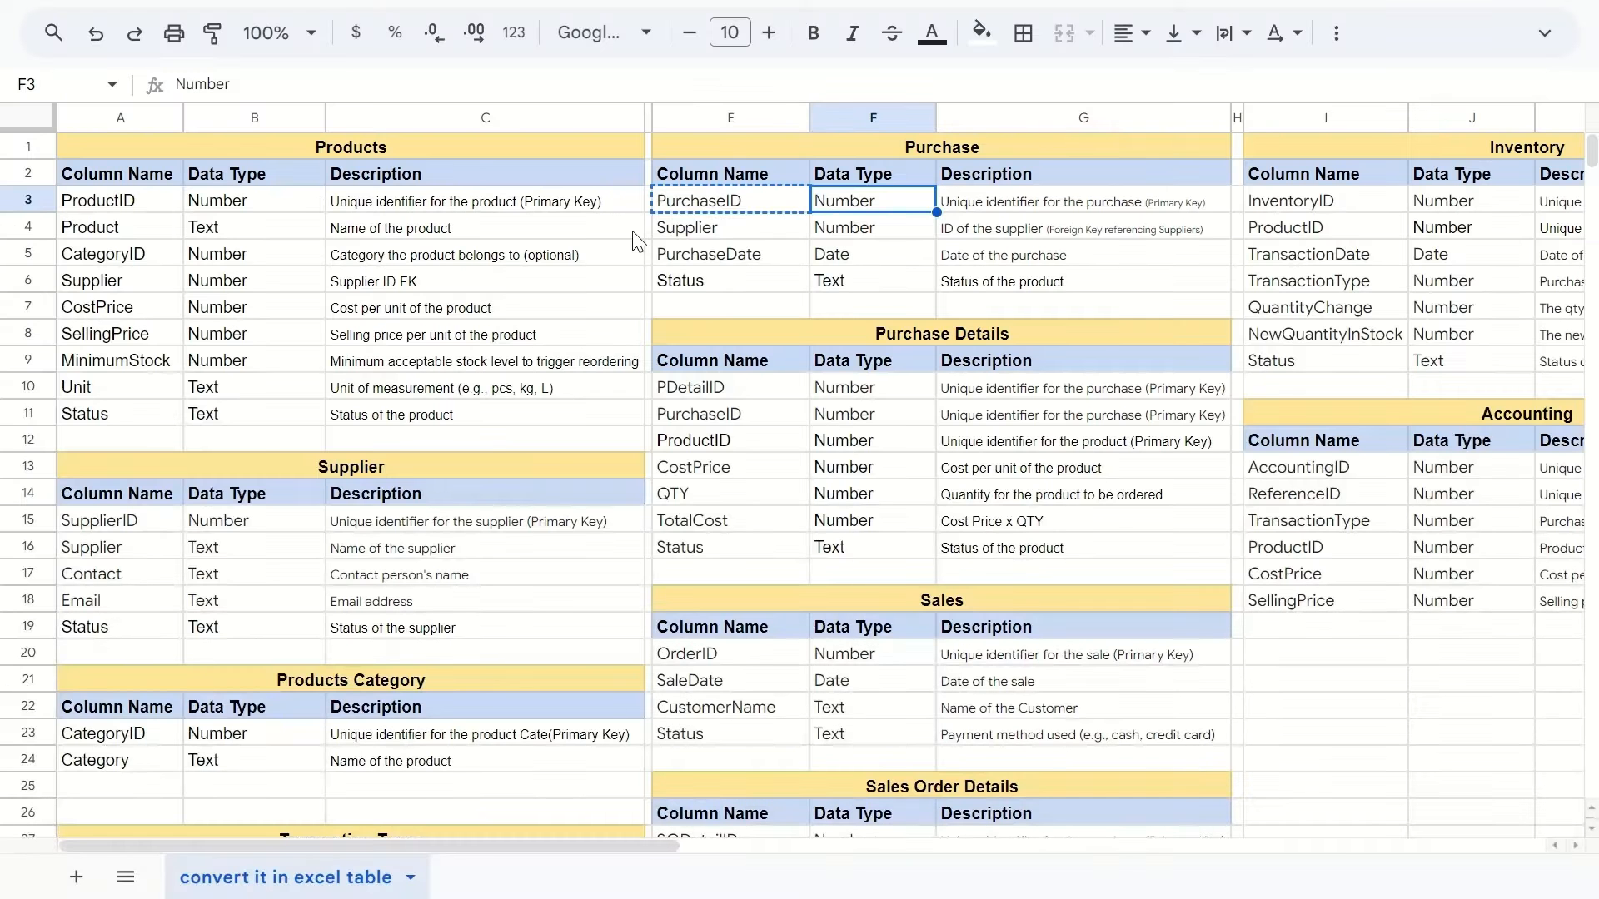
pyautogui.press('Down')
pyautogui.press('Left')
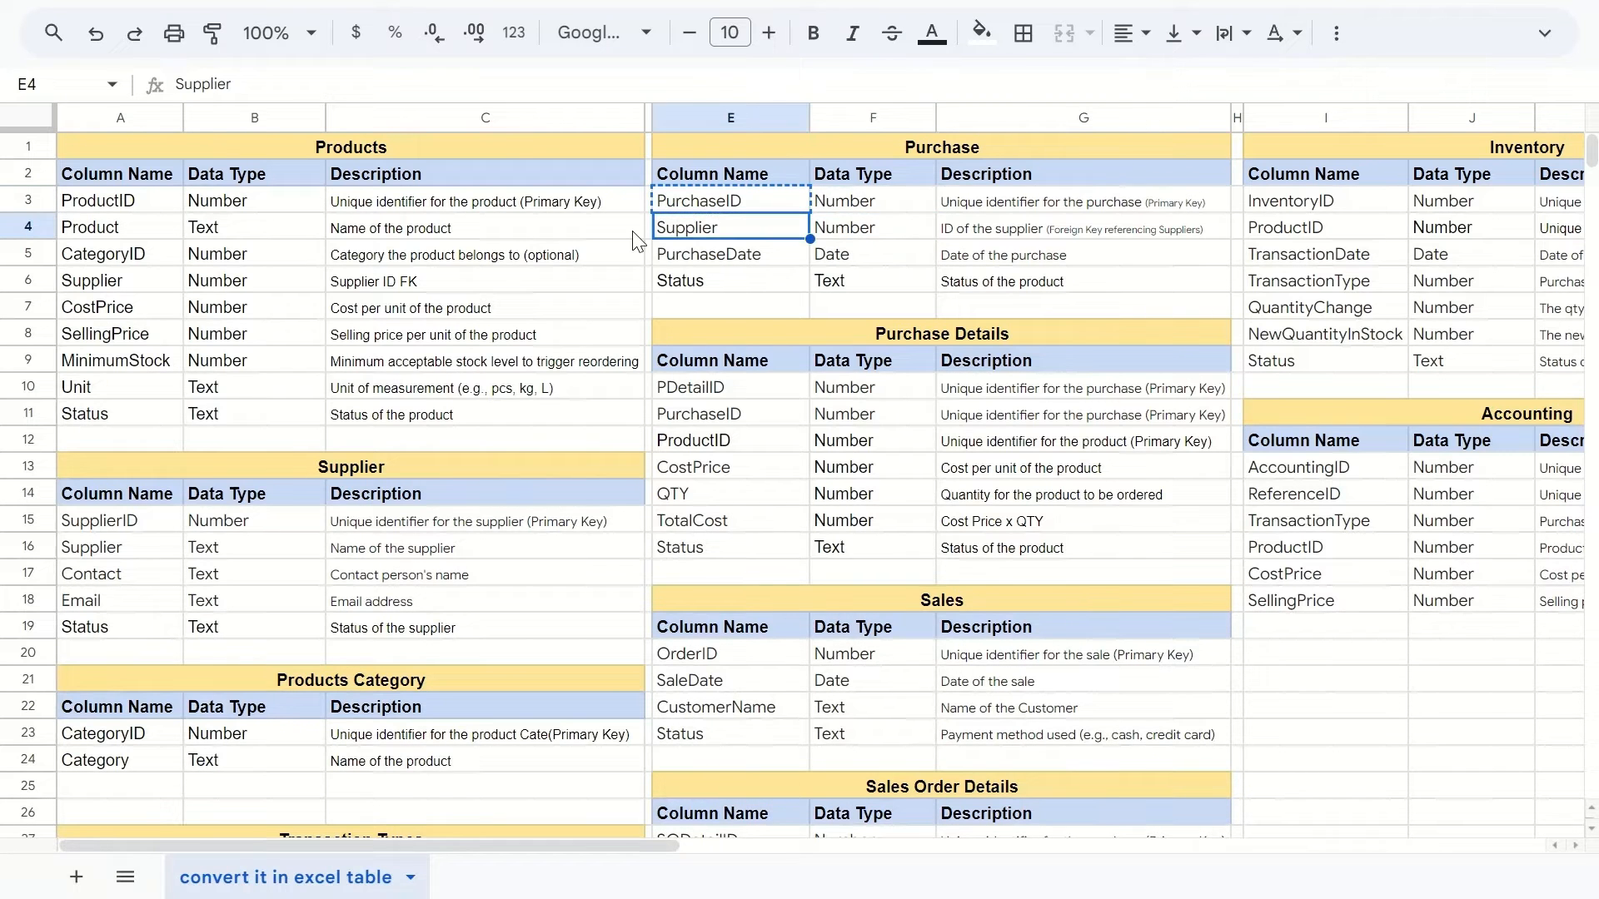
pyautogui.hotkey('ctrl', 'c')
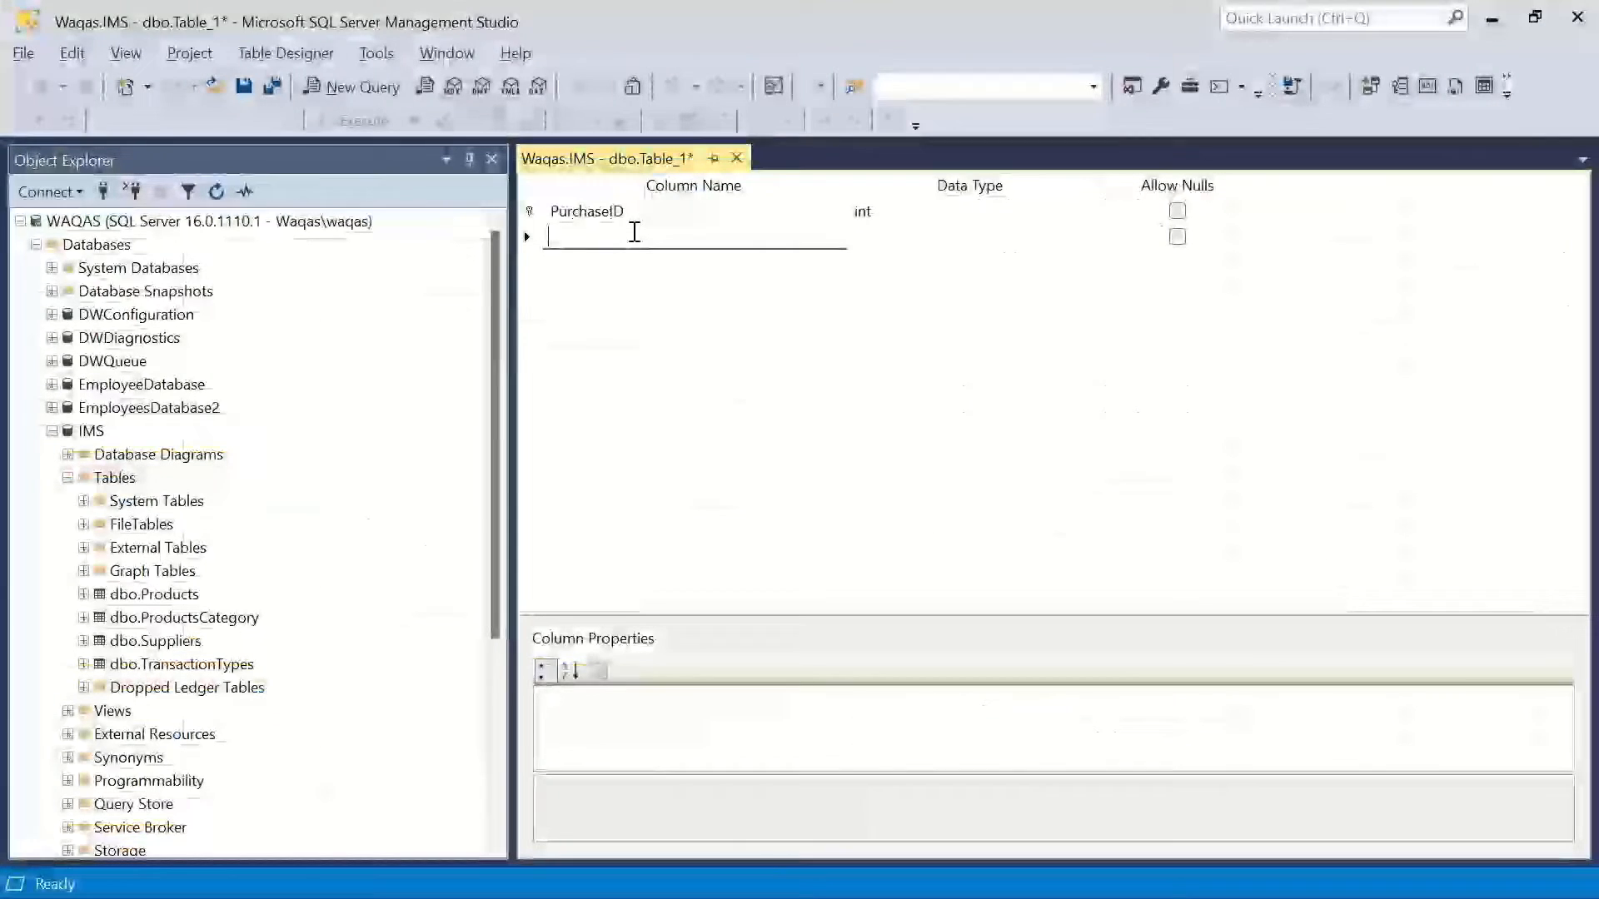
pyautogui.hotkey('ctrl', 'v')
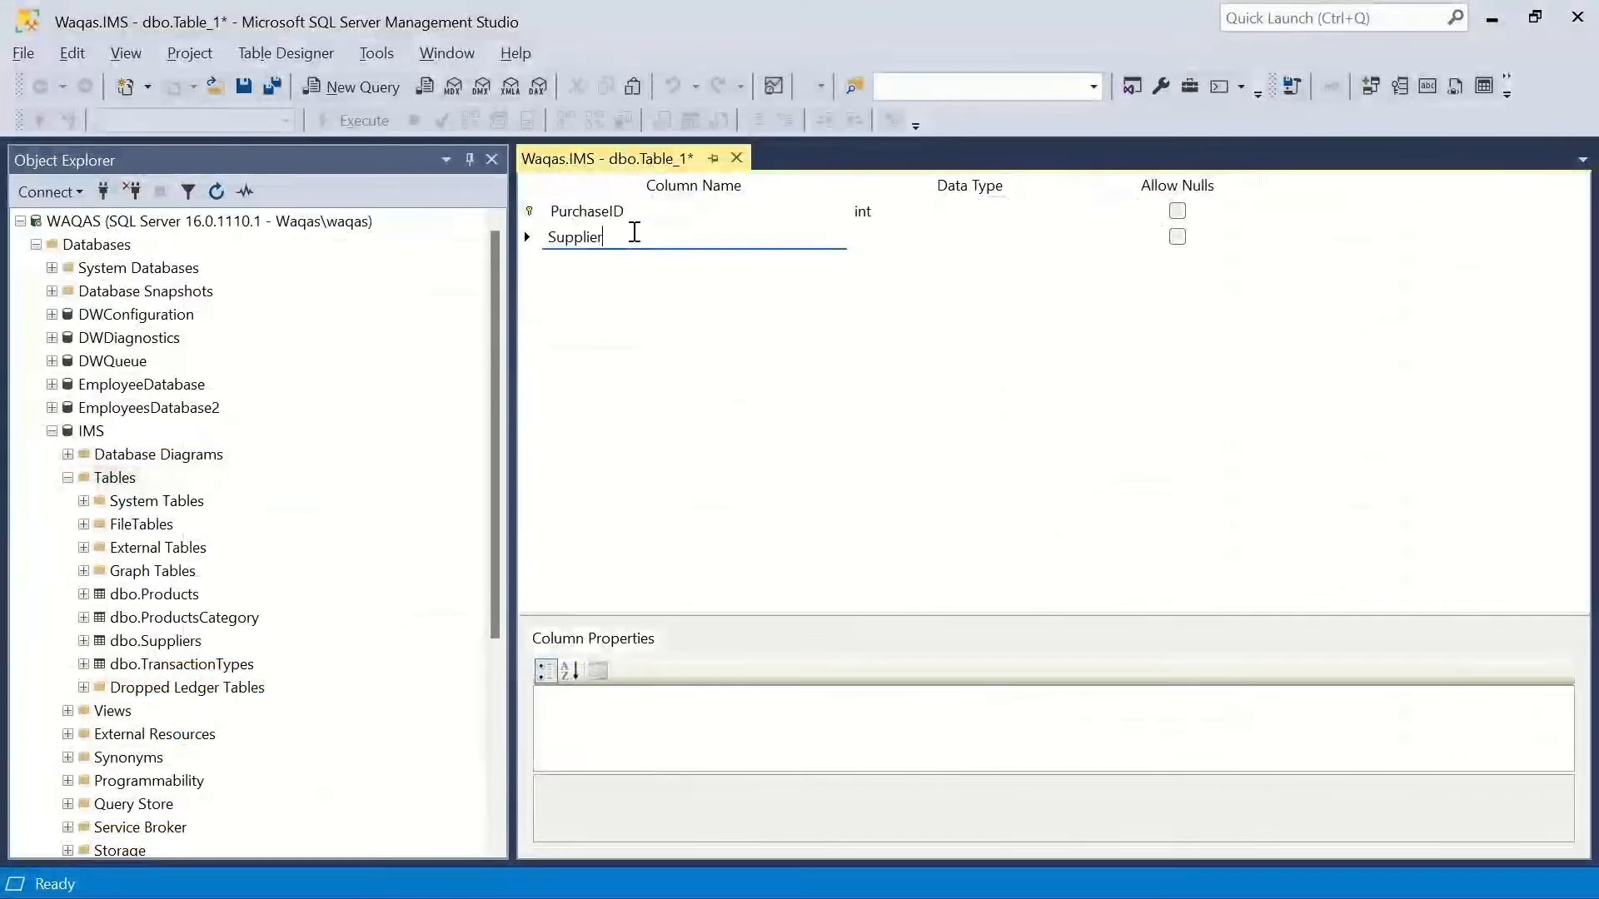
pyautogui.press('Tab')
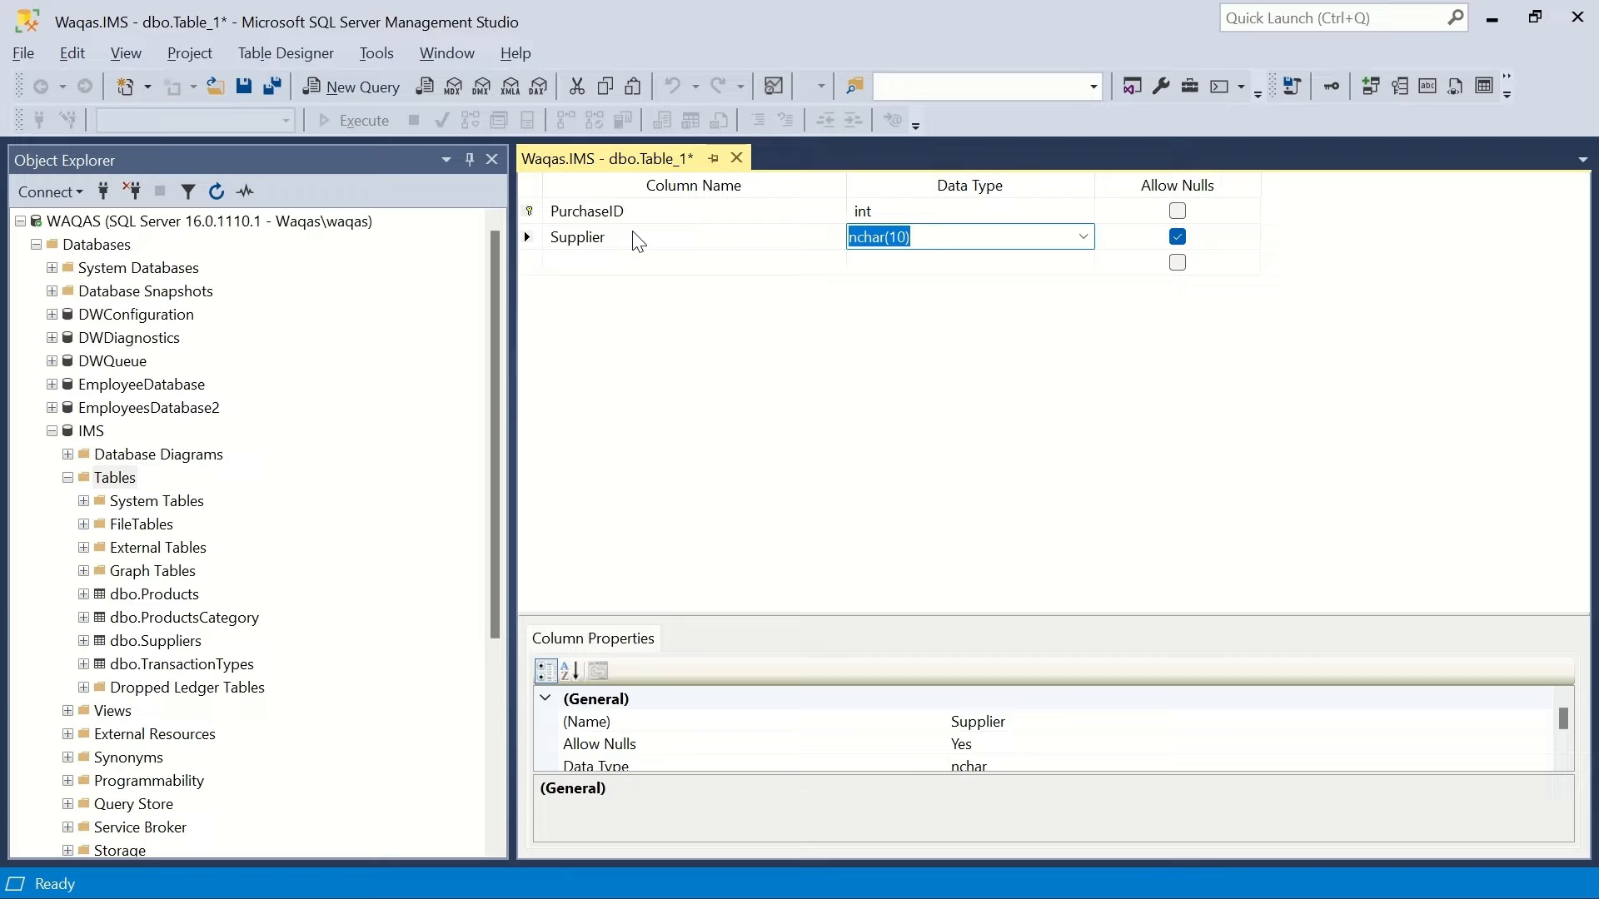
# Set the Supplier column's data type to varbinary(200) and disallow nulls.
pyautogui.write('varbinary')
pyautogui.click(923, 236)
pyautogui.press('BackSpace')
pyautogui.write('2')
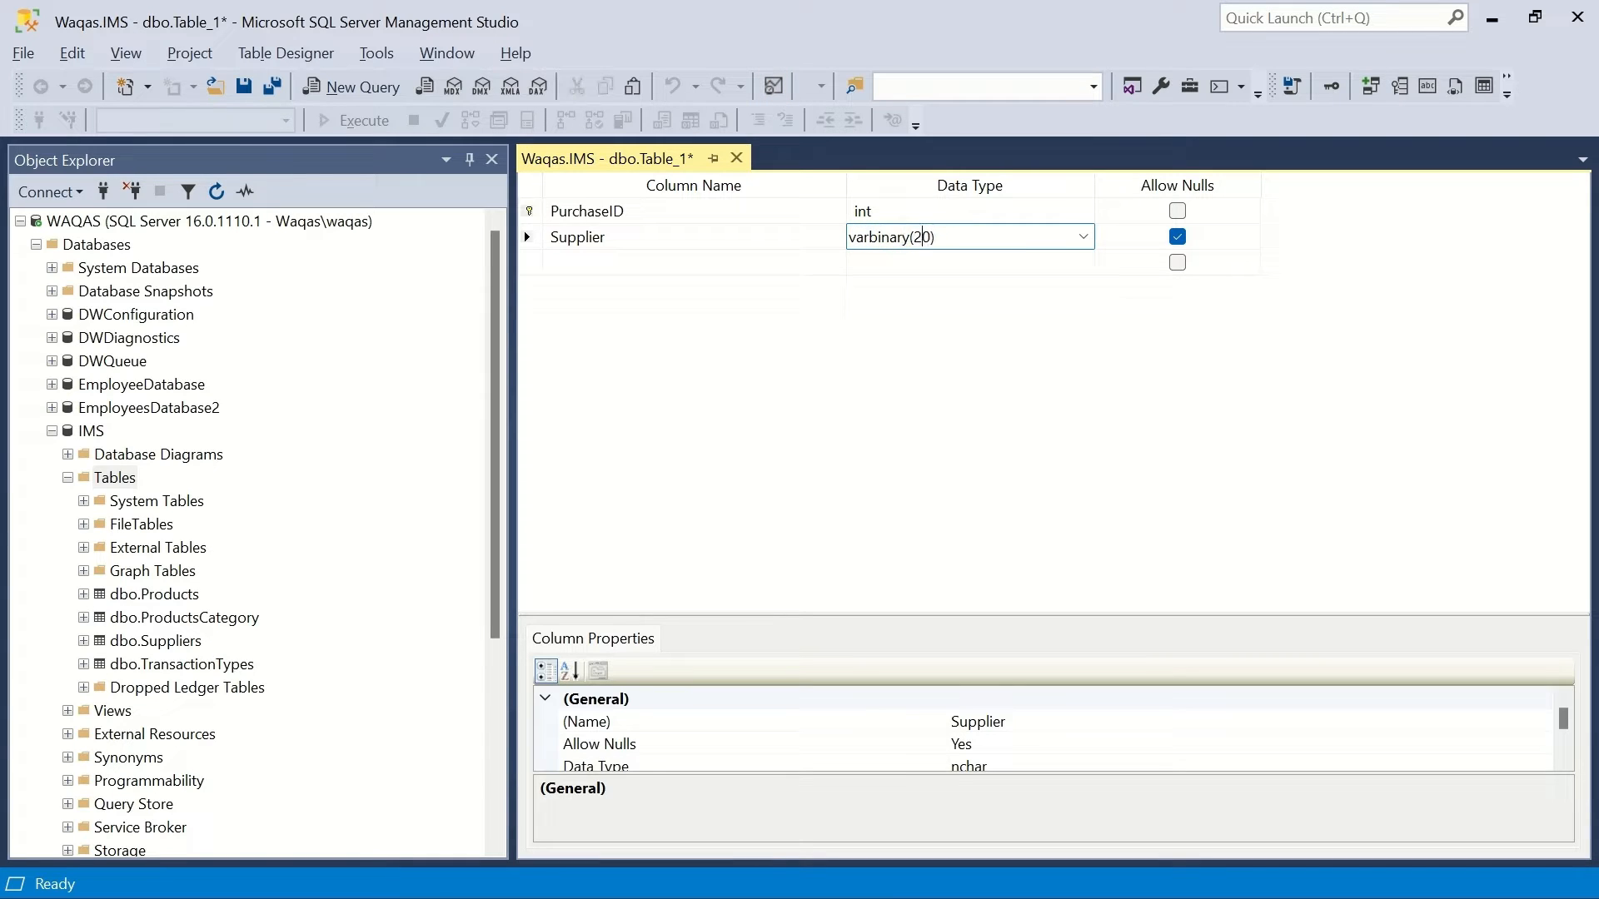
pyautogui.write('0')
pyautogui.press('Down')
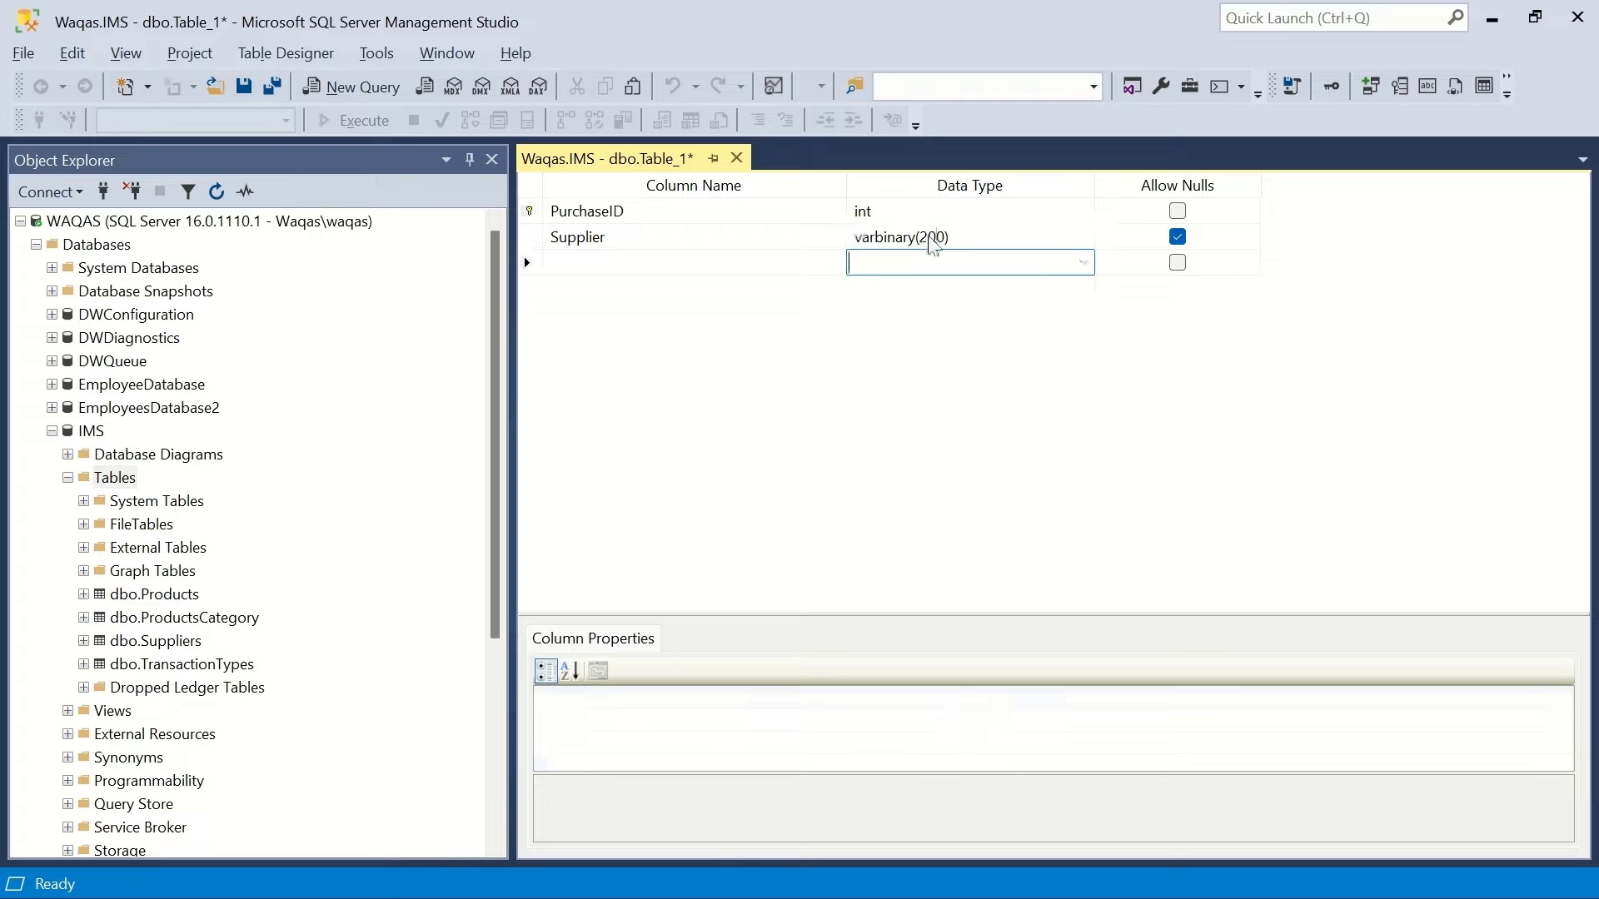
pyautogui.press('Up')
pyautogui.press('Tab')
pyautogui.press('space')
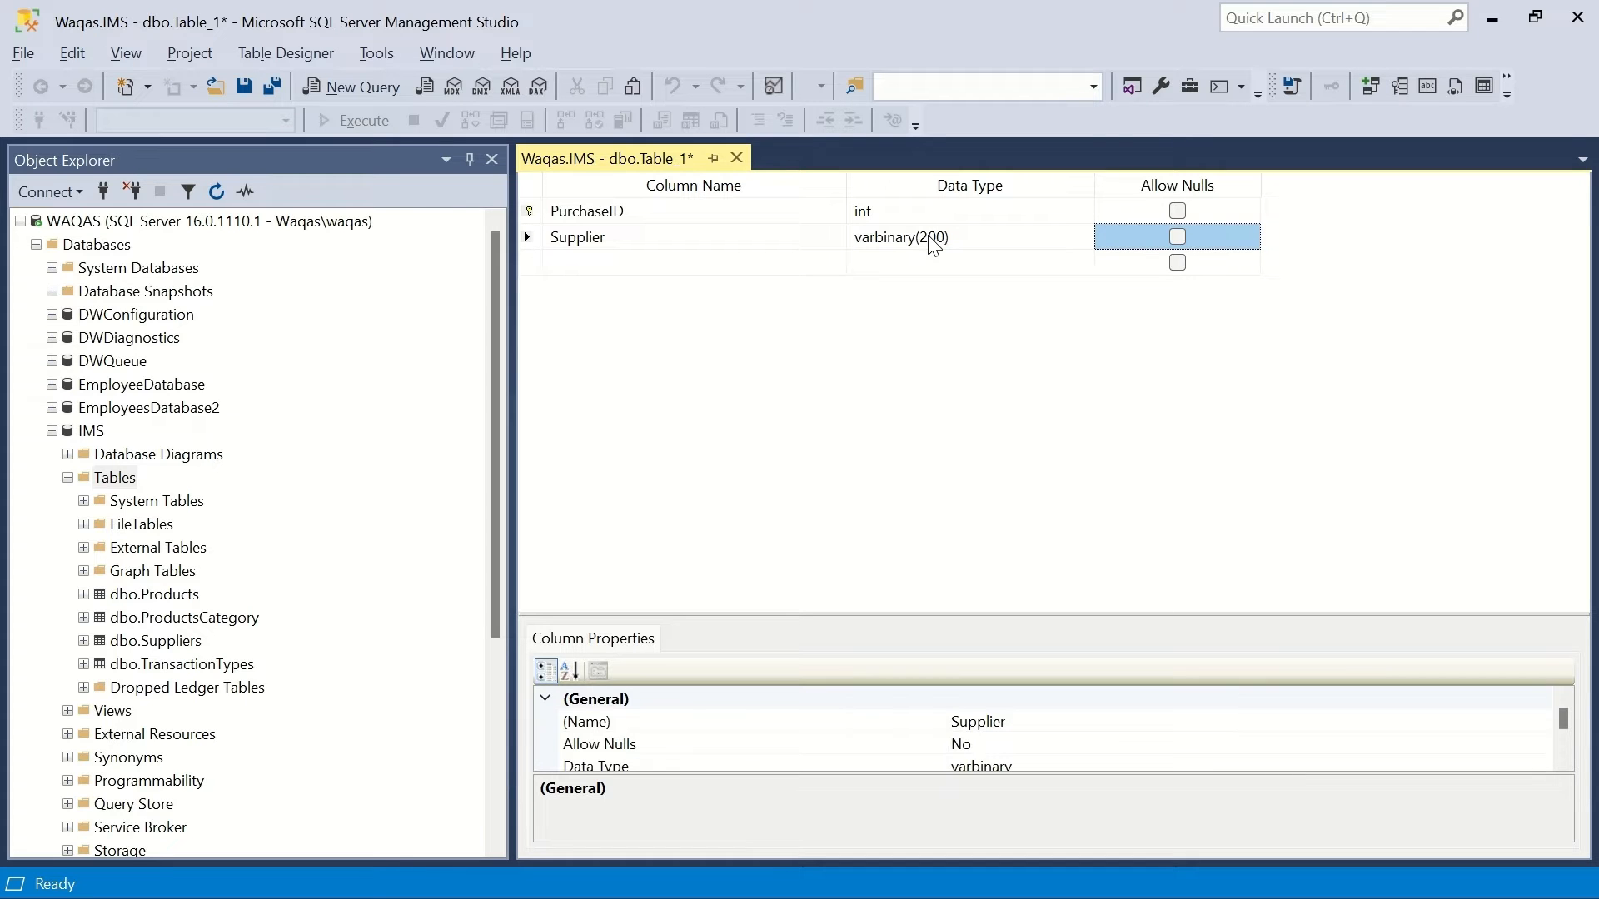
pyautogui.press('Down')
# Copy the name PurchaseDate from the Google Sheets Purchase list into the table's third column name in SQL Server Management Studio.
pyautogui.hotkey('alt', 'Tab')
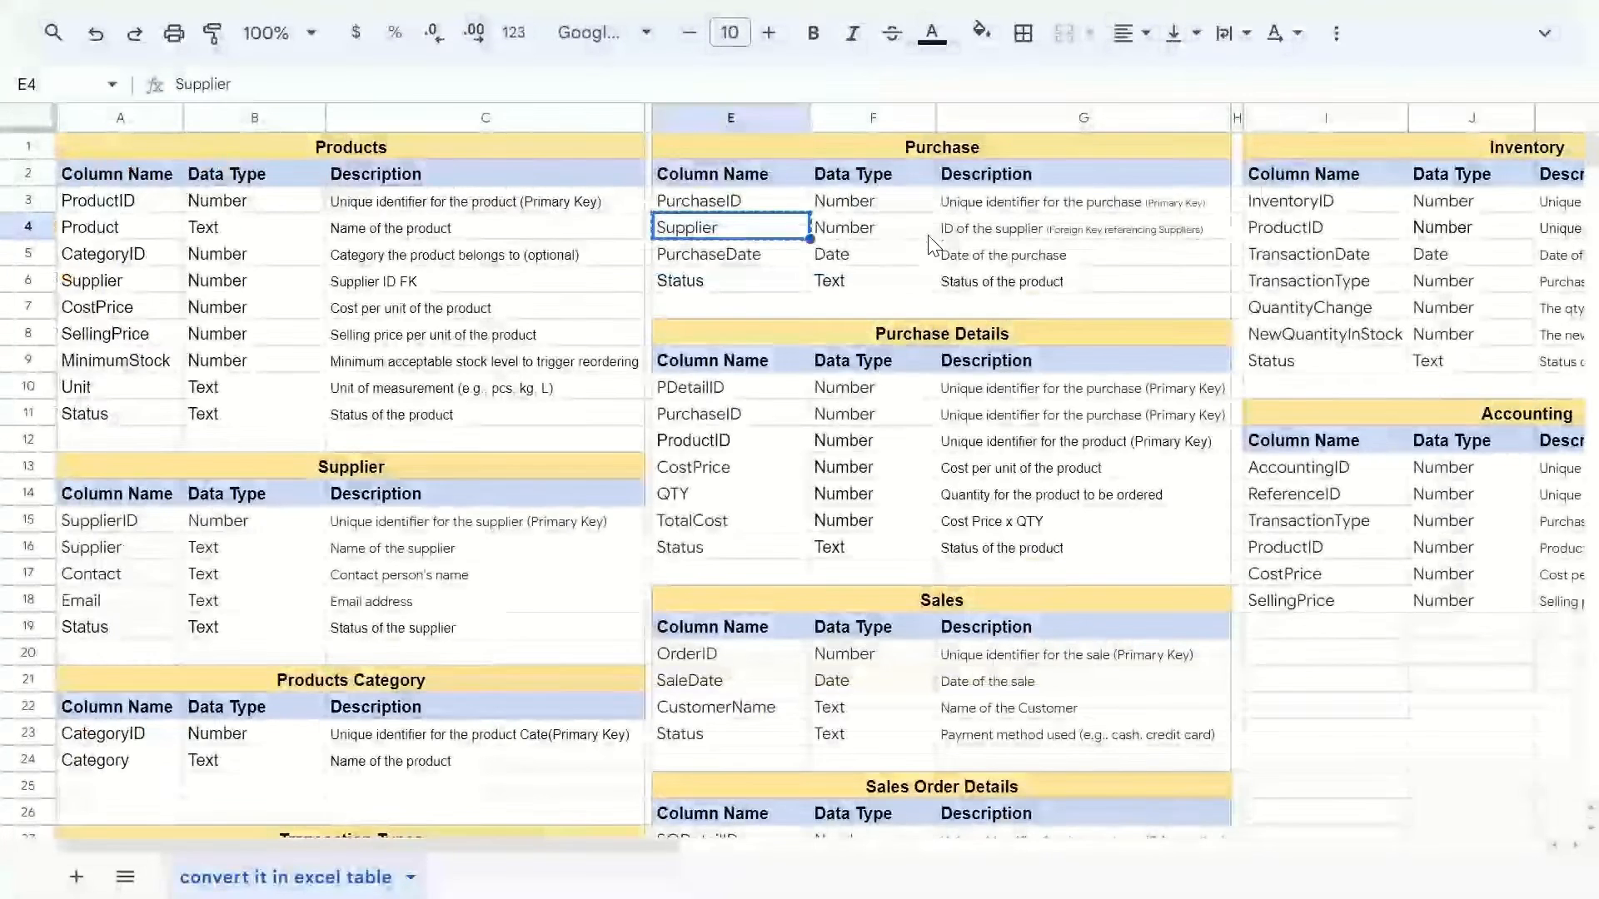
pyautogui.press('Down')
pyautogui.hotkey('ctrl', 'c')
pyautogui.hotkey('alt', 'Tab')
pyautogui.hotkey('ctrl', 'v')
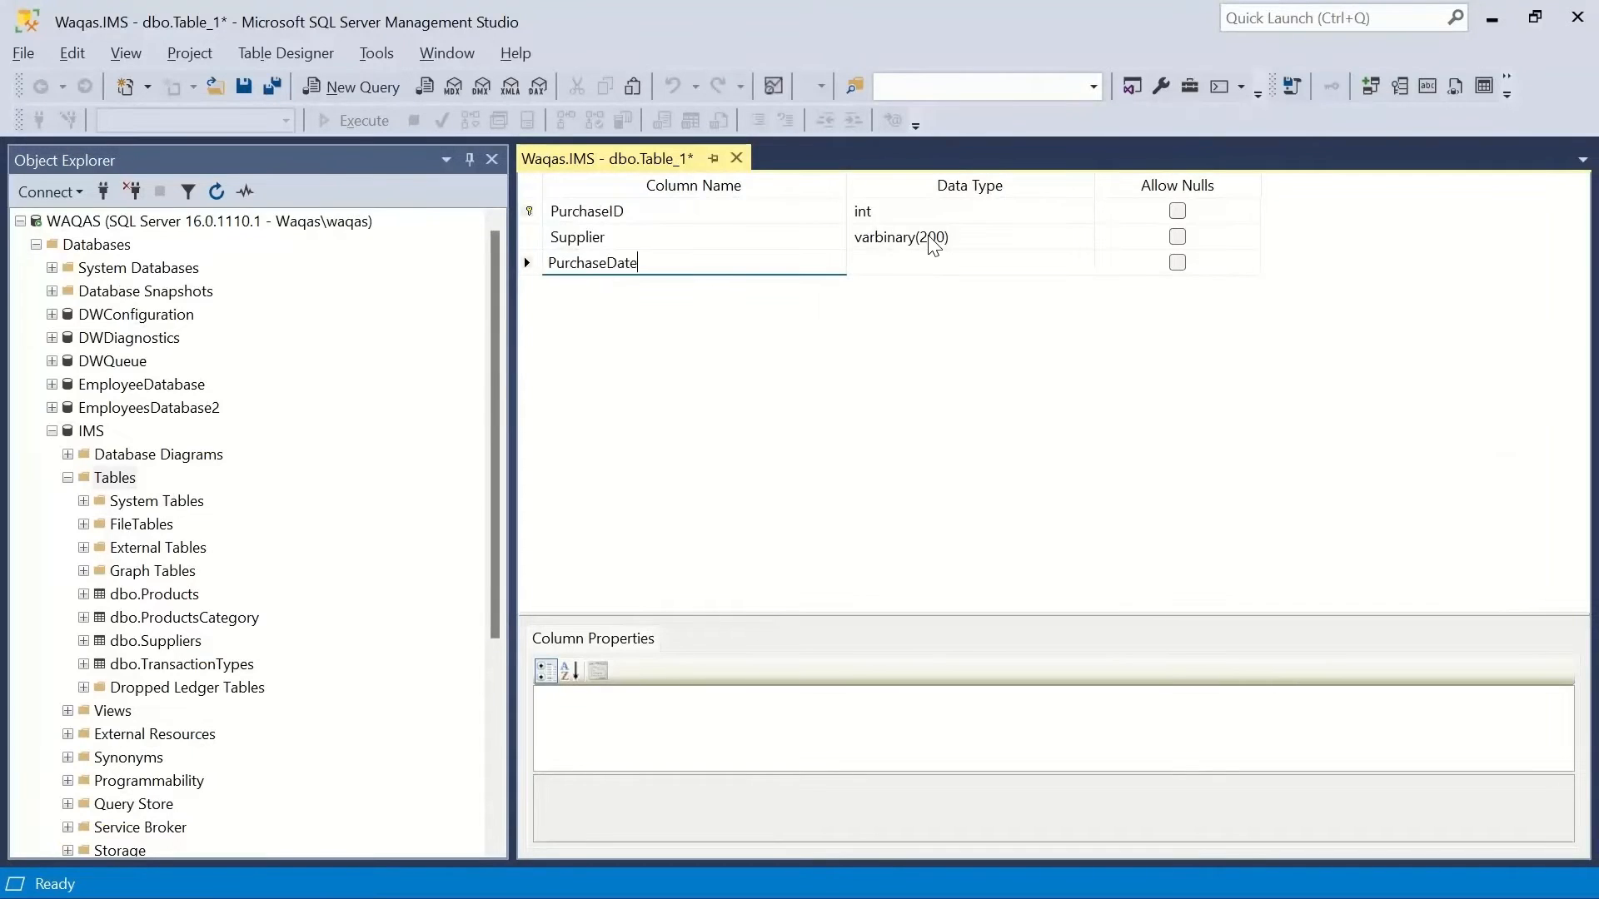
pyautogui.press('Tab')
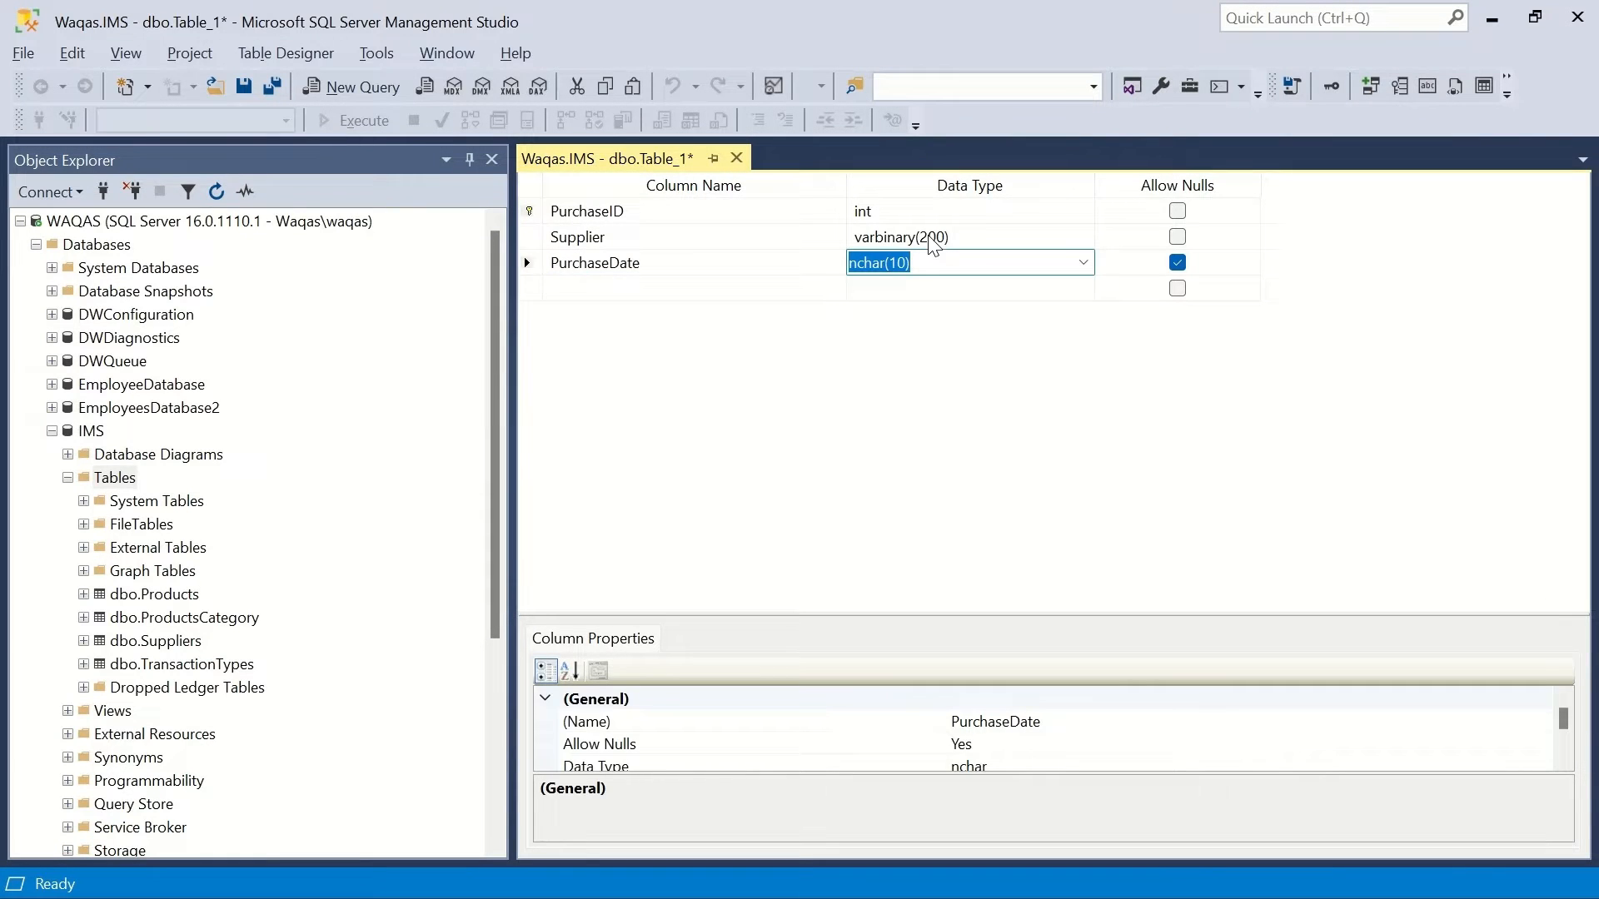
# Set the PurchaseDate column's data type to date and disallow nulls.
pyautogui.write('date')
pyautogui.press('Tab')
pyautogui.press('space')
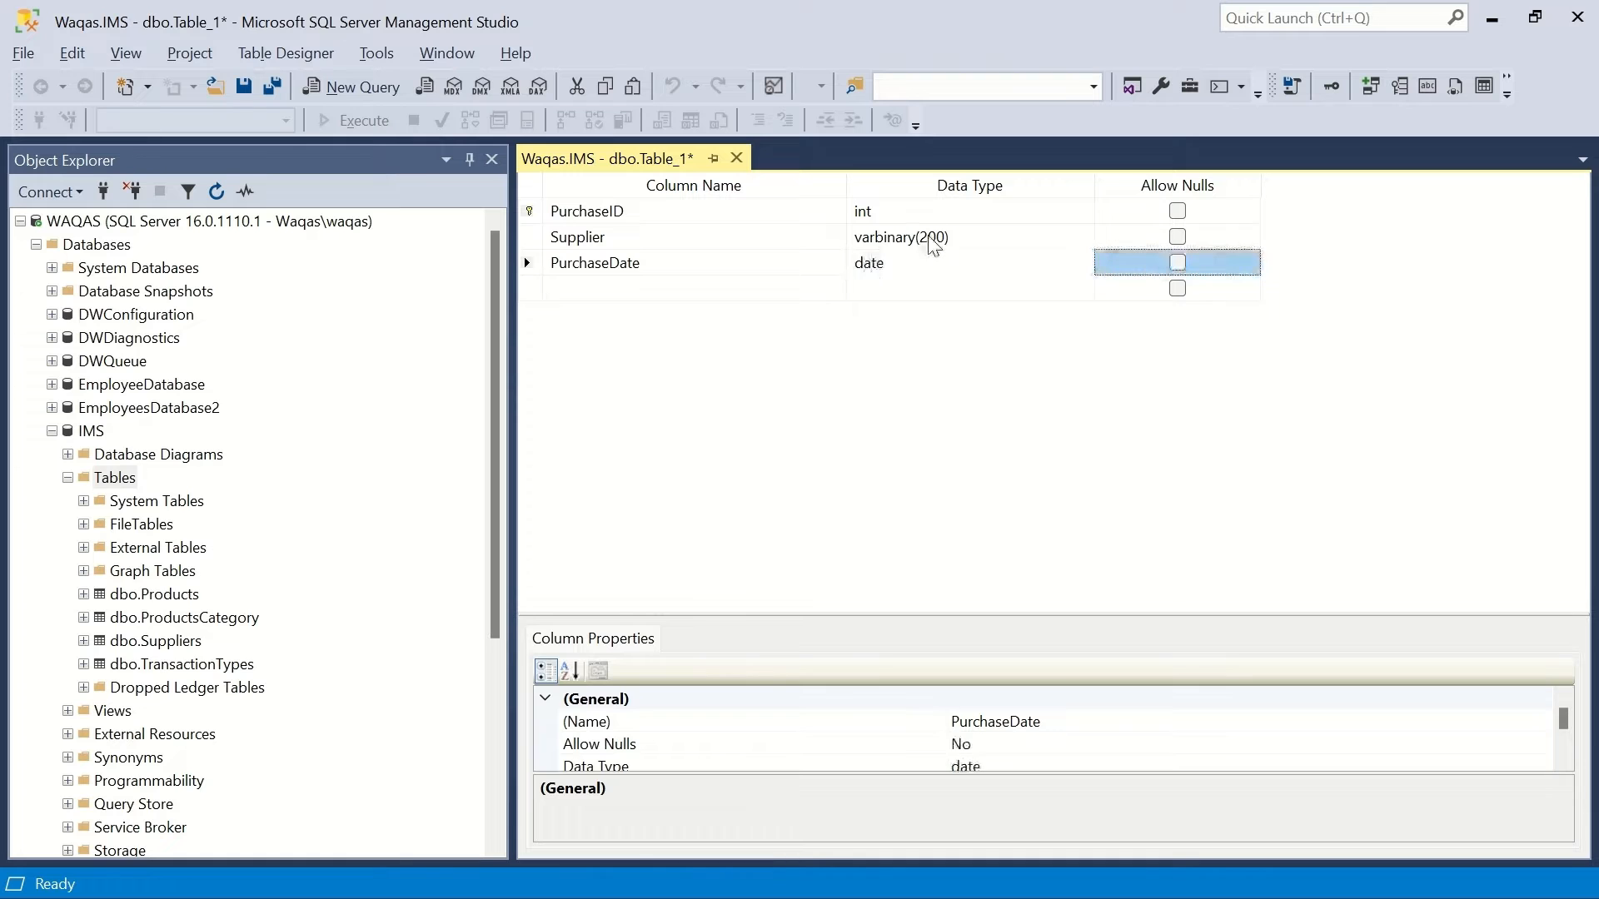
pyautogui.press('Tab')
# Copy the name Status from the Google Sheets Purchase list into the table's fourth column name in SQL Server Management Studio.
pyautogui.hotkey('alt', 'Tab')
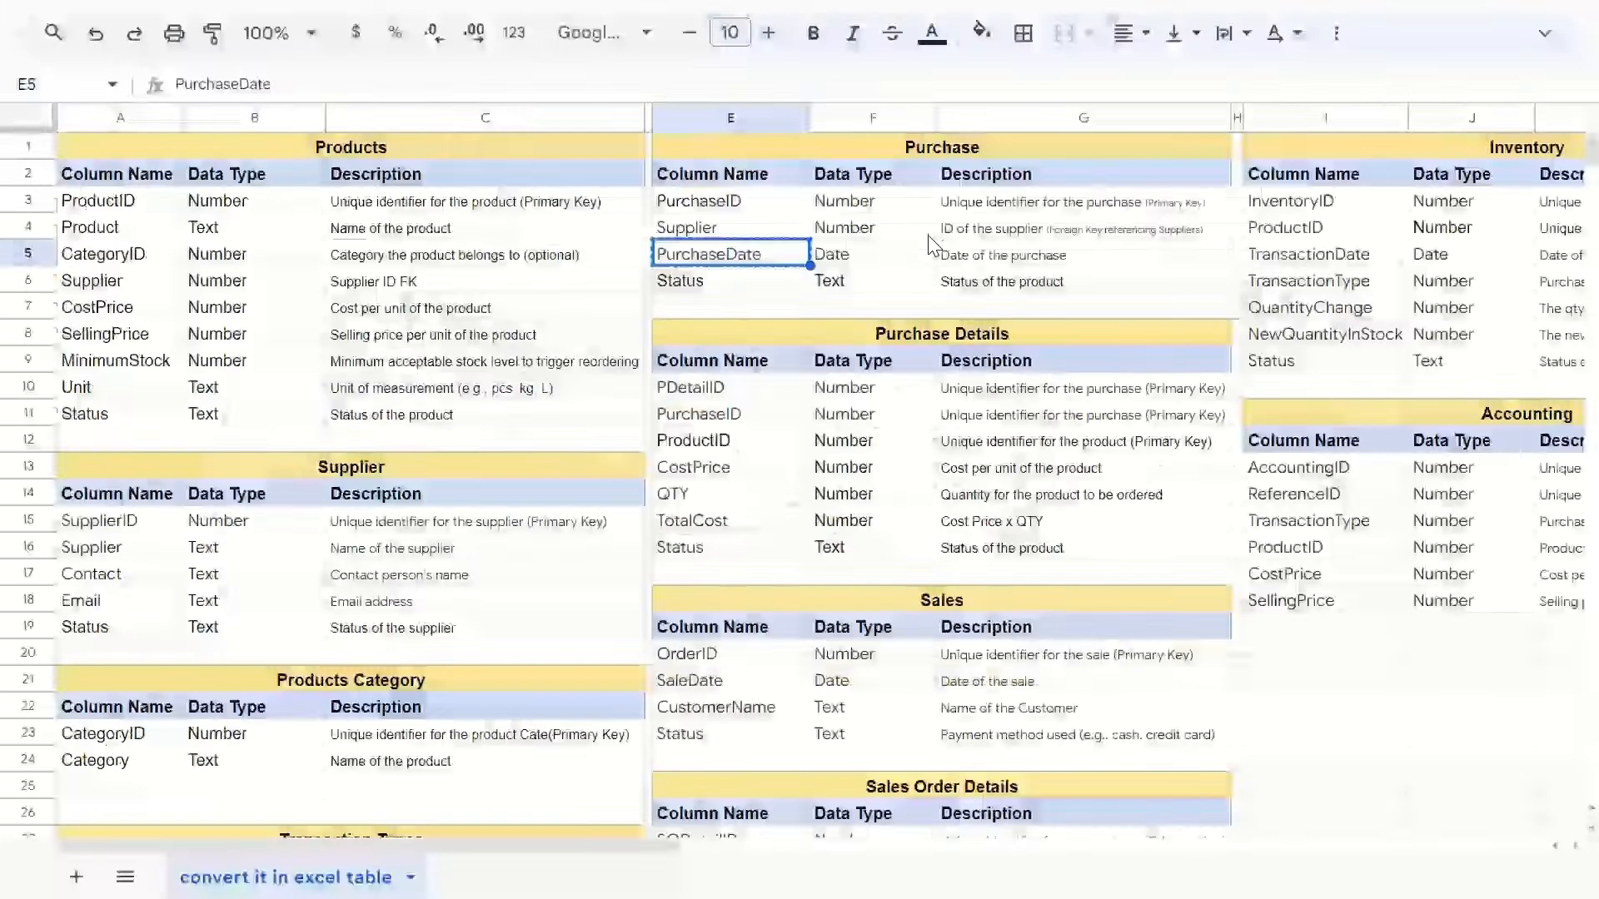
pyautogui.press('Down')
pyautogui.hotkey('ctrl', 'c')
pyautogui.hotkey('alt', 'Tab')
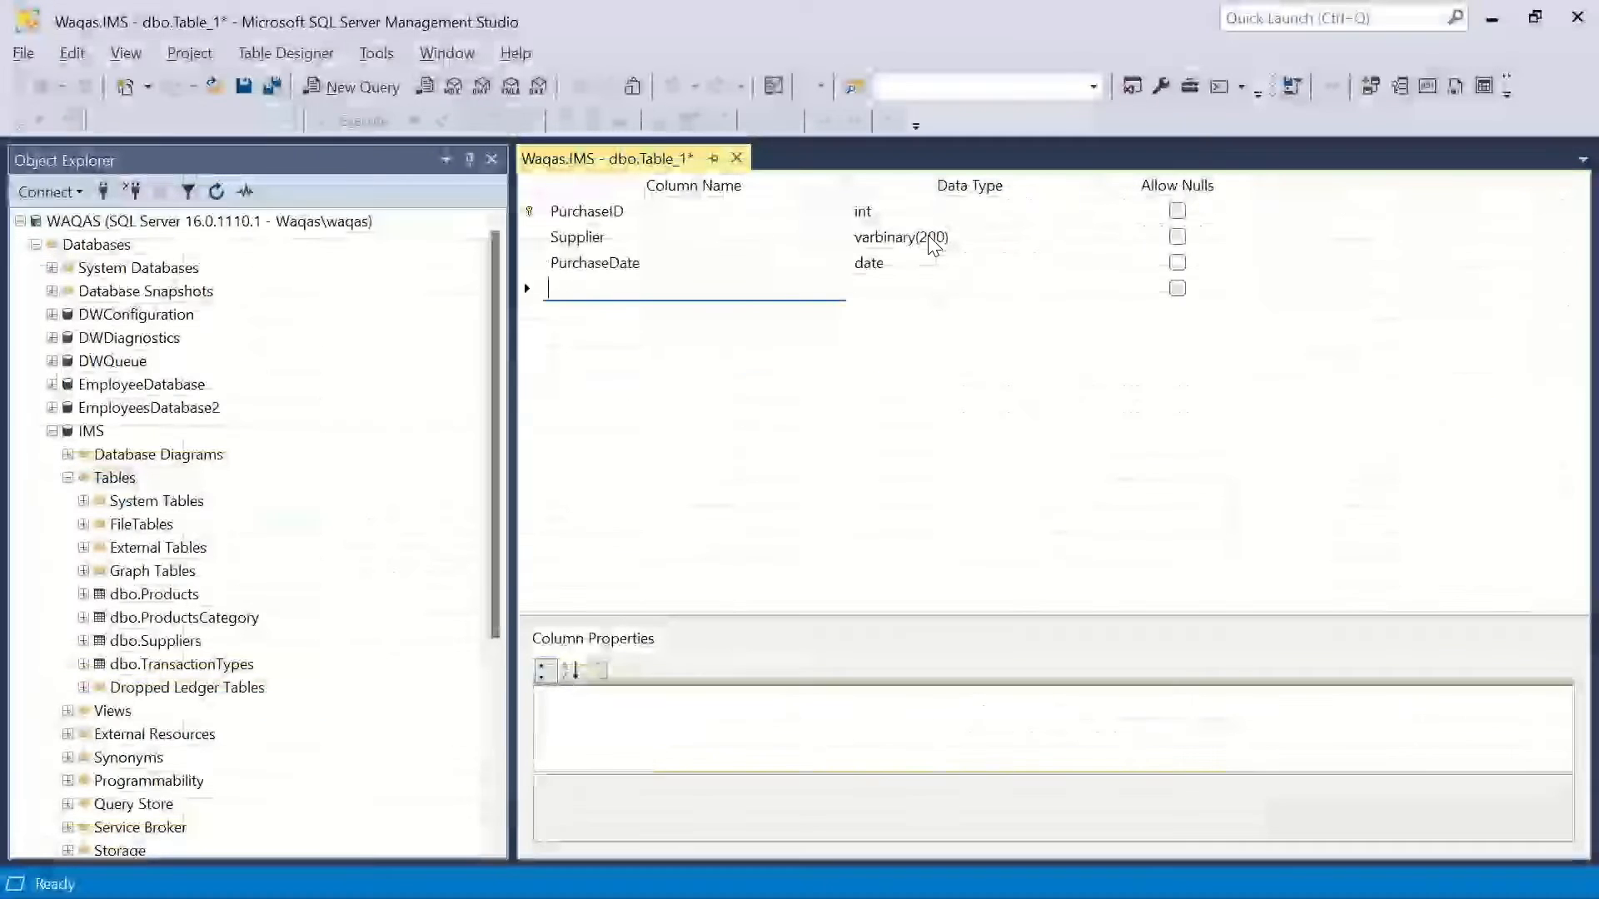
pyautogui.hotkey('ctrl', 'v')
pyautogui.press('Tab')
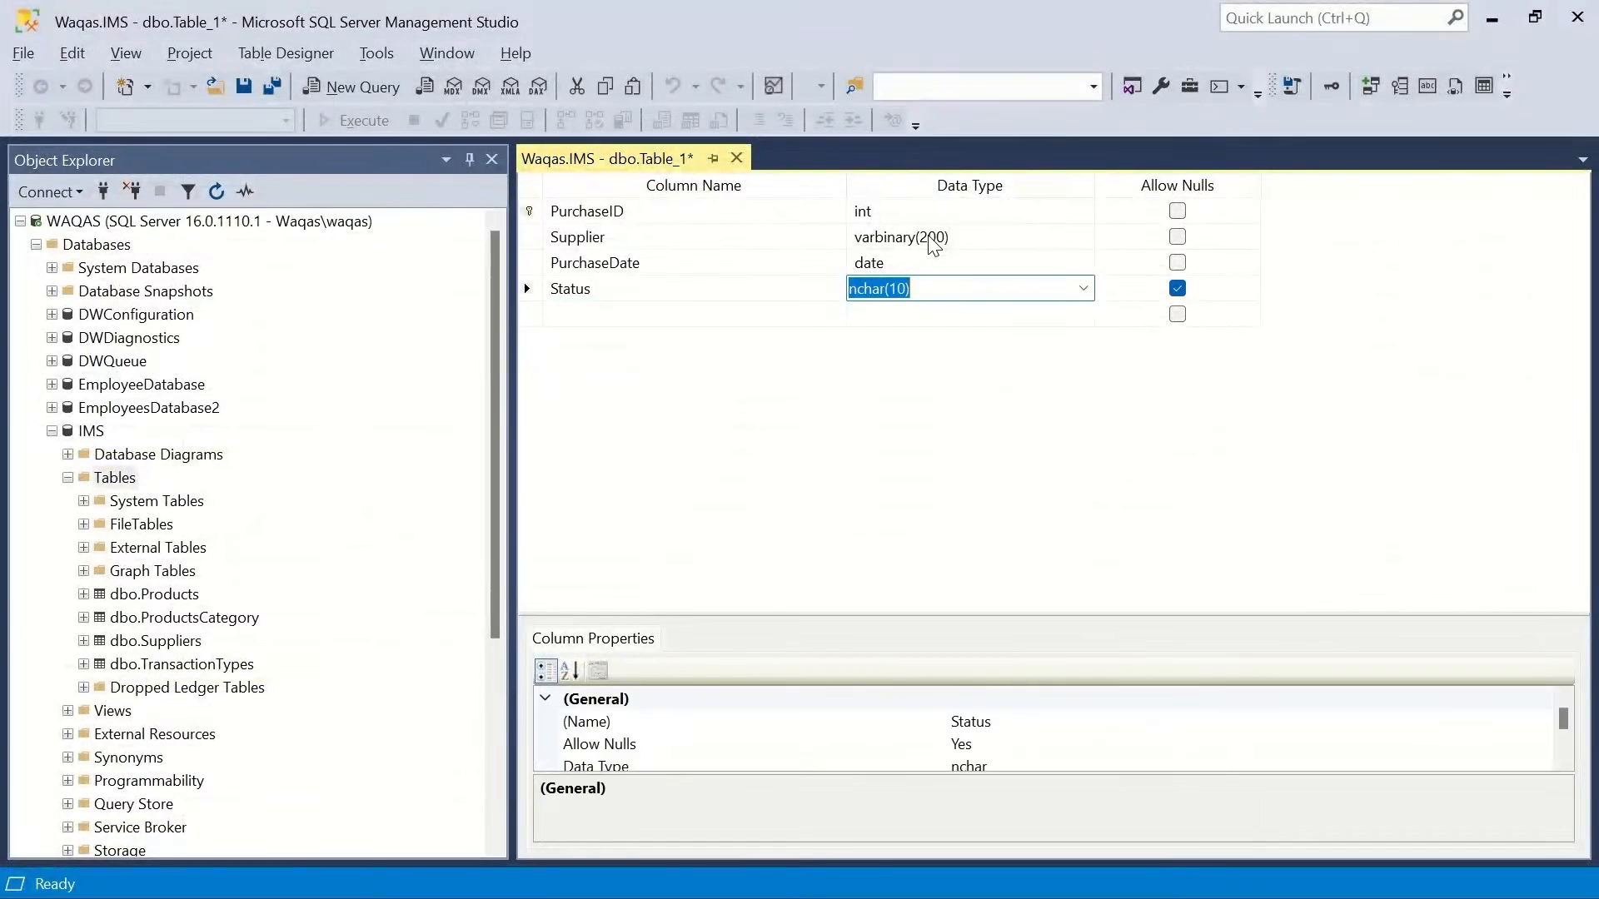
# Set the Status column's data type to varbinary(50) and the Supplier column's data type to varchar(250).
pyautogui.write('varbinary')
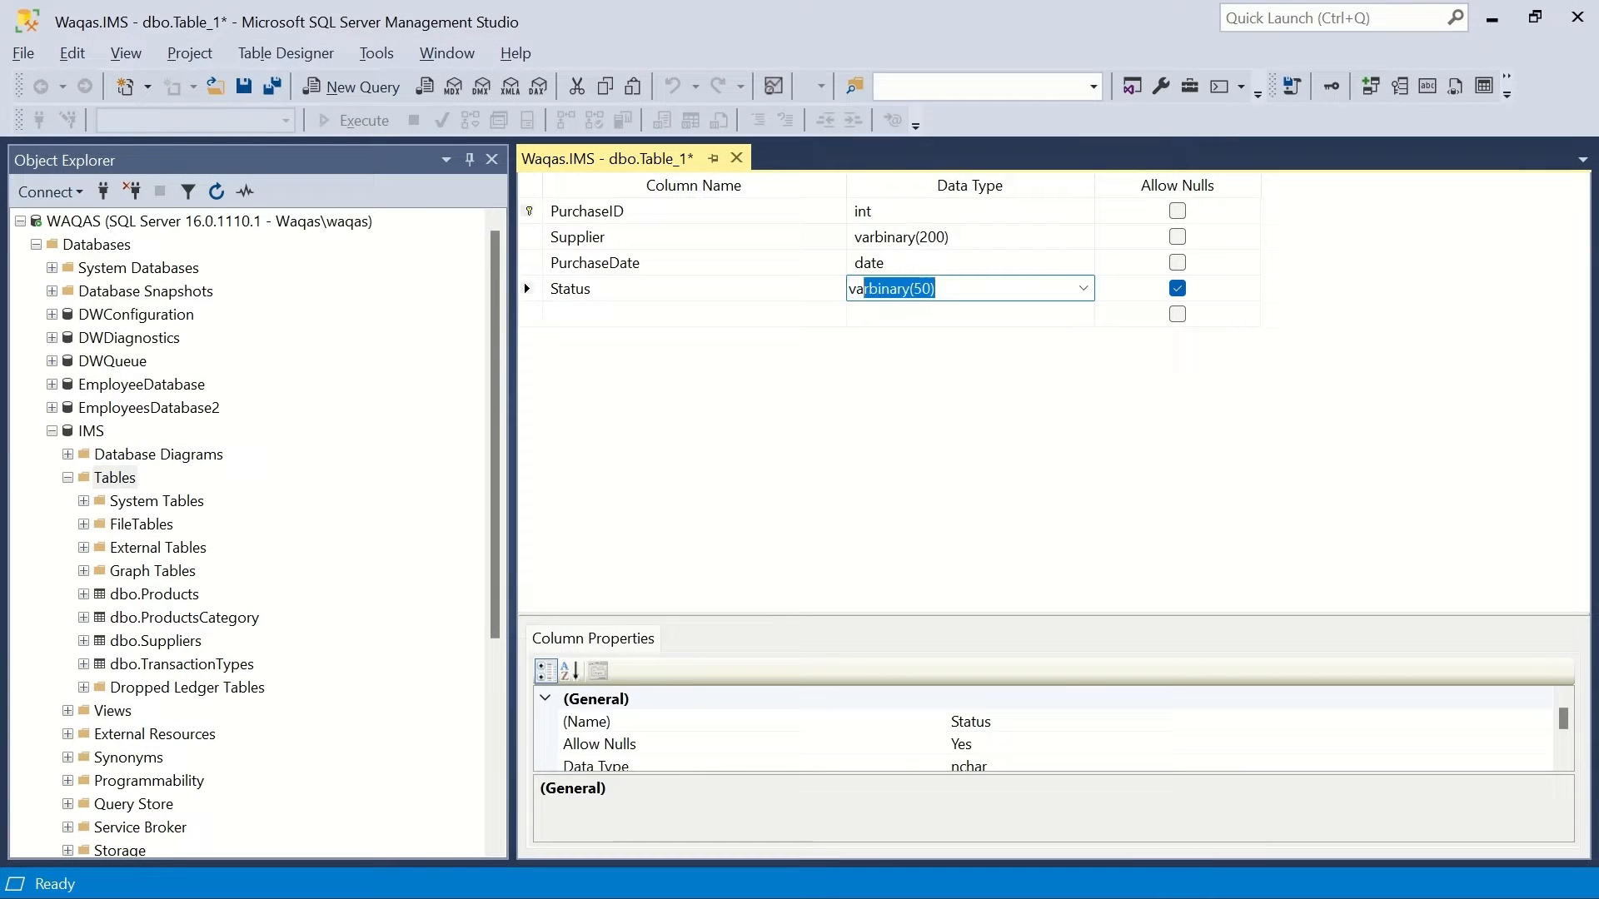
pyautogui.click(921, 292)
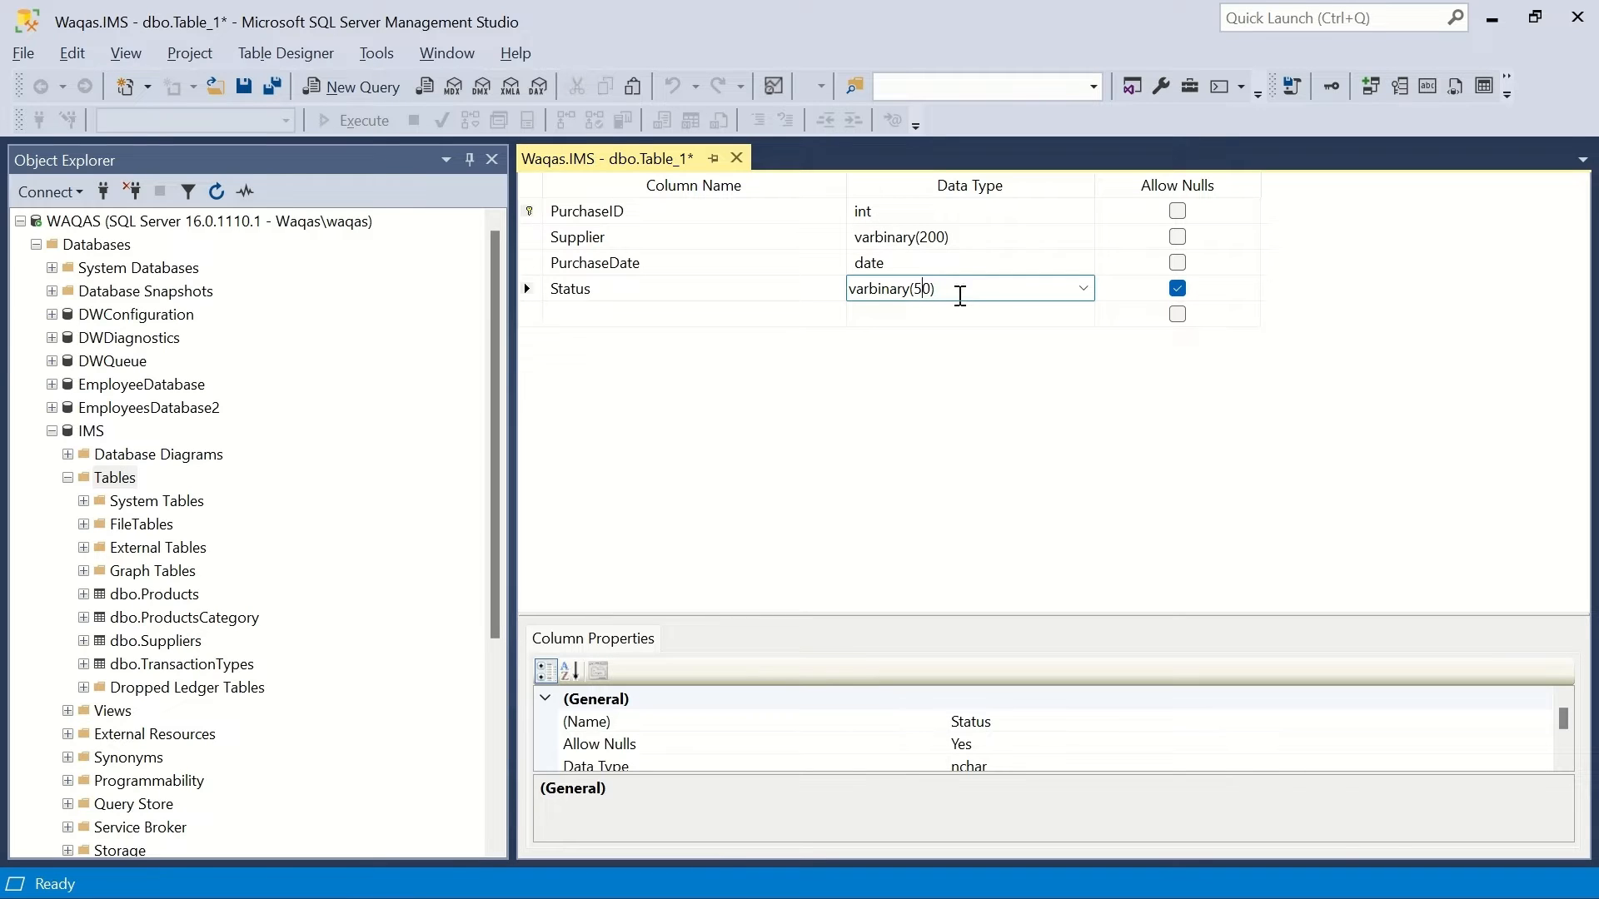
pyautogui.press('Up')
pyautogui.press('Up')
pyautogui.write('v')
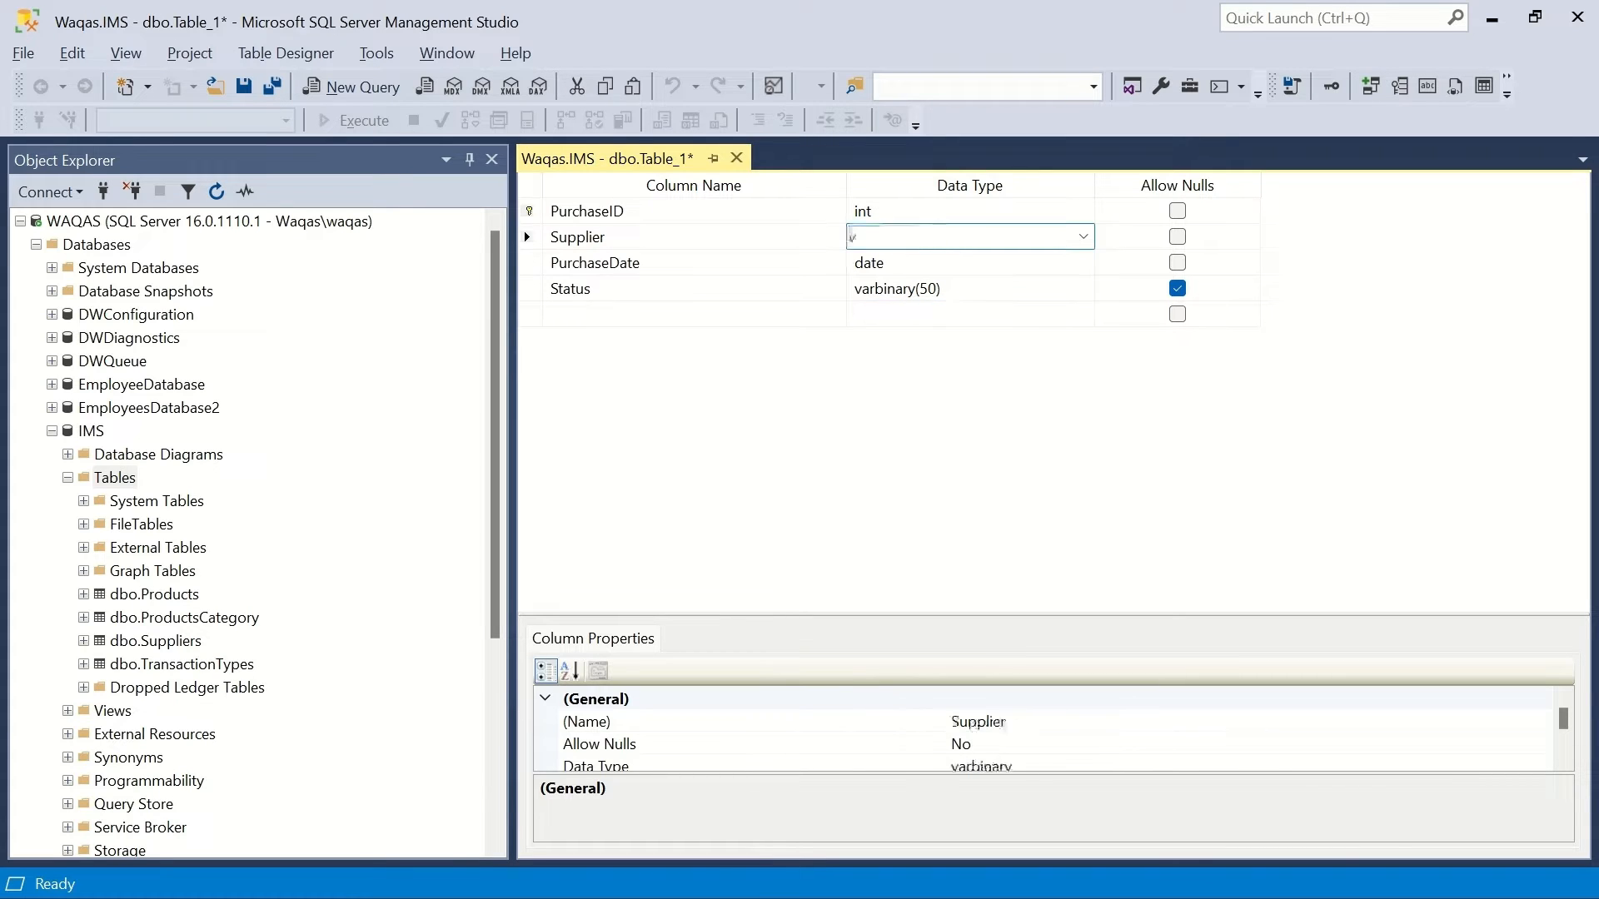
pyautogui.write('archar(50')
pyautogui.press('Tab')
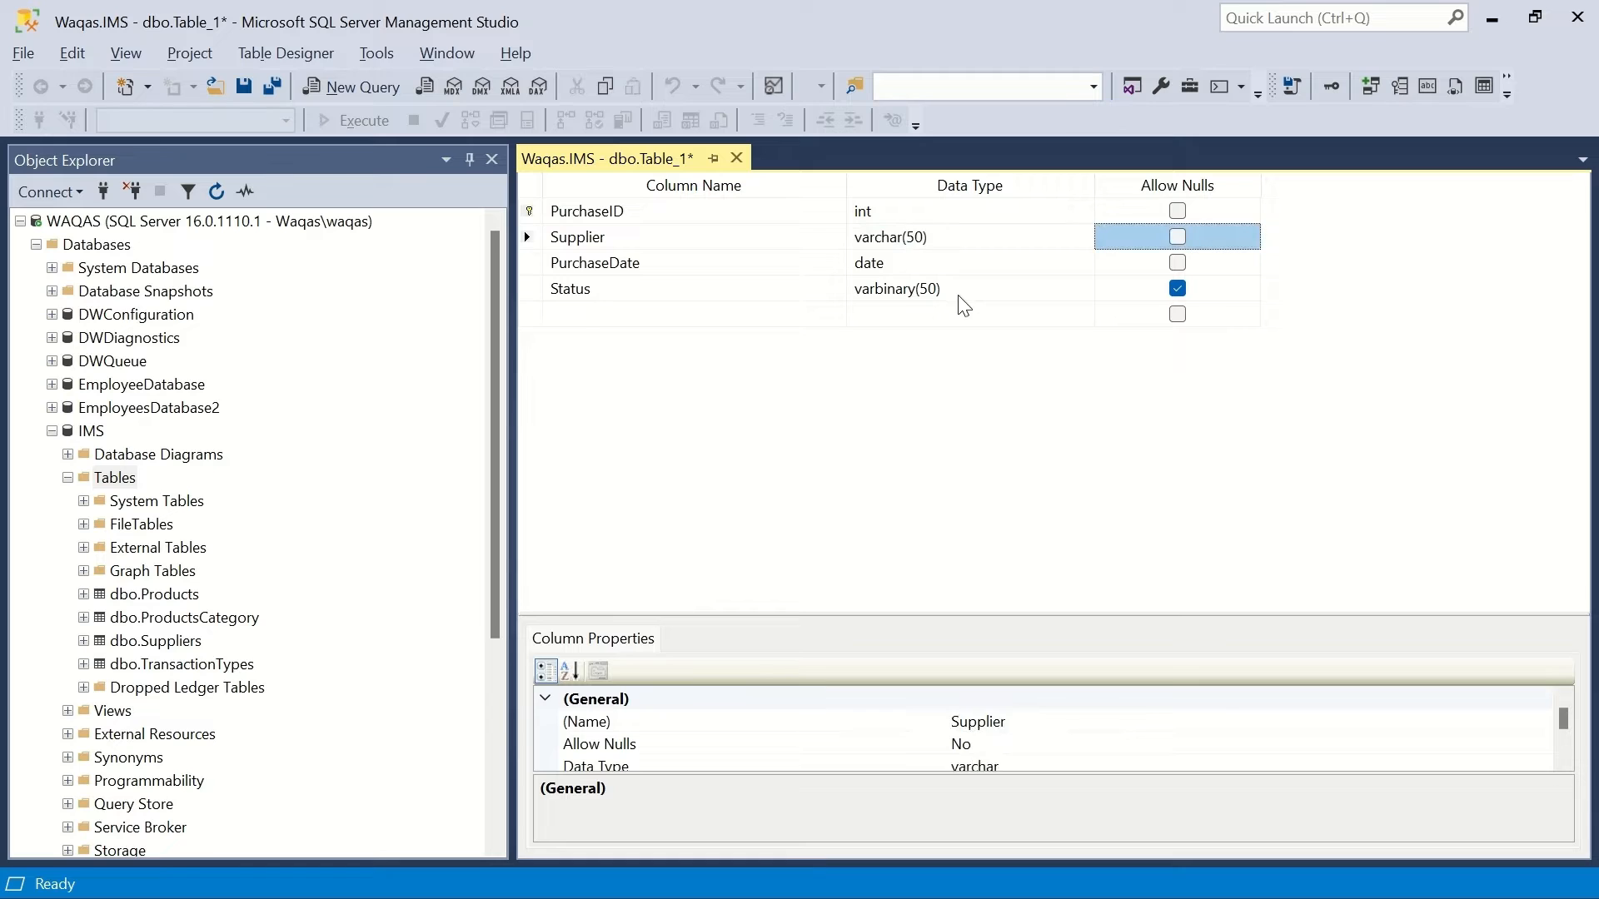
pyautogui.hotkey('shift', 'Tab')
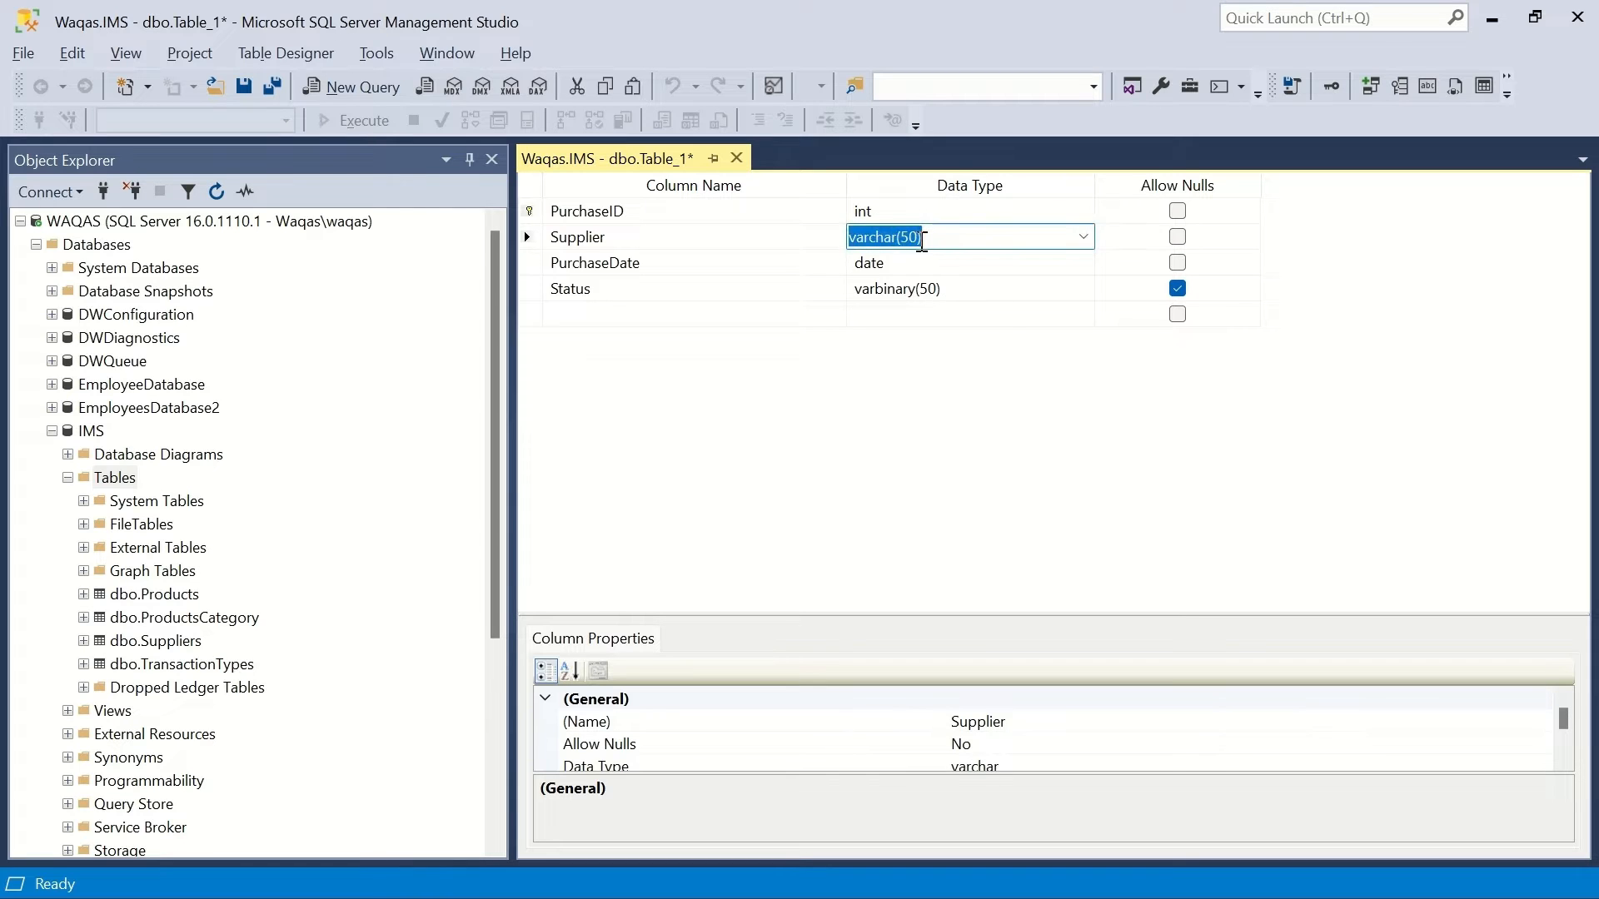
pyautogui.click(911, 238)
pyautogui.write('2')
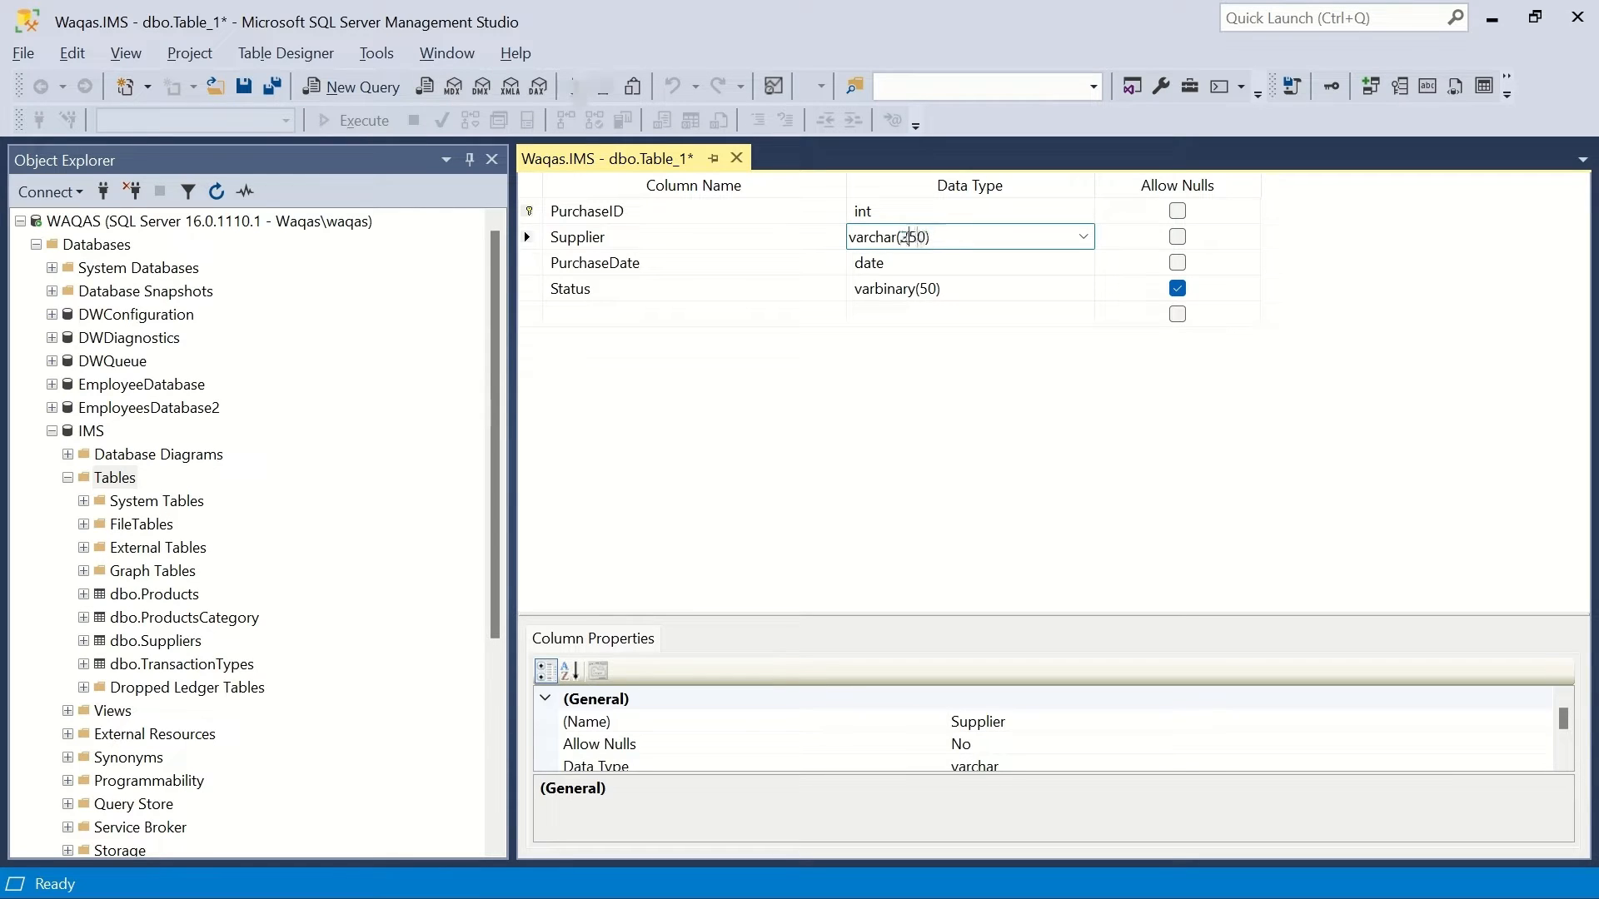
# Set the Status column's data type to varchar(20) and disallow nulls.
pyautogui.press('Down')
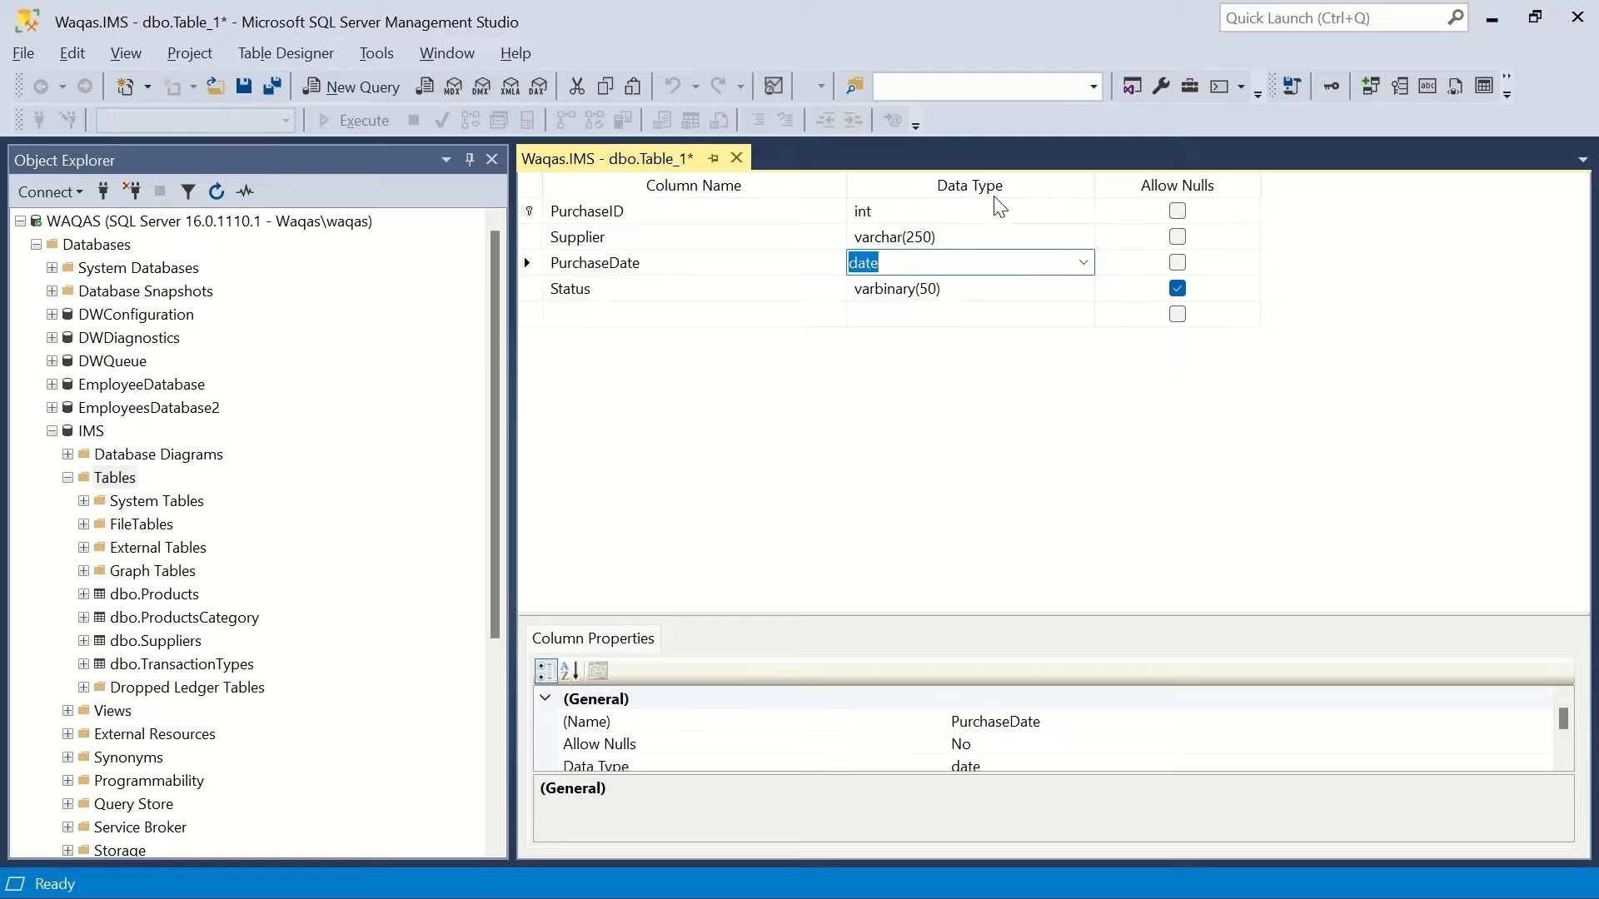
pyautogui.press('Down')
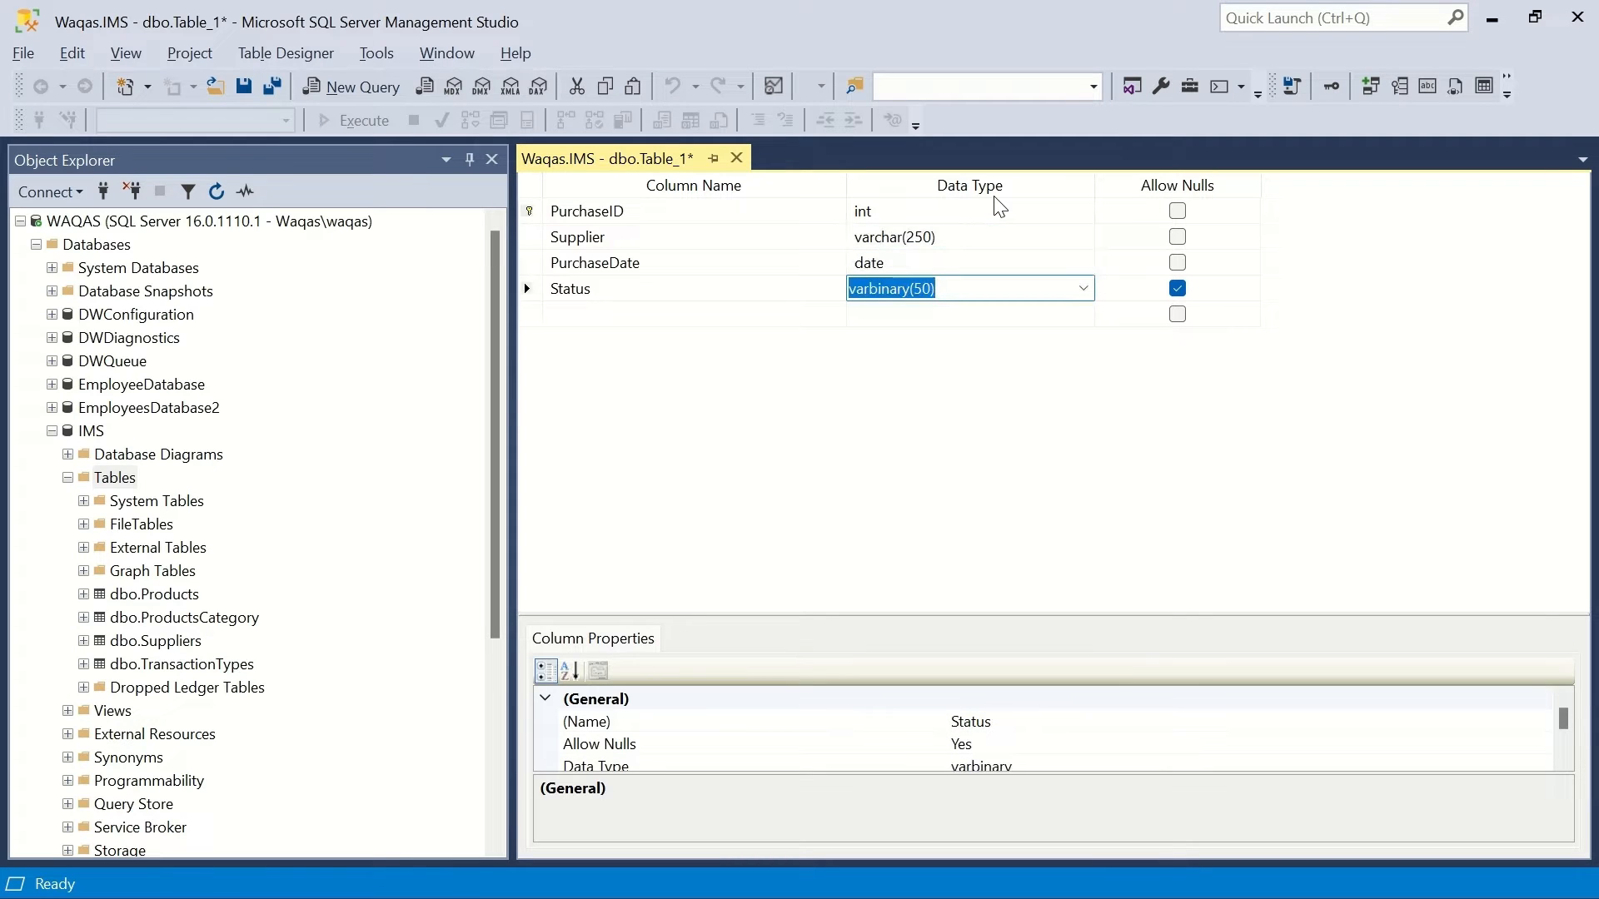
pyautogui.write('varch')
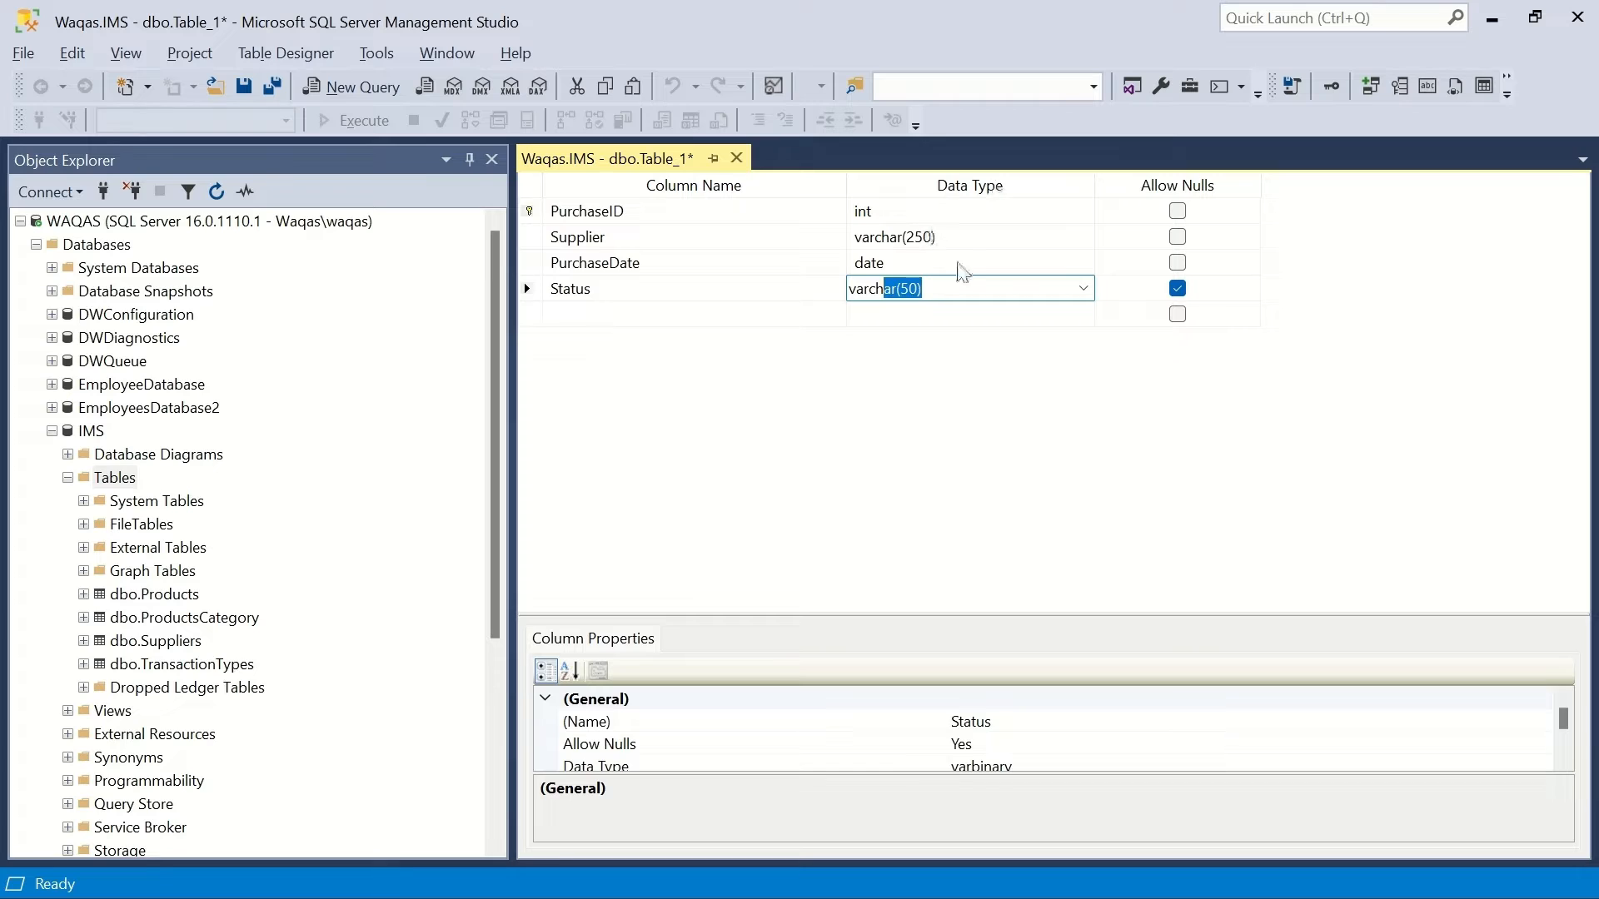
pyautogui.click(911, 292)
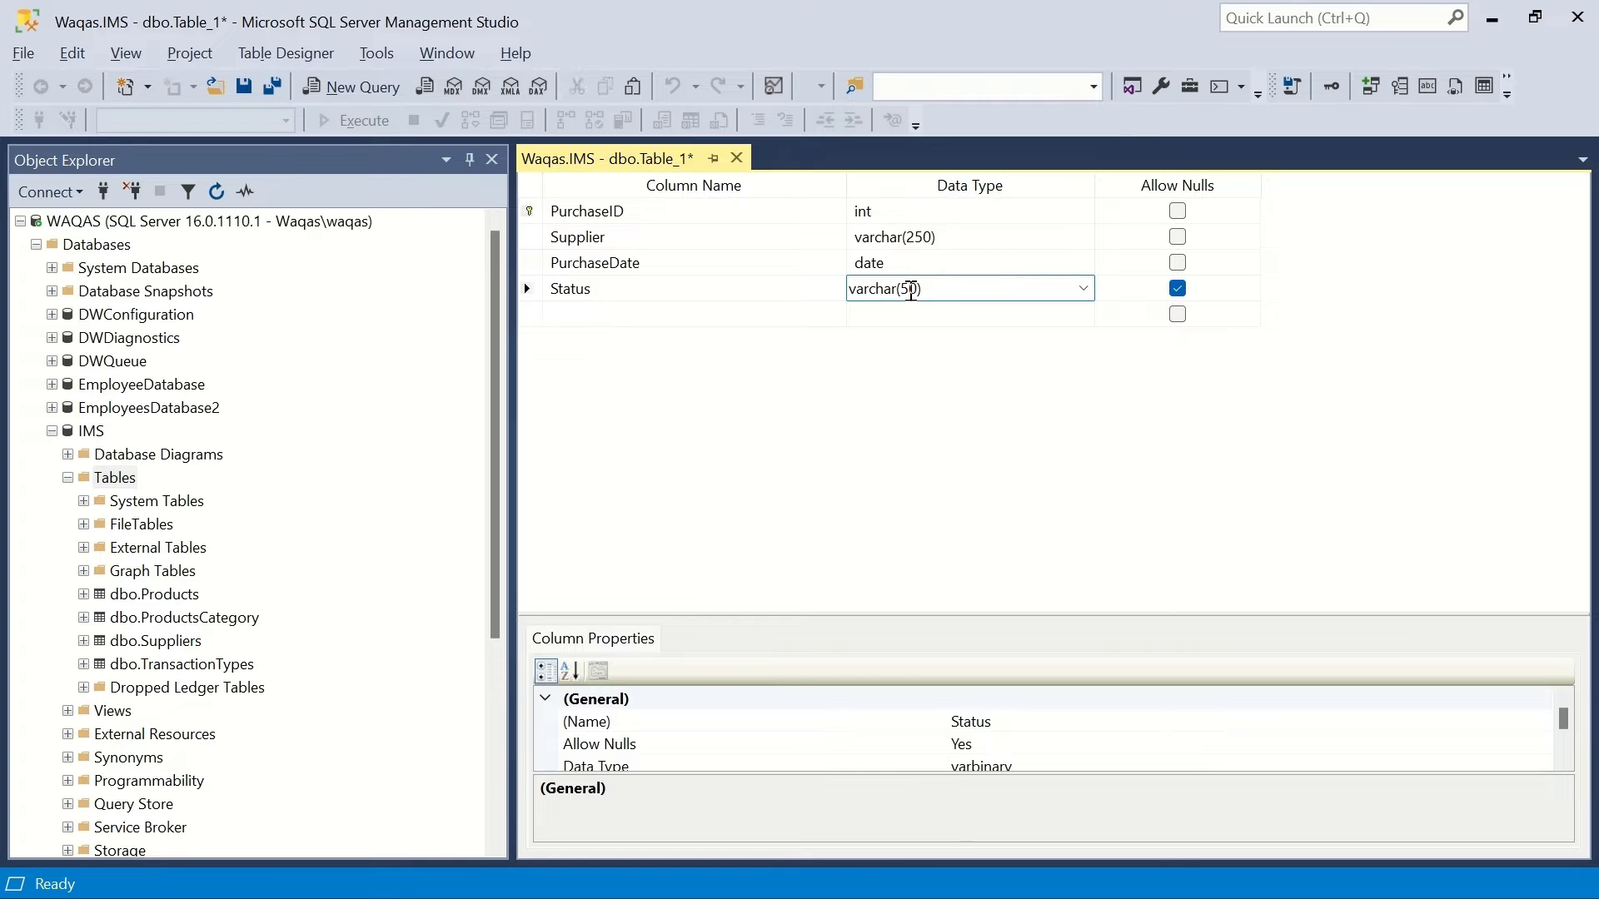
pyautogui.press('BackSpace')
pyautogui.write('2')
pyautogui.press('Tab')
pyautogui.press('space')
pyautogui.press('Tab')
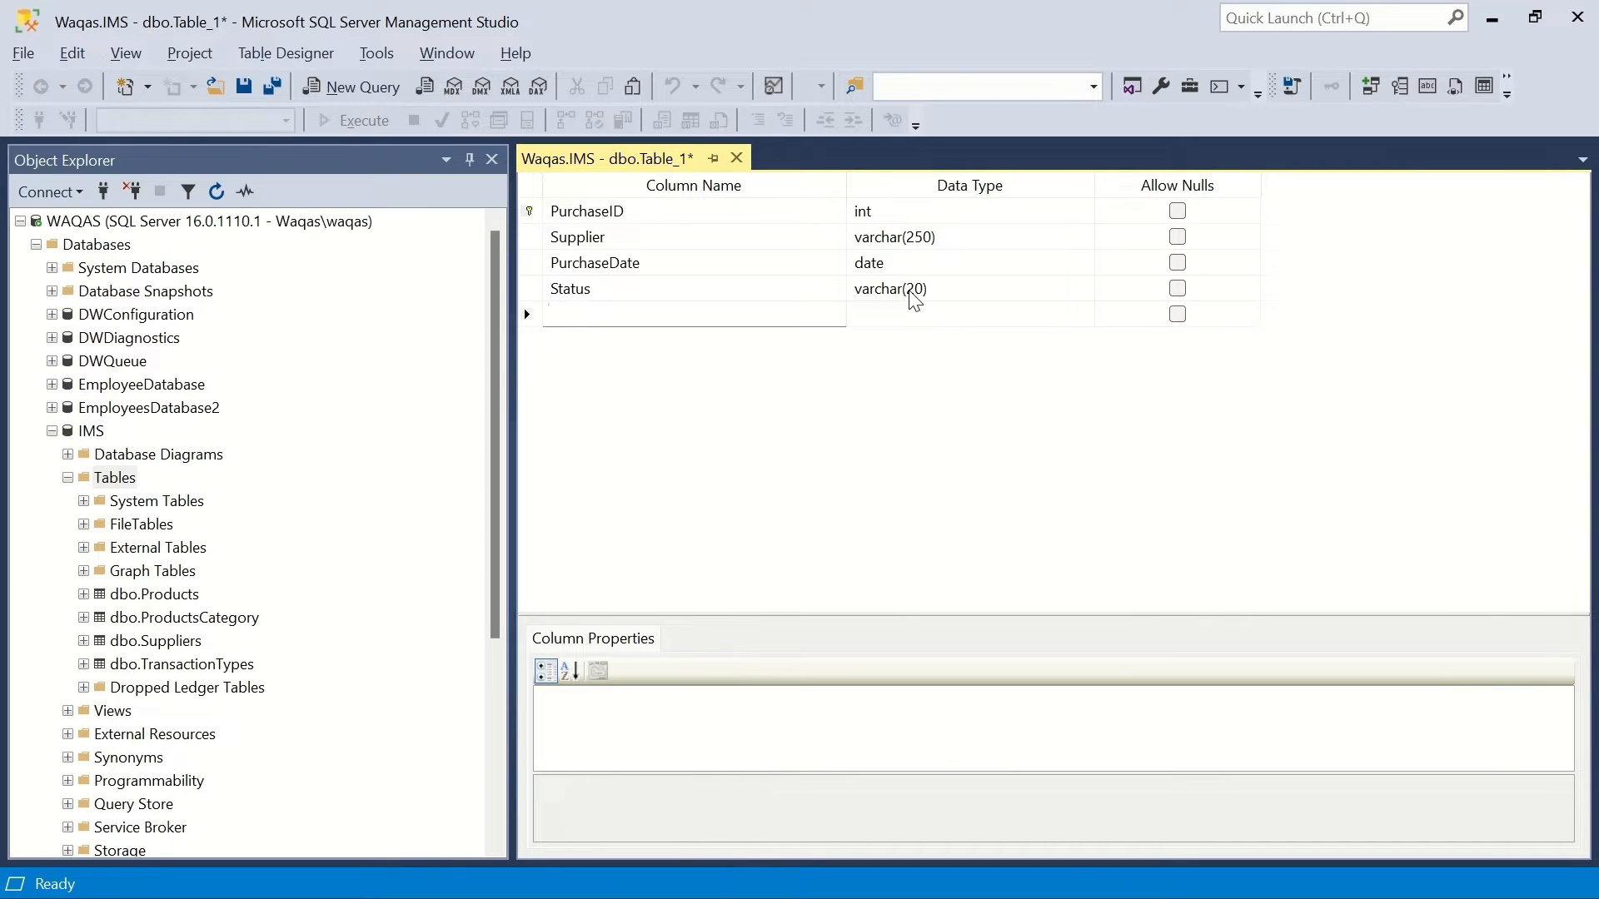
# Save the new table under the name Purchase and close its design.
pyautogui.hotkey('ctrl', 's')
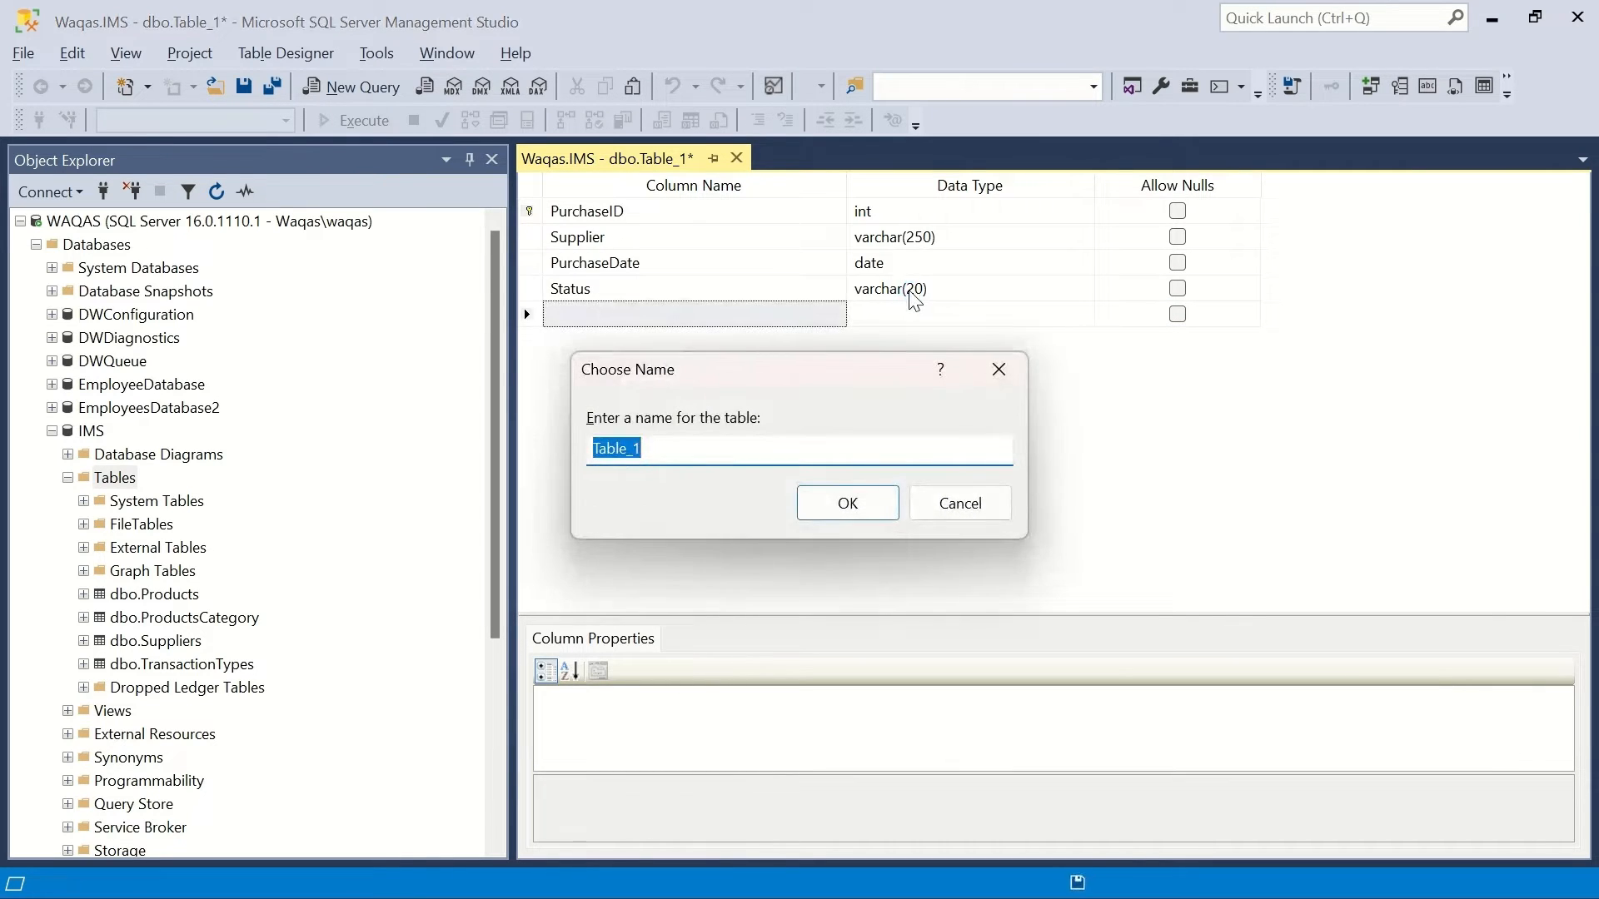
pyautogui.write('Pur')
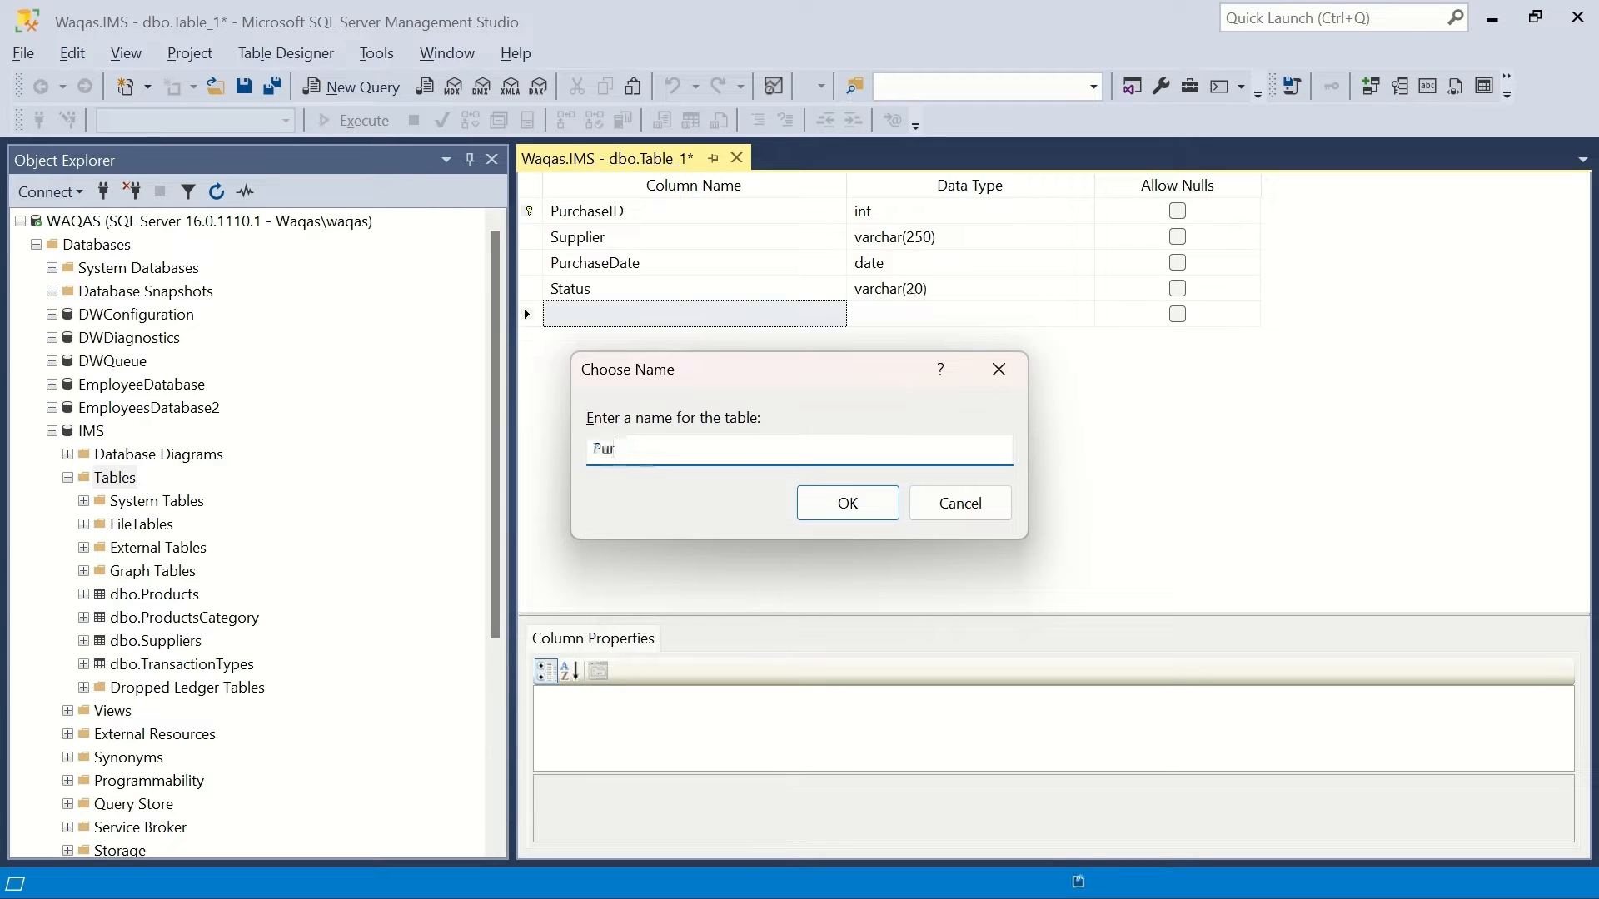
pyautogui.write('chase')
pyautogui.press('Return')
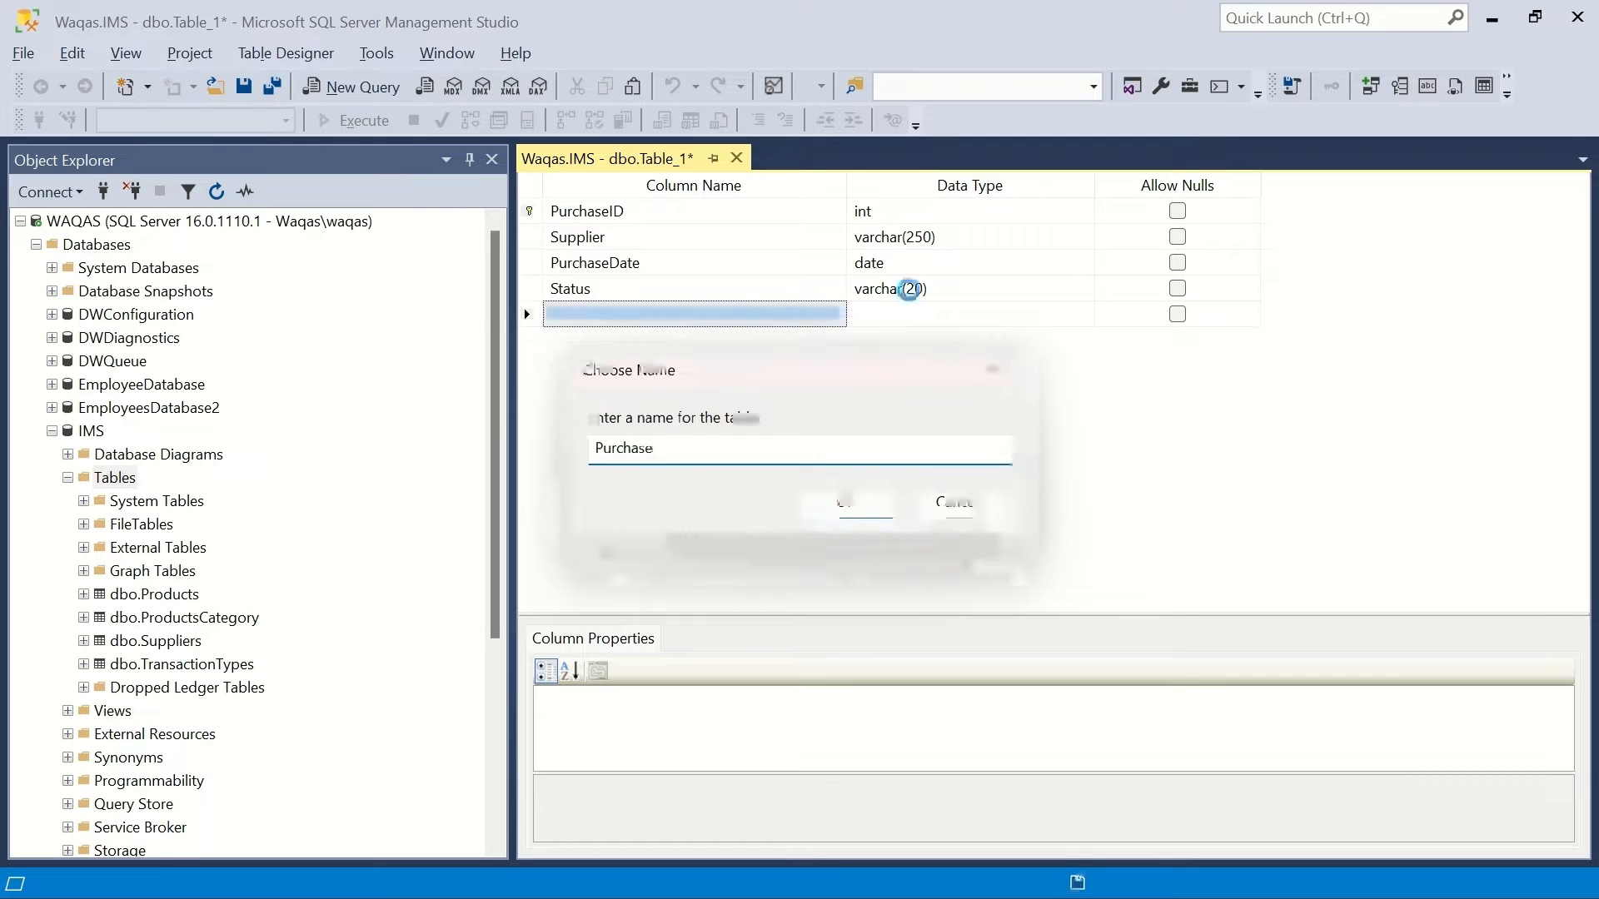
pyautogui.click(819, 158)
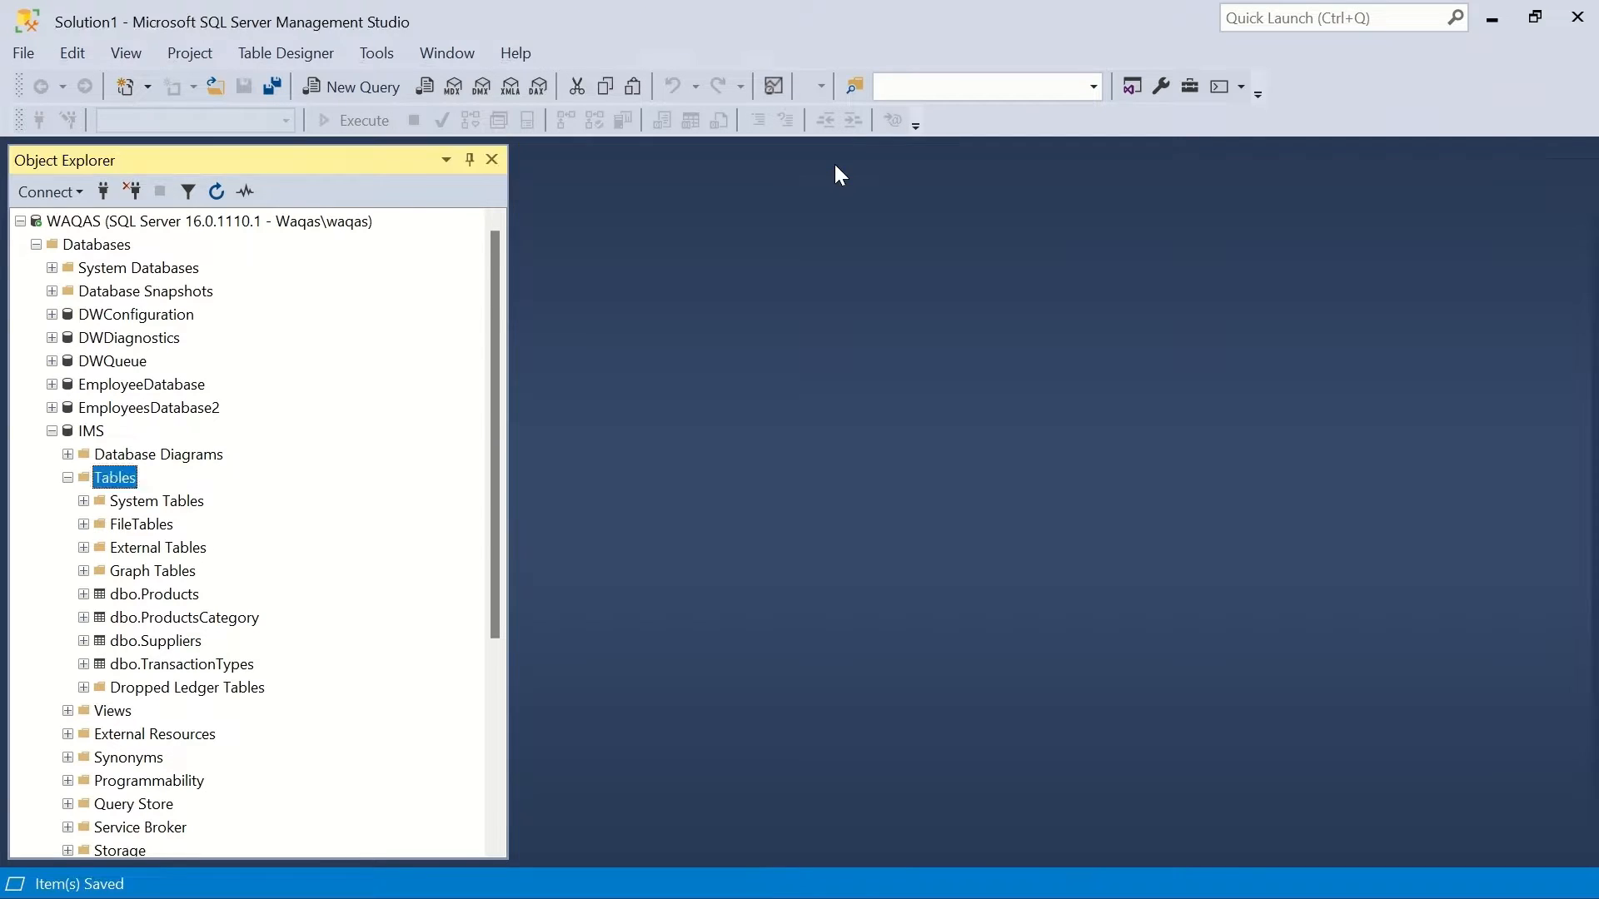
# Switch to Google Sheets and go to the Column Name heading of the Purchase Details list.
pyautogui.hotkey('alt', 'Tab')
pyautogui.press('Down')
pyautogui.press('Down')
pyautogui.press('Down')
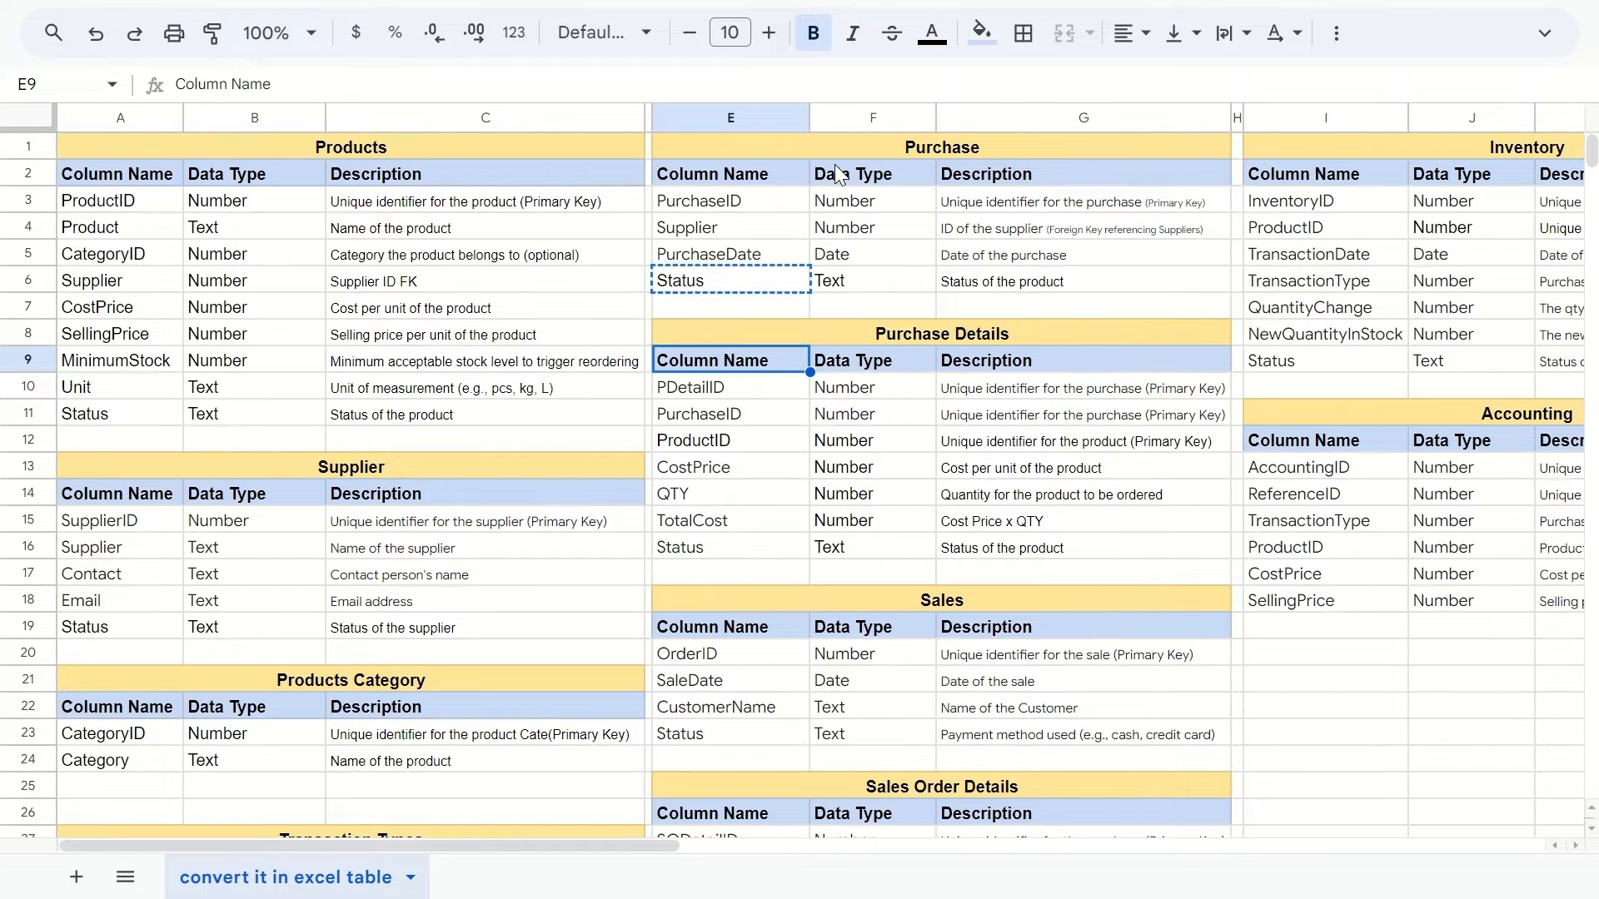
# In SQL Server Management Studio, refresh the IMS database's table list and open the dbo.Purchase table's design at its Supplier column.
pyautogui.hotkey('alt', 'Tab')
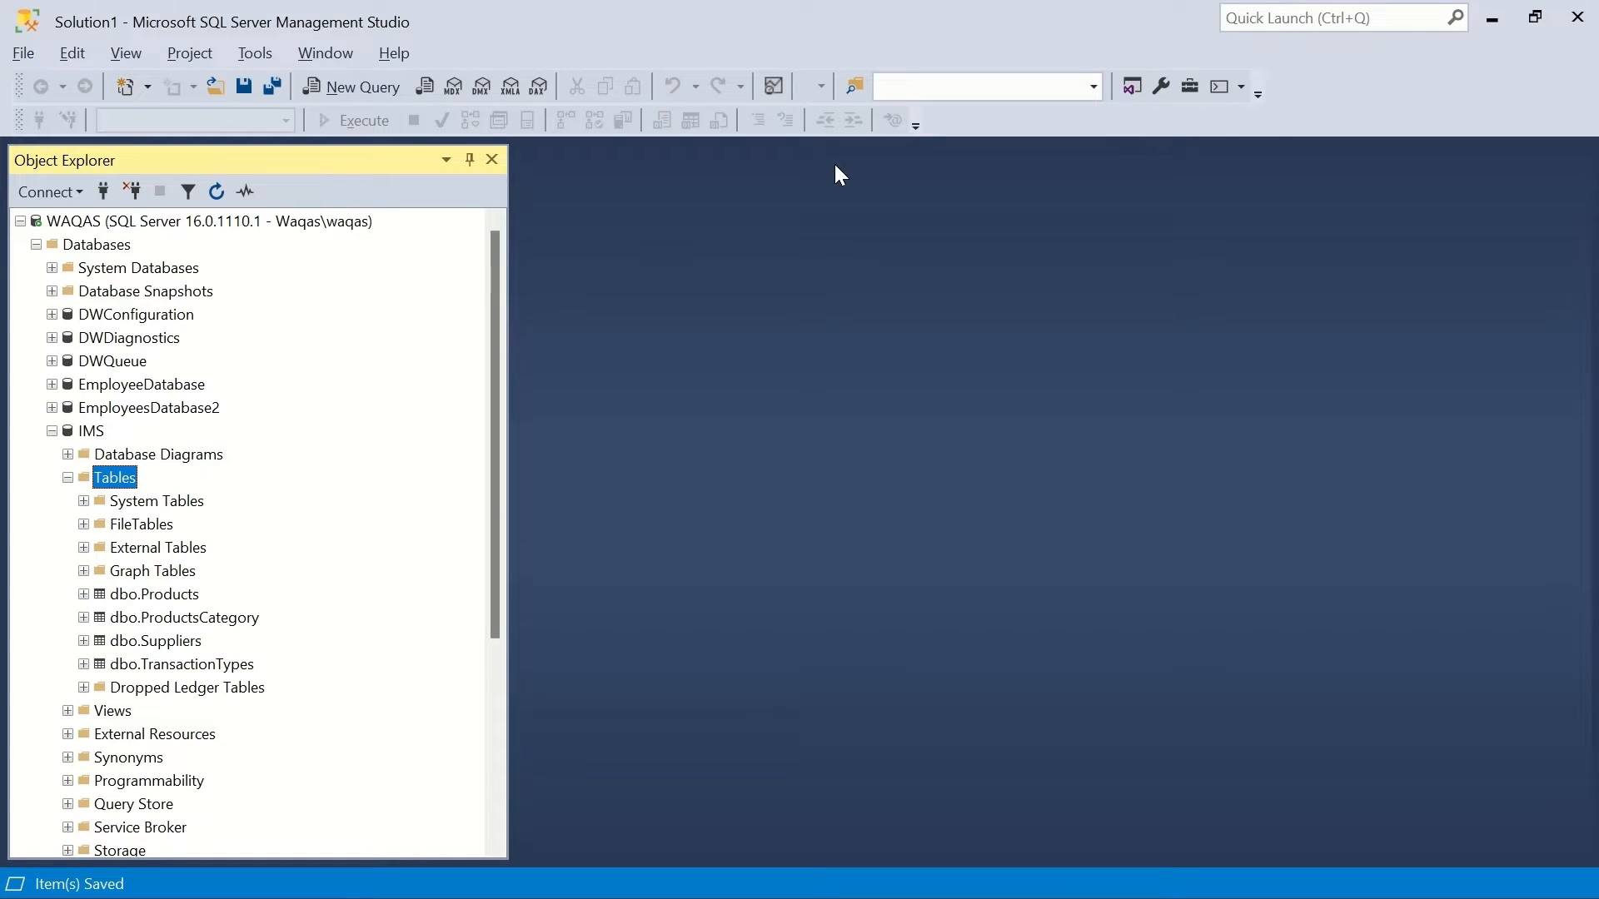
pyautogui.rightClick(119, 479)
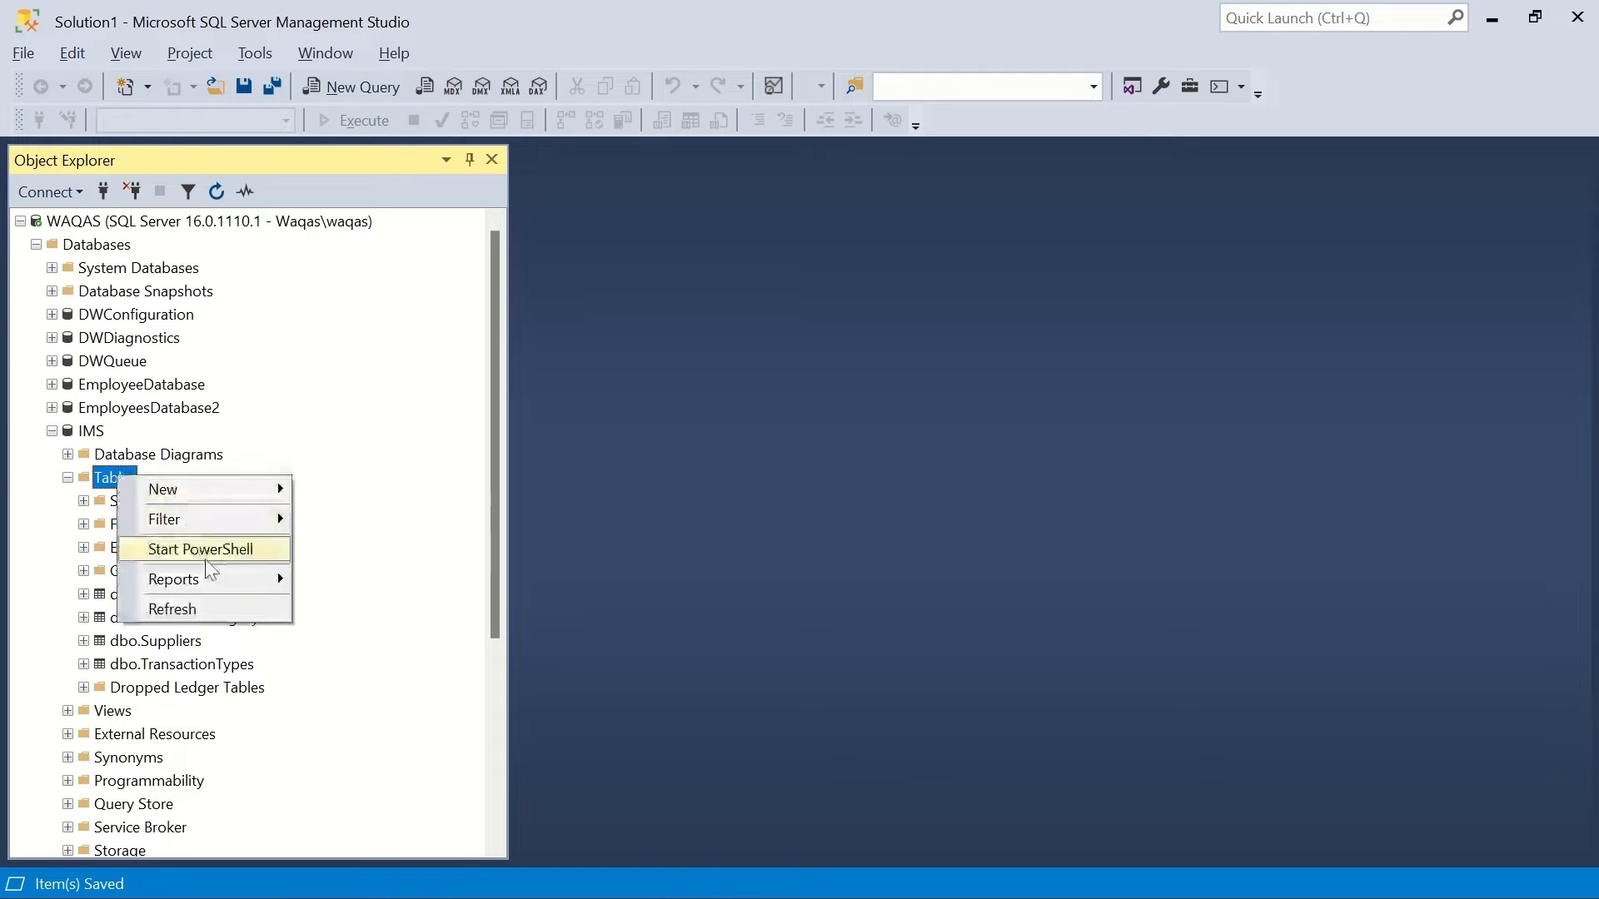
pyautogui.click(202, 609)
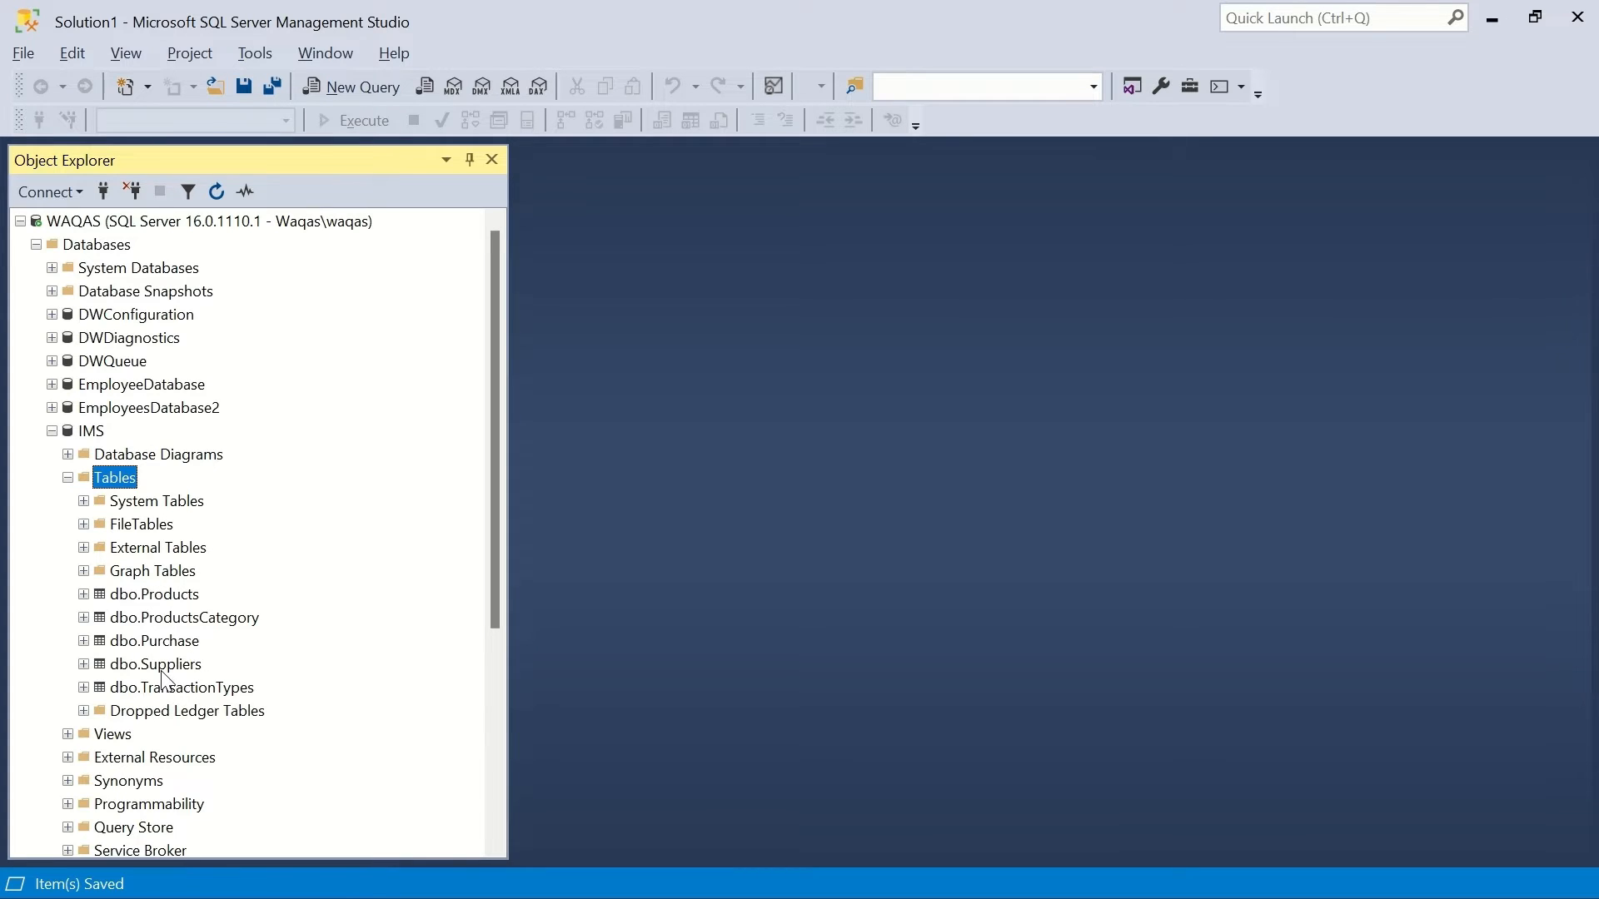
pyautogui.rightClick(167, 643)
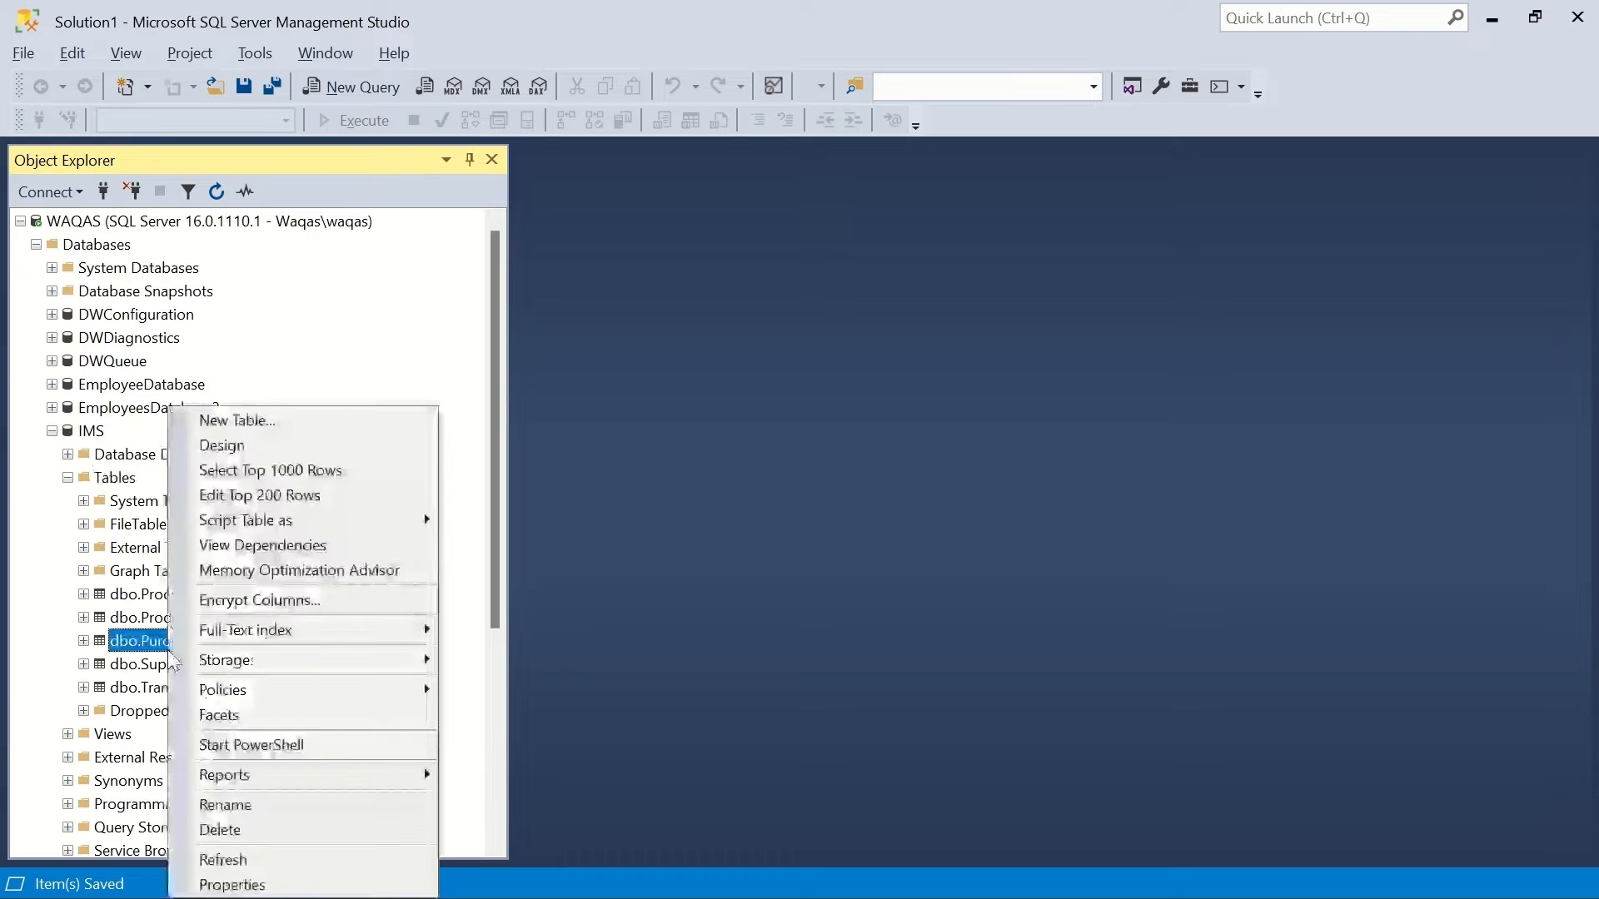
pyautogui.click(297, 453)
pyautogui.click(642, 239)
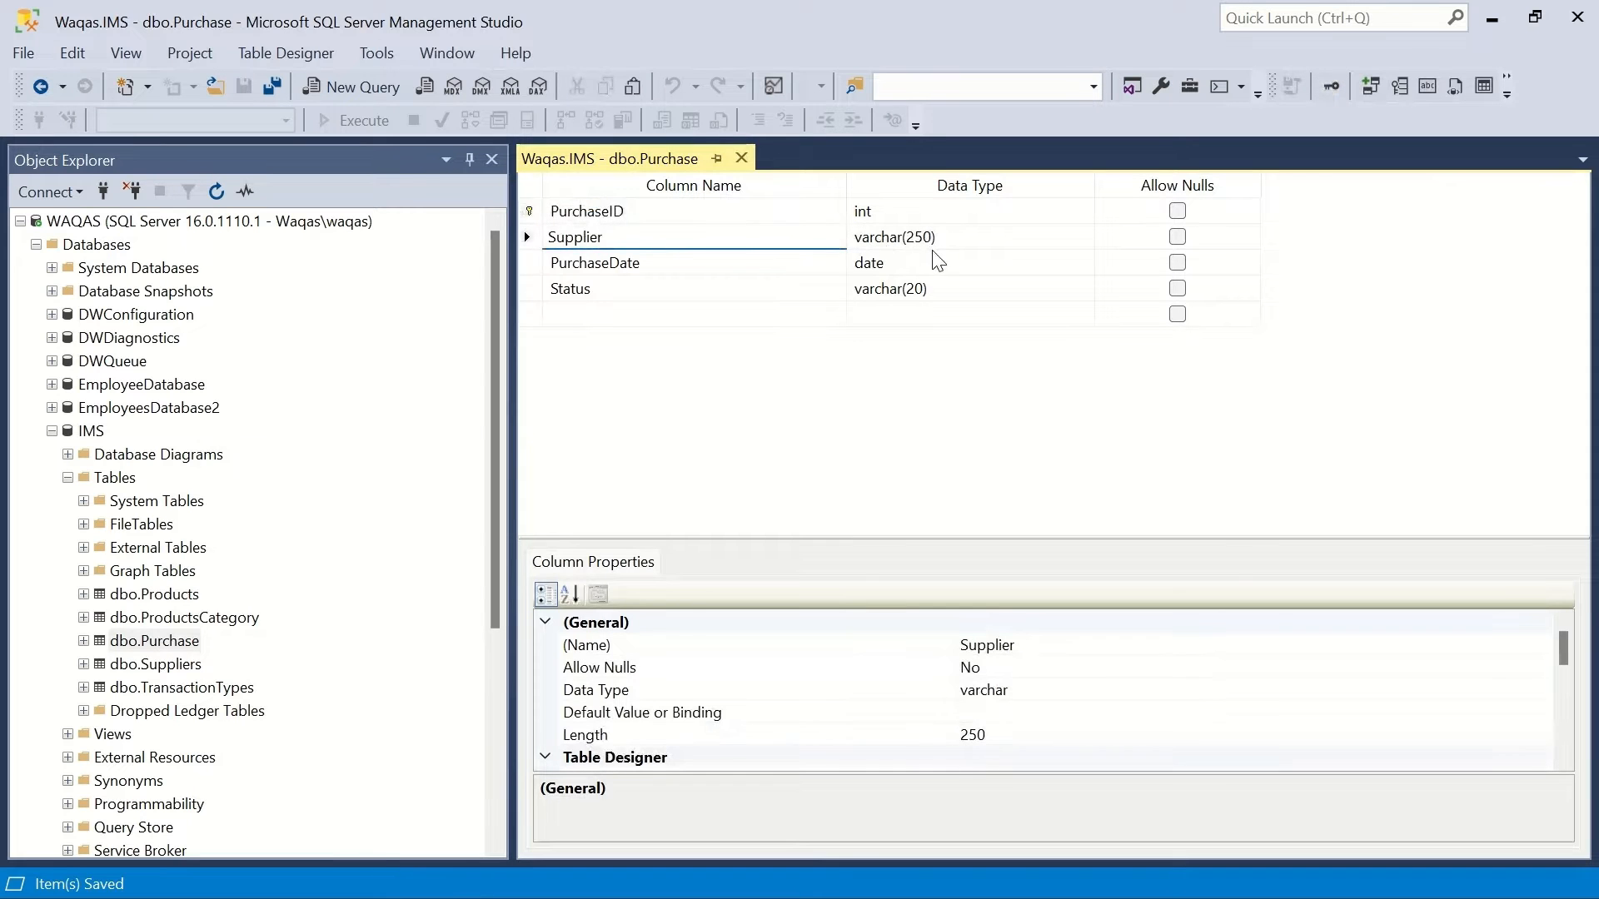
# Look up the Supplier column's data type in the Google Sheets Purchase list.
pyautogui.hotkey('alt', 'Tab')
pyautogui.click(766, 232)
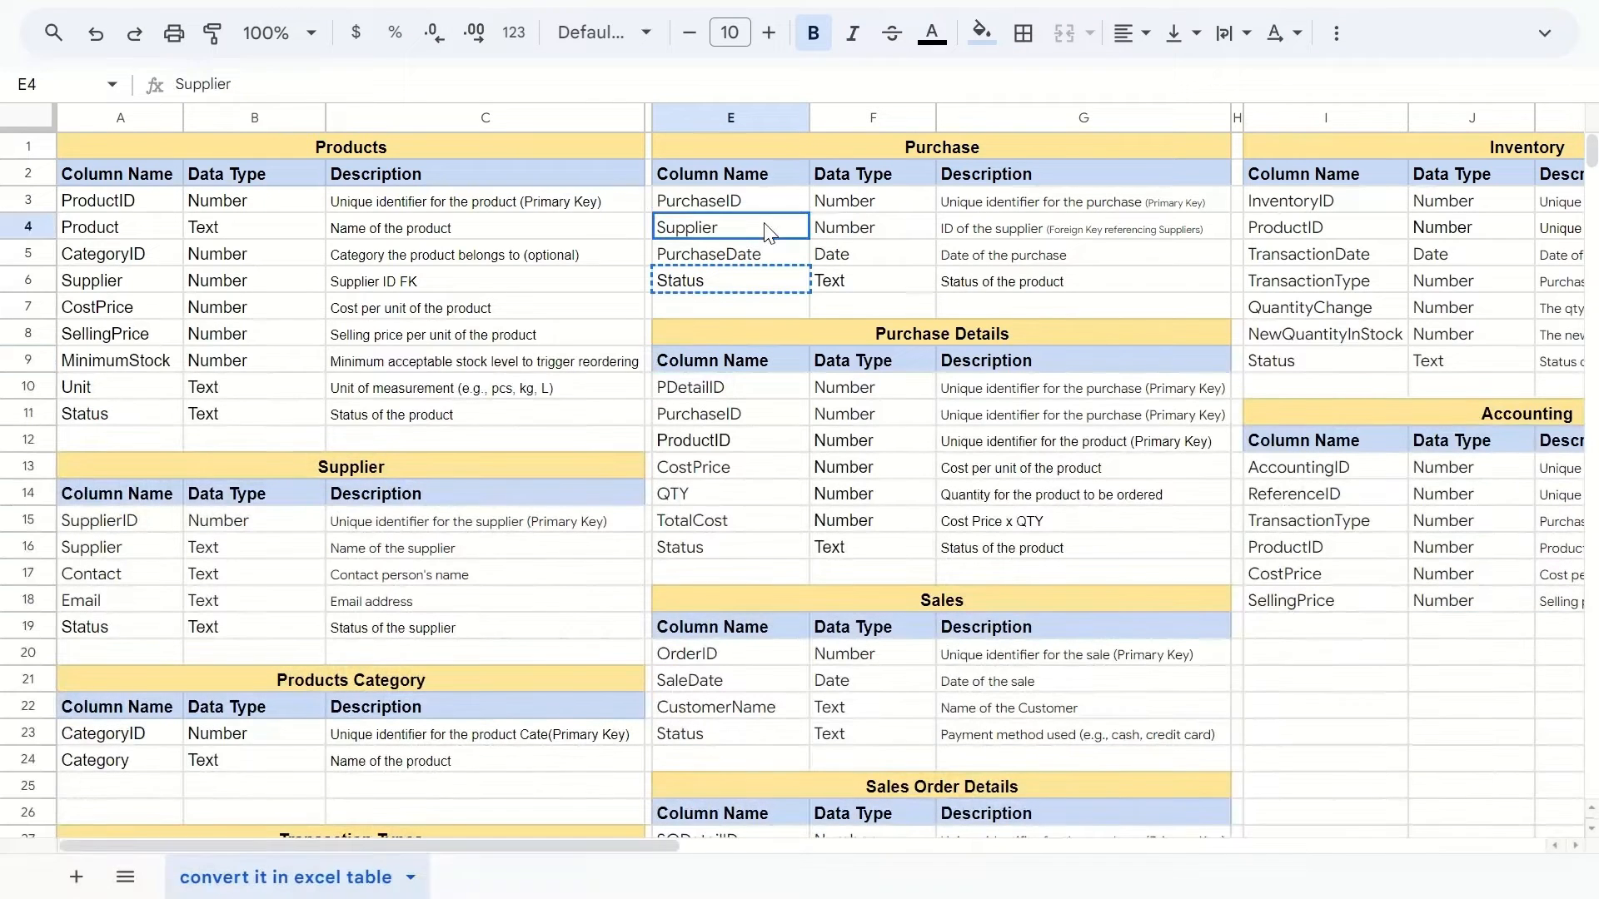
pyautogui.click(869, 242)
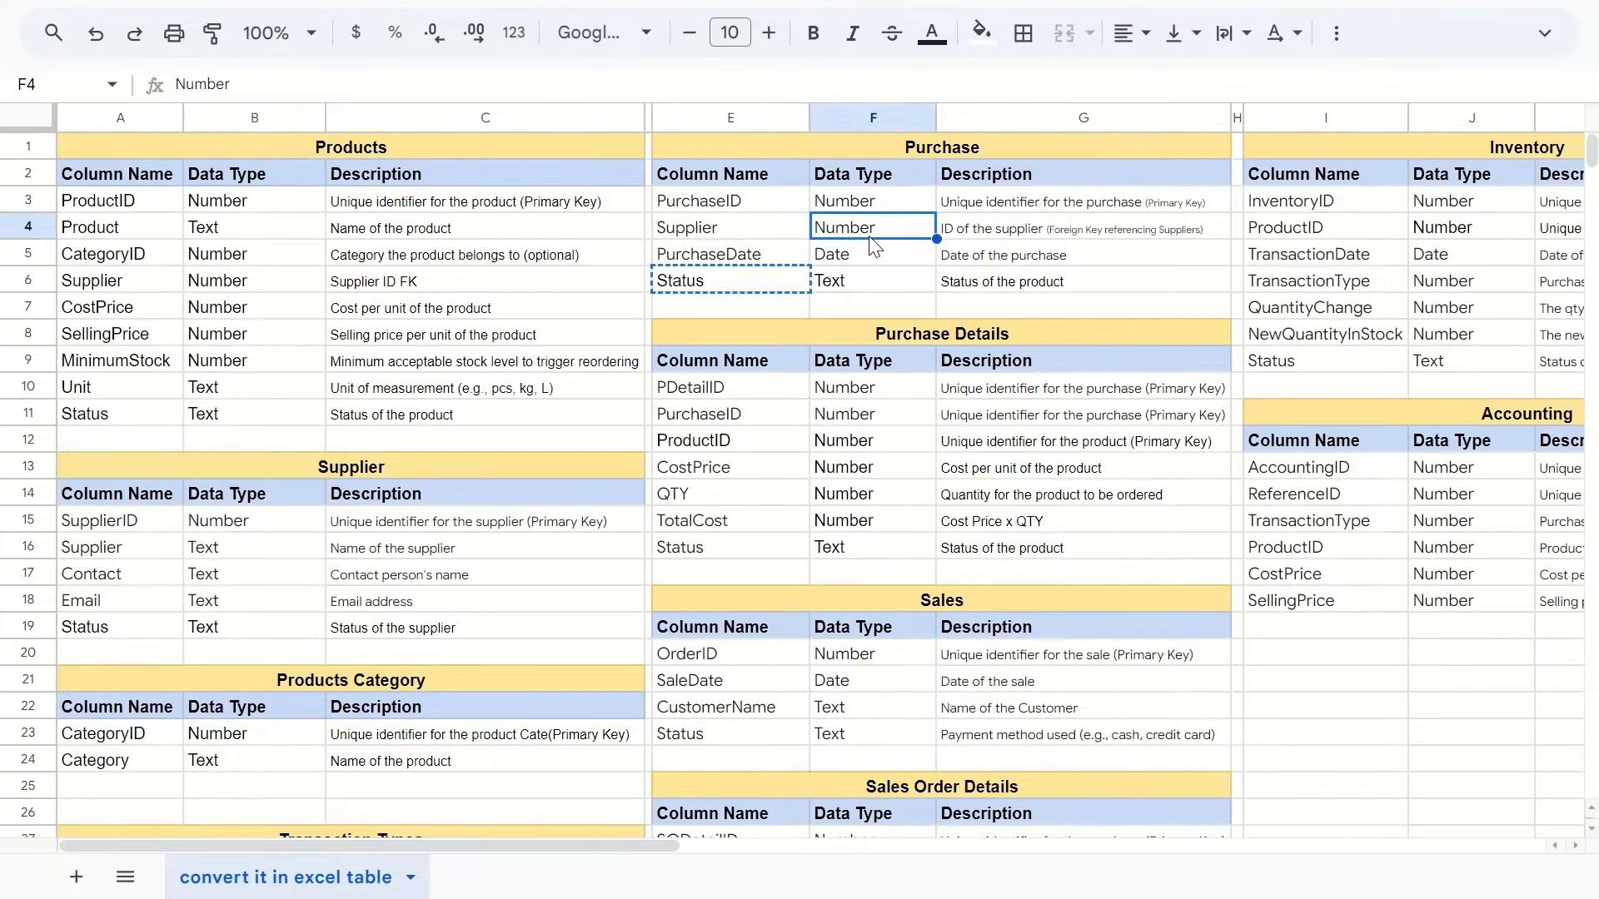
# In SQL Server Management Studio, set the Supplier column's data type to int, saving and closing the Purchase table's design.
pyautogui.hotkey('alt', 'Tab')
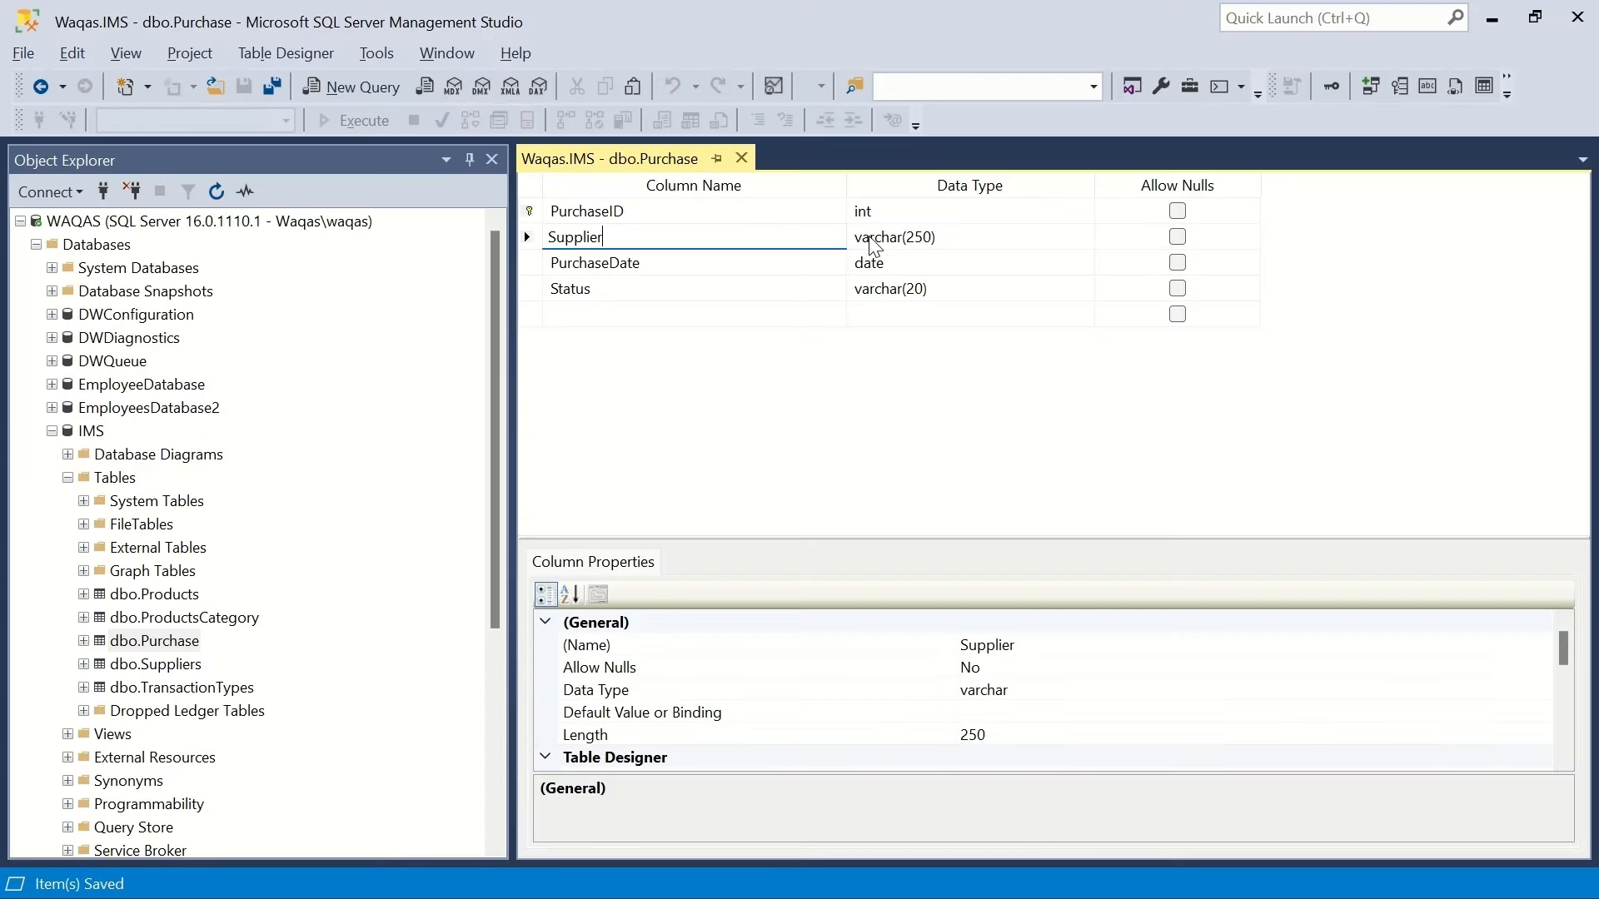
pyautogui.write('int')
pyautogui.press('BackSpace')
pyautogui.press('BackSpace')
pyautogui.press('BackSpace')
pyautogui.click(871, 239)
pyautogui.write('int')
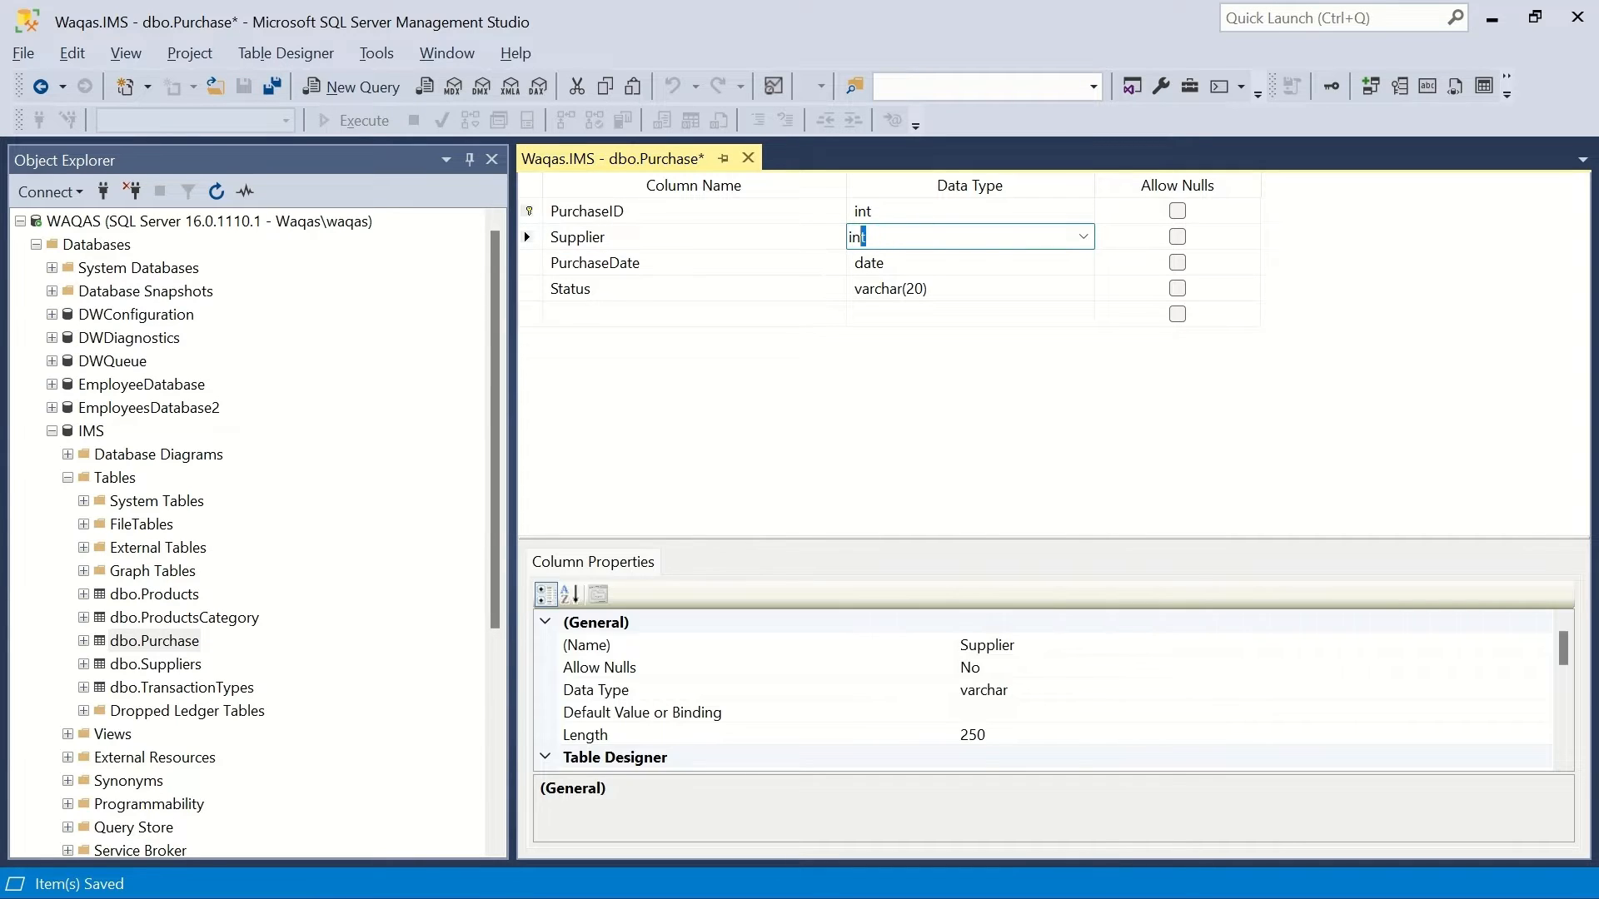
pyautogui.press('Tab')
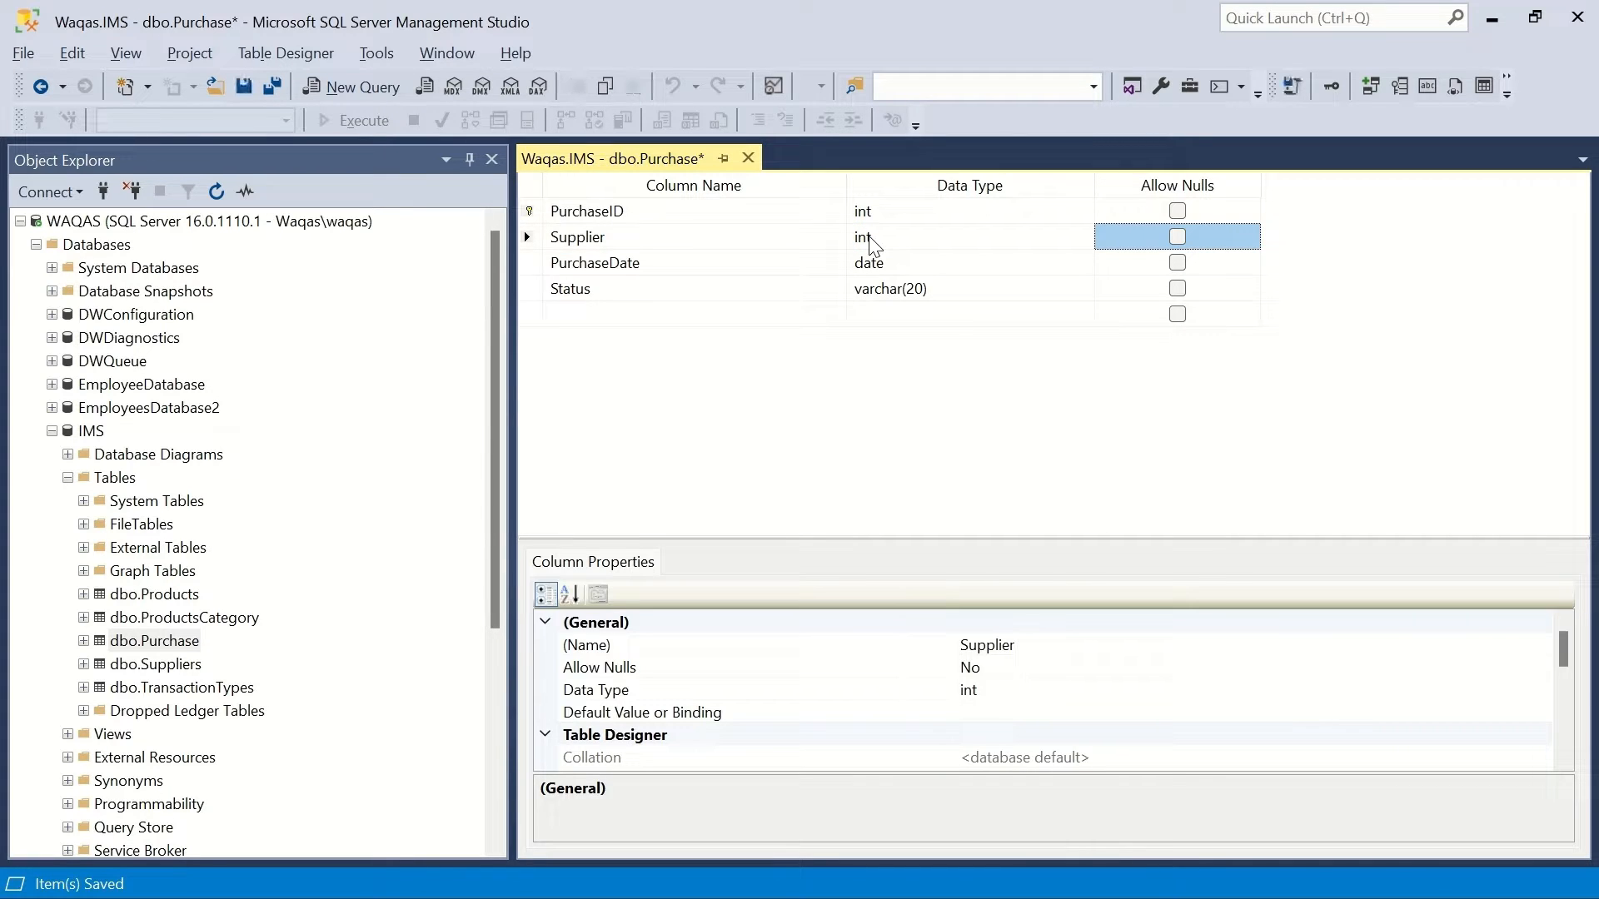
pyautogui.hotkey('ctrl', 's')
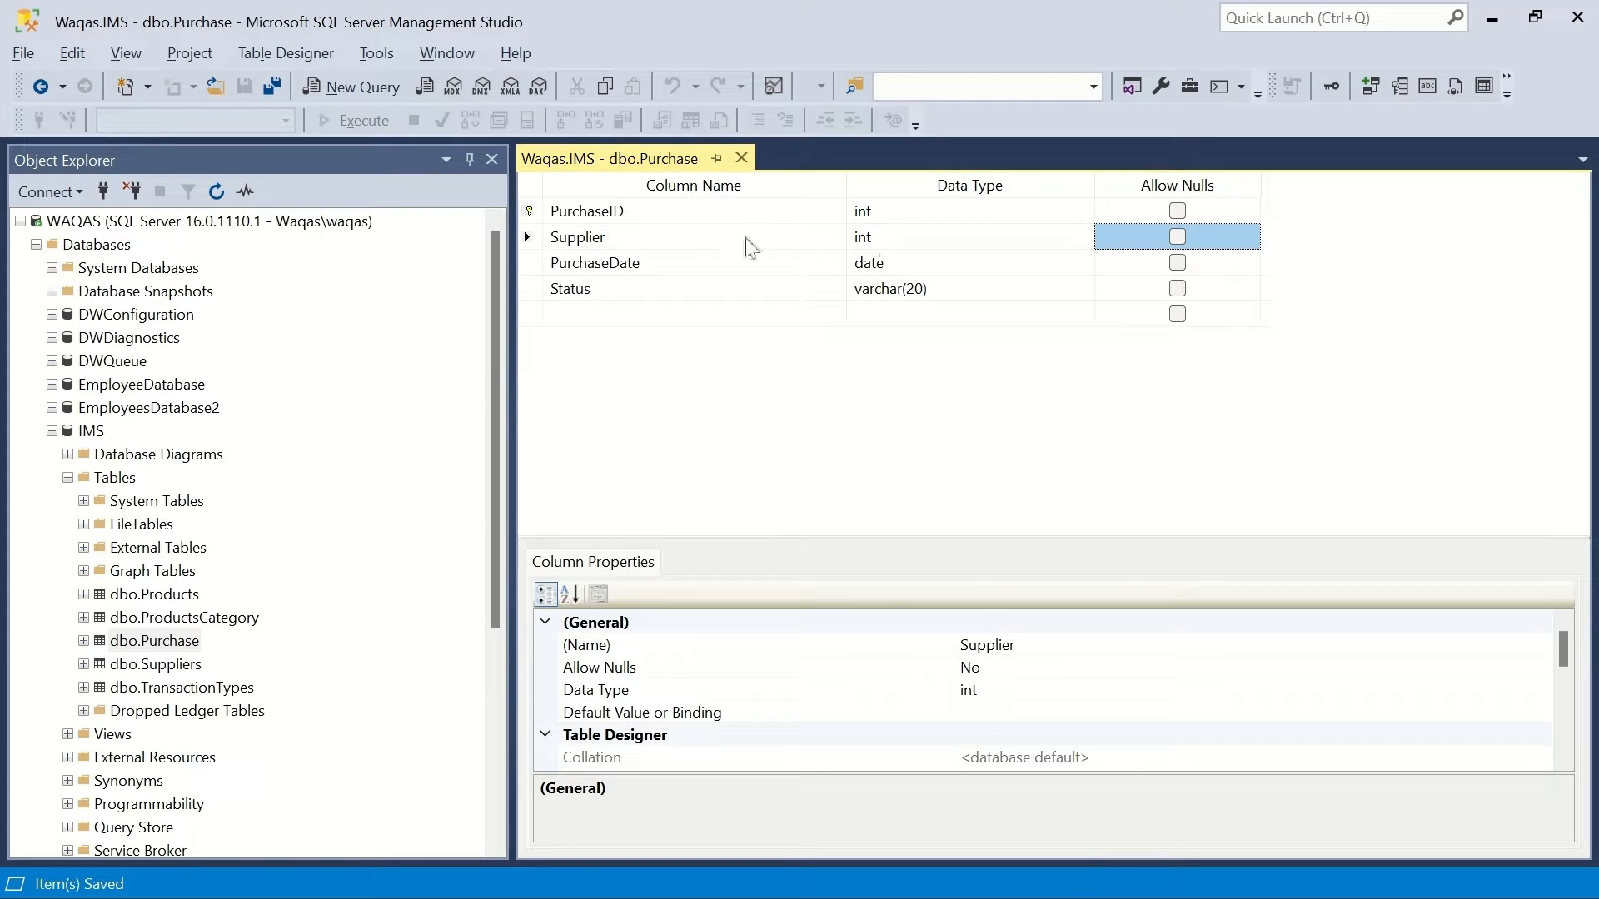
pyautogui.click(742, 158)
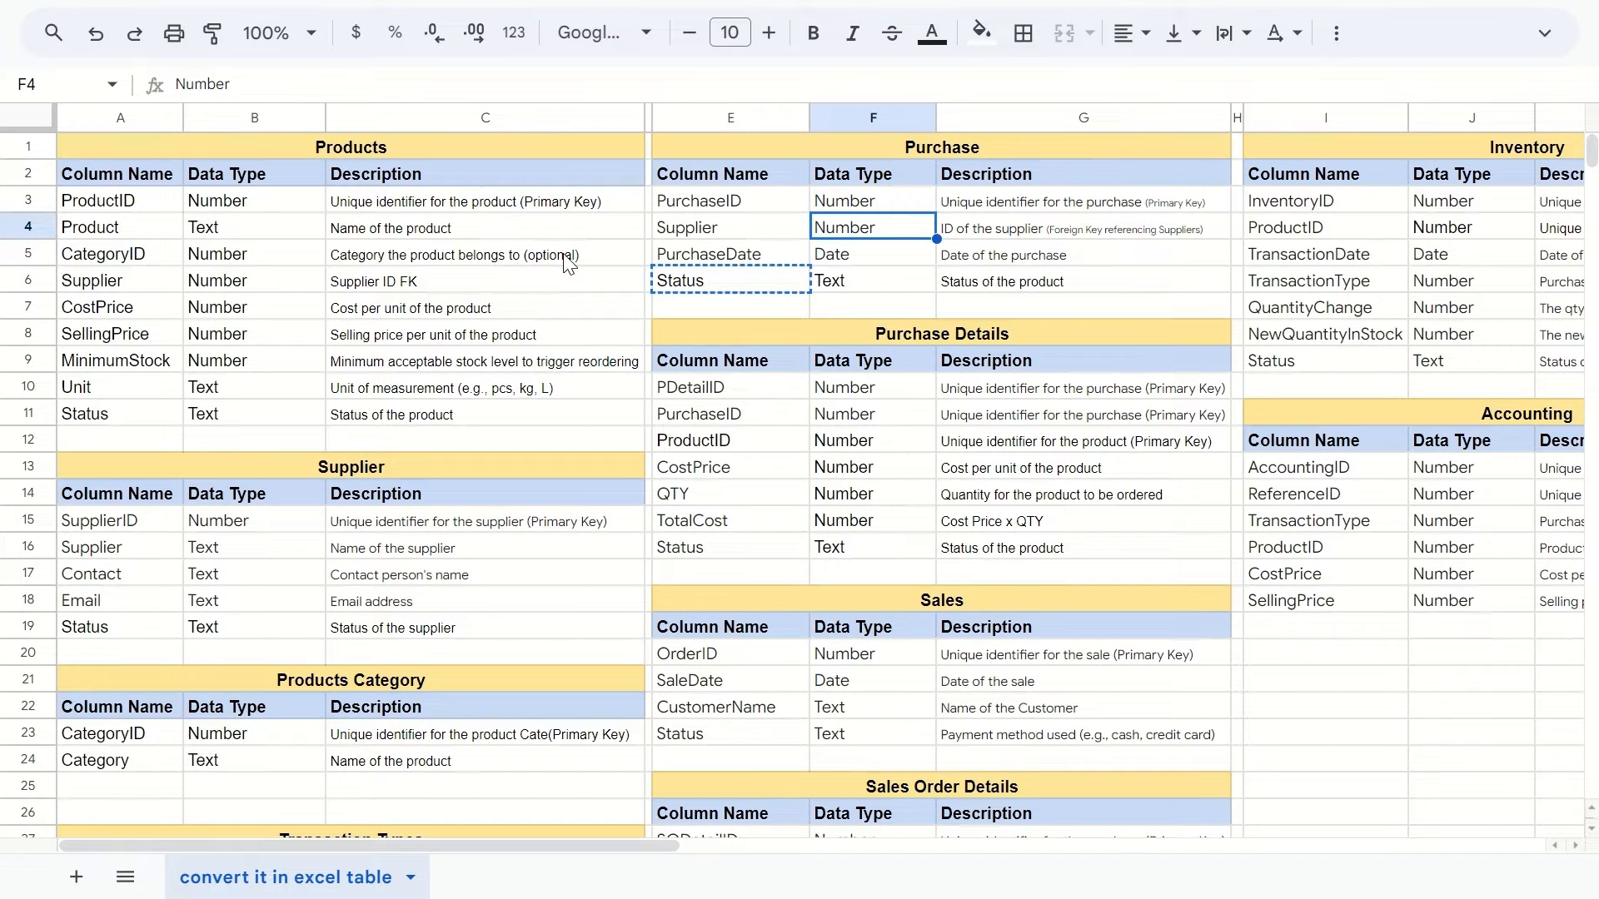
# Select PDetailID in the Google Sheets Purchase Details list and start a new IMS table in SQL Server Management Studio.
pyautogui.click(736, 384)
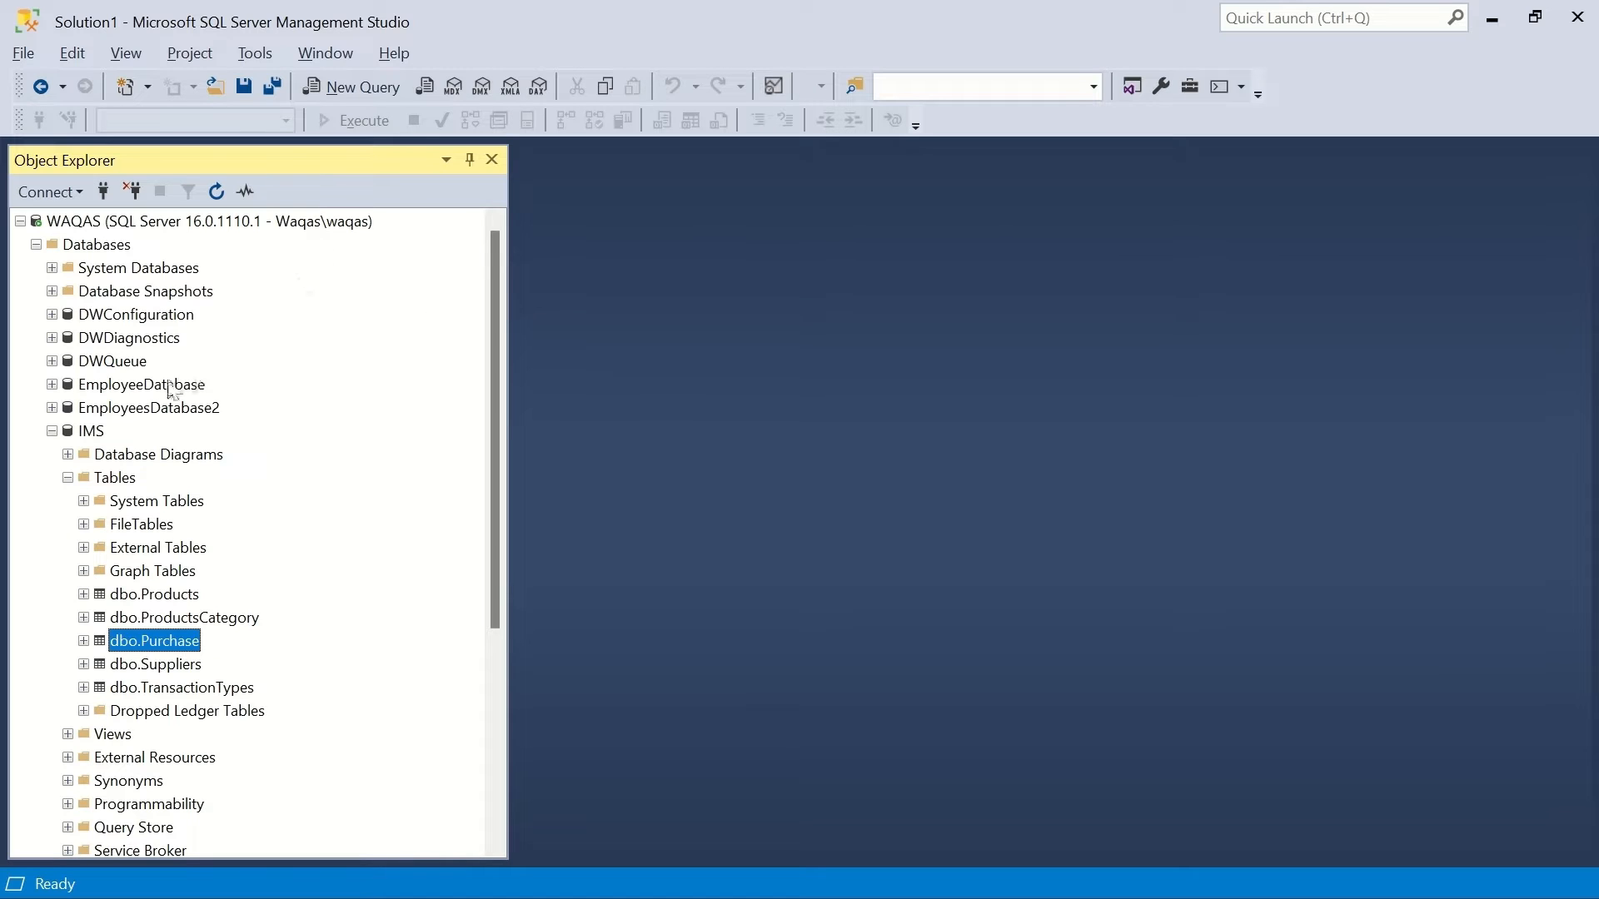
pyautogui.click(114, 480)
pyautogui.rightClick(115, 492)
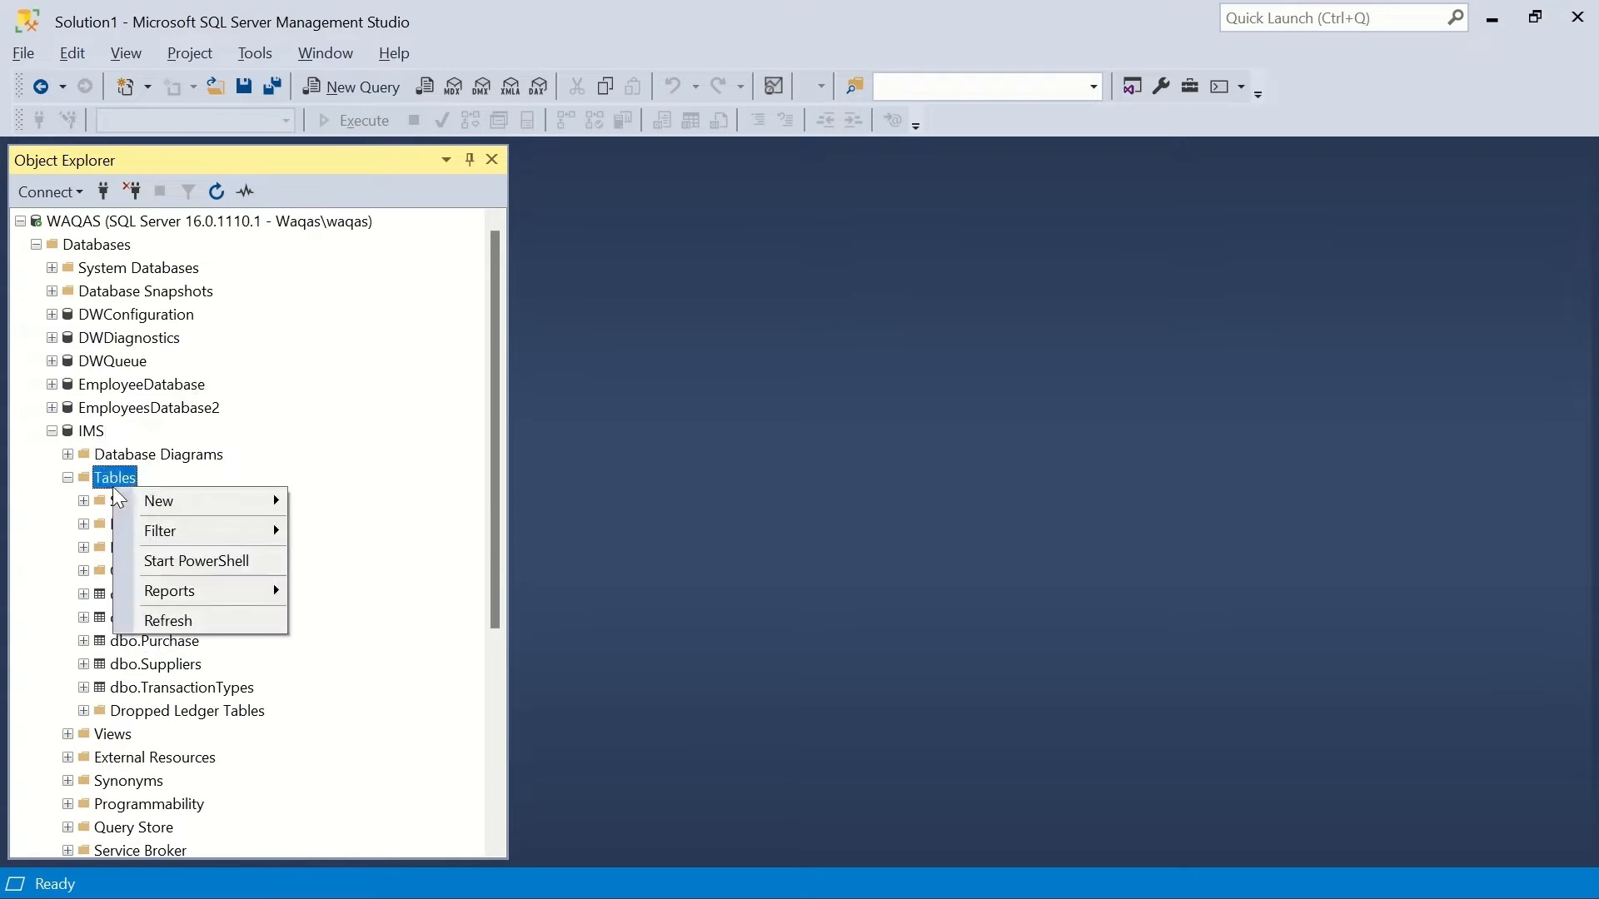
pyautogui.moveTo(199, 508)
pyautogui.click(395, 504)
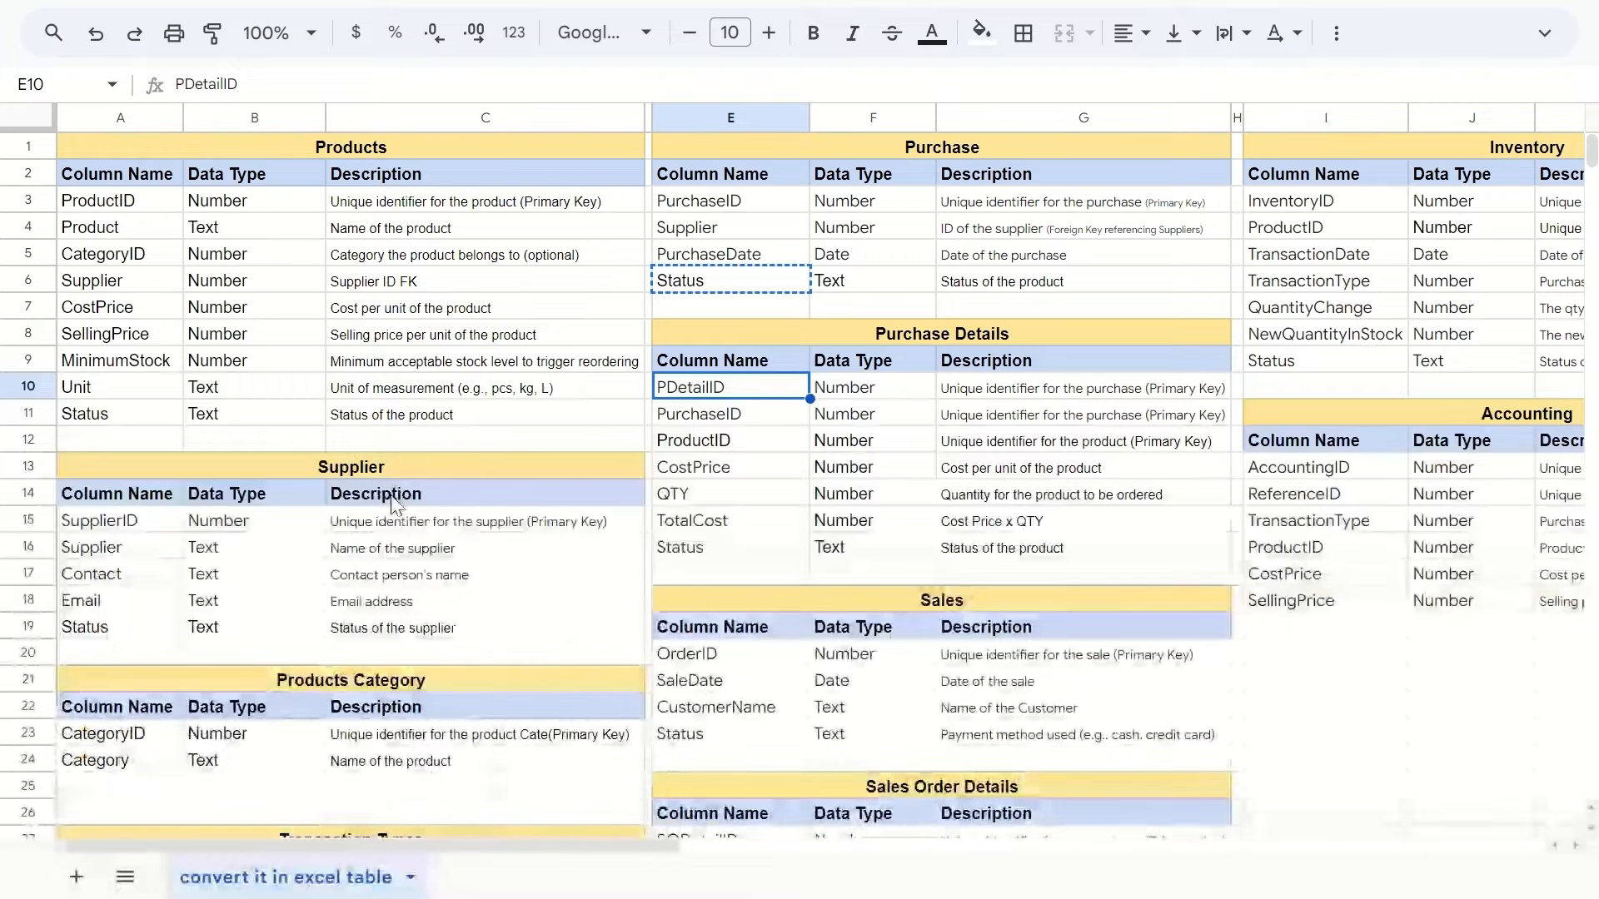
# Copy the name PDetailID from Google Sheets into the new table's first column name in SQL Server Management Studio.
pyautogui.hotkey('ctrl', 'c')
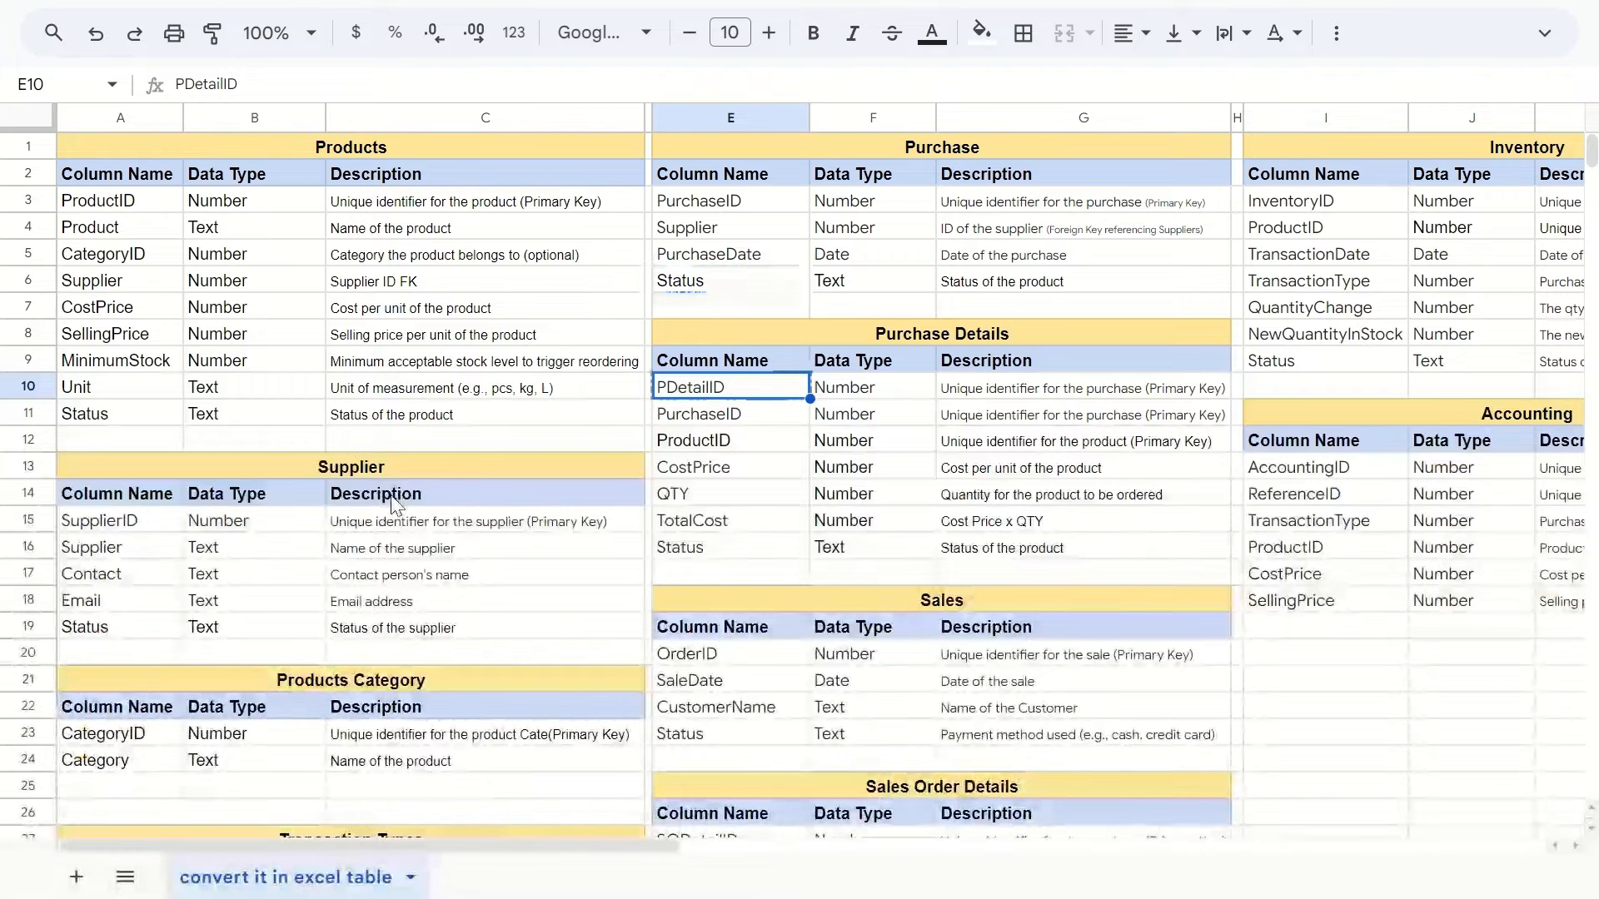
pyautogui.hotkey('alt', 'Tab')
pyautogui.hotkey('ctrl', 'v')
pyautogui.press('Tab')
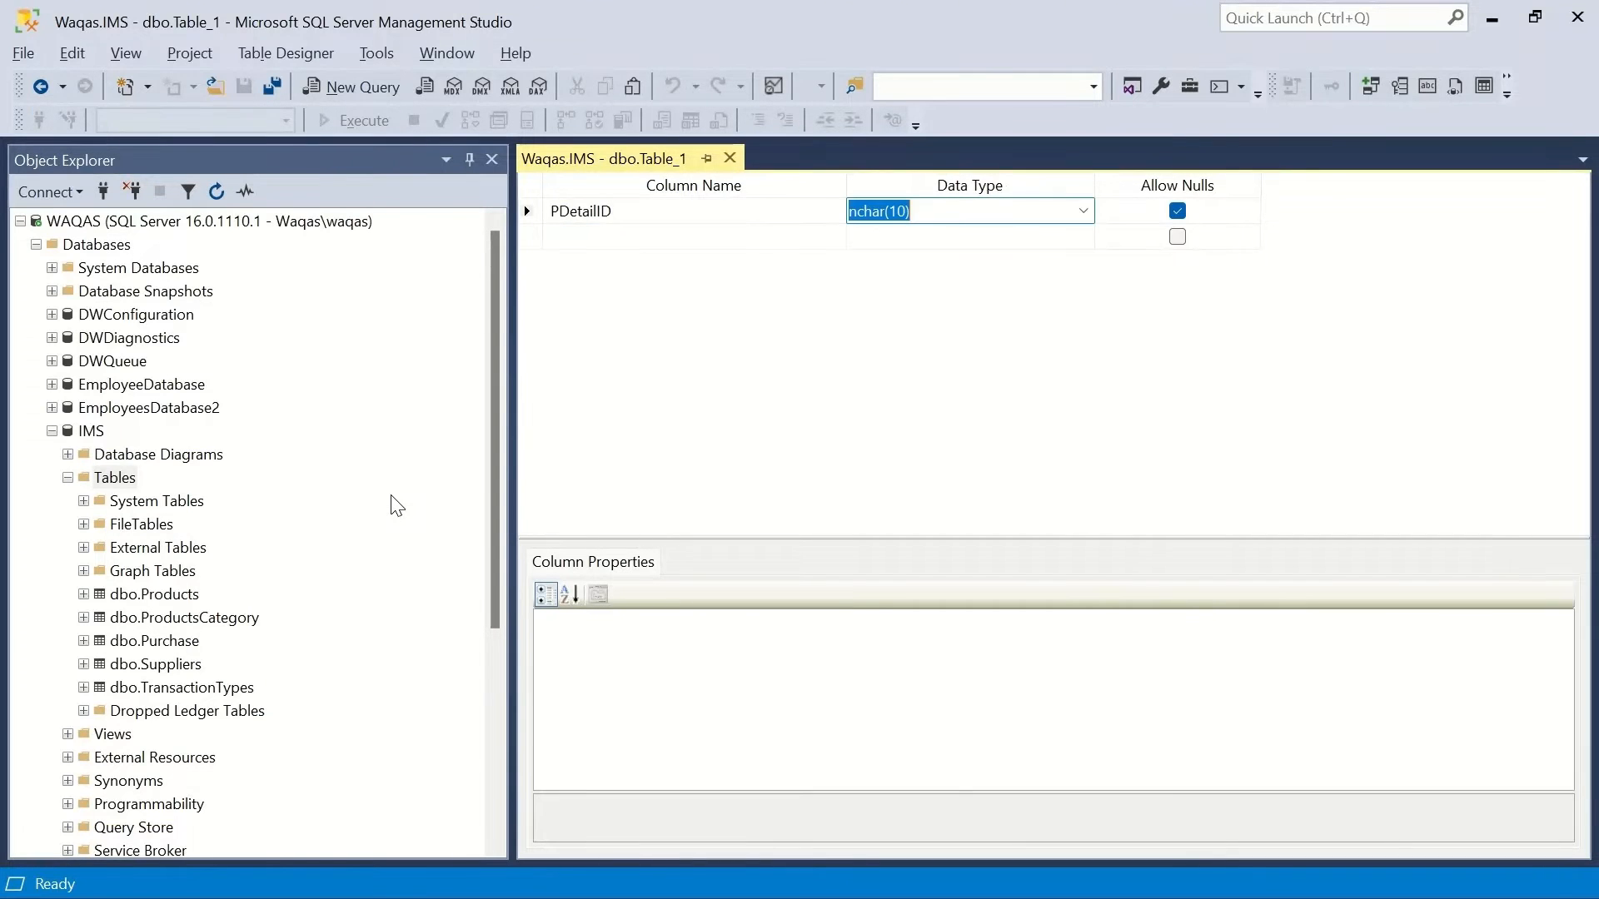
# Set the PDetailID column's data type to int and disallow nulls.
pyautogui.write('int')
pyautogui.press('Tab')
pyautogui.press('space')
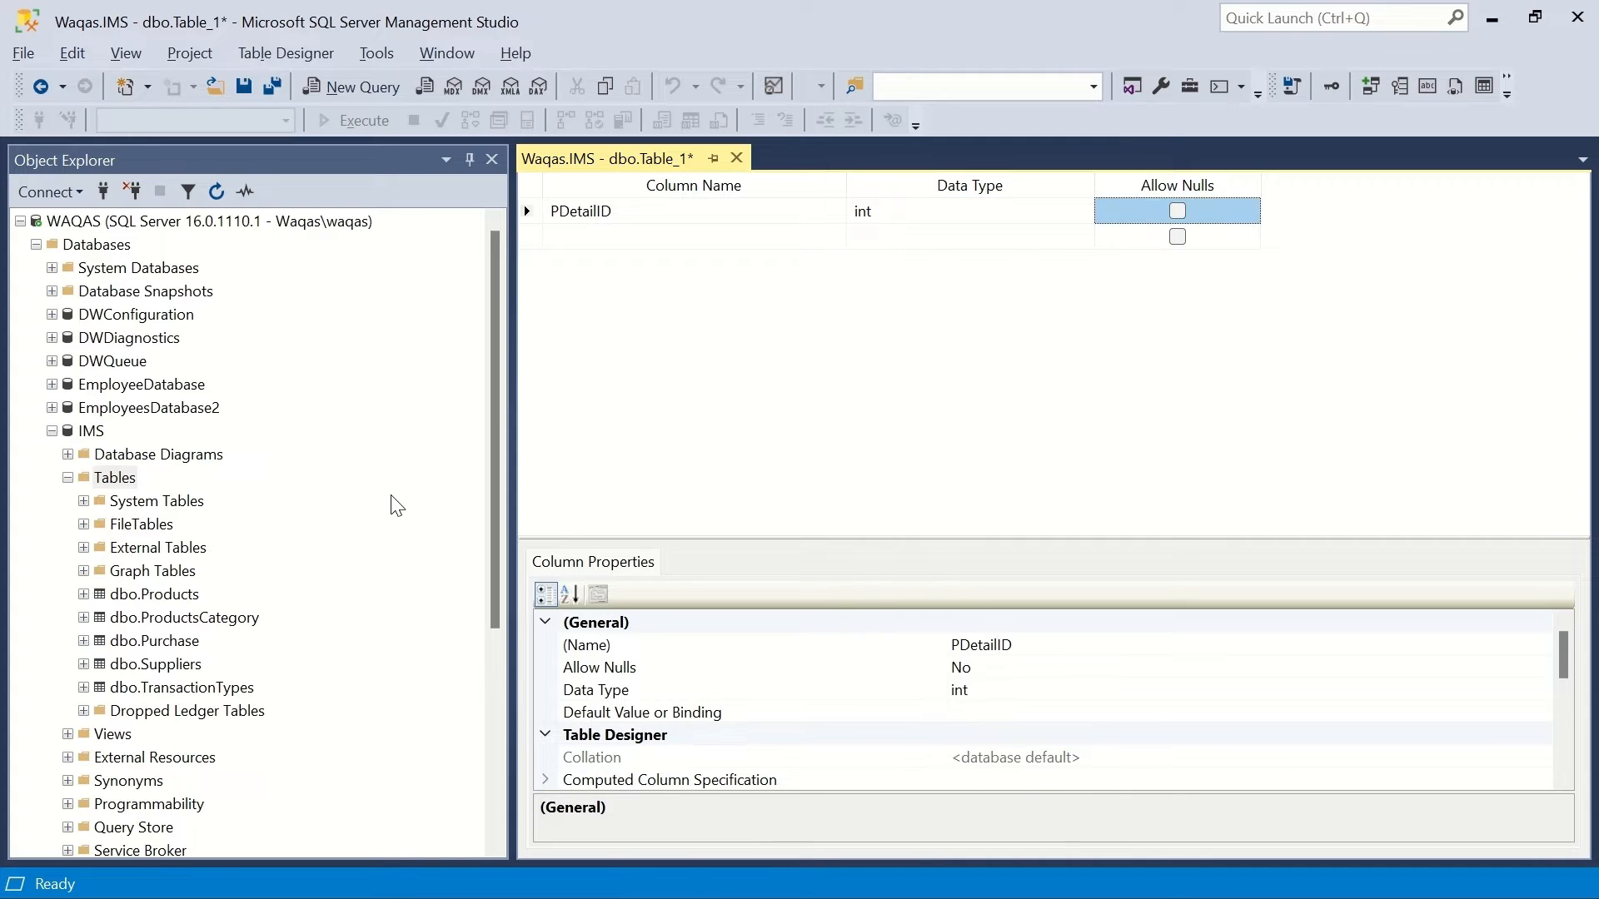
pyautogui.hotkey('shift', 'Tab')
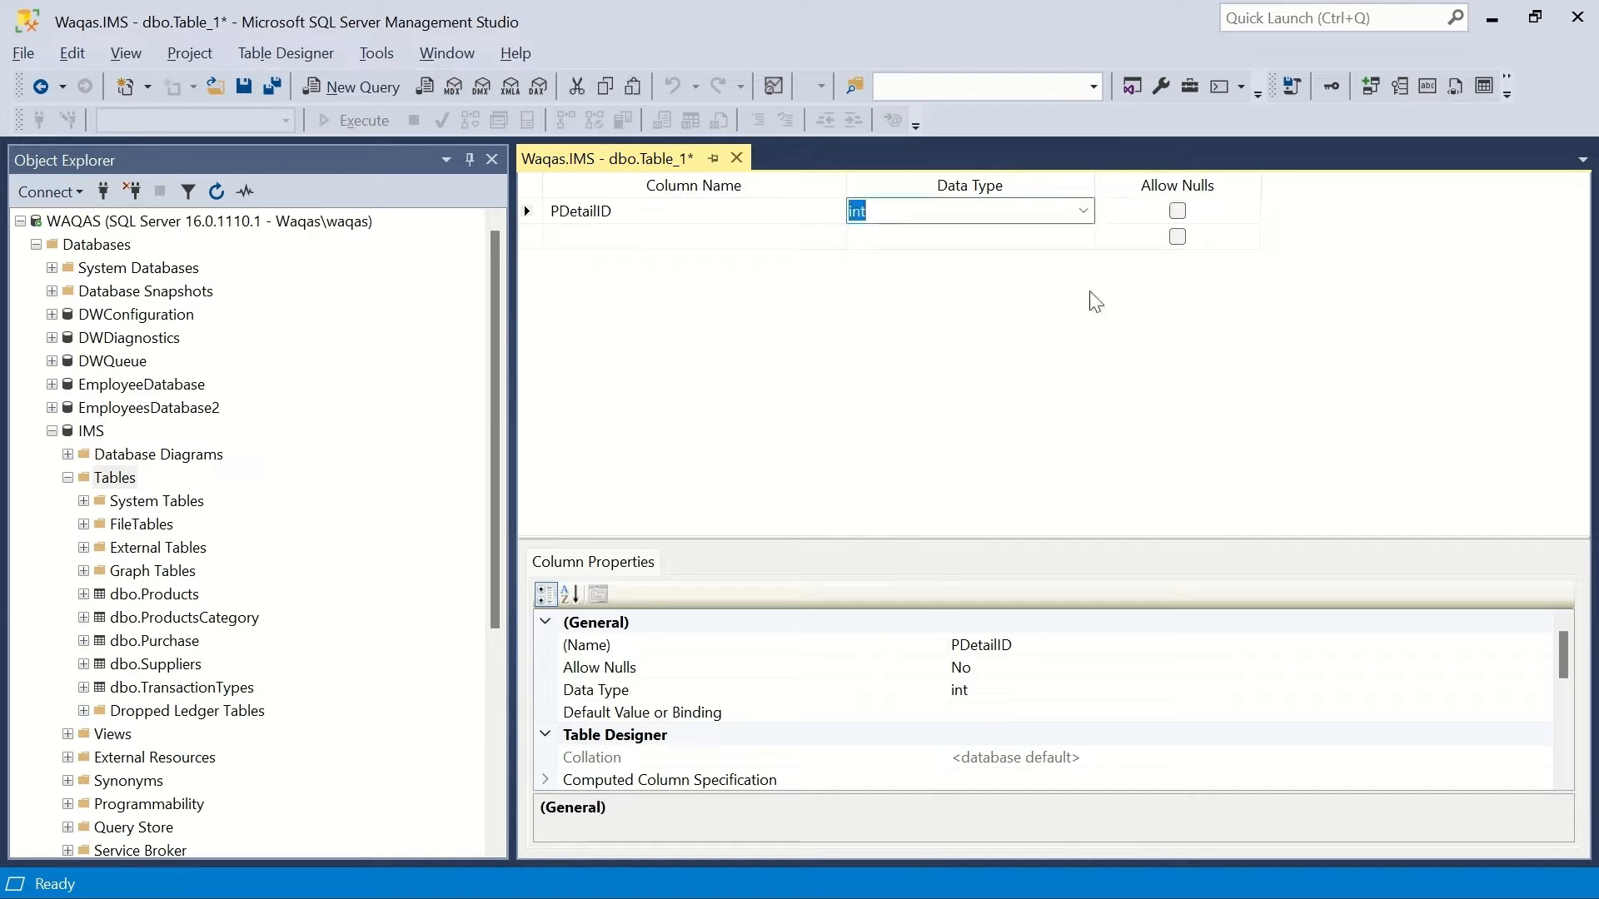
# Make PDetailID the primary key and try to expand its Identity Specification property.
pyautogui.click(1331, 86)
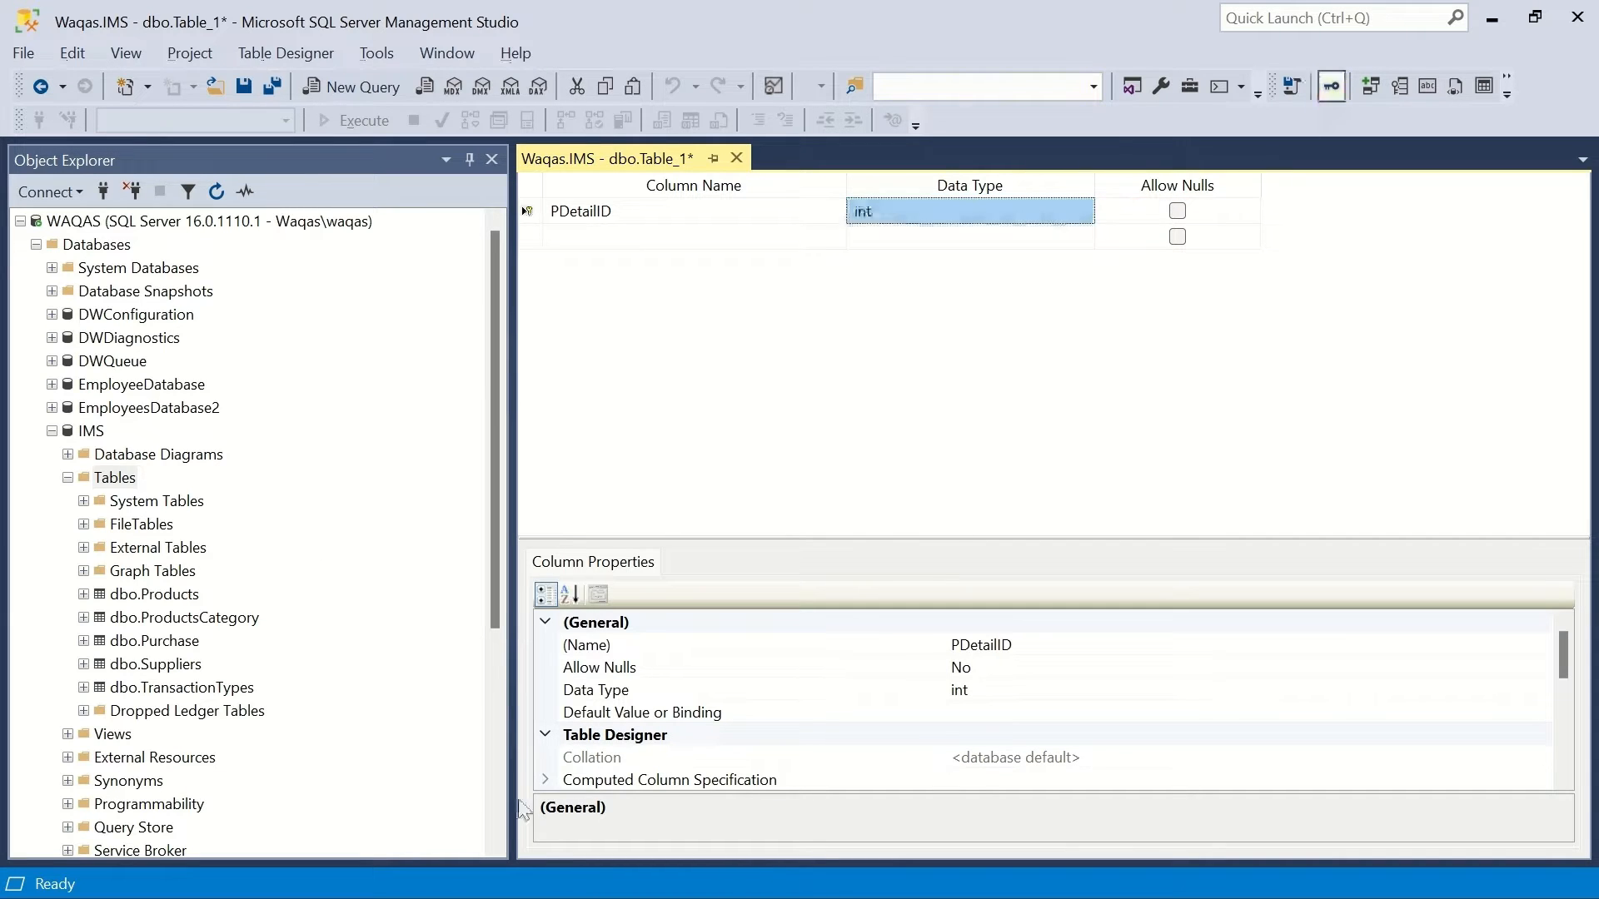
pyautogui.scroll(-3, 664, 671)
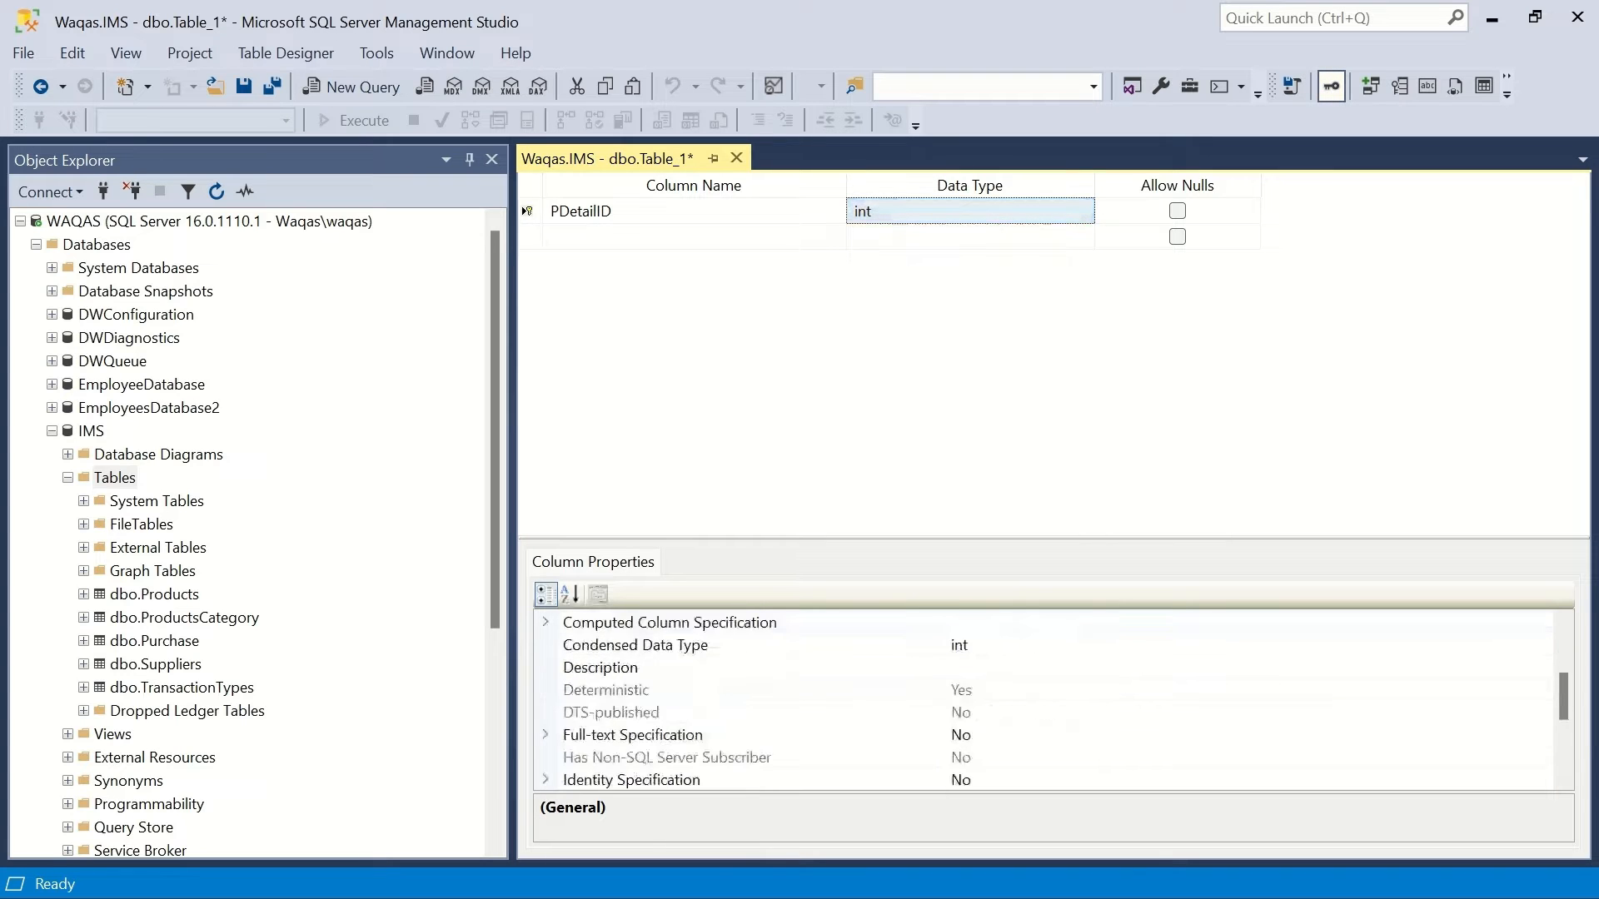
pyautogui.click(608, 735)
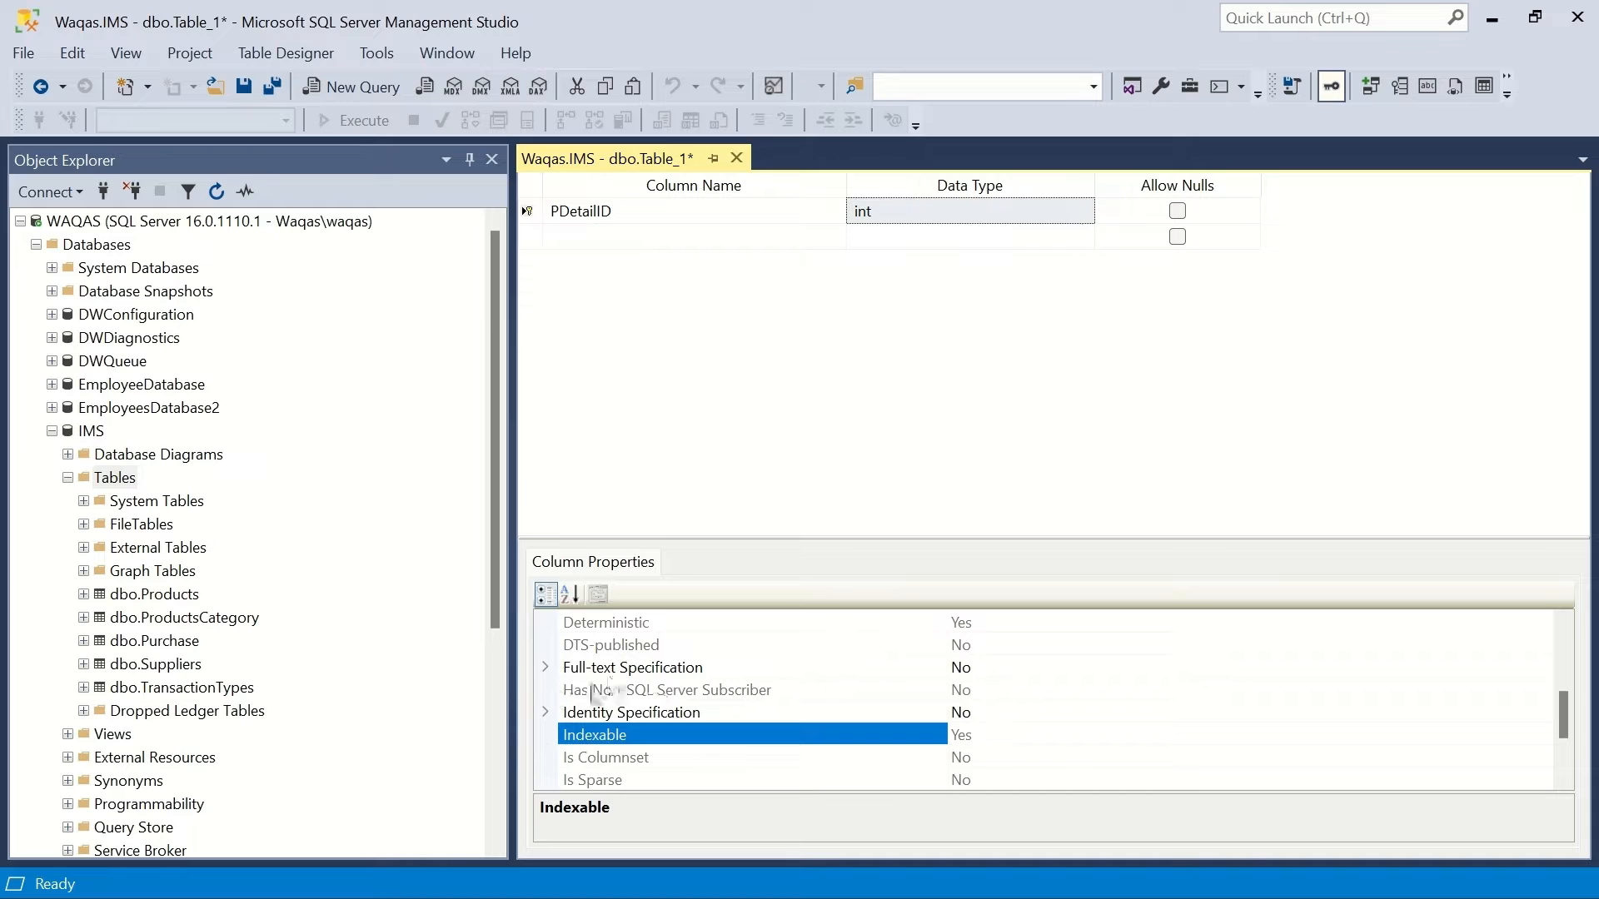
pyautogui.click(552, 716)
pyautogui.click(553, 717)
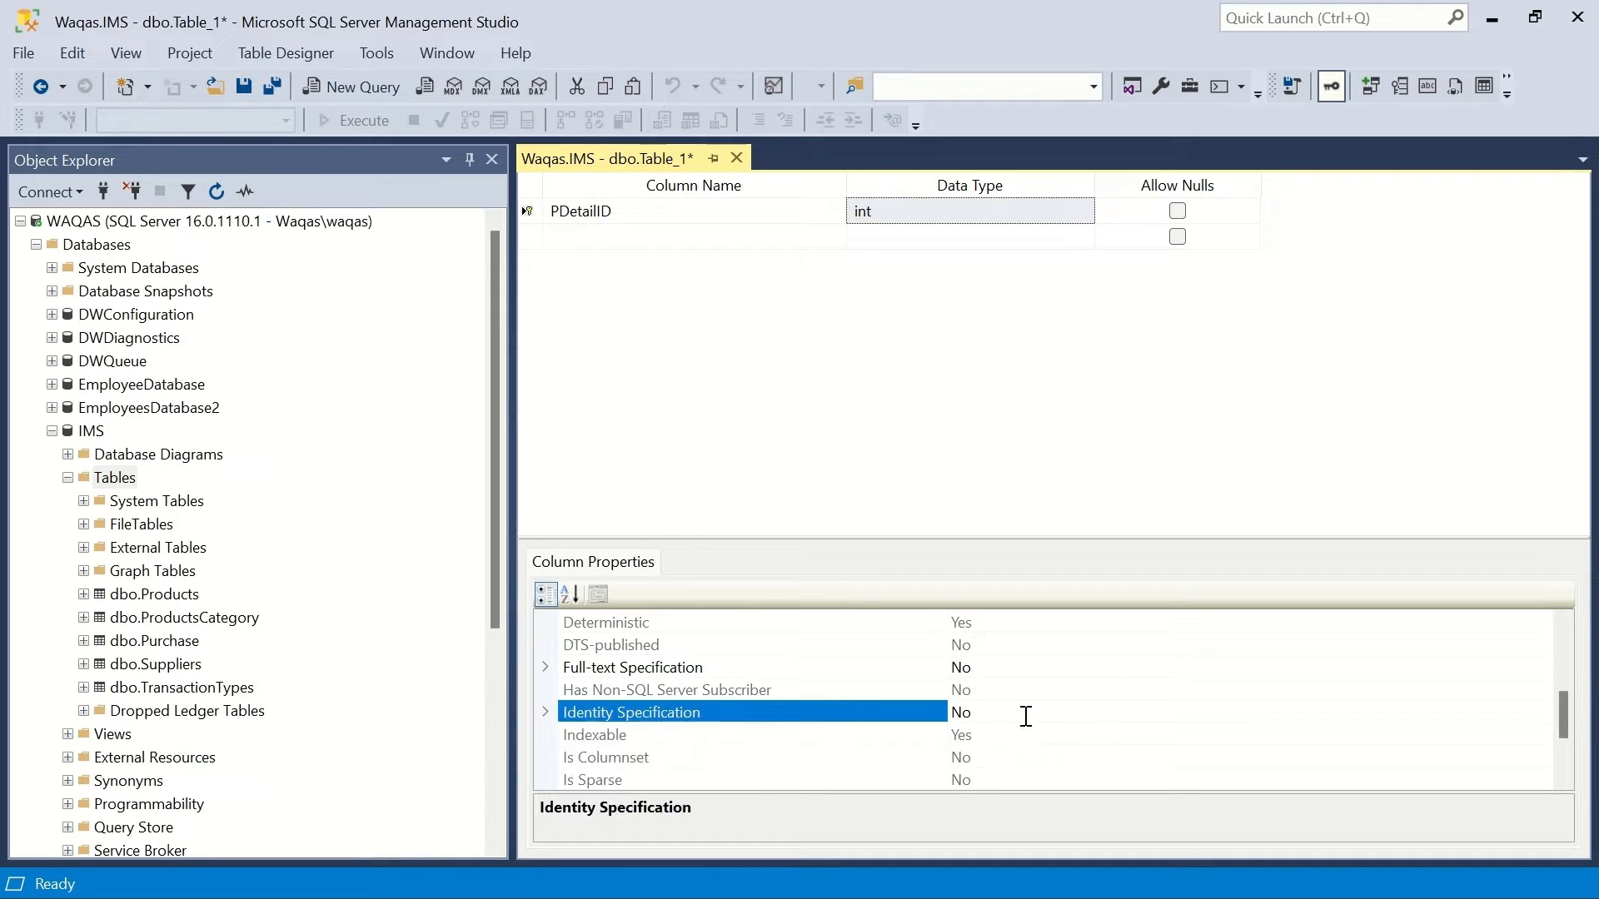
pyautogui.click(1021, 741)
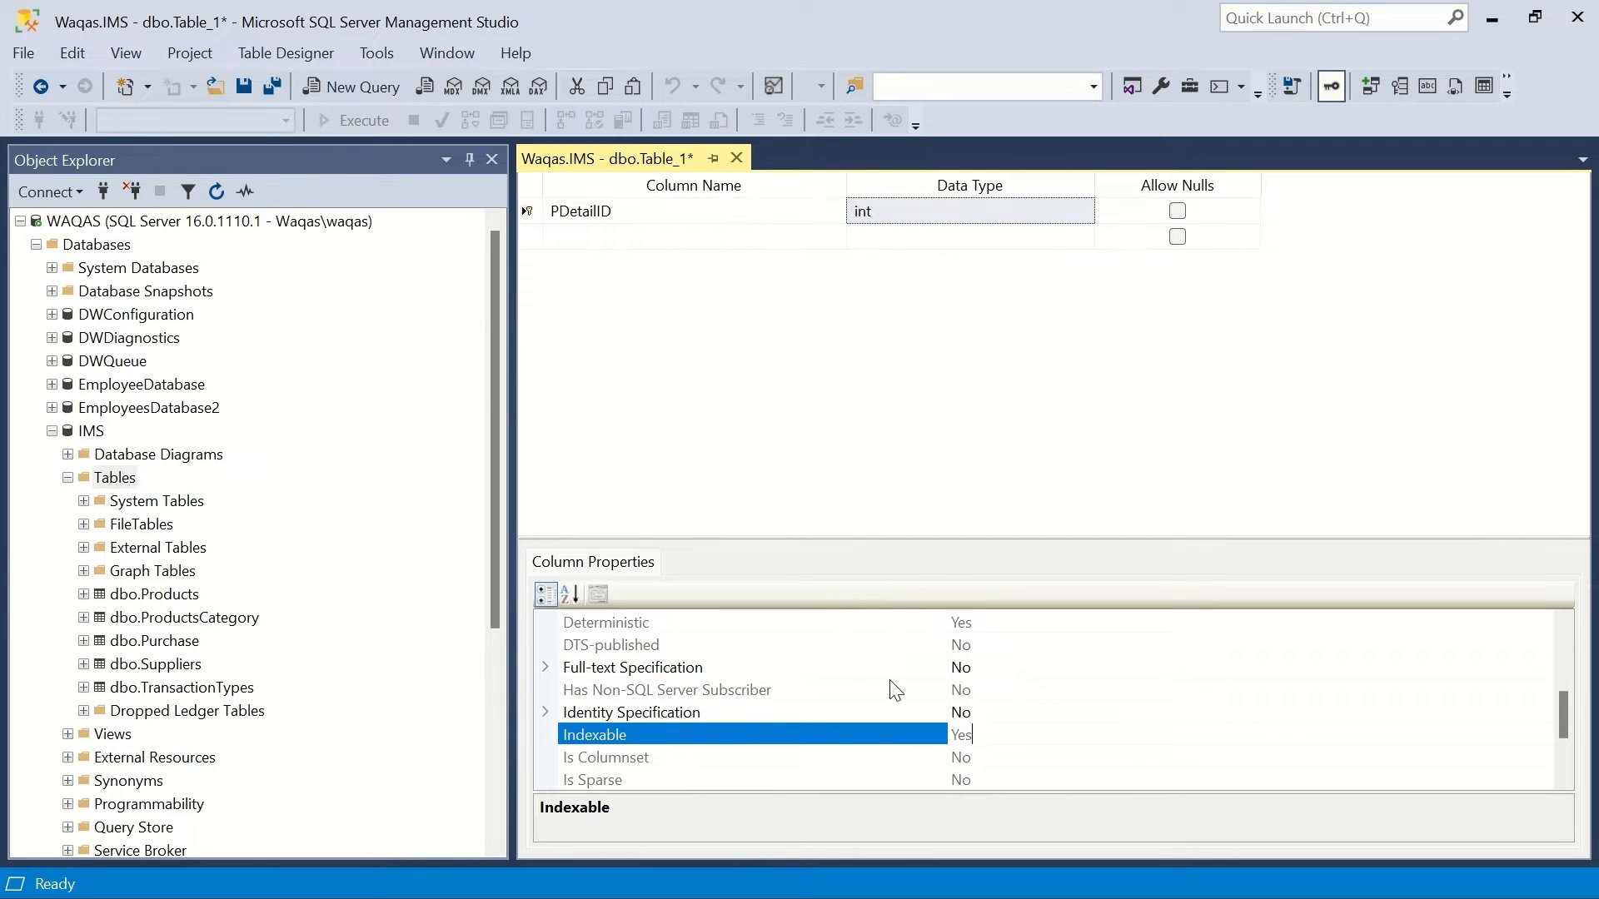
pyautogui.click(978, 760)
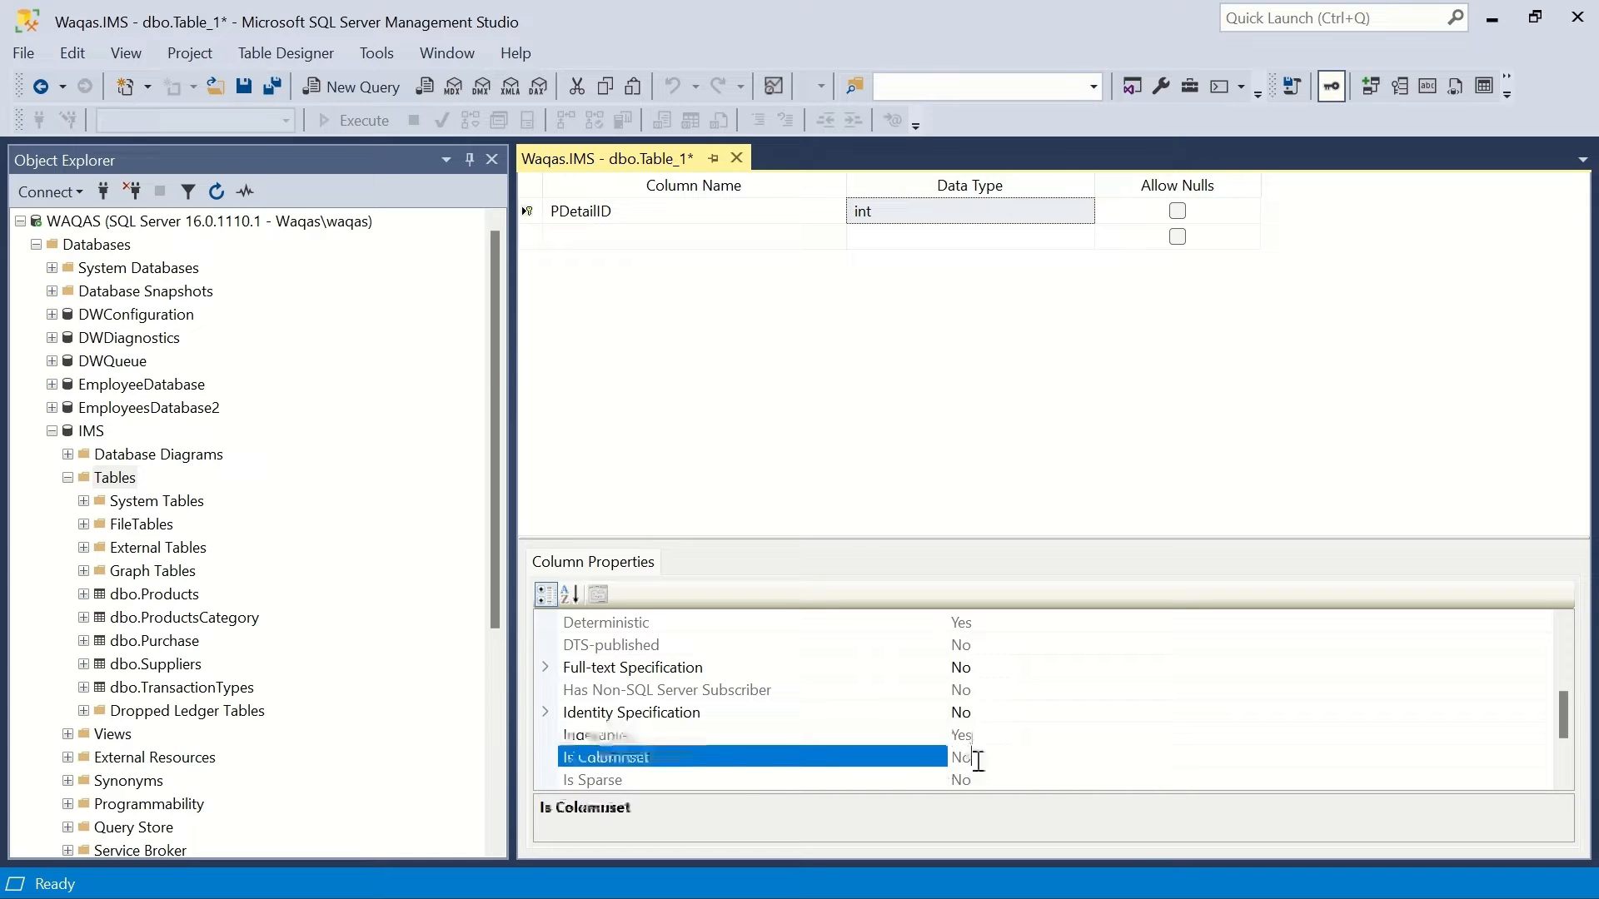
pyautogui.click(1029, 733)
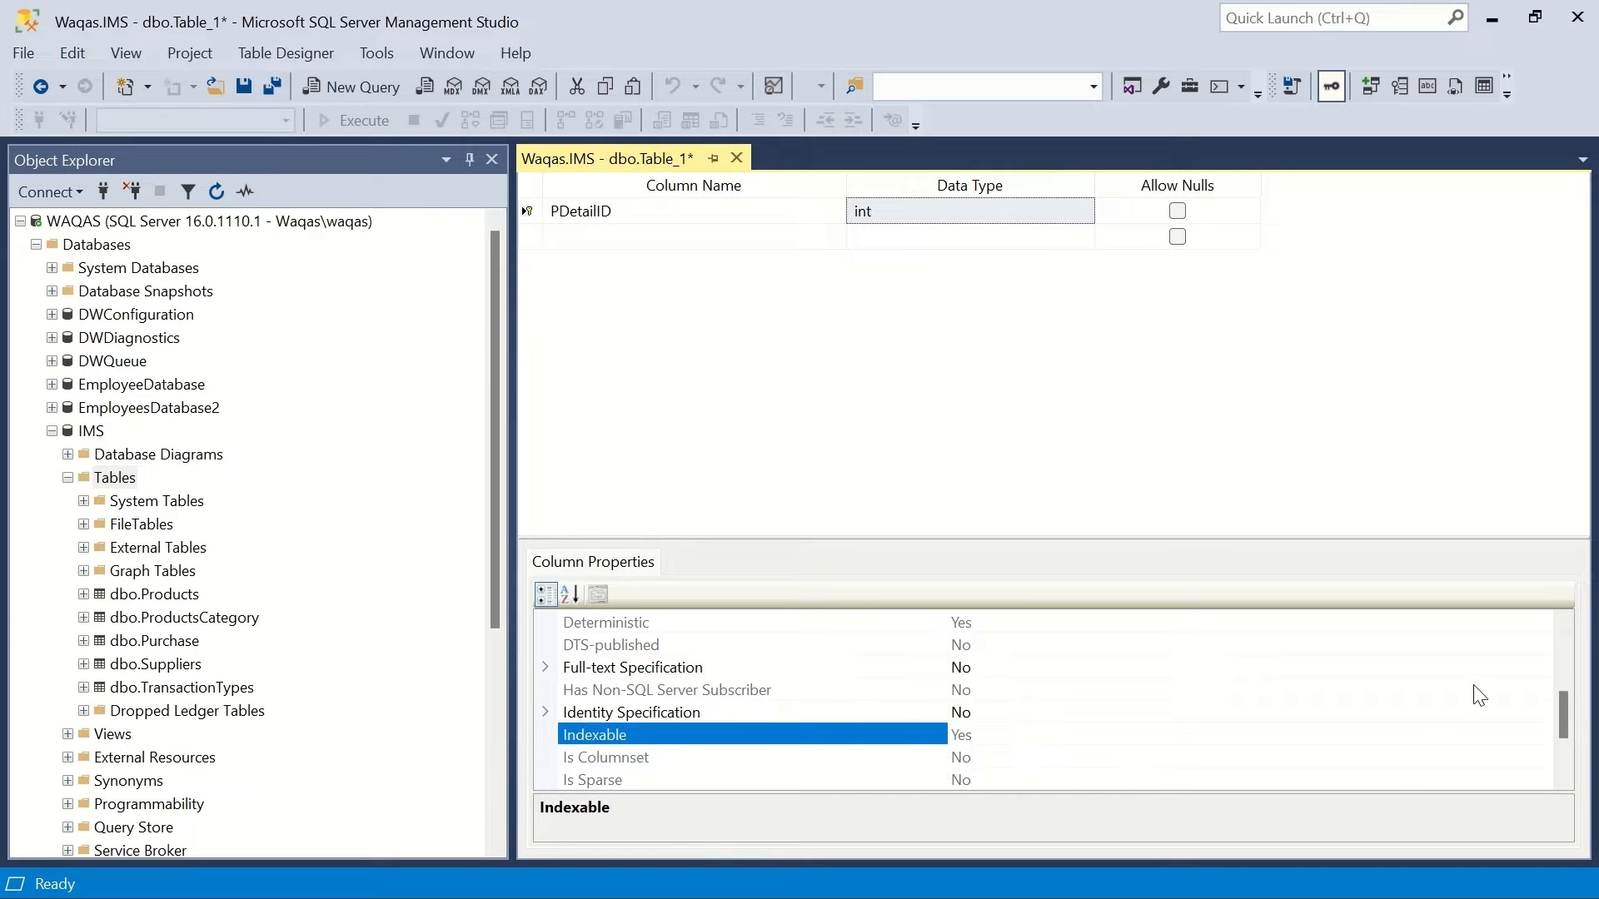
pyautogui.moveTo(1565, 721); pyautogui.dragTo(1574, 737)
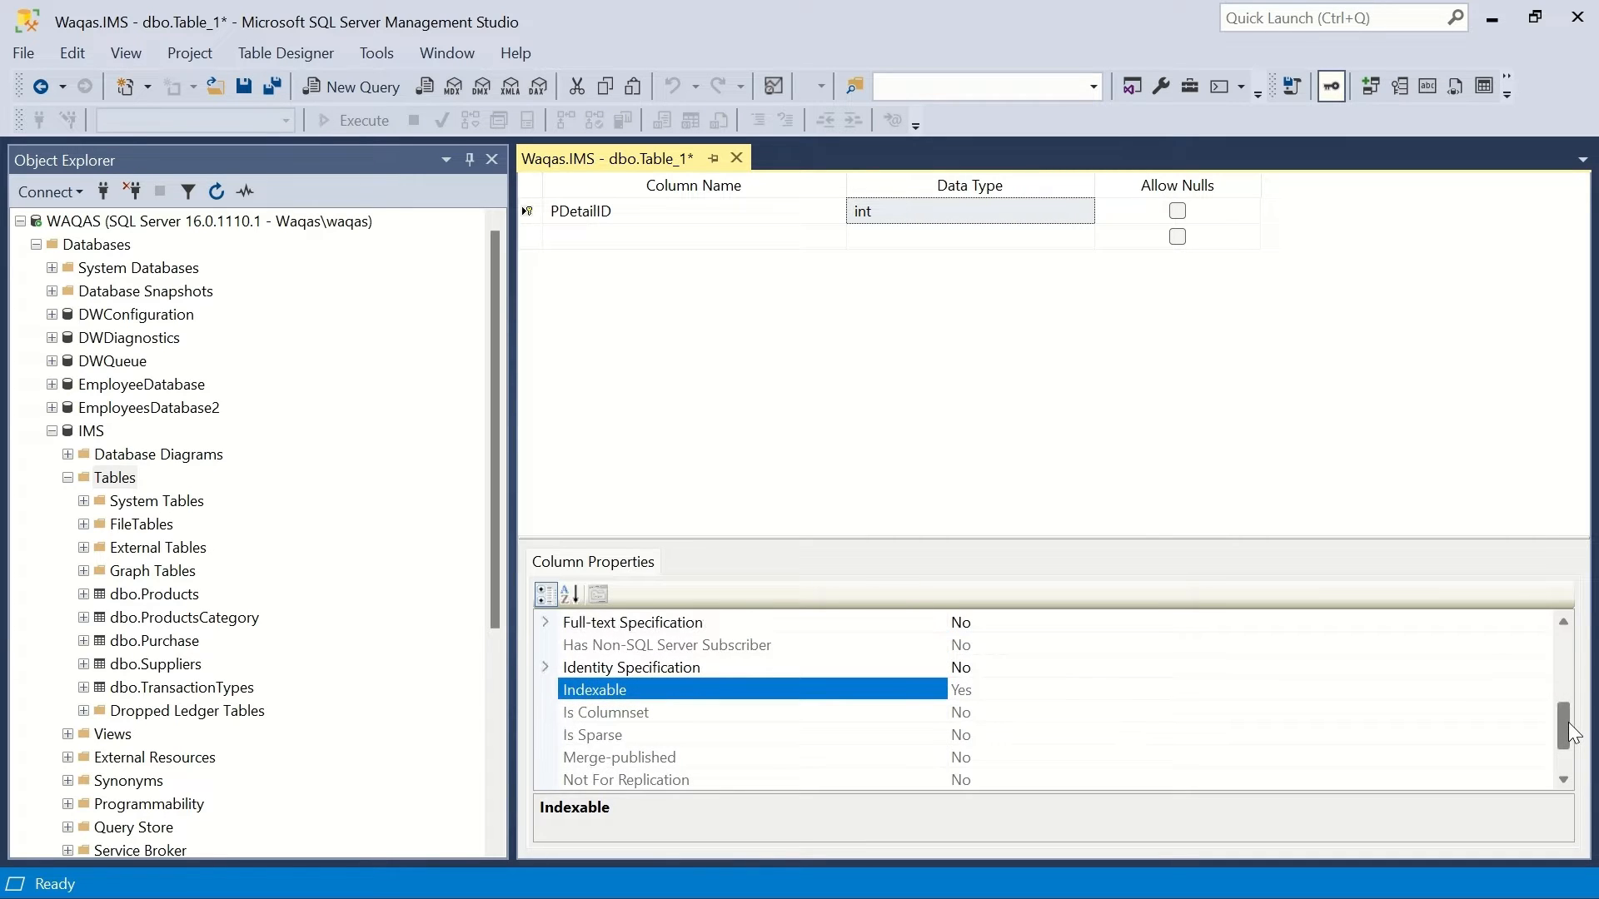
# Remove the primary key from PDetailID and retry editing its Identity Specification property.
pyautogui.click(533, 213)
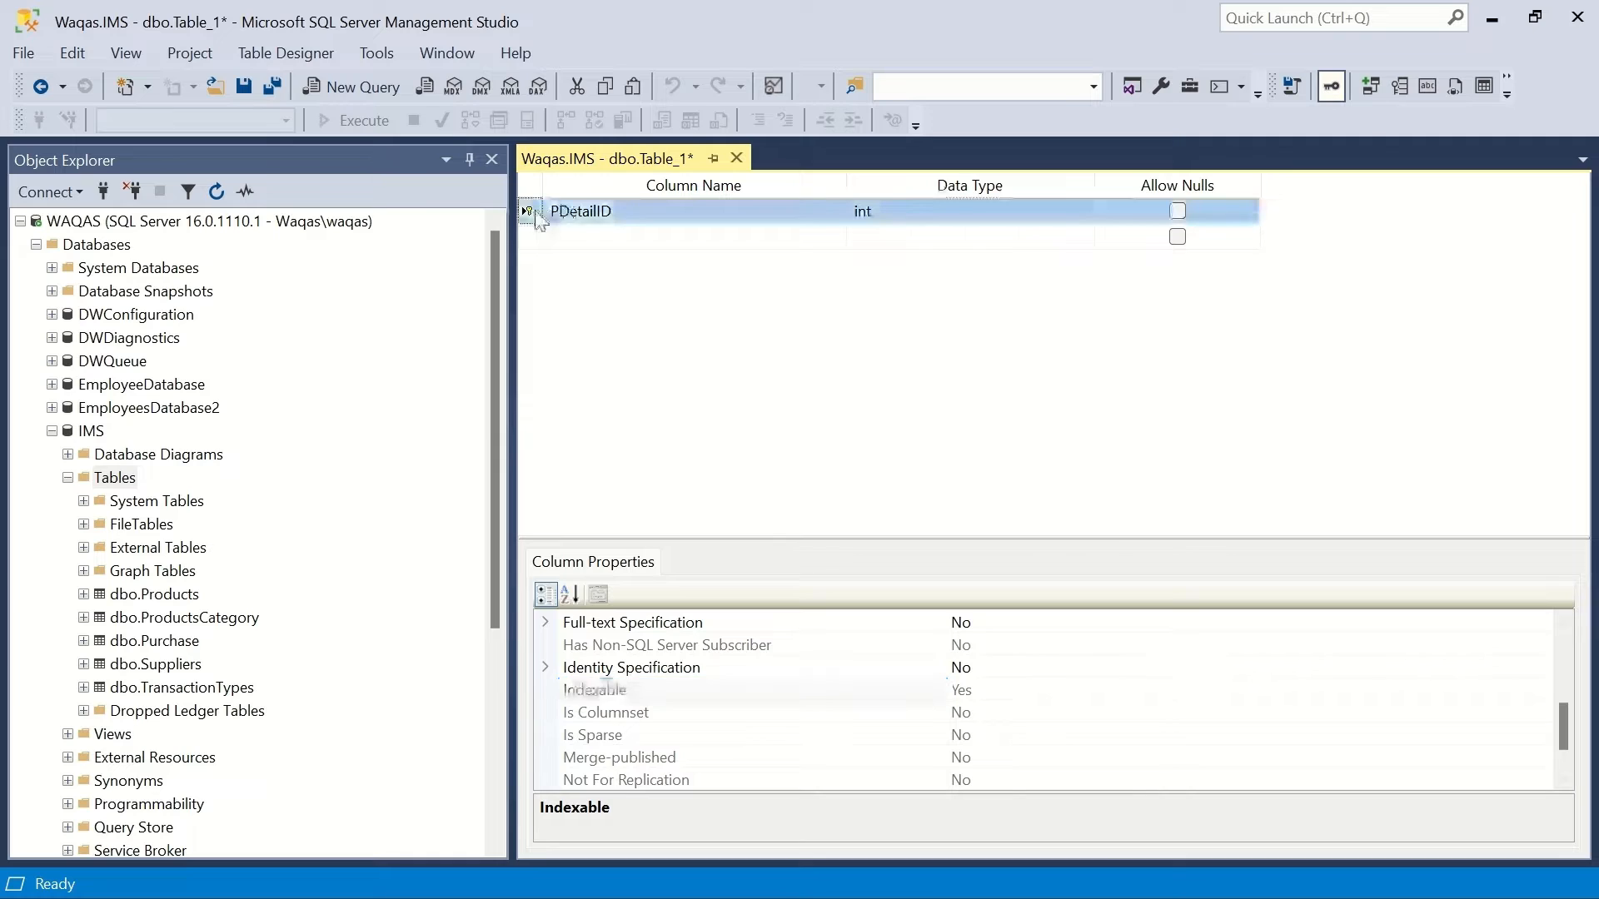
pyautogui.click(1332, 90)
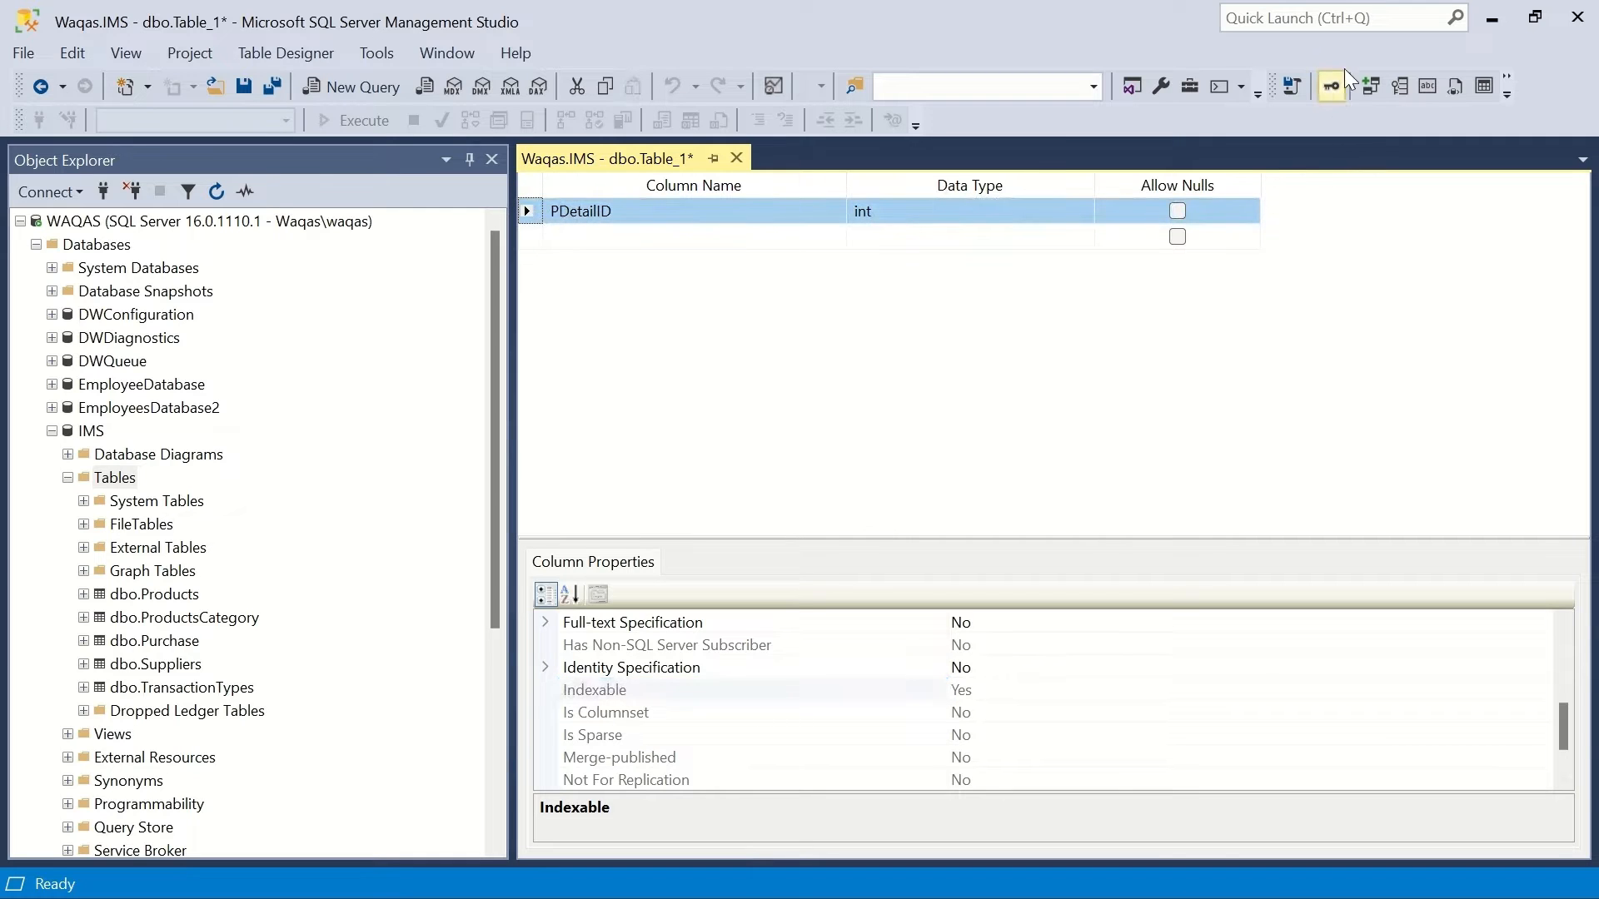
pyautogui.click(715, 214)
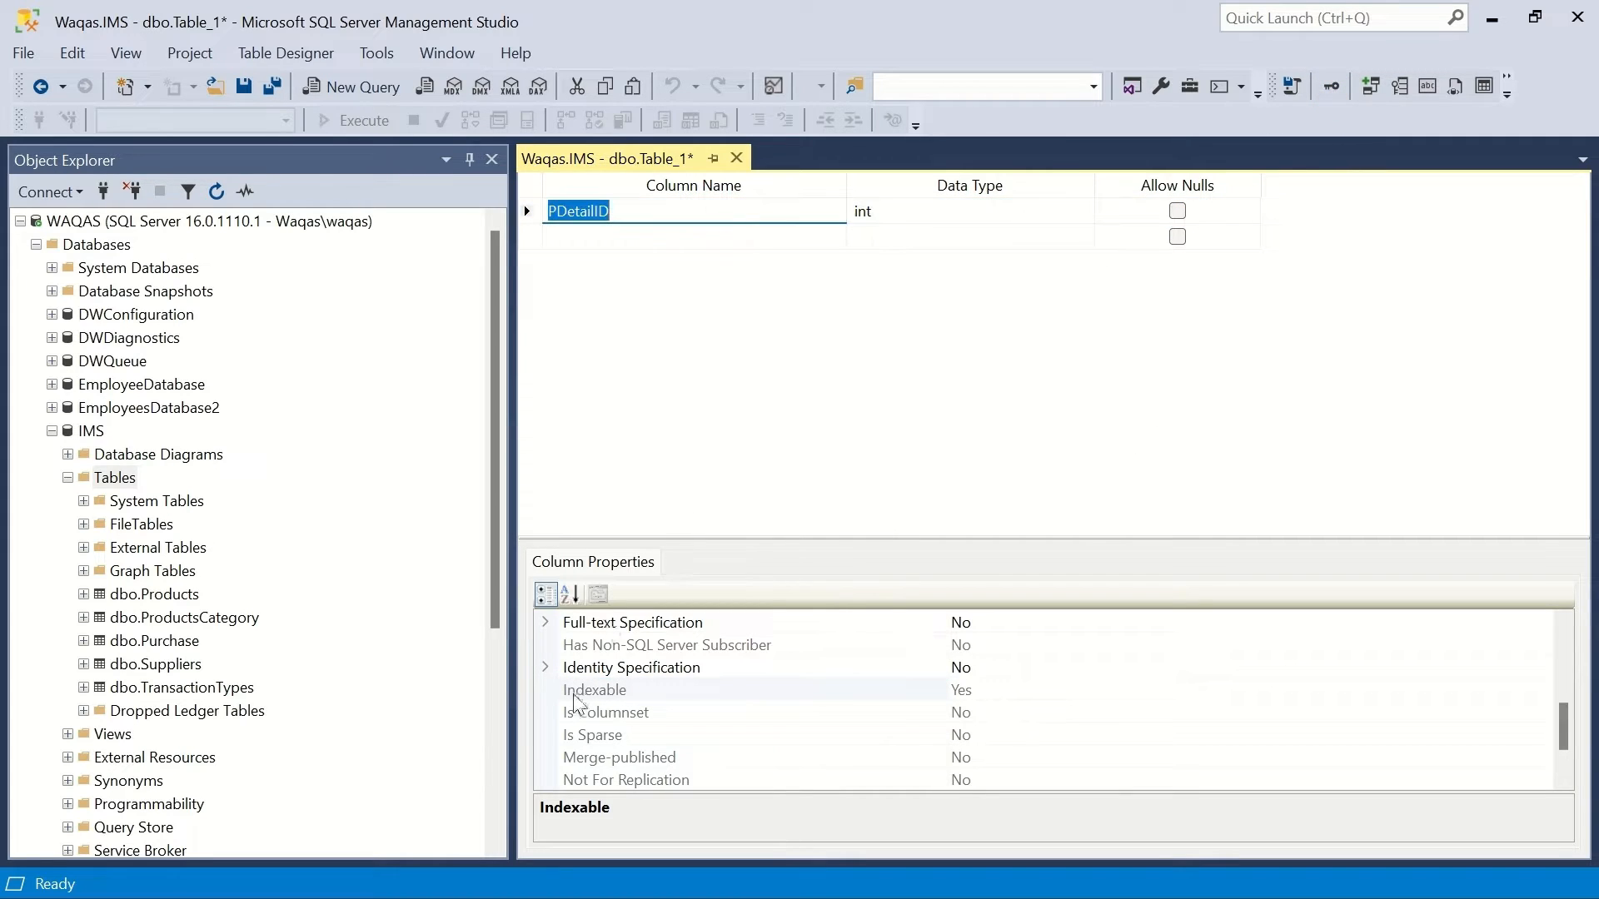
pyautogui.click(981, 690)
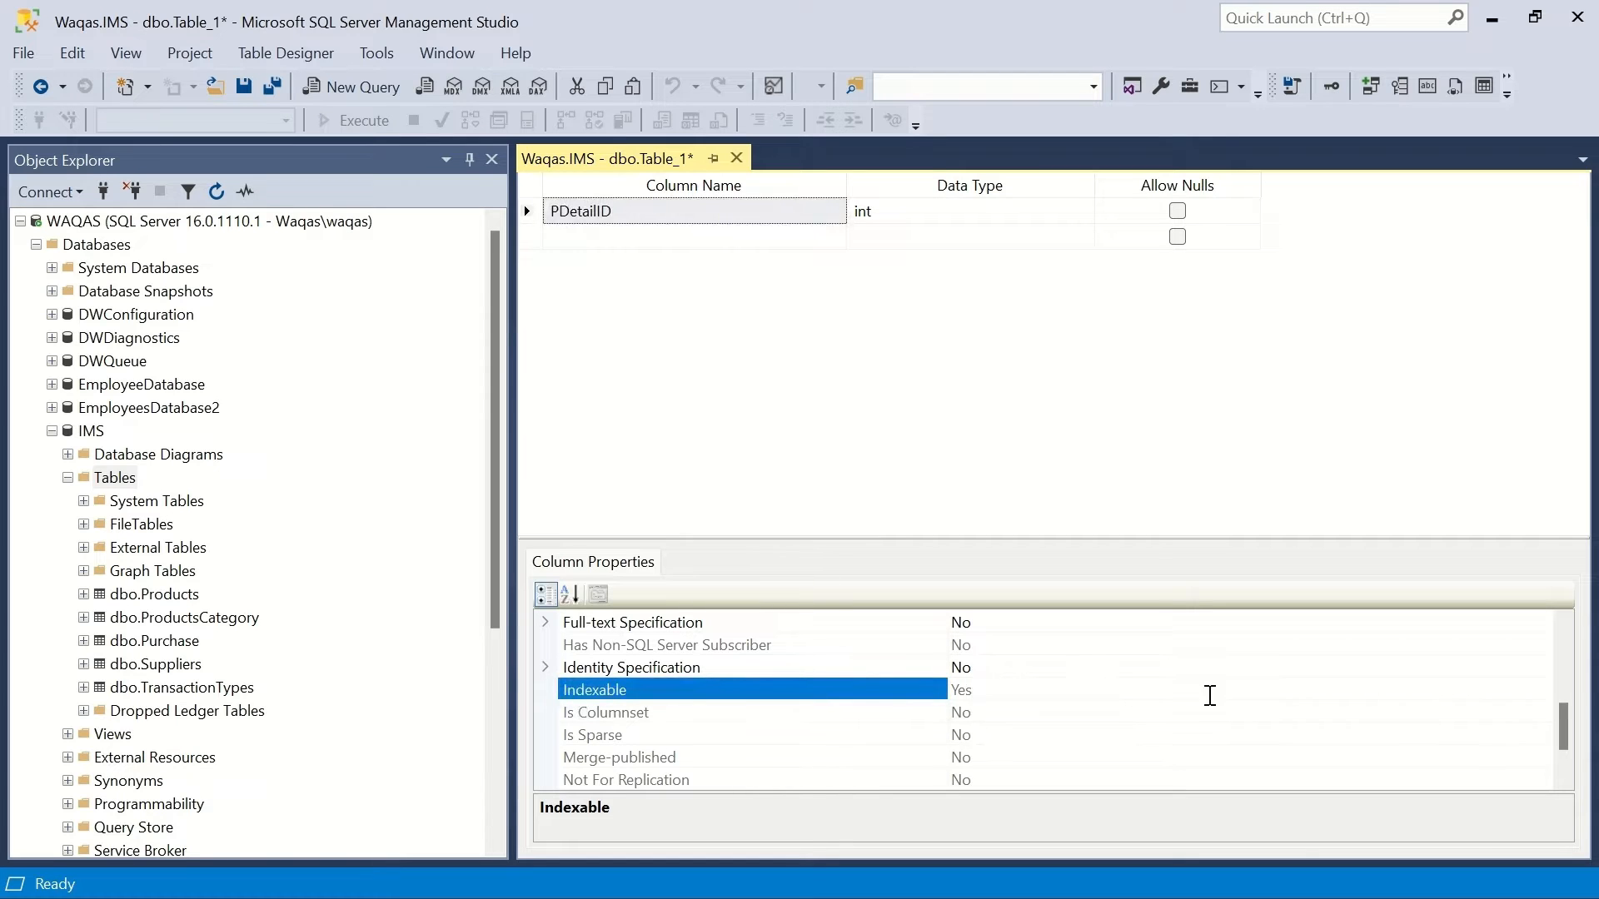
pyautogui.click(1443, 668)
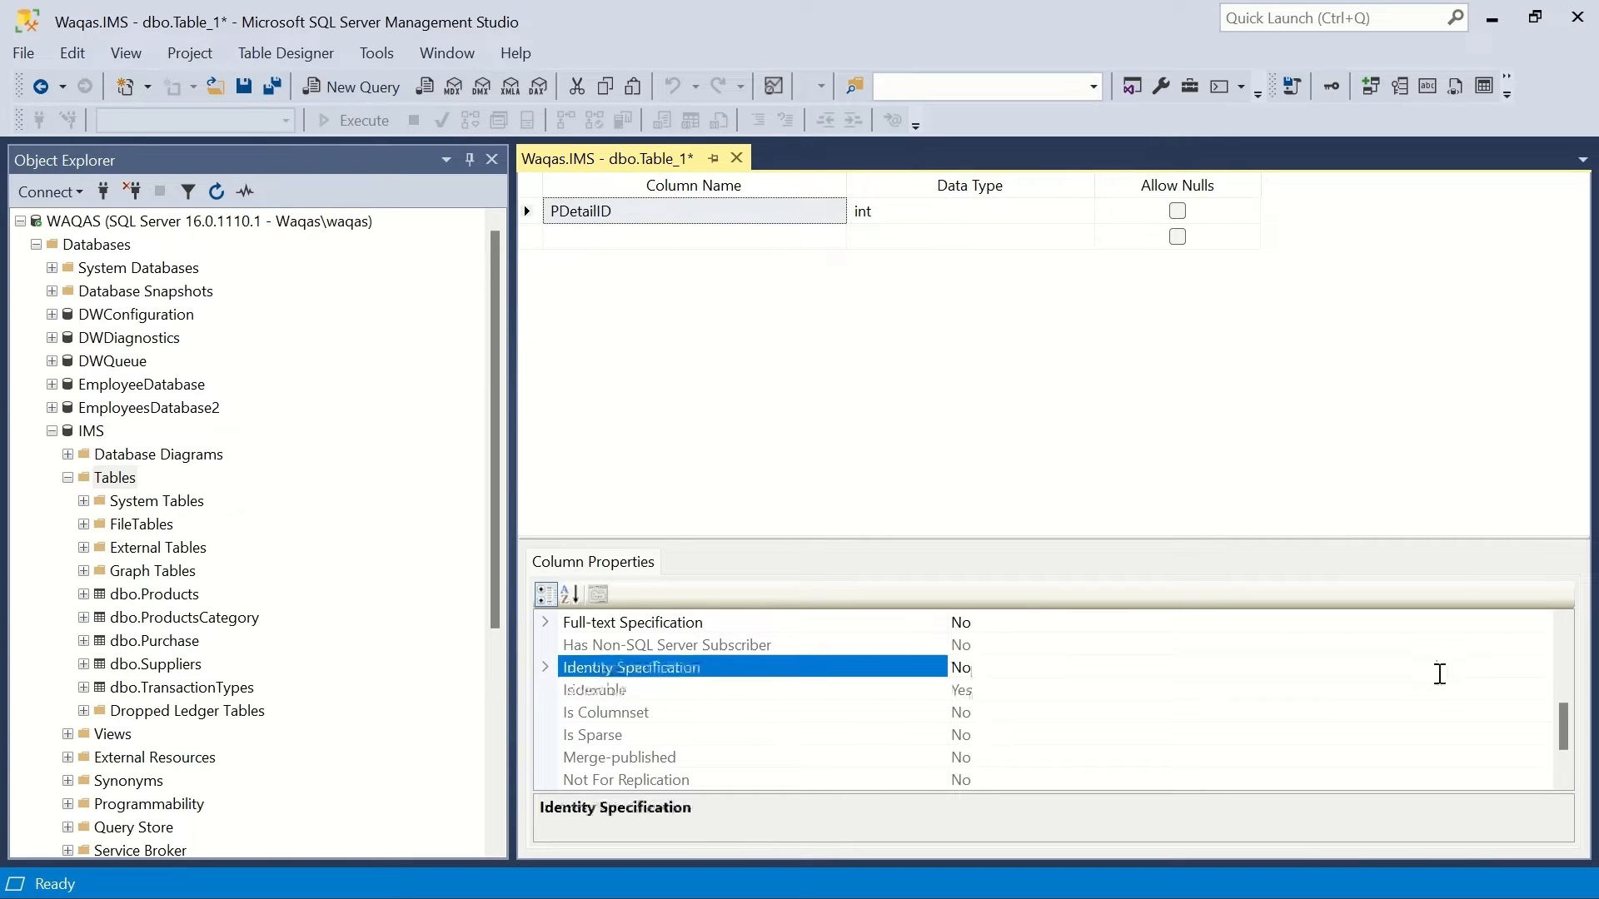
pyautogui.click(1442, 686)
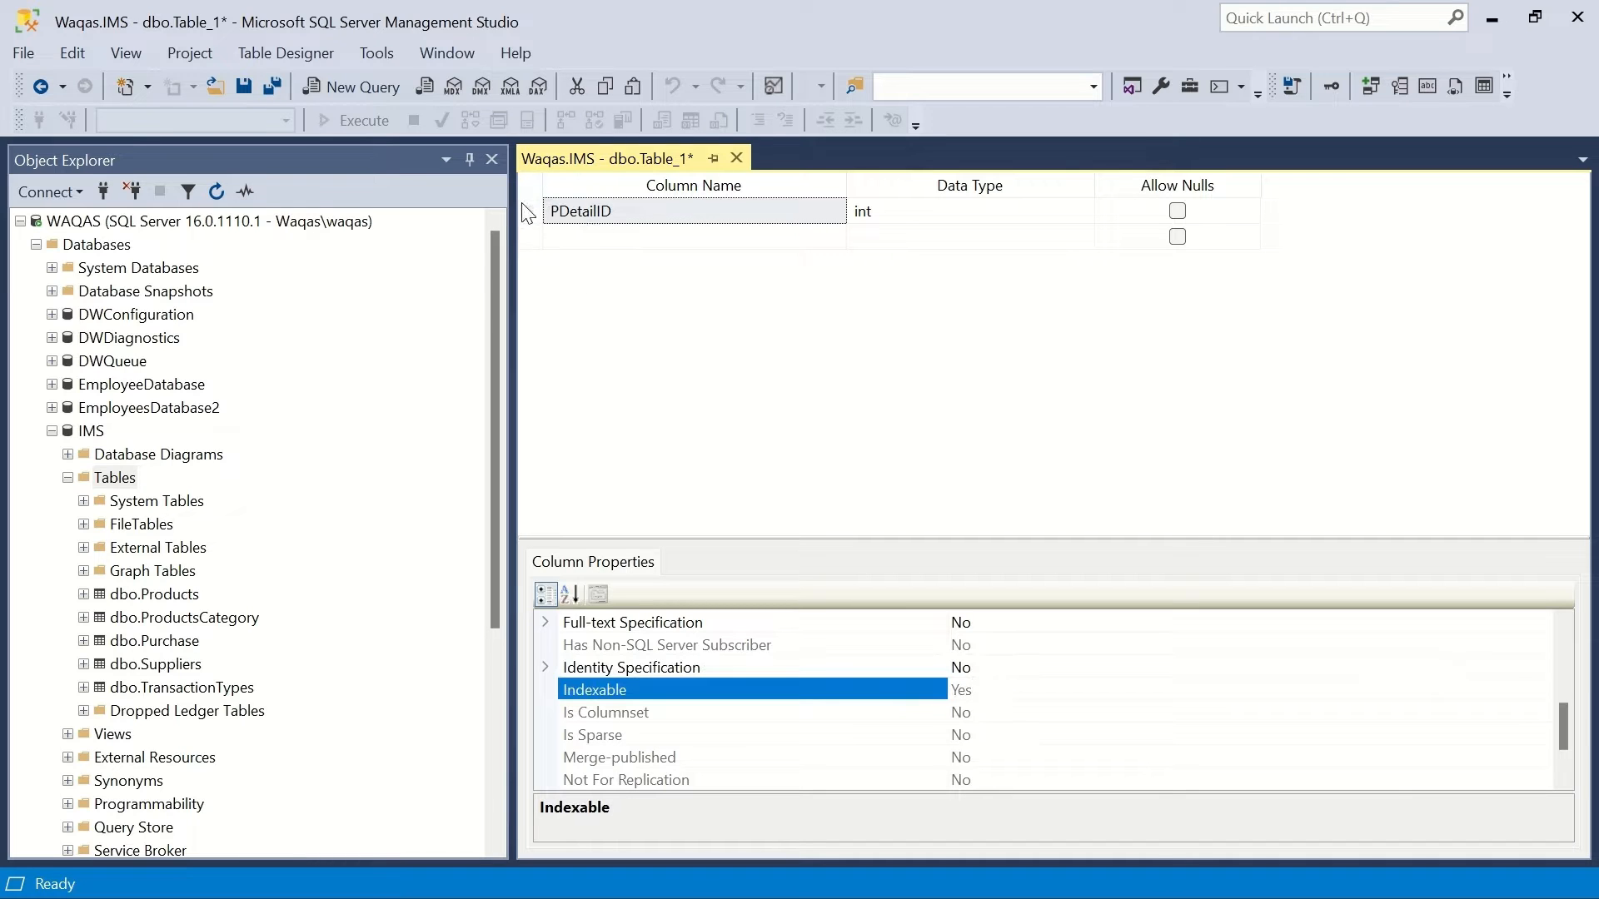
# Close the unsaved table design without saving and start a new table in the IMS database.
pyautogui.click(737, 158)
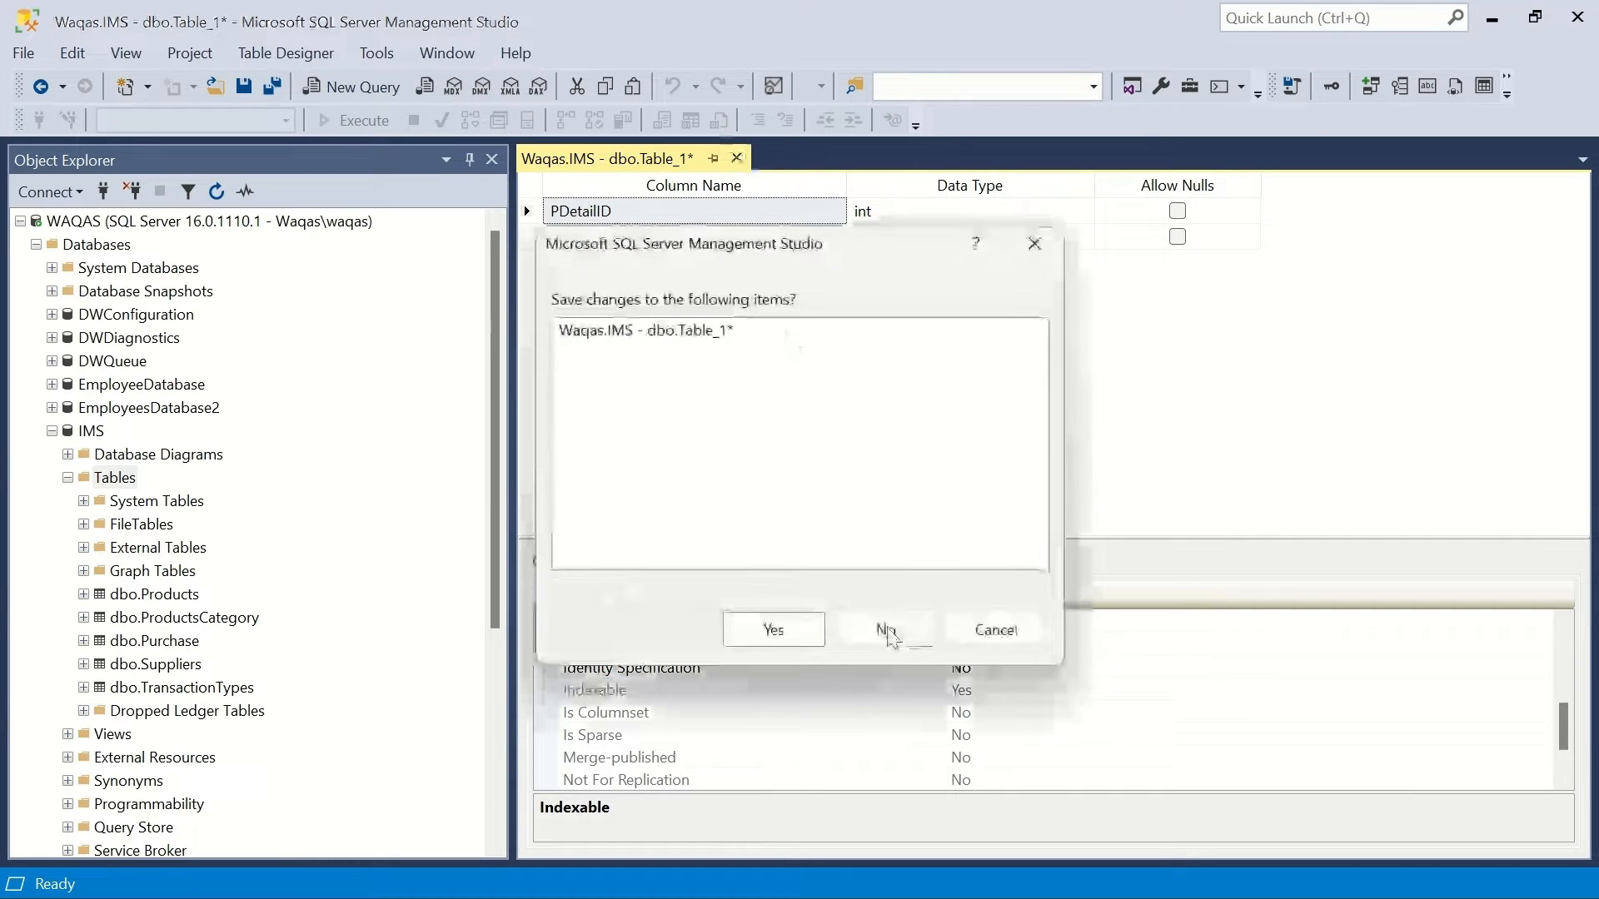
pyautogui.click(886, 630)
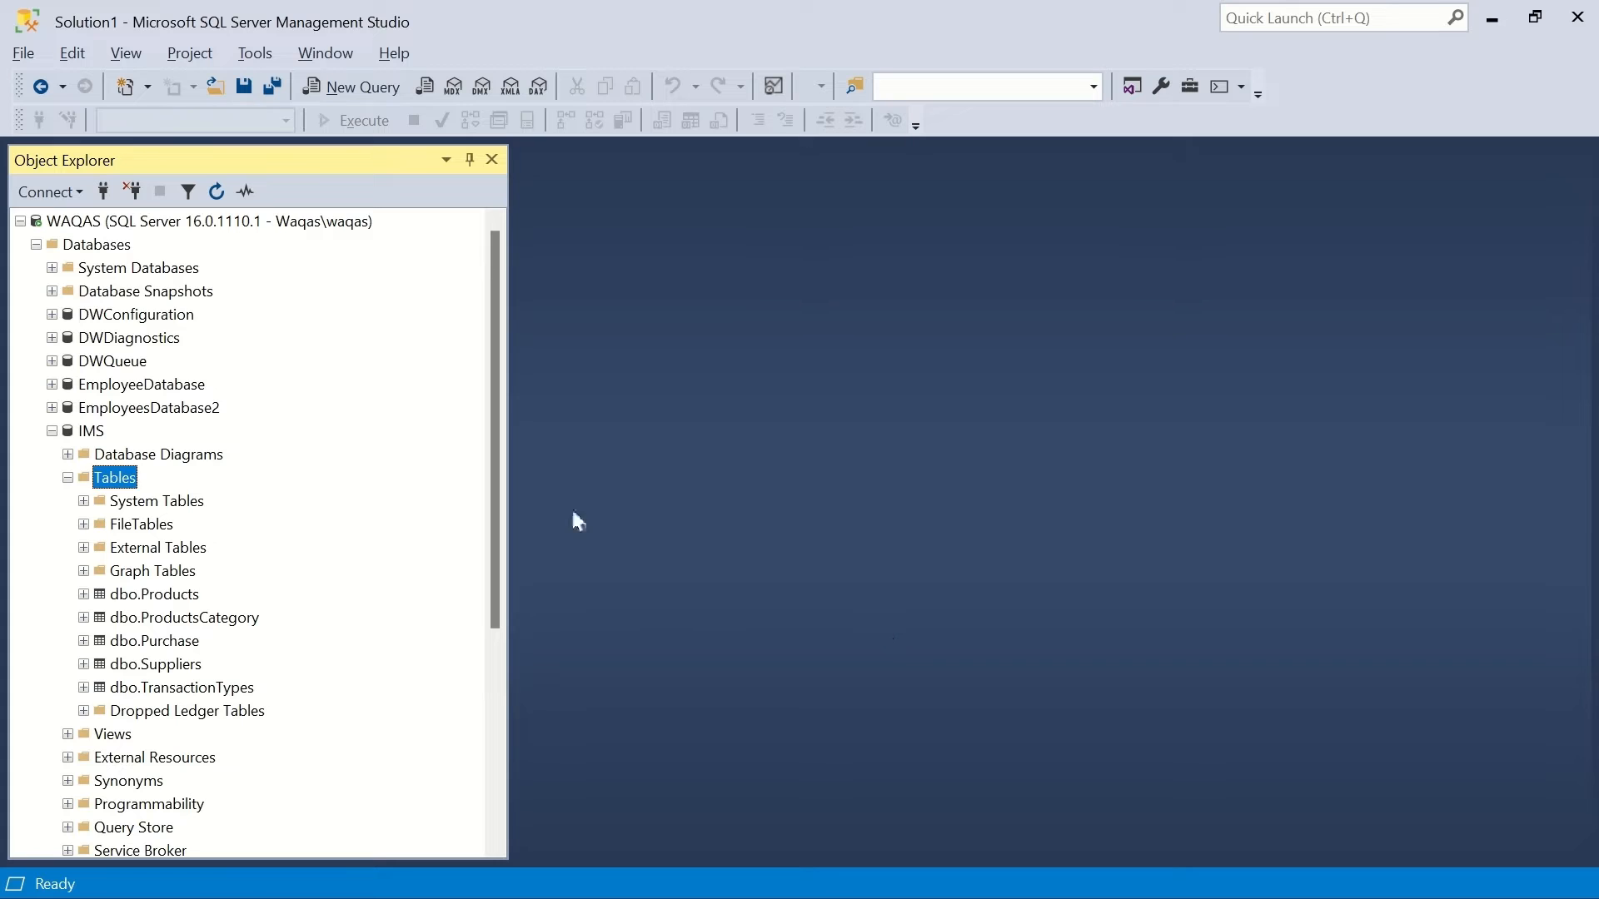
pyautogui.rightClick(106, 487)
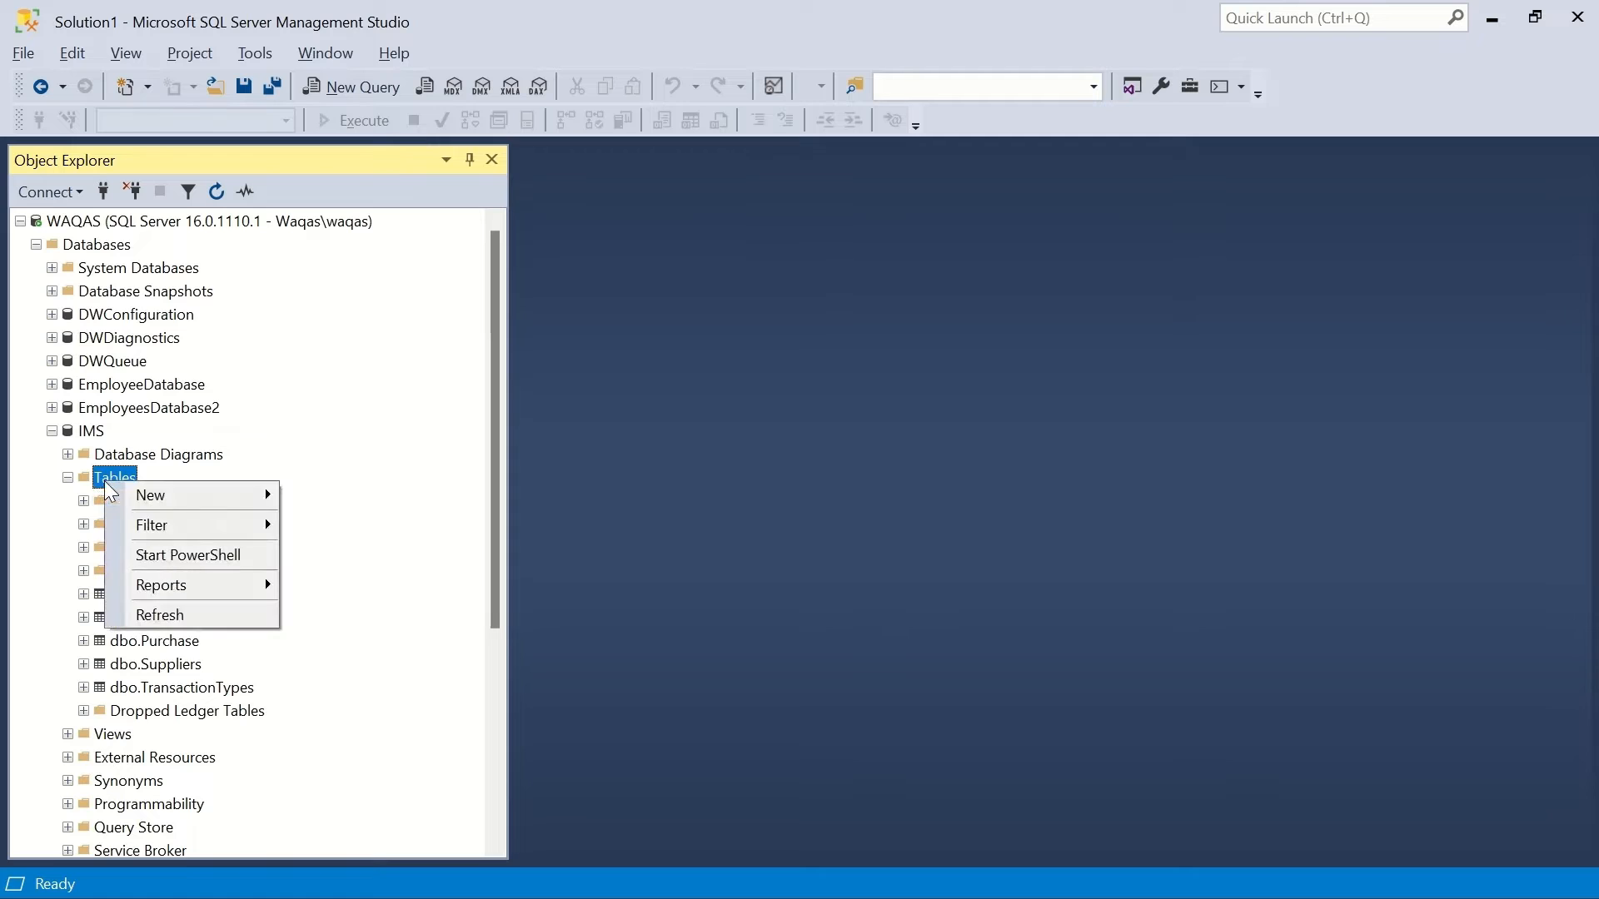
pyautogui.moveTo(166, 500)
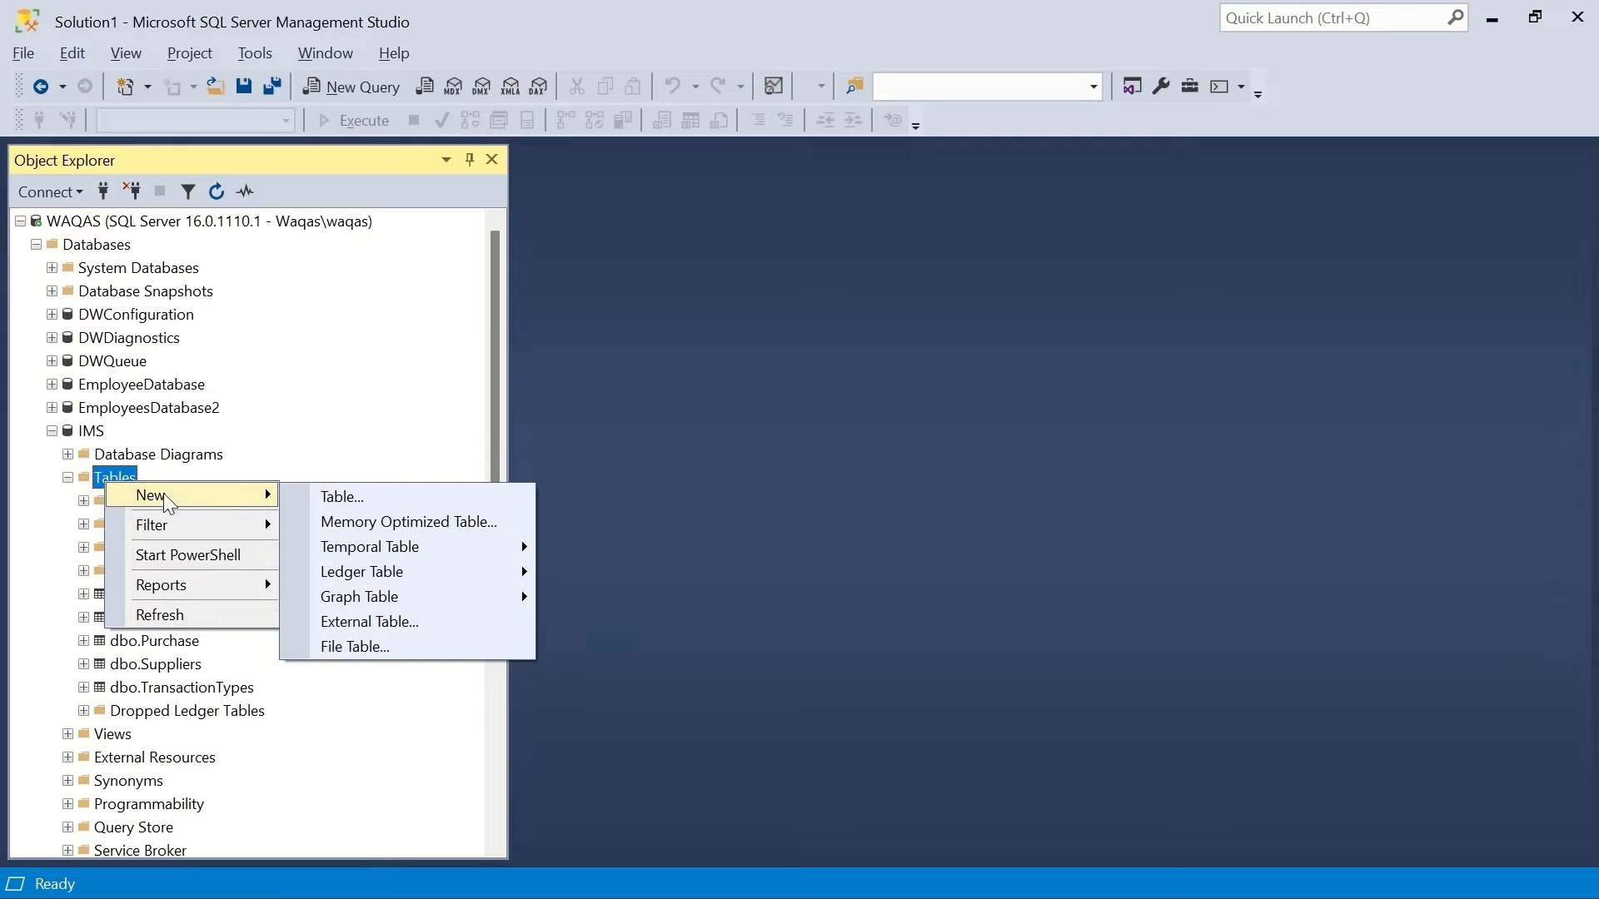
pyautogui.click(349, 497)
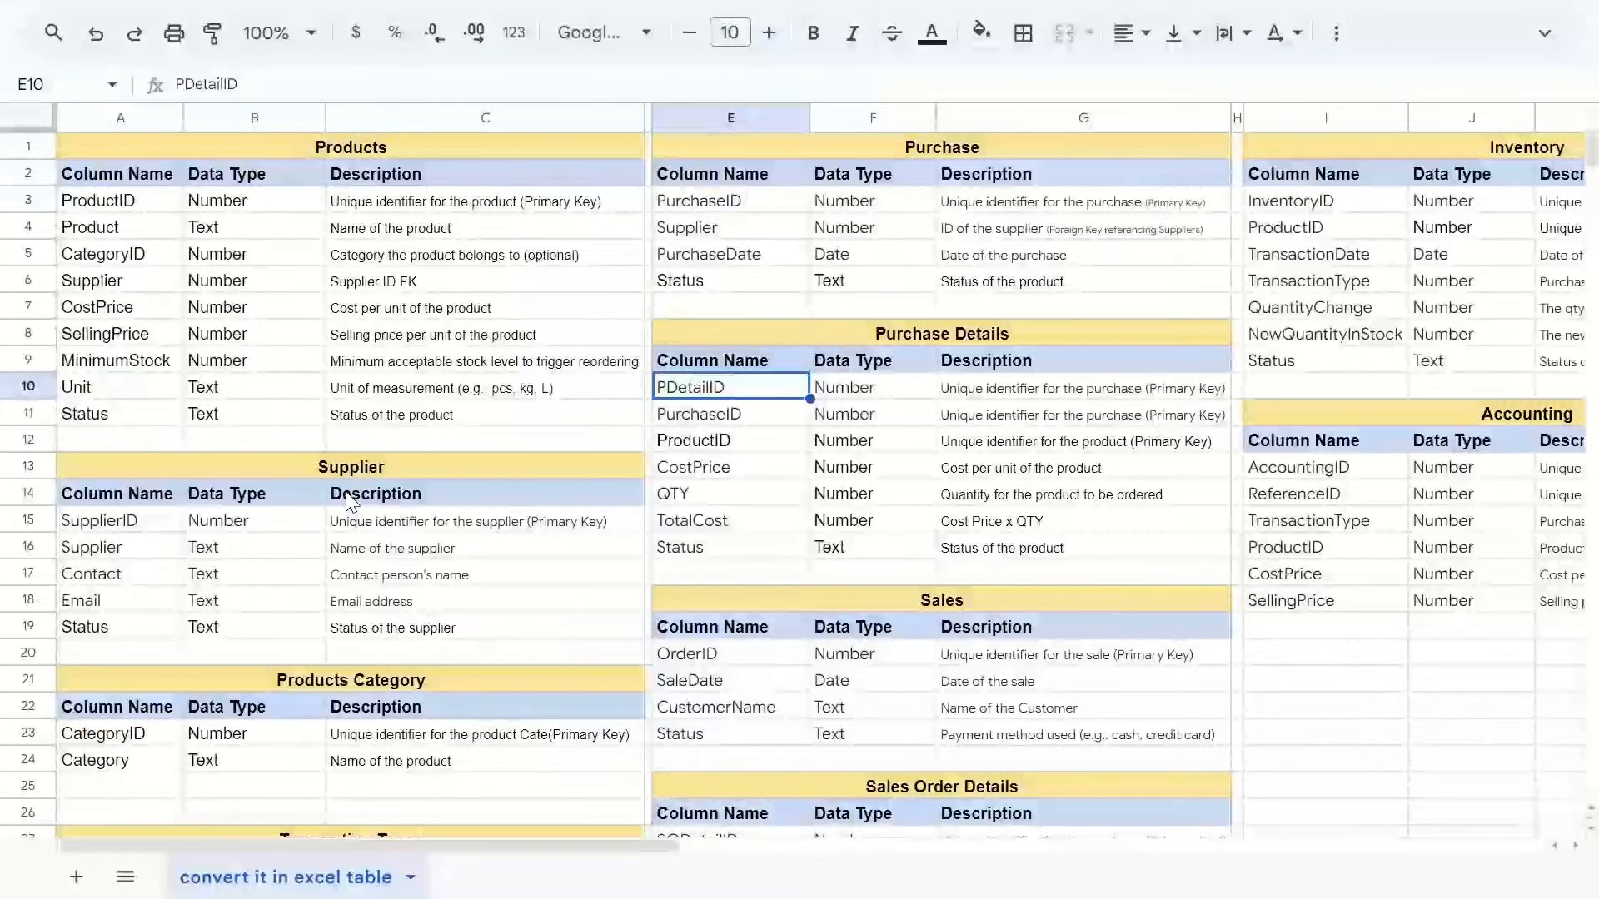
# Copy PDetailID from Google Sheets into the new table's first column in SQL Server Management Studio, with type int and nulls disallowed.
pyautogui.hotkey('ctrl', 'c')
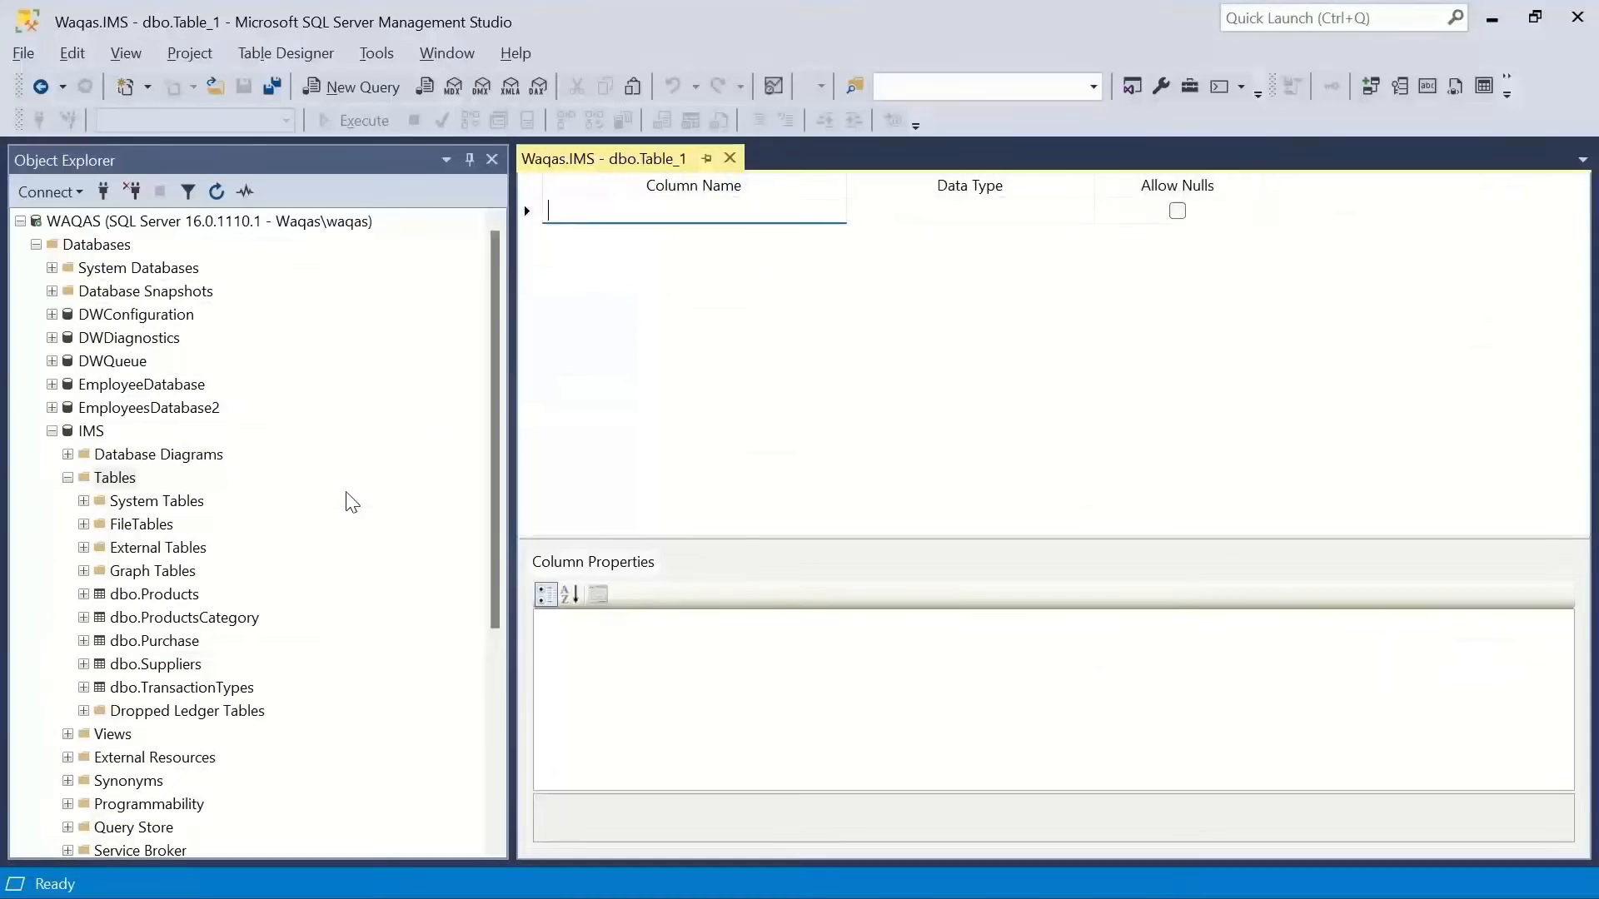
pyautogui.hotkey('ctrl', 'v')
pyautogui.press('Tab')
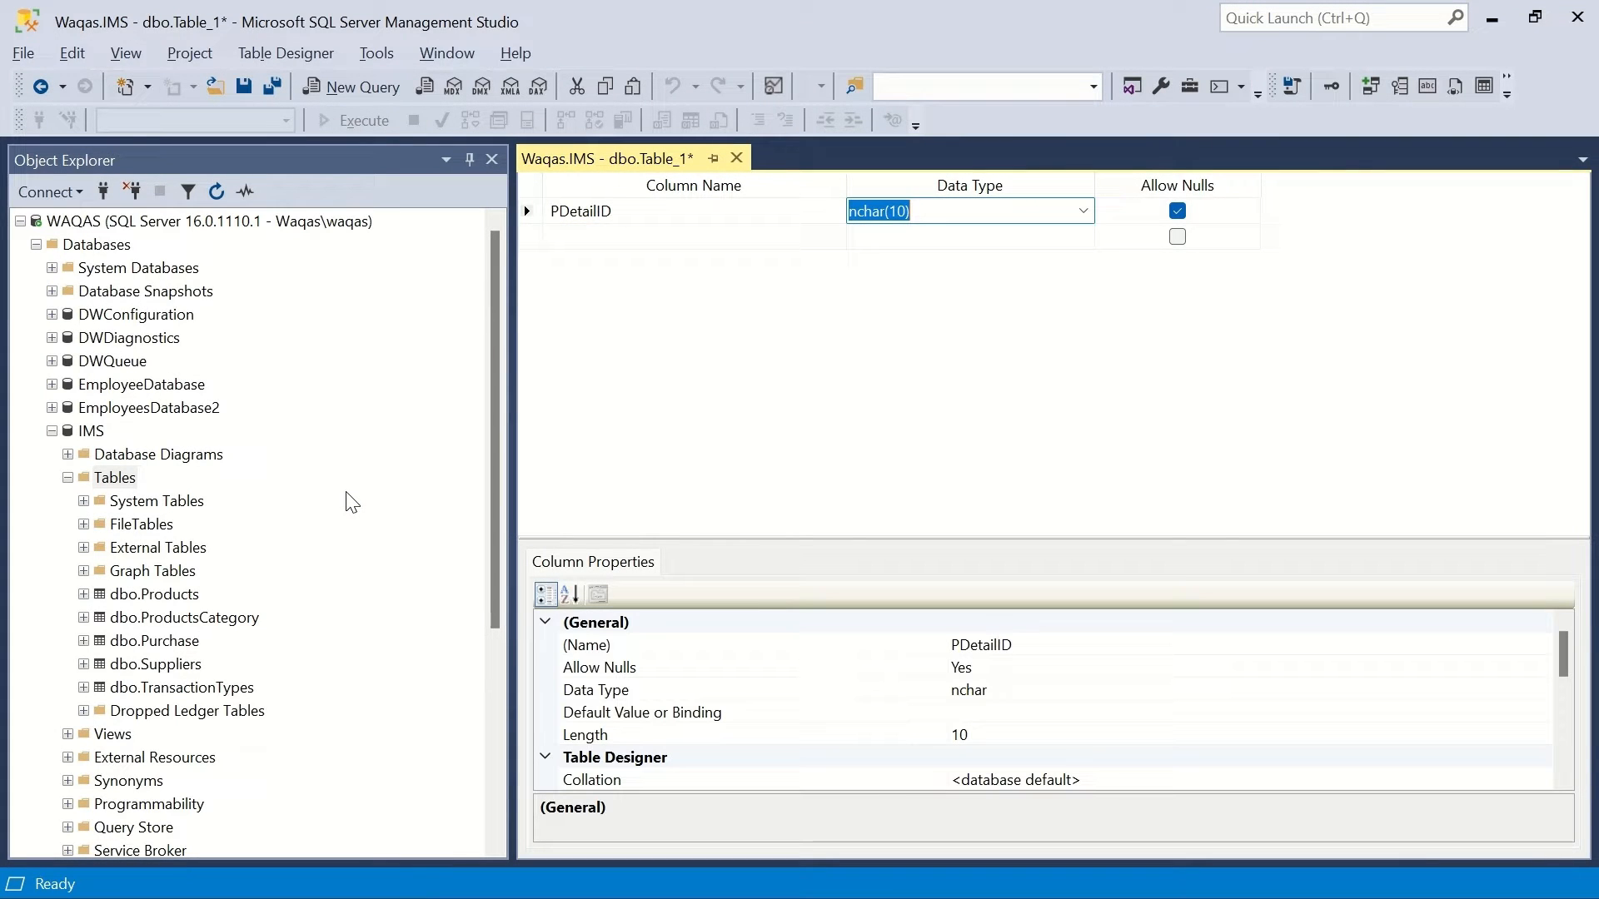
pyautogui.write('int')
pyautogui.press('Tab')
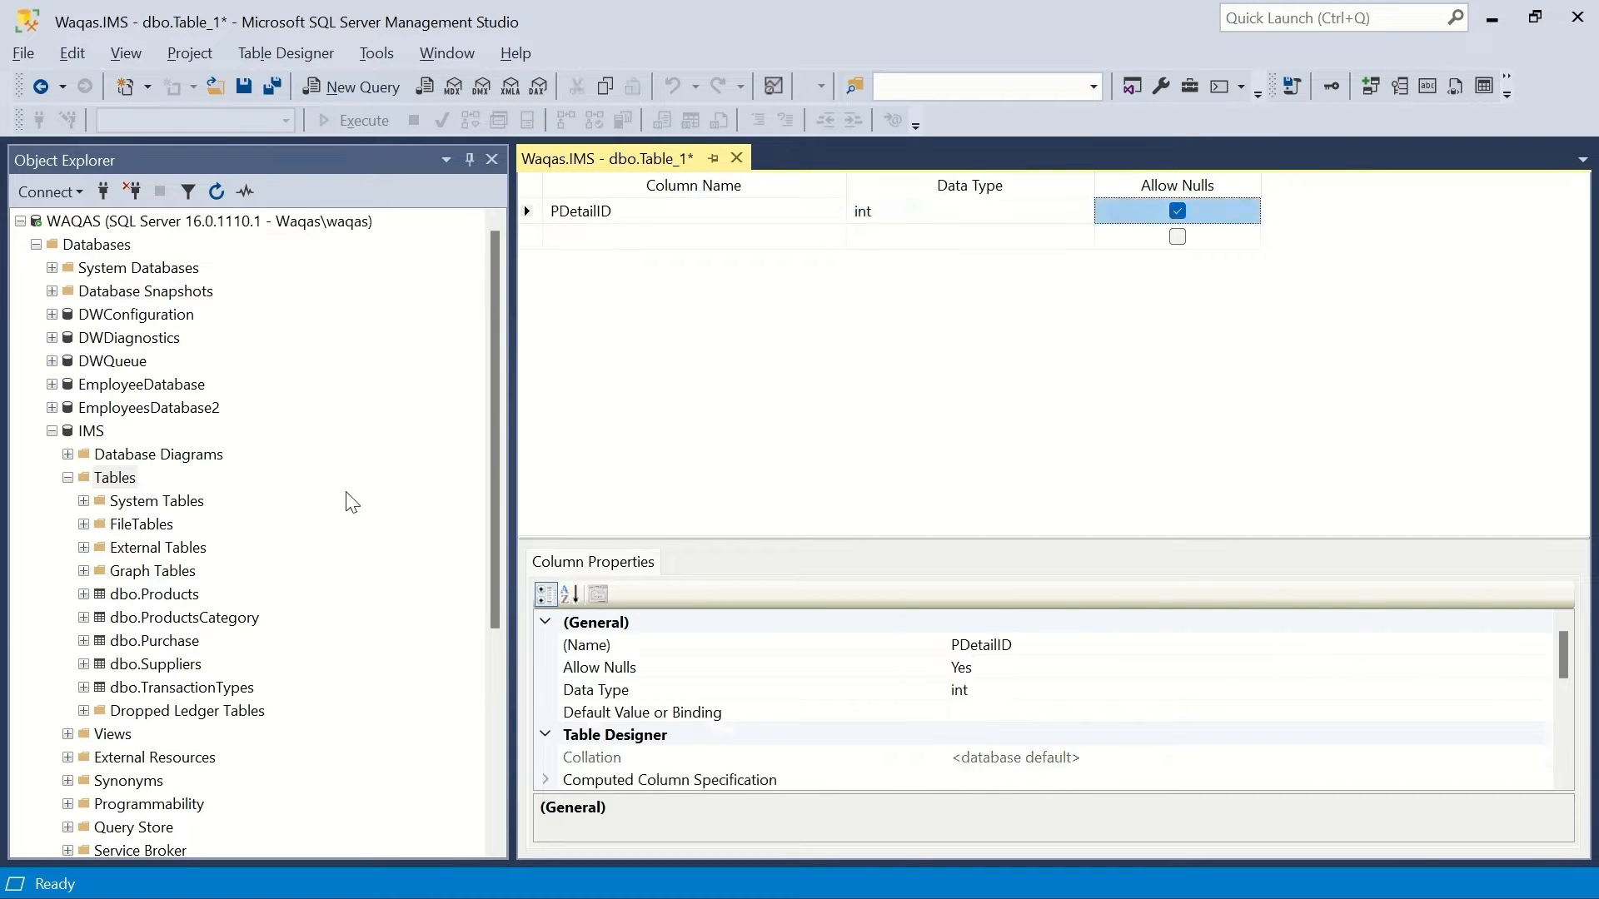
pyautogui.press('space')
# Set Is Identity to Yes for the PDetailID column and make it the table's primary key.
pyautogui.moveTo(1569, 670); pyautogui.dragTo(1566, 741)
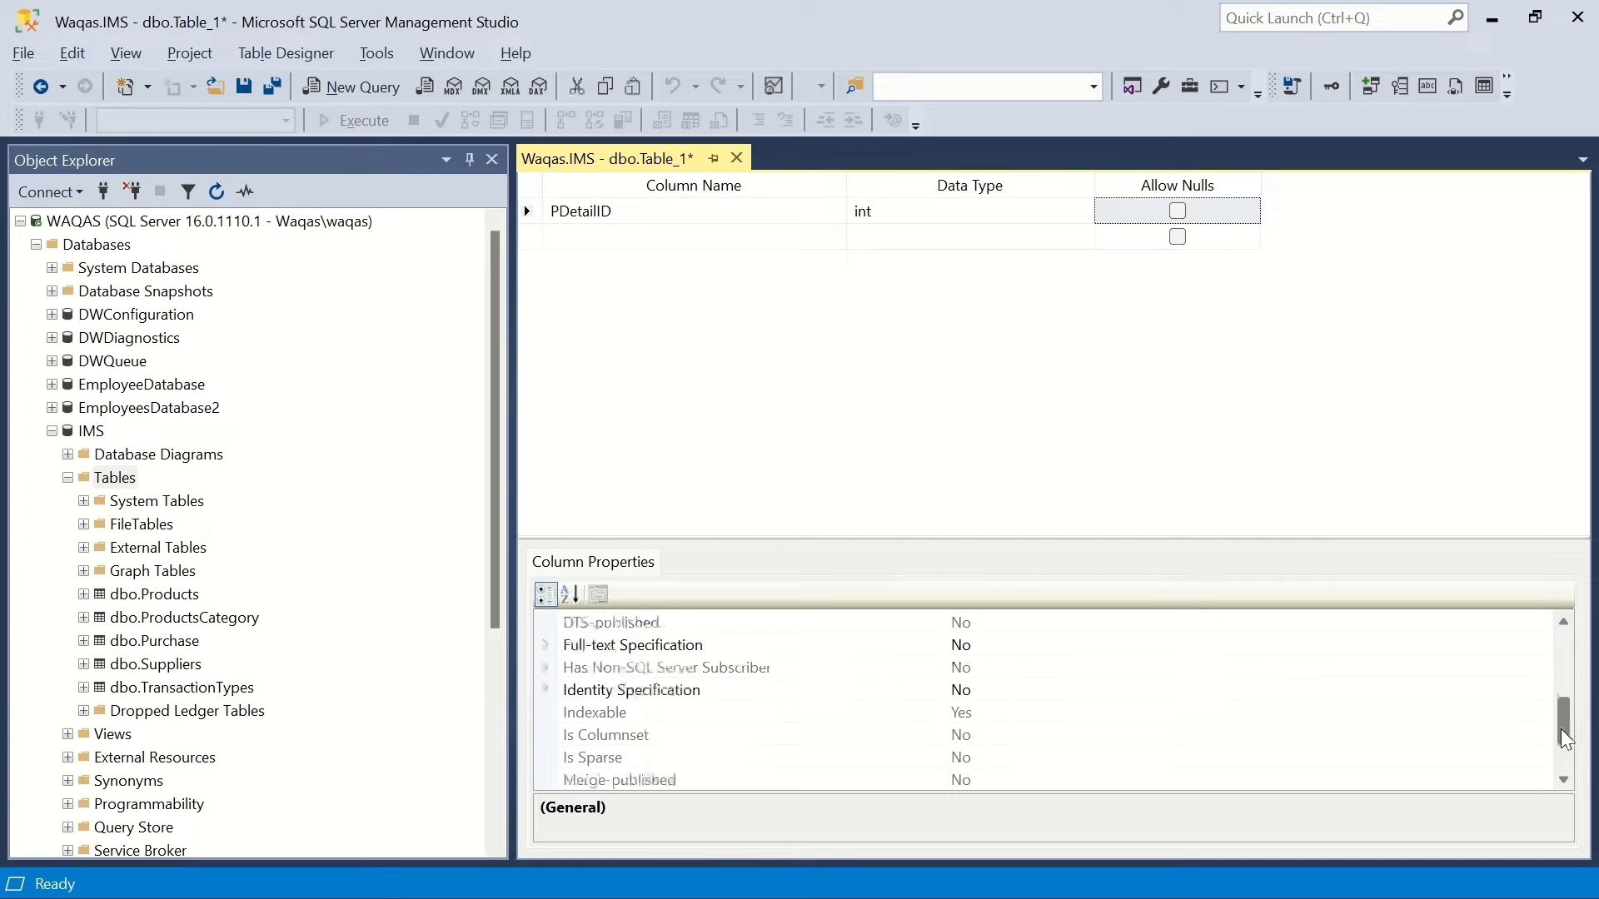
pyautogui.click(548, 692)
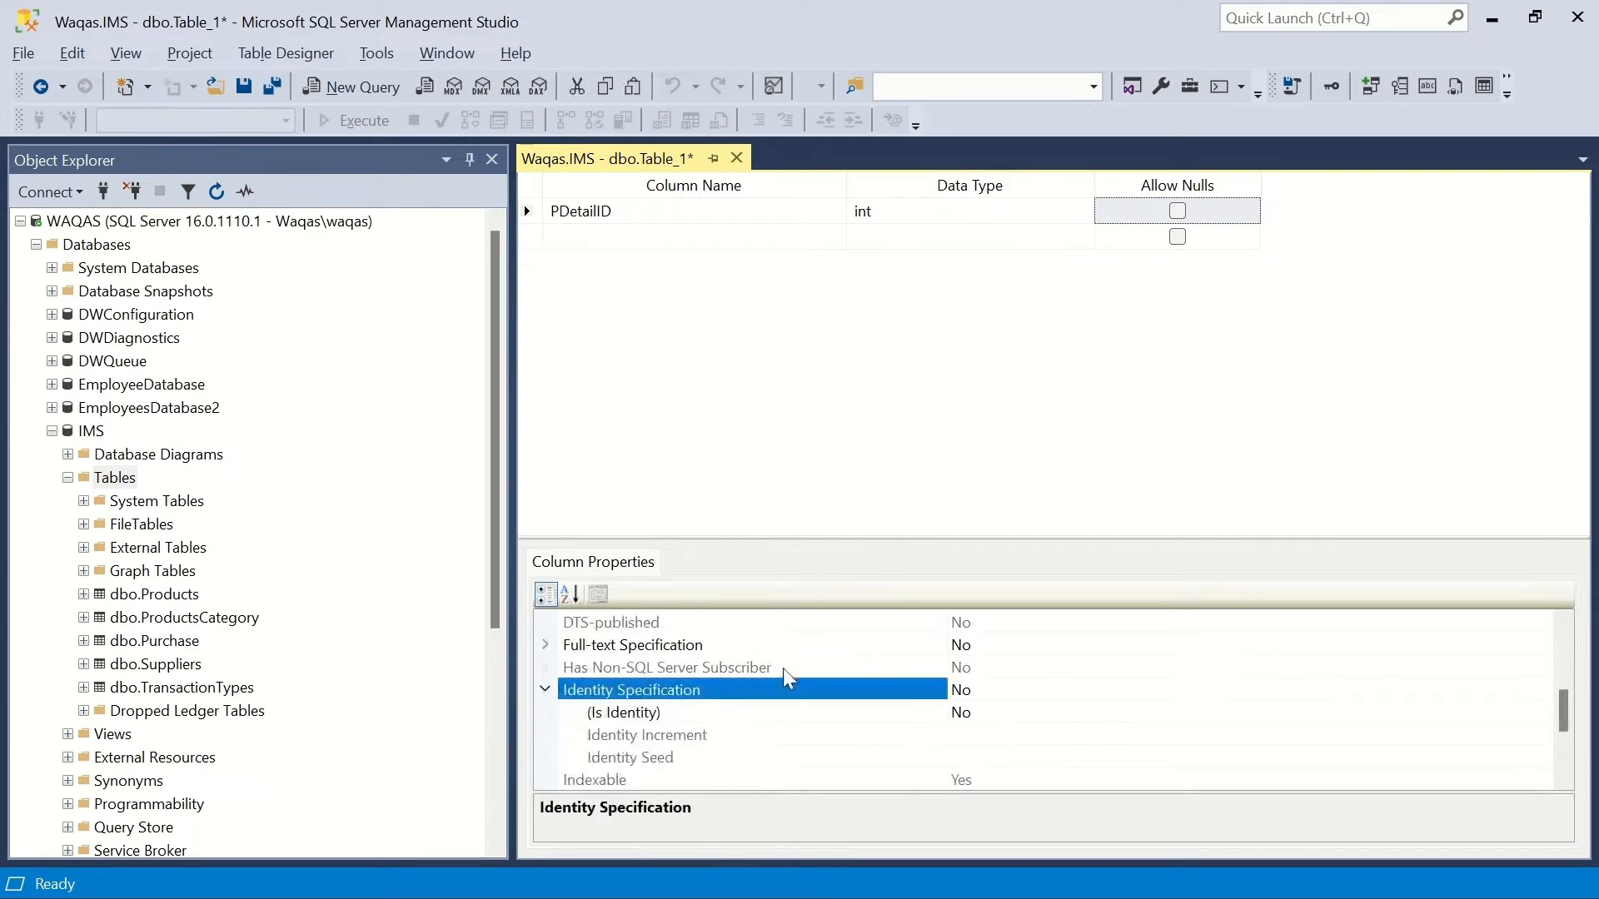
pyautogui.click(1032, 715)
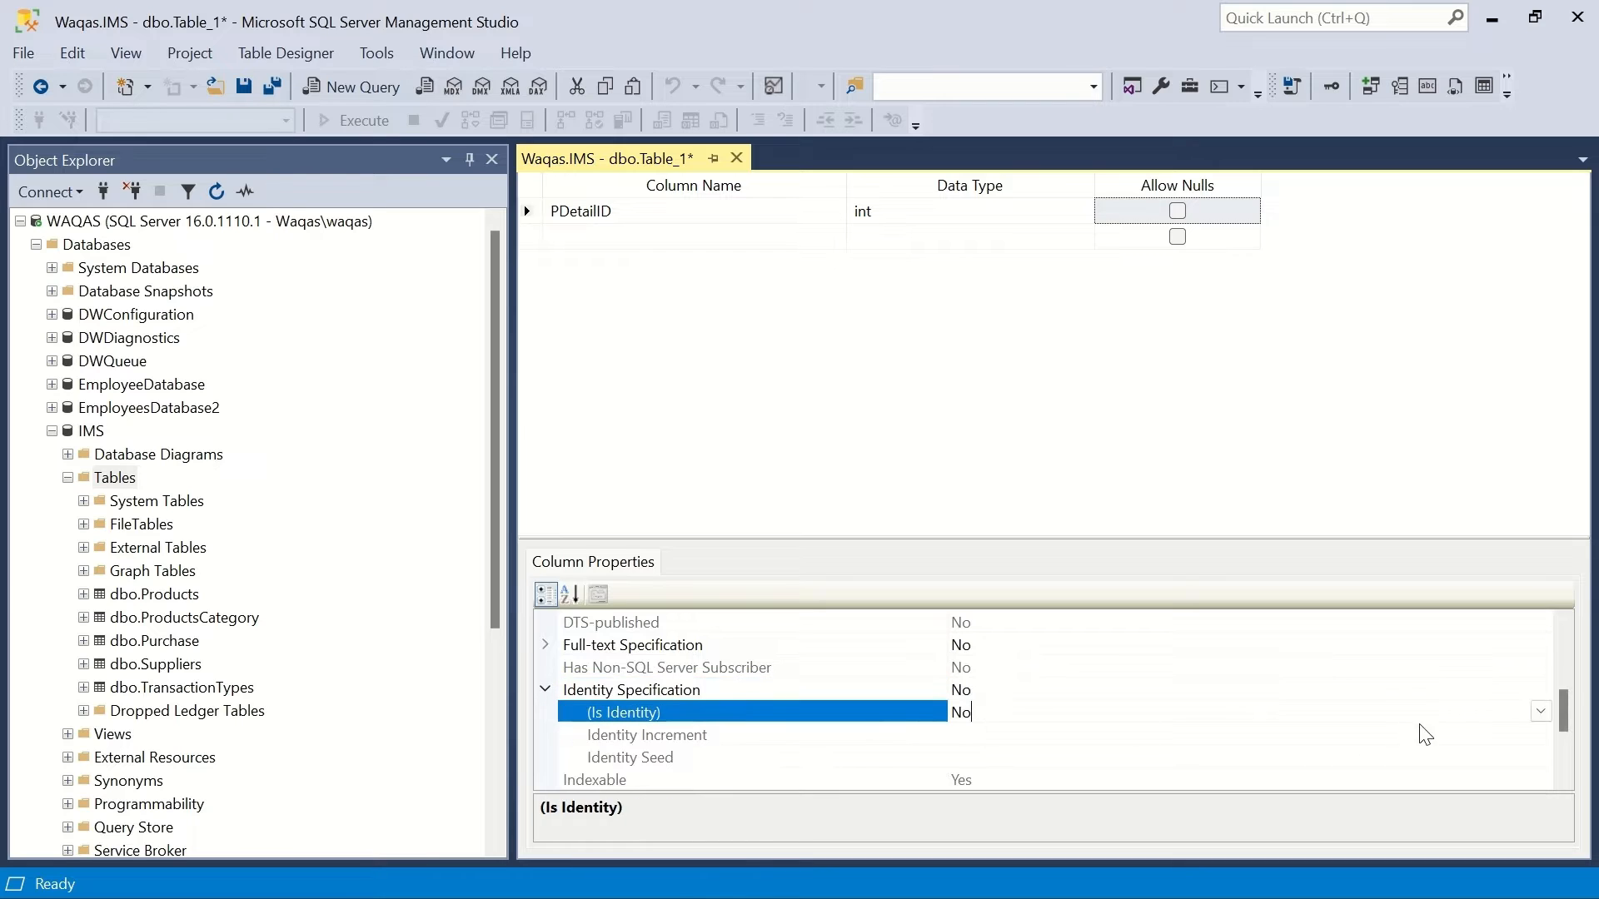
pyautogui.click(1541, 712)
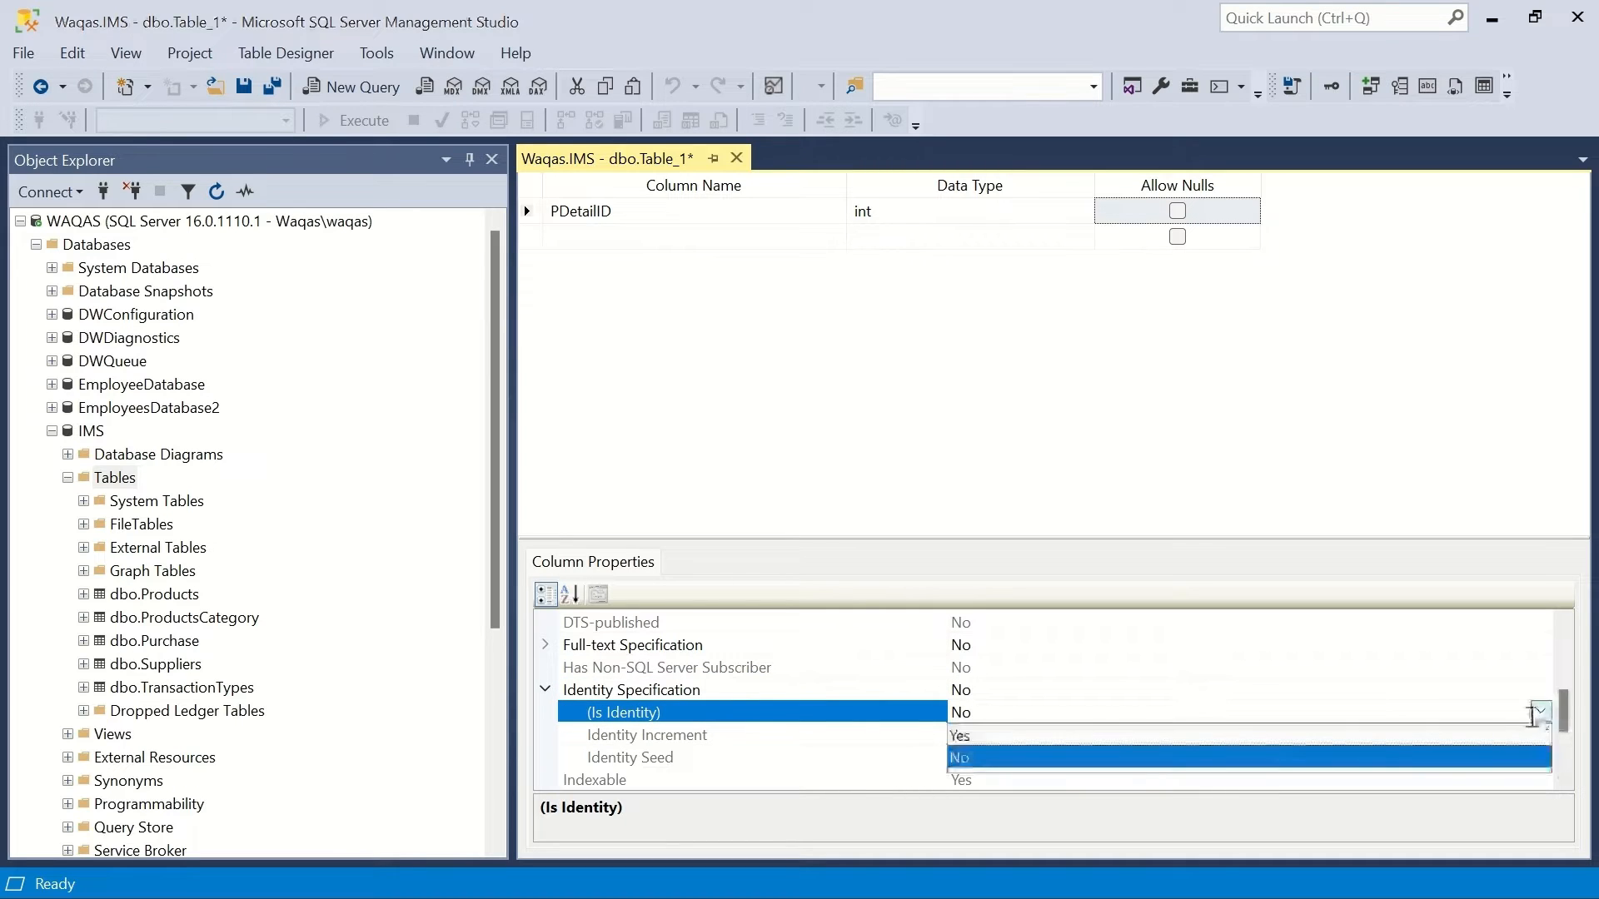
pyautogui.click(1502, 737)
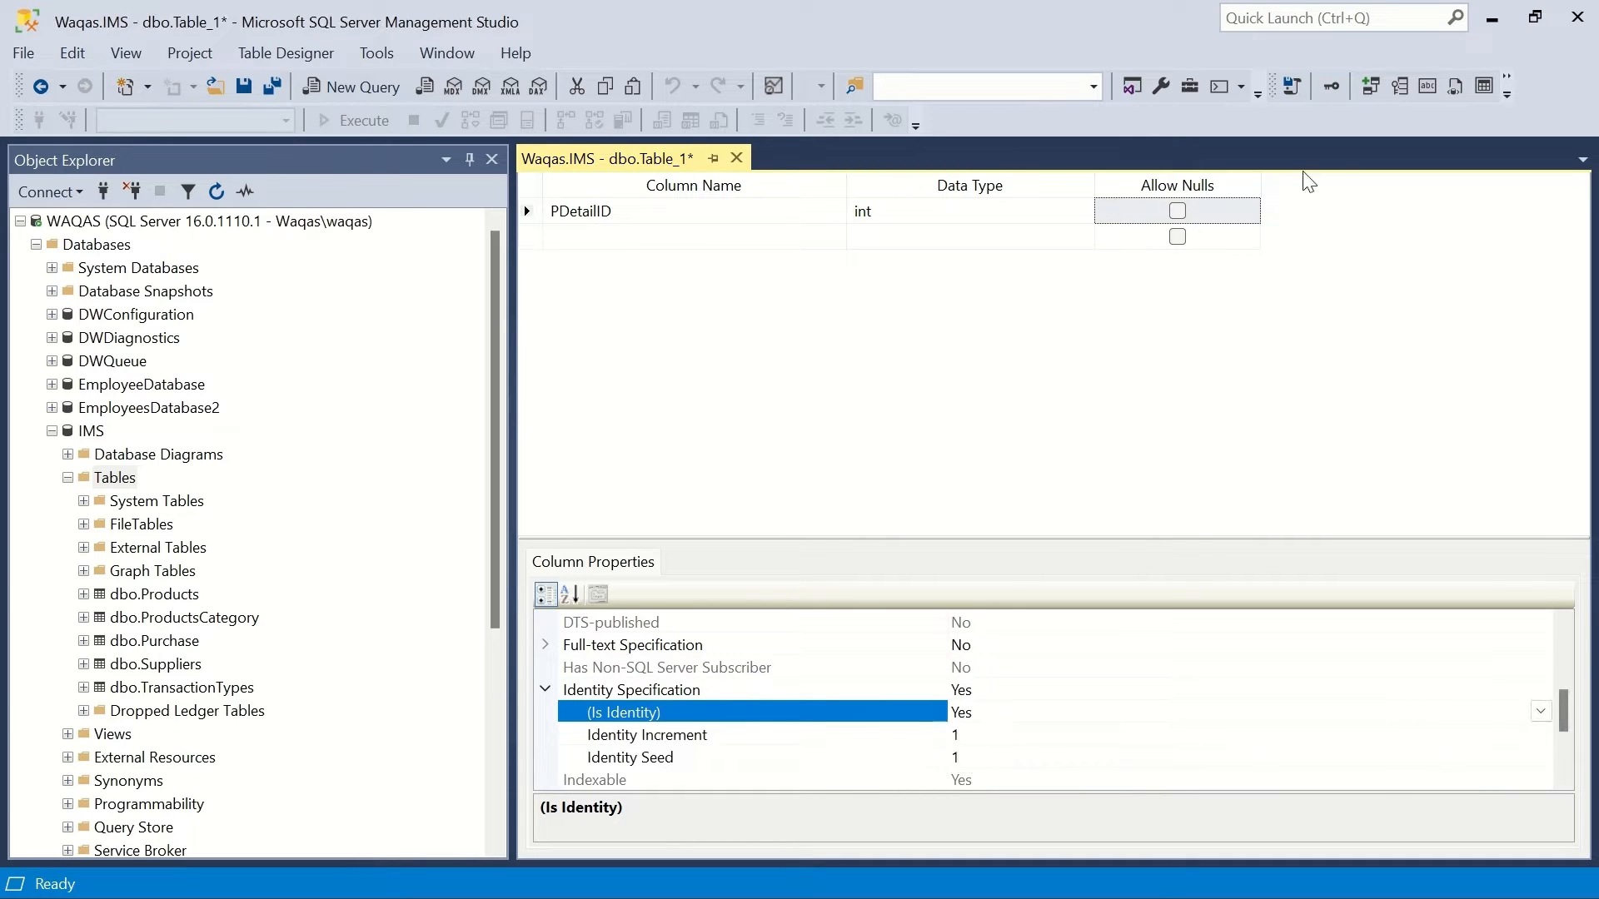
pyautogui.click(721, 215)
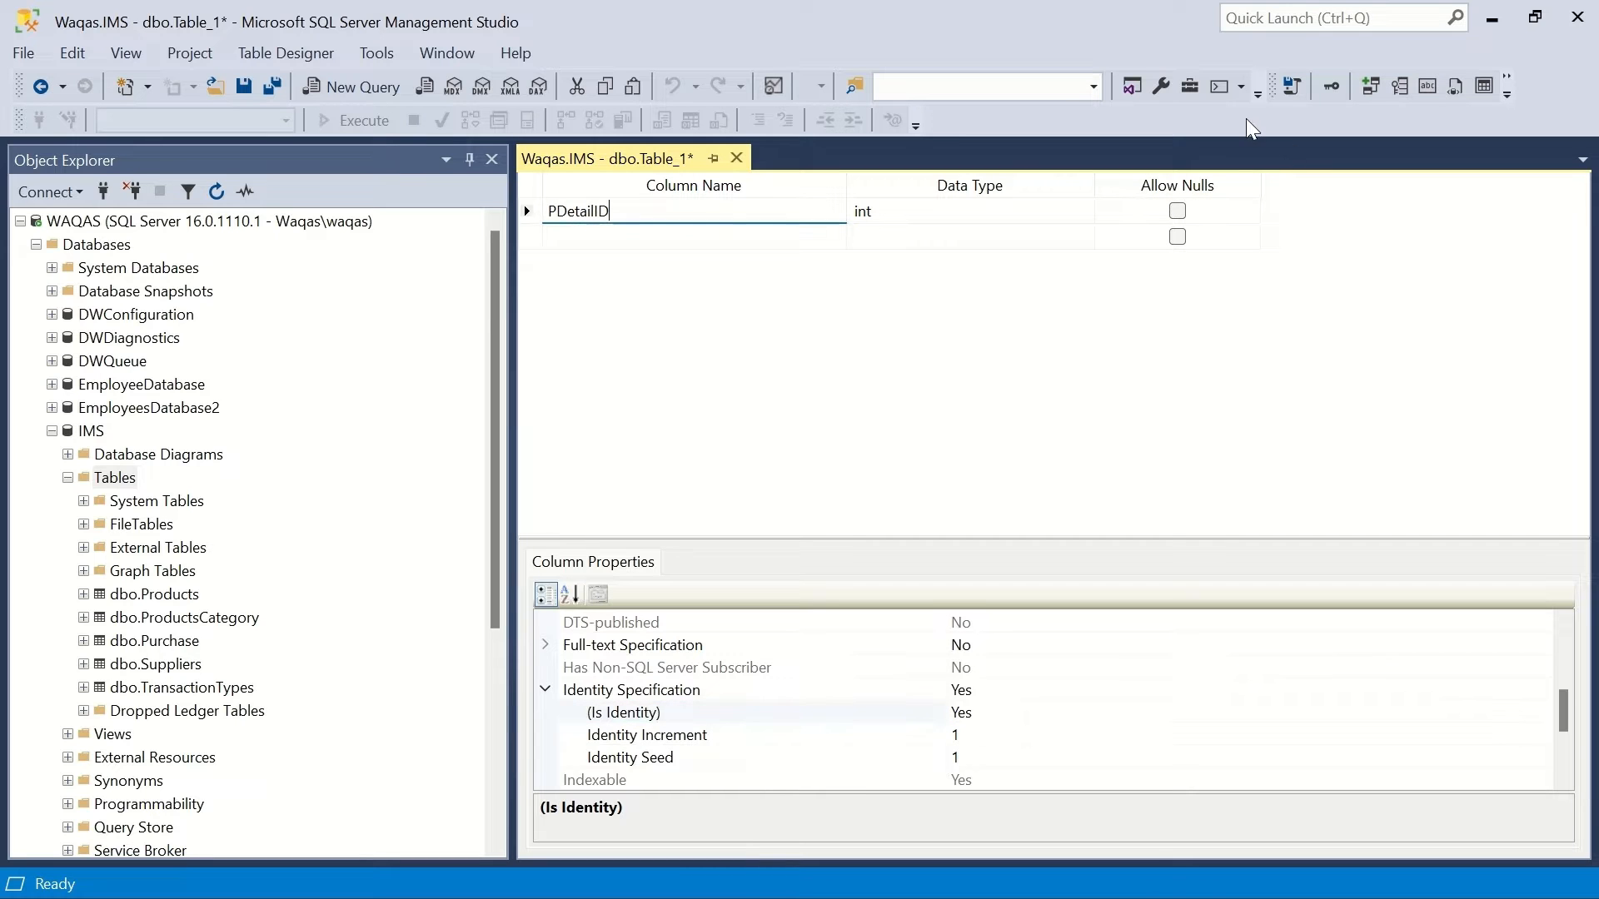
pyautogui.click(1332, 86)
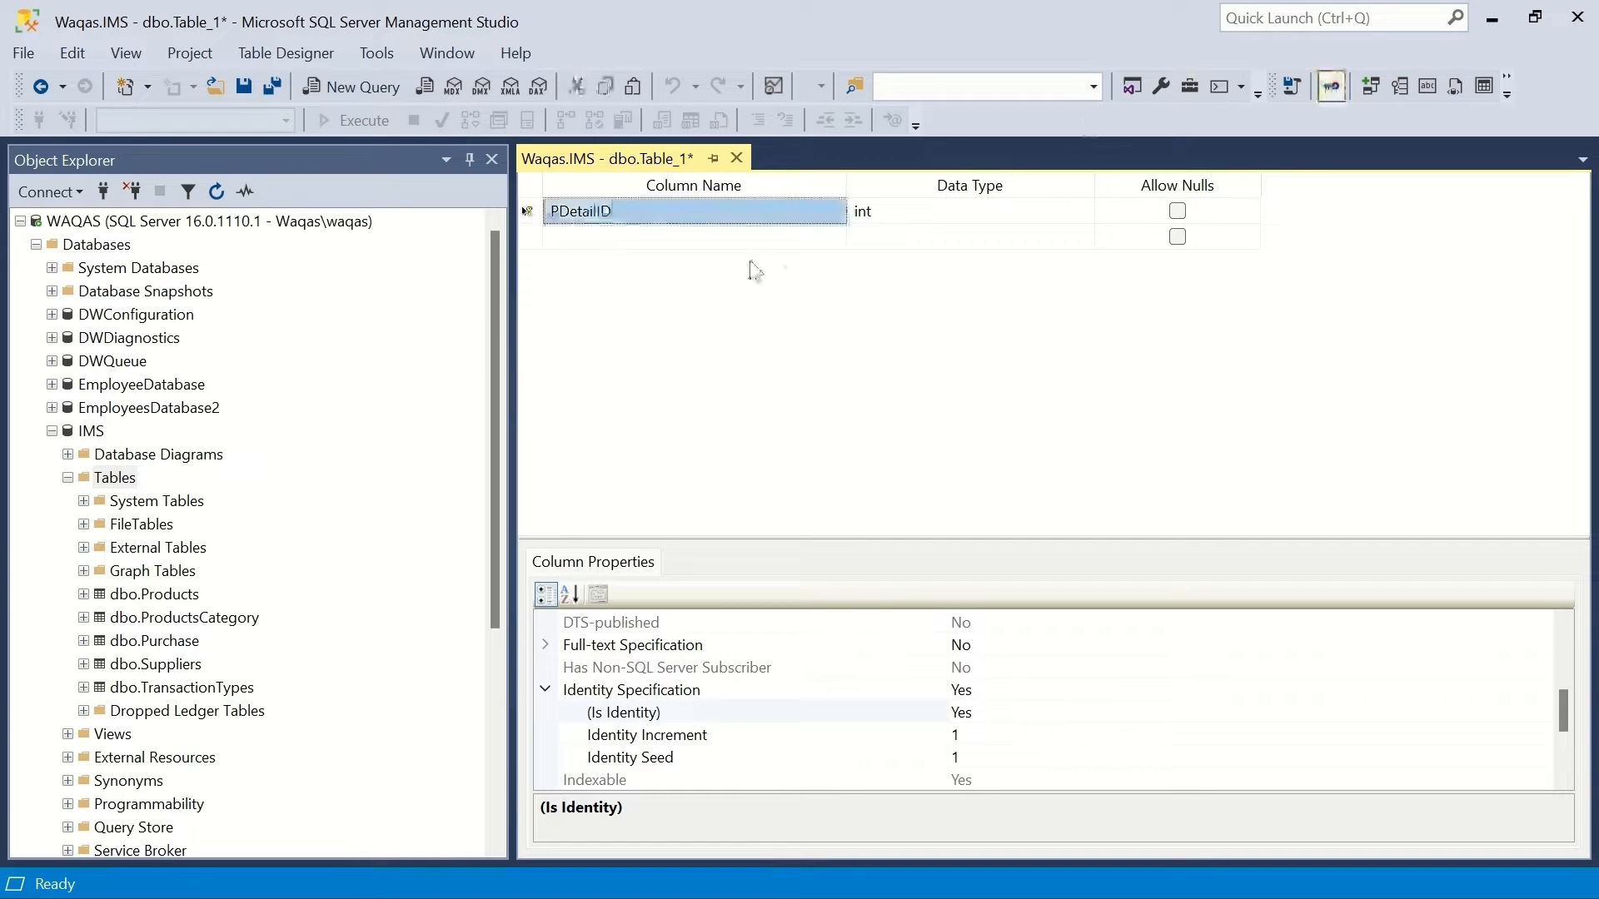
# Copy PurchaseID from Google Sheets into the table's second column in SQL Server Management Studio, with type int and nulls disallowed.
pyautogui.click(675, 238)
pyautogui.hotkey('alt', 'Tab')
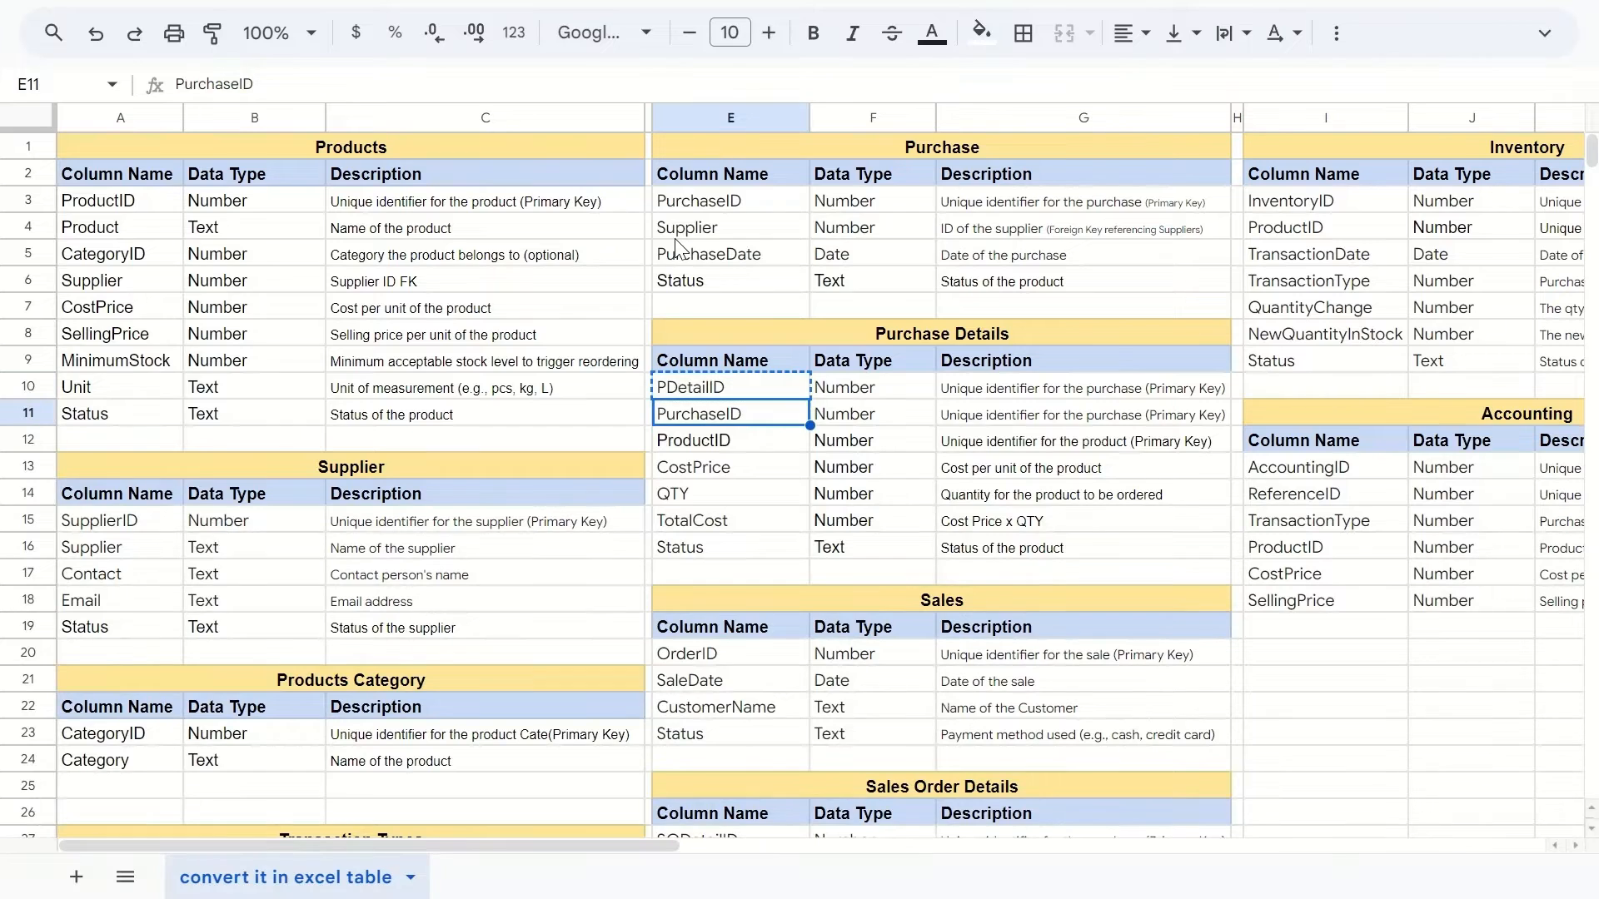
pyautogui.hotkey('ctrl', 'c')
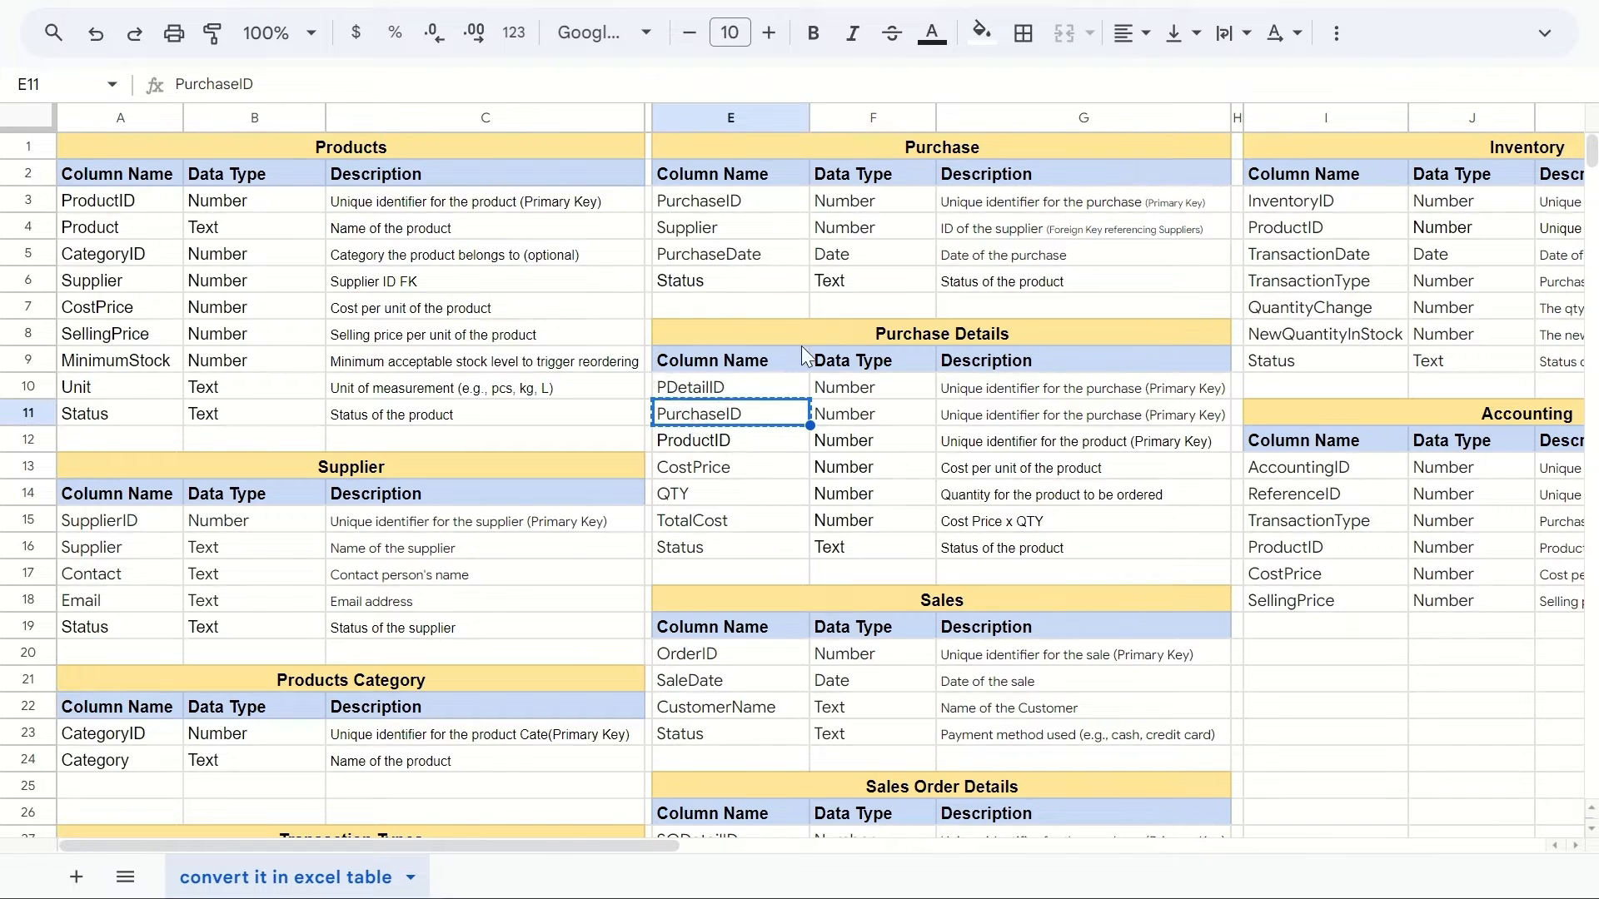
pyautogui.hotkey('alt', 'Tab')
pyautogui.hotkey('ctrl', 'v')
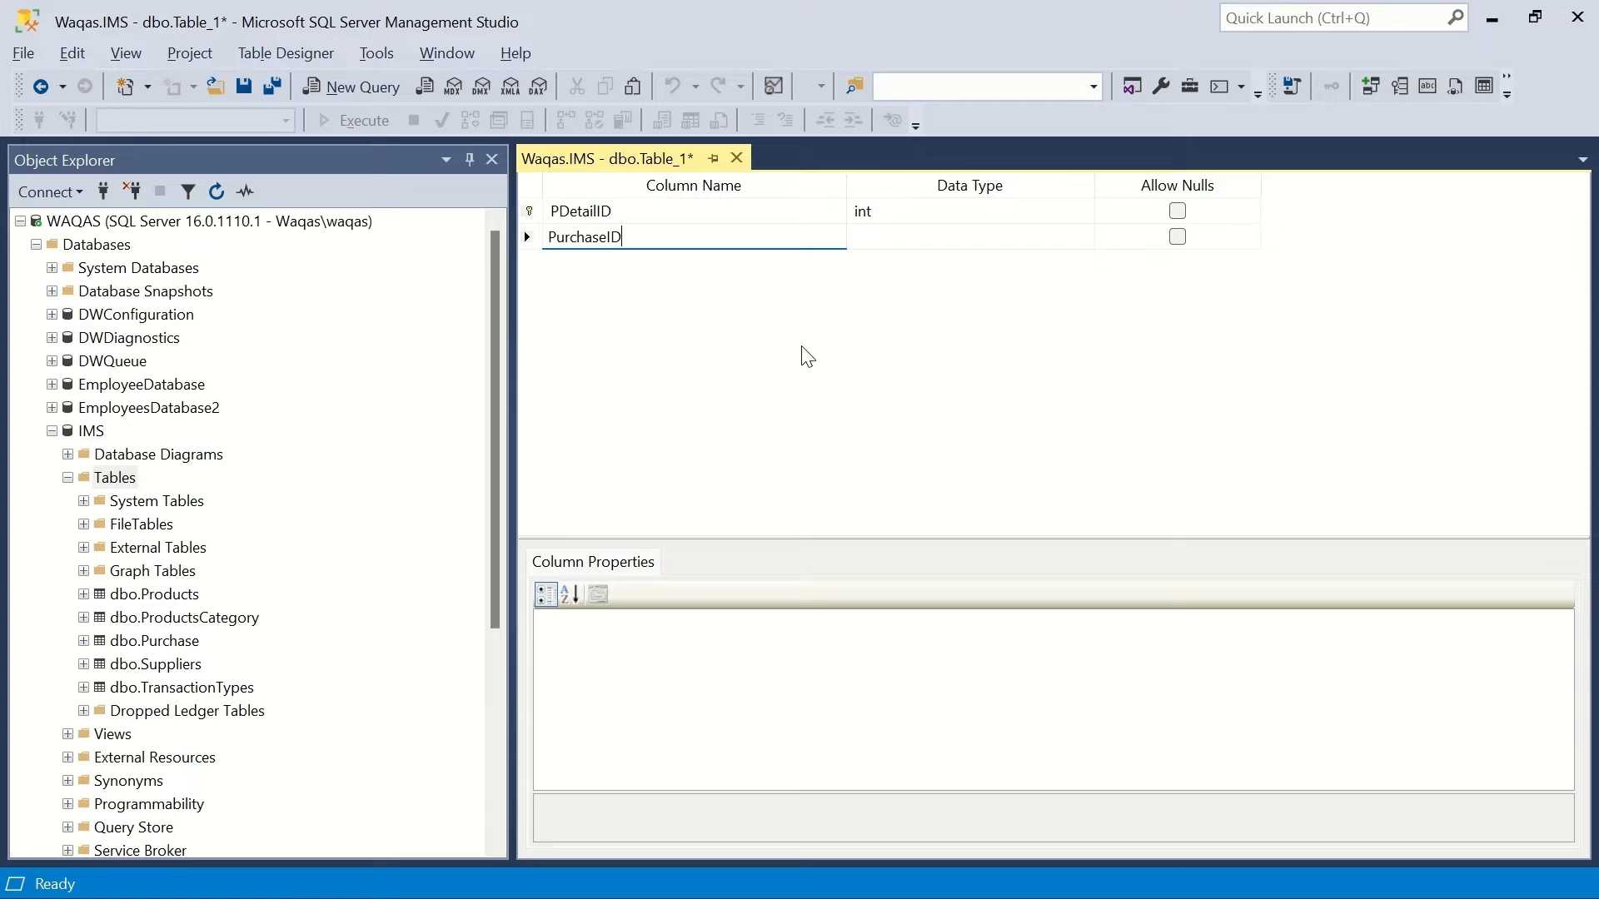
pyautogui.press('Tab')
pyautogui.write('int')
pyautogui.press('Tab')
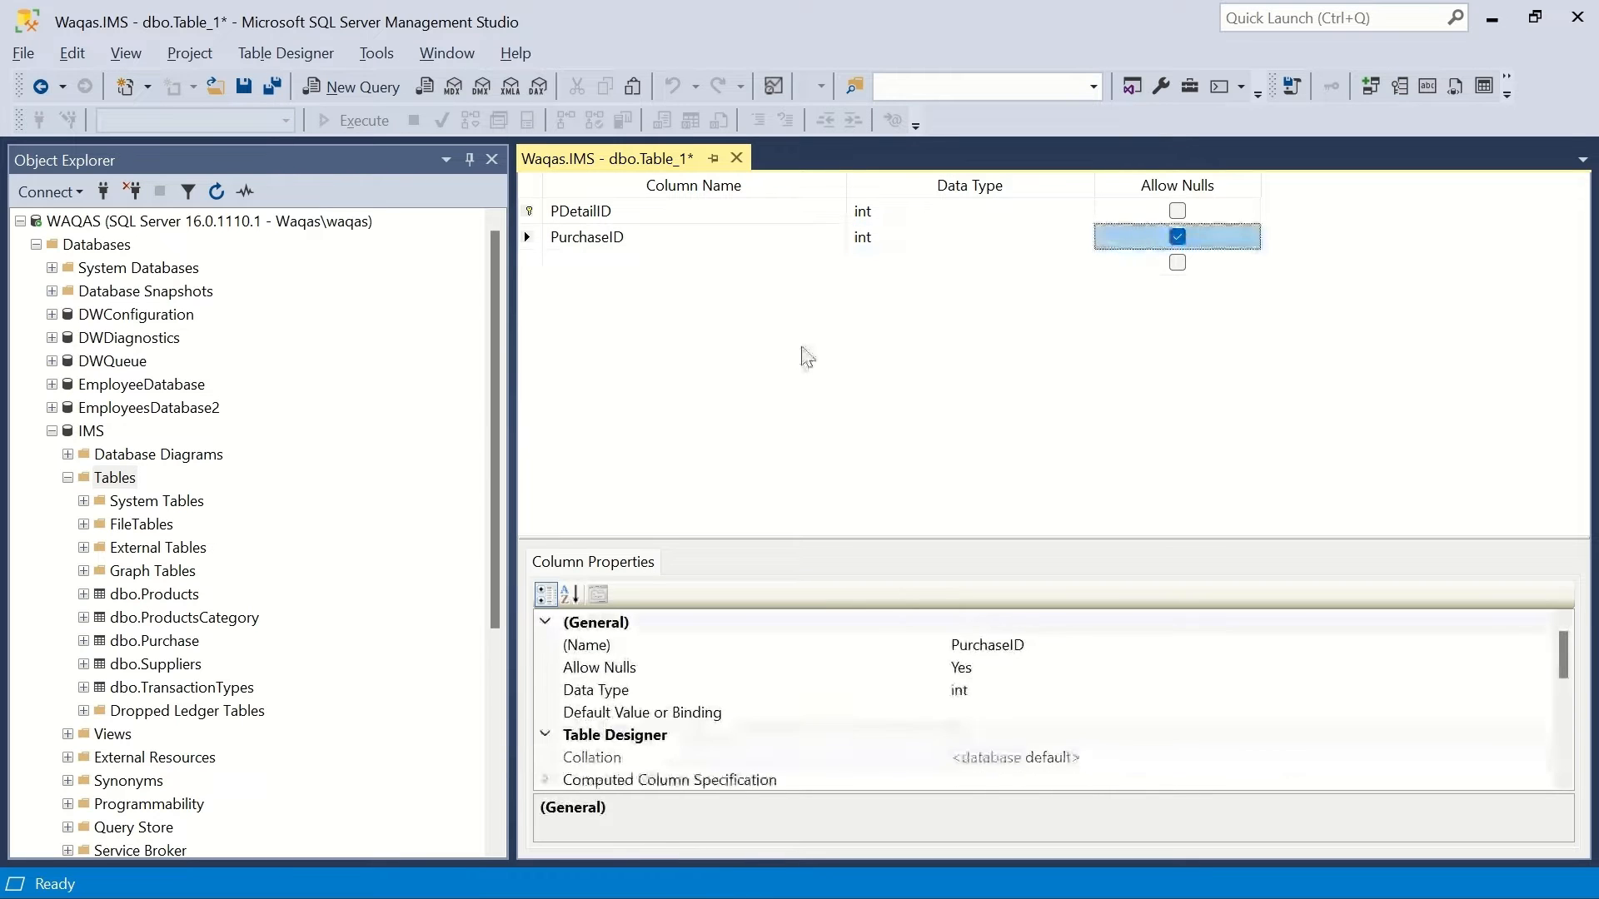
# Copy ProductID from Google Sheets into the table's third column in SQL Server Management Studio, with type int and nulls disallowed.
pyautogui.hotkey('alt', 'Tab')
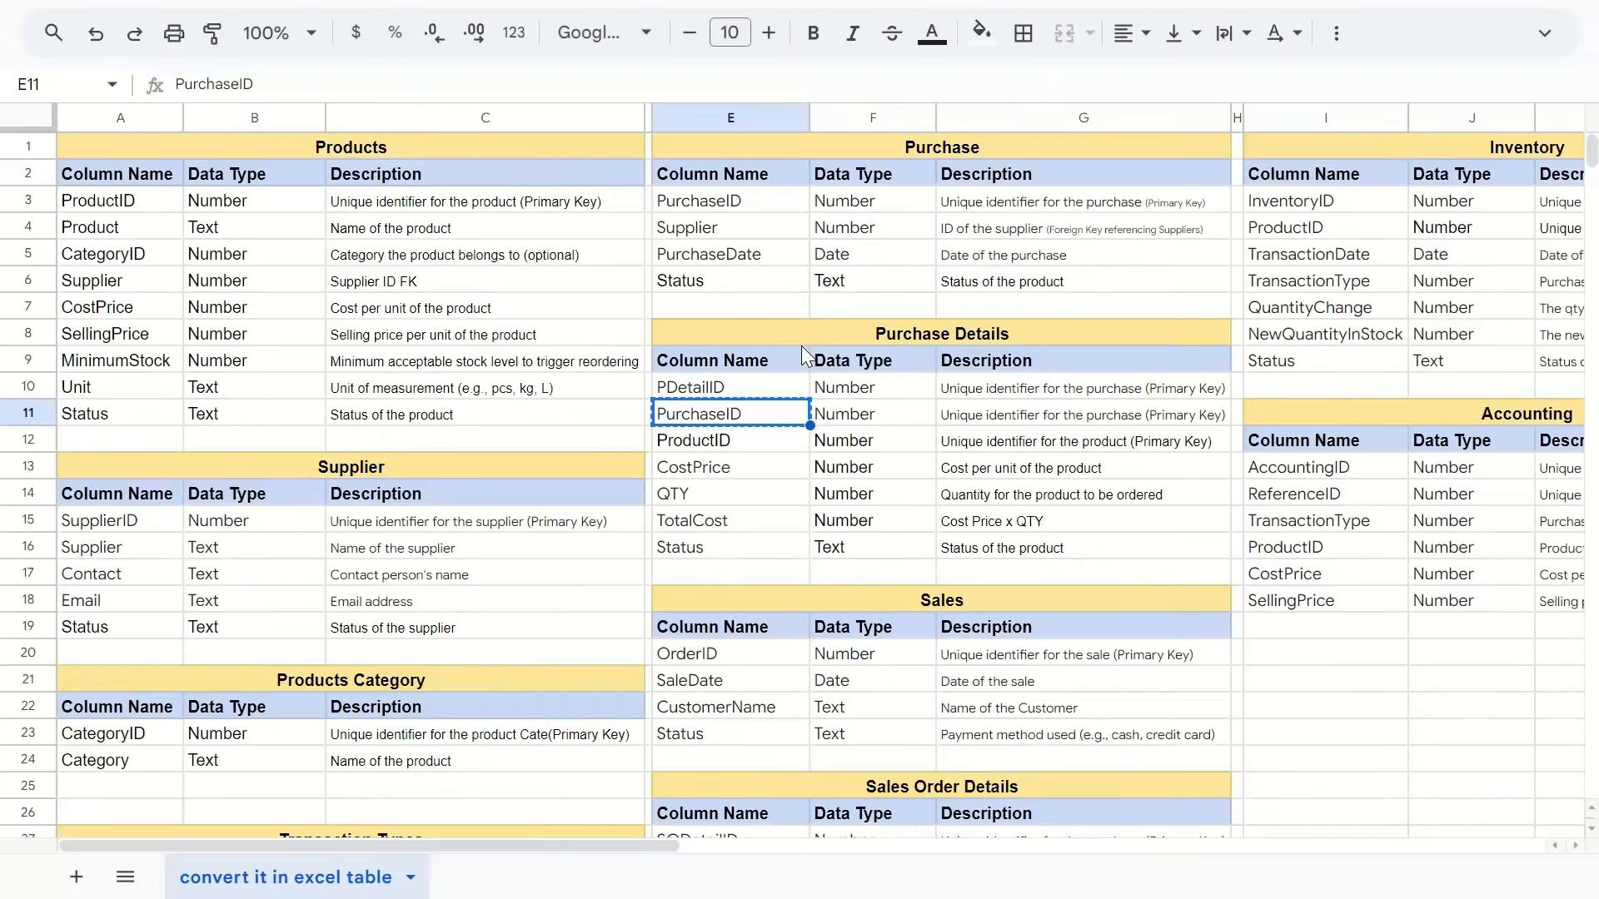
pyautogui.press('Down')
pyautogui.hotkey('ctrl', 'c')
pyautogui.hotkey('alt', 'Tab')
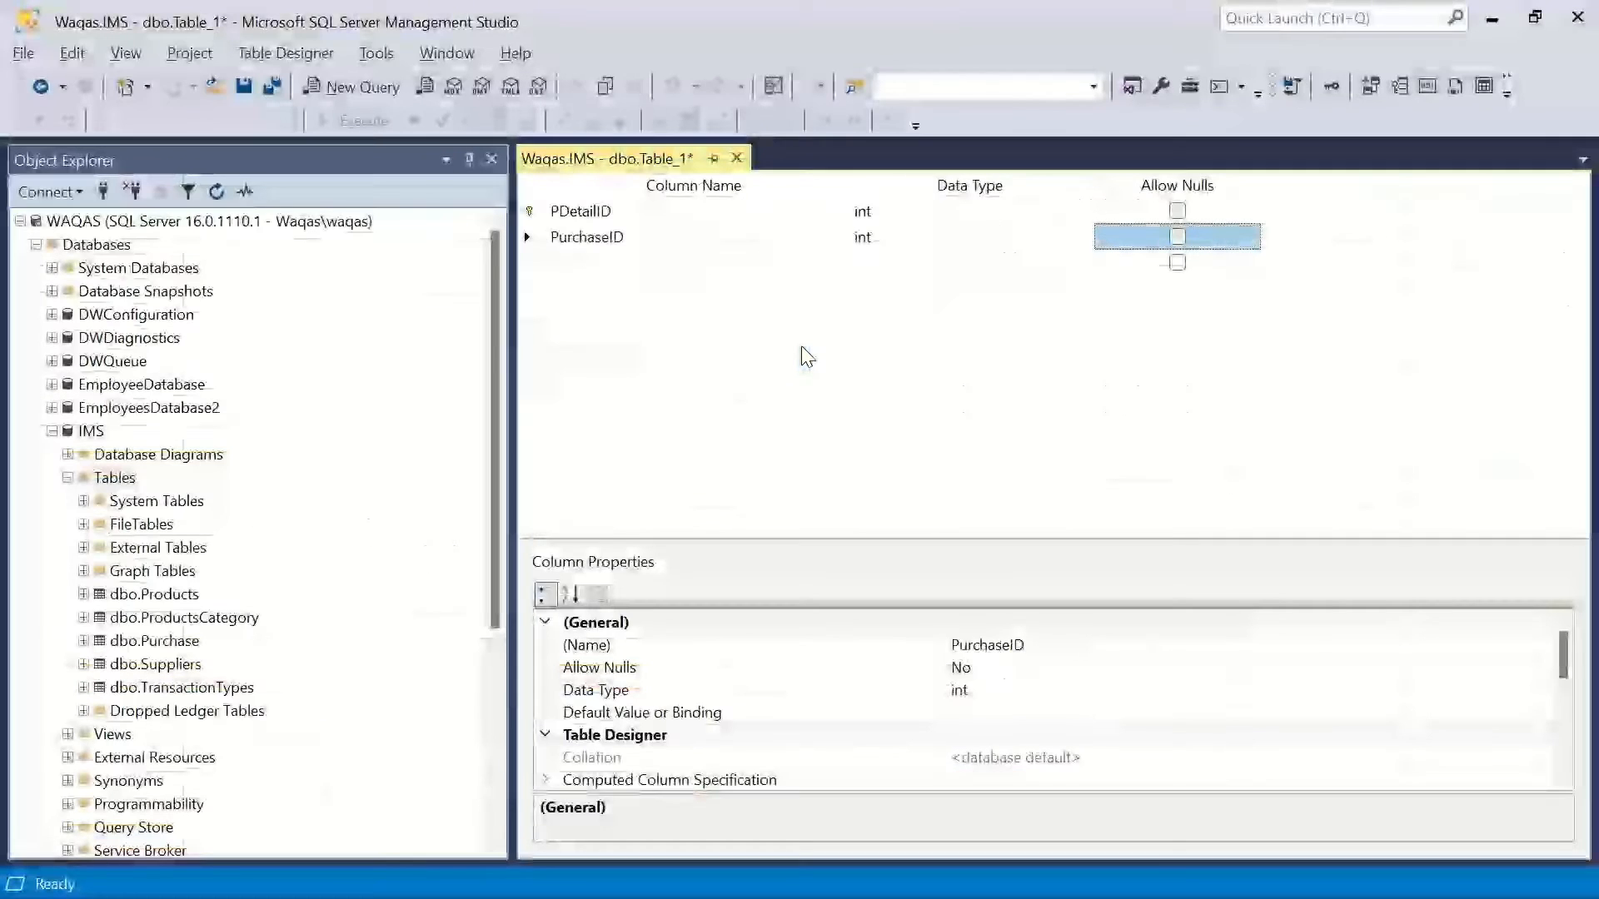
pyautogui.click(639, 260)
pyautogui.hotkey('ctrl', 'v')
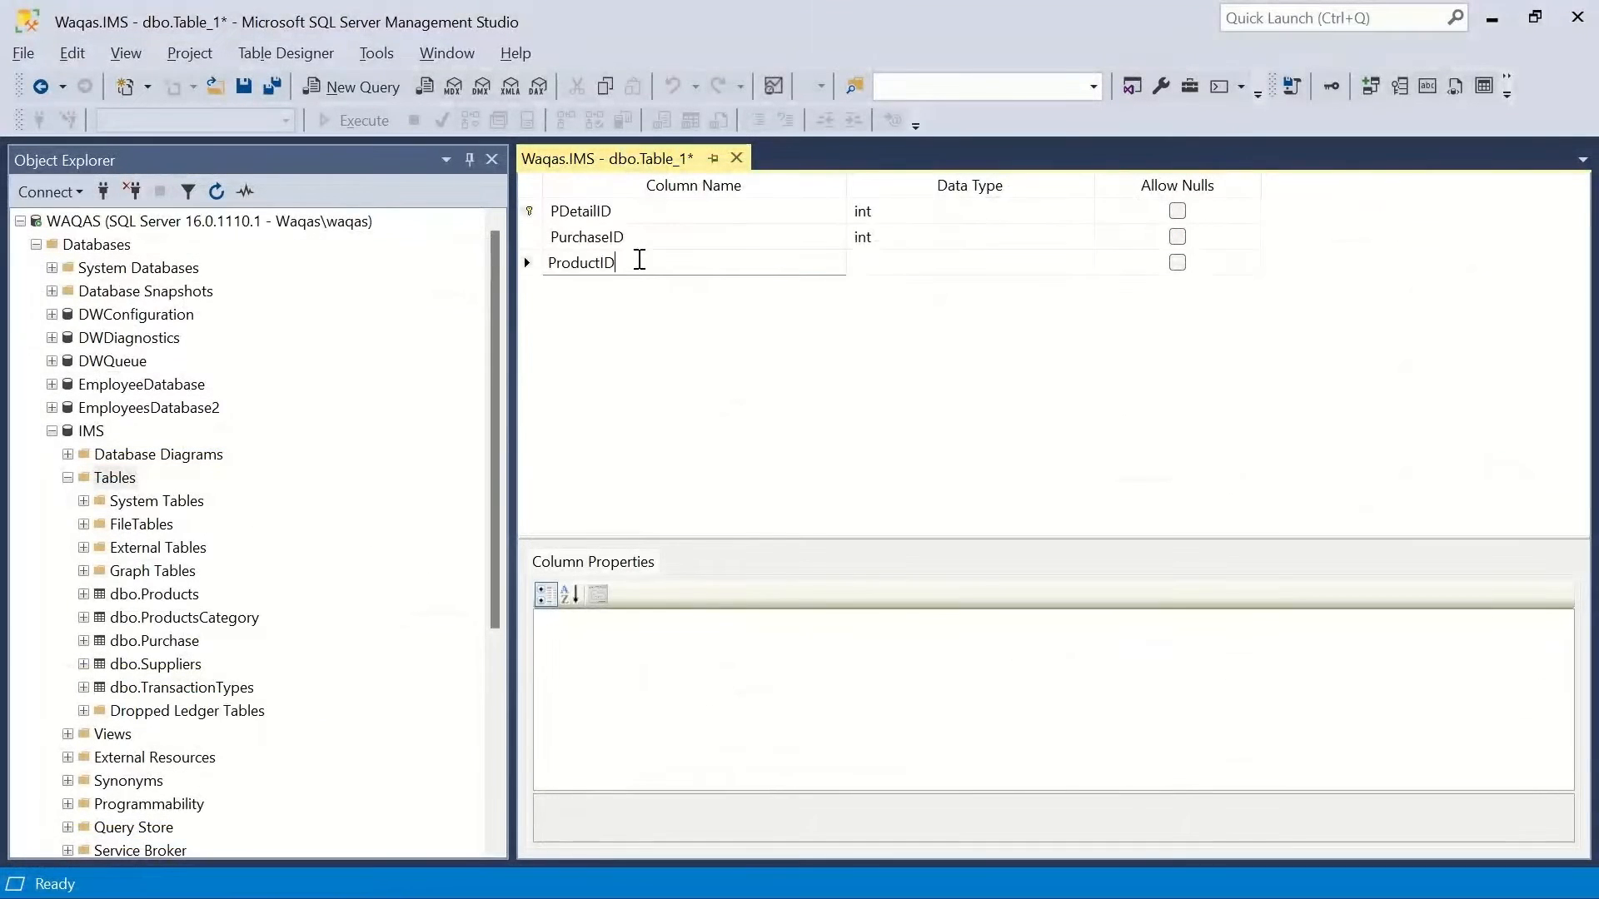
pyautogui.press('Tab')
pyautogui.write('in')
pyautogui.press('Tab')
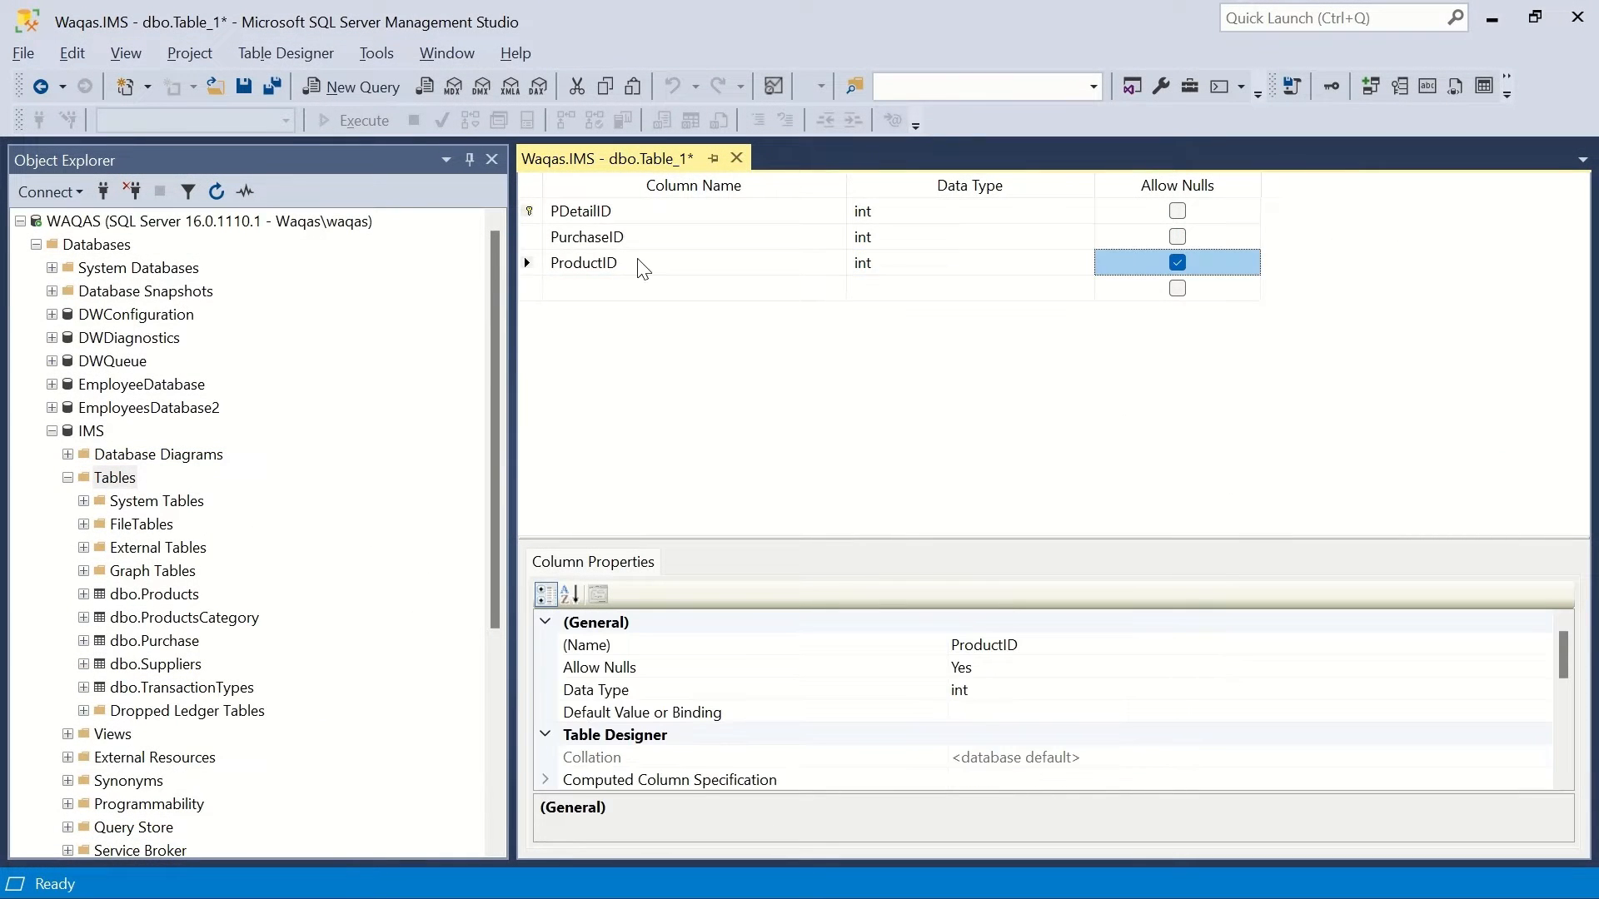
pyautogui.press('space')
pyautogui.press('Tab')
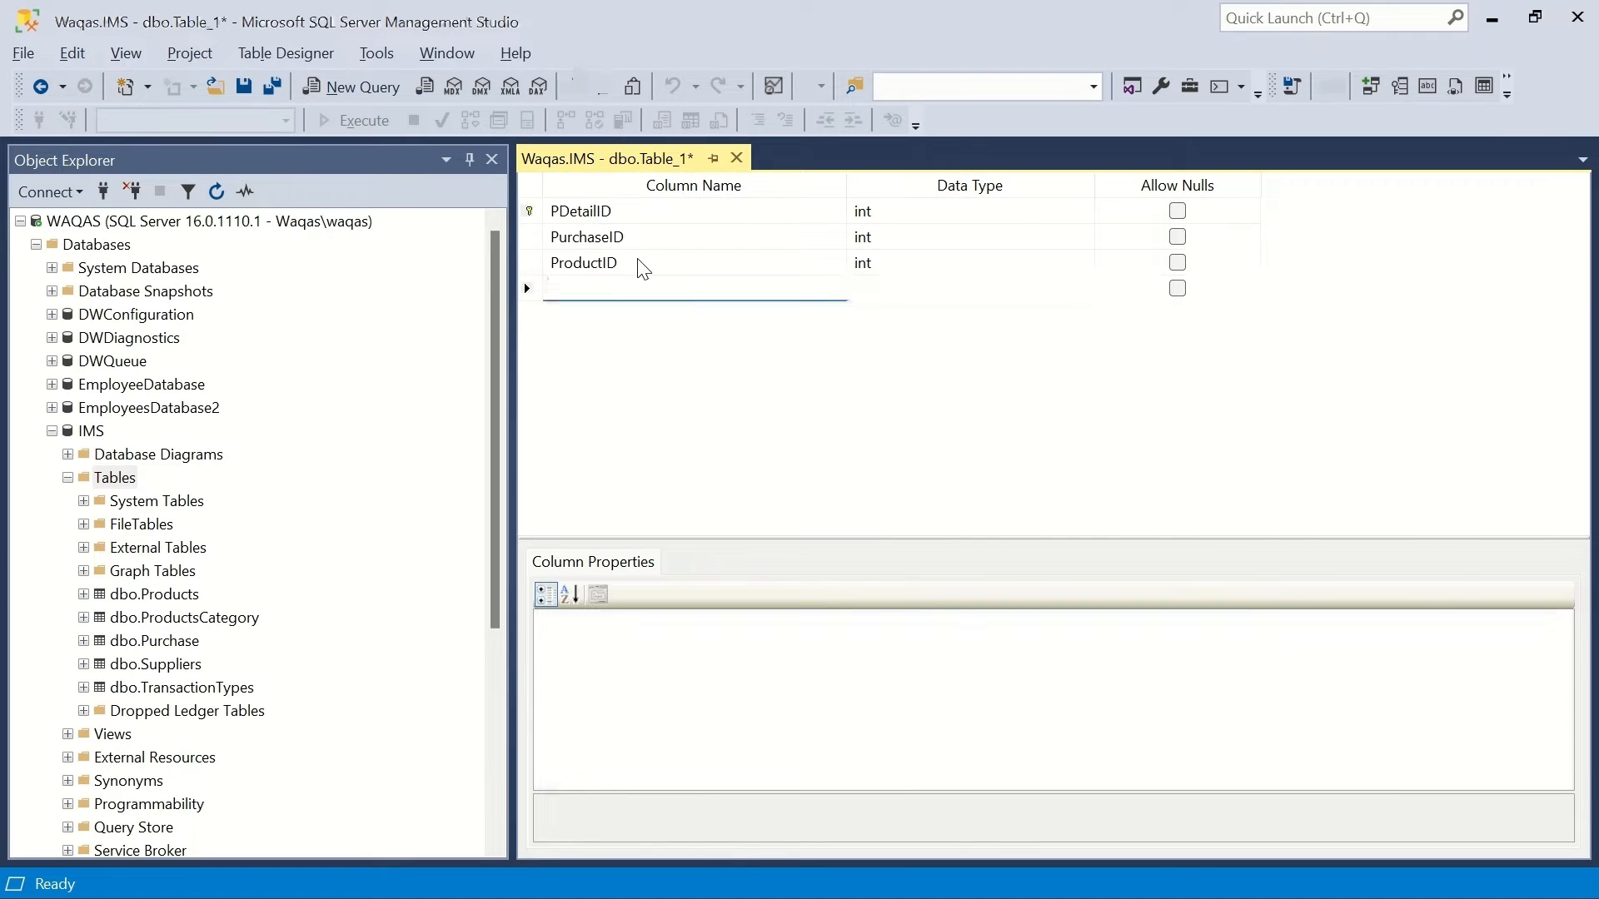
# Copy CostPrice from Google Sheets into the table's fourth column in SQL Server Management Studio, with type int and nulls disallowed.
pyautogui.hotkey('alt', 'Tab')
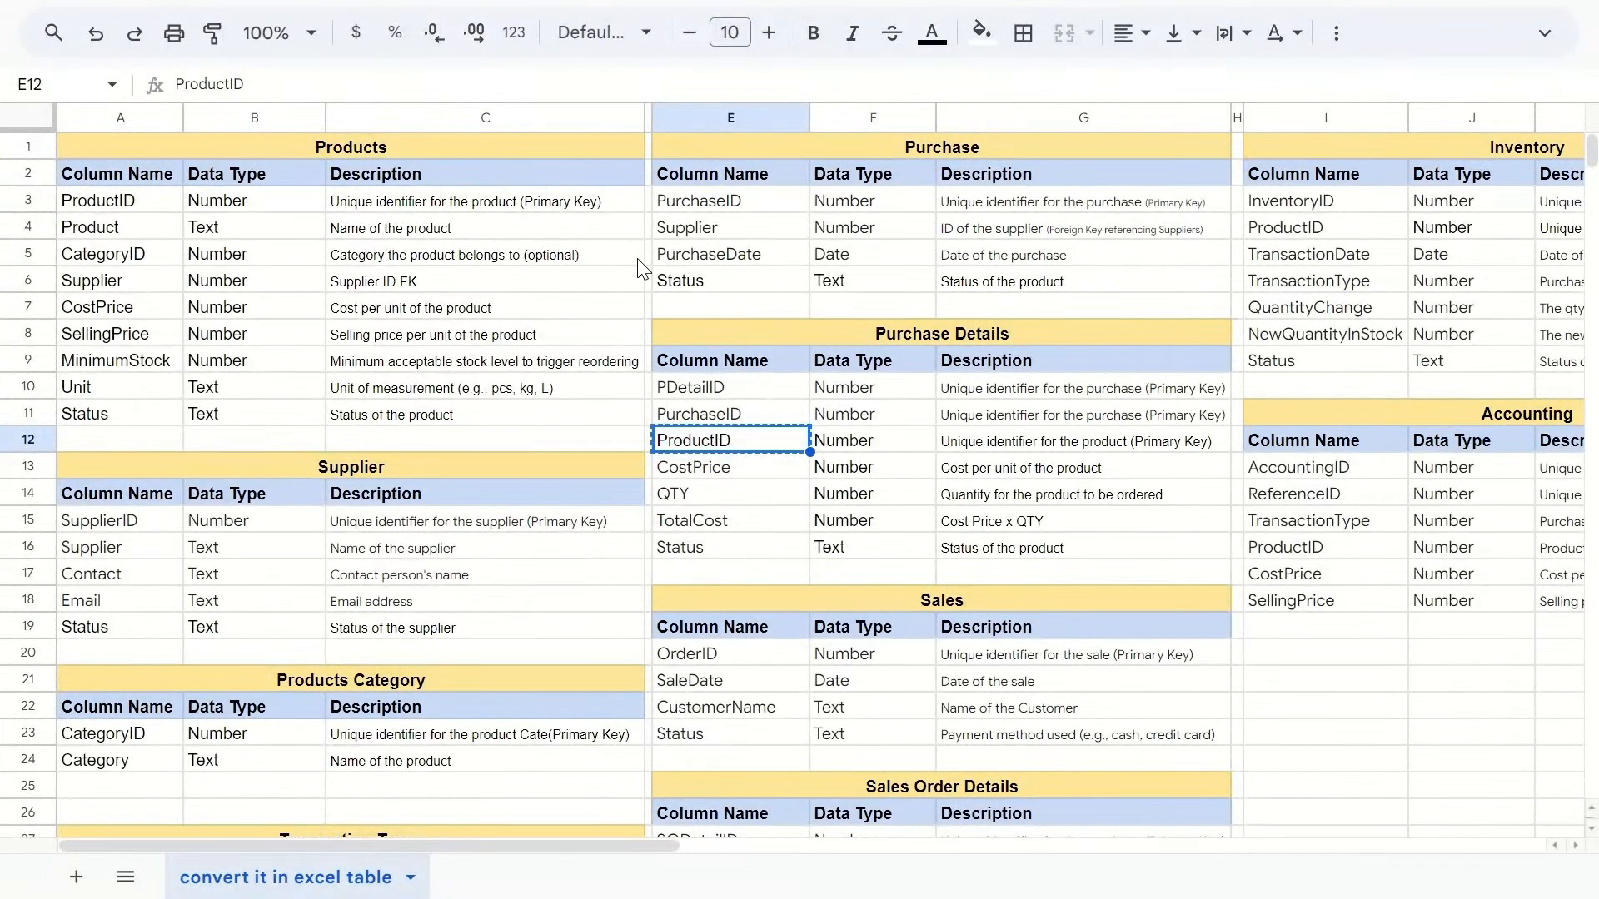
pyautogui.press('Down')
pyautogui.hotkey('ctrl', 'c')
pyautogui.hotkey('alt', 'Tab')
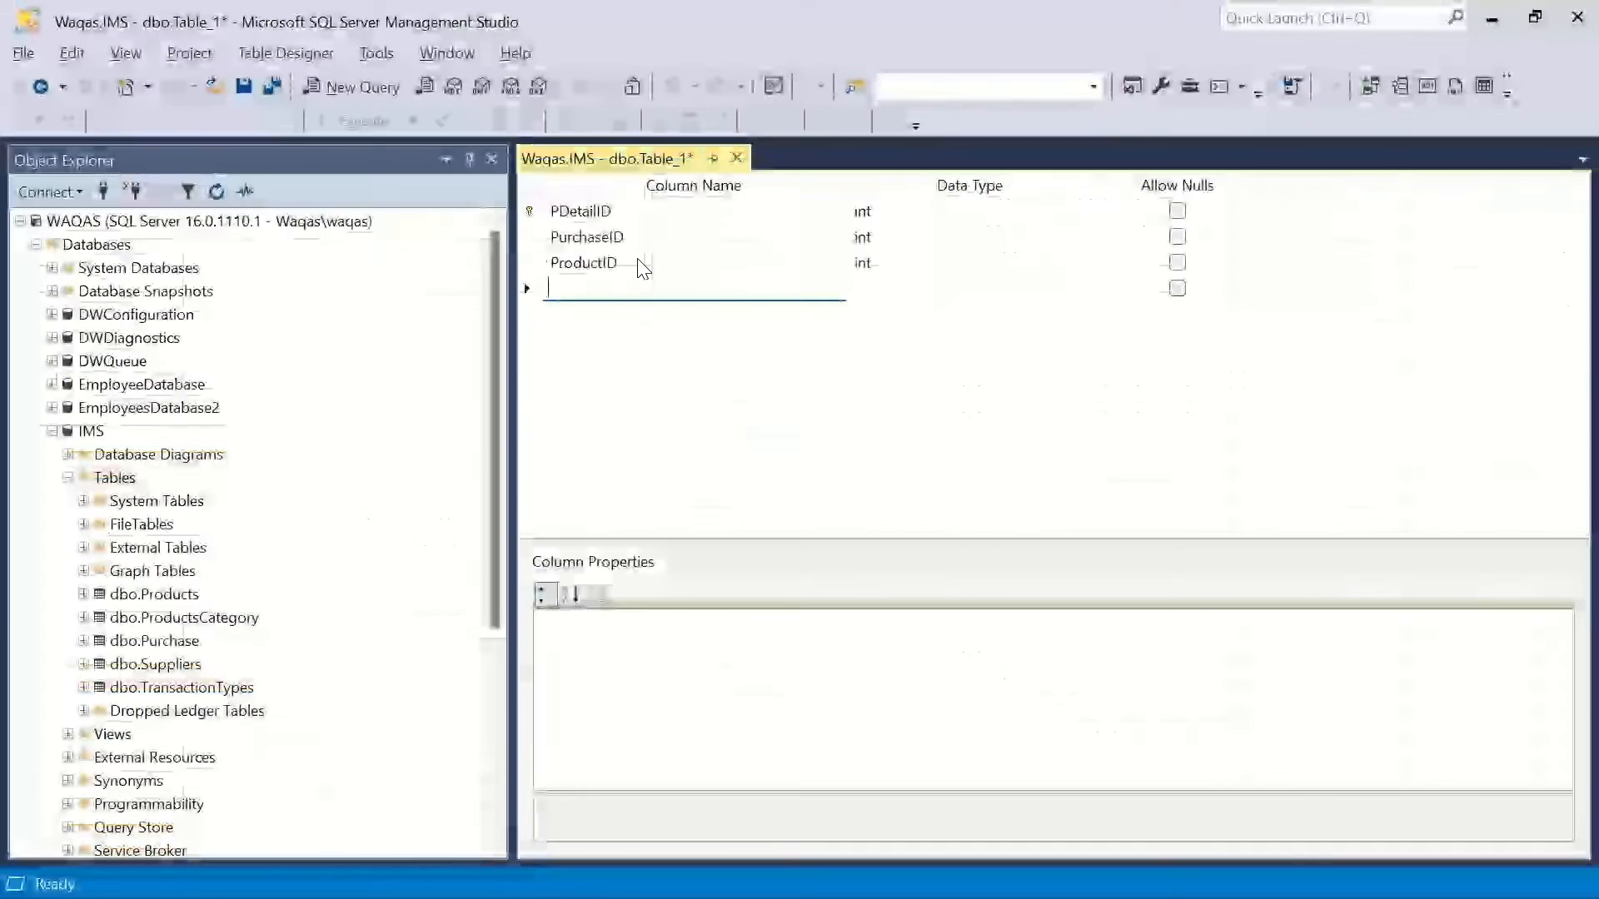
pyautogui.hotkey('ctrl', 'v')
pyautogui.press('Tab')
pyautogui.write('int')
pyautogui.press('Tab')
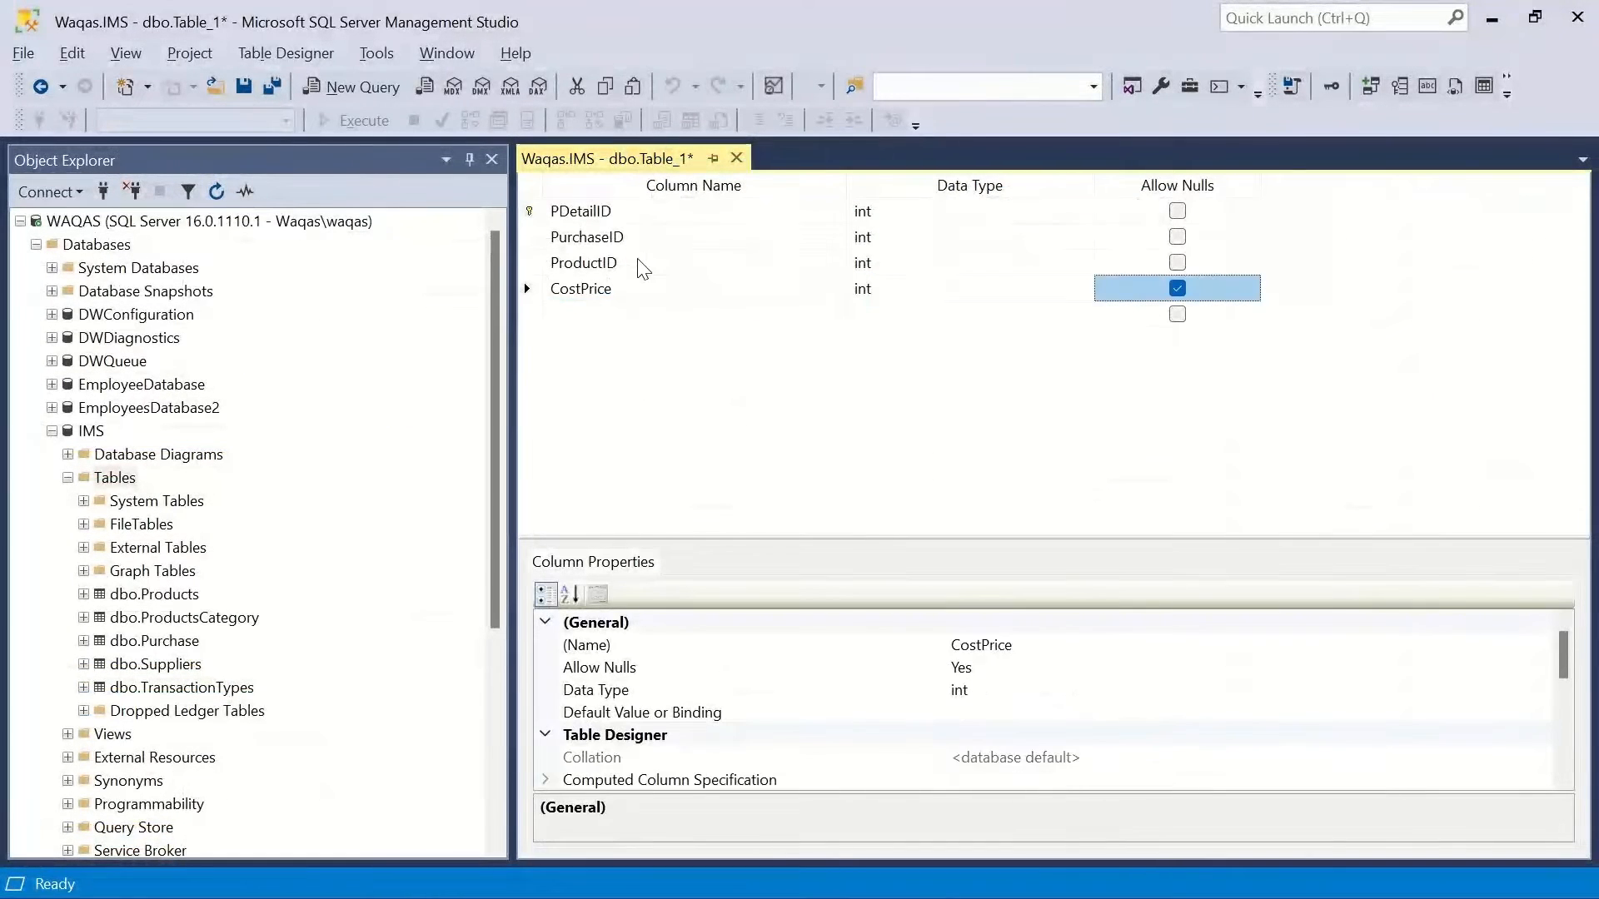
pyautogui.press('space')
pyautogui.press('Tab')
# Copy QTY from Google Sheets into the table's fifth column in SQL Server Management Studio, with type int and nulls disallowed.
pyautogui.hotkey('alt', 'Tab')
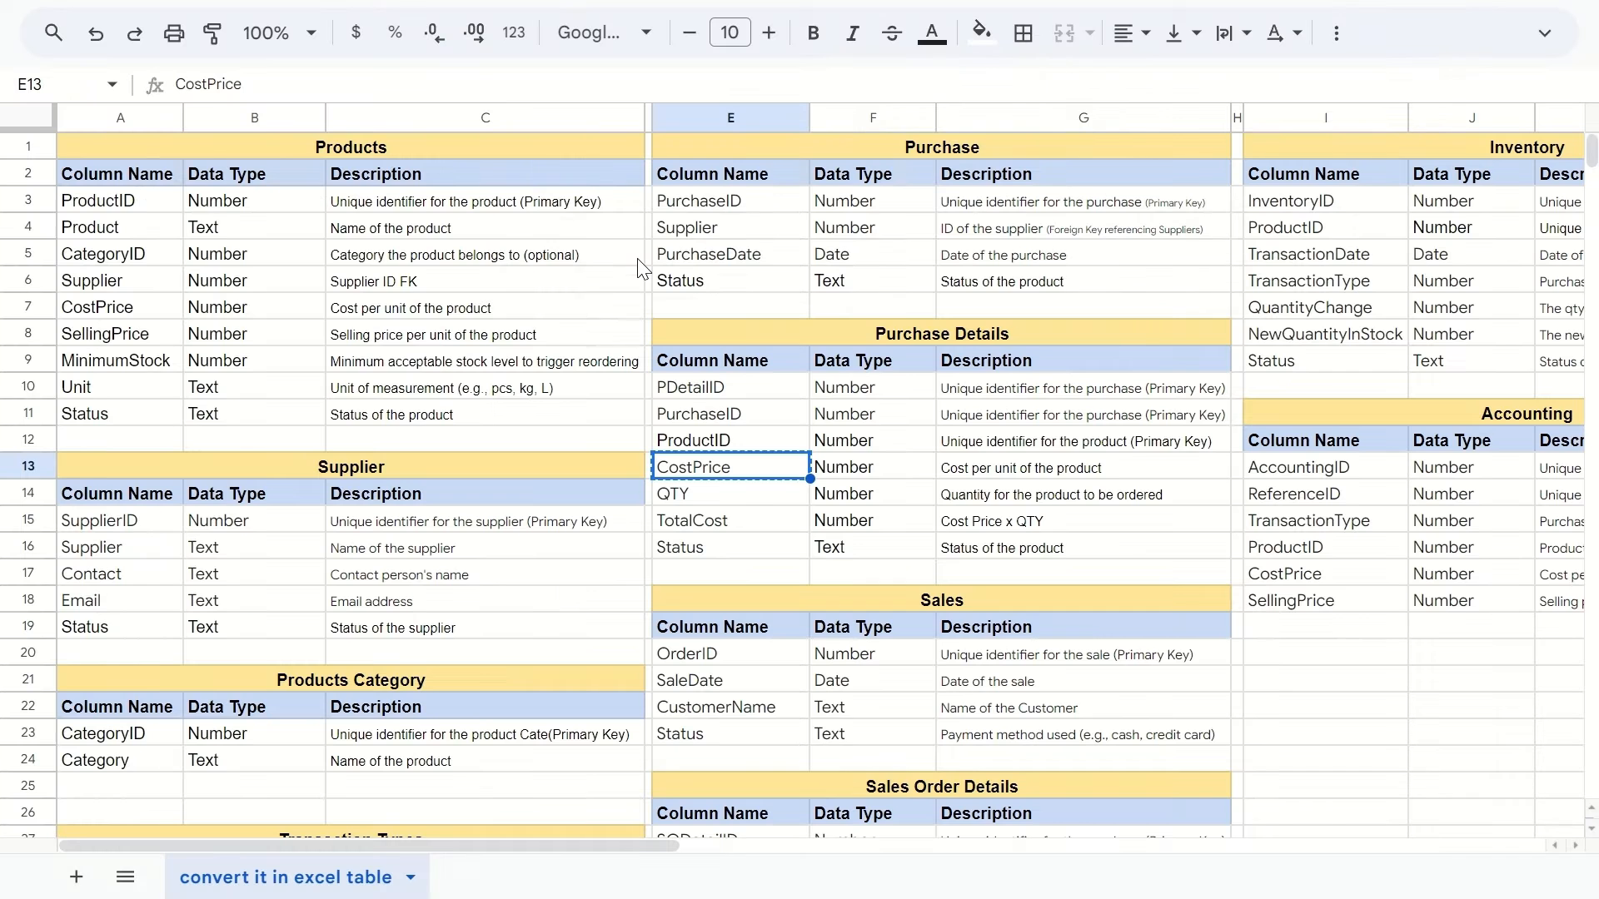
pyautogui.press('Down')
pyautogui.hotkey('ctrl', 'c')
pyautogui.hotkey('alt', 'Tab')
pyautogui.hotkey('ctrl', 'v')
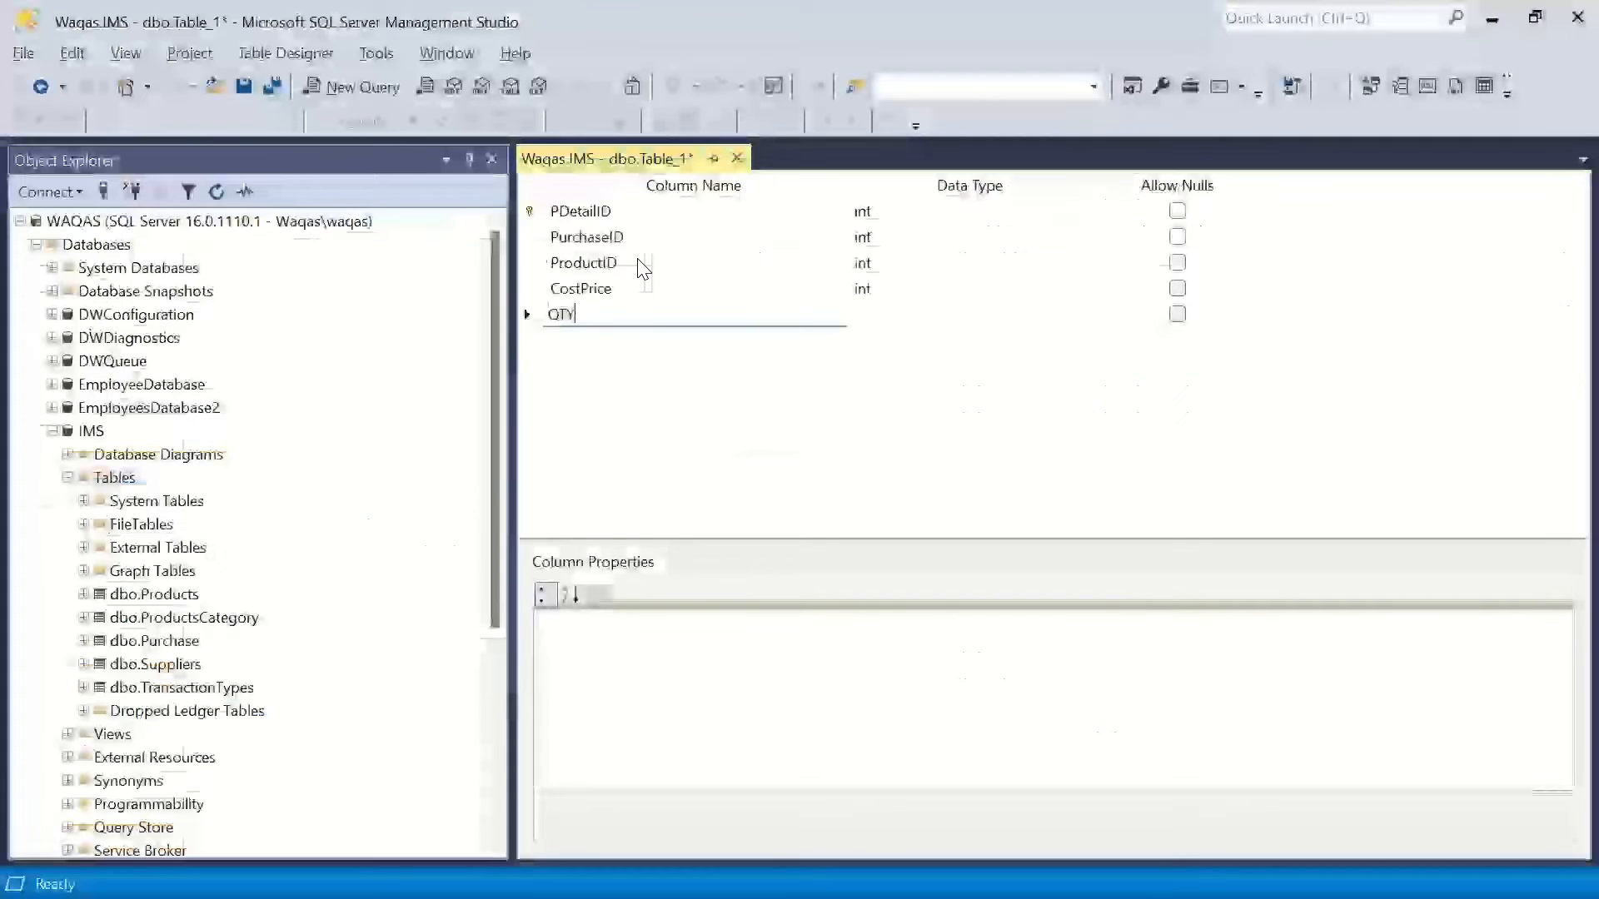
pyautogui.press('Tab')
pyautogui.write('int')
pyautogui.press('Tab')
pyautogui.press('space')
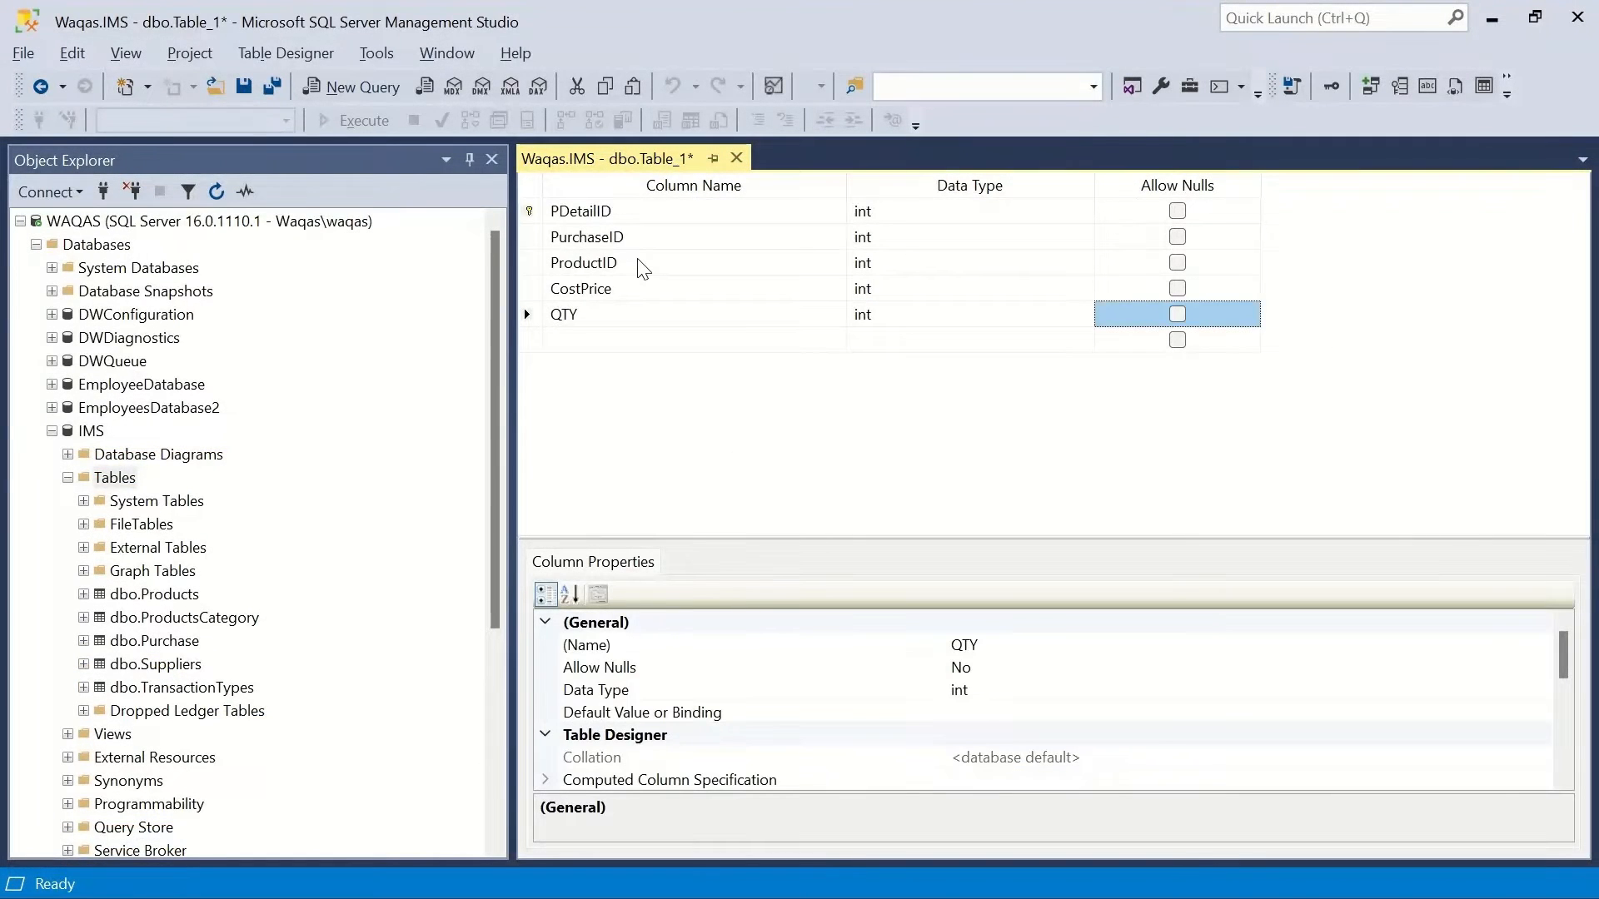
pyautogui.press('Tab')
# Copy TotalCost from Google Sheets into the table's sixth column in SQL Server Management Studio, with type int and nulls disallowed.
pyautogui.hotkey('alt', 'Tab')
pyautogui.press('Down')
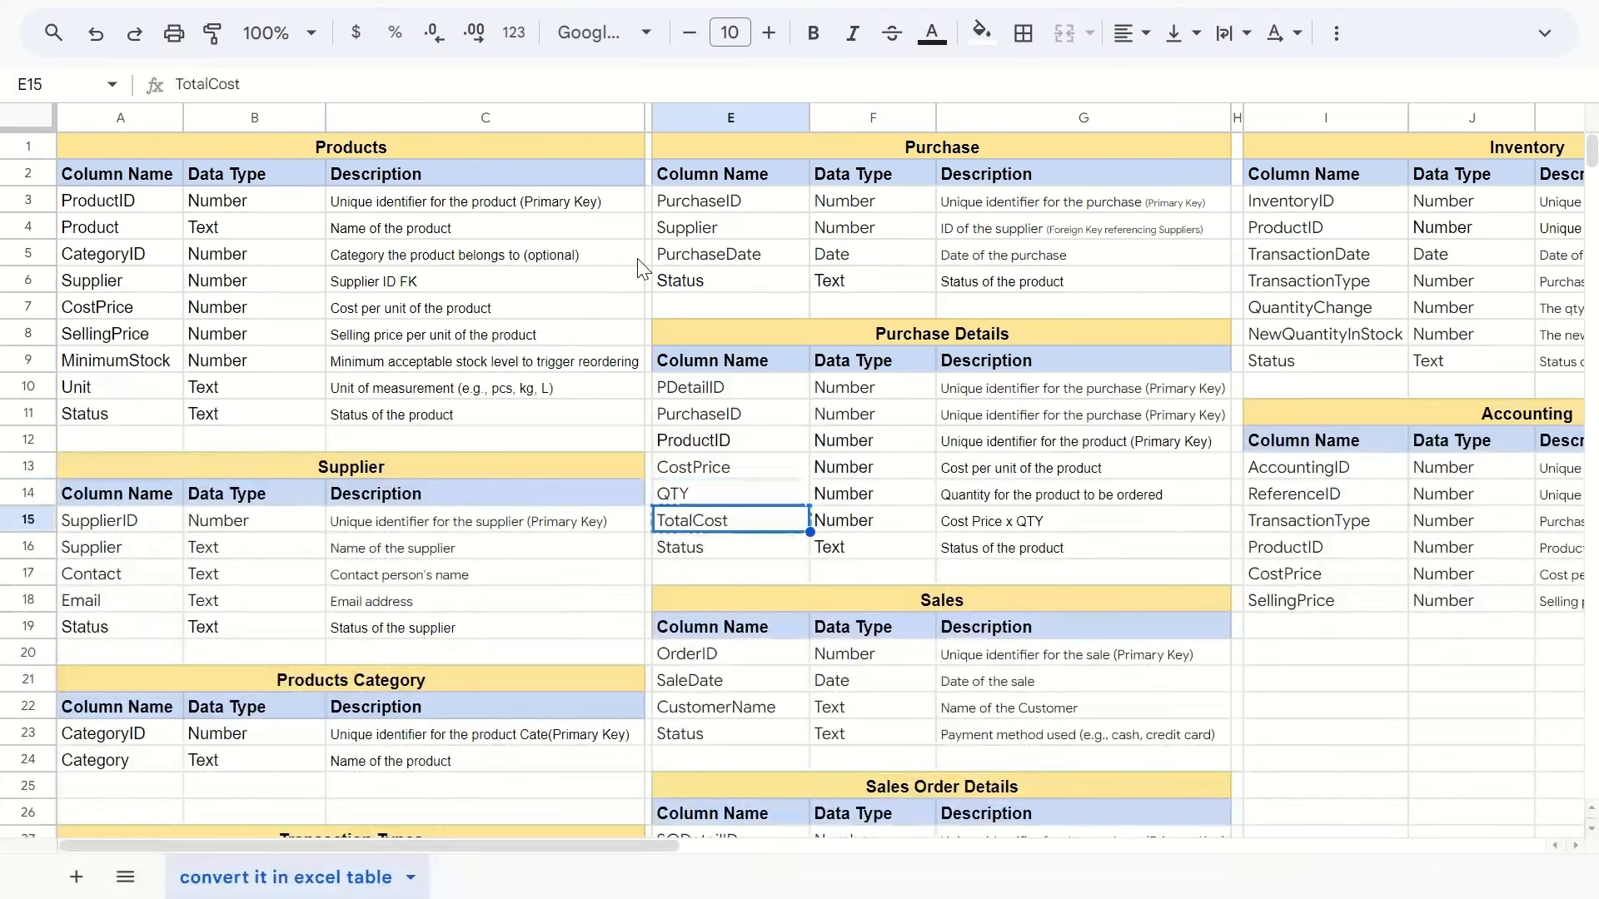
pyautogui.hotkey('ctrl', 'c')
pyautogui.hotkey('alt', 'Tab')
pyautogui.hotkey('ctrl', 'v')
pyautogui.press('Tab')
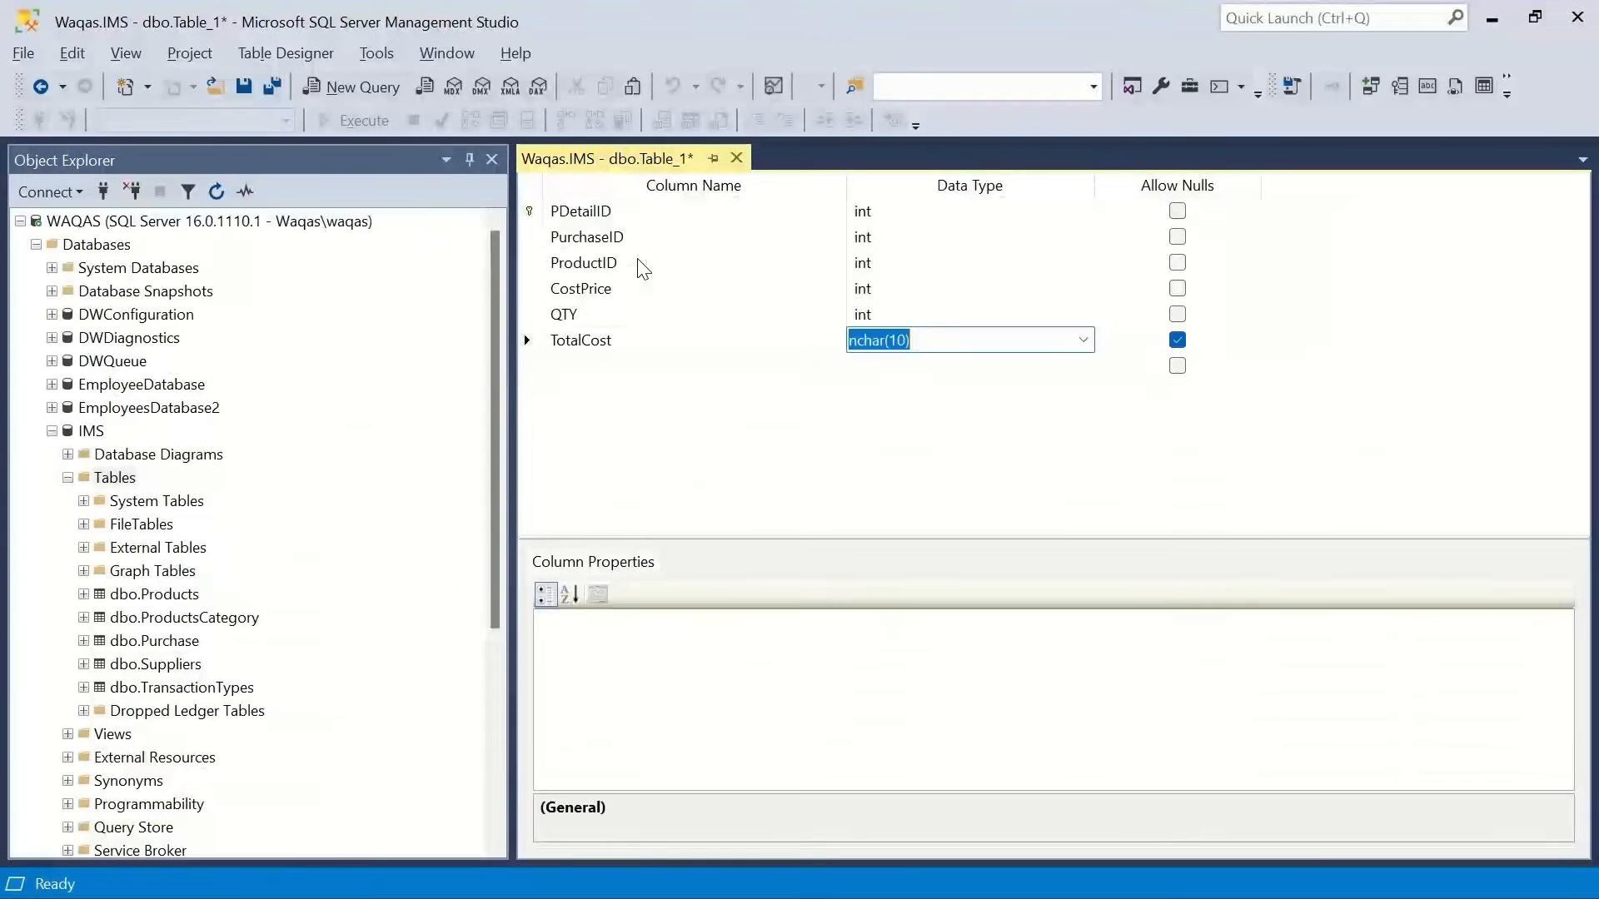
pyautogui.write('int')
pyautogui.press('Tab')
pyautogui.press('space')
pyautogui.press('Down')
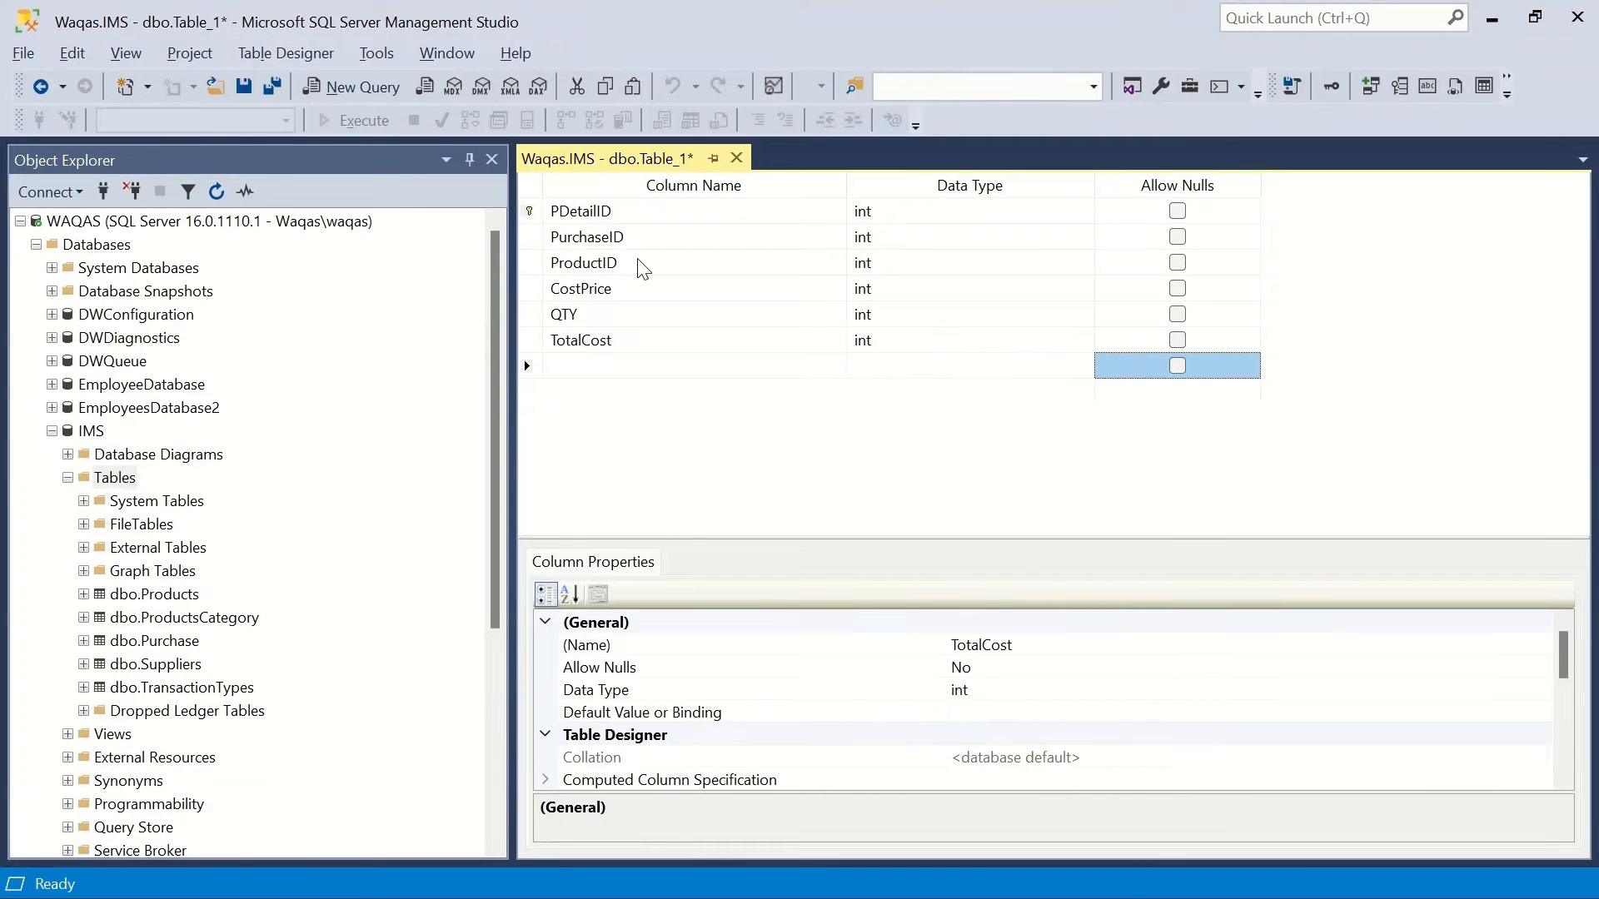
# Copy Status from the Purchase Details list in Google Sheets into the table's seventh column name in SQL Server Management Studio.
pyautogui.hotkey('shift', 'Tab')
pyautogui.hotkey('shift', 'Tab')
pyautogui.hotkey('alt', 'Tab')
pyautogui.press('Down')
pyautogui.hotkey('ctrl', 'c')
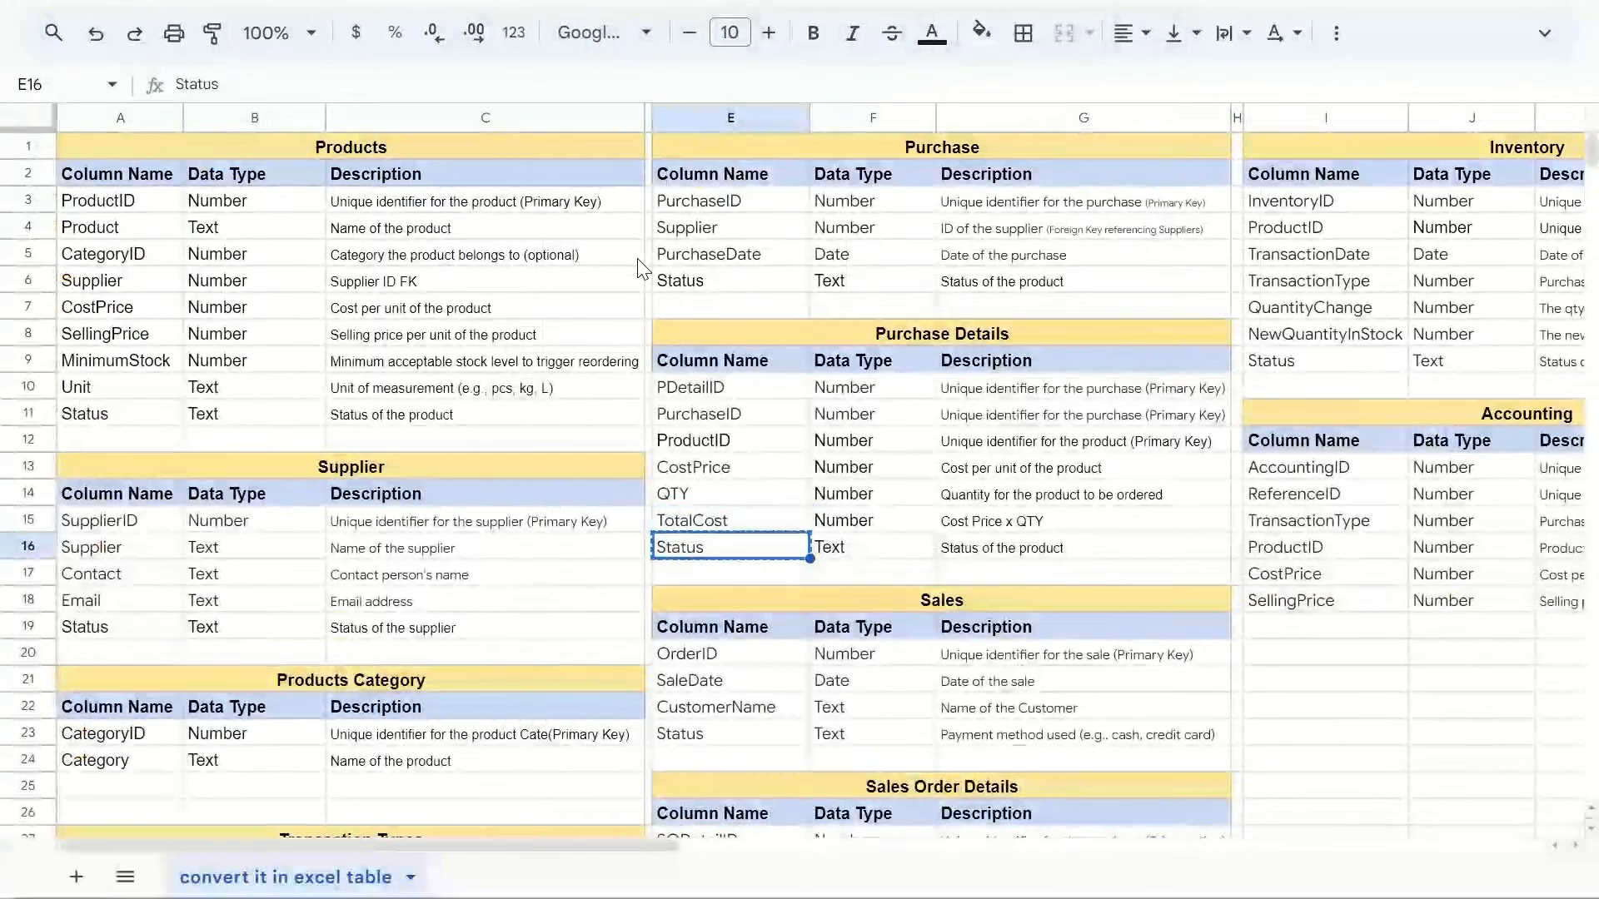
pyautogui.hotkey('alt', 'Tab')
pyautogui.hotkey('ctrl', 'v')
pyautogui.press('Tab')
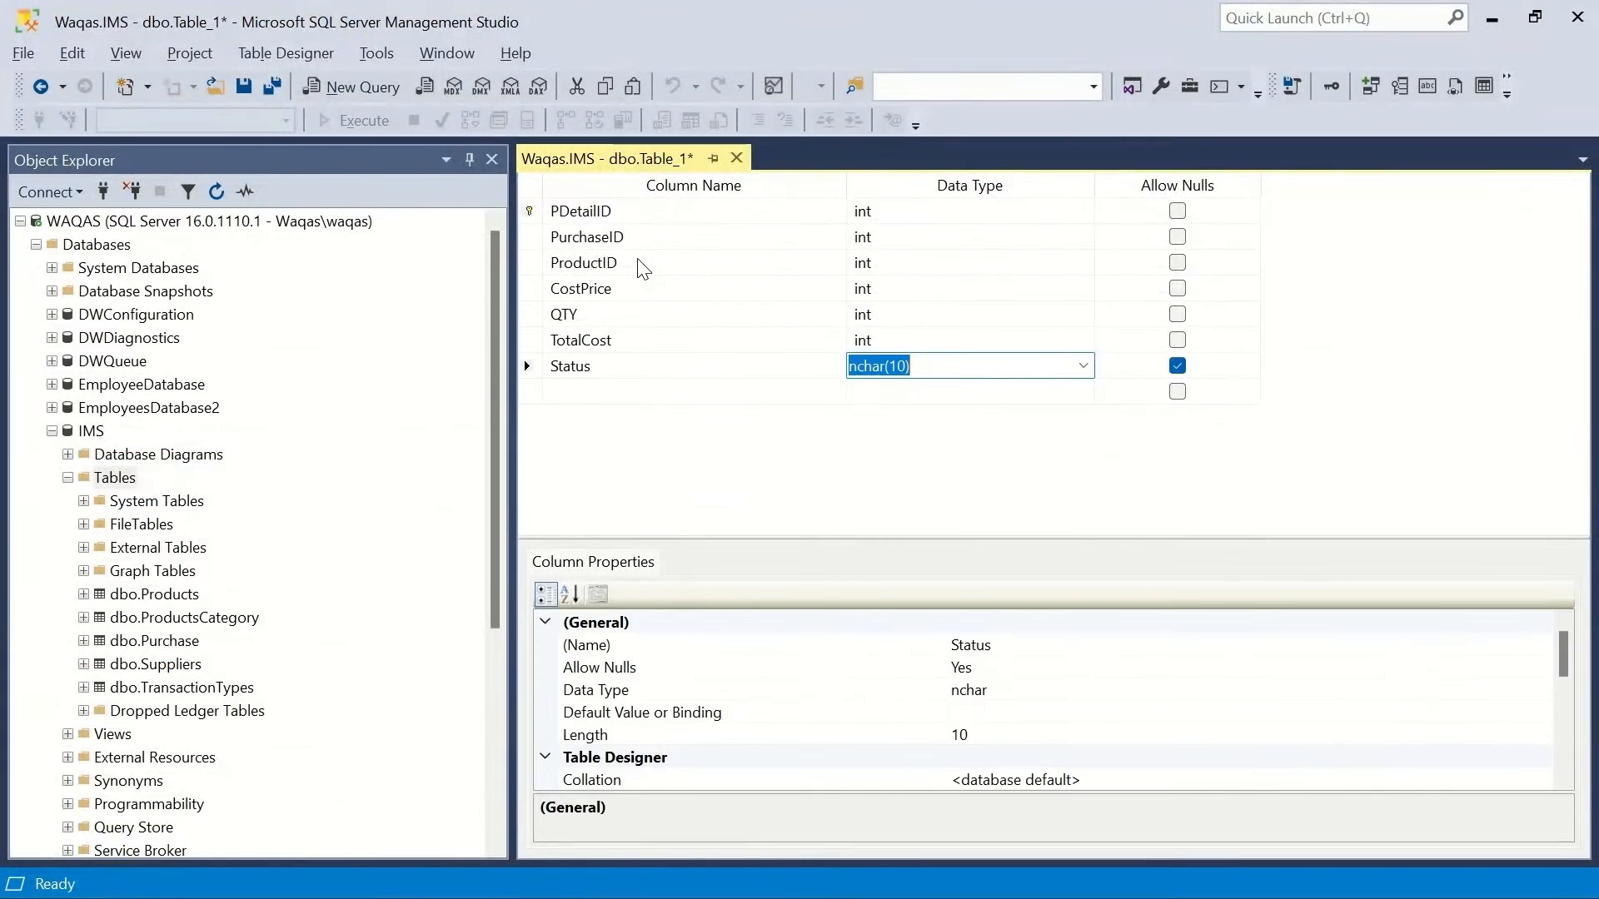
# Set the Status column's data type to varchar(20) and disallow nulls.
pyautogui.write('varch')
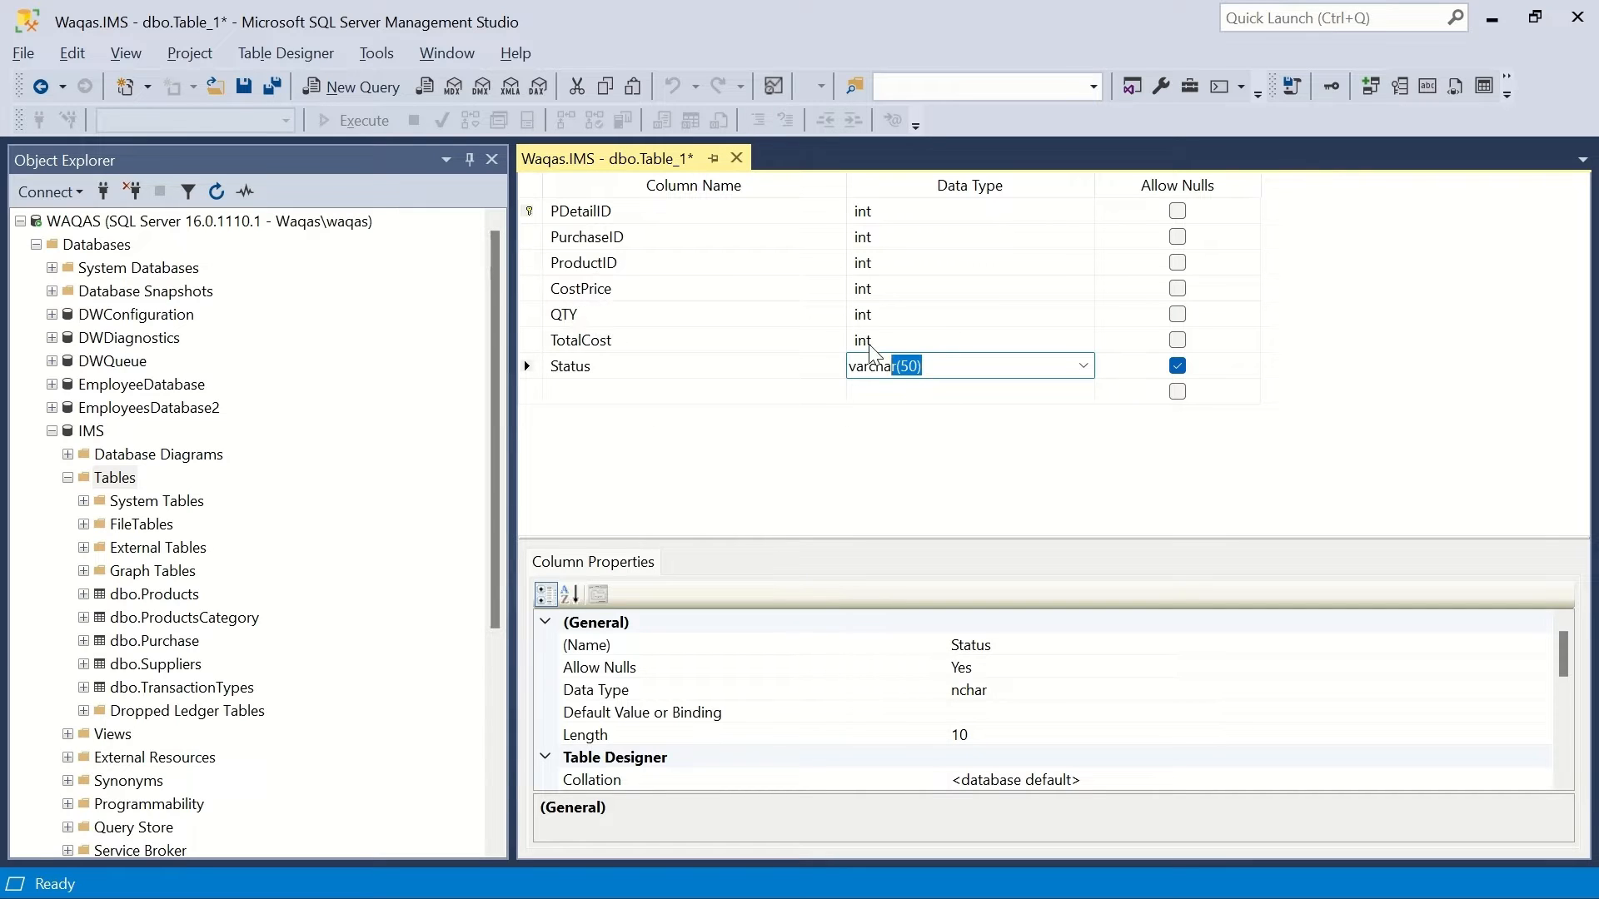
pyautogui.click(910, 364)
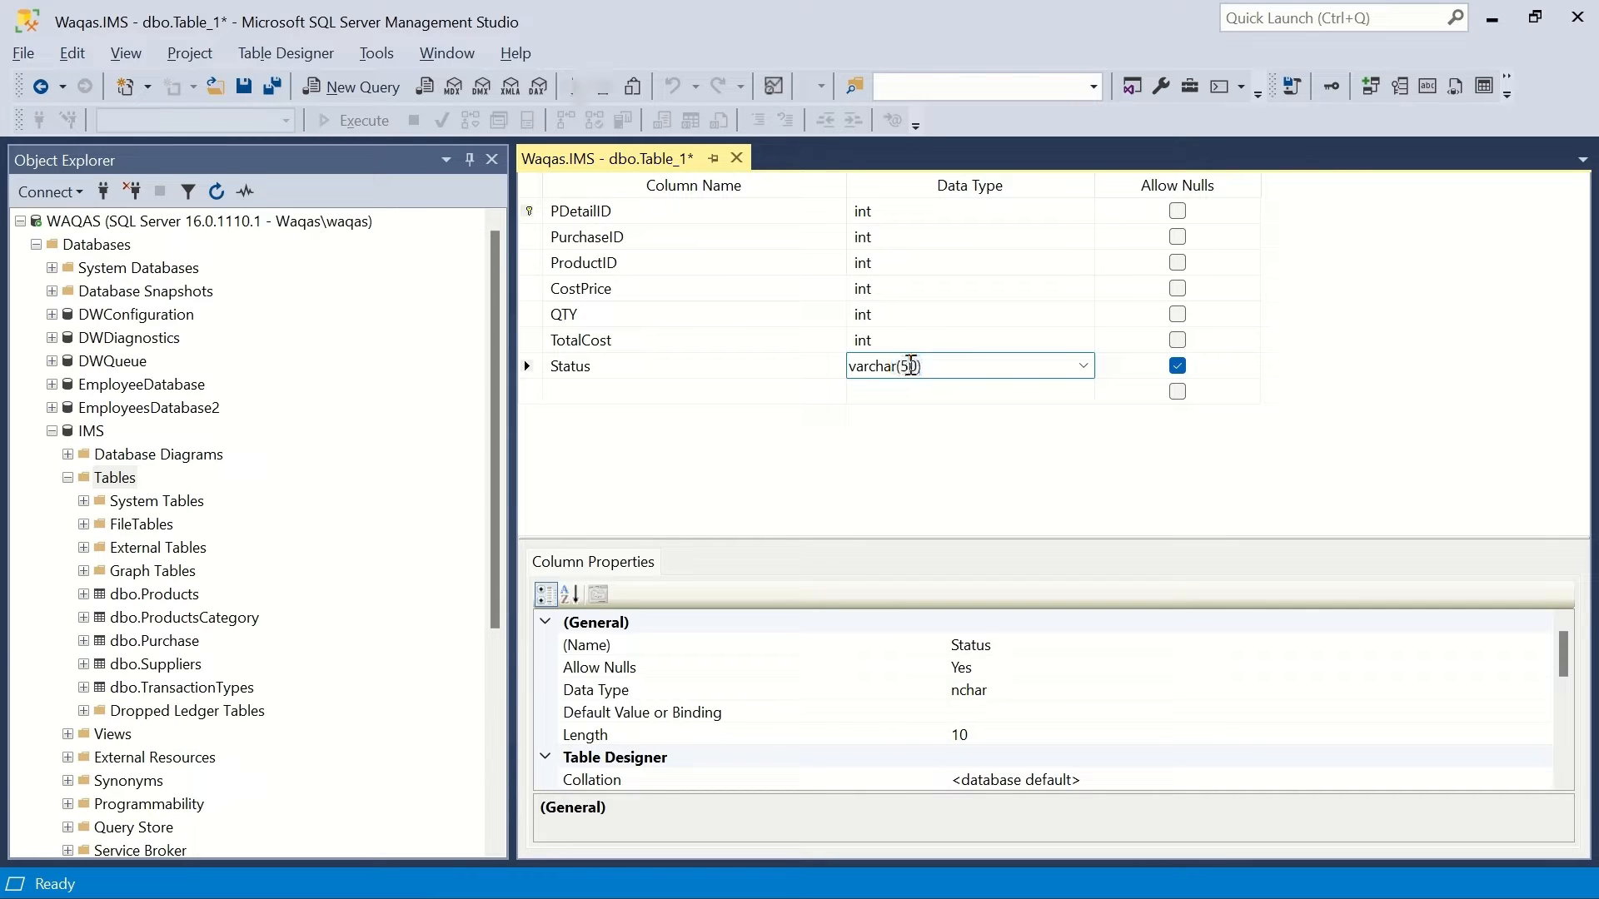
pyautogui.press('Return')
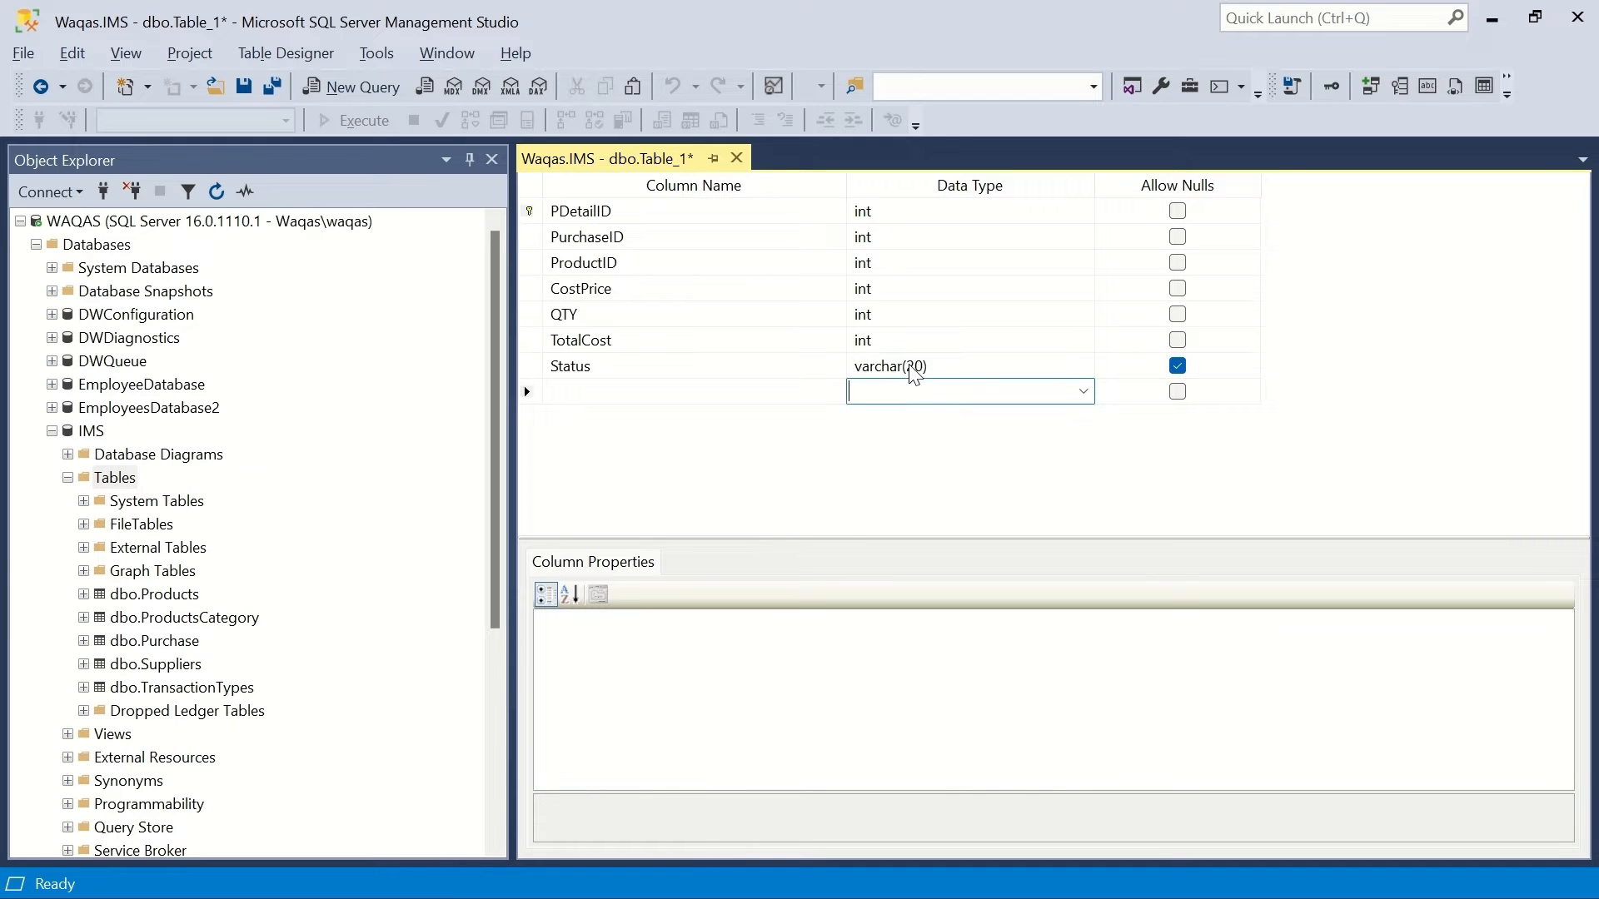
pyautogui.press('Up')
pyautogui.press('Tab')
pyautogui.press('space')
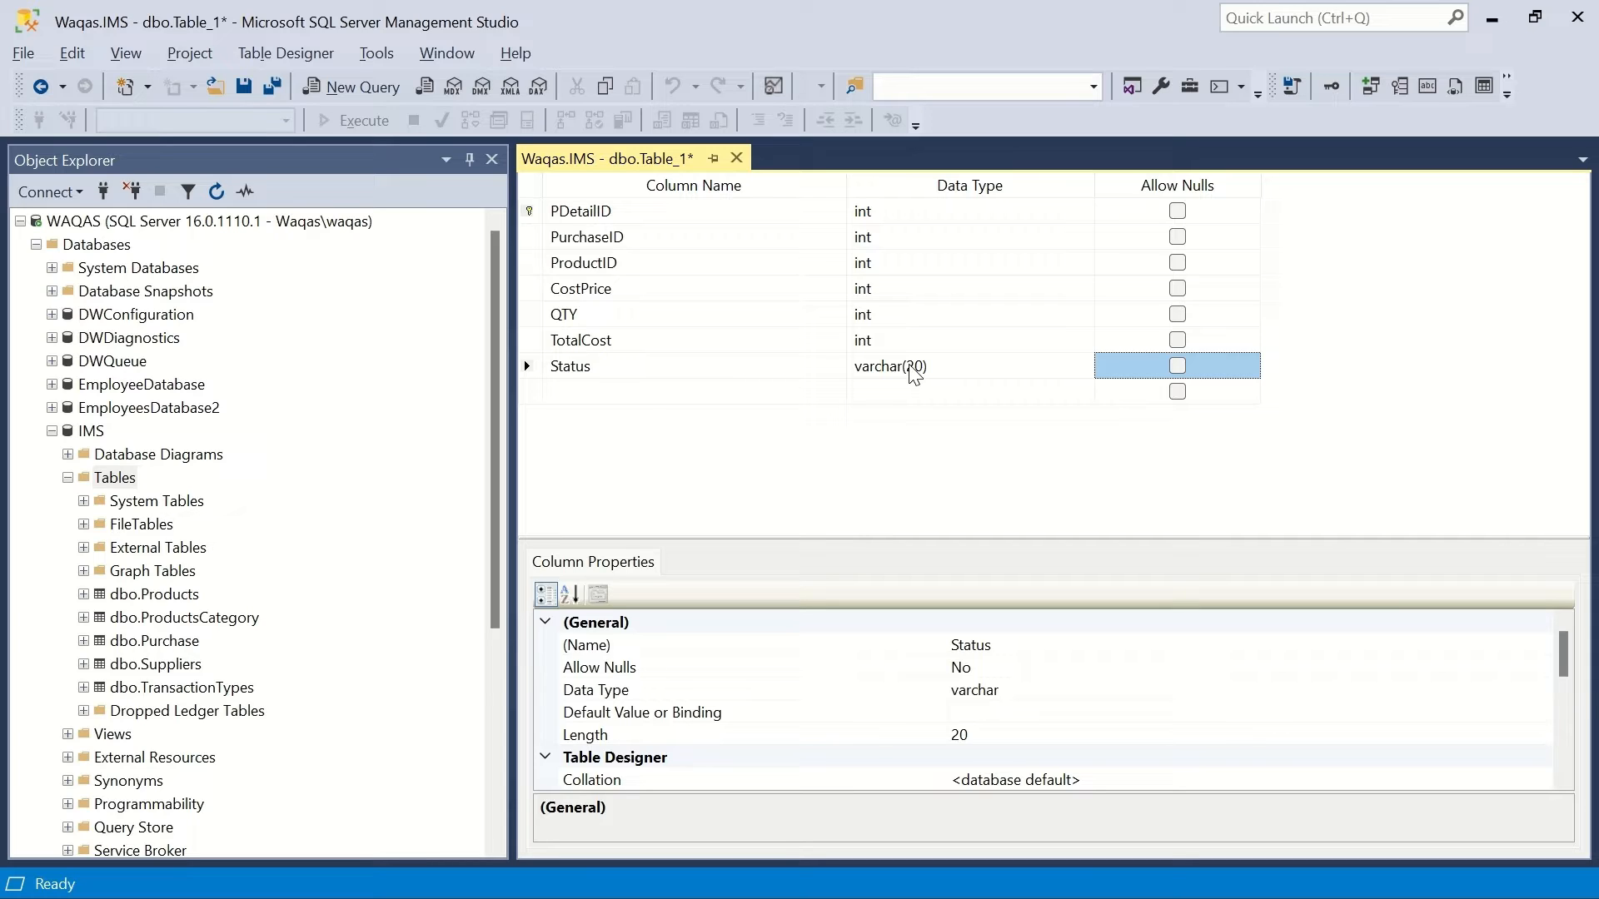
# Start saving the table and copy the Purchase Details heading from Google Sheets in as the table name.
pyautogui.hotkey('ctrl', 's')
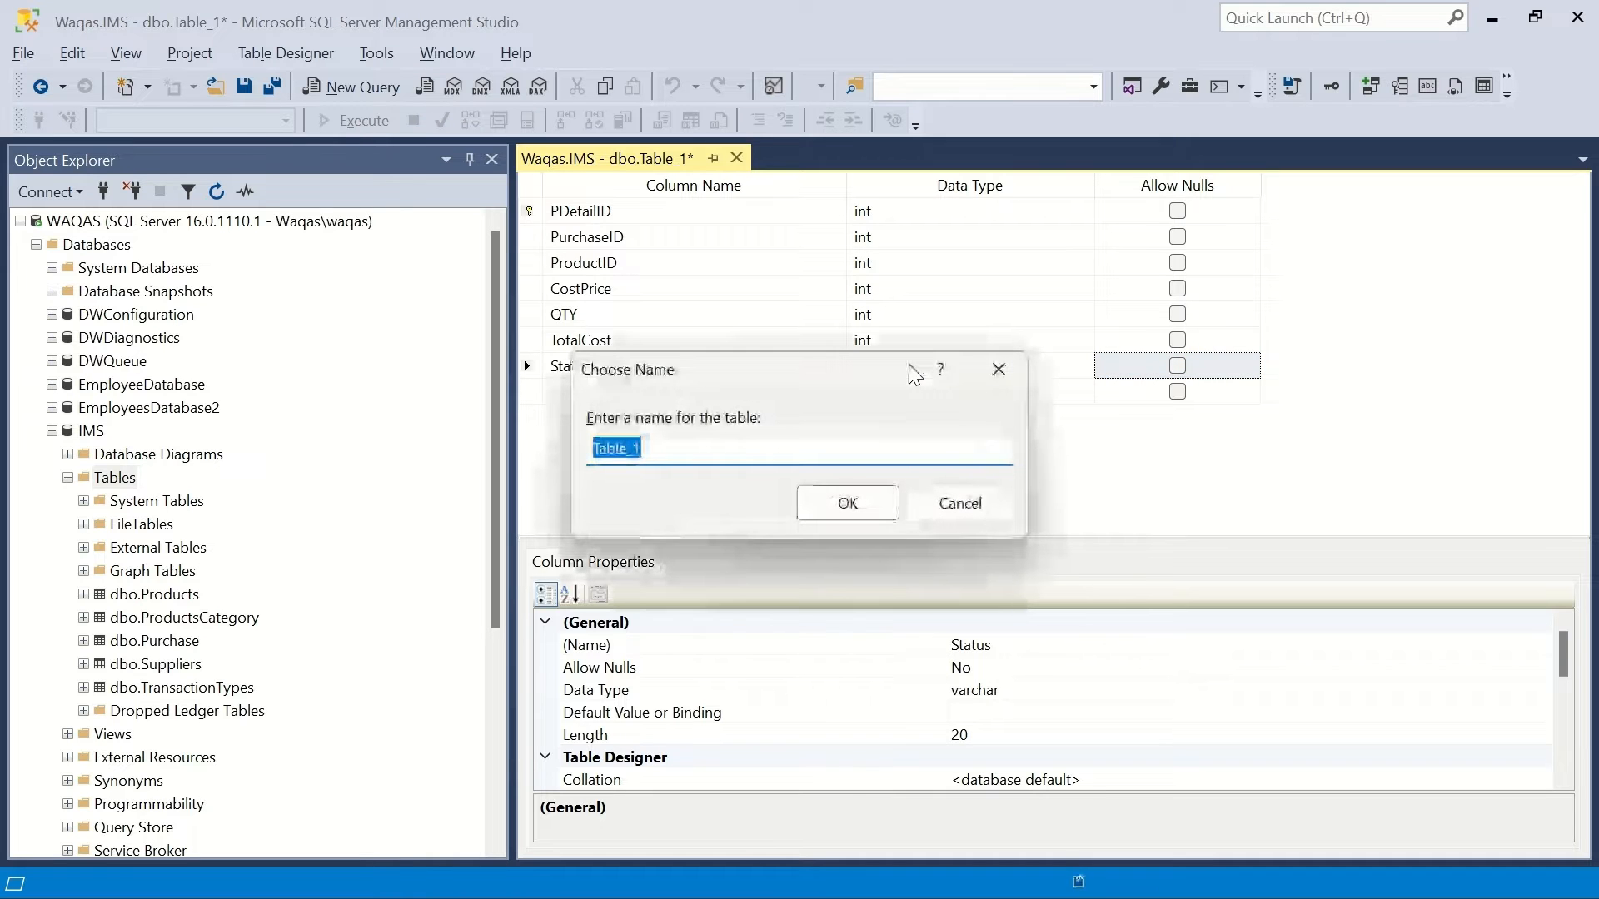
pyautogui.hotkey('alt', 'Tab')
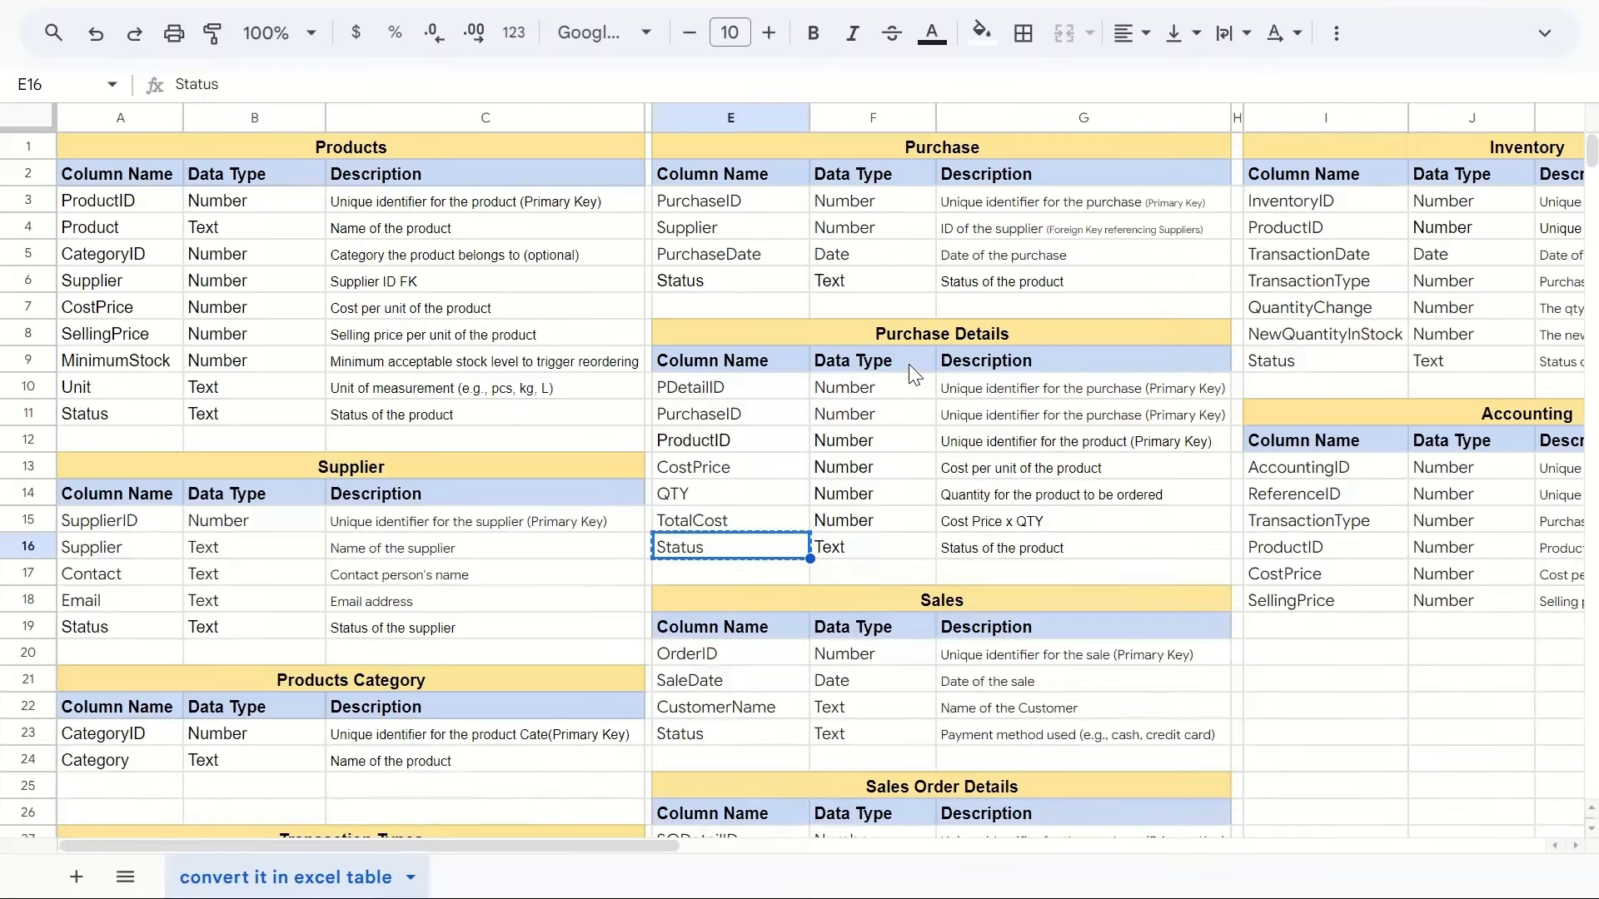
pyautogui.click(963, 332)
pyautogui.hotkey('ctrl', 'c')
pyautogui.hotkey('alt', 'Tab')
pyautogui.hotkey('ctrl', 'v')
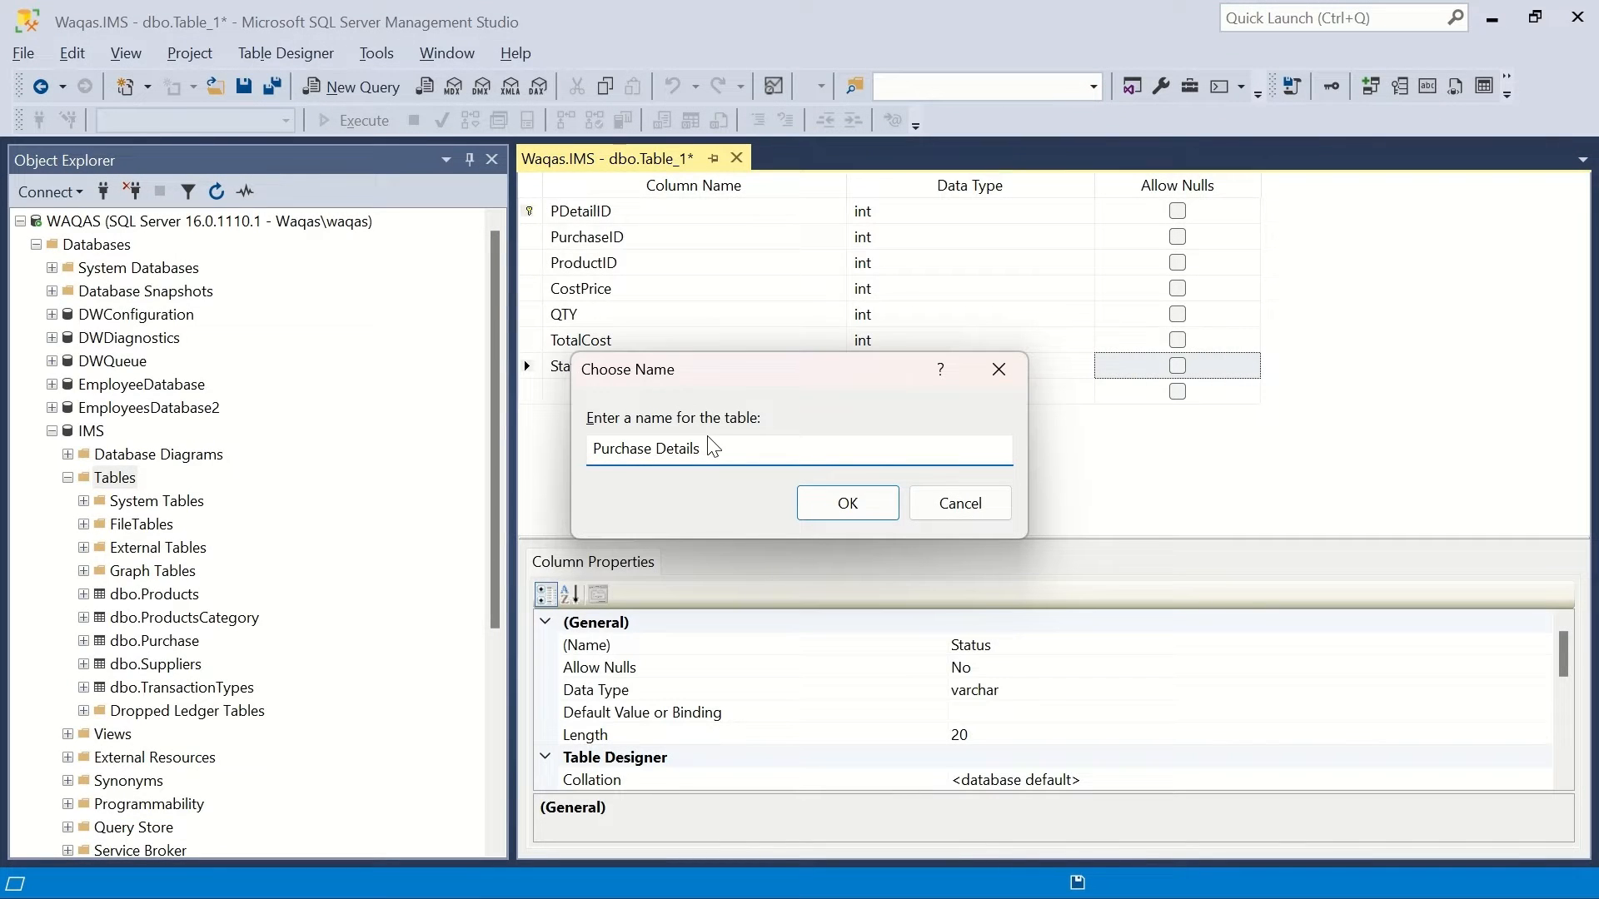
# Remove the space from the name to make it PurchaseDetails, save the table and close its design.
pyautogui.press('Left')
pyautogui.press('Left')
pyautogui.press('Left')
pyautogui.press('Left')
pyautogui.press('Left')
pyautogui.press('BackSpace')
pyautogui.click(848, 503)
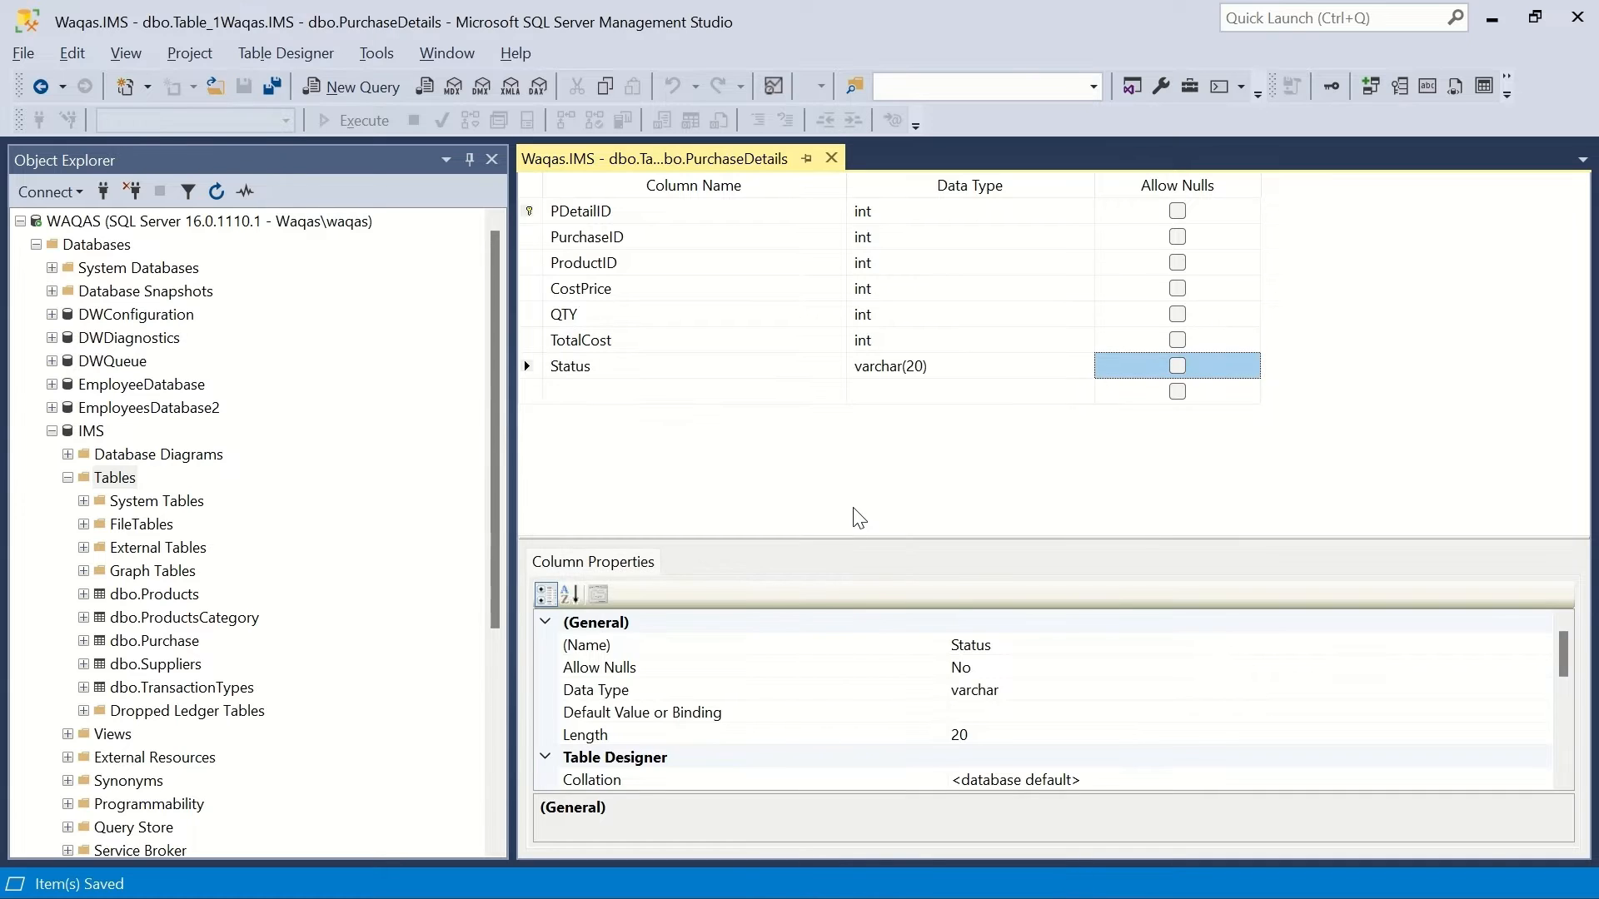
pyautogui.click(833, 164)
# Switch to Google Sheets and copy OrderID from the Sales table's column definitions.
pyautogui.hotkey('alt', 'Tab')
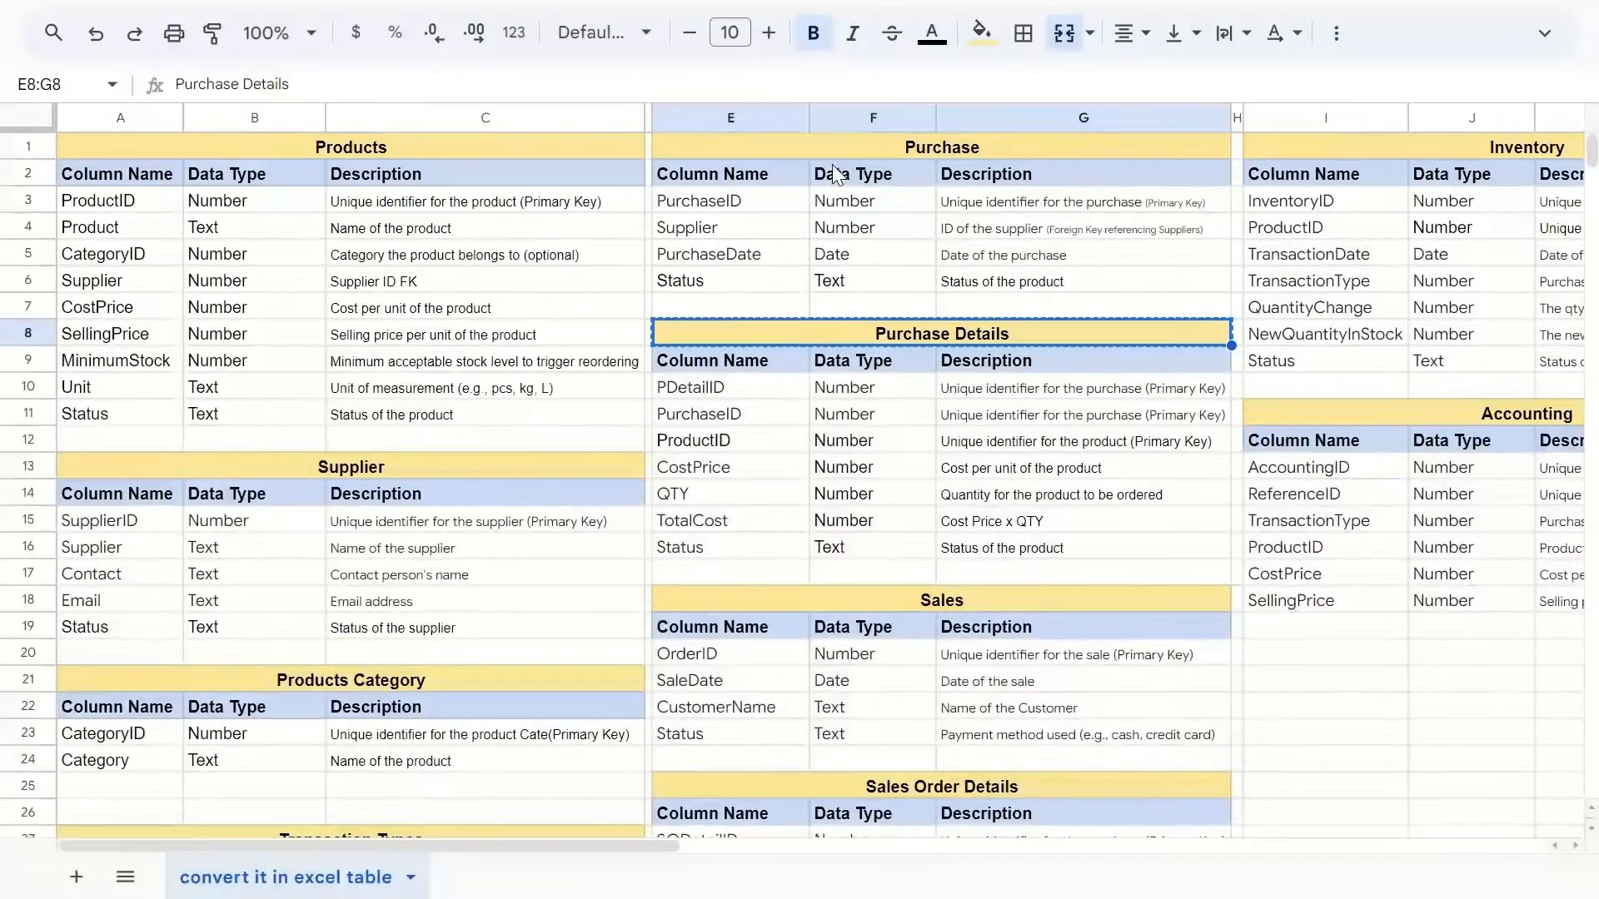
pyautogui.press('Down')
pyautogui.press('Down')
pyautogui.press('Down')
pyautogui.press('Down')
pyautogui.press('Down')
pyautogui.press('Down')
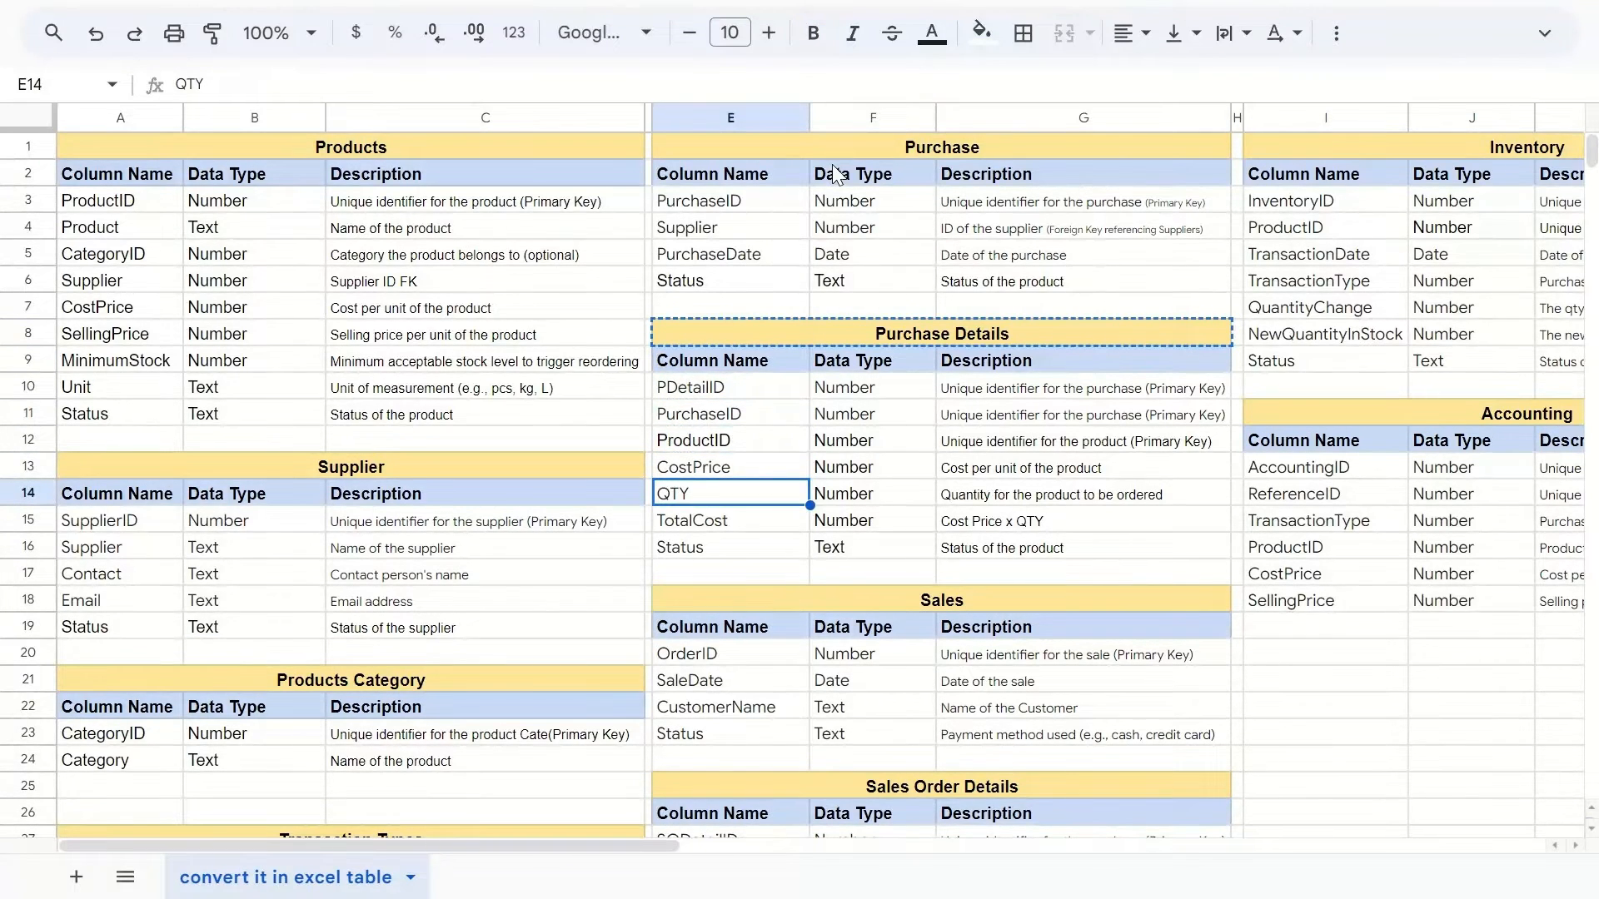
pyautogui.scroll(-1, 835, 172)
pyautogui.scroll(1, 835, 173)
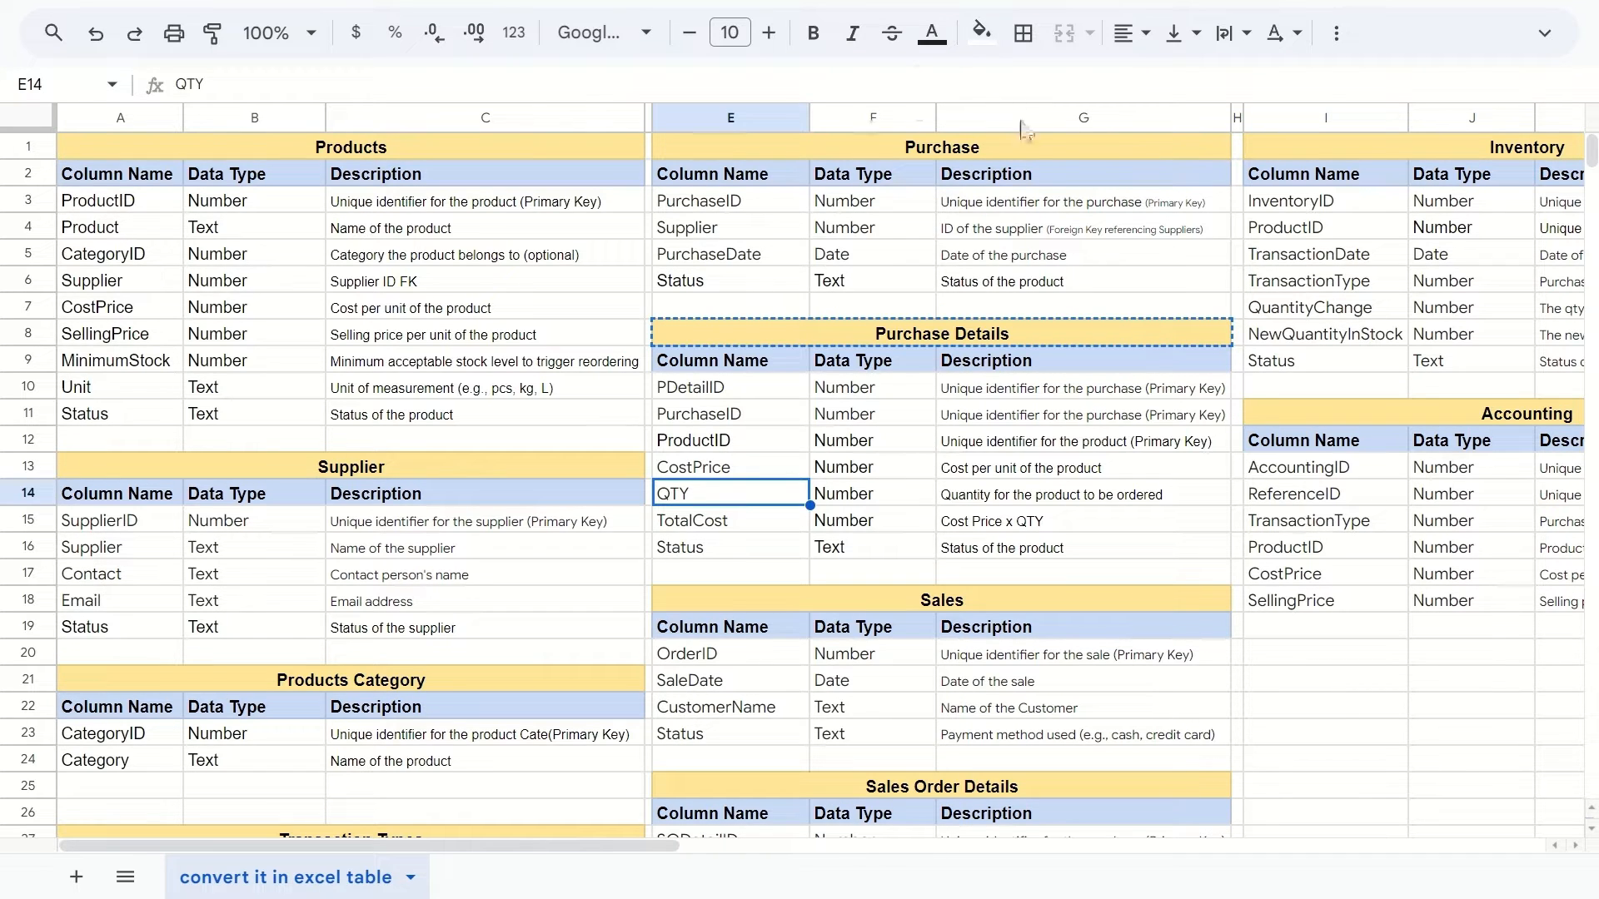
pyautogui.scroll(-4, 791, 483)
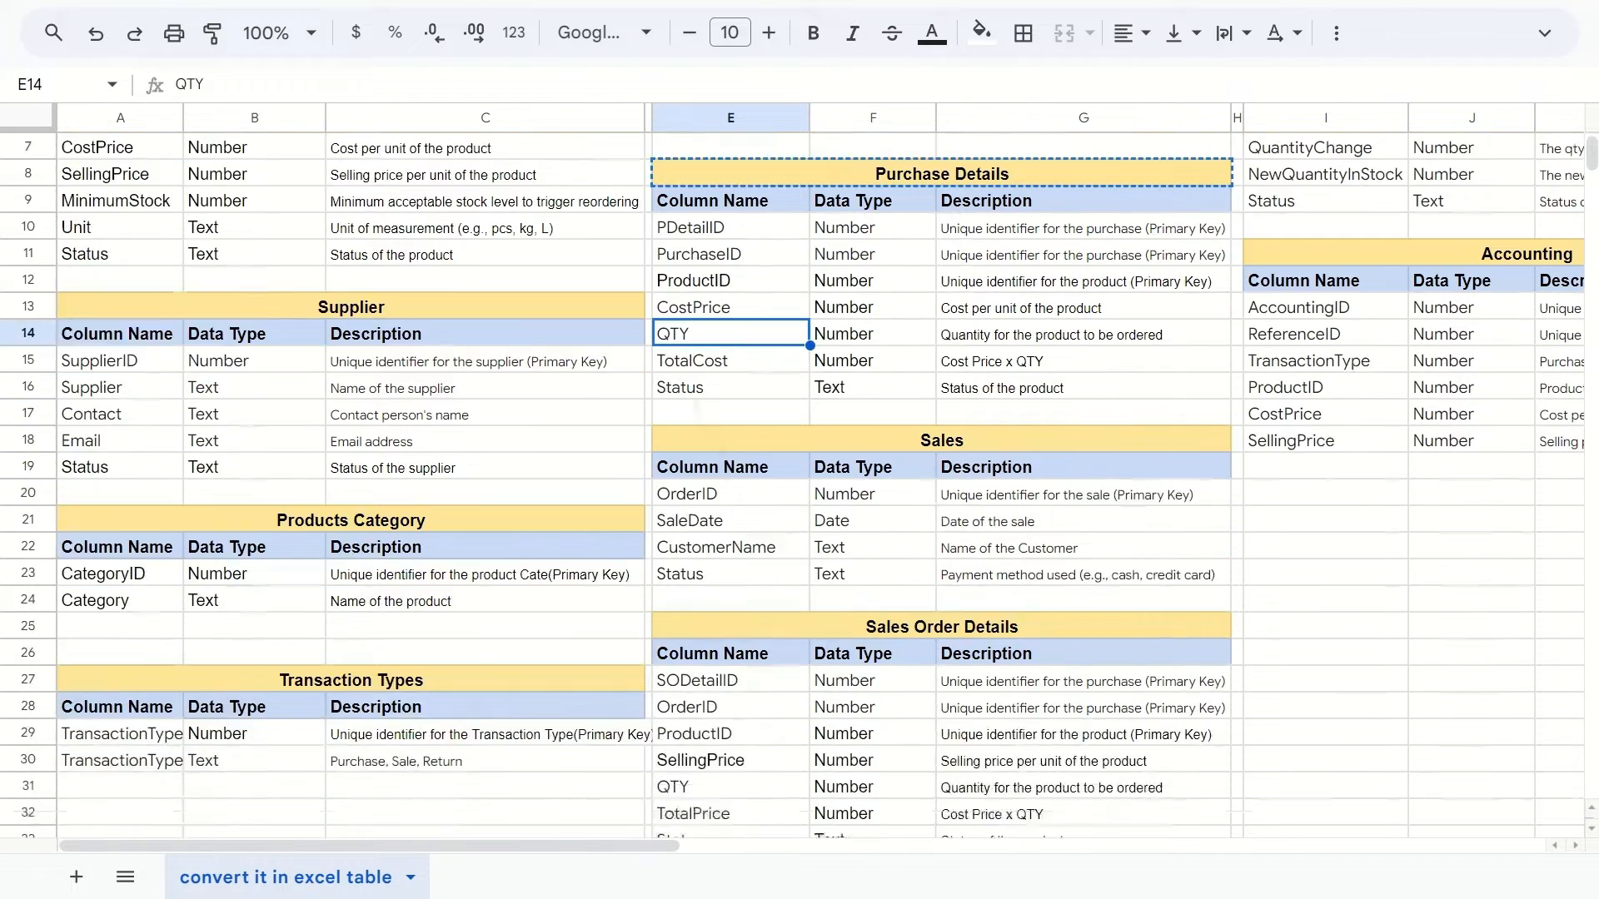
pyautogui.hscroll(2, 791, 483)
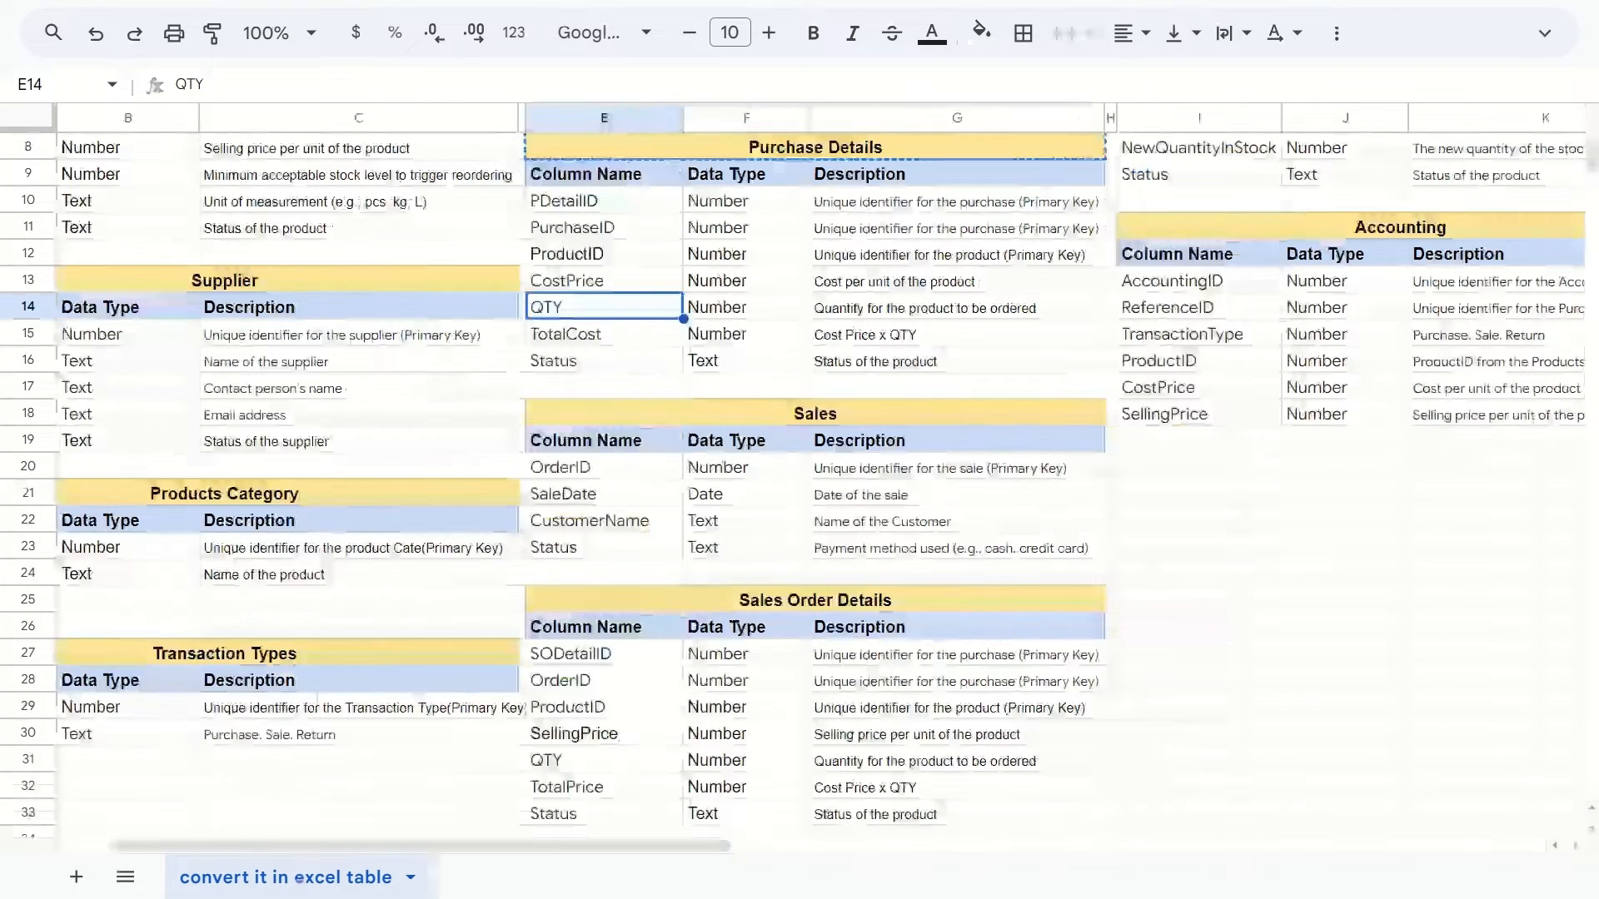
pyautogui.hscroll(-2, 799, 483)
pyautogui.press('Down')
pyautogui.press('Down')
pyautogui.press('Down')
pyautogui.press('Down')
pyautogui.press('Down')
pyautogui.press('Down')
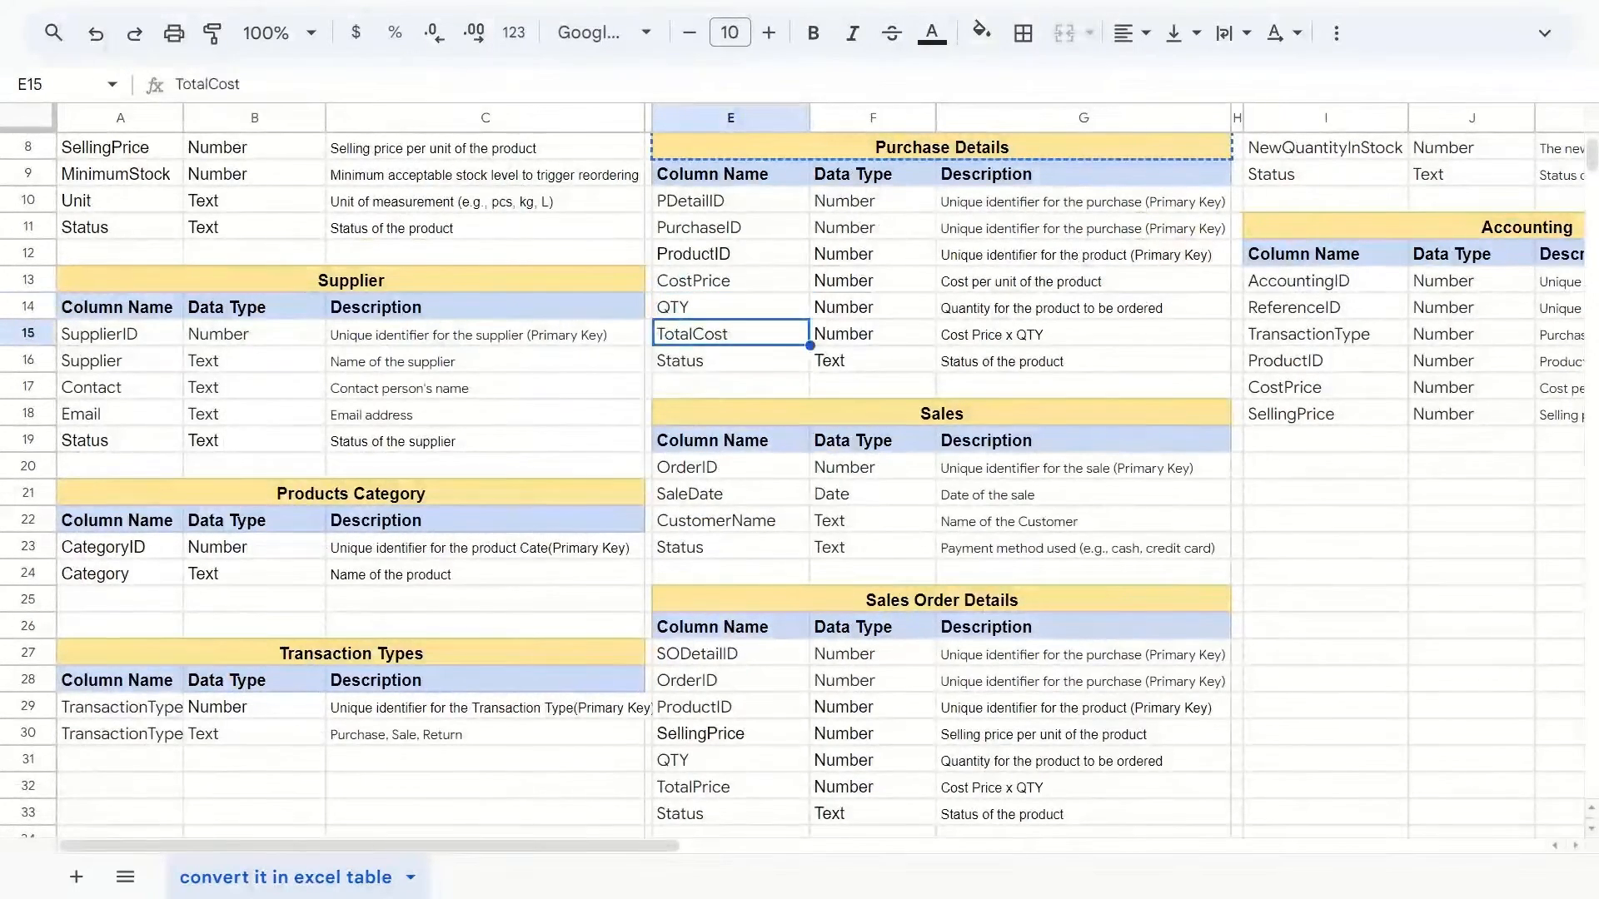
pyautogui.hotkey('ctrl', 'c')
# Switch to SQL Server Management Studio and start a new table in the IMS database.
pyautogui.hotkey('alt', 'Tab')
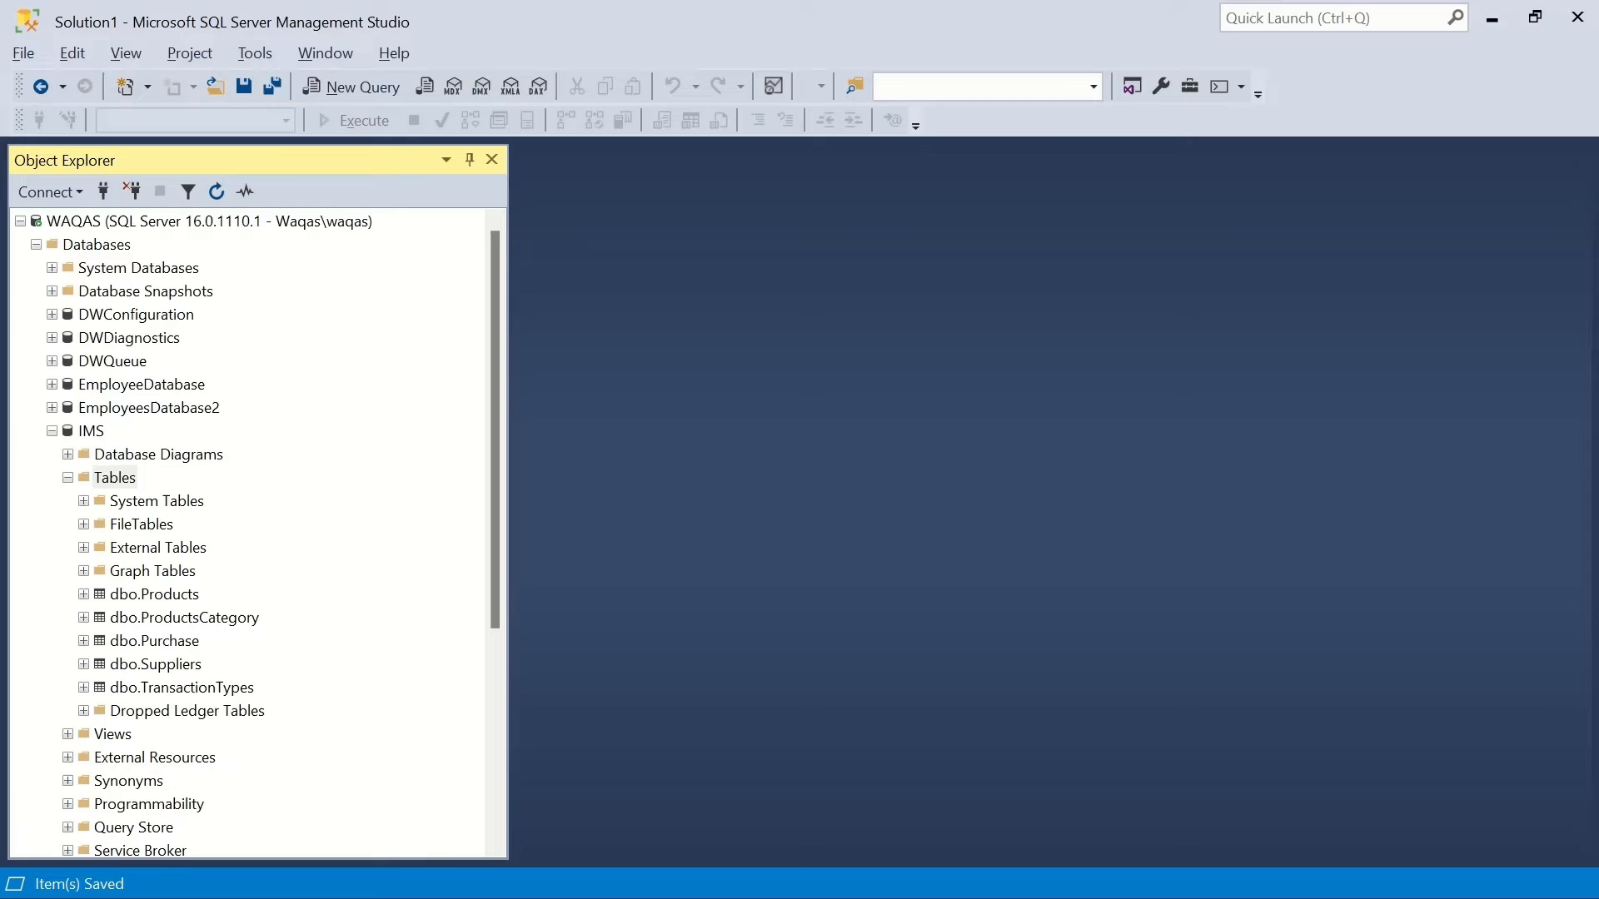
pyautogui.rightClick(107, 493)
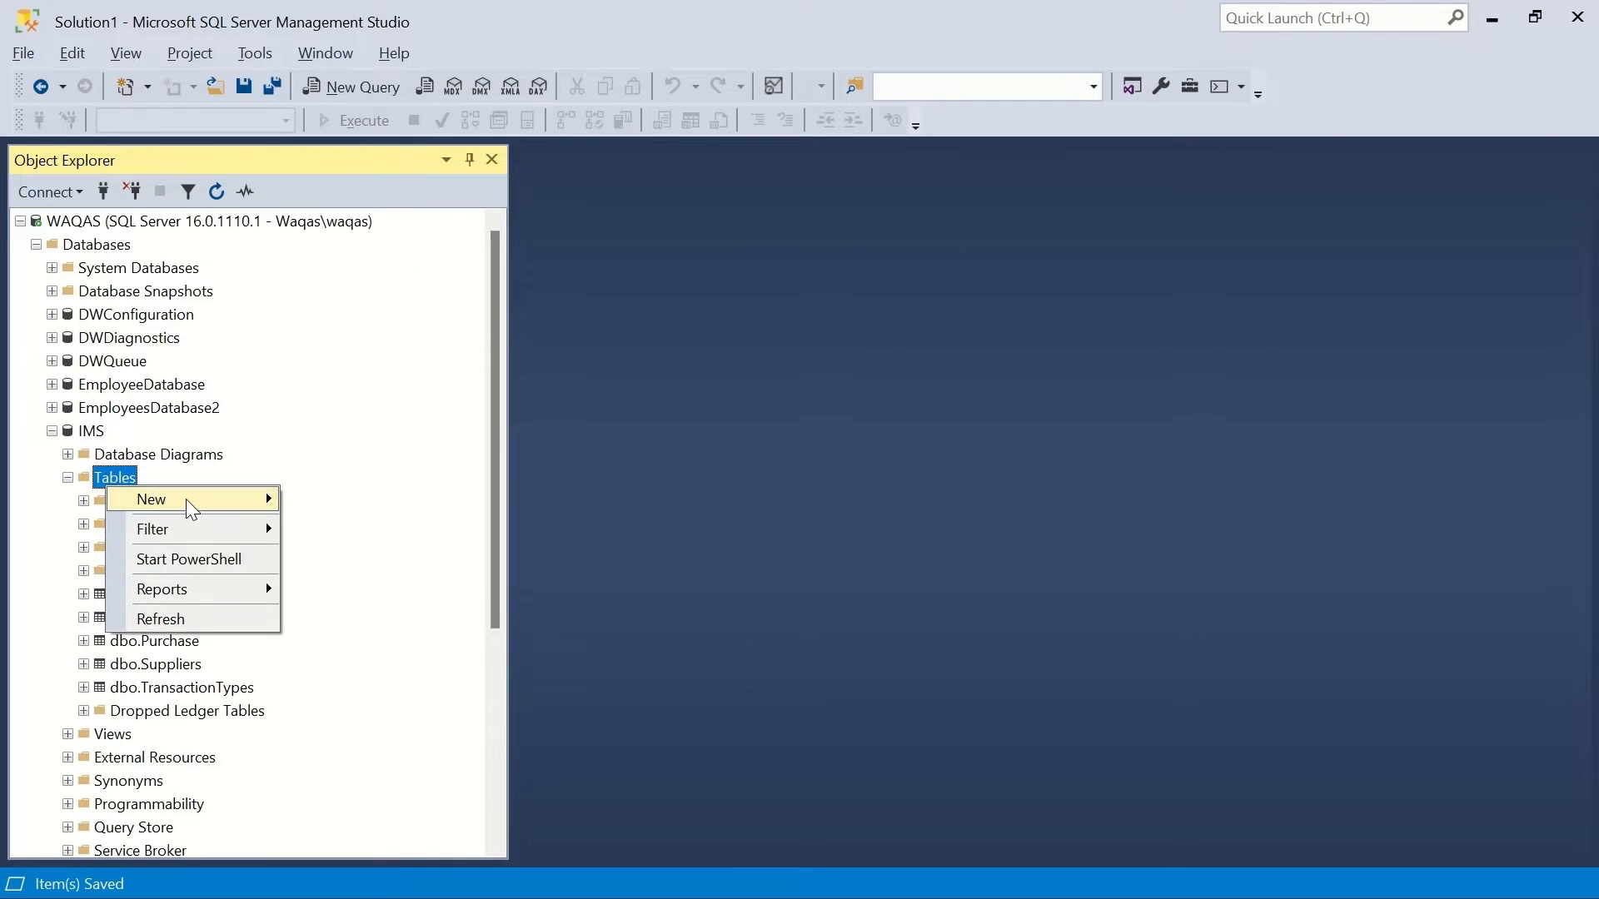
pyautogui.moveTo(186, 498)
pyautogui.click(386, 499)
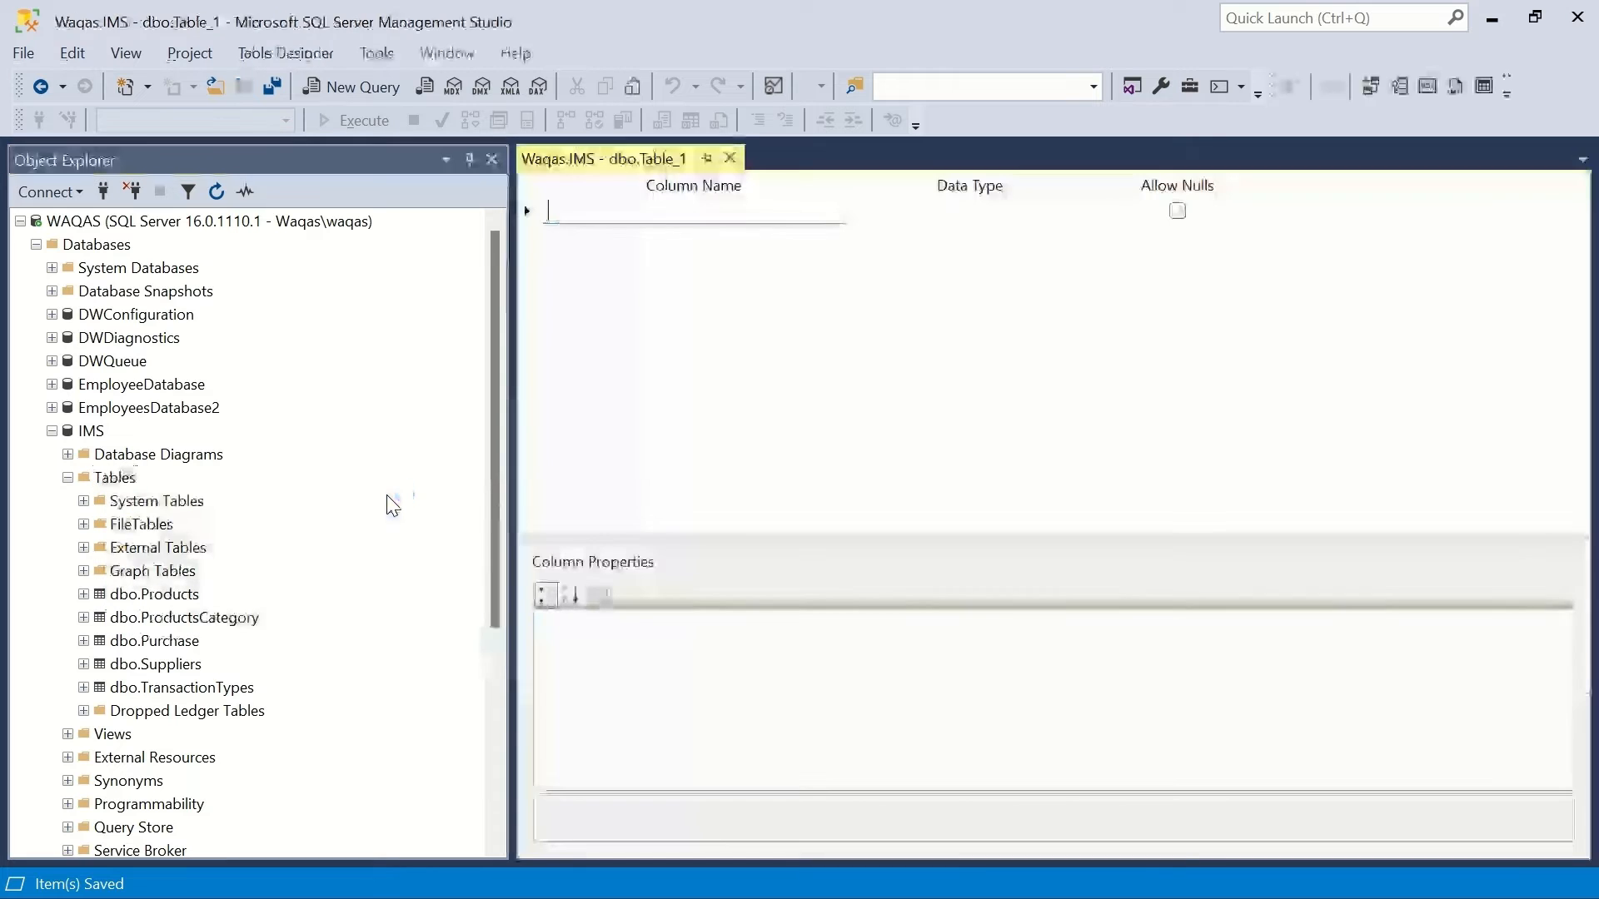
# Enter OrderID as the new table's first column, with type int and nulls disallowed.
pyautogui.write('OrderID')
pyautogui.press('Tab')
pyautogui.write('int')
pyautogui.press('Tab')
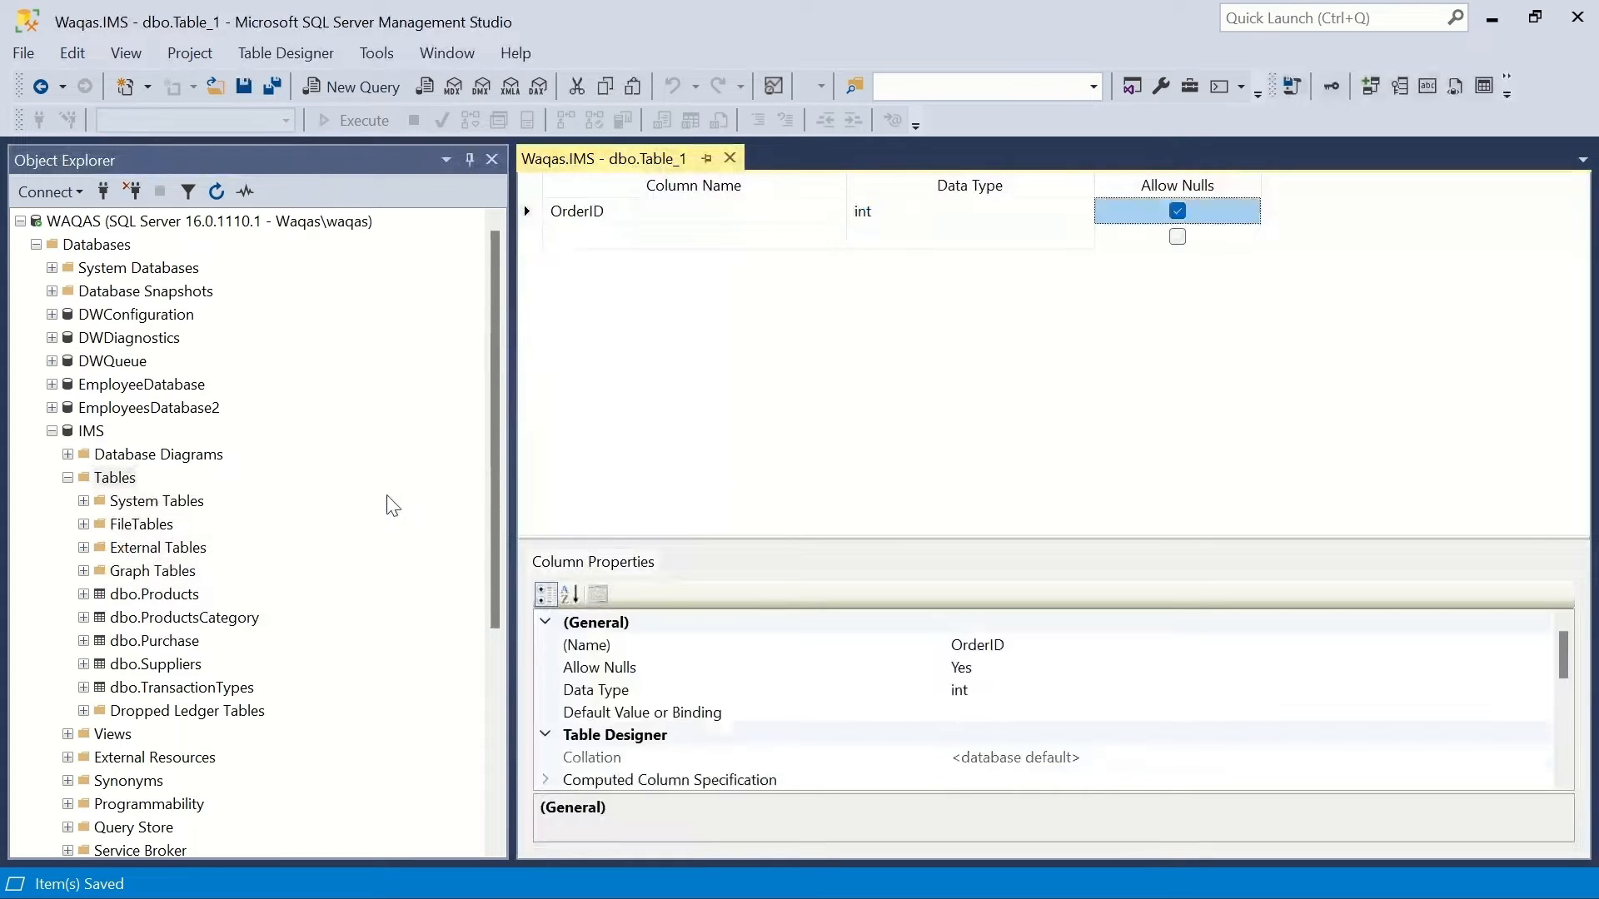
pyautogui.press('space')
# Make OrderID an identity column and set it as the table's primary key.
pyautogui.scroll(-4, 582, 669)
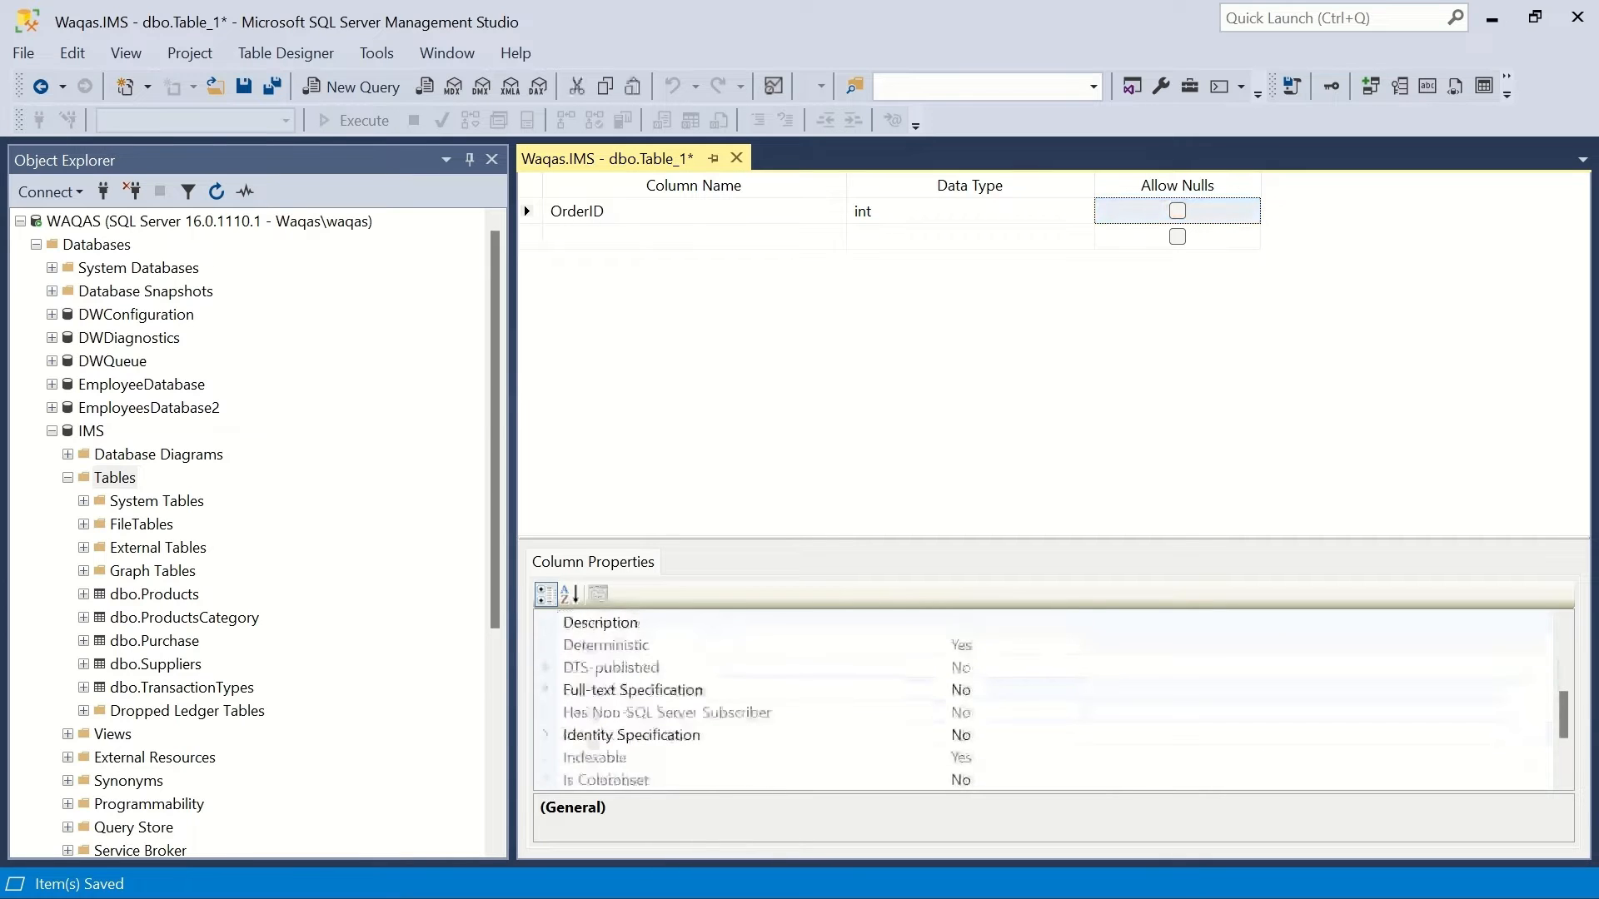
pyautogui.click(594, 735)
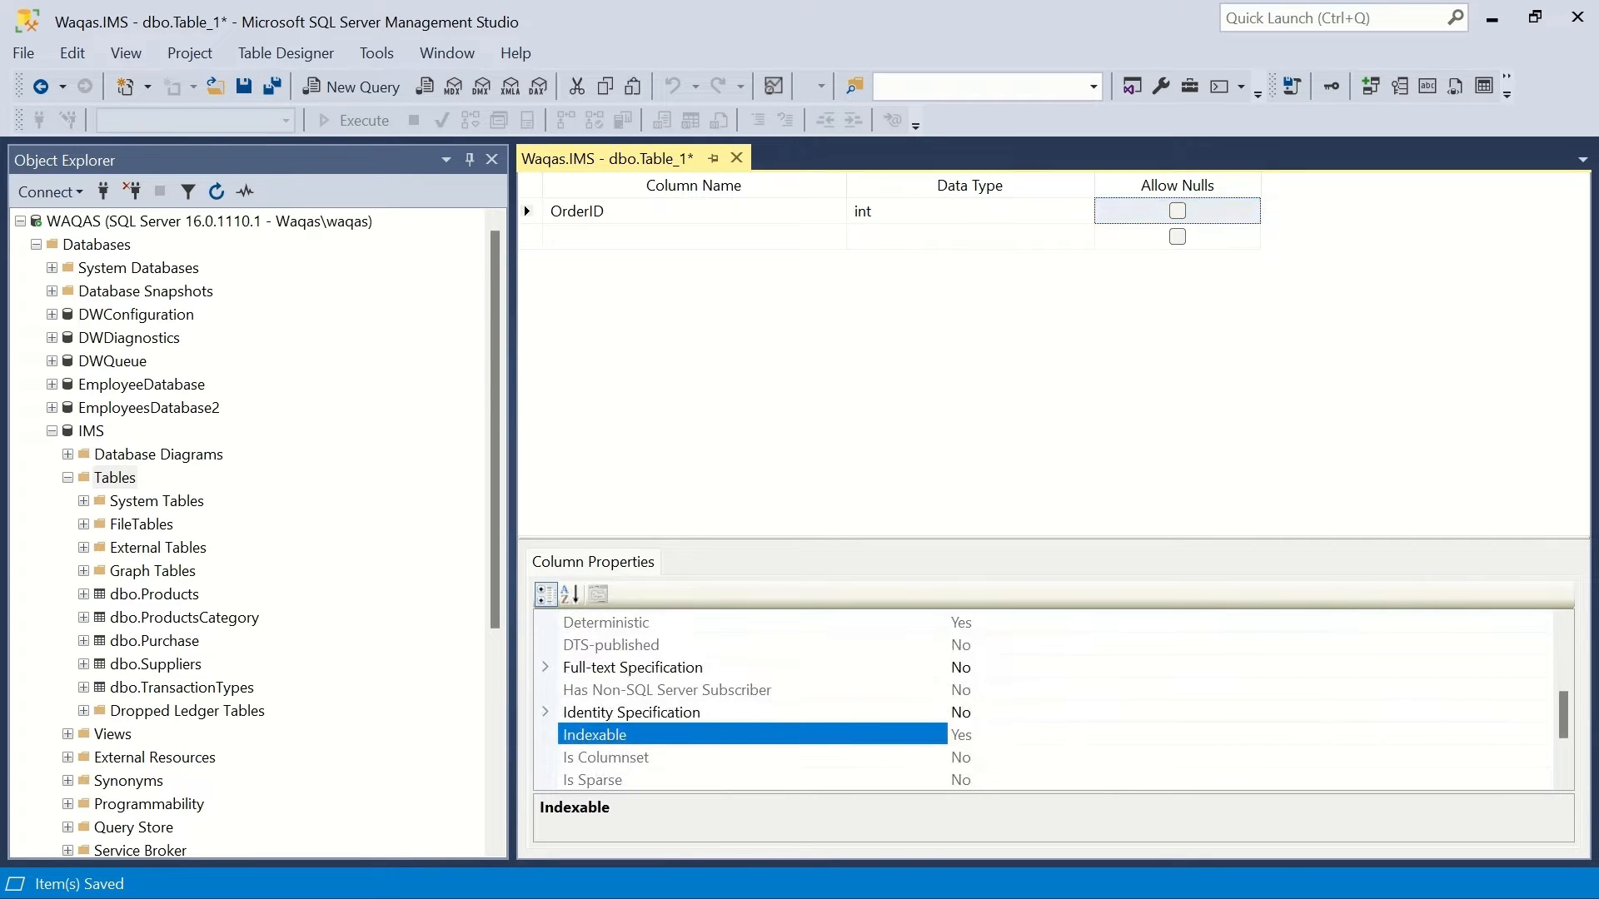
pyautogui.click(1024, 734)
pyautogui.click(551, 712)
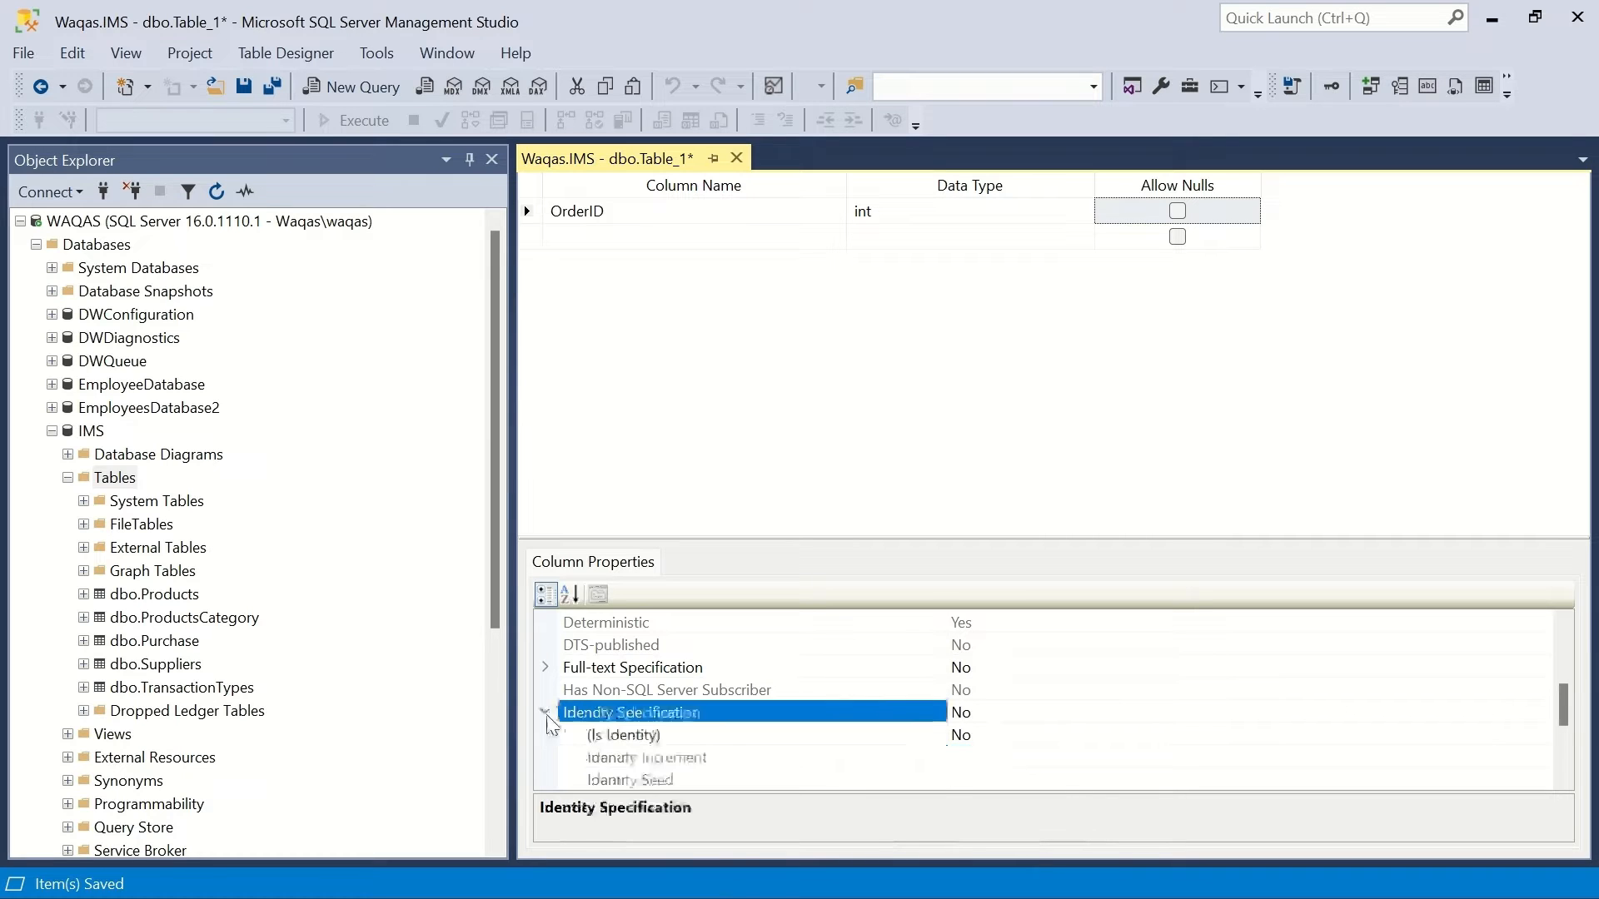
pyautogui.doubleClick(1037, 735)
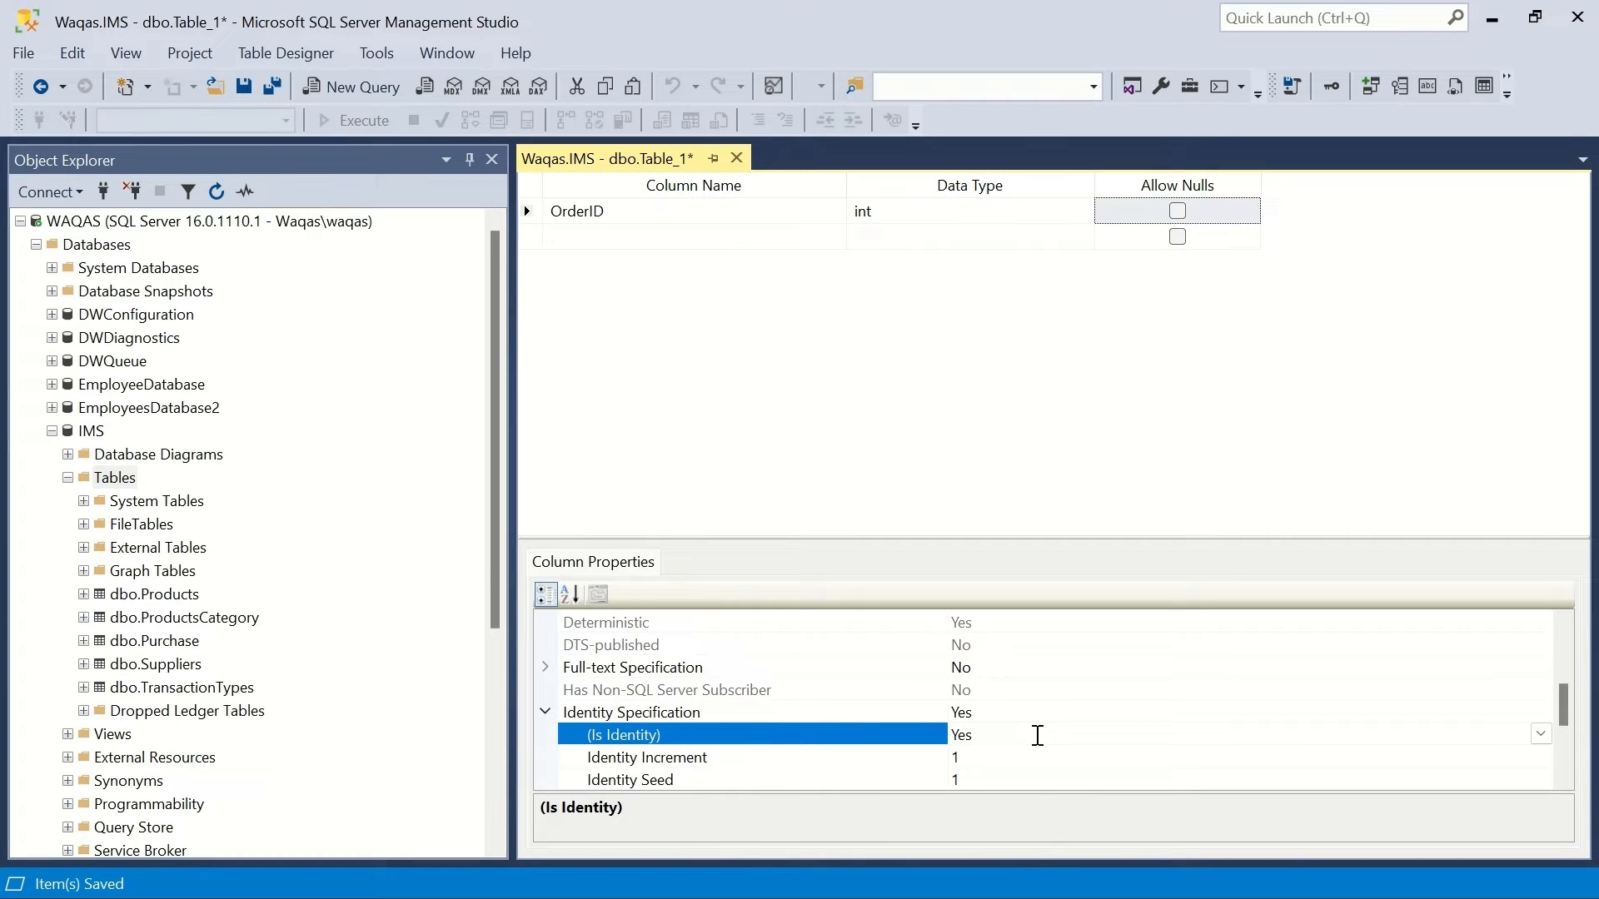
pyautogui.click(651, 214)
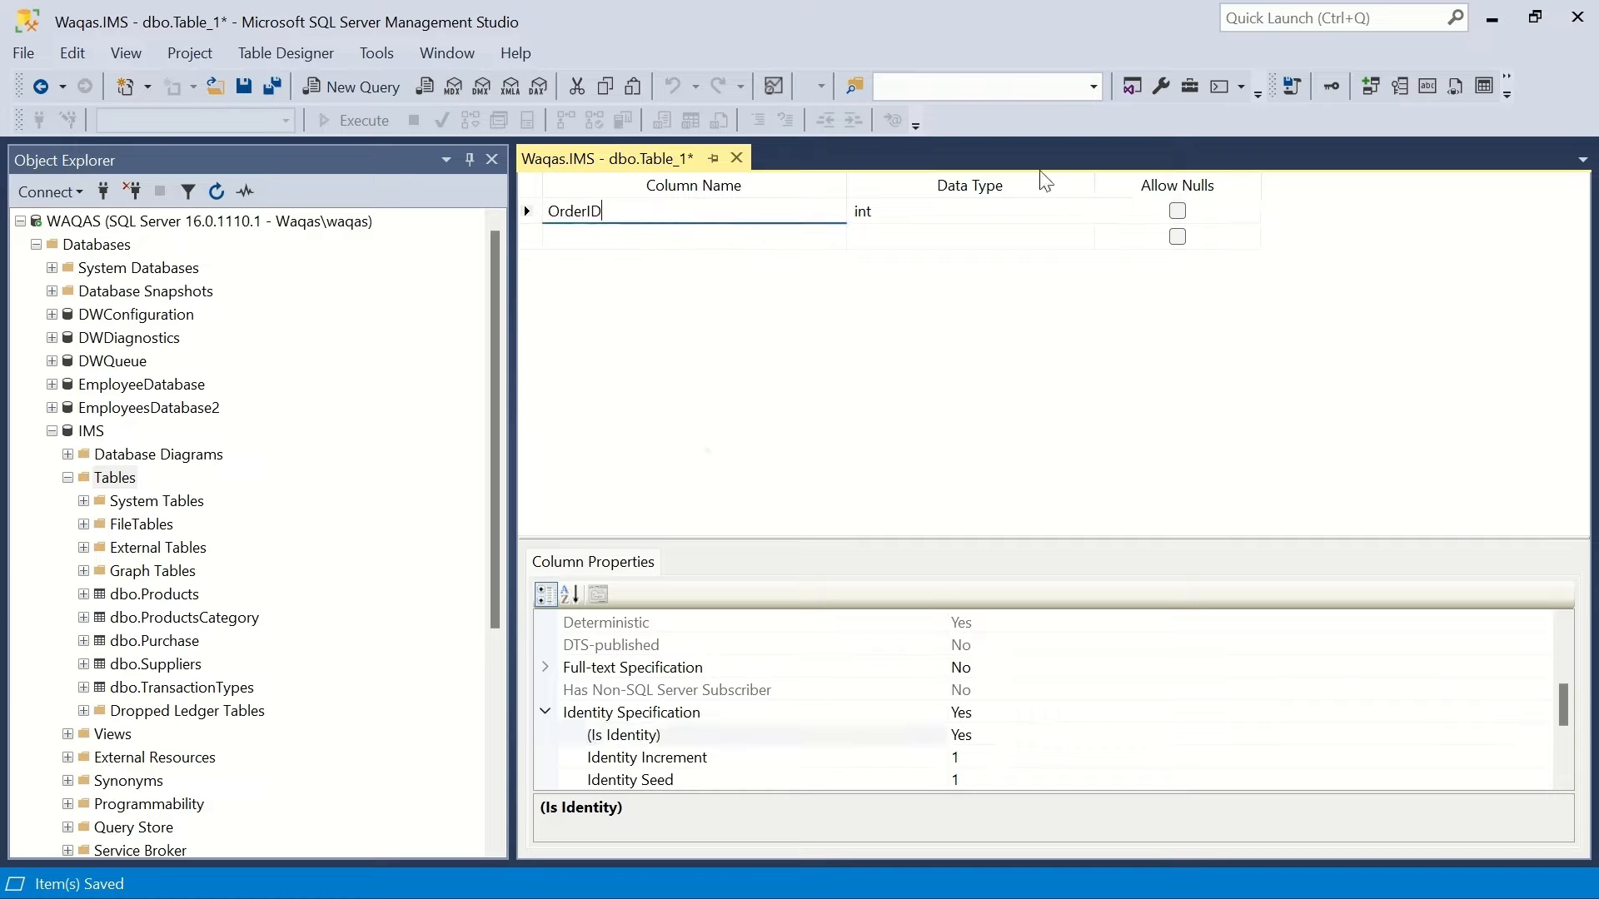
pyautogui.click(1331, 87)
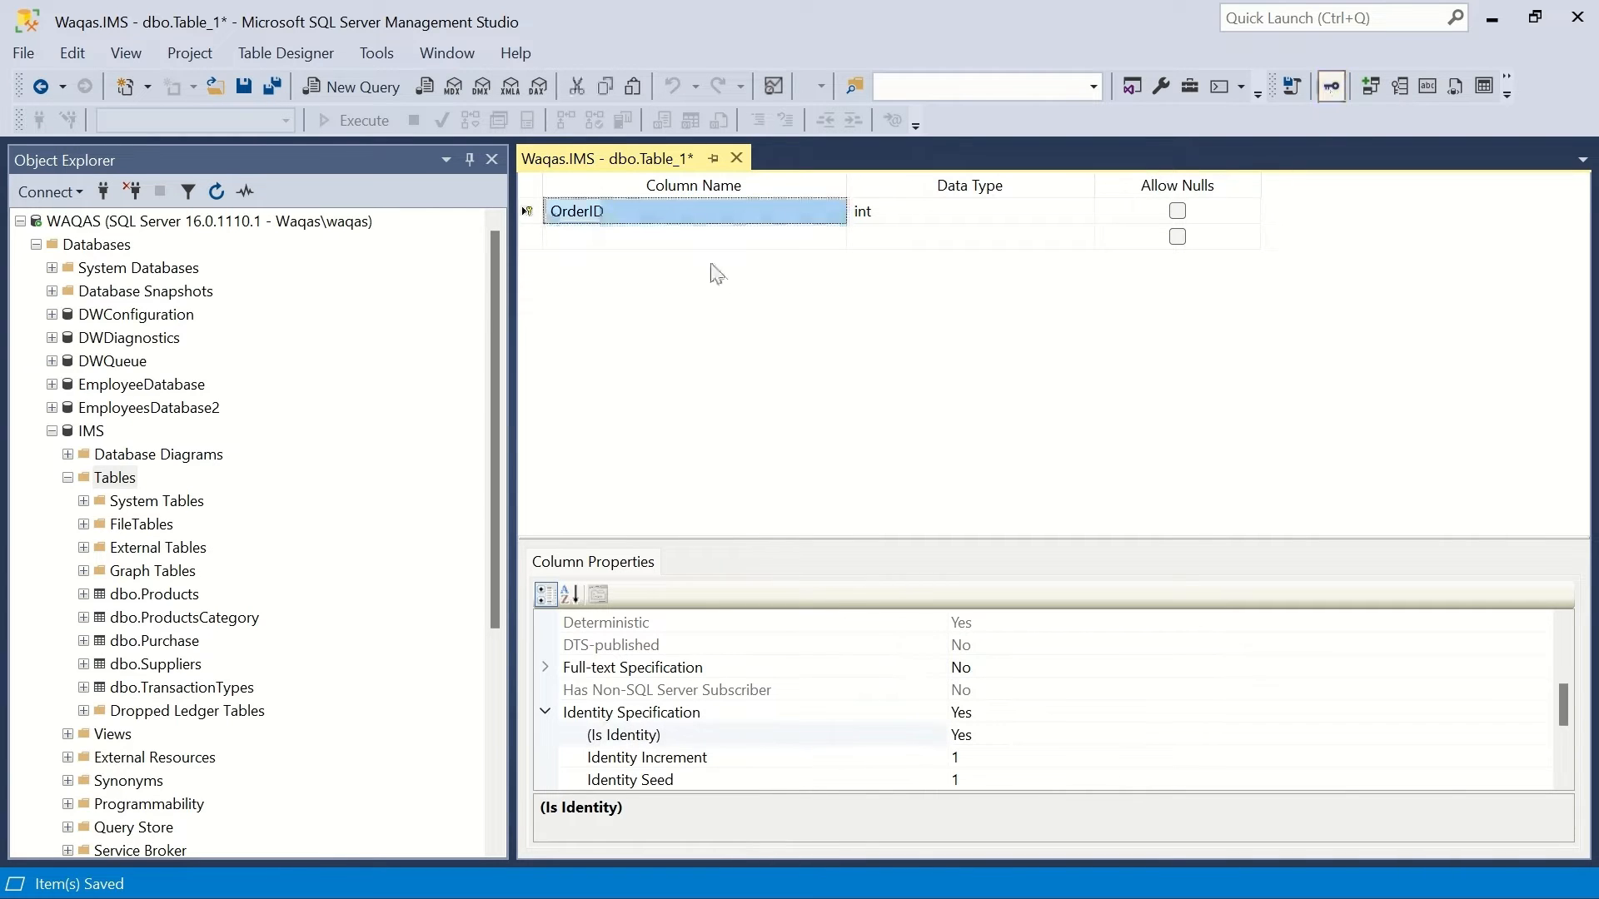
# Switch to Google Sheets and copy SaleDate from the Sales table's column definitions.
pyautogui.click(702, 234)
pyautogui.hotkey('alt', 'Tab')
pyautogui.press('Down')
pyautogui.hotkey('ctrl', 'c')
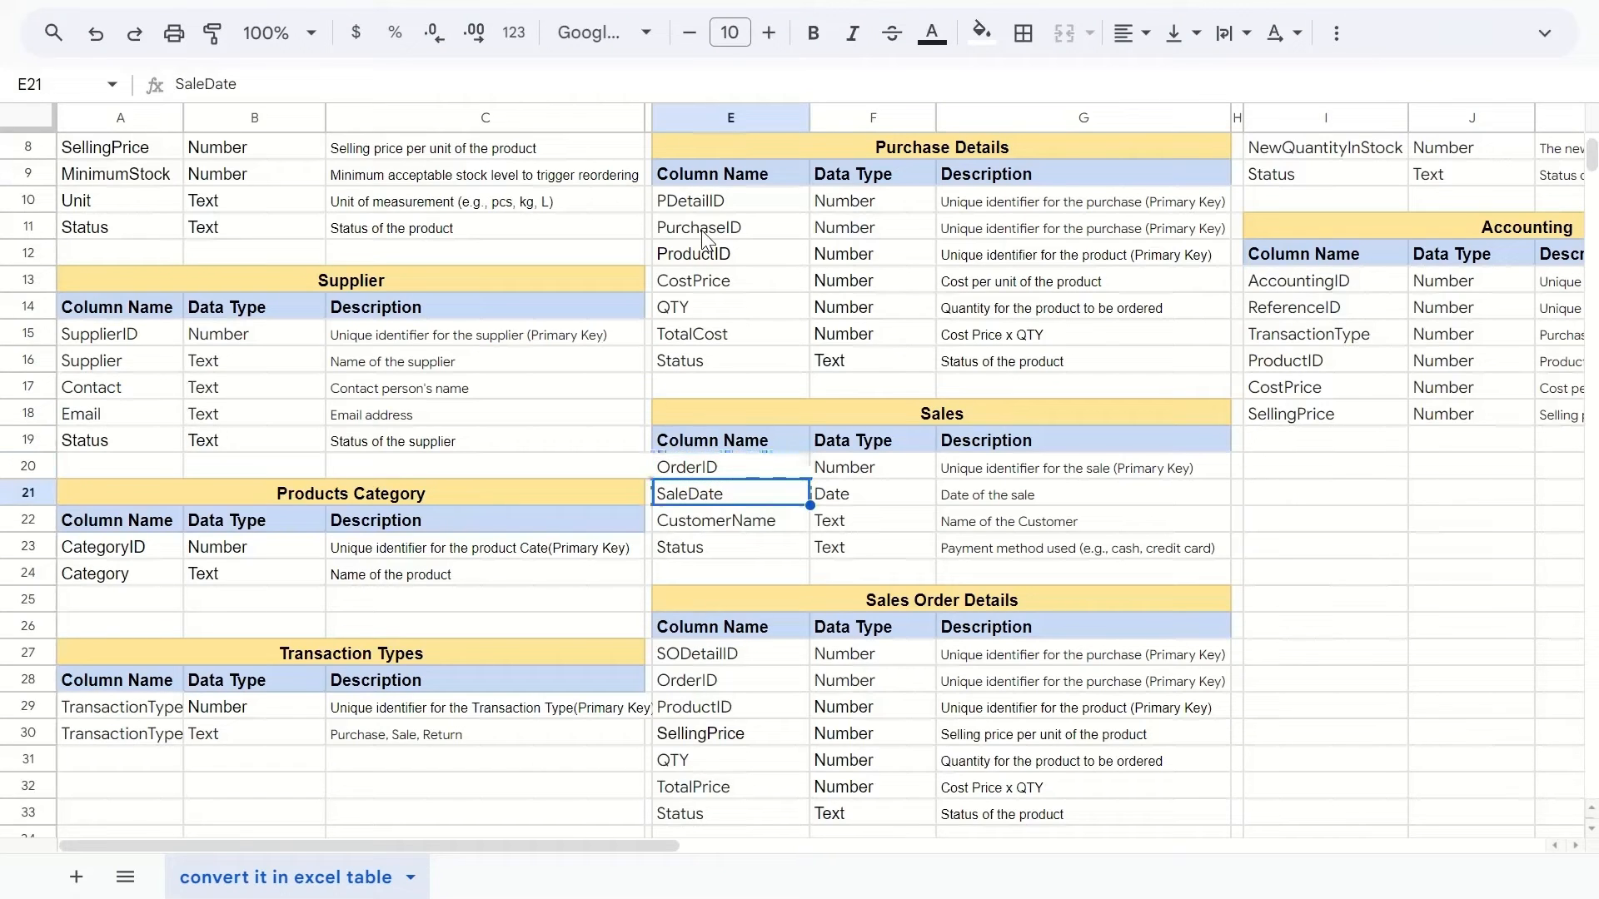
# Switch to SQL Server Management Studio and add SaleDate as the second column, with type date and nulls disallowed.
pyautogui.hotkey('alt', 'Tab')
pyautogui.hotkey('ctrl', 'v')
pyautogui.press('Tab')
pyautogui.write('da')
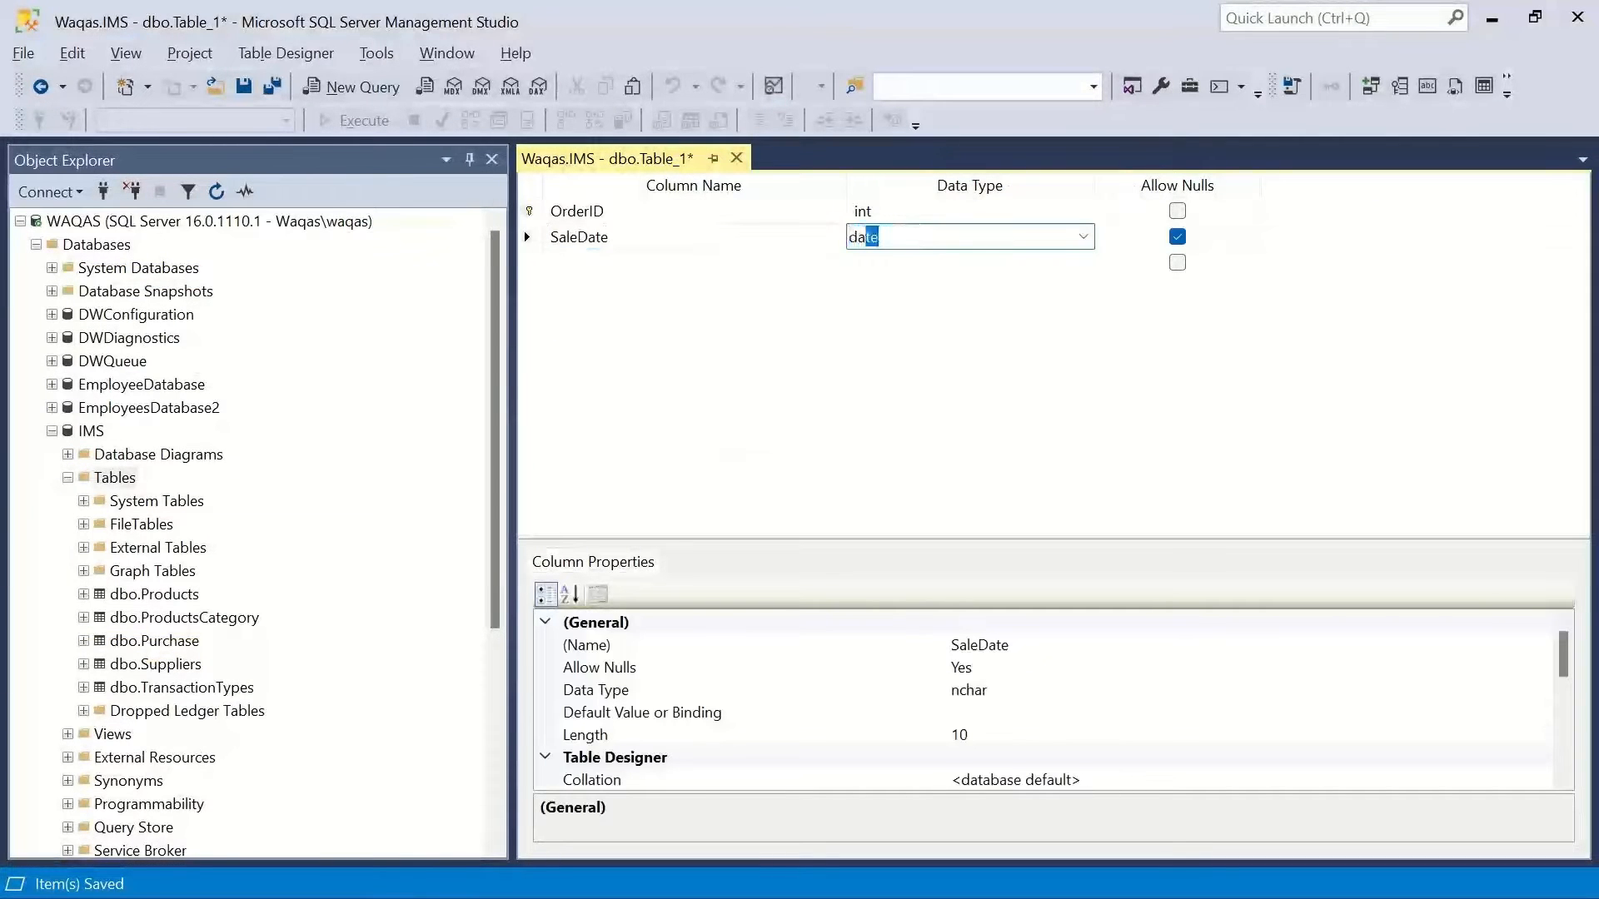
pyautogui.press('Tab')
pyautogui.press('space')
pyautogui.press('Tab')
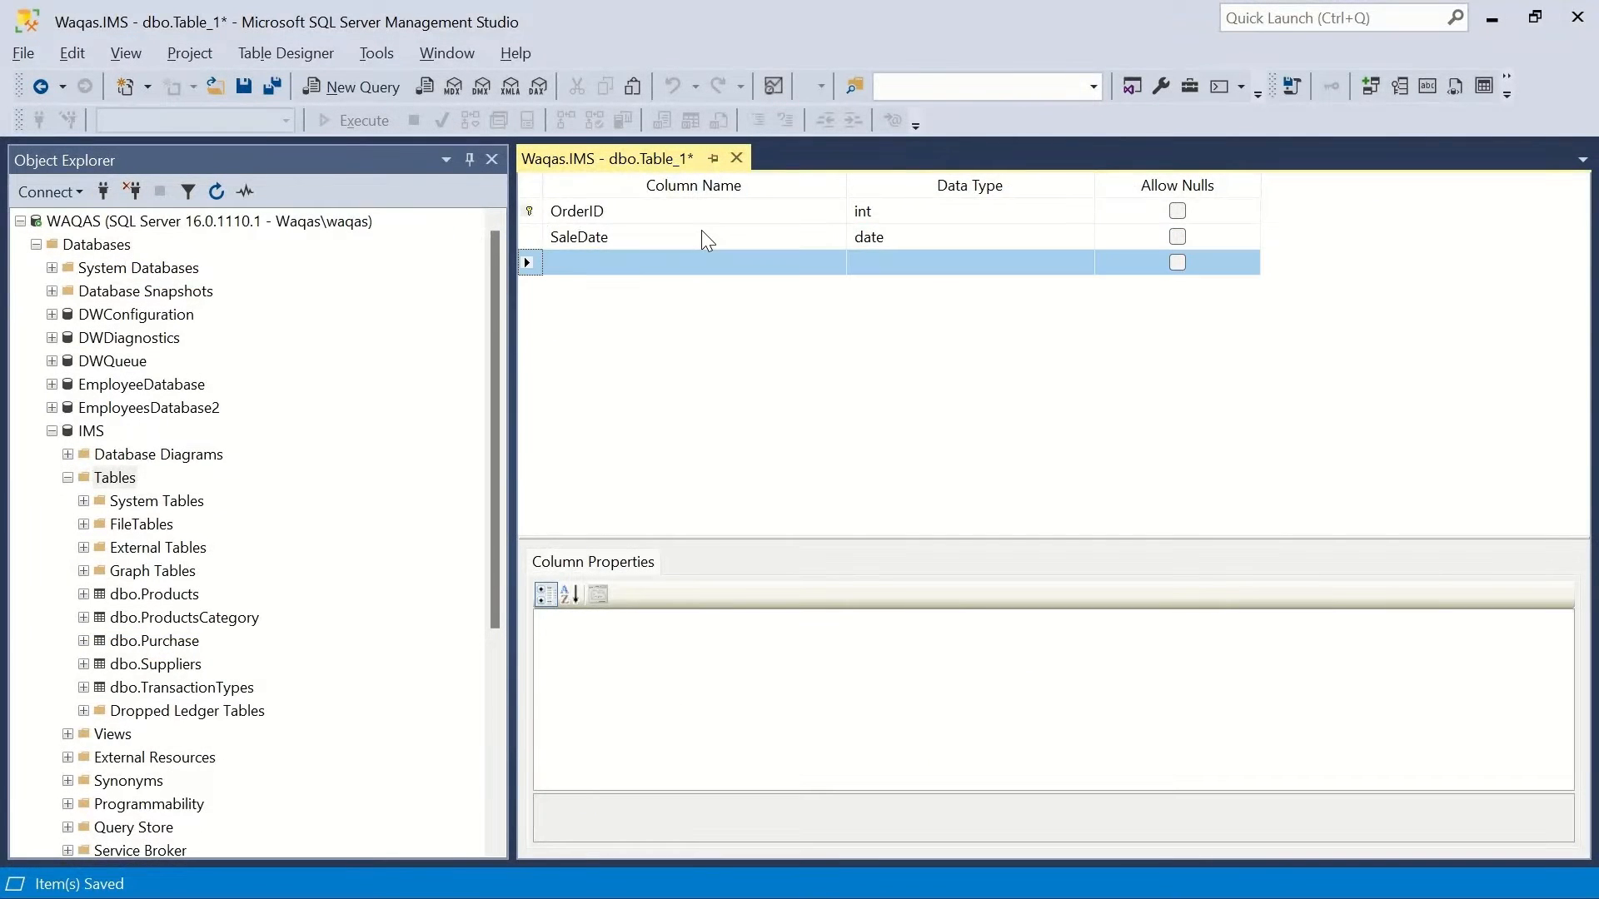
# Switch to Google Sheets and copy CustomerName from the Sales table's column definitions.
pyautogui.hotkey('alt', 'Tab')
pyautogui.press('Down')
pyautogui.hotkey('ctrl', 'c')
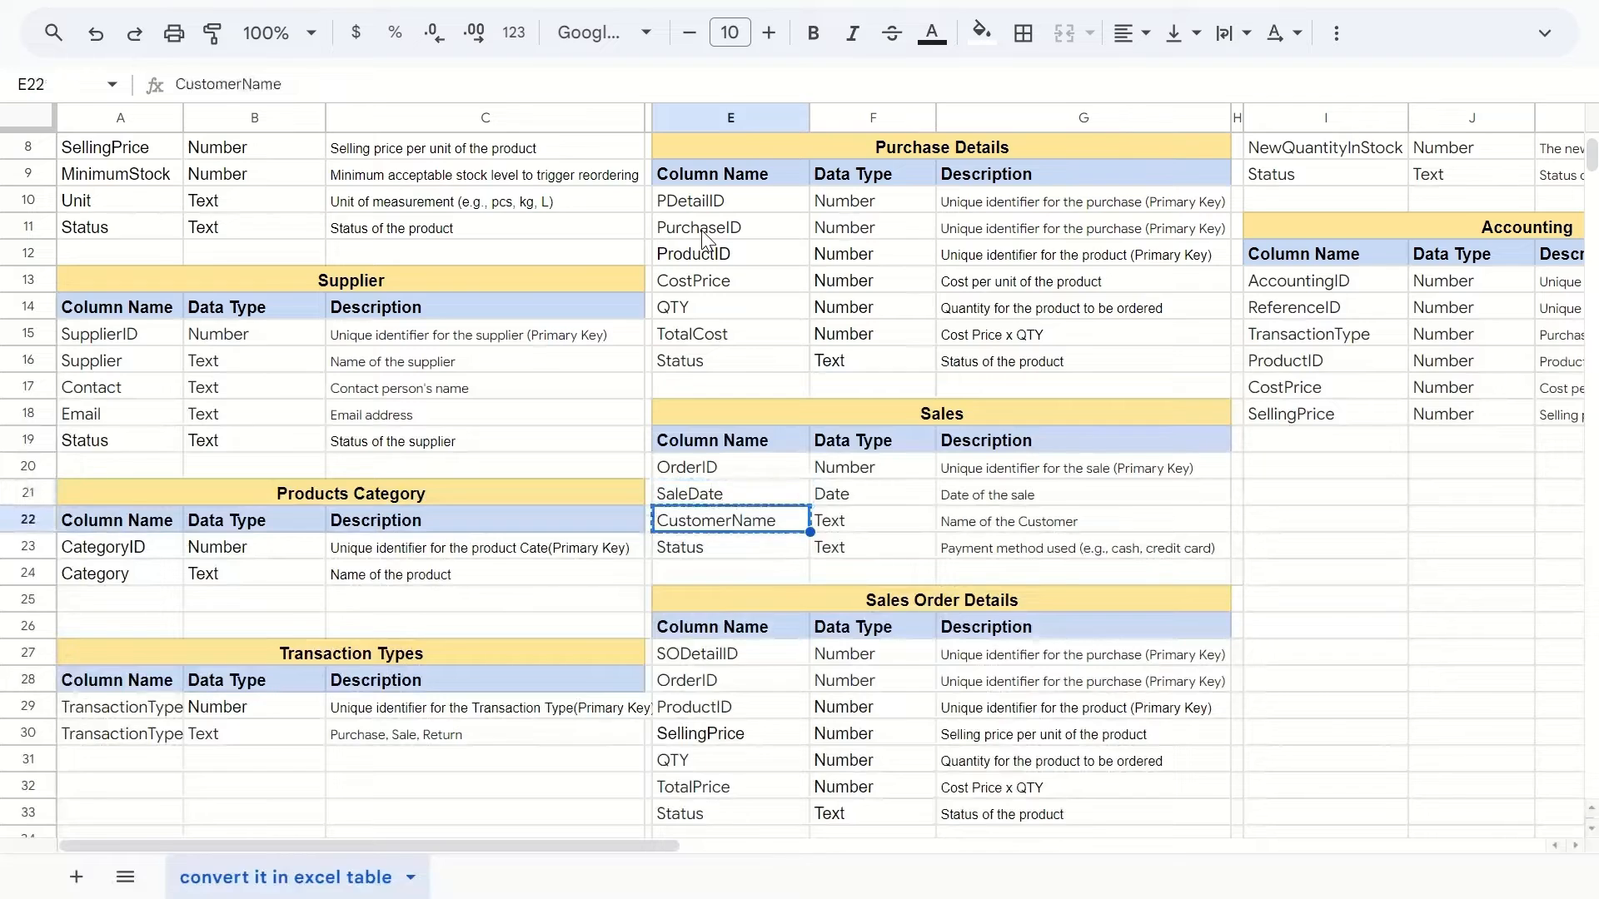
# Switch to SQL Server Management Studio and add CustomerName as the third column, with type varchar(250) and nulls disallowed.
pyautogui.hotkey('alt', 'Tab')
pyautogui.hotkey('ctrl', 'v')
pyautogui.press('Tab')
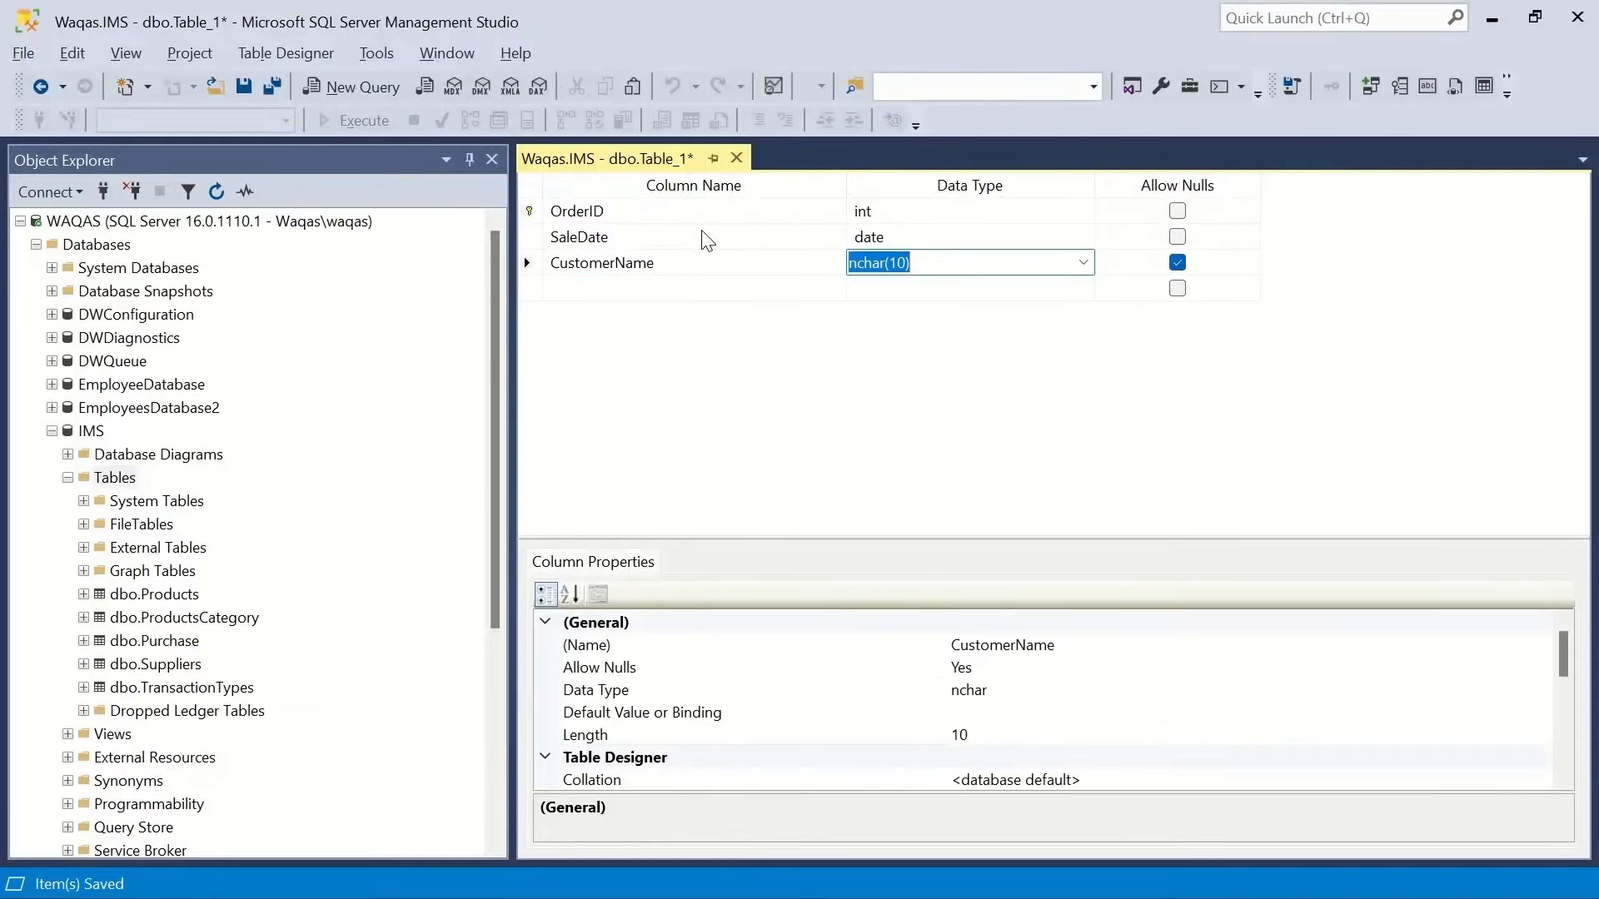
pyautogui.hotkey('alt', 'Tab')
pyautogui.hotkey('alt', 'Tab')
pyautogui.write('Varcha')
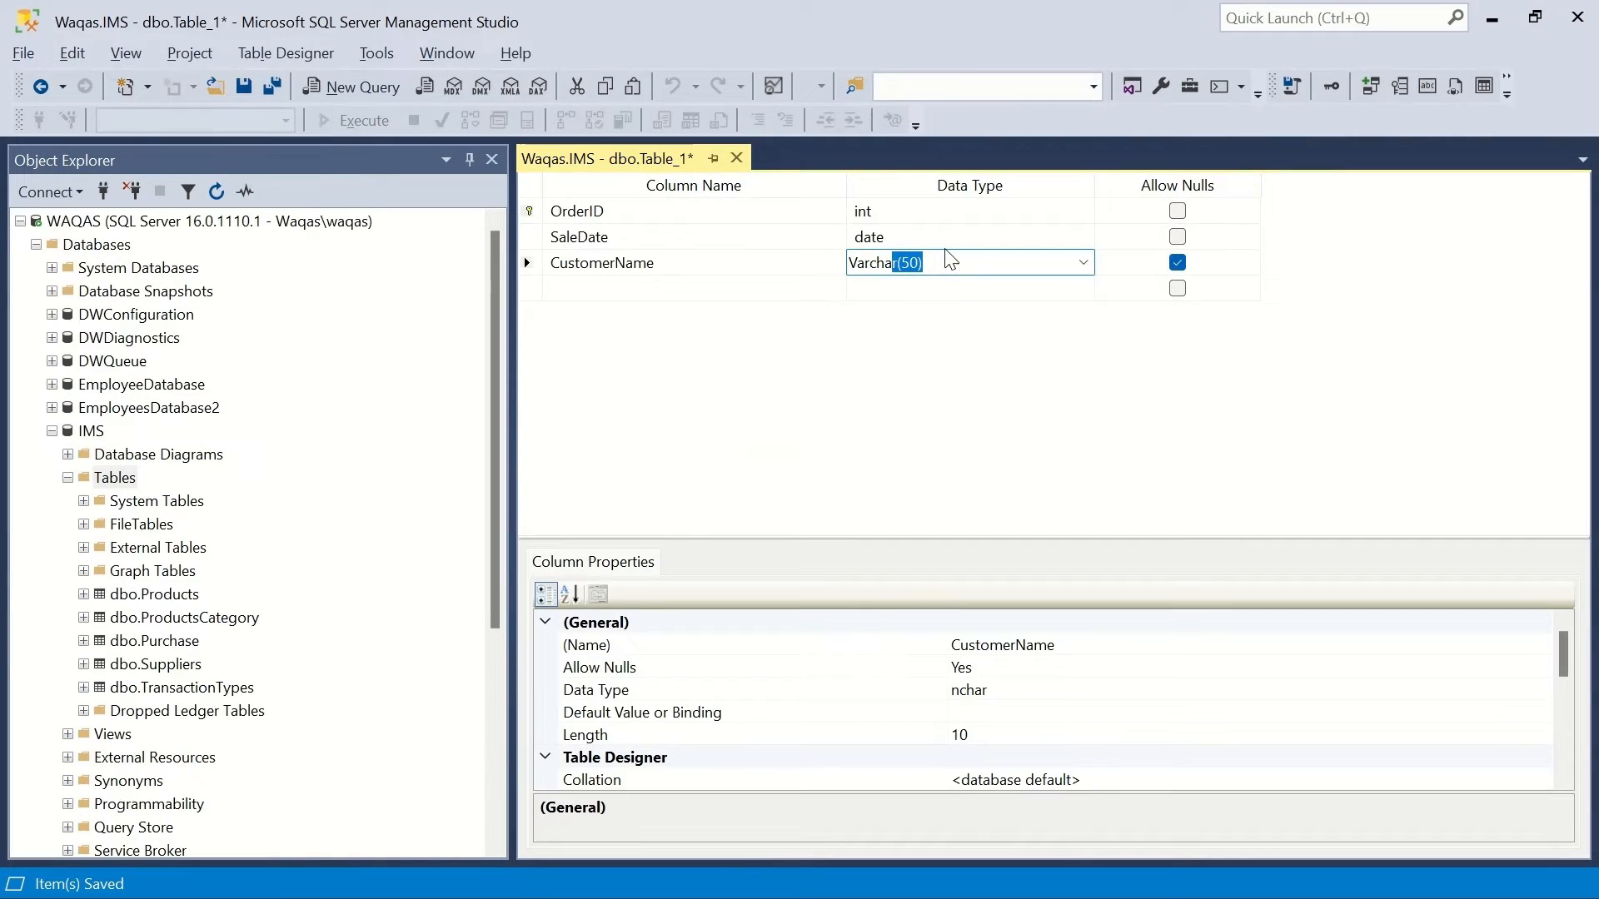
pyautogui.click(910, 263)
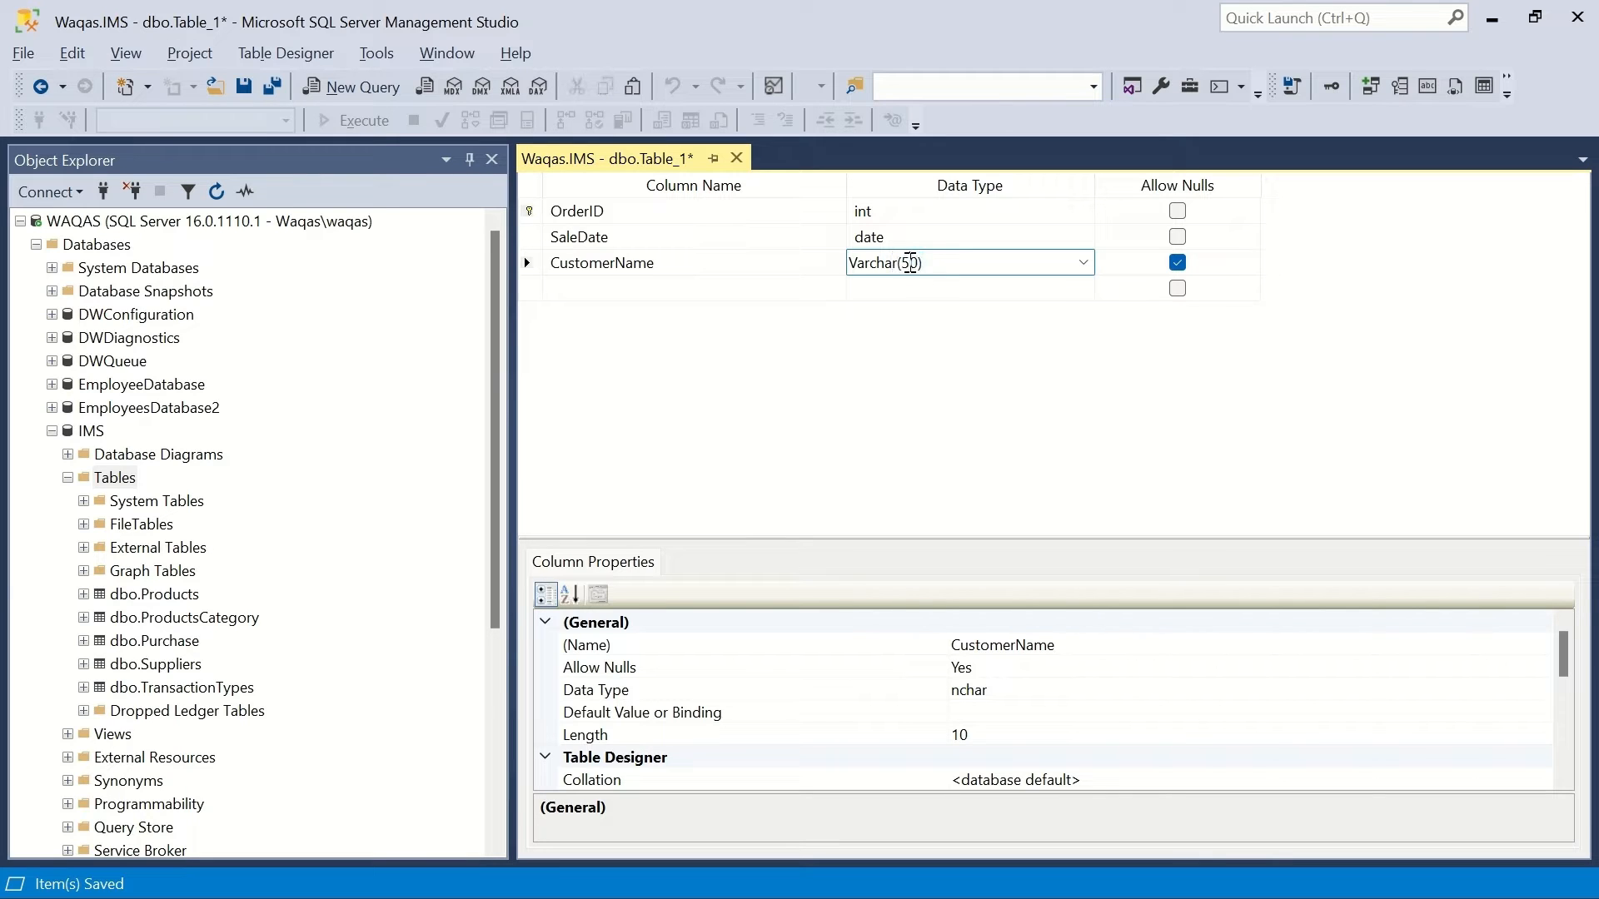
pyautogui.write('2')
pyautogui.press('Tab')
pyautogui.press('space')
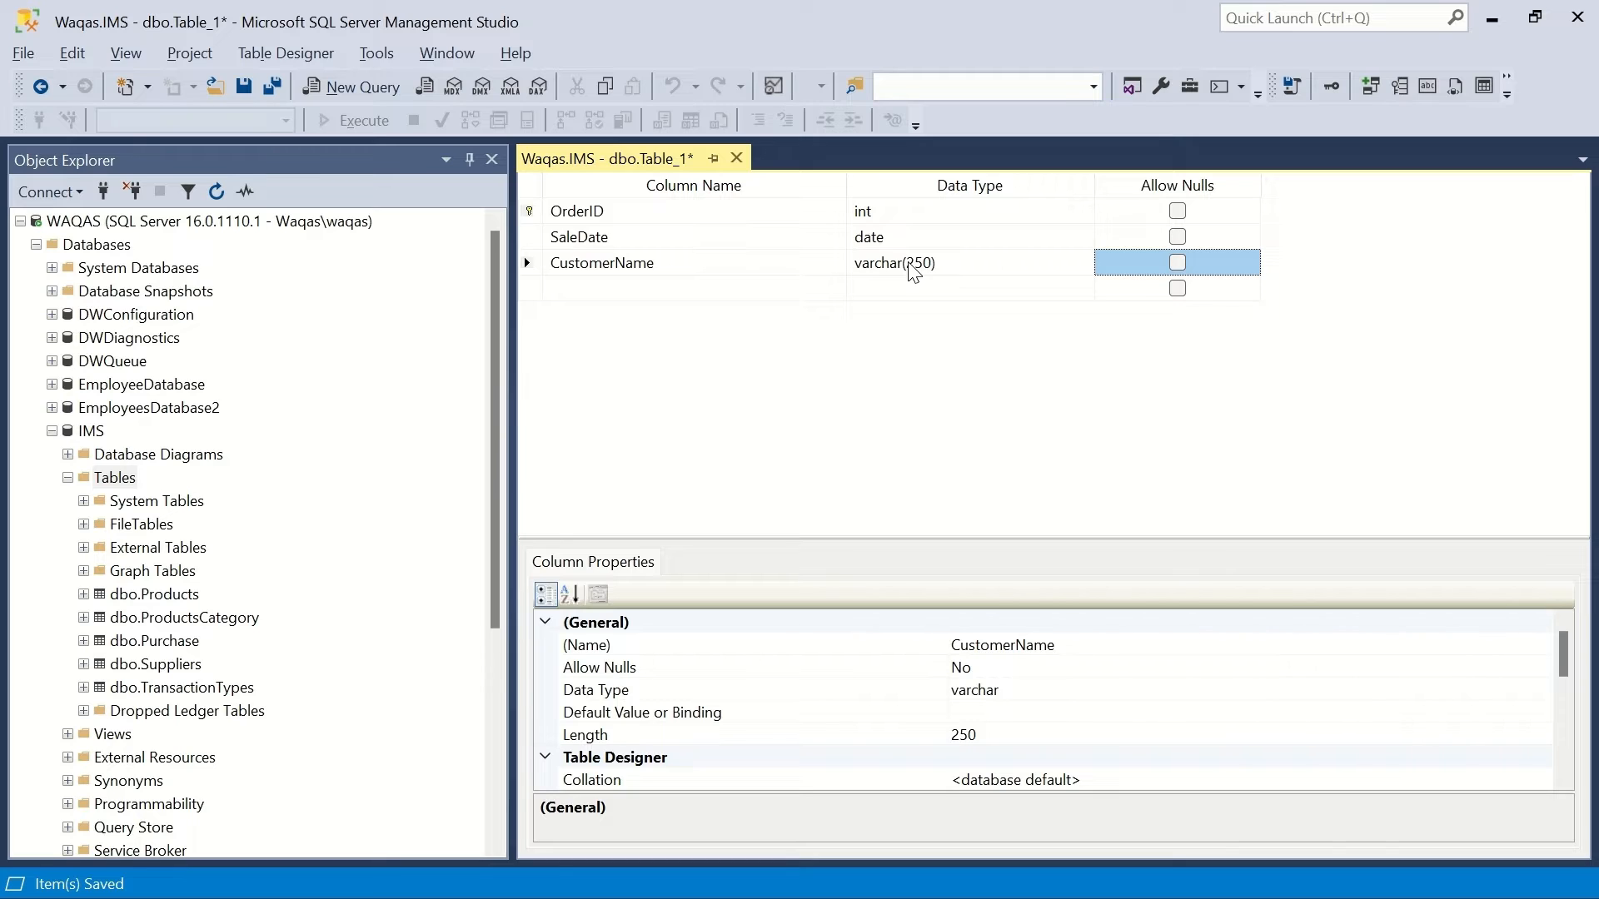
# Change the data type of the CustomerName column to int.
pyautogui.click(913, 271)
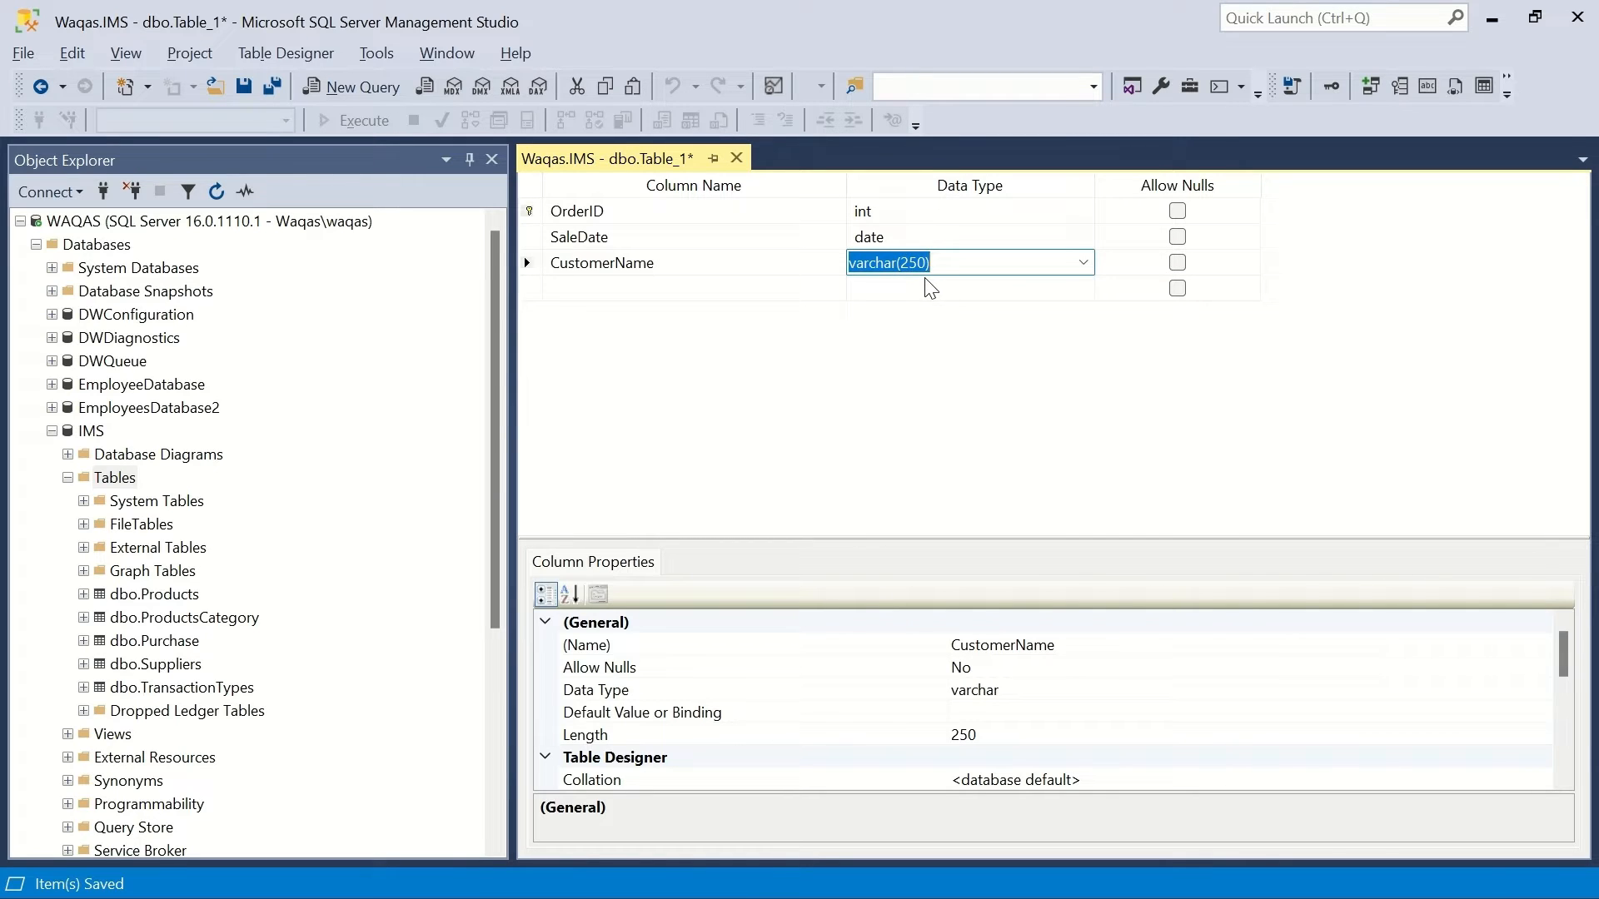
pyautogui.write('int')
pyautogui.press('Tab')
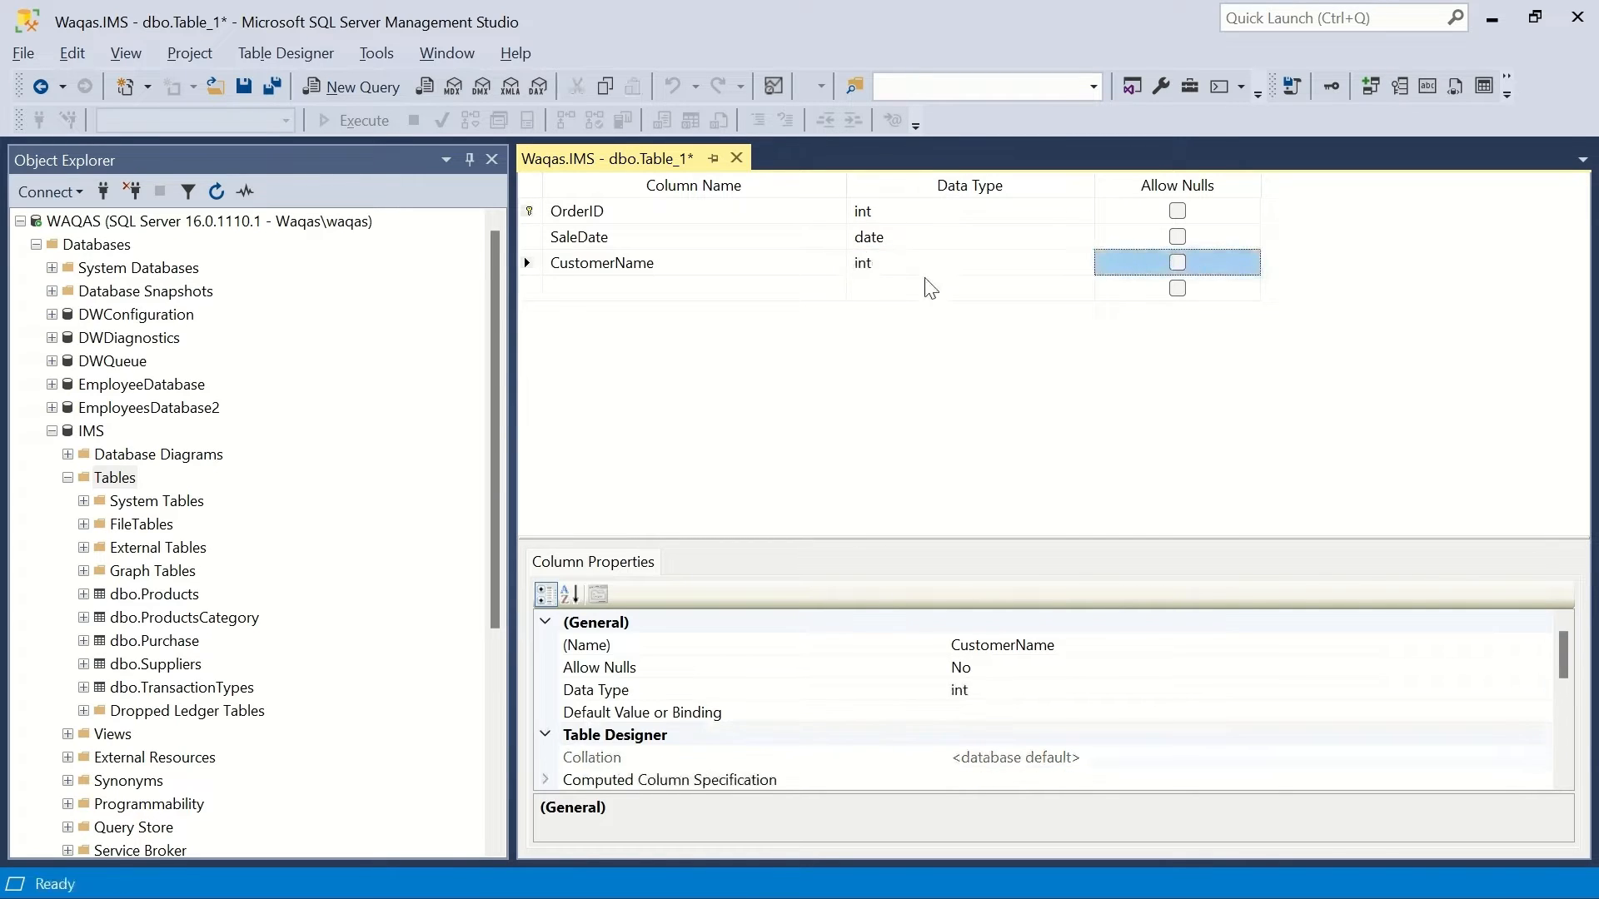
pyautogui.hotkey('shift', 'Tab')
pyautogui.hotkey('shift', 'Tab')
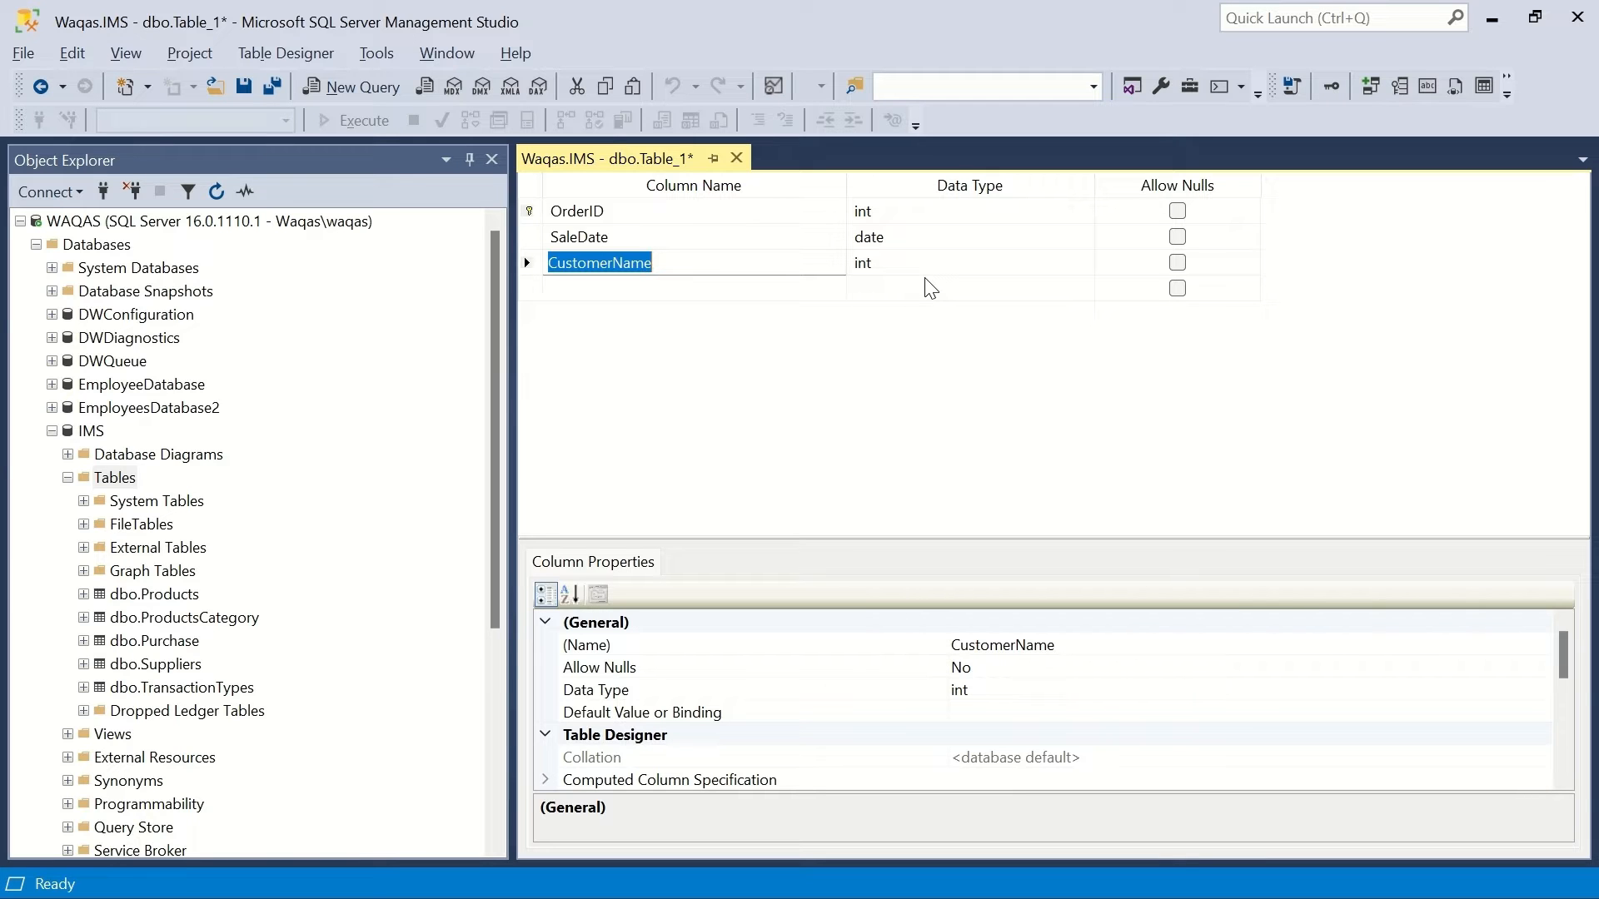
# Copy Status from the Sales definitions in Google Sheets into SQL Server Management Studio as the table's fourth column name.
pyautogui.hotkey('alt', 'Tab')
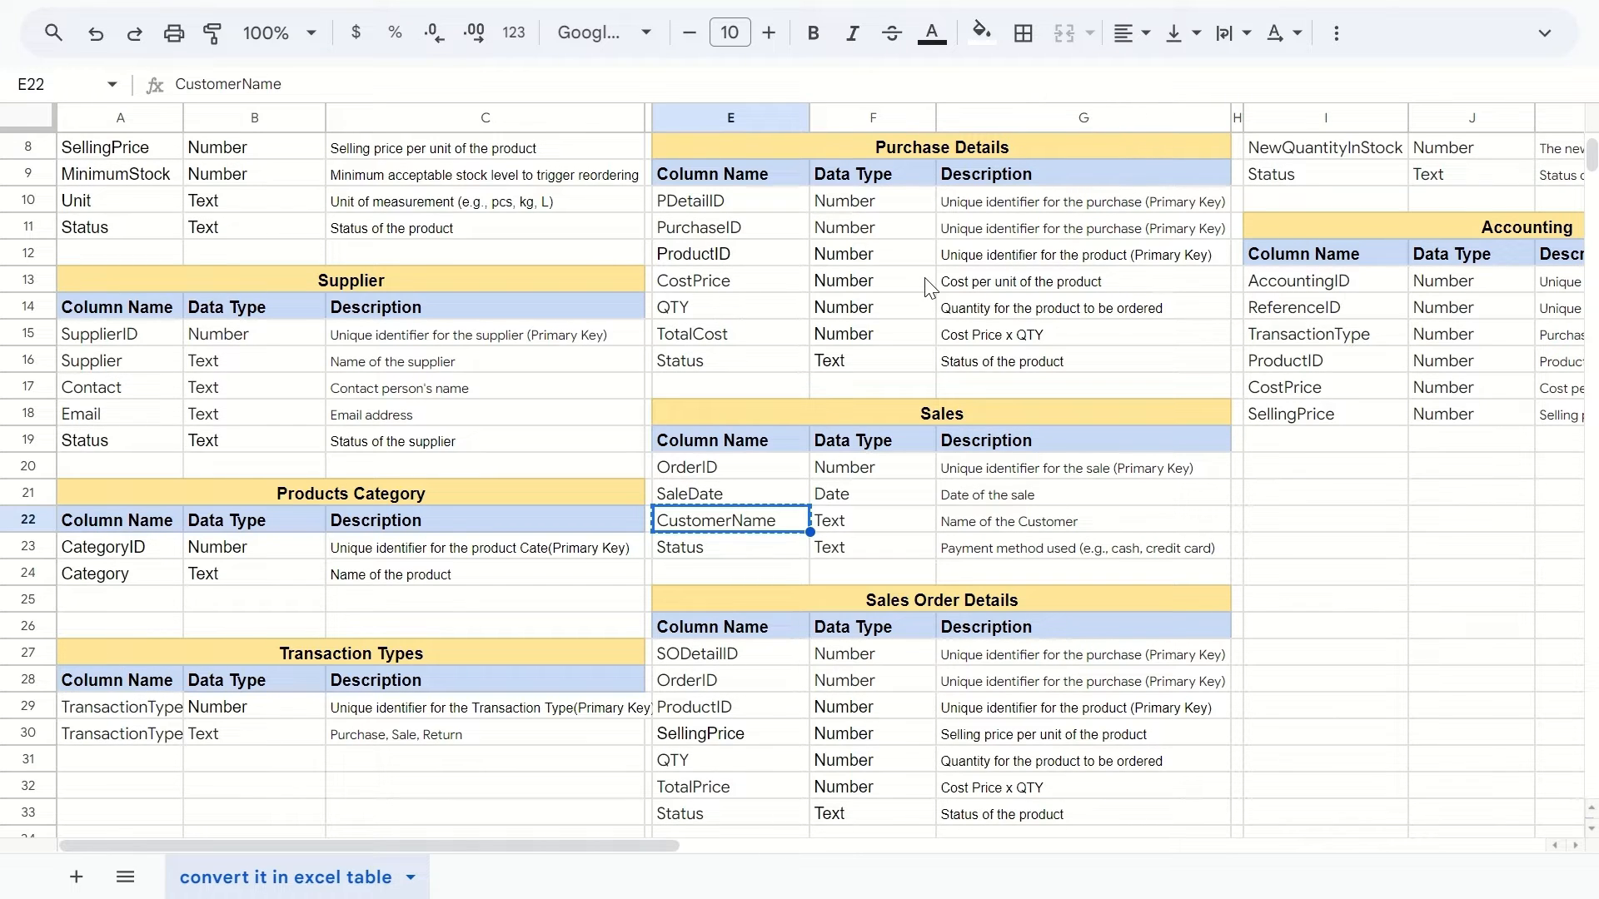
pyautogui.press('Down')
pyautogui.hotkey('alt', 'Tab')
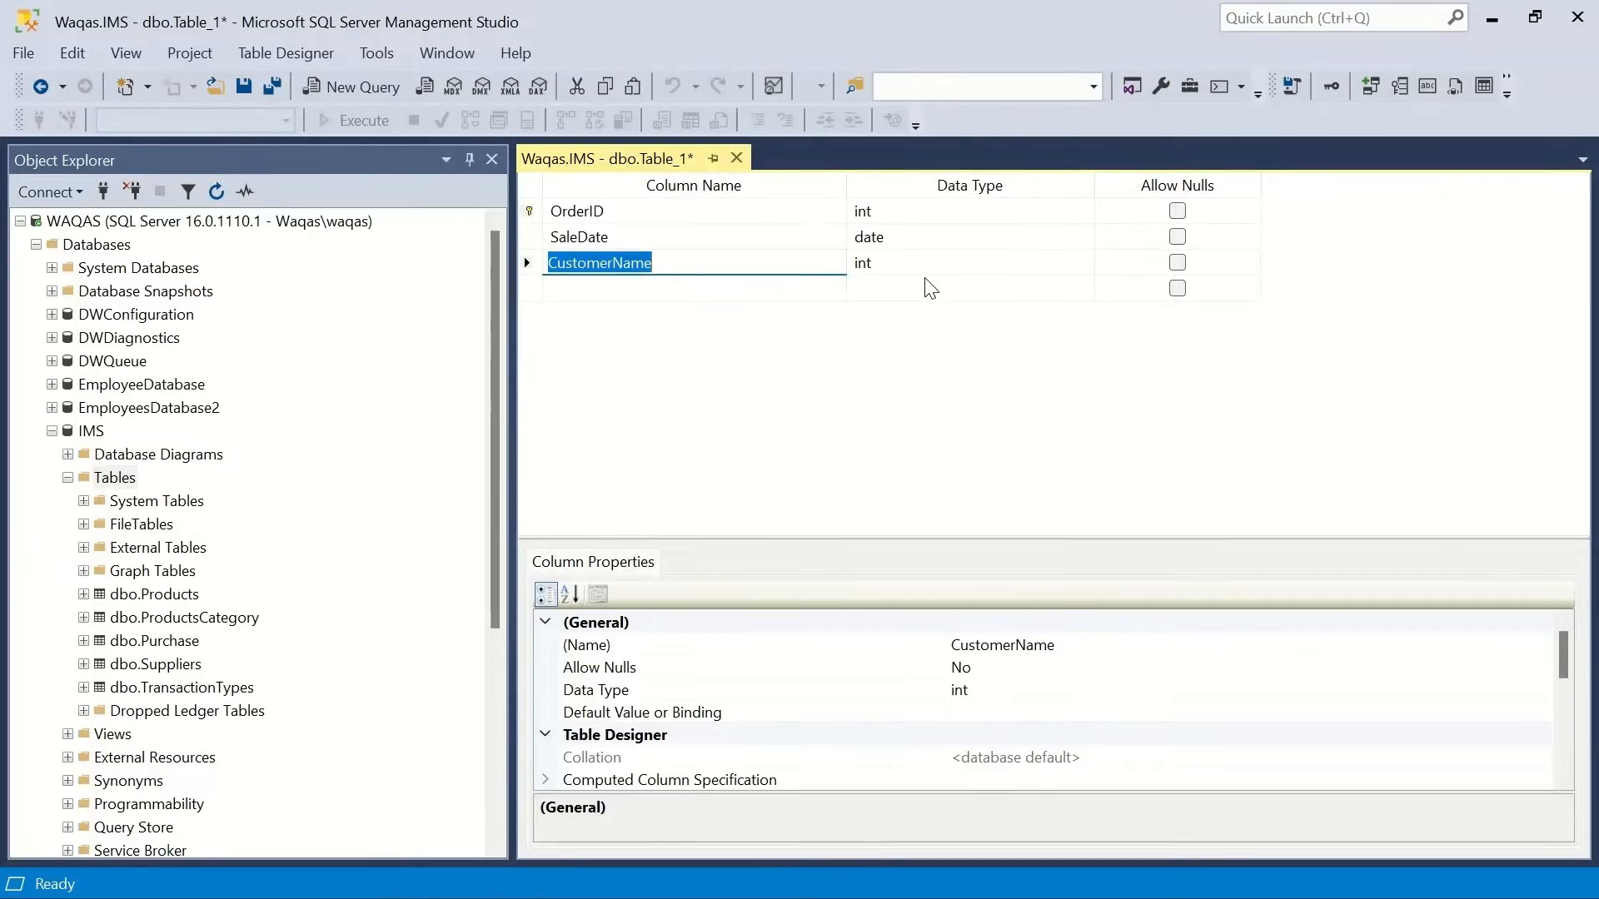
pyautogui.press('Down')
pyautogui.hotkey('ctrl', 'v')
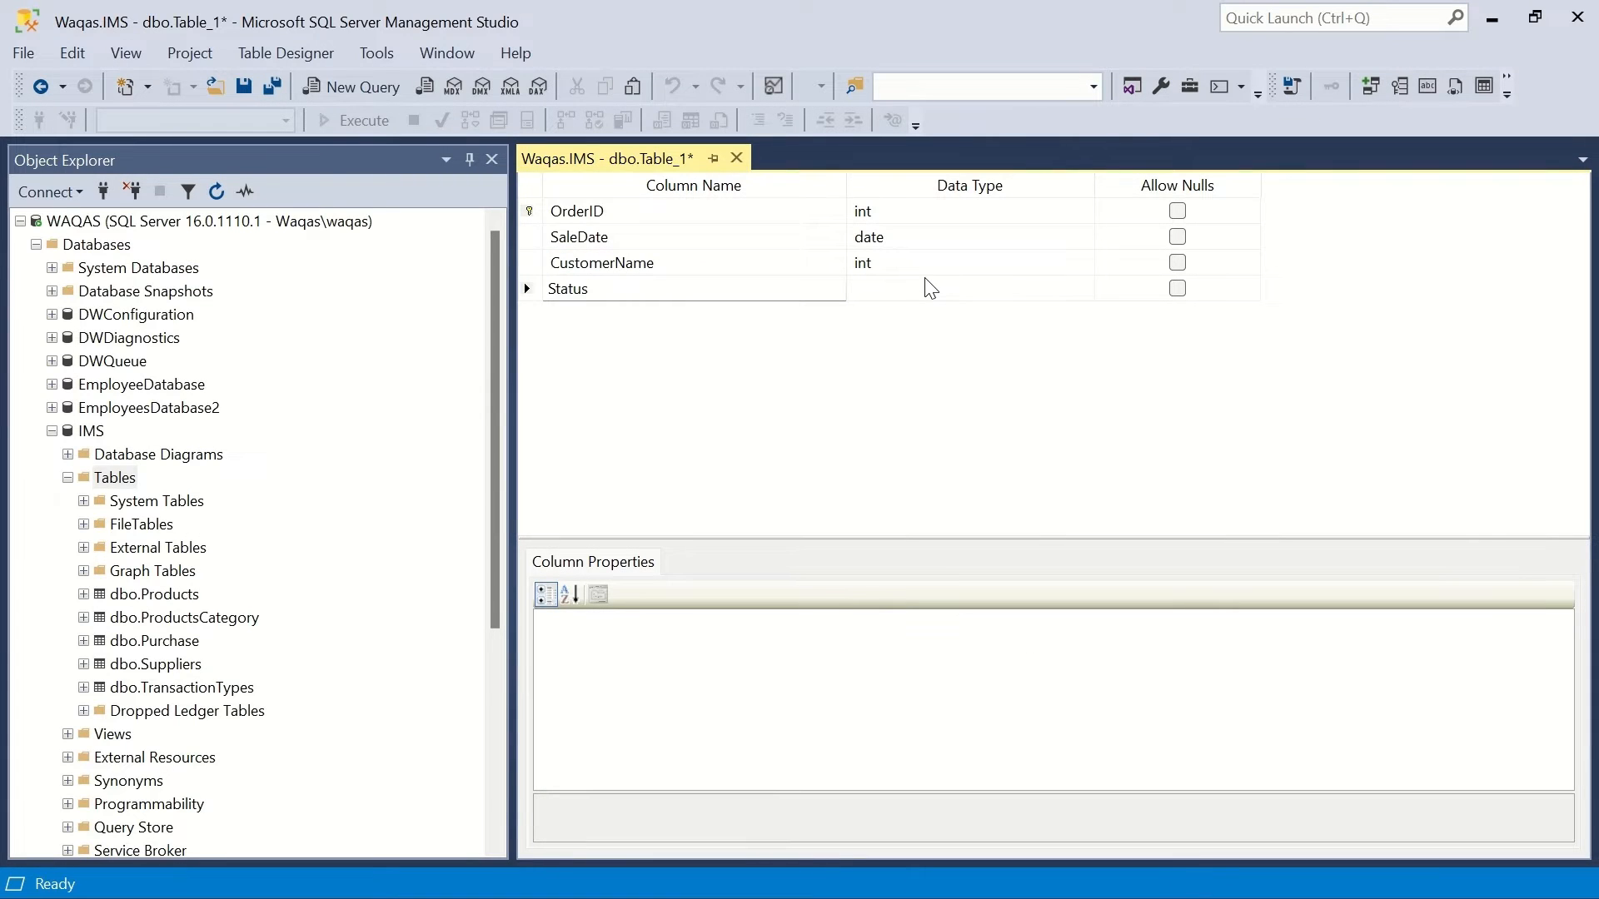
# Set the Status column's data type to varchar(20) and disallow nulls.
pyautogui.click(930, 288)
pyautogui.write('varchar(50')
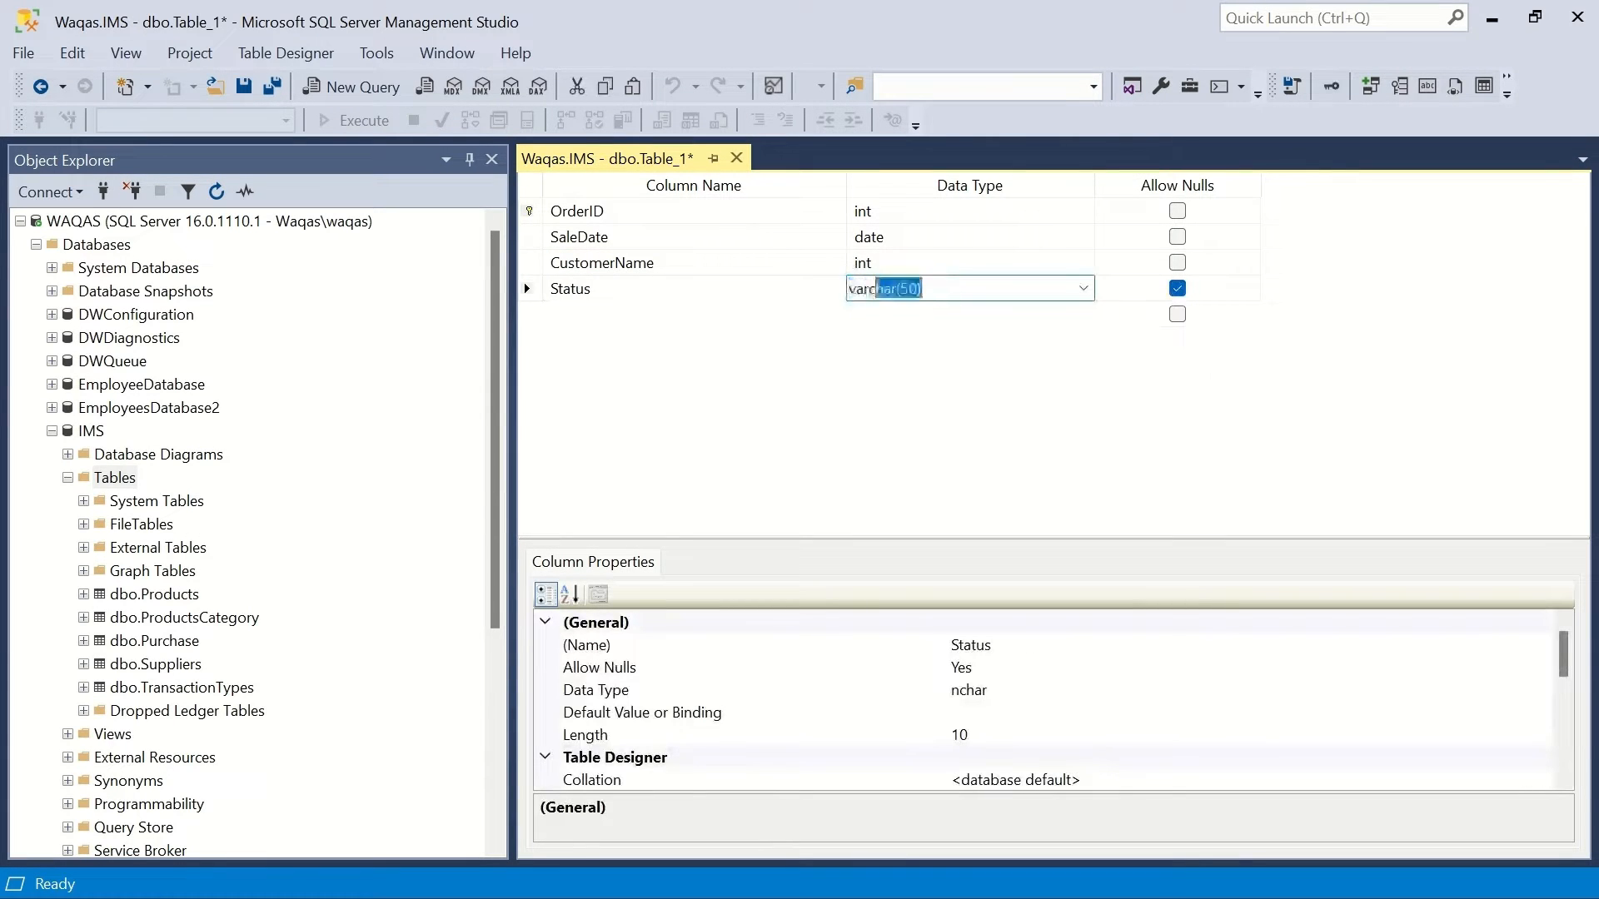
pyautogui.click(913, 289)
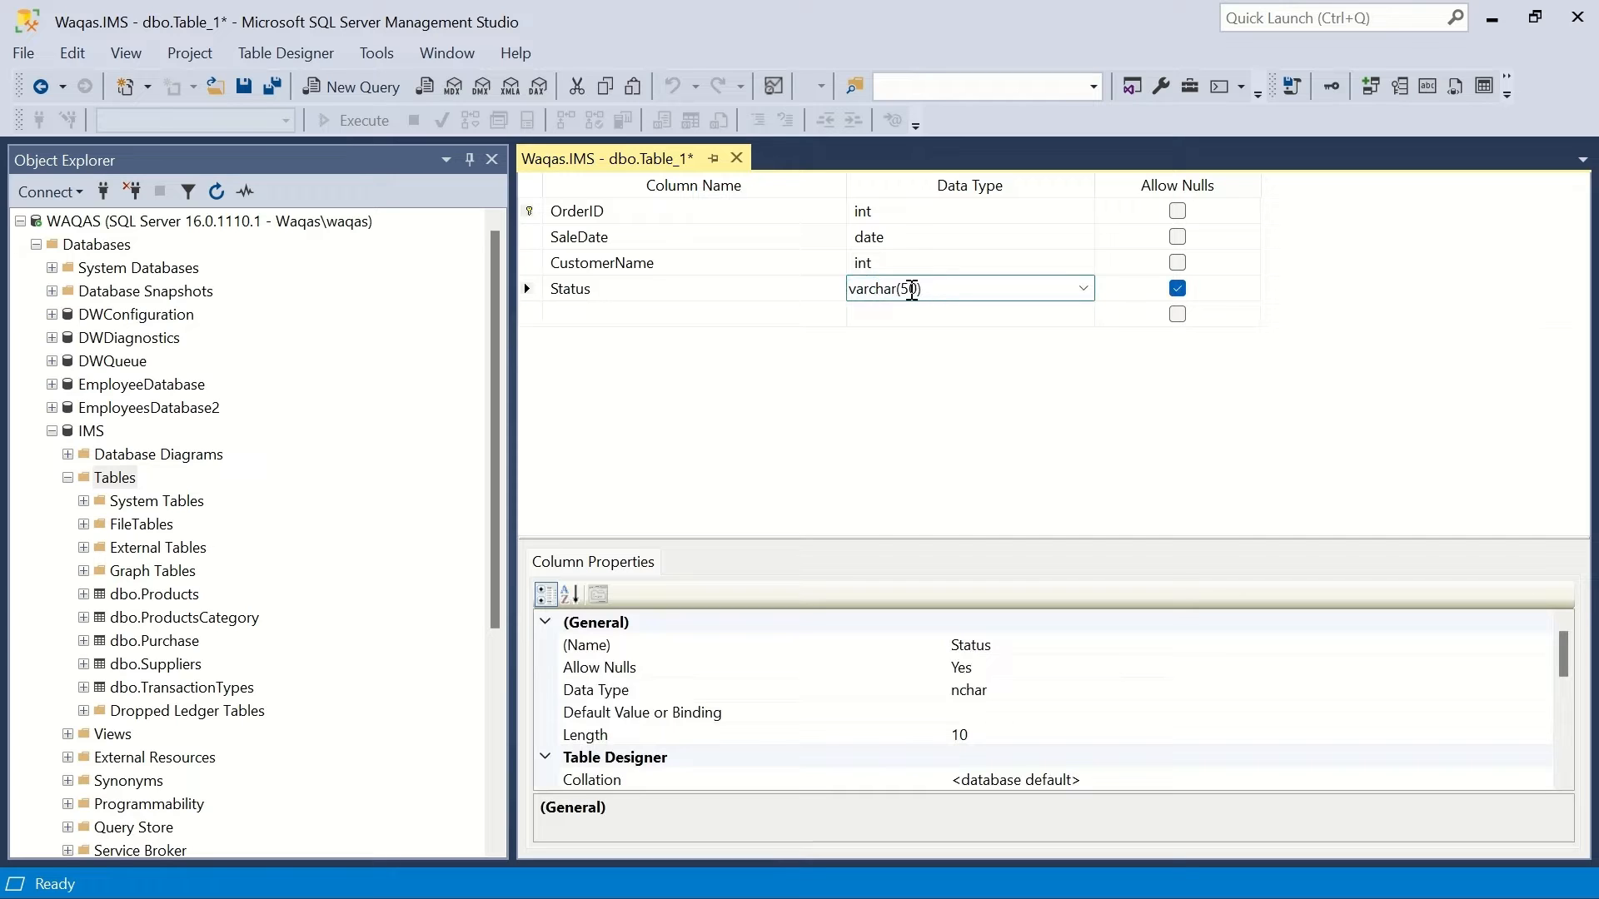
pyautogui.press('BackSpace')
pyautogui.write('2')
pyautogui.press('Tab')
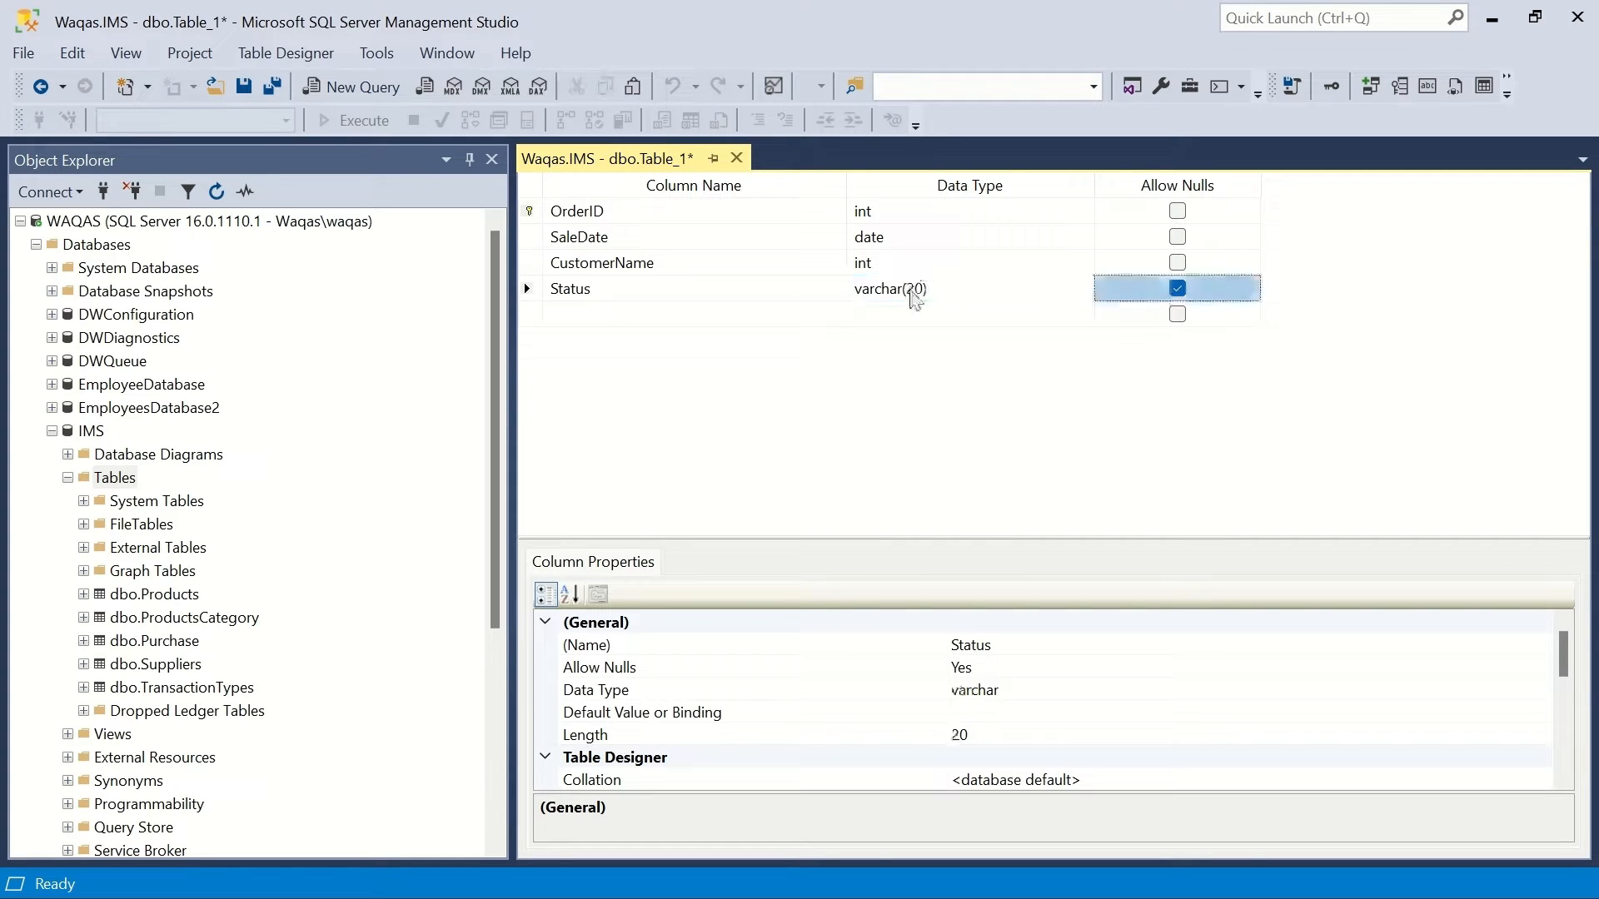
pyautogui.press('space')
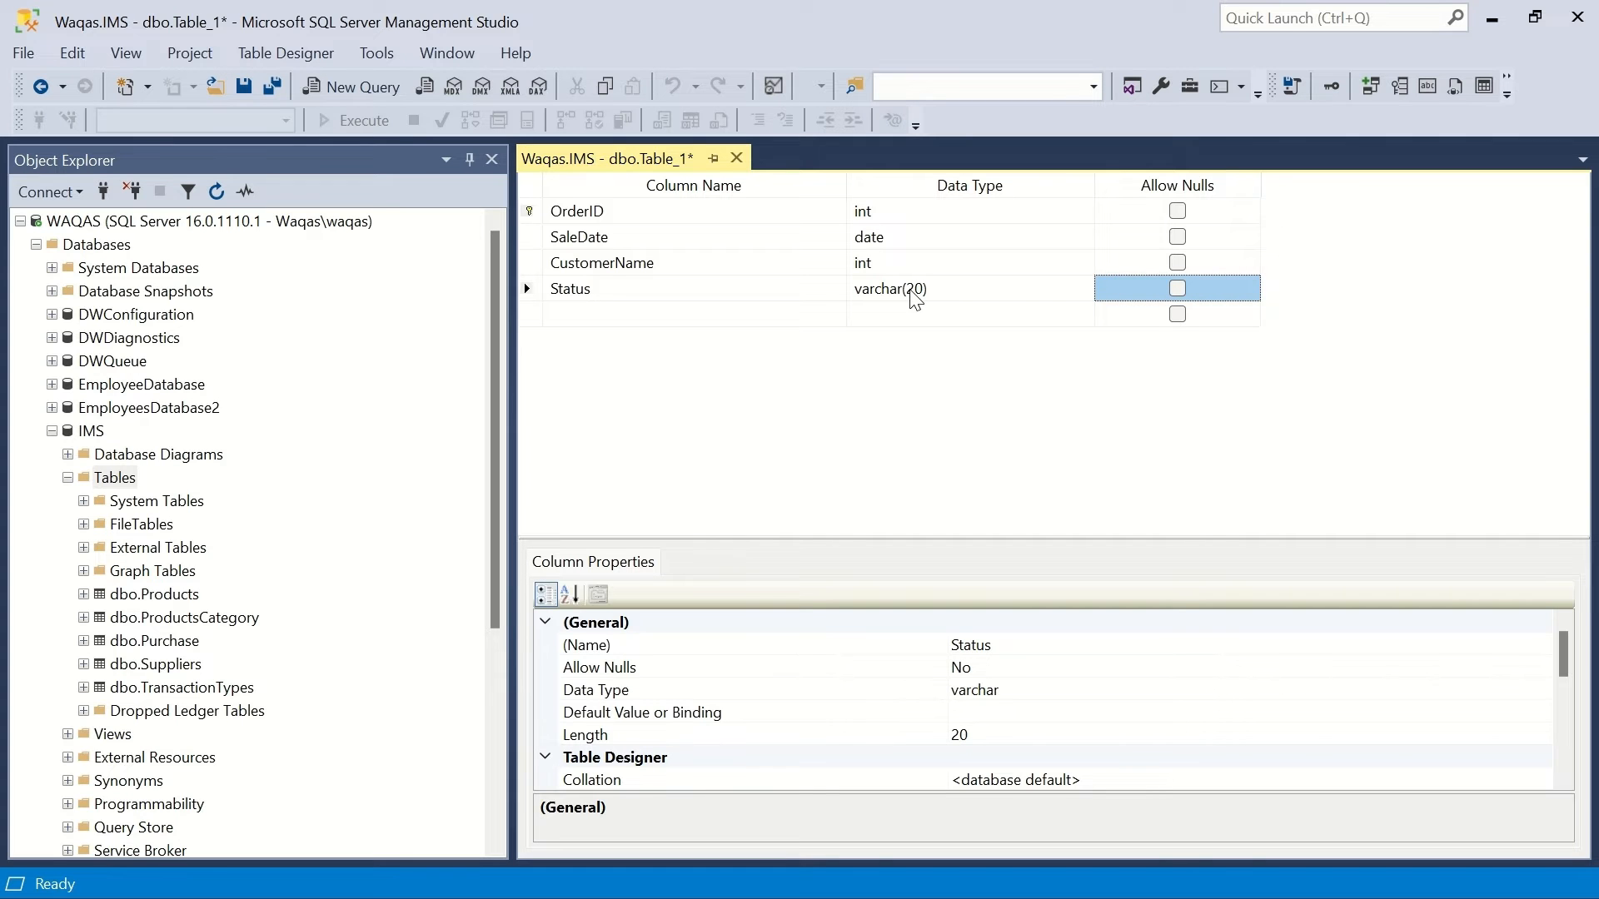
# Save the new table under the name Sales and close its design.
pyautogui.hotkey('alt', 'Tab')
pyautogui.hotkey('alt', 'Tab')
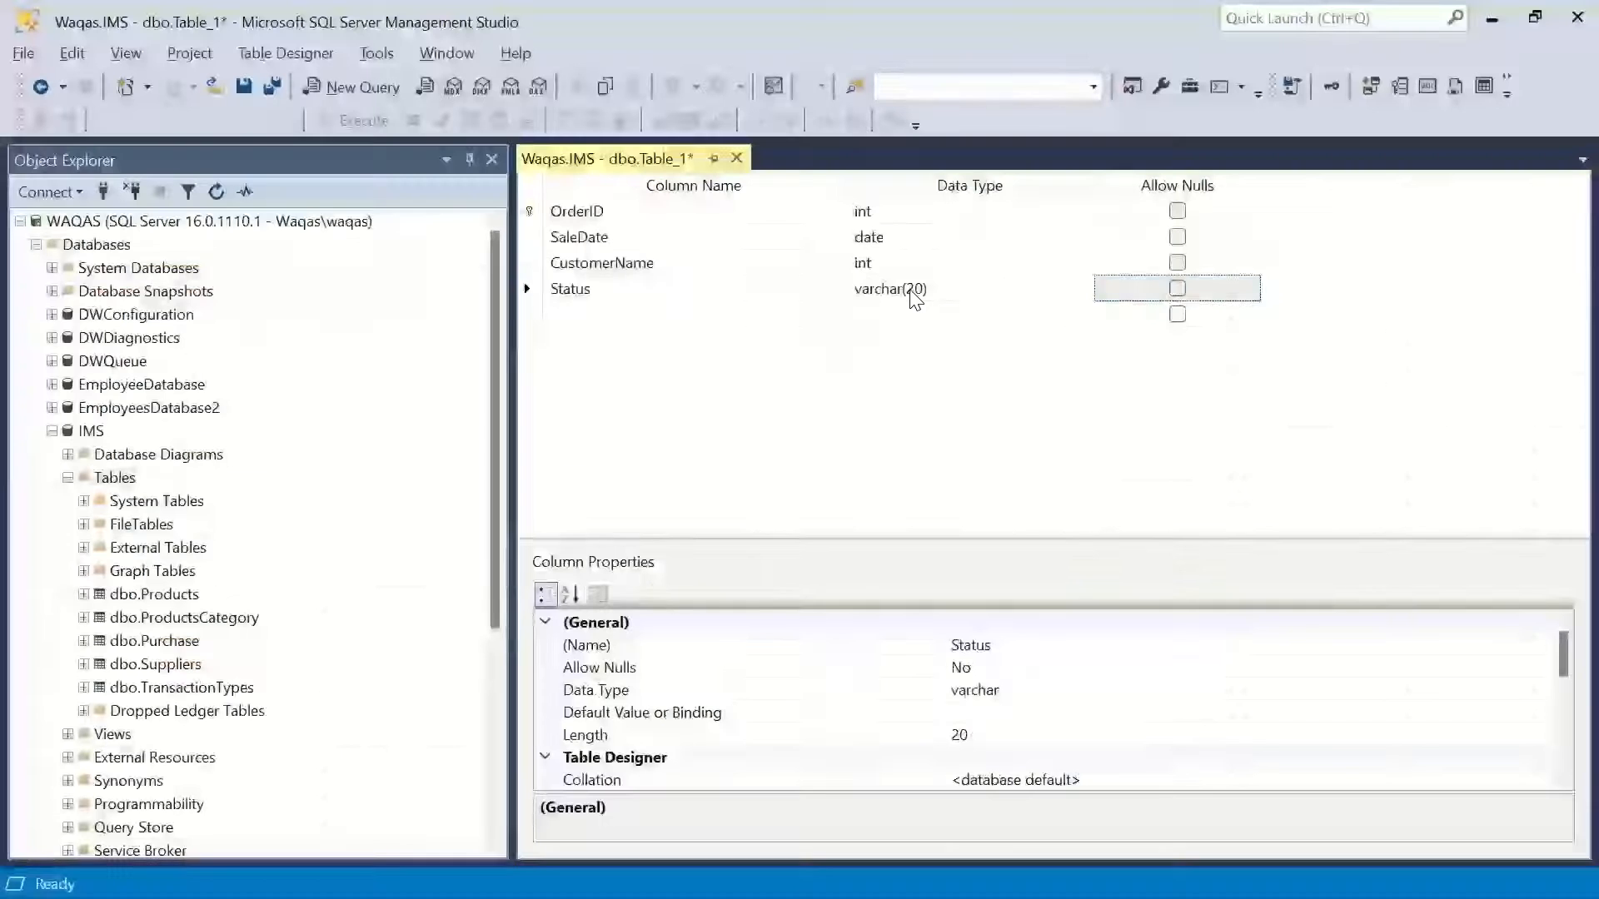
pyautogui.hotkey('ctrl', 's')
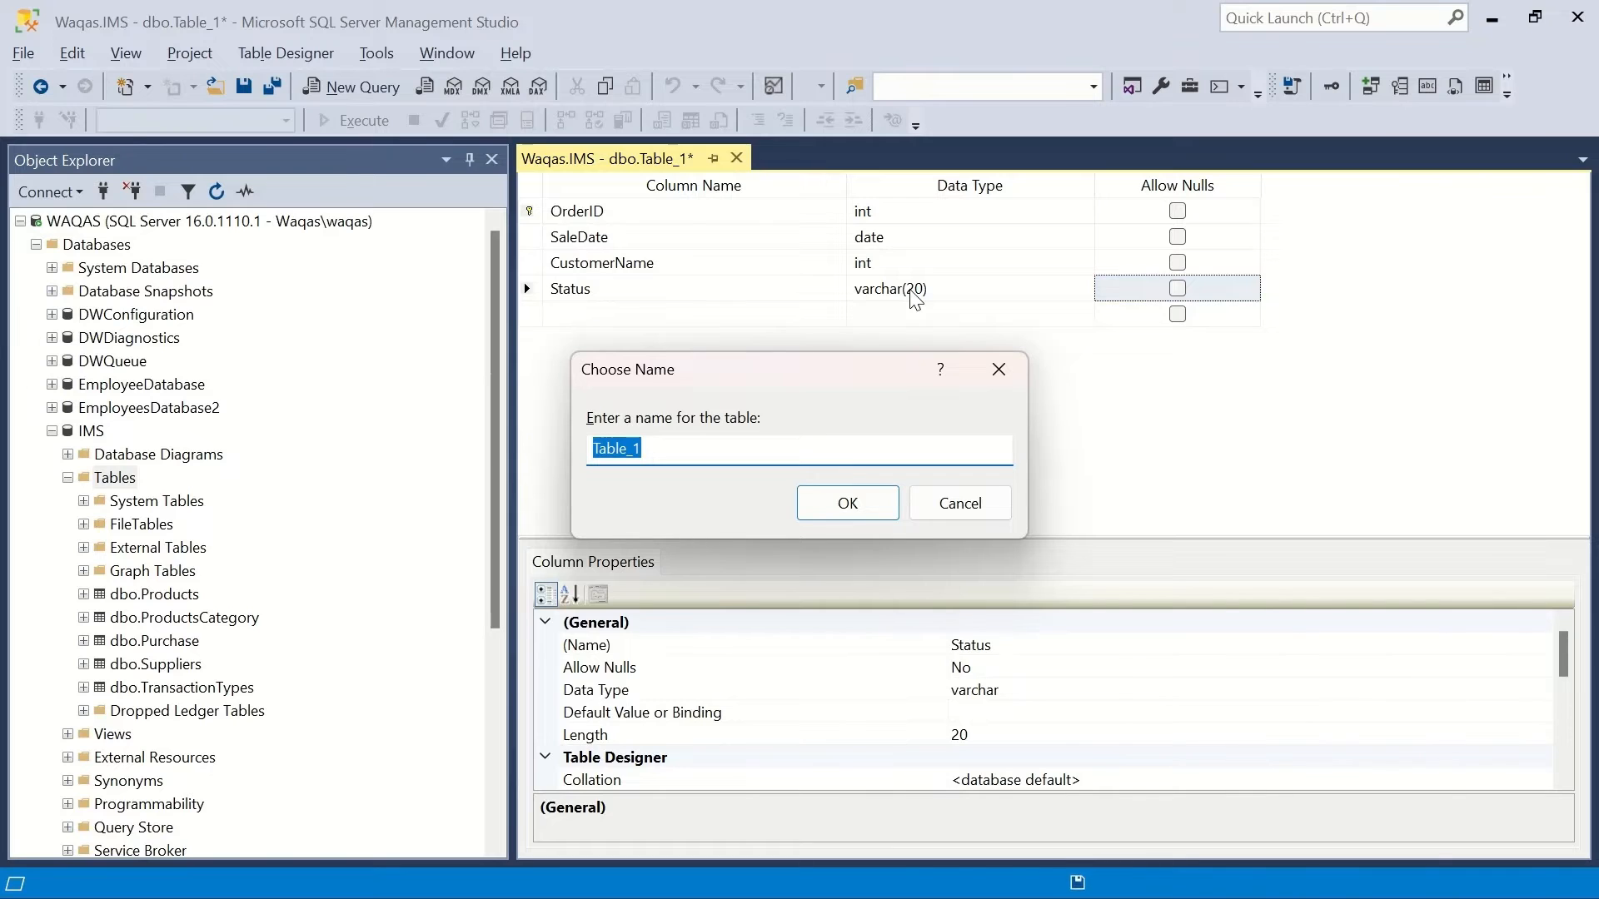
pyautogui.write('Sales')
pyautogui.press('Return')
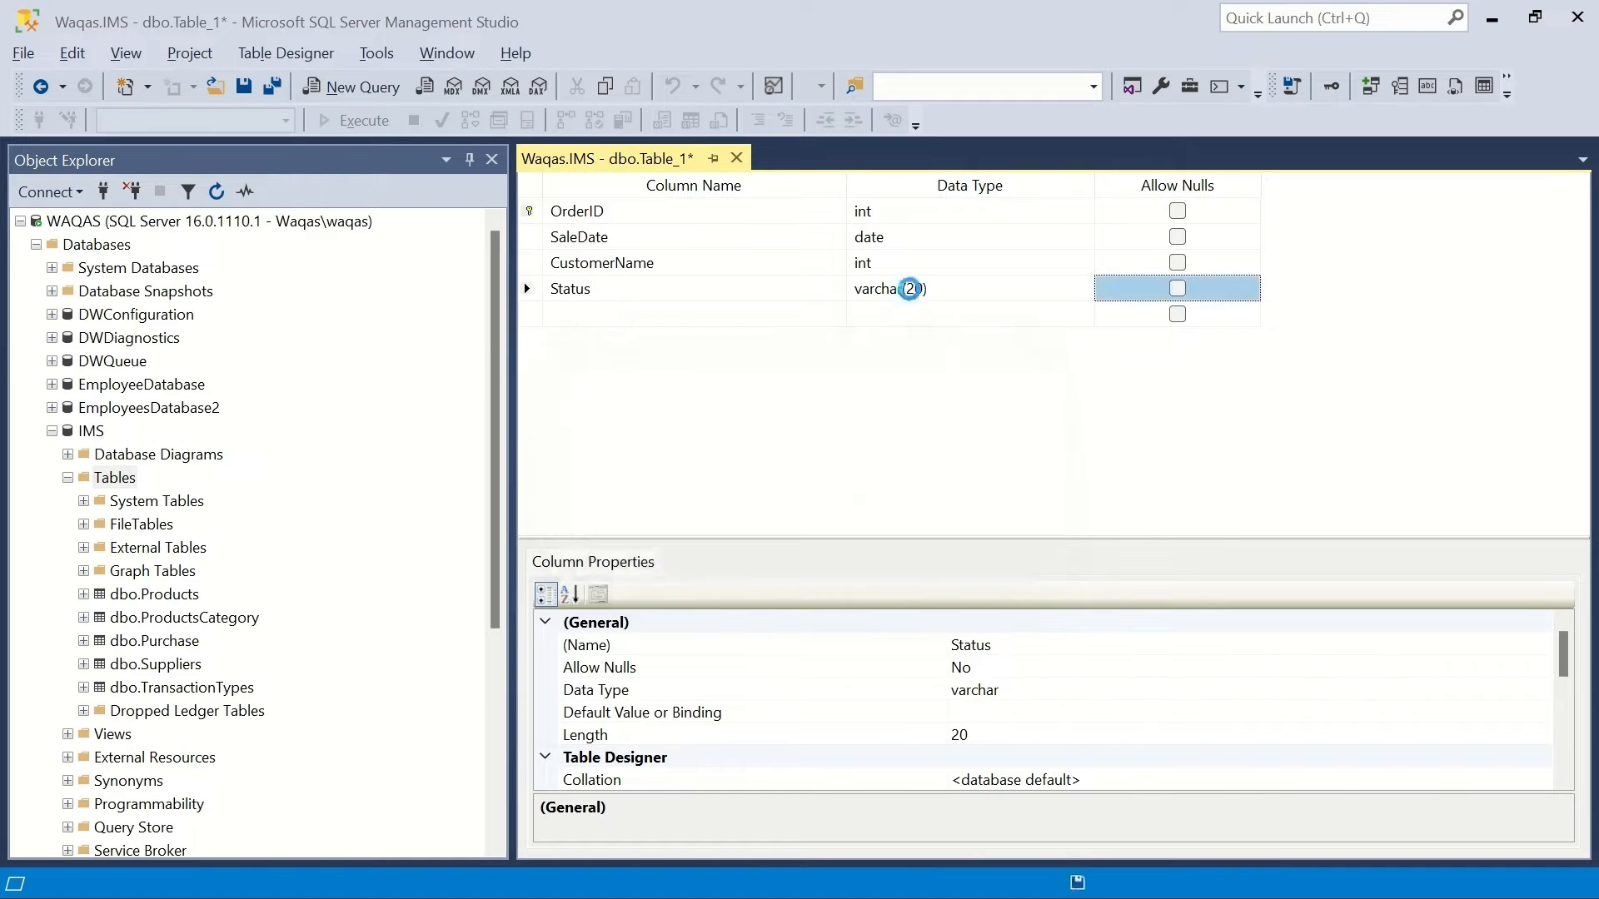
pyautogui.click(828, 157)
# Switch to Google Sheets and look over the Sales Order Details column definitions and the area around them.
pyautogui.hotkey('alt', 'Tab')
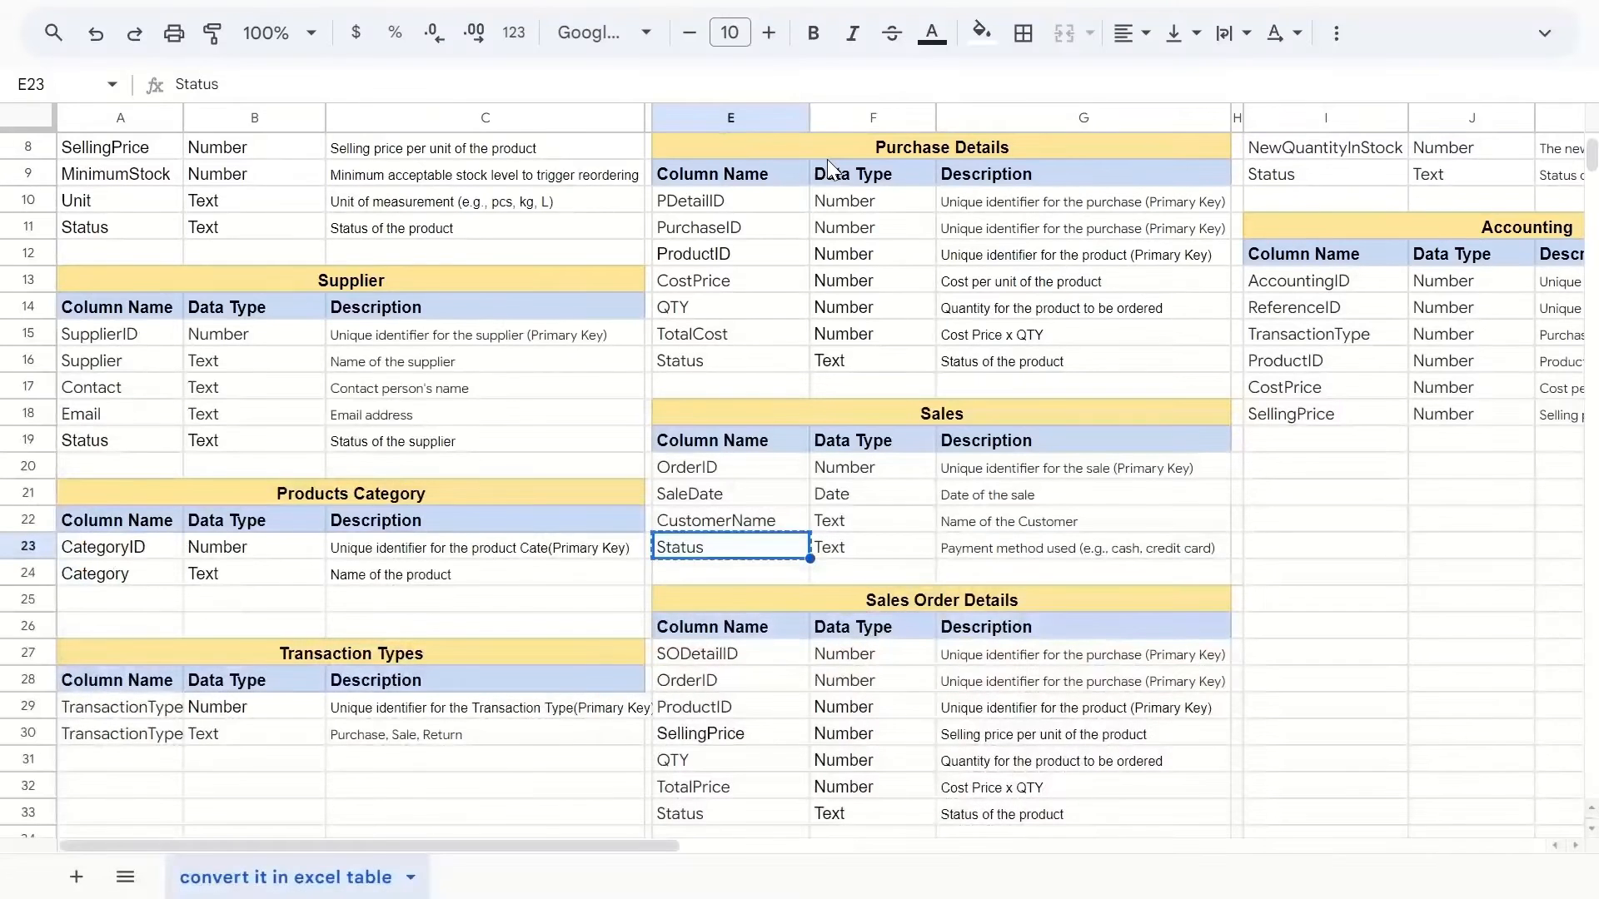
pyautogui.press('Down')
pyautogui.press('Down')
pyautogui.press('Down')
pyautogui.press('Down')
pyautogui.press('Down')
pyautogui.press('Down')
pyautogui.press('Down')
pyautogui.press('Down')
pyautogui.press('Down')
pyautogui.press('Down')
pyautogui.press('Down')
pyautogui.press('Down')
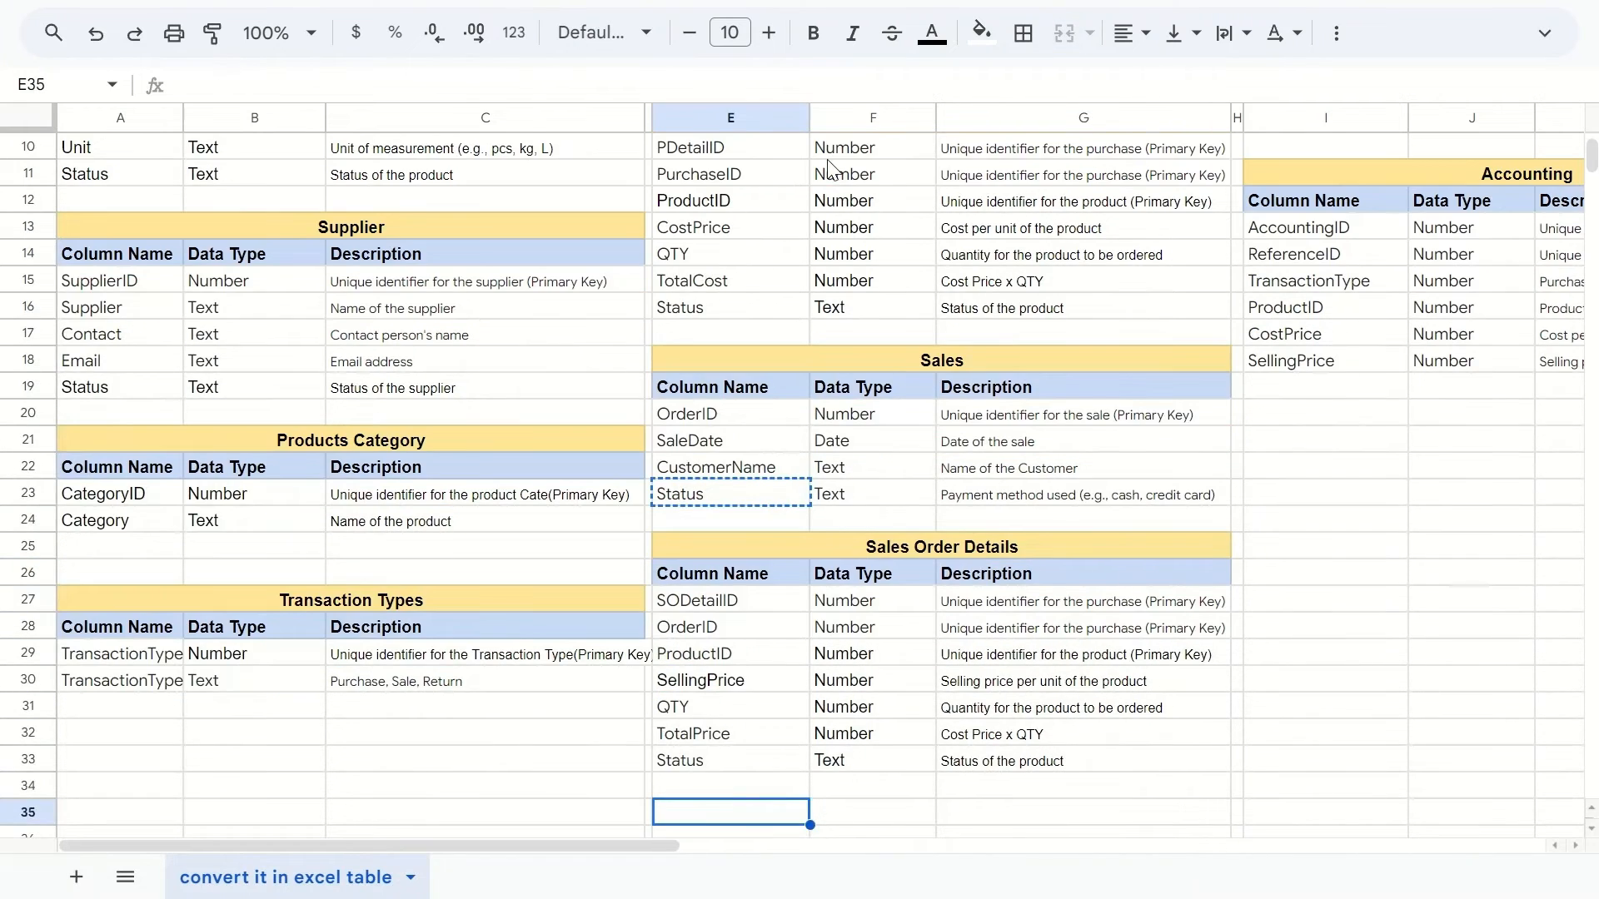
pyautogui.scroll(-3, 830, 167)
pyautogui.hscroll(2, 830, 167)
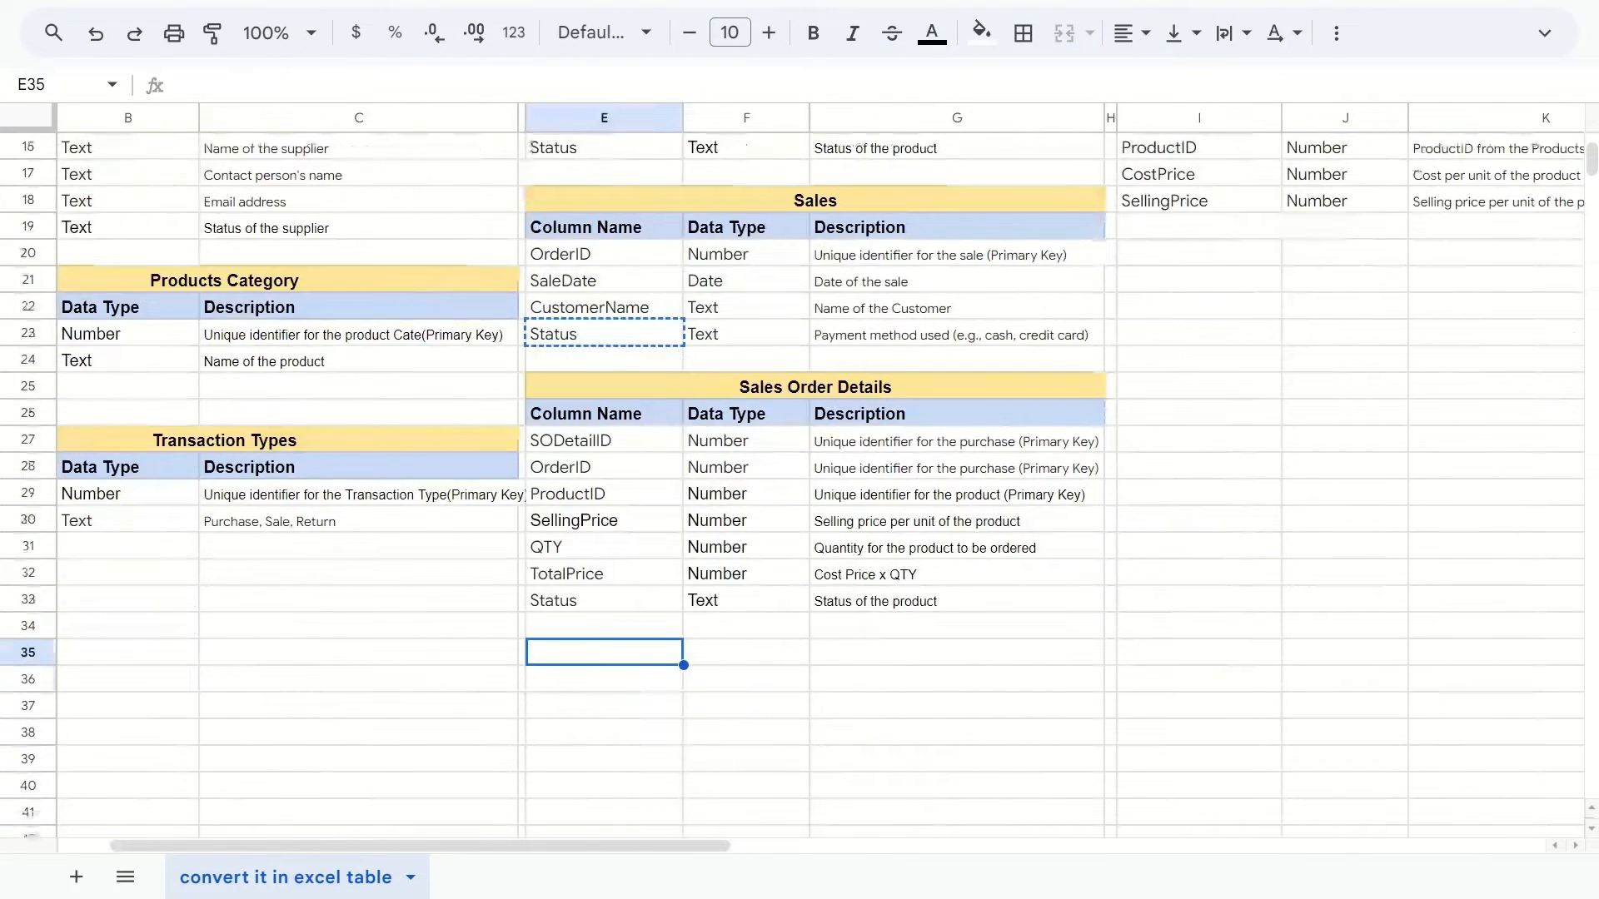
pyautogui.hscroll(-2, 799, 467)
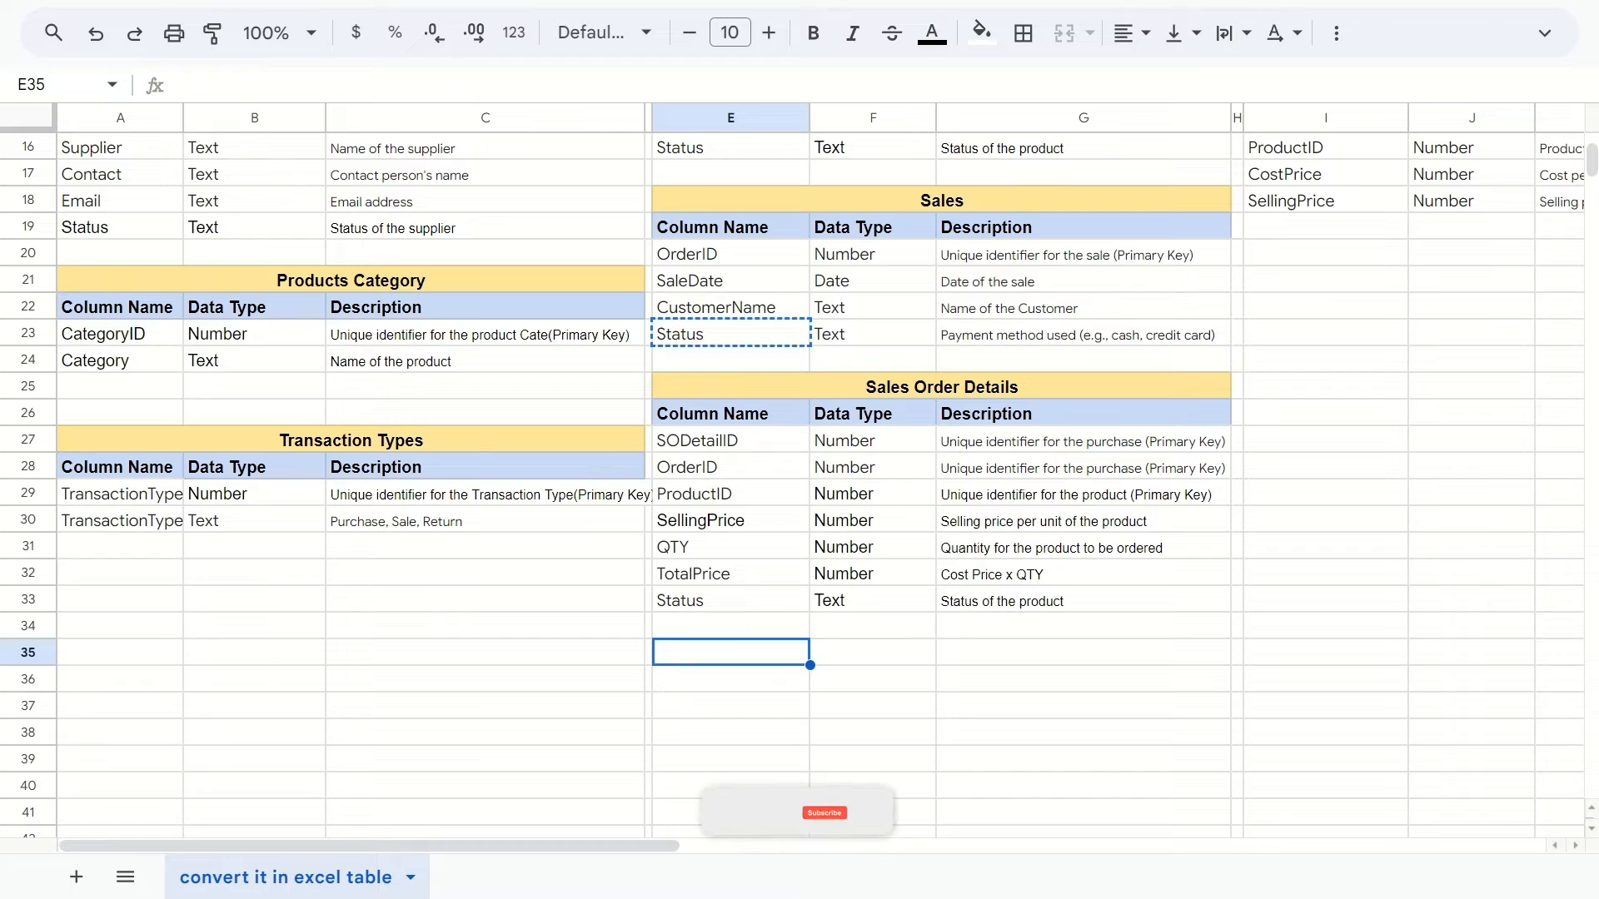
# Copy SODetailID from the Sales Order Details table's column definitions.
pyautogui.press('Up')
pyautogui.press('Up')
pyautogui.press('Up')
pyautogui.press('Up')
pyautogui.press('Up')
pyautogui.press('Up')
pyautogui.press('Up')
pyautogui.press('Up')
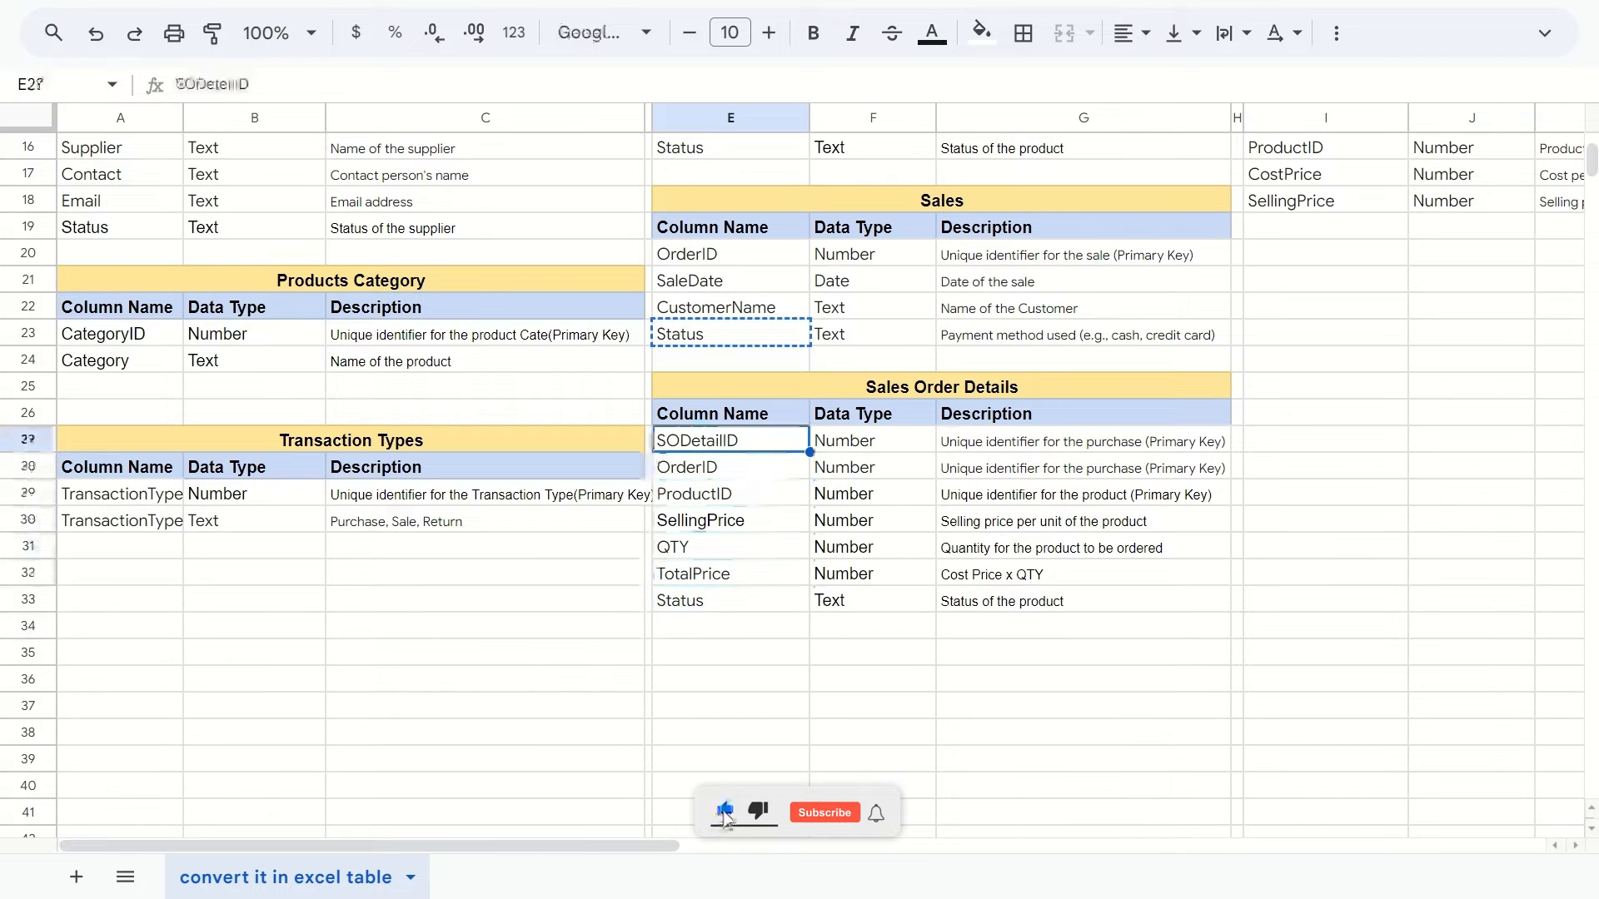
pyautogui.press('Escape')
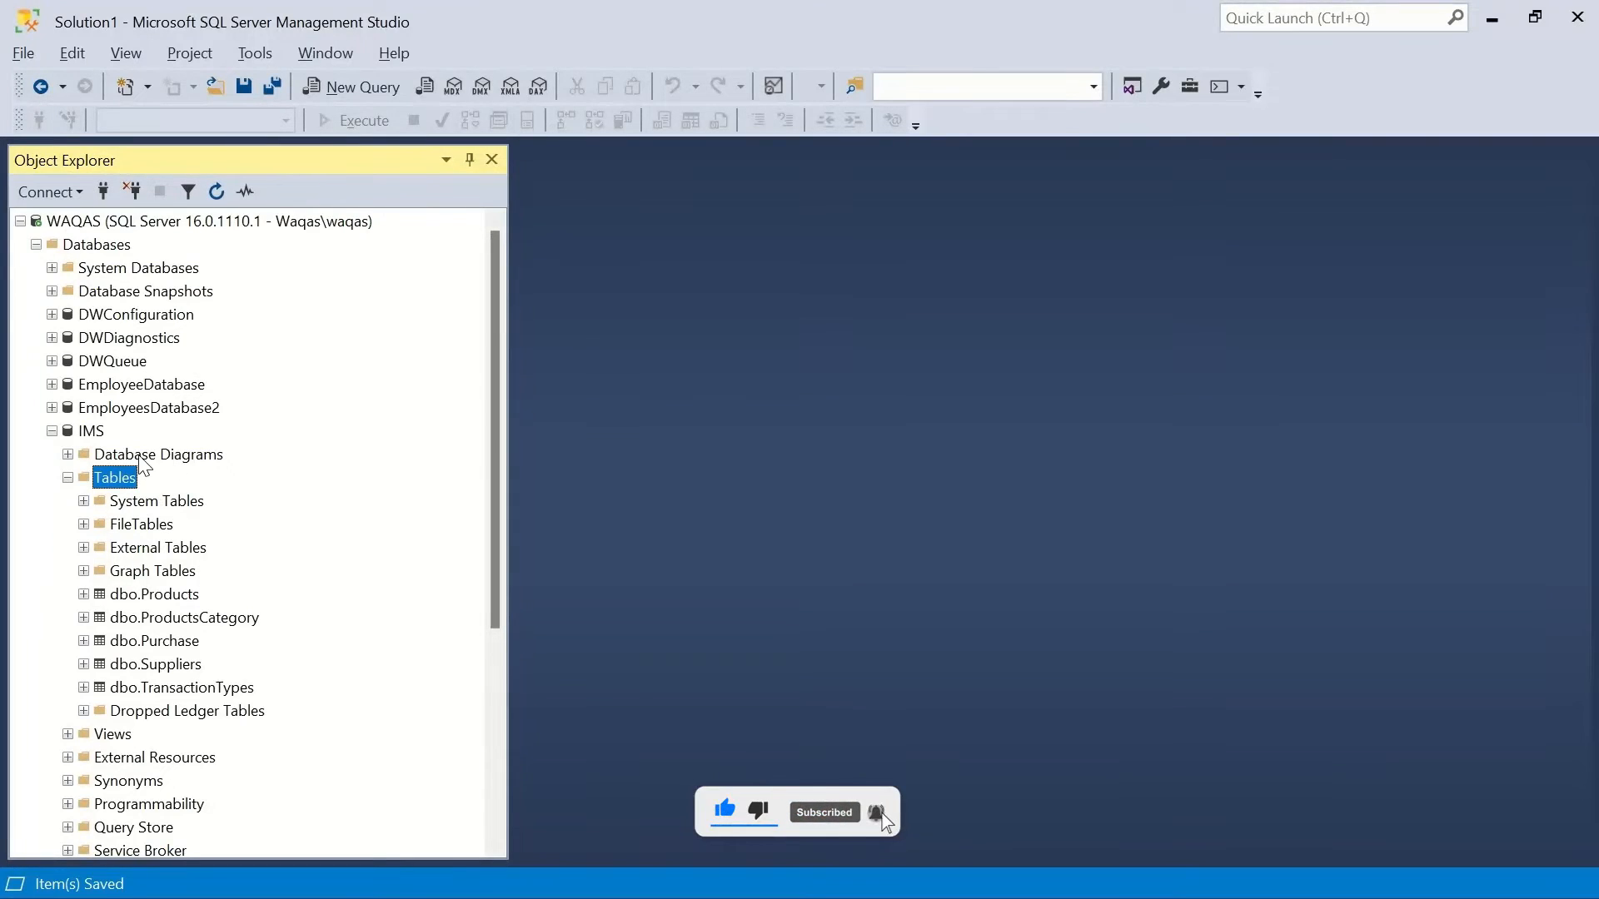
# Switch to SQL Server Management Studio, start a new table in the IMS database and enter SODetailID as its first column name.
pyautogui.rightClick(106, 472)
pyautogui.moveTo(216, 482)
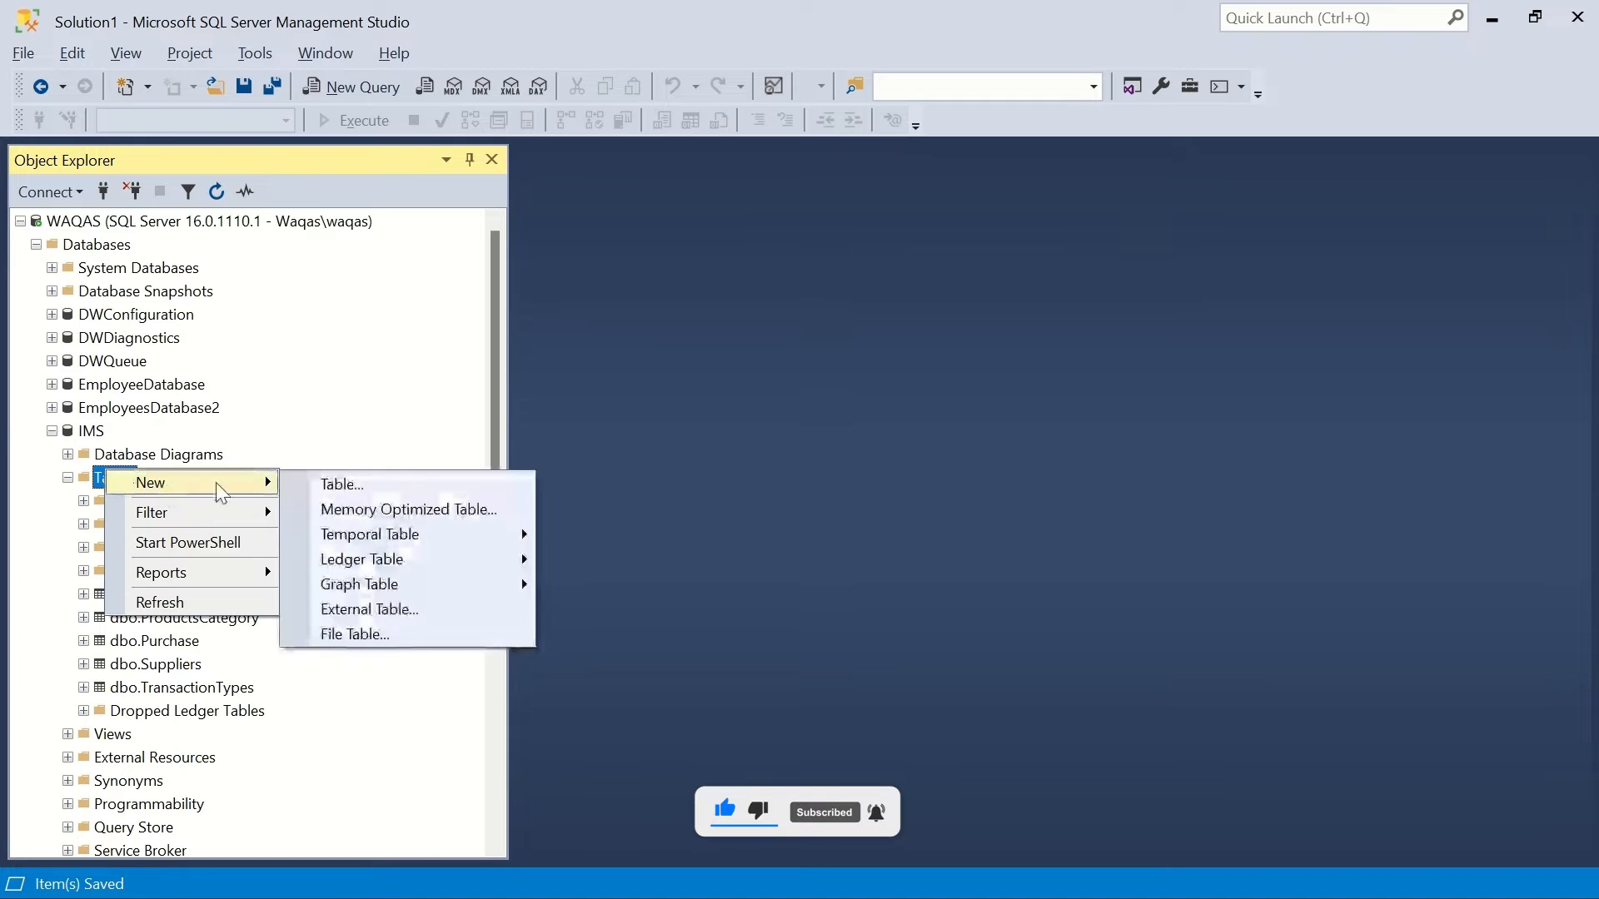
pyautogui.click(325, 483)
pyautogui.write('SODetailID')
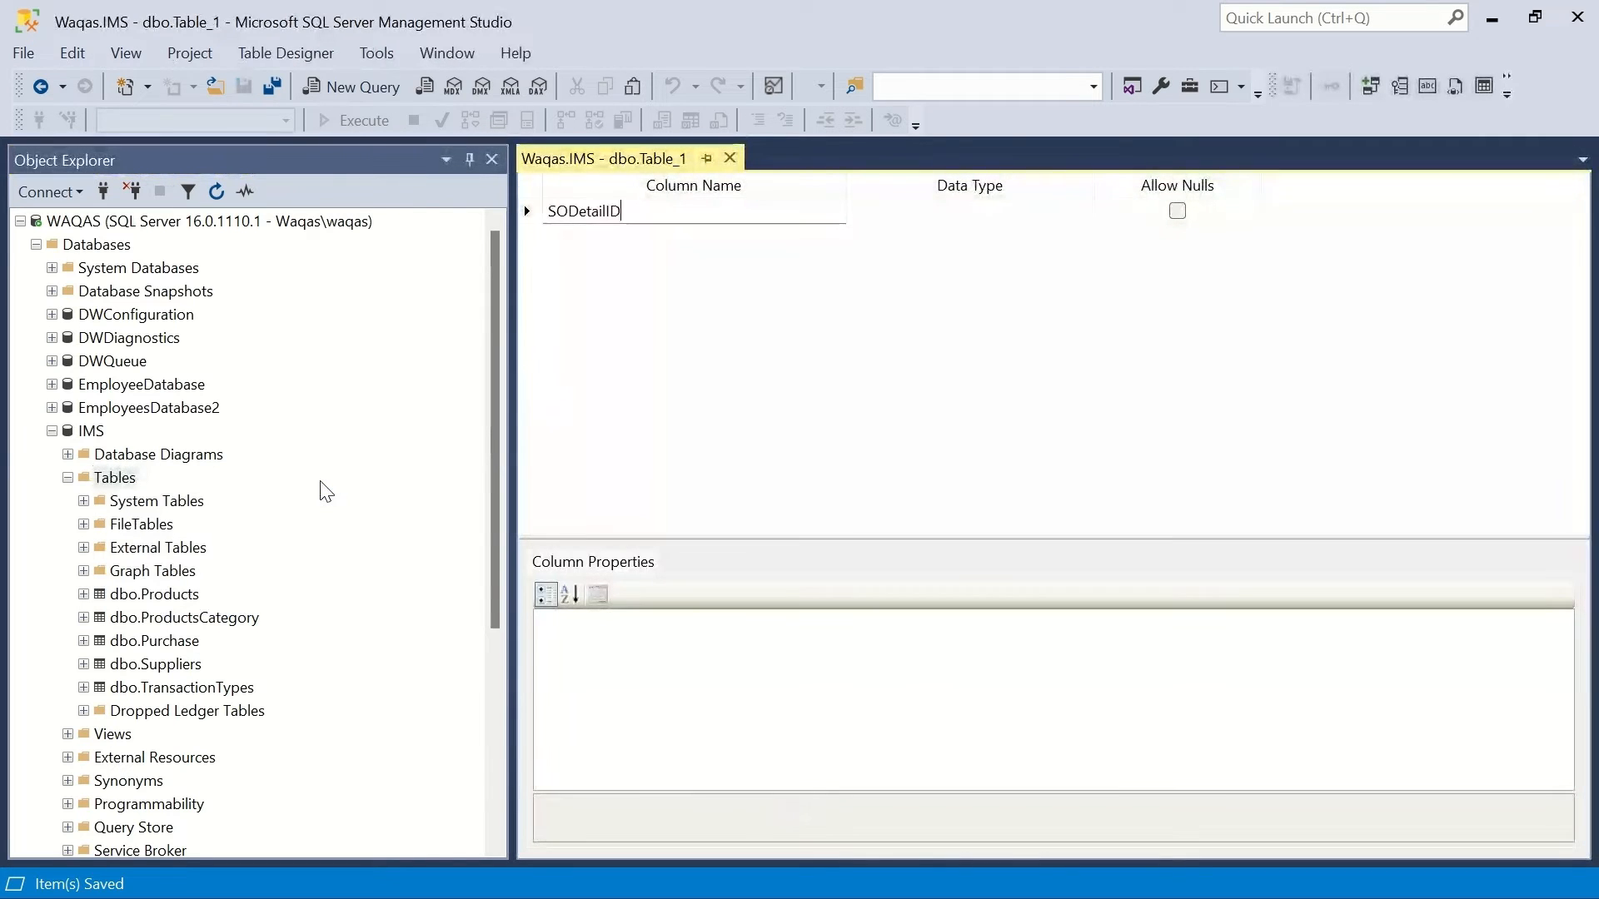
# Set the SODetailID column's data type to int and disallow nulls.
pyautogui.press('Tab')
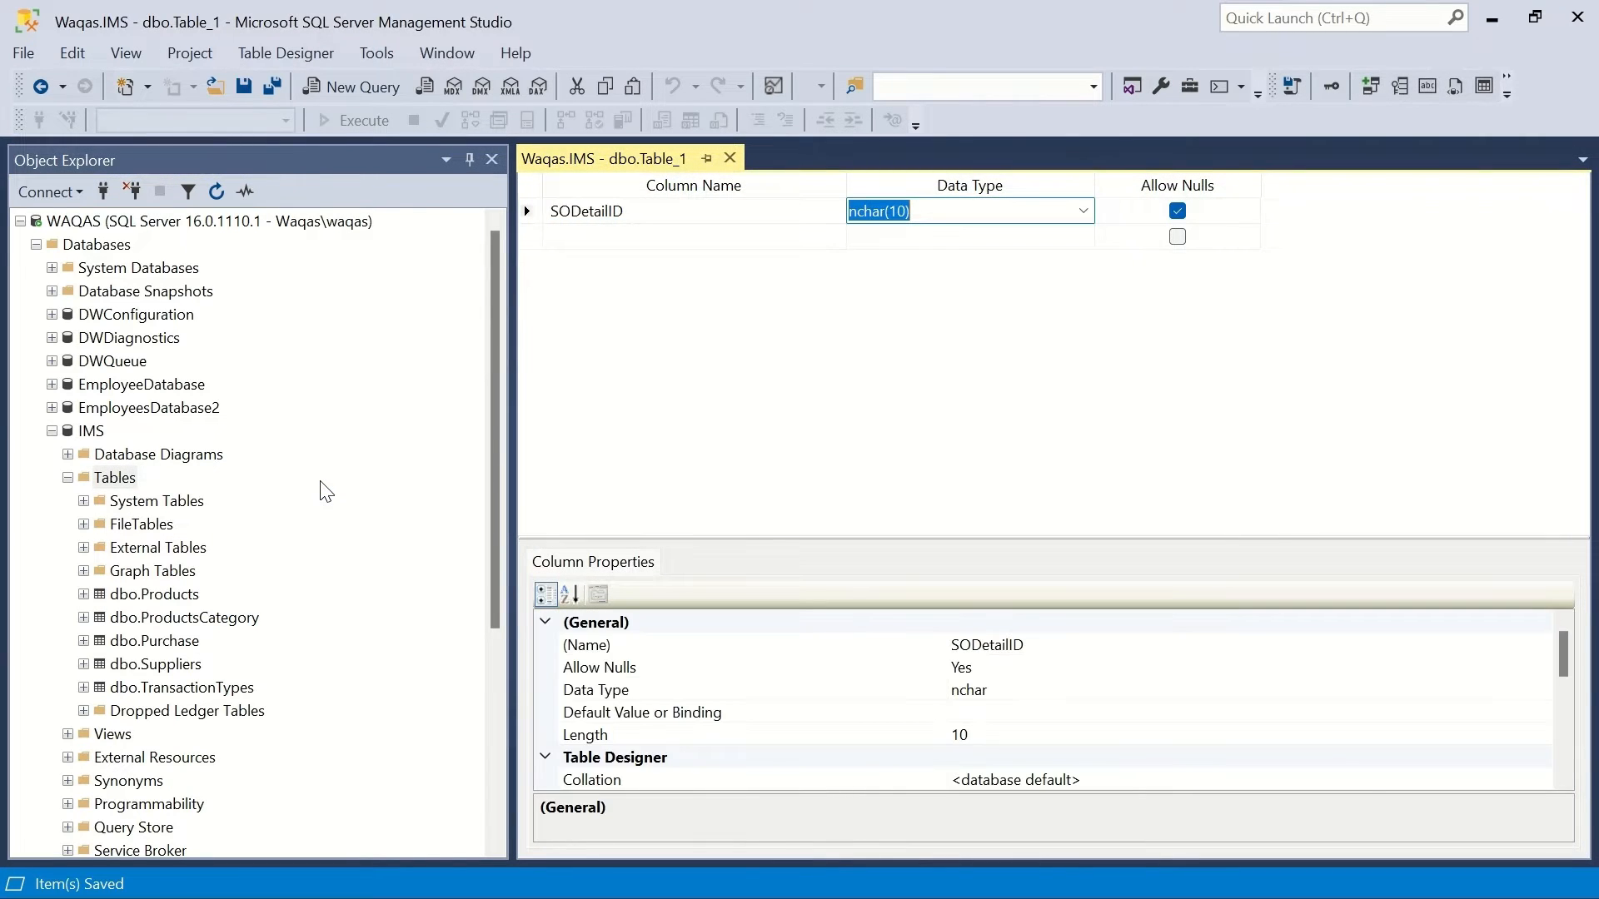
pyautogui.write('int')
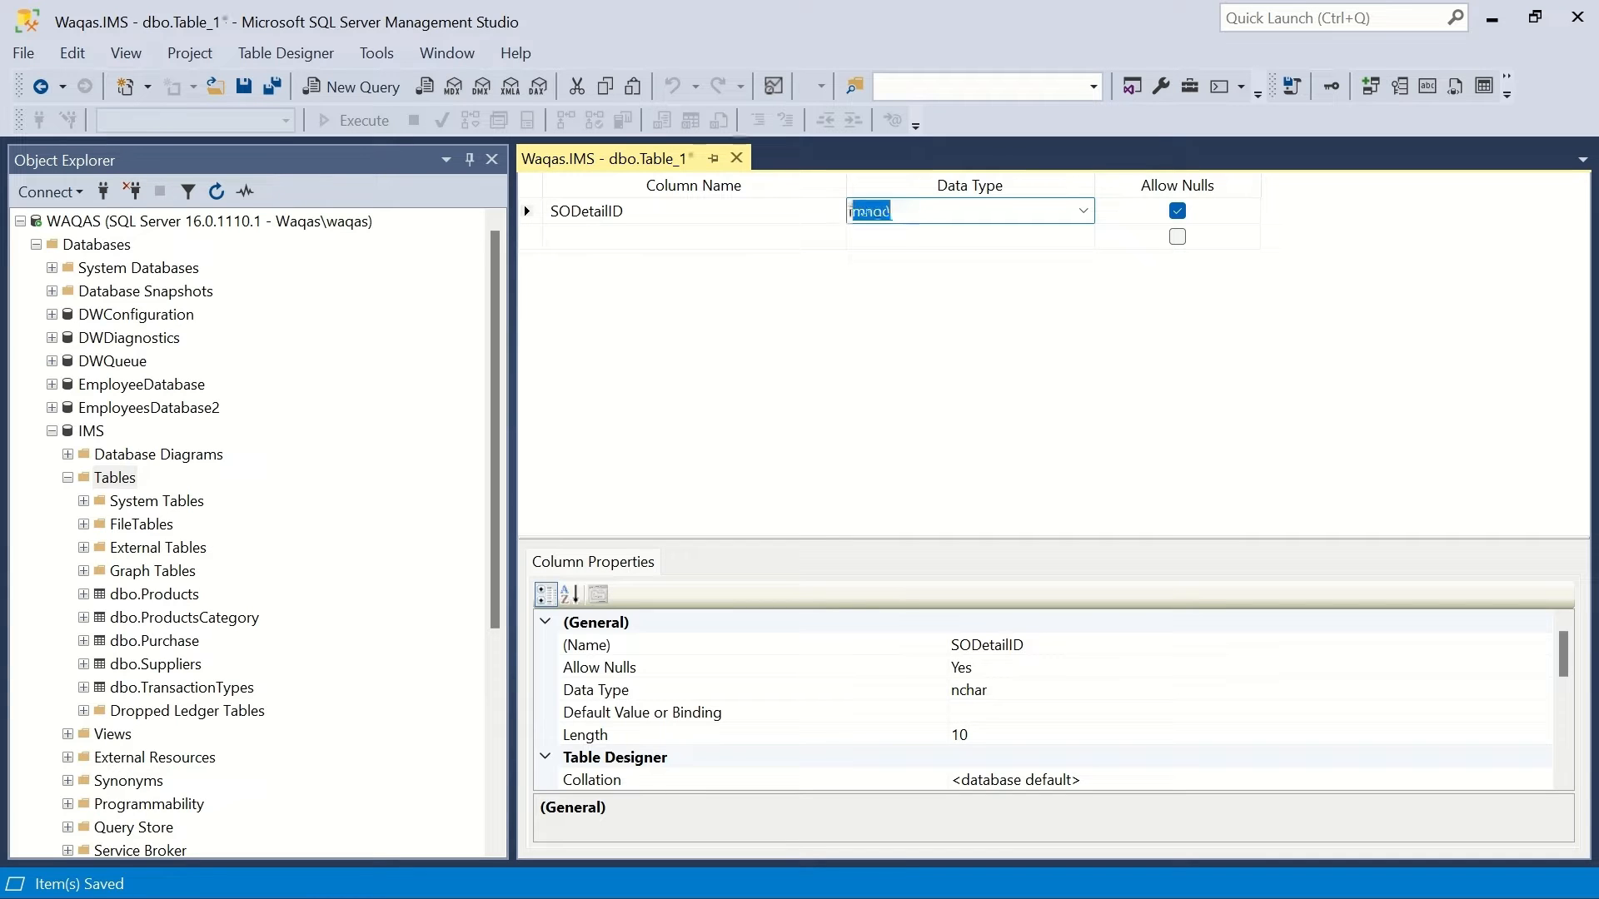
pyautogui.press('Tab')
pyautogui.press('space')
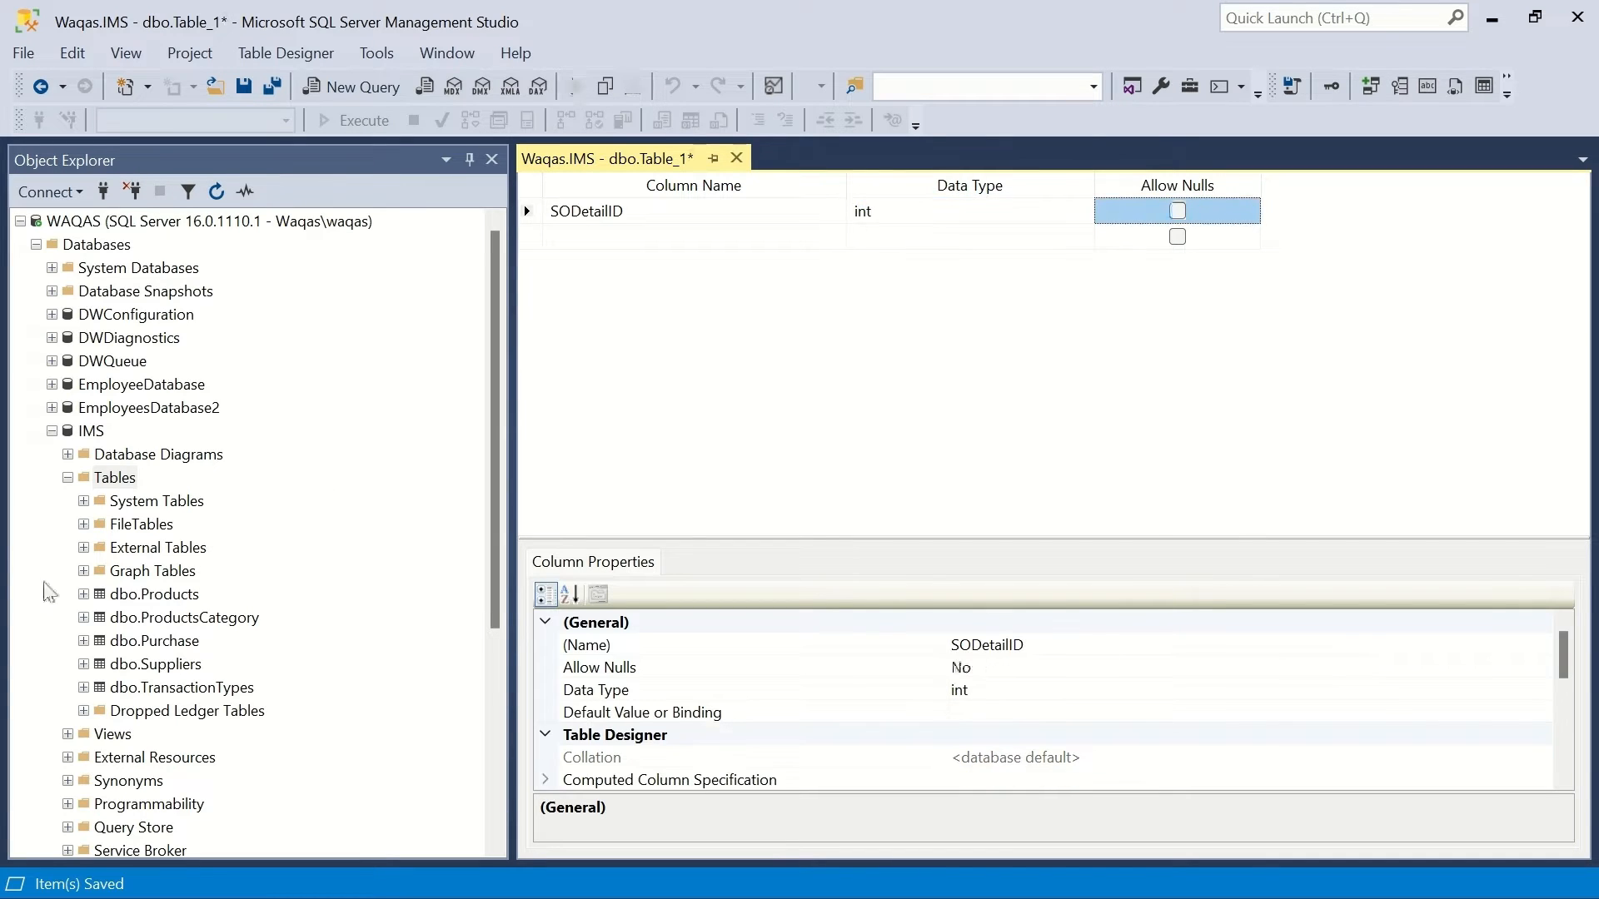
# Turn on the identity specification for SODetailID and set the column as the table's primary key.
pyautogui.moveTo(1563, 654); pyautogui.dragTo(1563, 721)
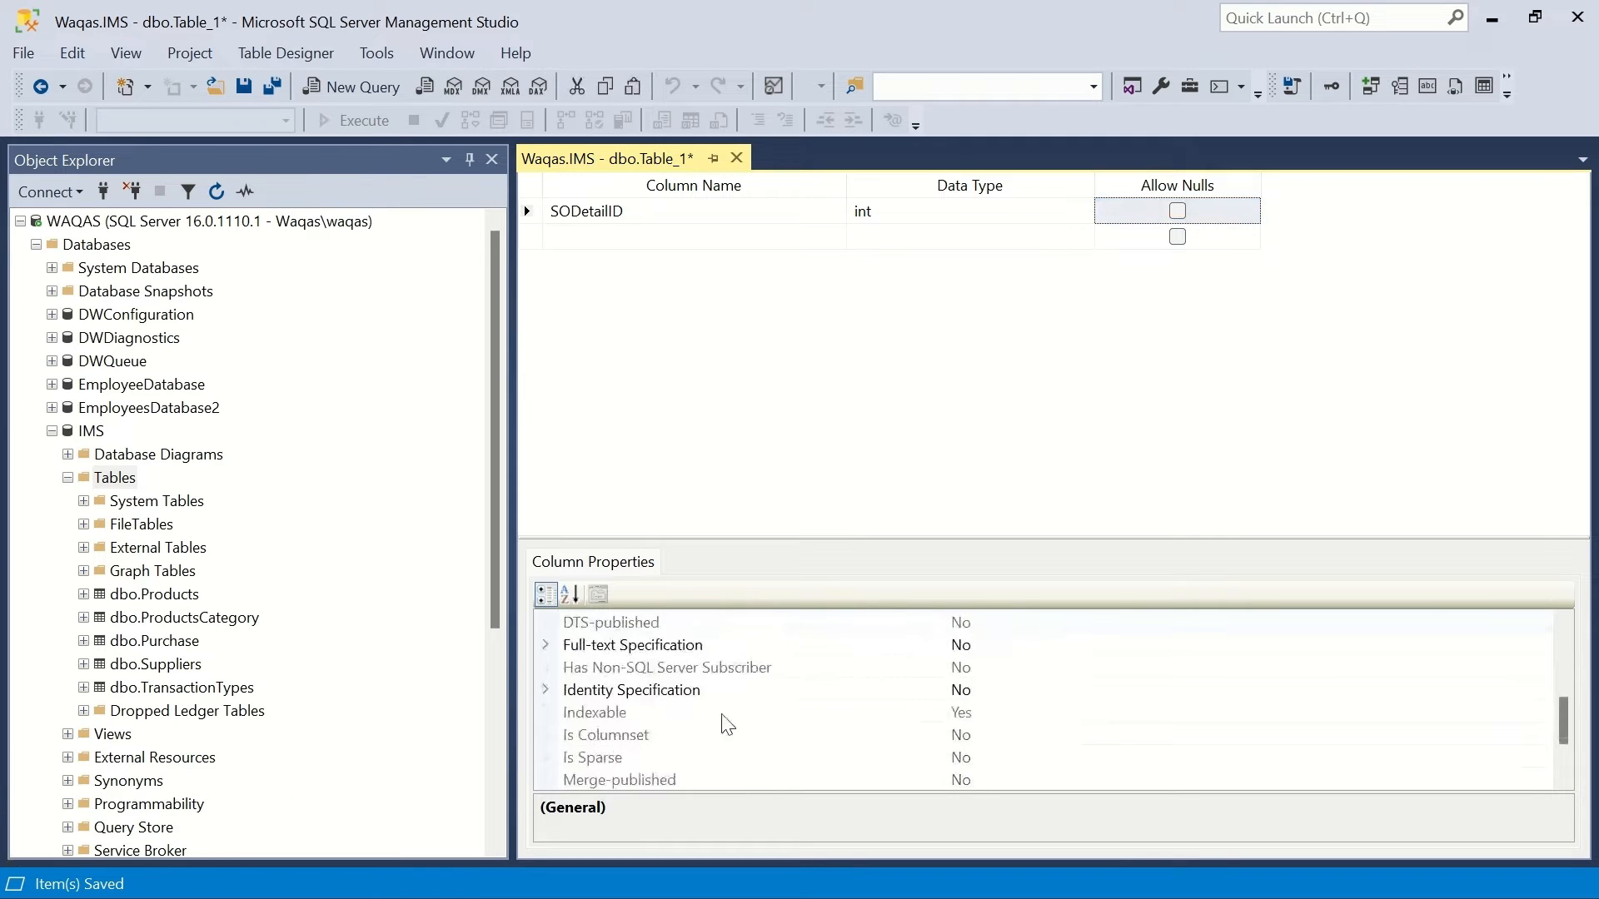
pyautogui.click(545, 690)
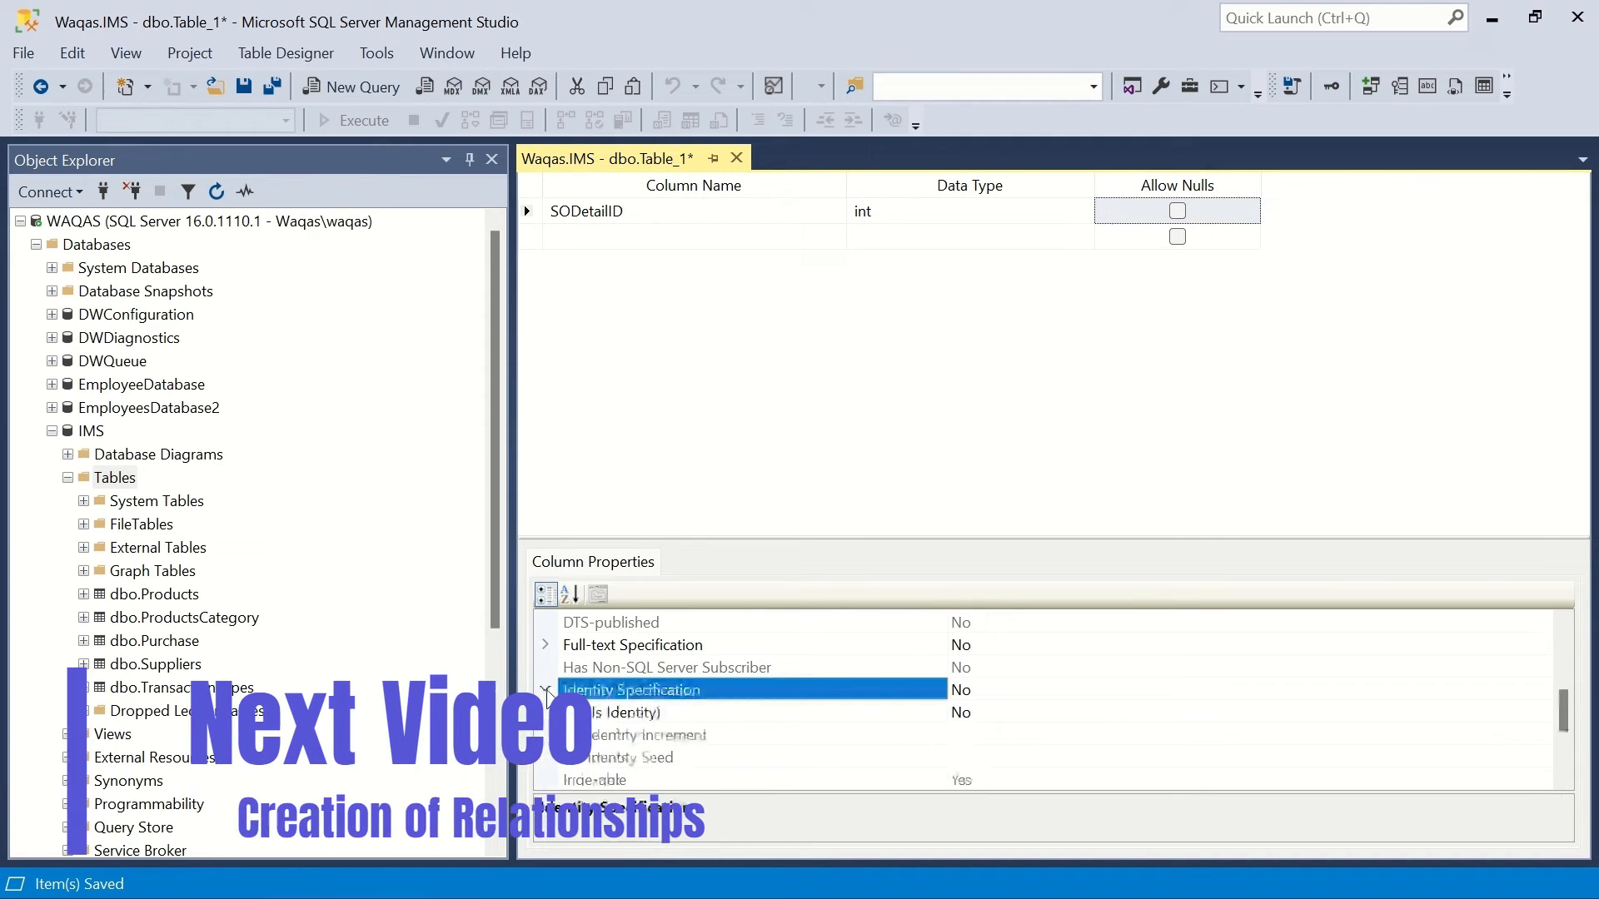
pyautogui.doubleClick(1007, 713)
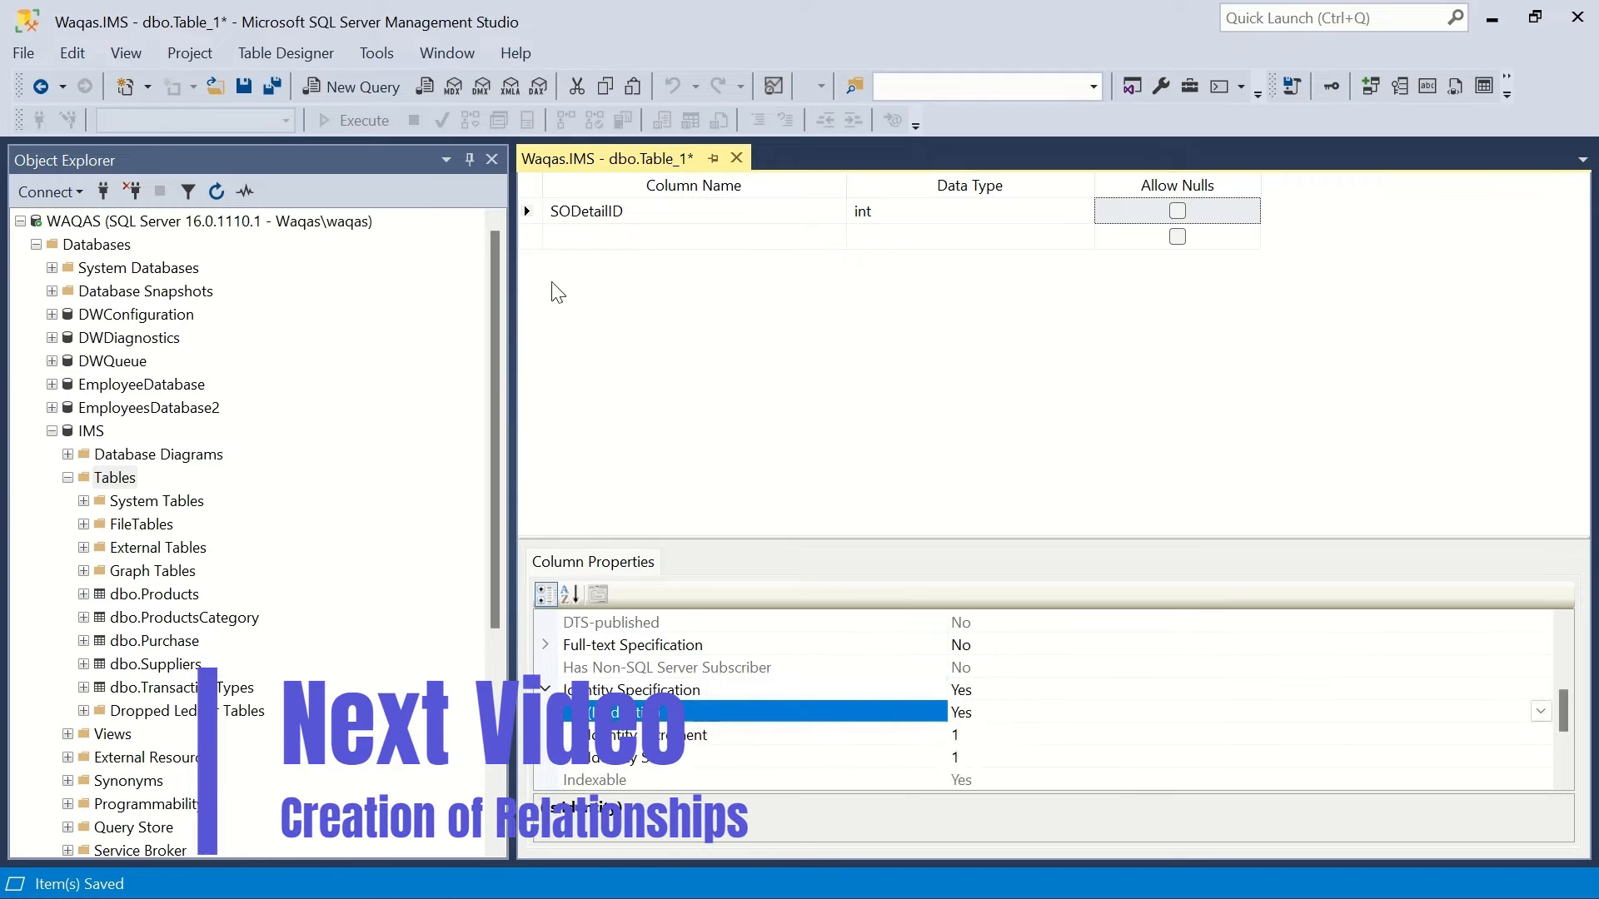
pyautogui.click(659, 239)
pyautogui.click(657, 212)
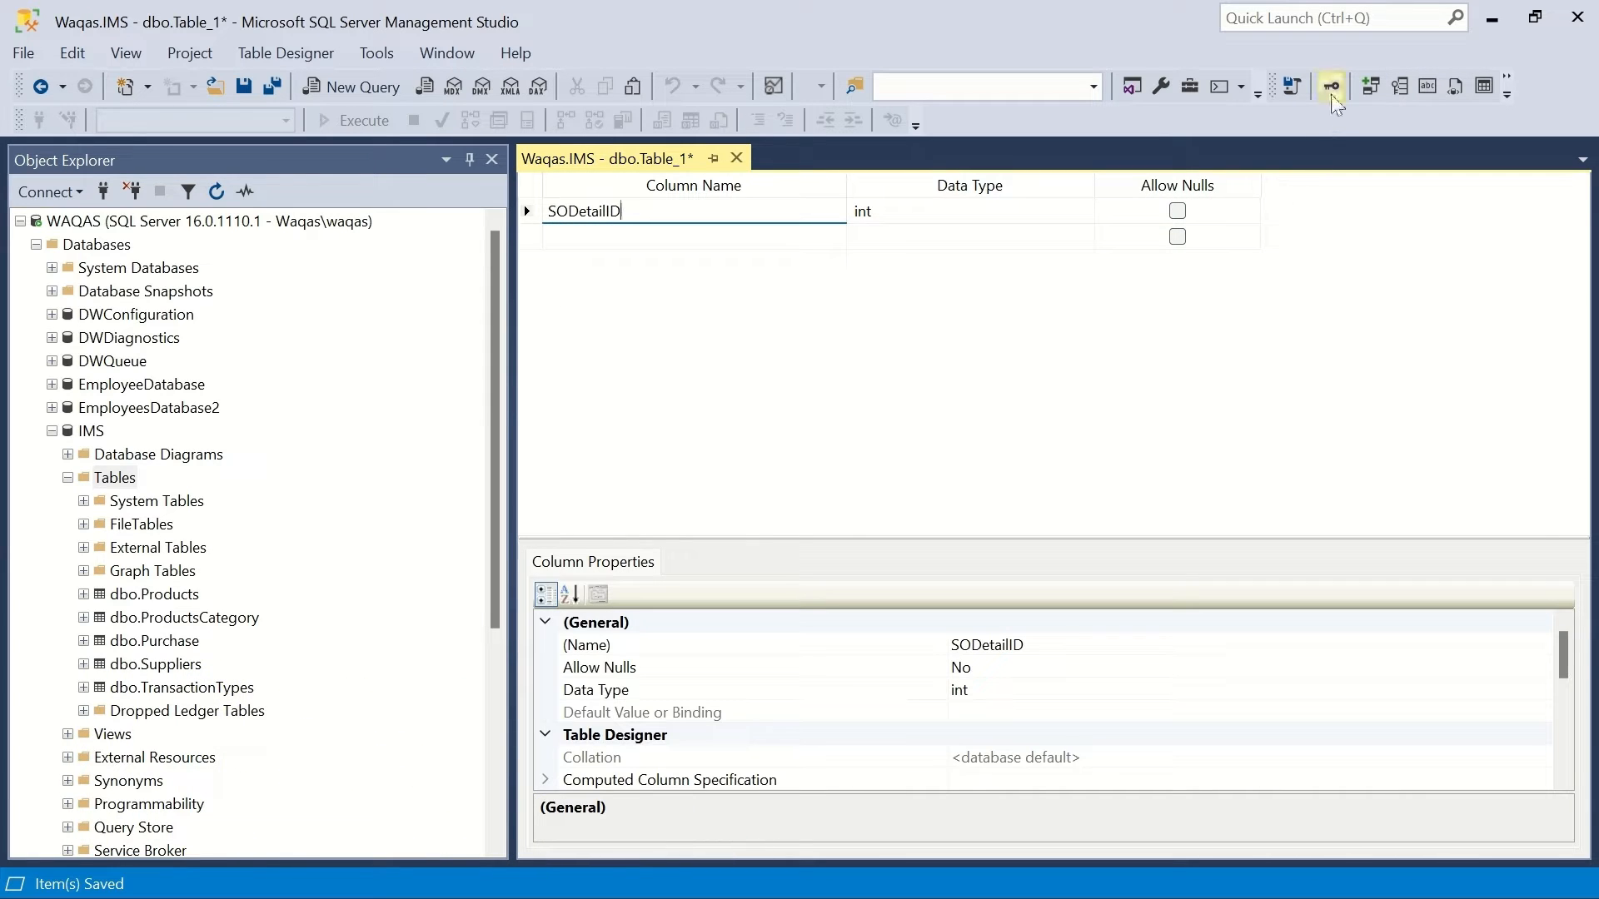
pyautogui.click(1332, 92)
# Copy OrderID from the Sales Order Details definitions in Google Sheets and add it in SQL Server Management Studio as an int column without nulls.
pyautogui.click(651, 240)
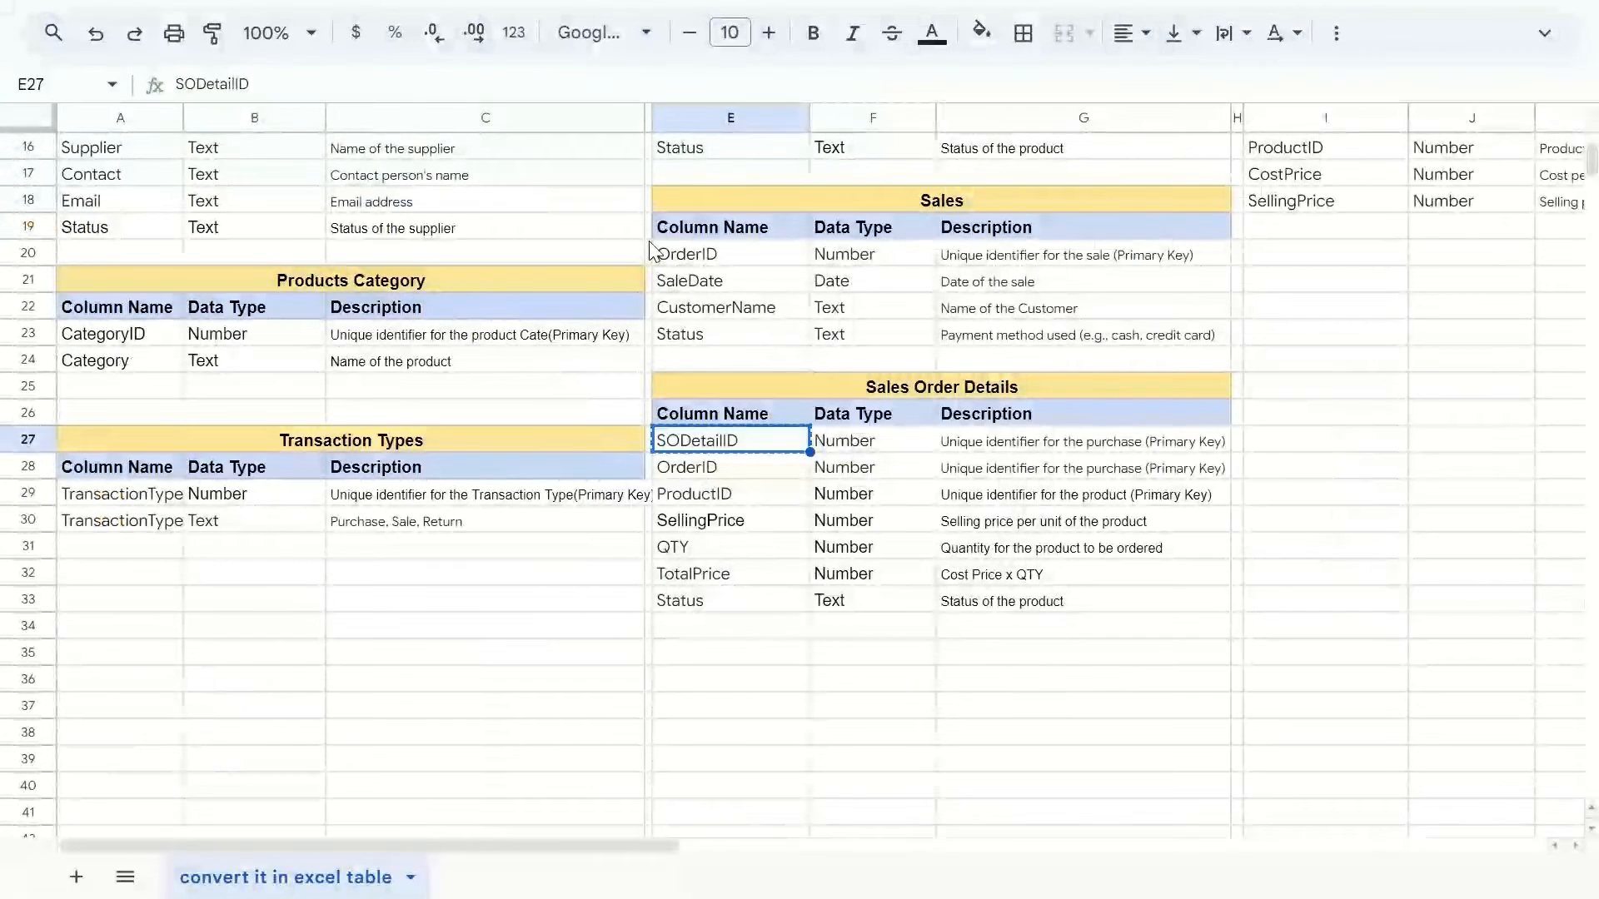
pyautogui.press('Down')
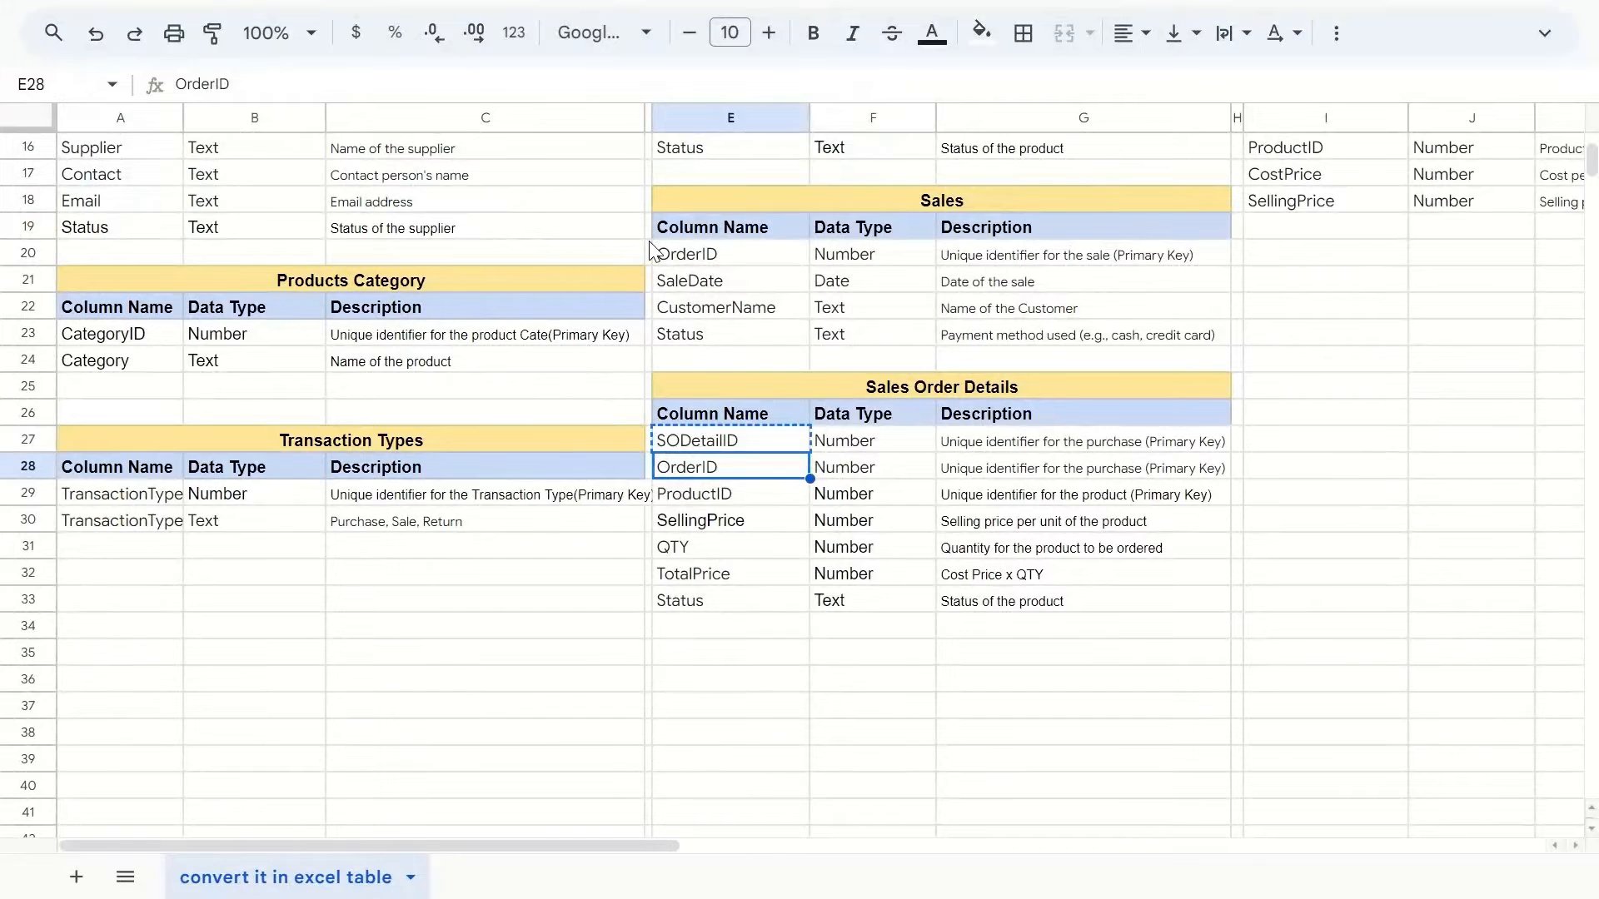
pyautogui.hotkey('ctrl', 'c')
pyautogui.hotkey('alt', 'Tab')
pyautogui.hotkey('ctrl', 'v')
pyautogui.press('Tab')
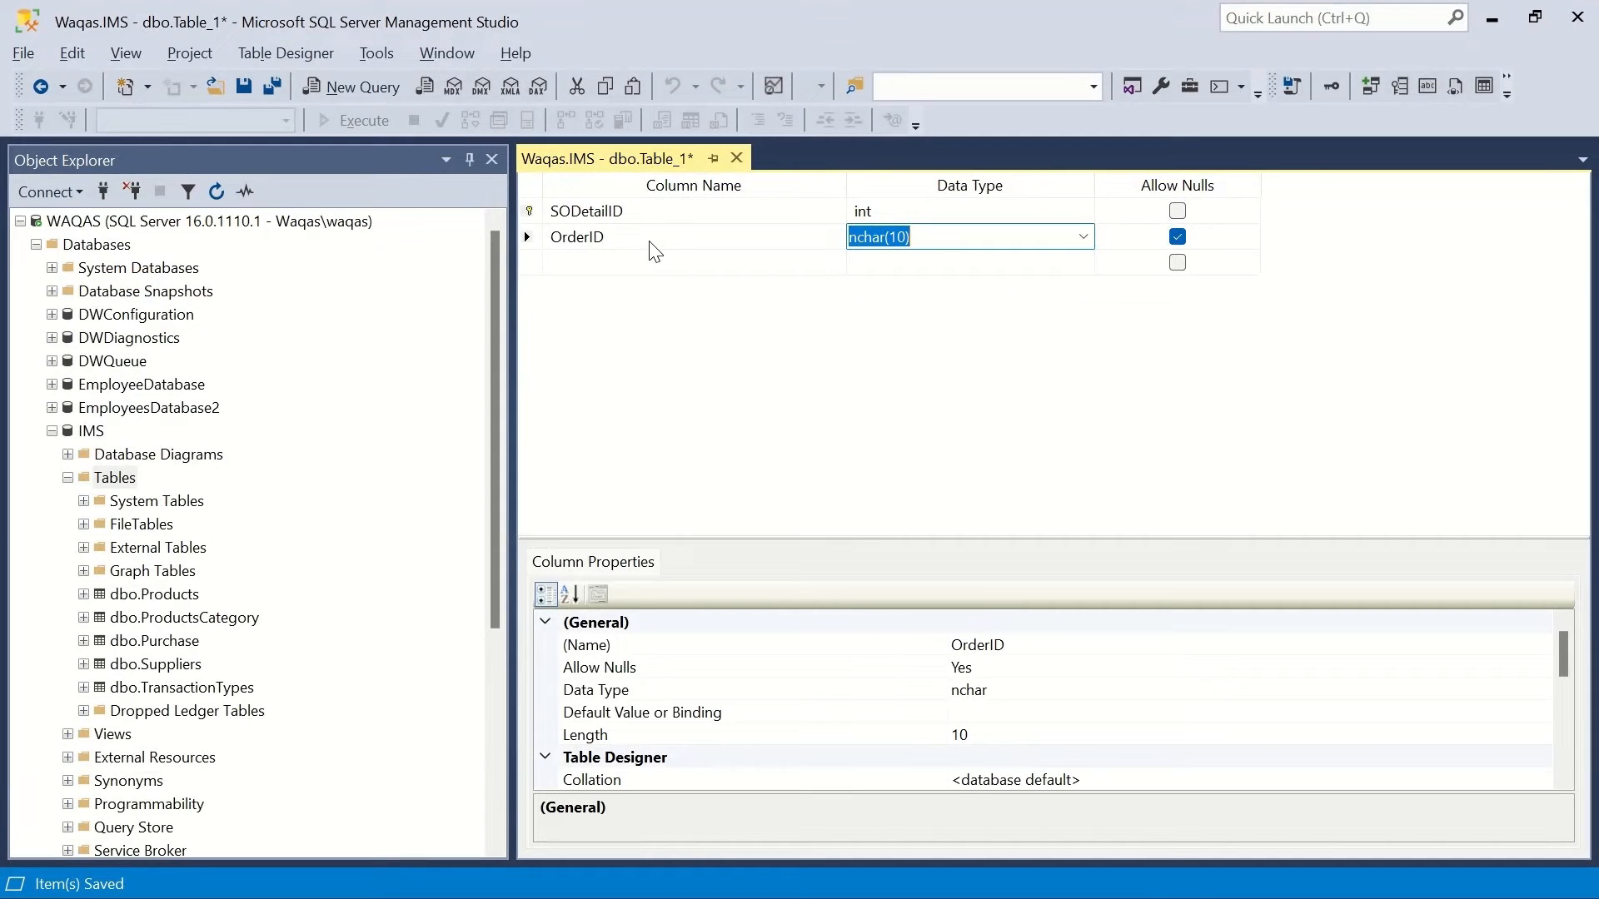
pyautogui.write('int')
pyautogui.press('Tab')
pyautogui.press('space')
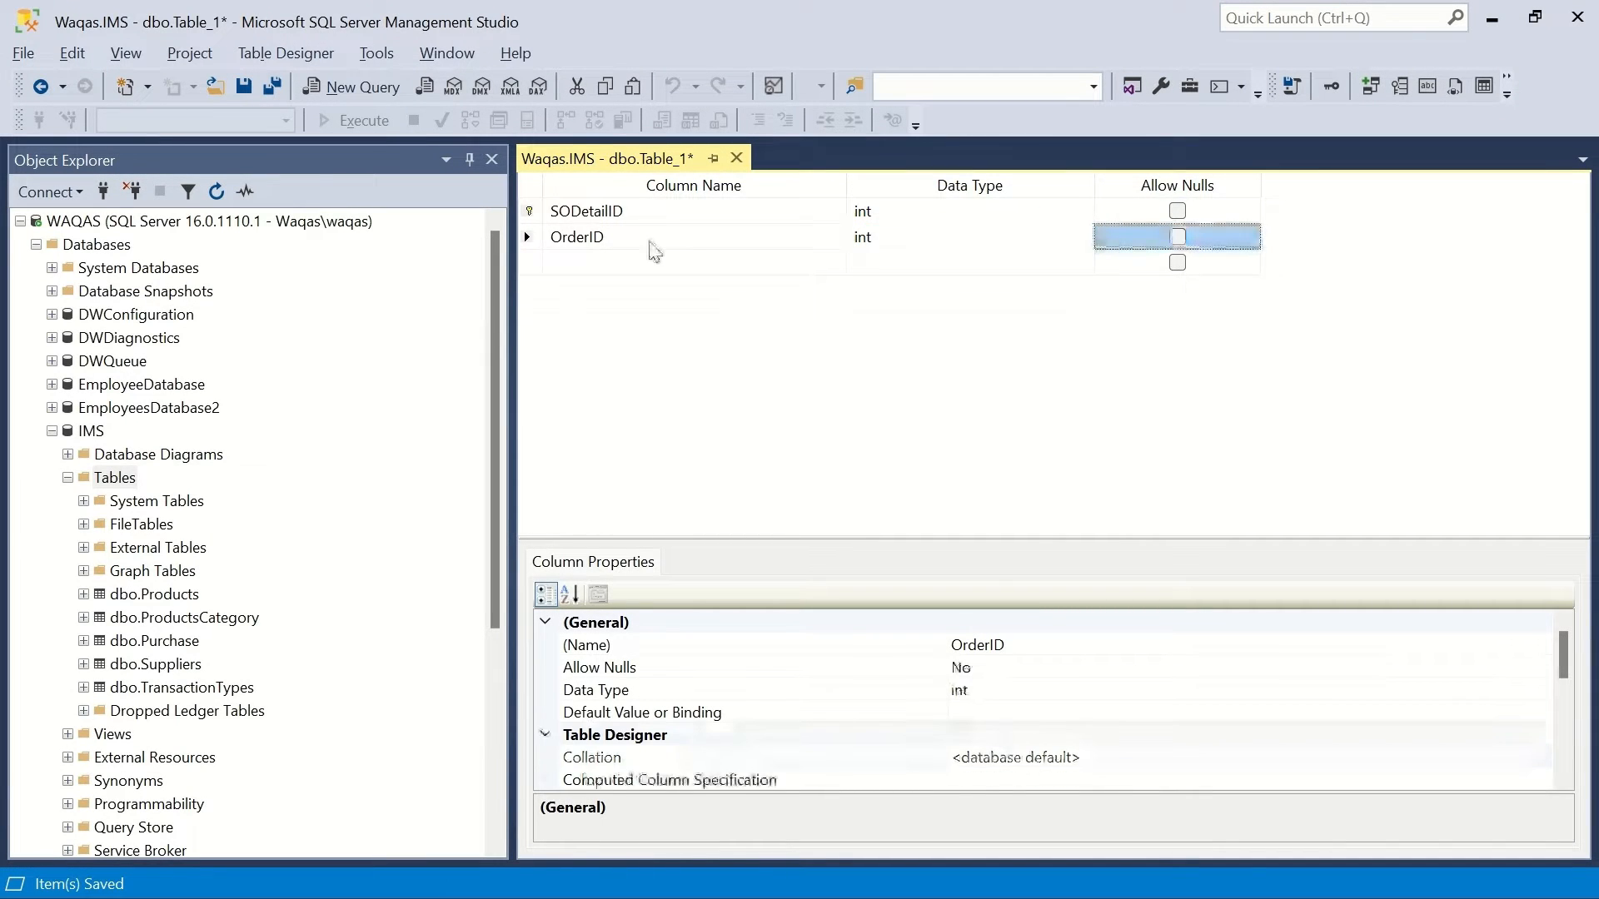
# Copy ProductID from the Google Sheets definitions and add it to the table in SQL Server Management Studio as an int column without nulls.
pyautogui.click(618, 259)
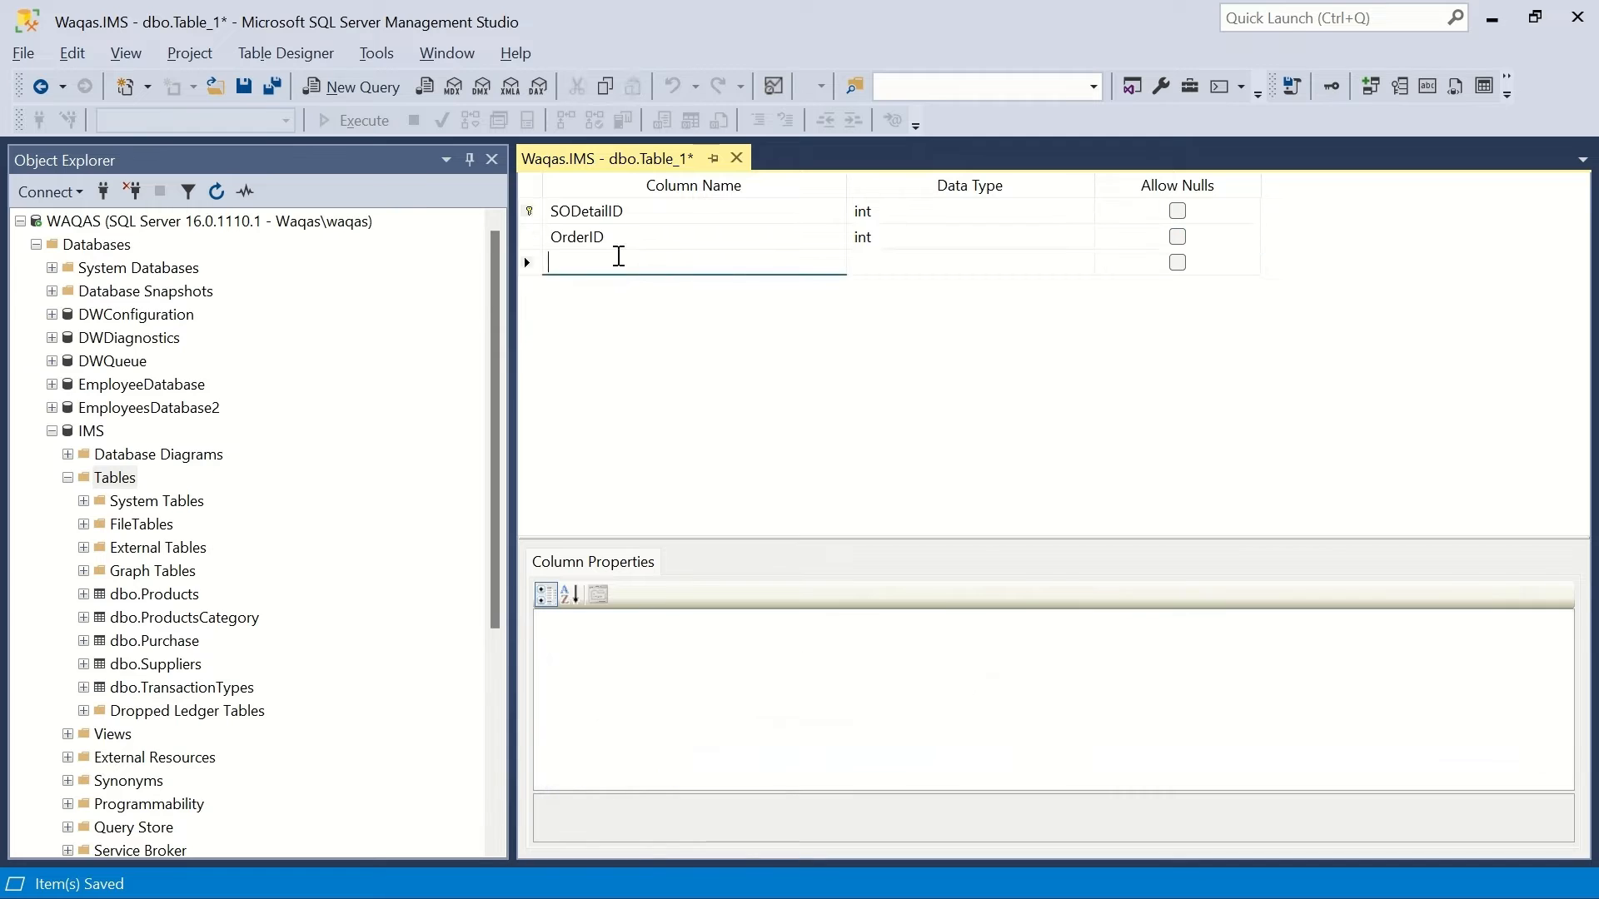
pyautogui.hotkey('alt', 'Tab')
pyautogui.press('Down')
pyautogui.hotkey('ctrl', 'c')
pyautogui.hotkey('alt', 'Tab')
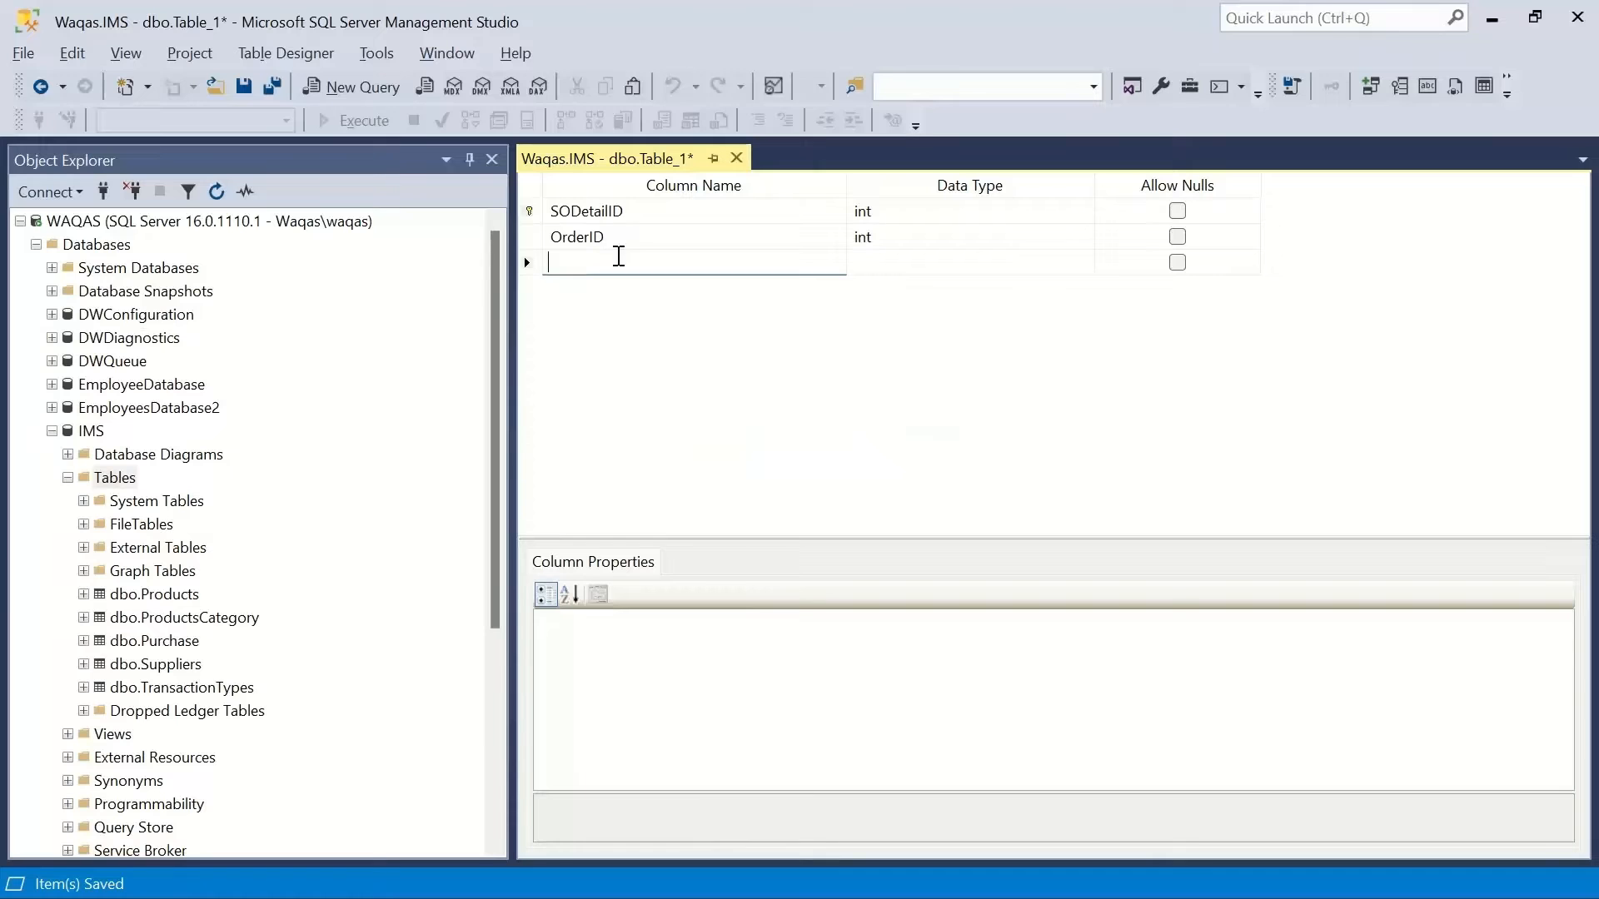
pyautogui.hotkey('ctrl', 'v')
pyautogui.press('Tab')
pyautogui.write('int')
pyautogui.press('Tab')
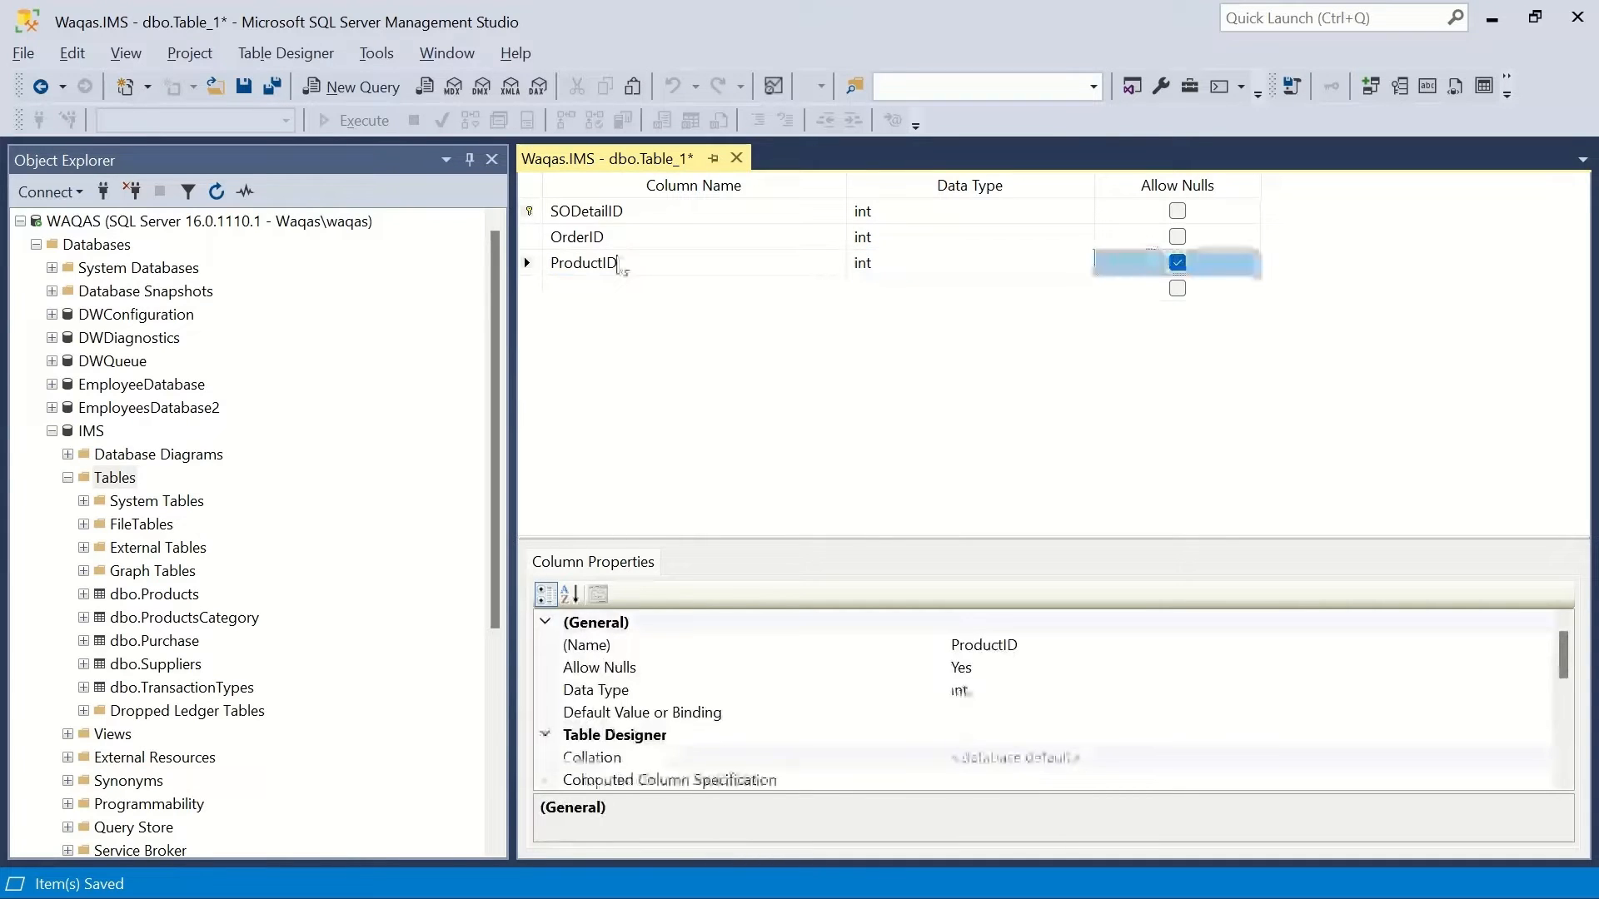
pyautogui.press('space')
# Copy SellingPrice from the Google Sheets definitions and add it to the table in SQL Server Management Studio as an int column without nulls.
pyautogui.press('Tab')
pyautogui.hotkey('alt', 'Tab')
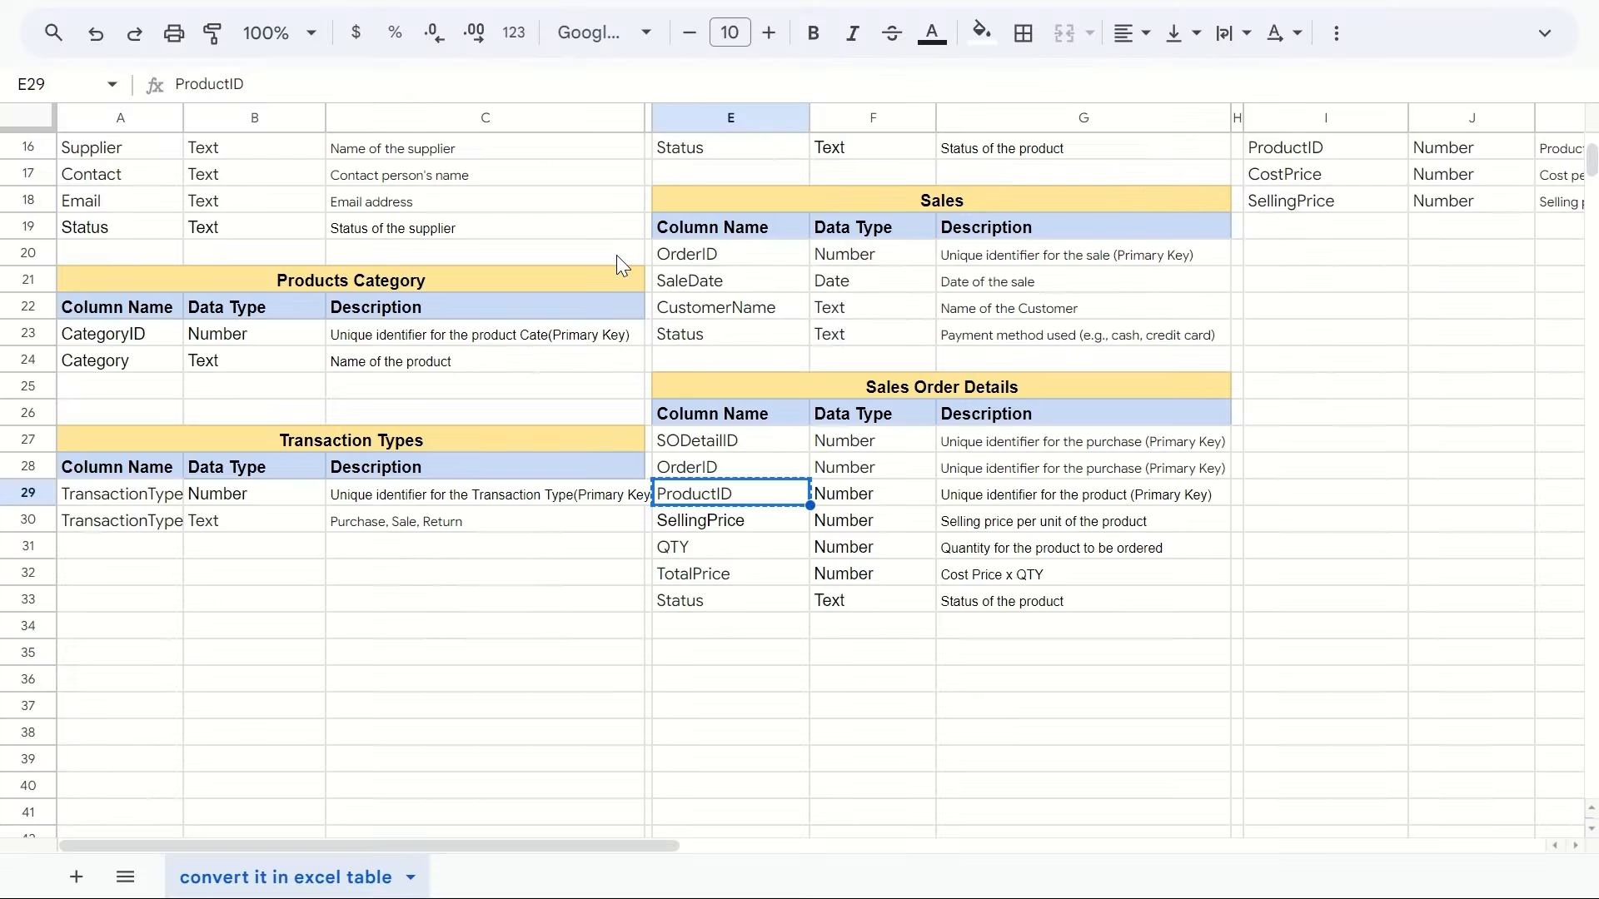
pyautogui.press('Down')
pyautogui.hotkey('ctrl', 'c')
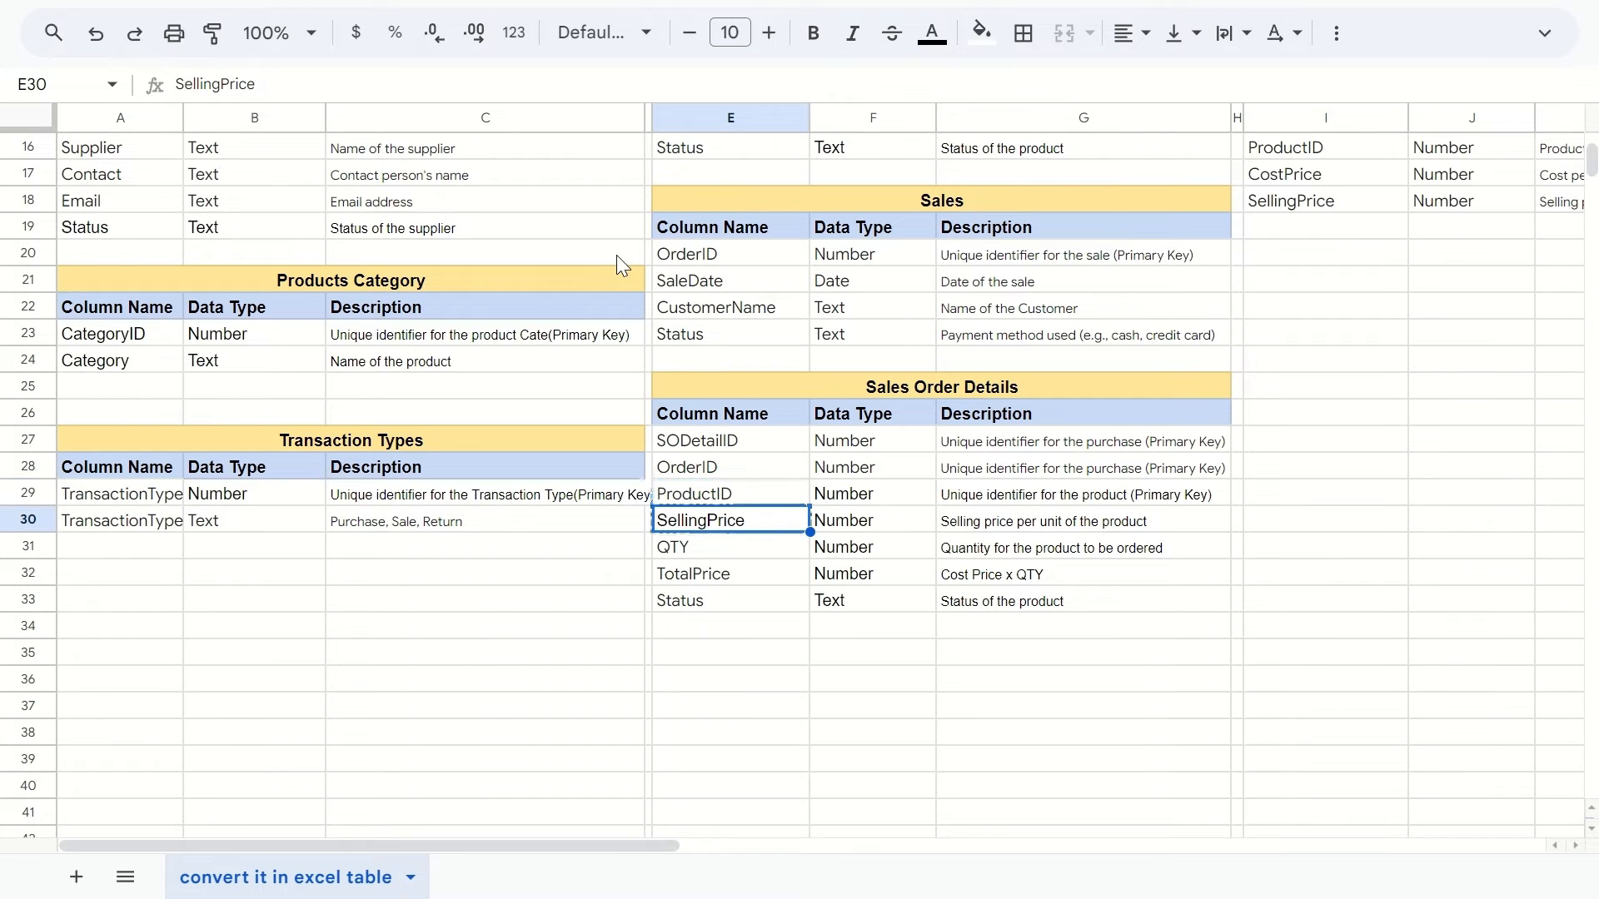
pyautogui.hotkey('alt', 'Tab')
pyautogui.hotkey('ctrl', 'v')
pyautogui.press('Tab')
pyautogui.write('o')
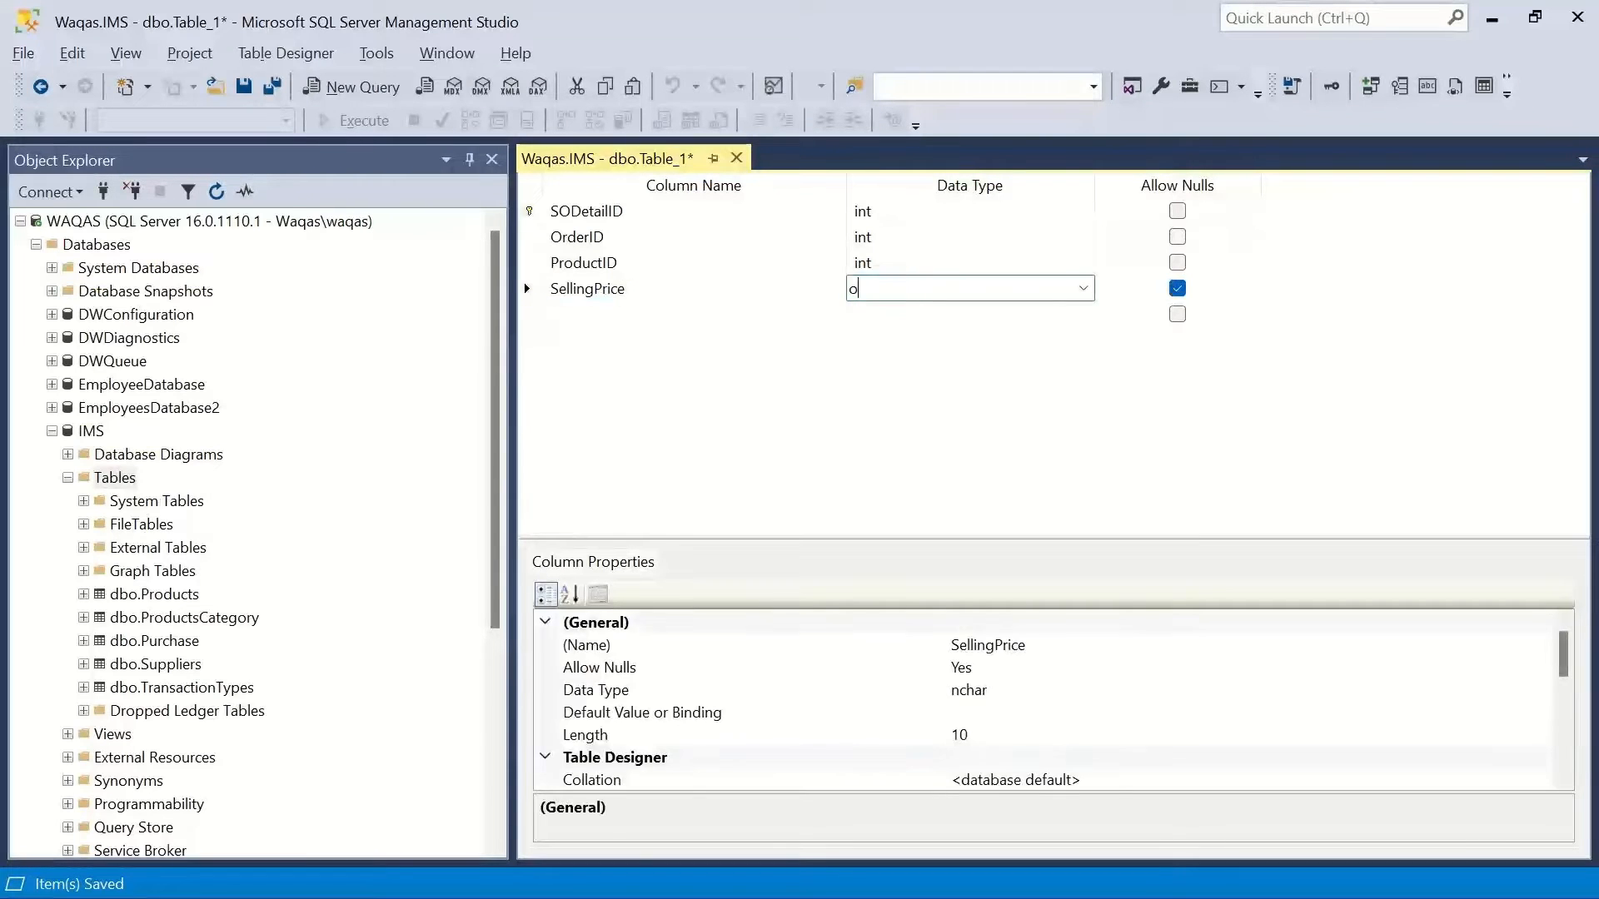
pyautogui.press('BackSpace')
pyautogui.write('int')
pyautogui.press('Tab')
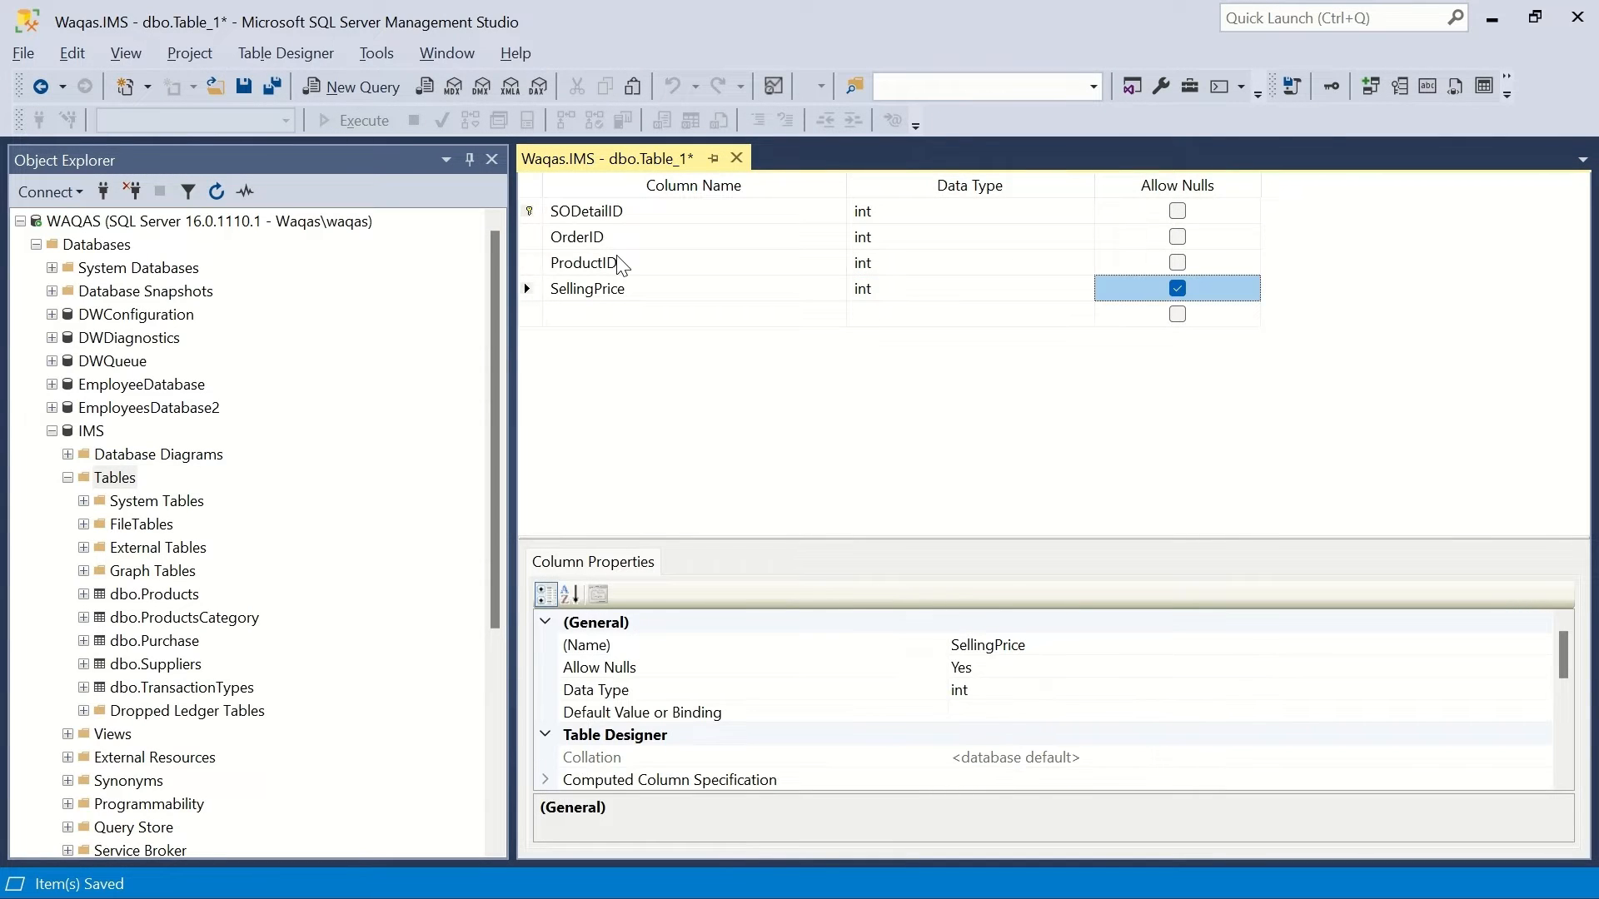
pyautogui.press('space')
# Copy QTY from the Google Sheets definitions and add it to the table in SQL Server Management Studio as an int column without nulls.
pyautogui.press('Tab')
pyautogui.hotkey('alt', 'Tab')
pyautogui.press('Down')
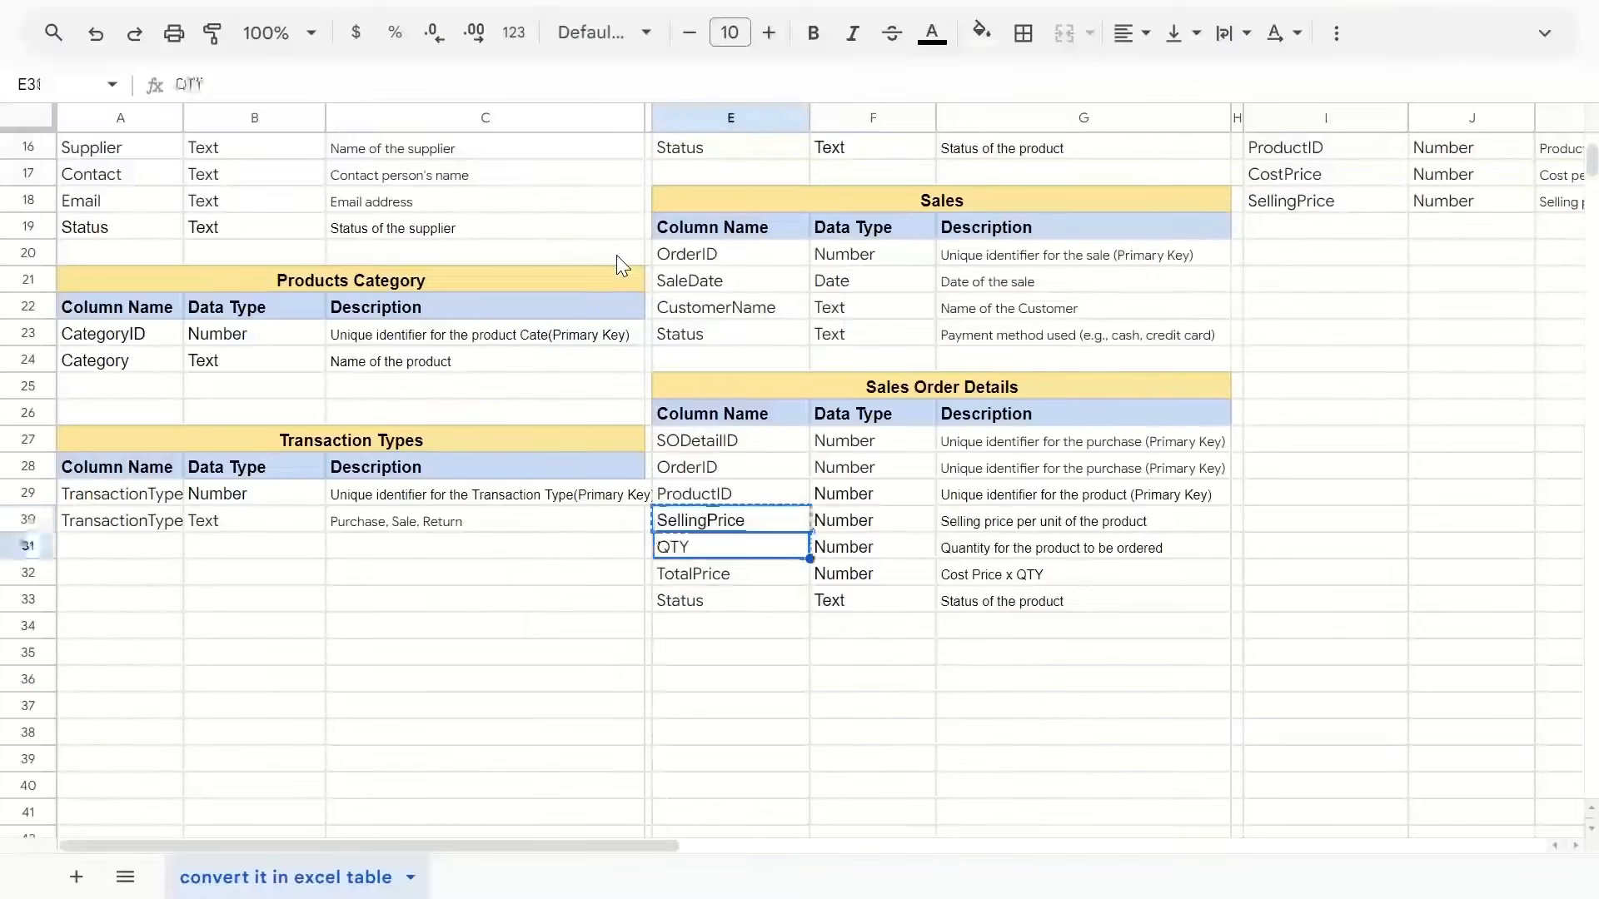
pyautogui.hotkey('ctrl', 'c')
pyautogui.hotkey('alt', 'Tab')
pyautogui.hotkey('ctrl', 'v')
pyautogui.press('Tab')
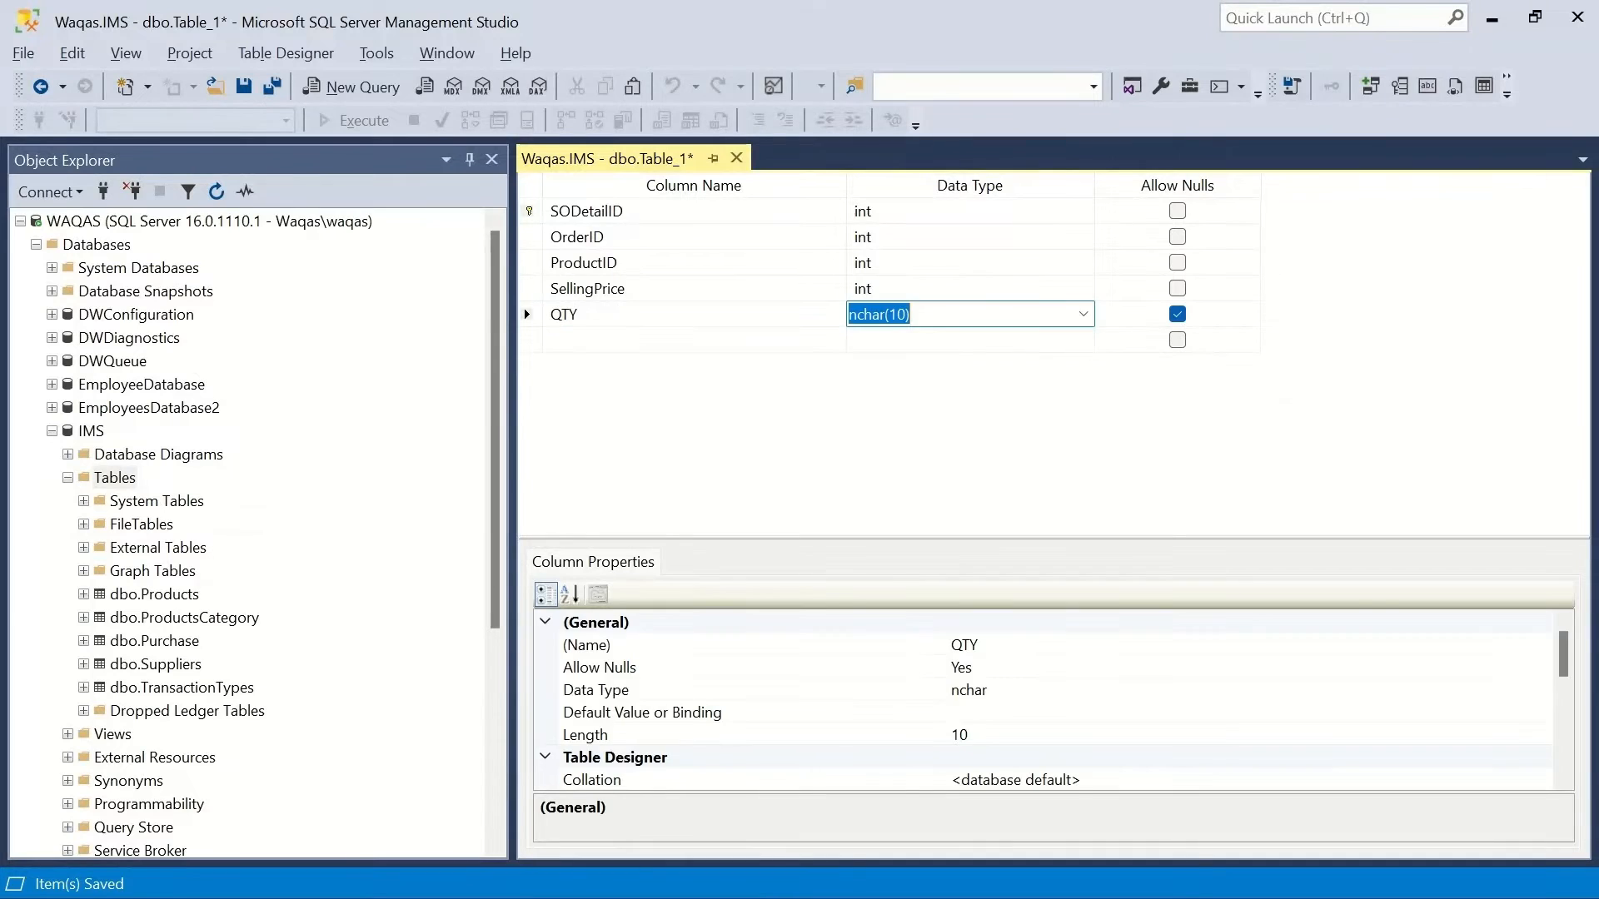
pyautogui.write('int')
pyautogui.press('Tab')
pyautogui.press('space')
# Copy TotalPrice from the Google Sheets definitions and add it to the table in SQL Server Management Studio as an int column without nulls.
pyautogui.press('Down')
pyautogui.hotkey('shift', 'Tab')
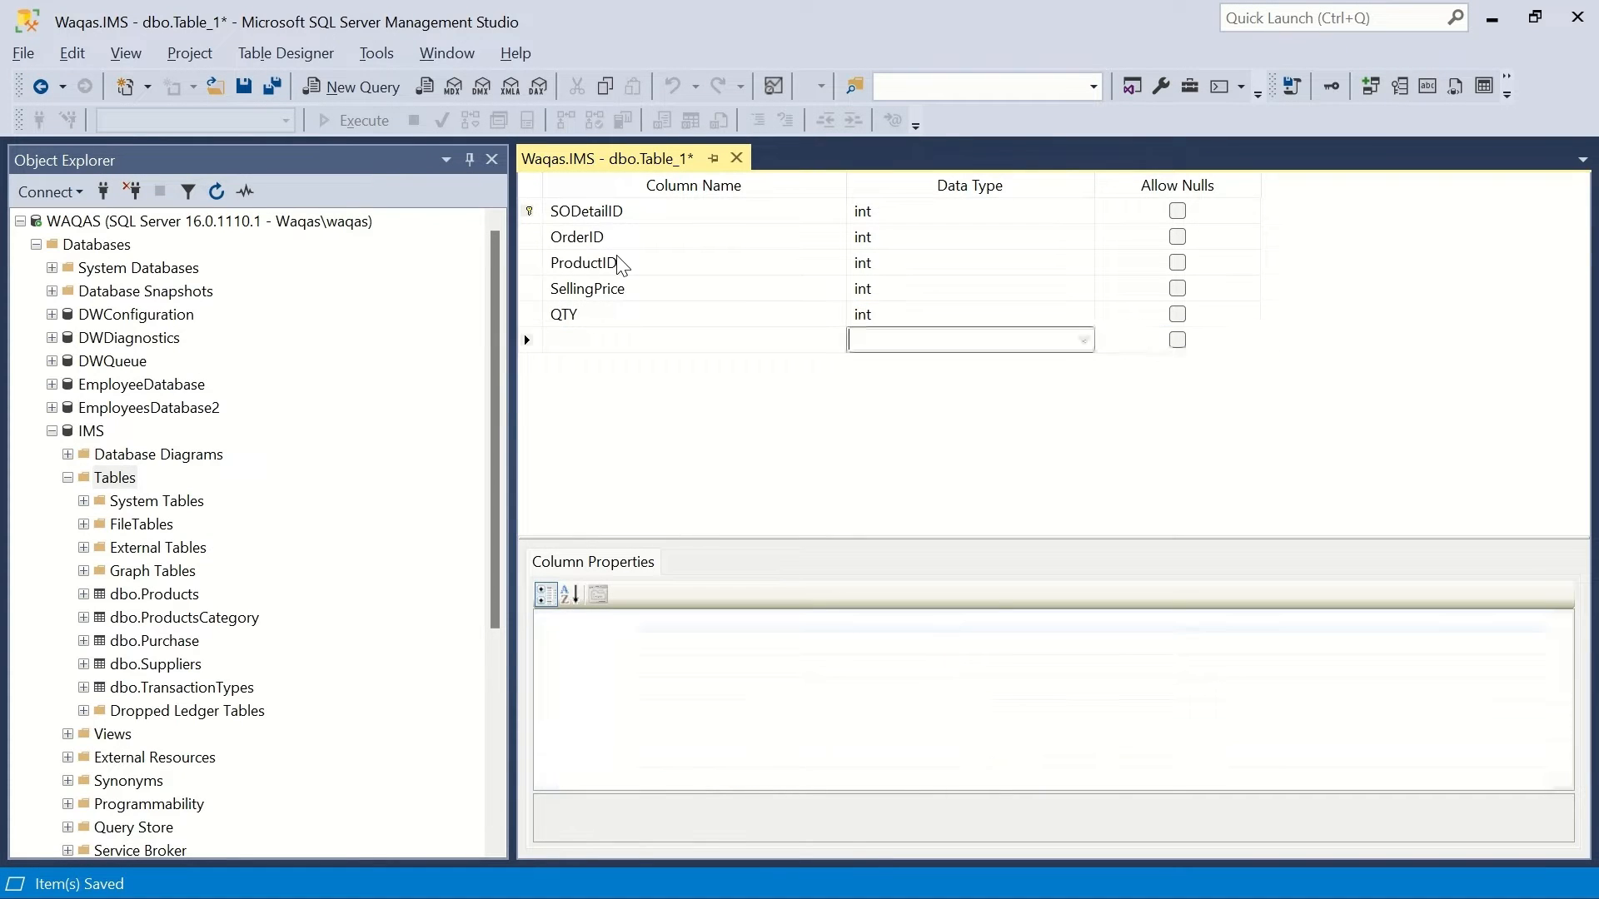
pyautogui.hotkey('shift', 'Tab')
pyautogui.hotkey('alt', 'Tab')
pyautogui.press('Down')
pyautogui.hotkey('ctrl', 'c')
pyautogui.hotkey('alt', 'Tab')
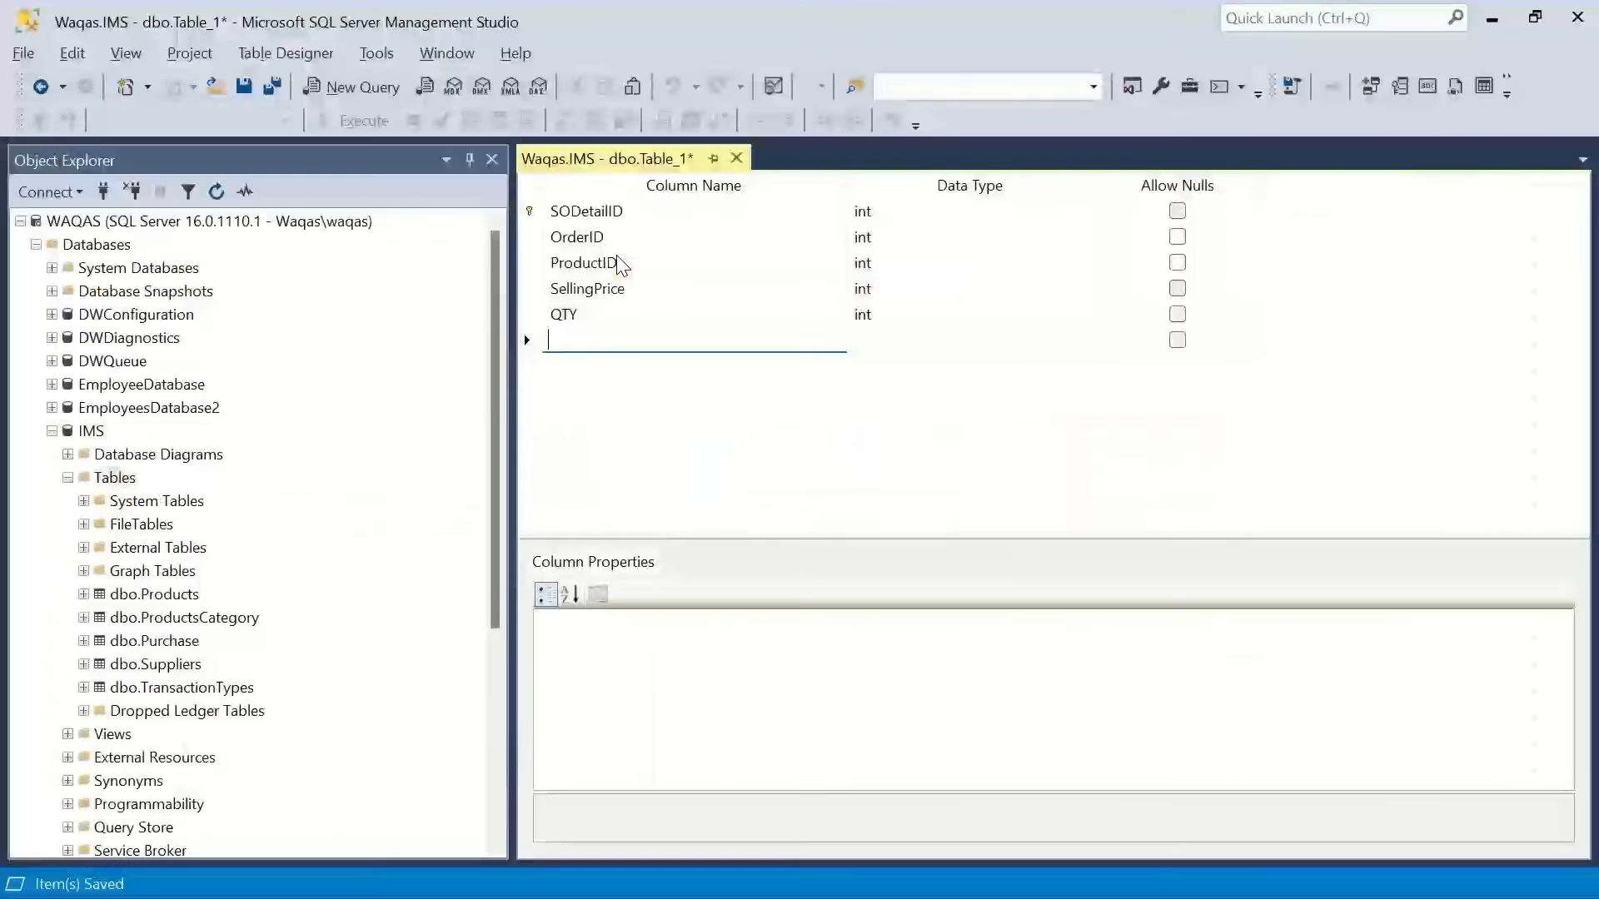
pyautogui.hotkey('ctrl', 'v')
pyautogui.press('Tab')
pyautogui.write('int')
pyautogui.press('Tab')
pyautogui.press('space')
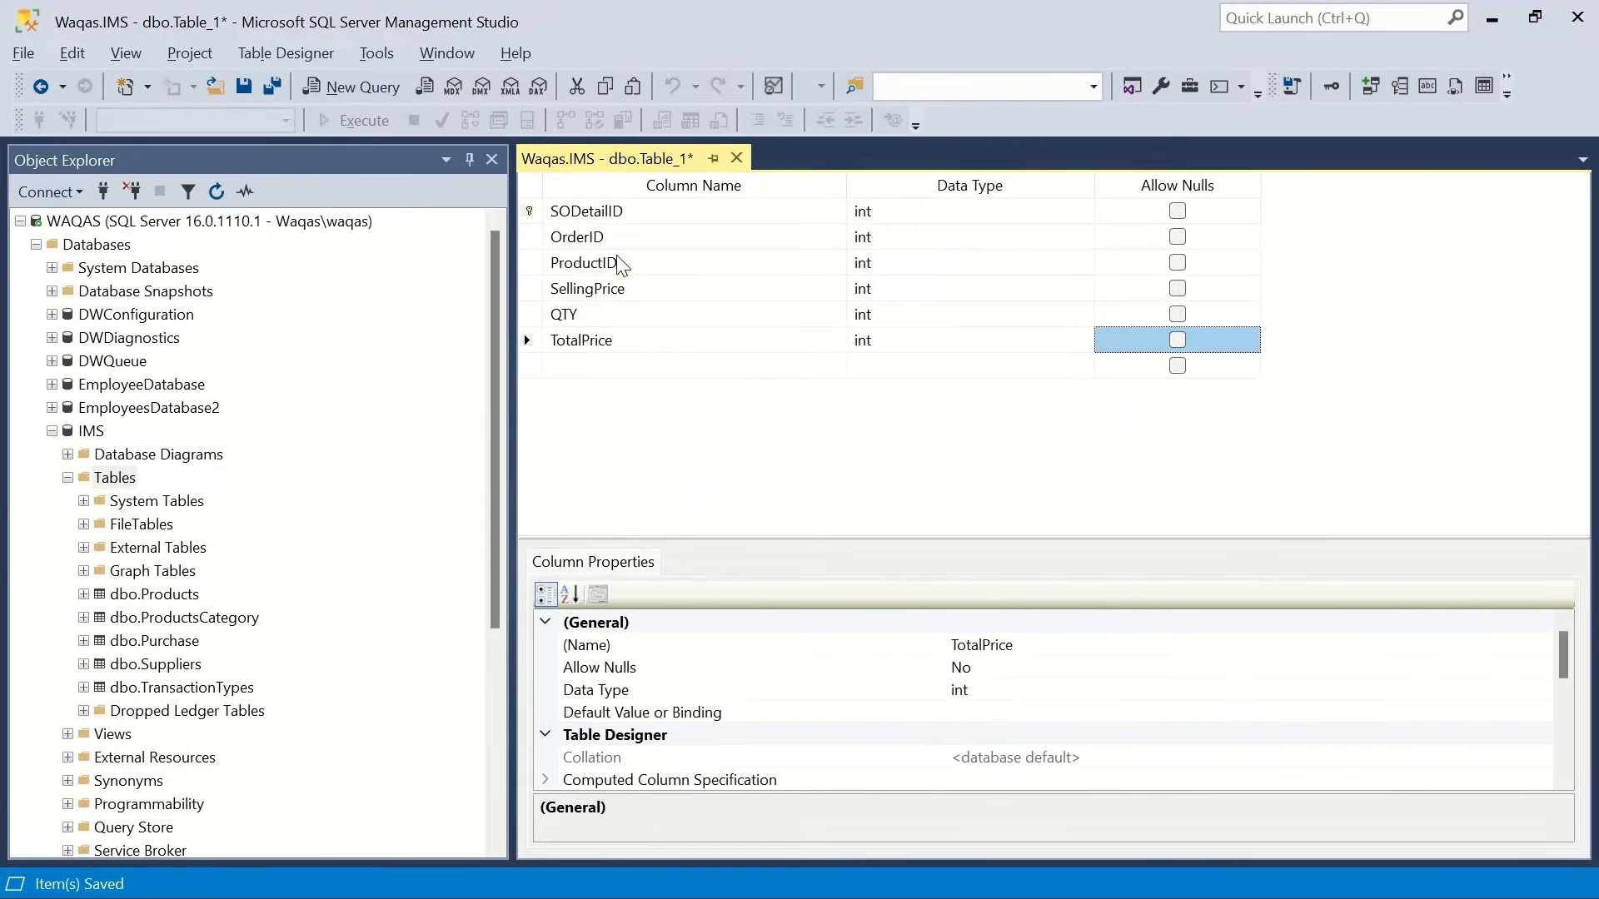
# Switch to Google Sheets and copy Status from the Sales Order Details column definitions.
pyautogui.press('Down')
pyautogui.hotkey('shift', 'Tab')
pyautogui.hotkey('shift', 'Tab')
pyautogui.hotkey('alt', 'Tab')
pyautogui.press('Down')
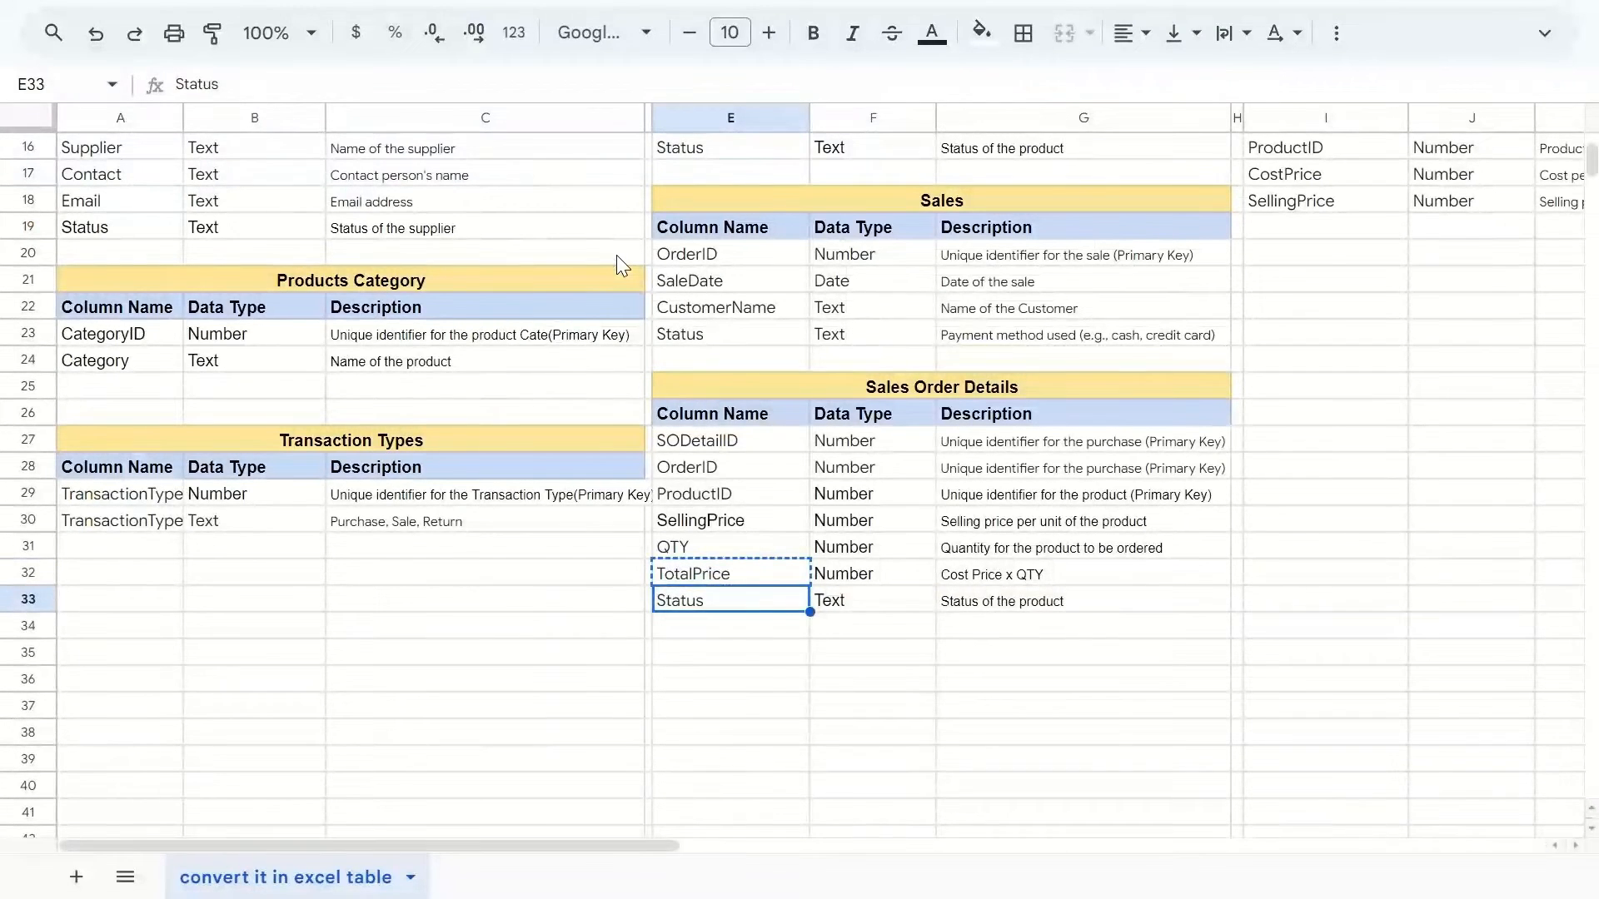
pyautogui.hotkey('ctrl', 'c')
# Switch to SQL Server Management Studio and add Status as the table's last column with data type varchar(50) and nulls disallowed.
pyautogui.hotkey('alt', 'Tab')
pyautogui.hotkey('ctrl', 'v')
pyautogui.press('Tab')
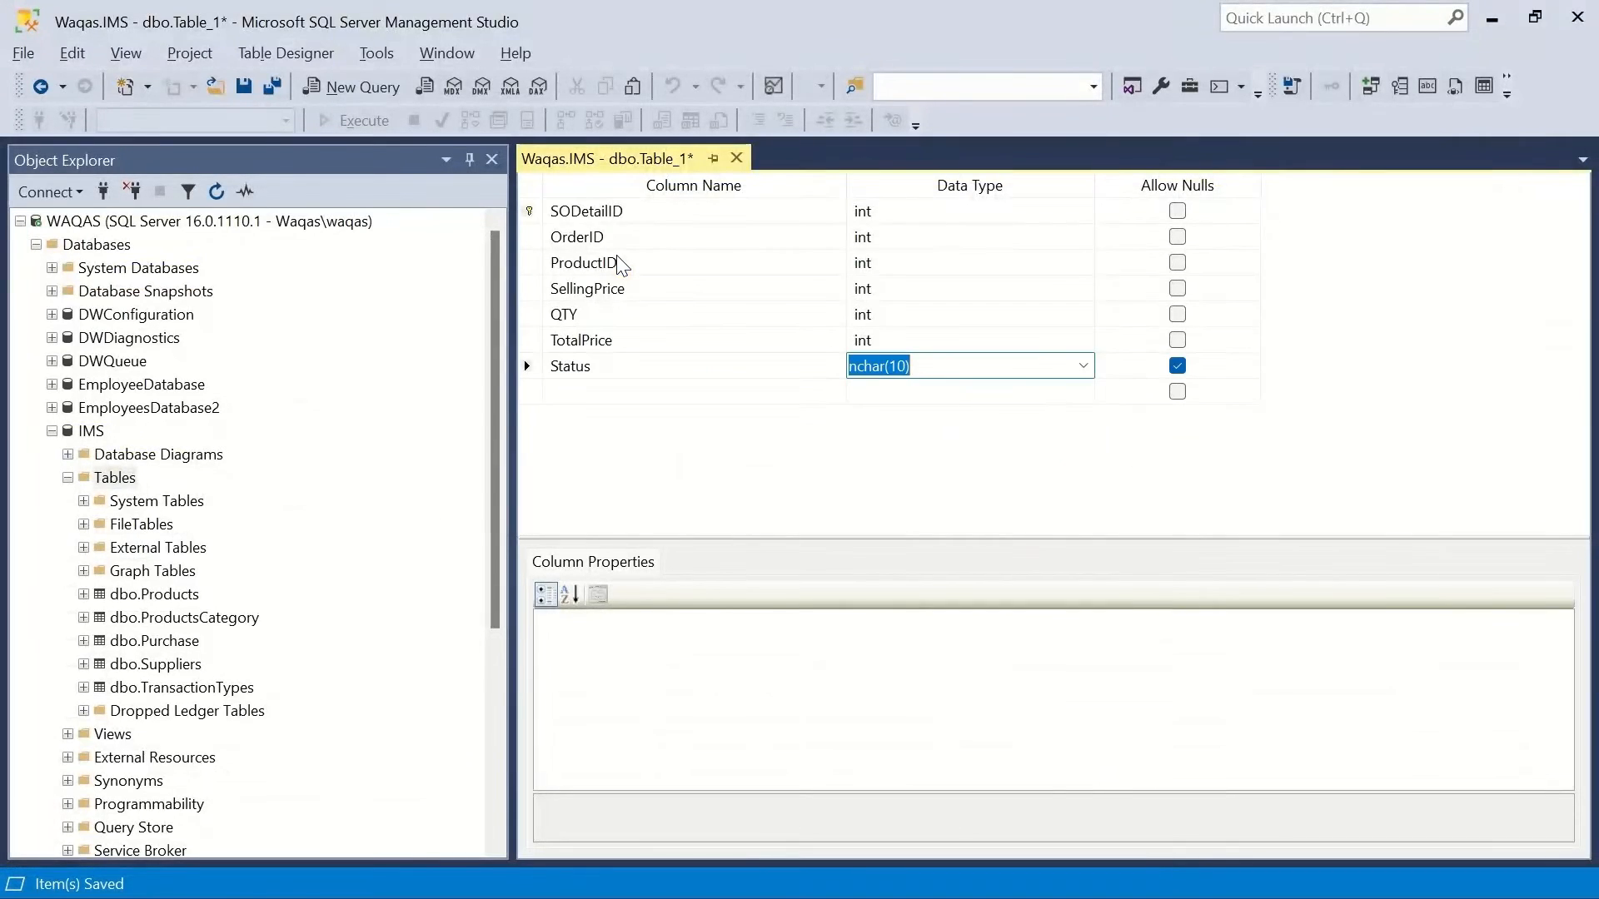
pyautogui.write('i')
pyautogui.press('BackSpace')
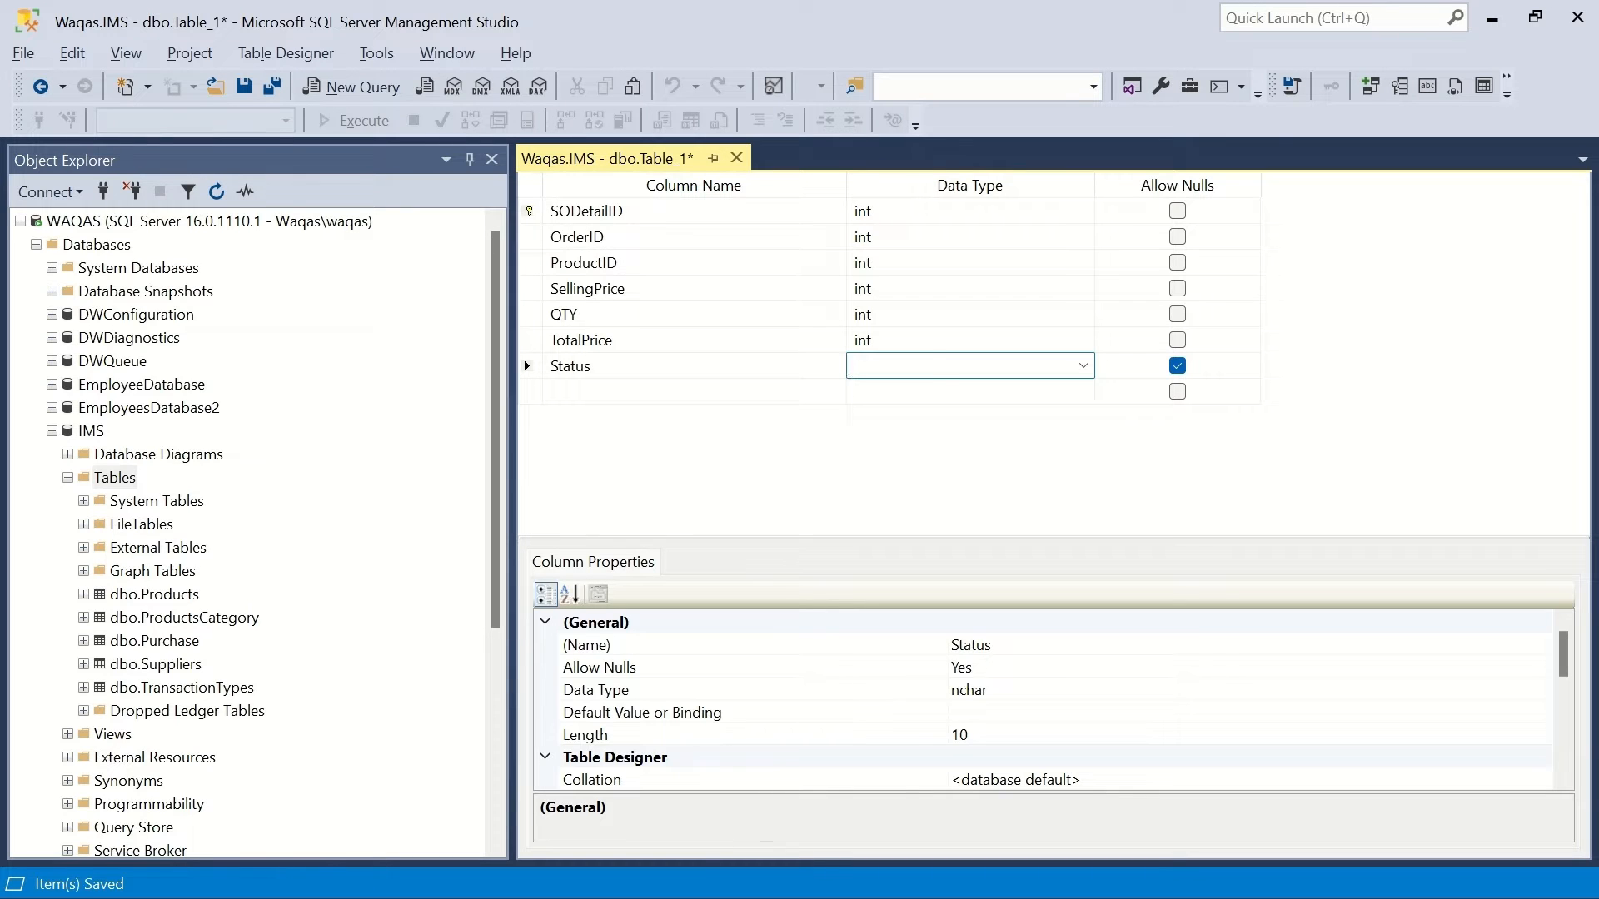
pyautogui.write('varchar(50')
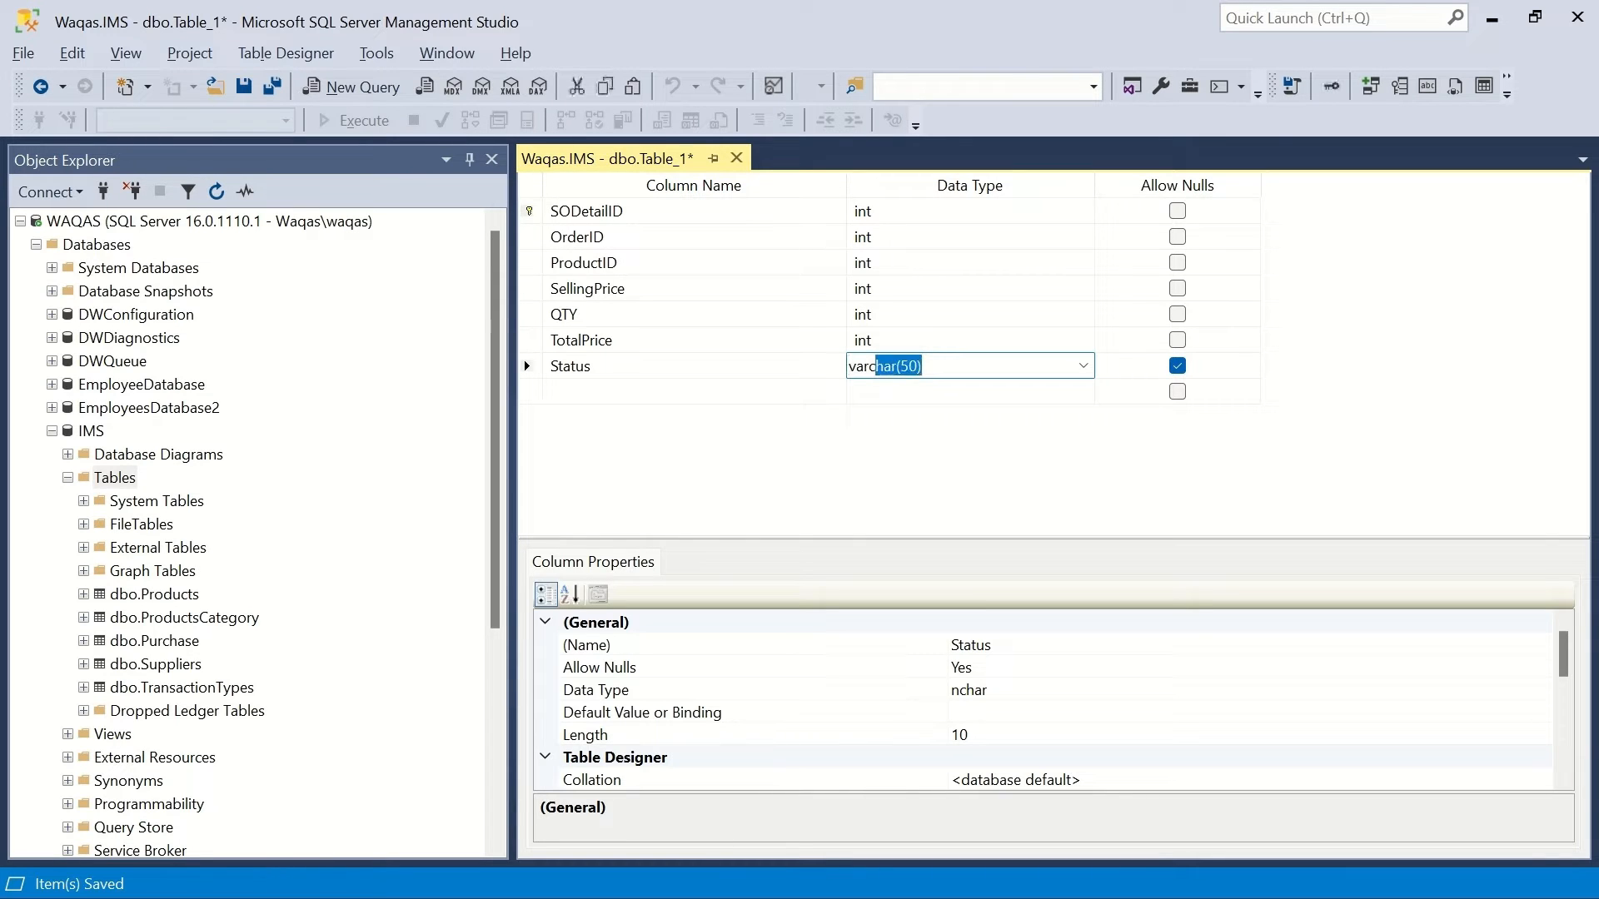
pyautogui.press('Tab')
pyautogui.press('space')
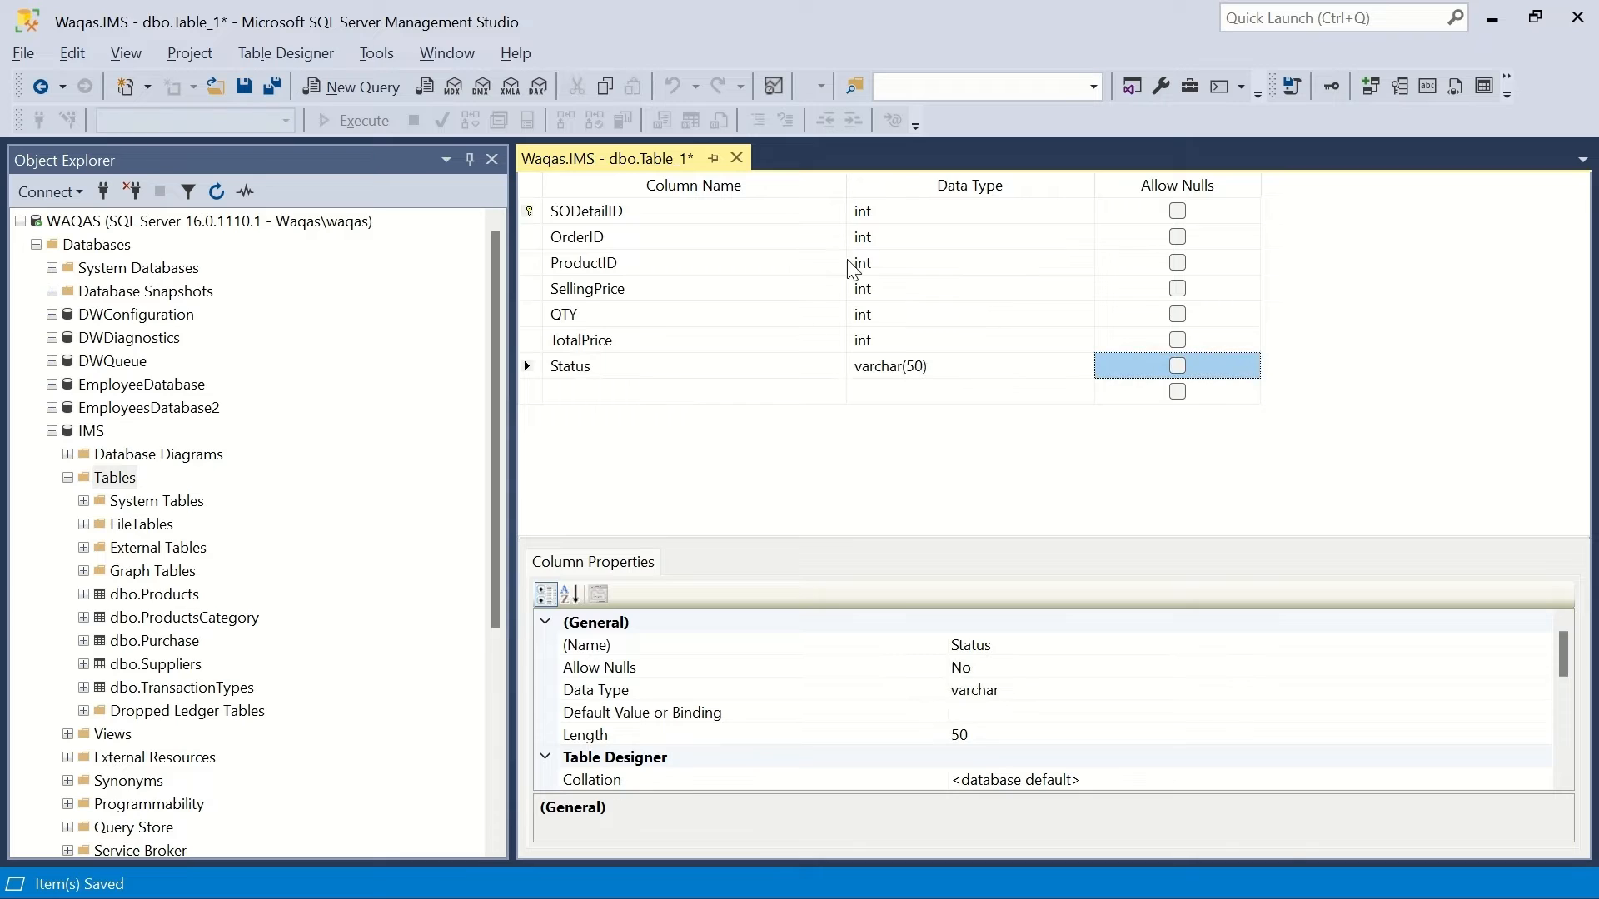
# Review the data types of the new table's columns from SODetailID down to Status.
pyautogui.click(898, 236)
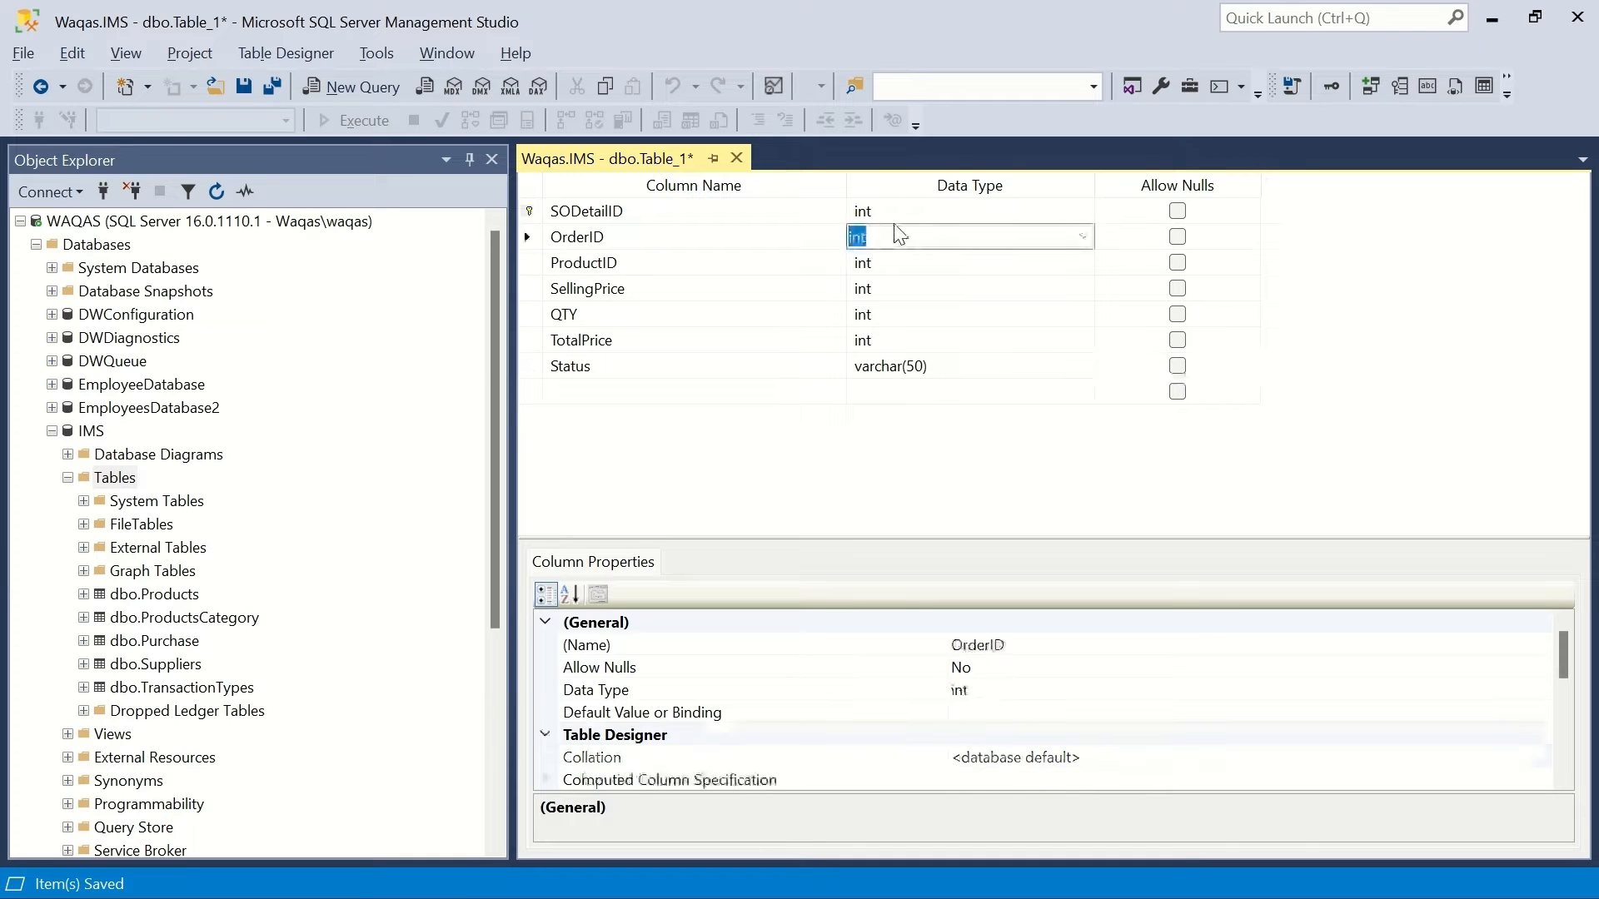
pyautogui.press('Up')
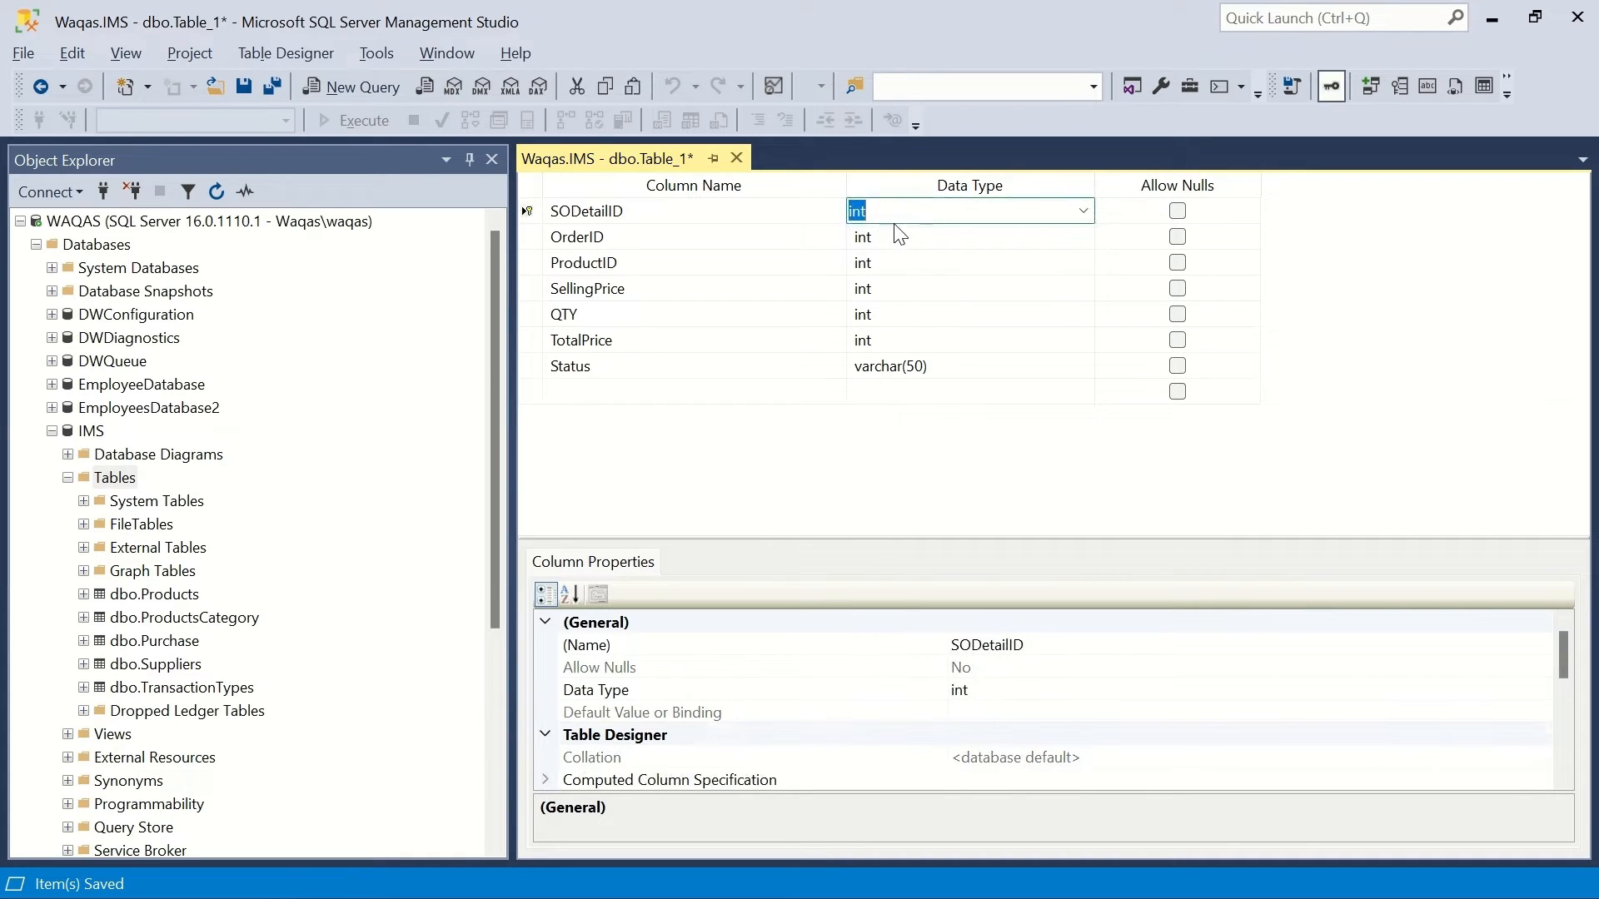
pyautogui.press('Down')
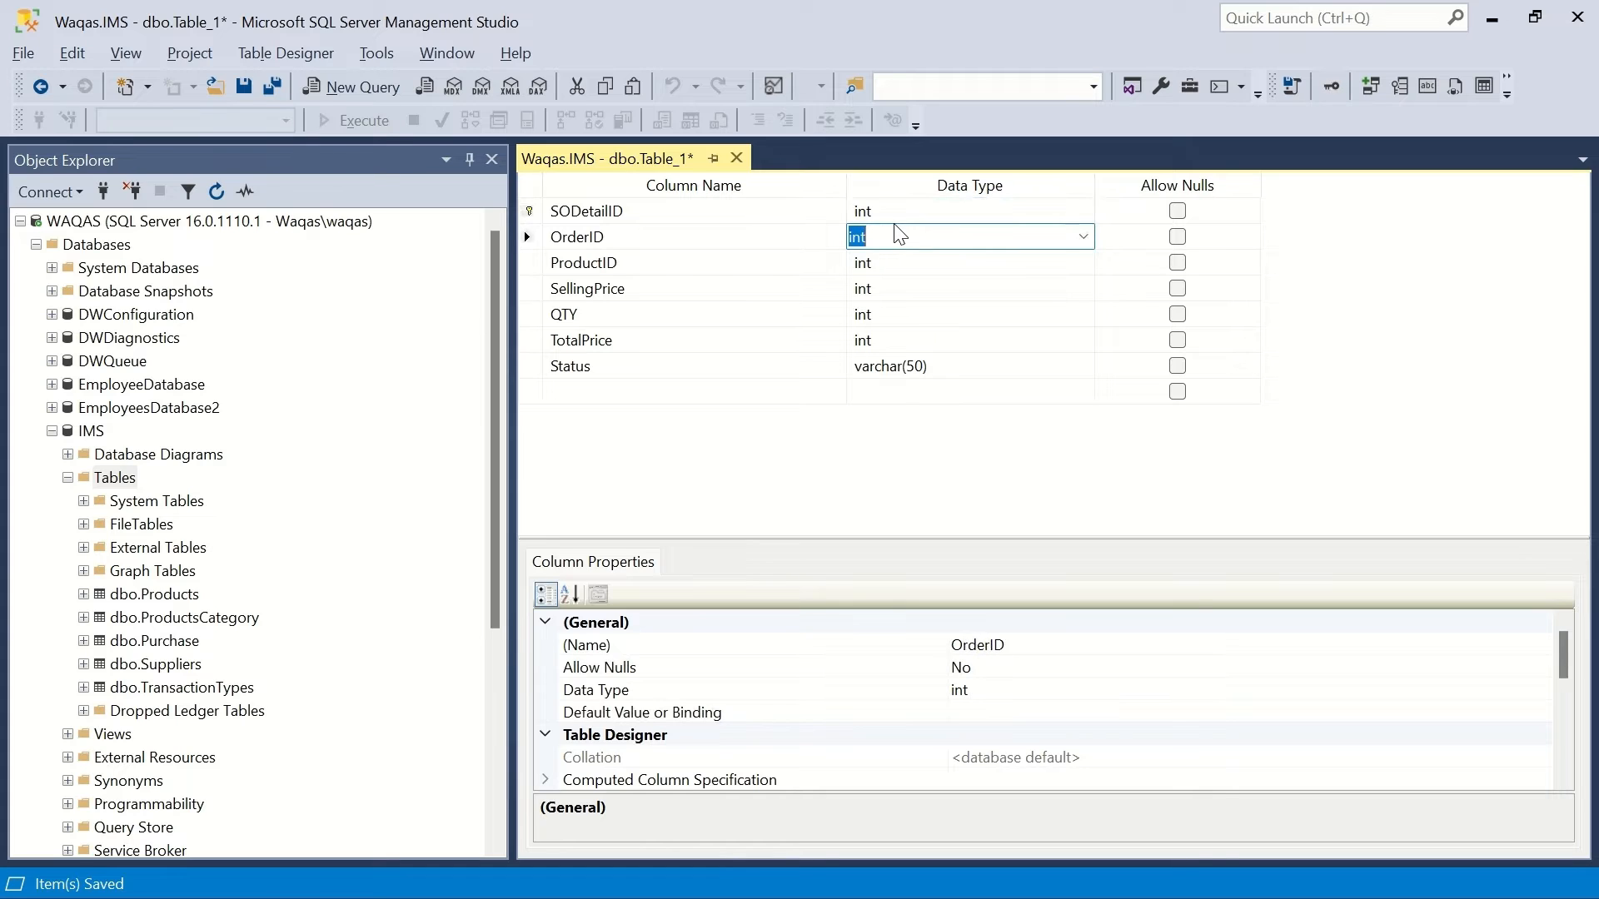
pyautogui.press('Up')
pyautogui.press('Down')
pyautogui.press('Down')
pyautogui.press('Down')
pyautogui.press('Down')
pyautogui.press('Down')
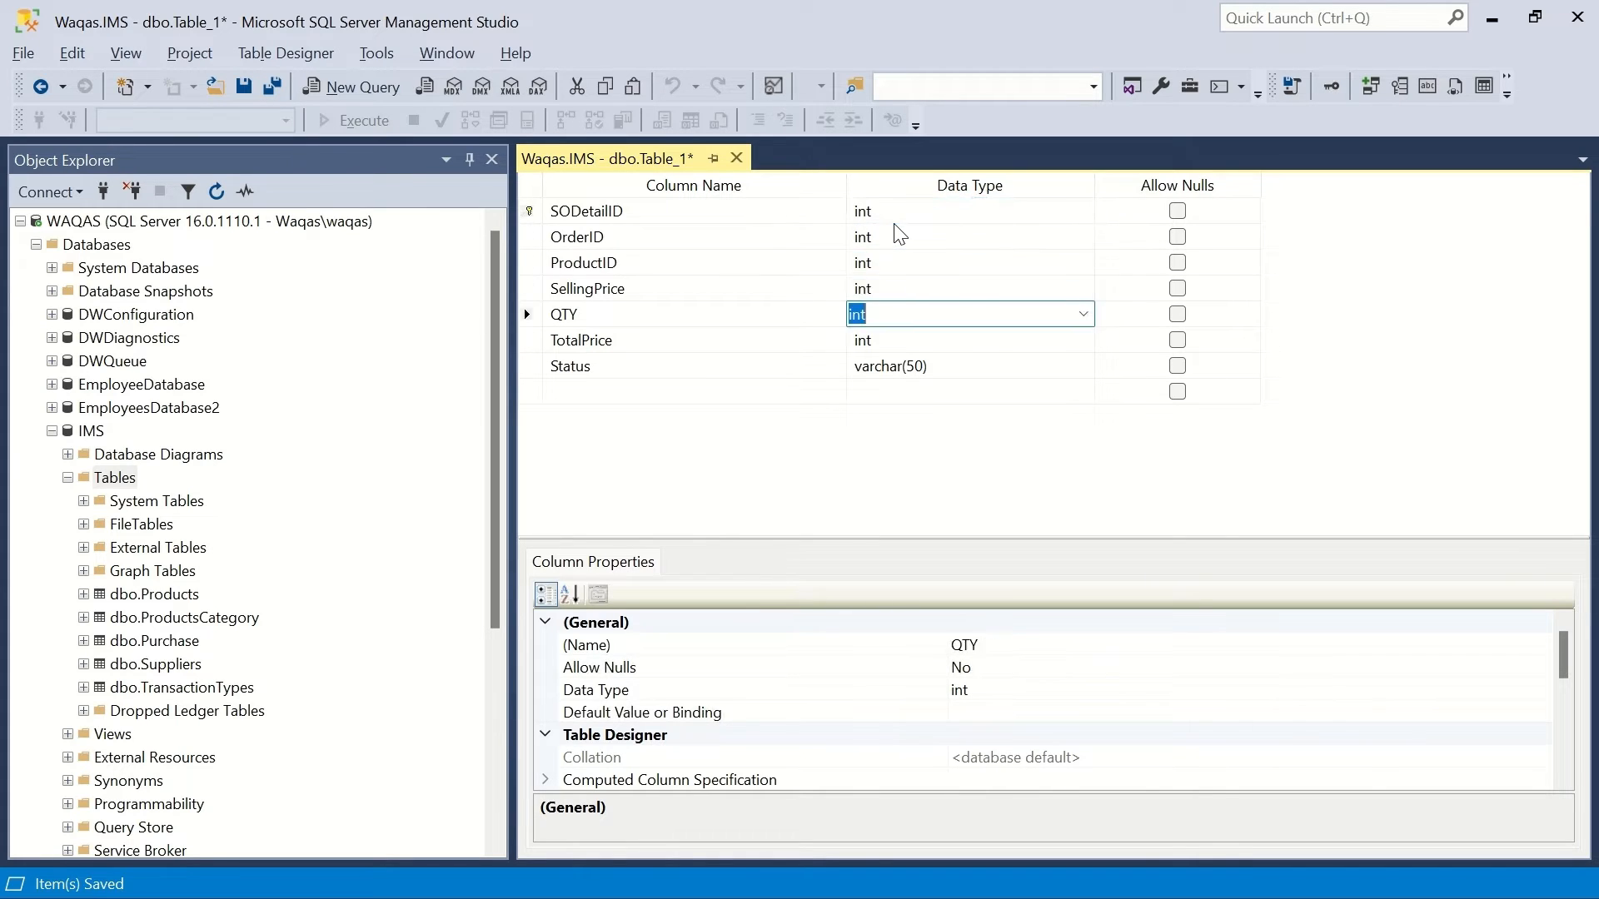
pyautogui.press('Down')
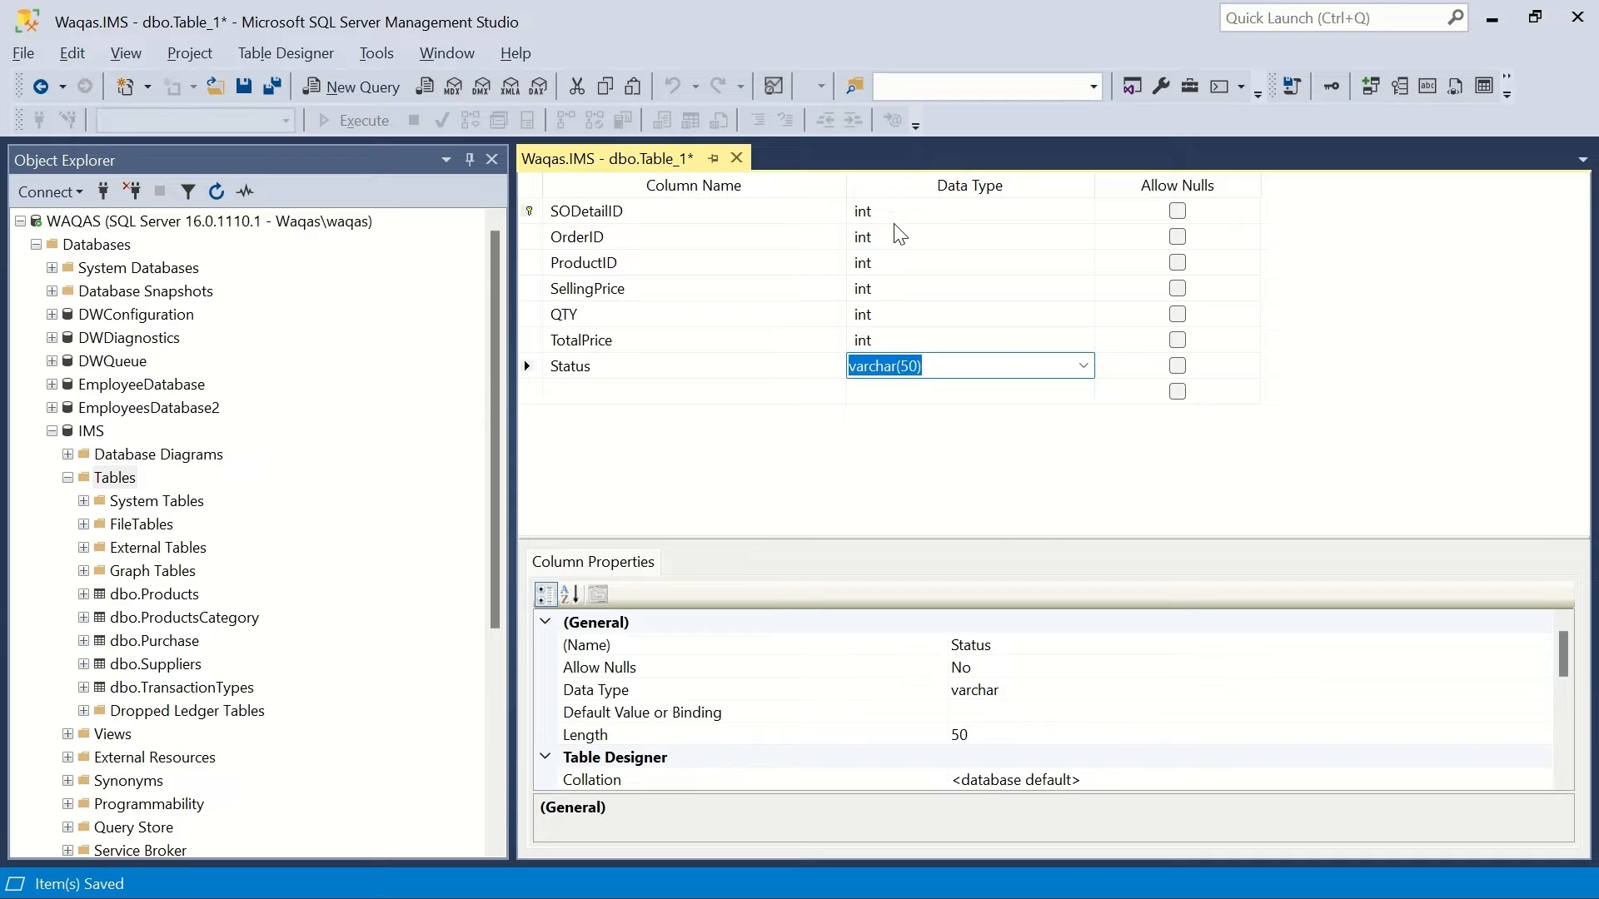
# Save the new table under the name SalesDetails.
pyautogui.hotkey('ctrl', 's')
pyautogui.write('Sale')
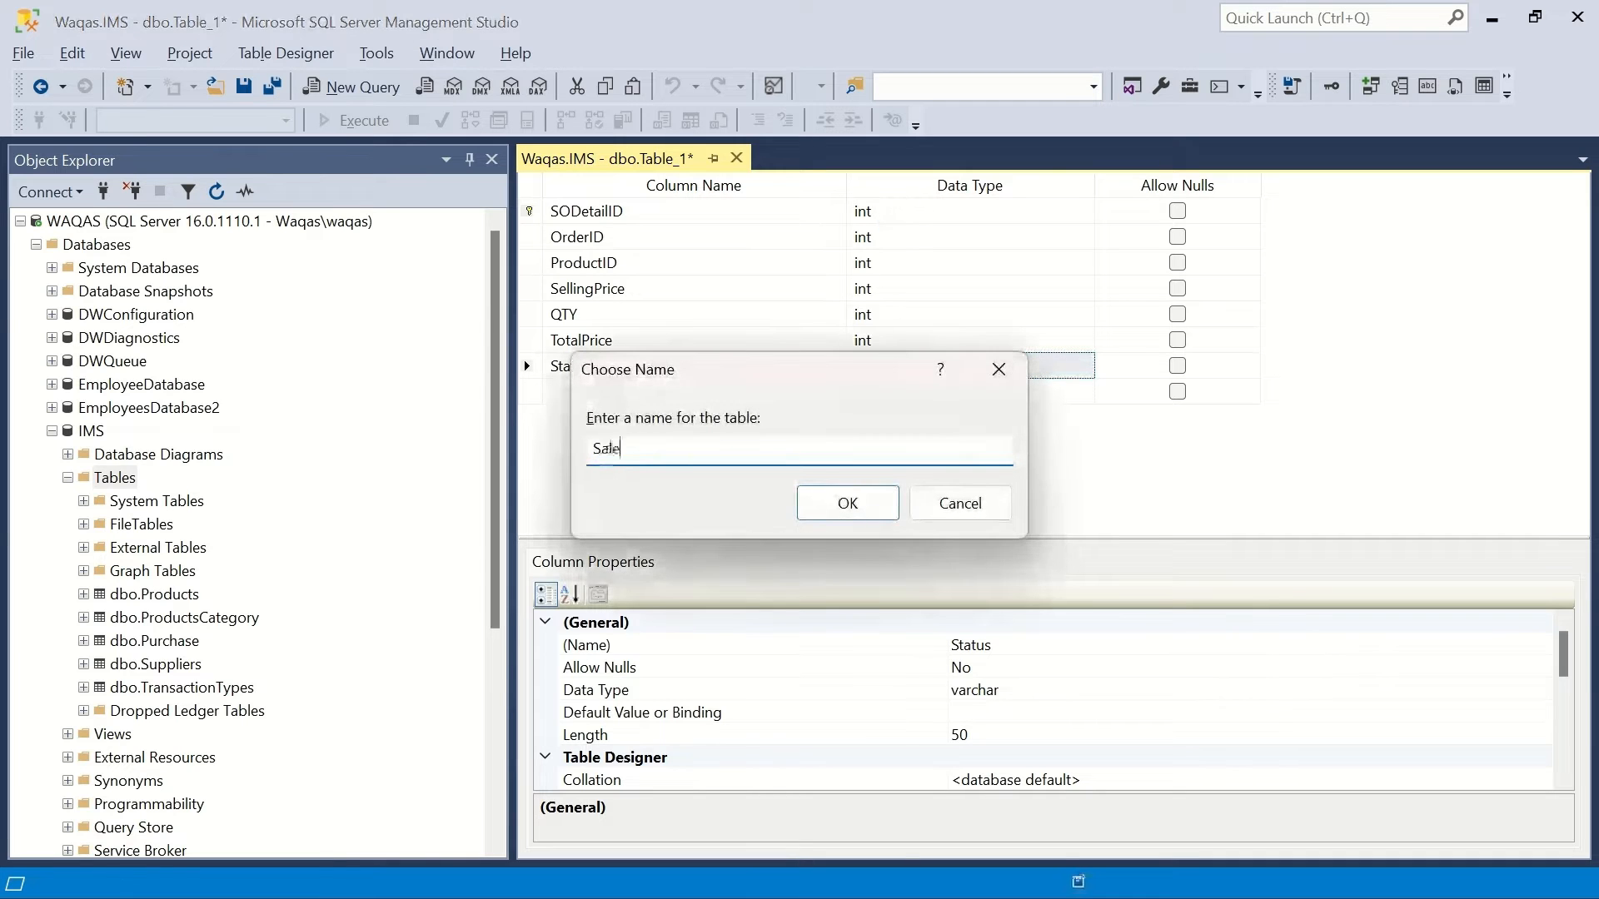
pyautogui.write('sDetails')
pyautogui.press('Return')
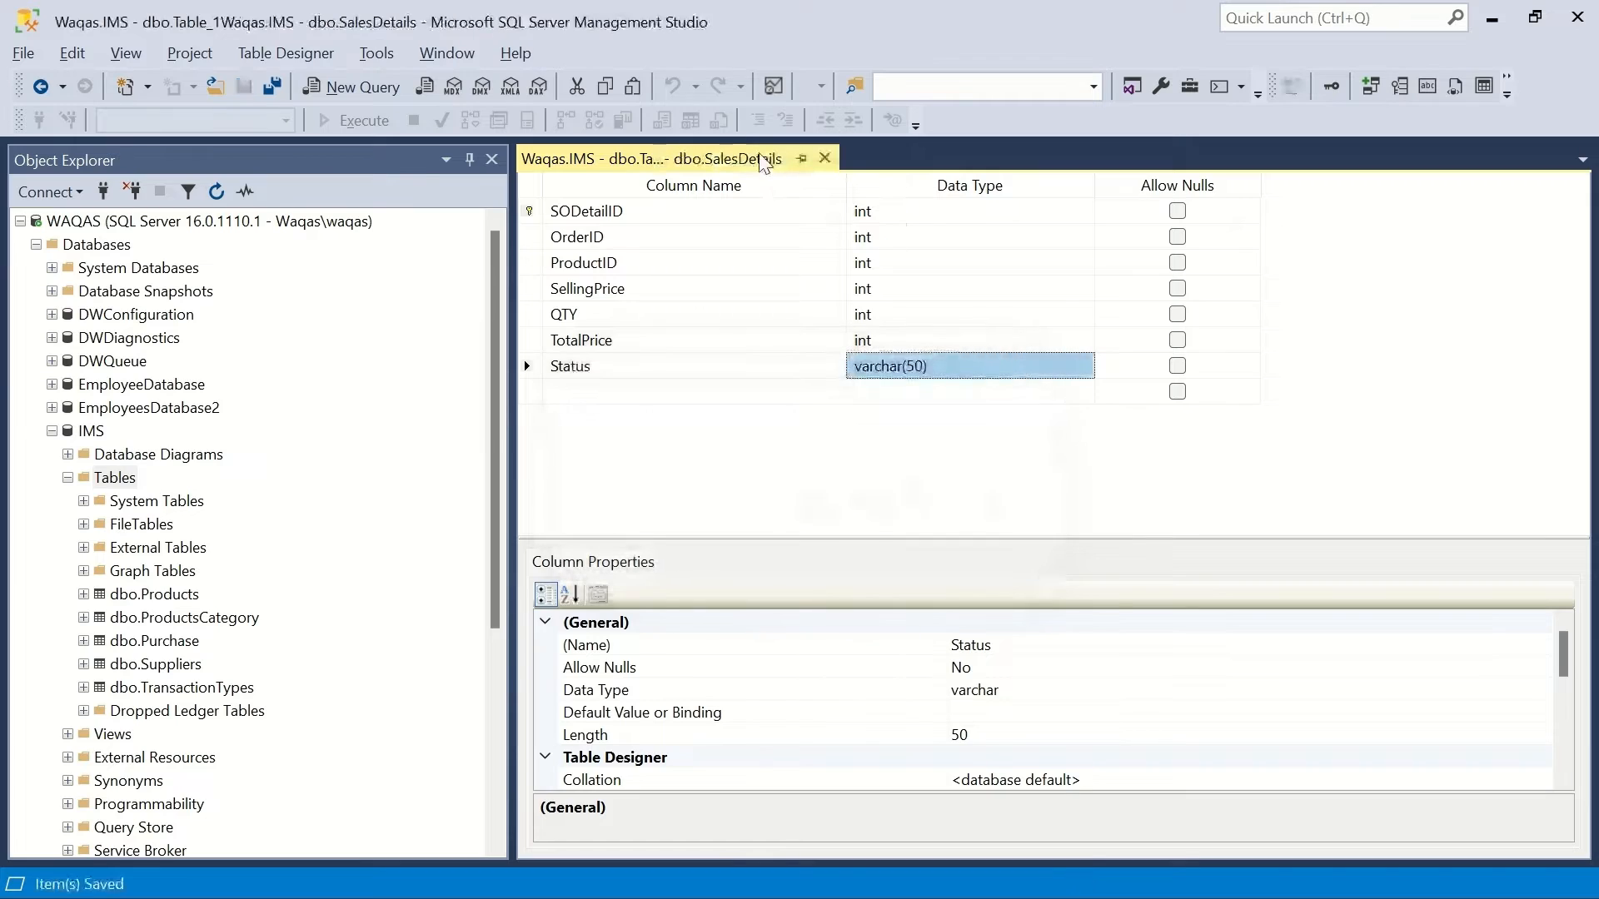
# Close the SalesDetails design and copy InventoryID from the Inventory column definitions in Google Sheets.
pyautogui.click(824, 159)
pyautogui.hotkey('alt', 'Tab')
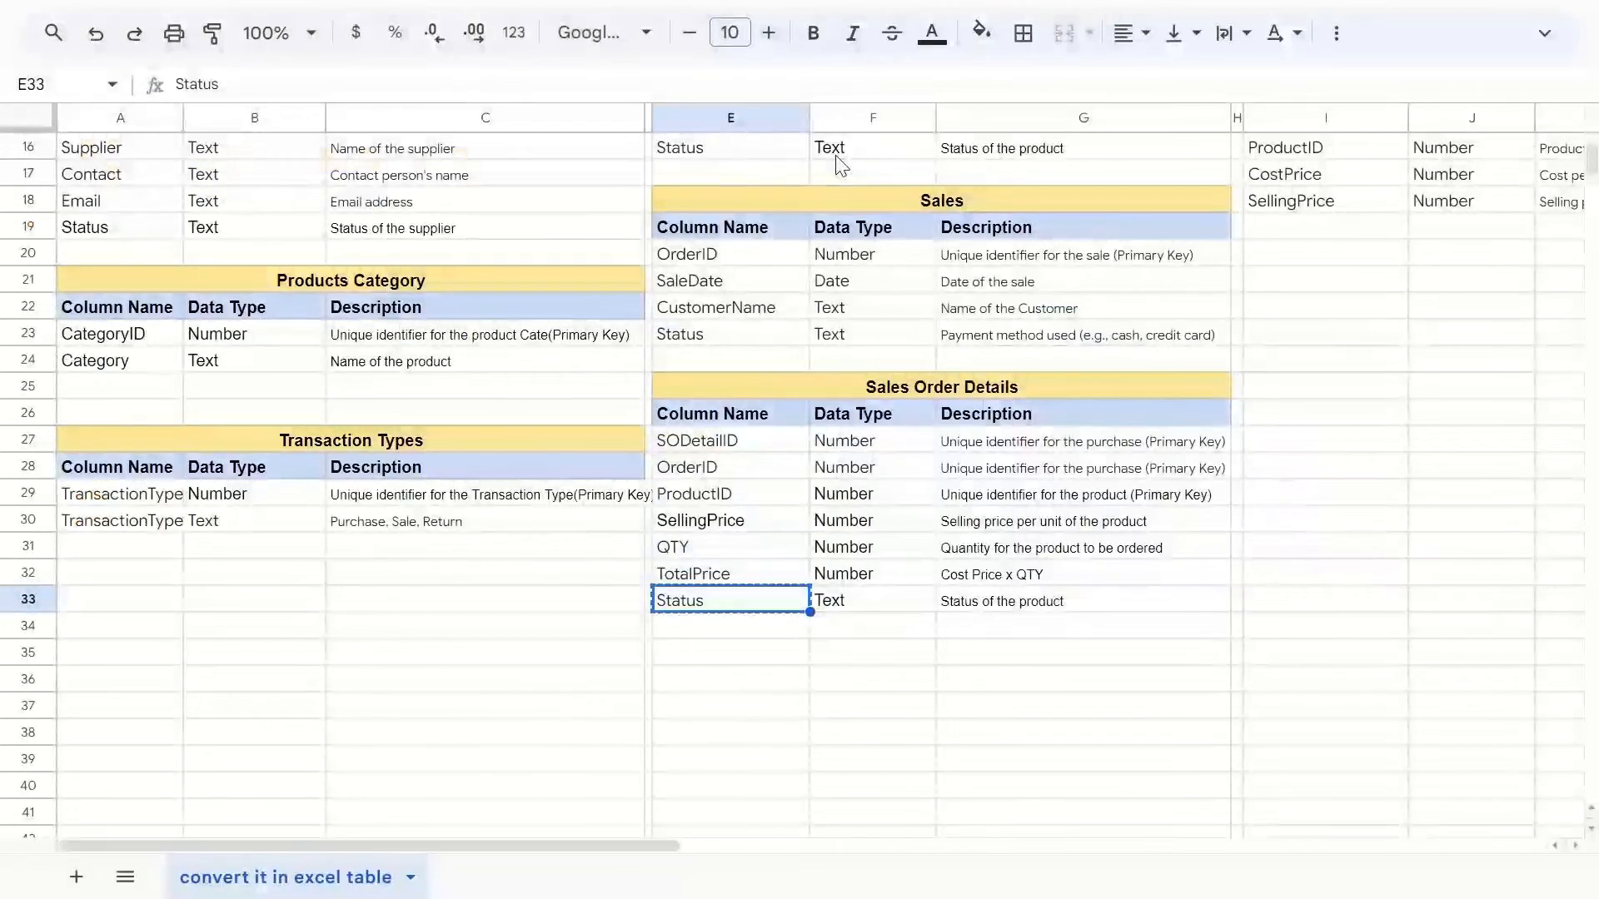
pyautogui.scroll(5, 841, 163)
pyautogui.hscroll(3, 841, 163)
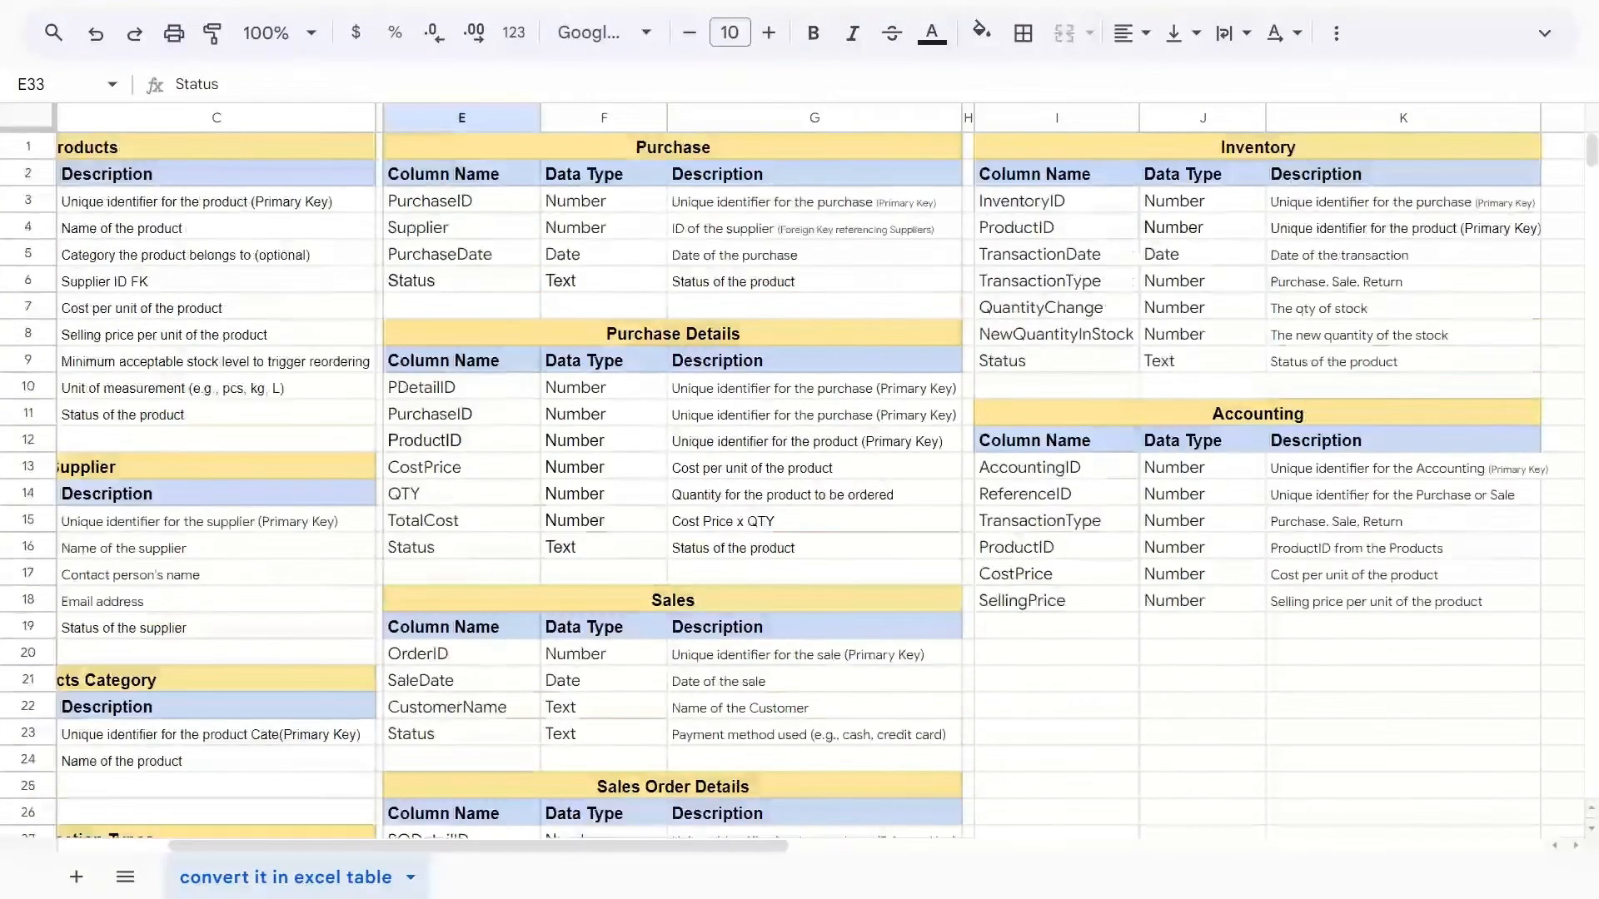
pyautogui.click(1281, 147)
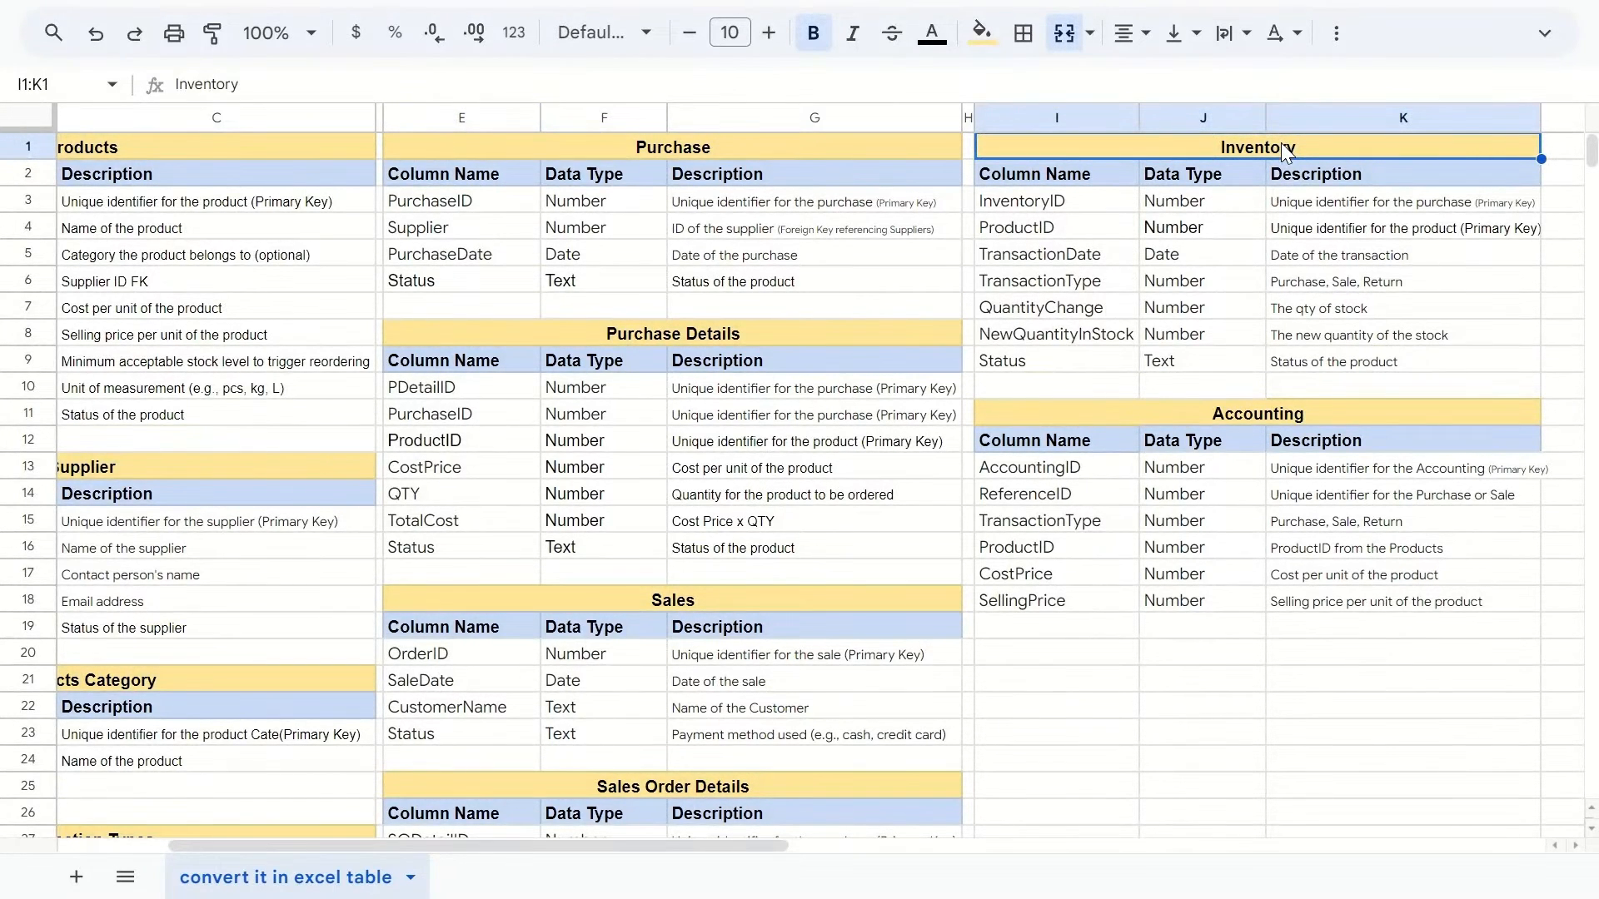
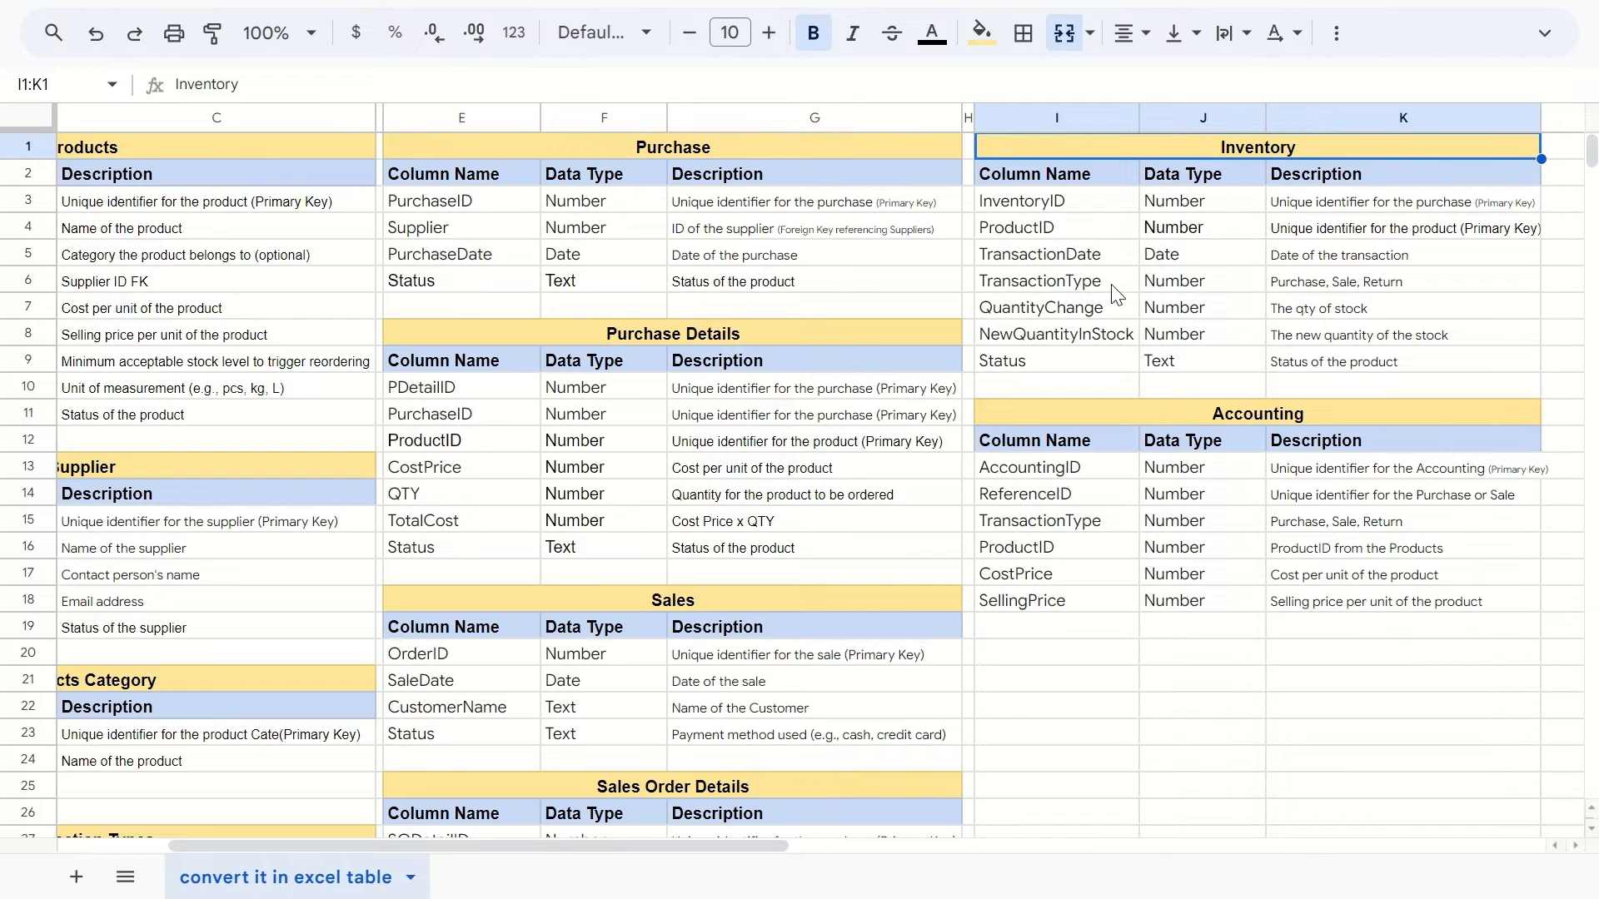
pyautogui.click(1091, 336)
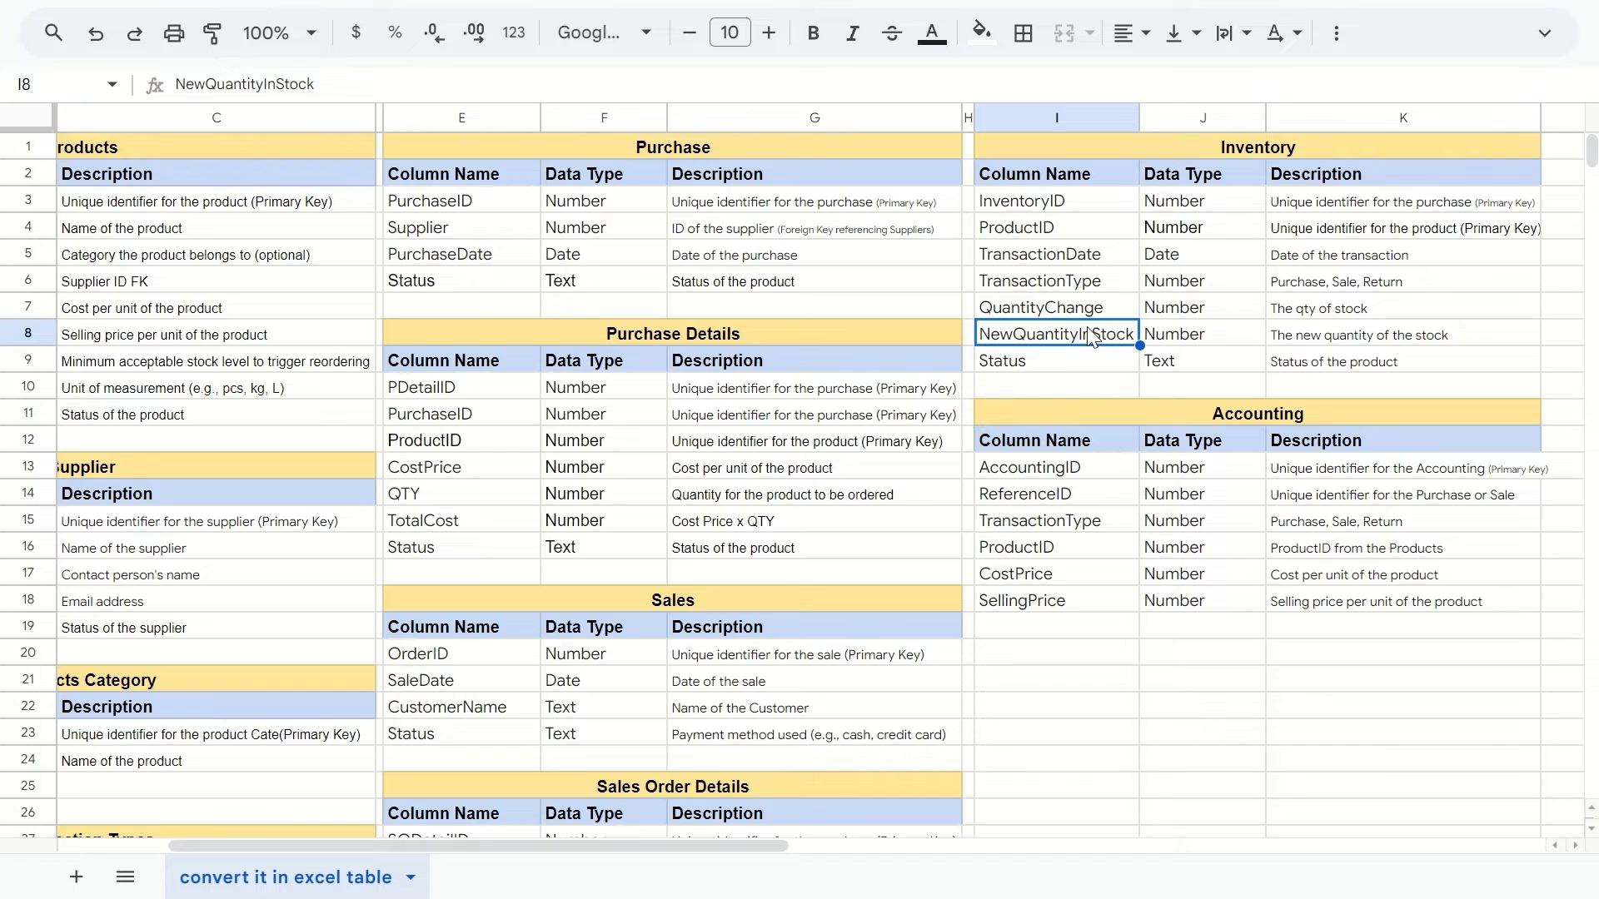
pyautogui.click(1101, 213)
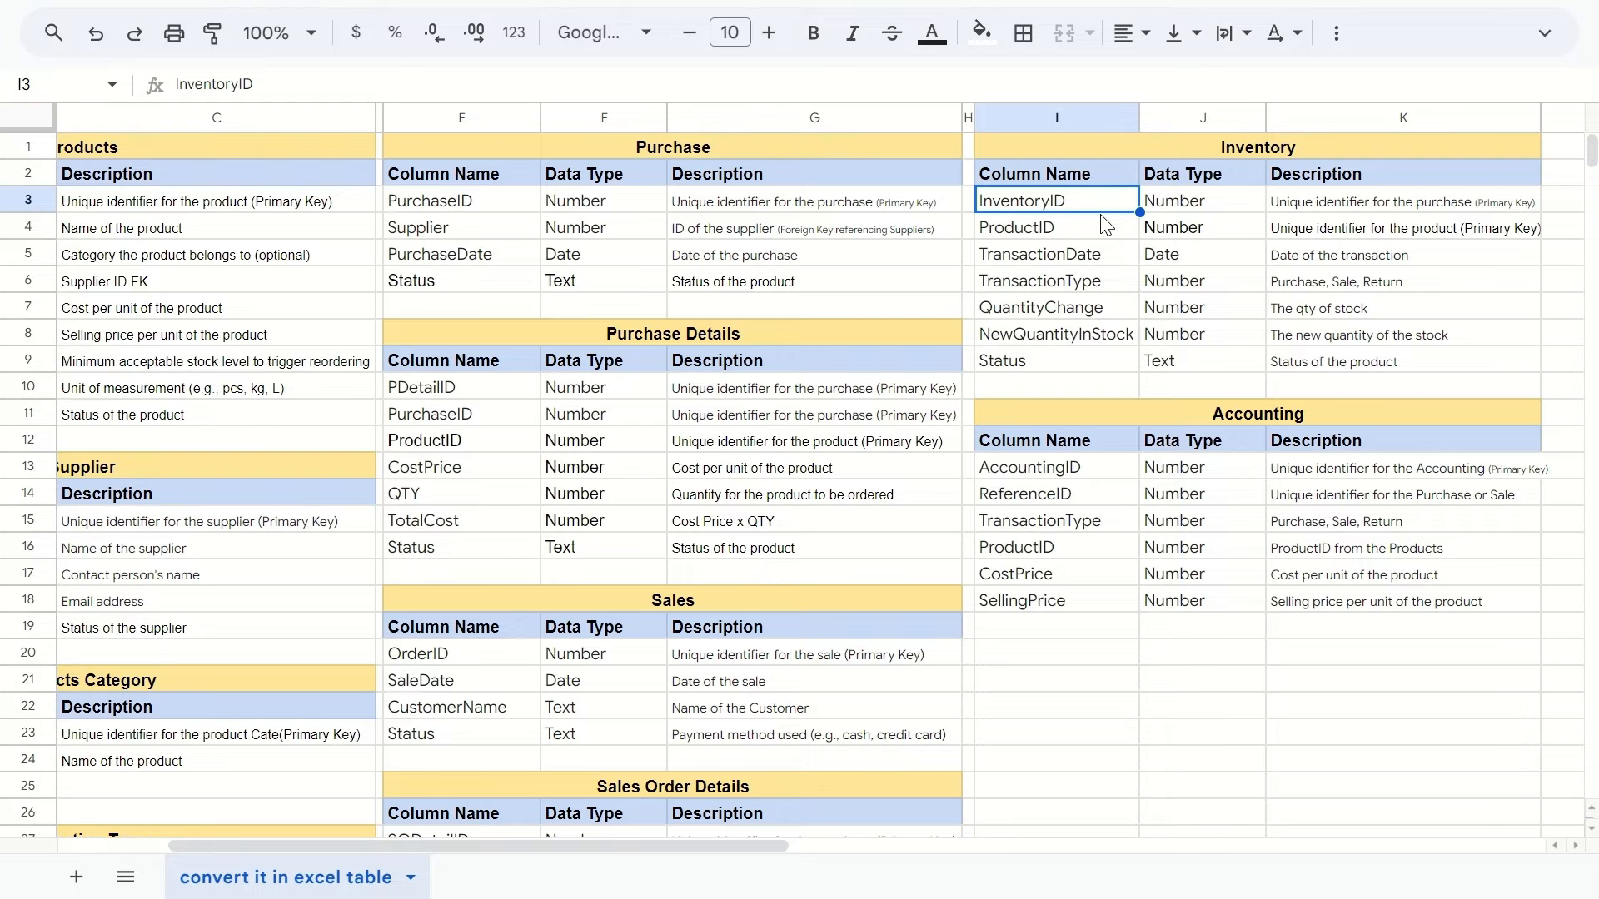
pyautogui.hotkey('alt', 'Tab')
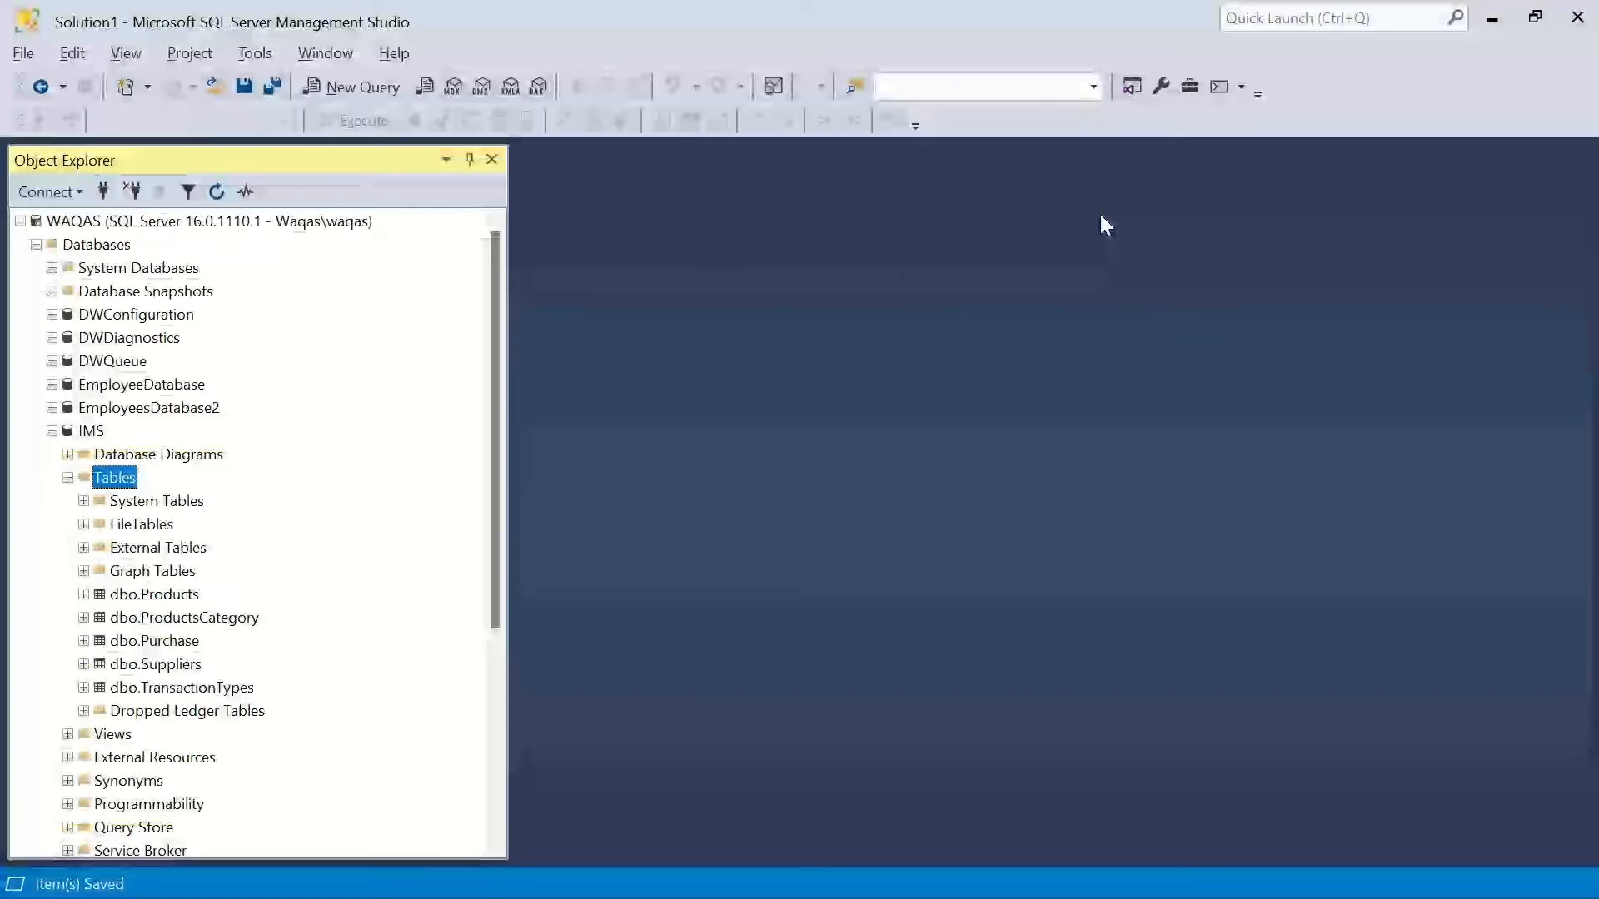
pyautogui.hotkey('alt', 'Tab')
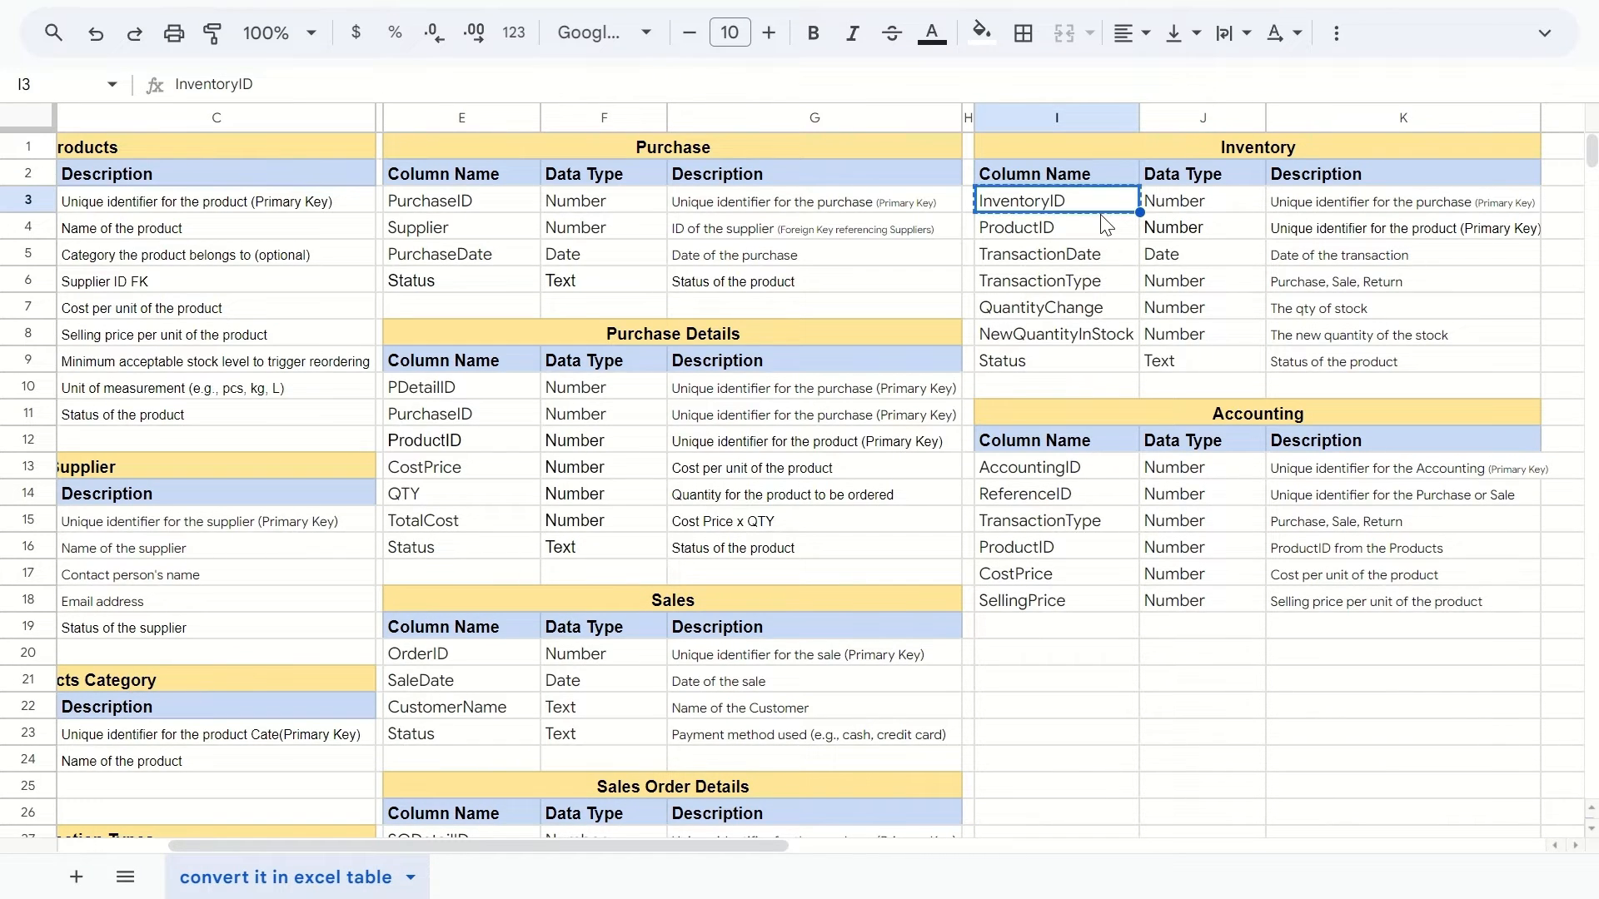
# Switch to SQL Server Management Studio and start a new IMS table with InventoryID as its first column, data type int.
pyautogui.hotkey('alt', 'Tab')
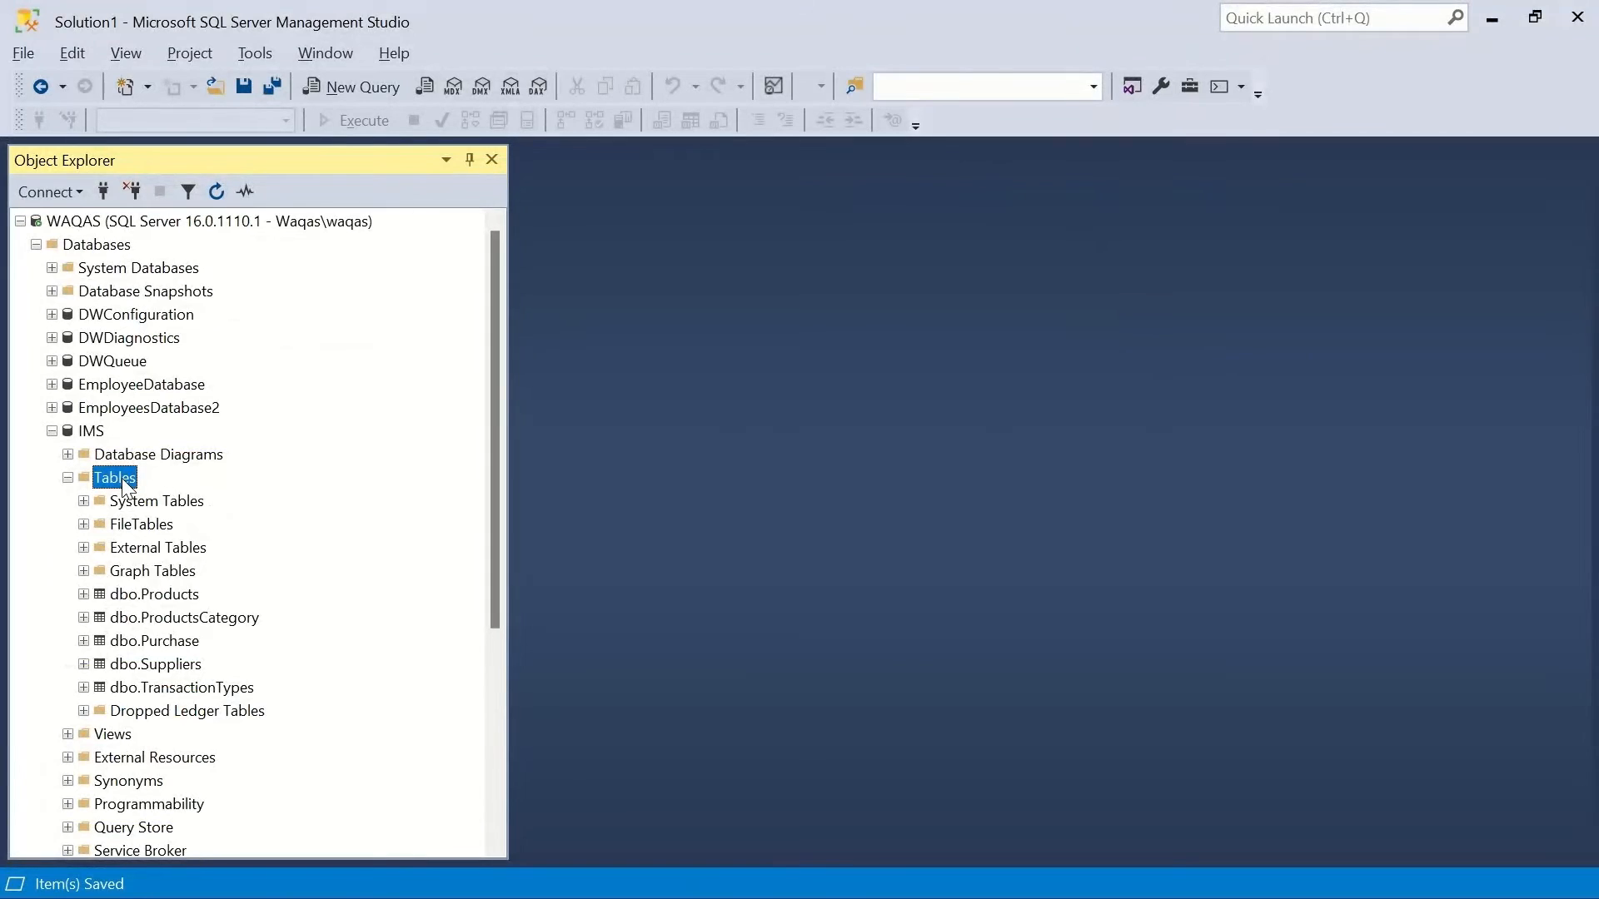
pyautogui.rightClick(122, 478)
pyautogui.moveTo(186, 490)
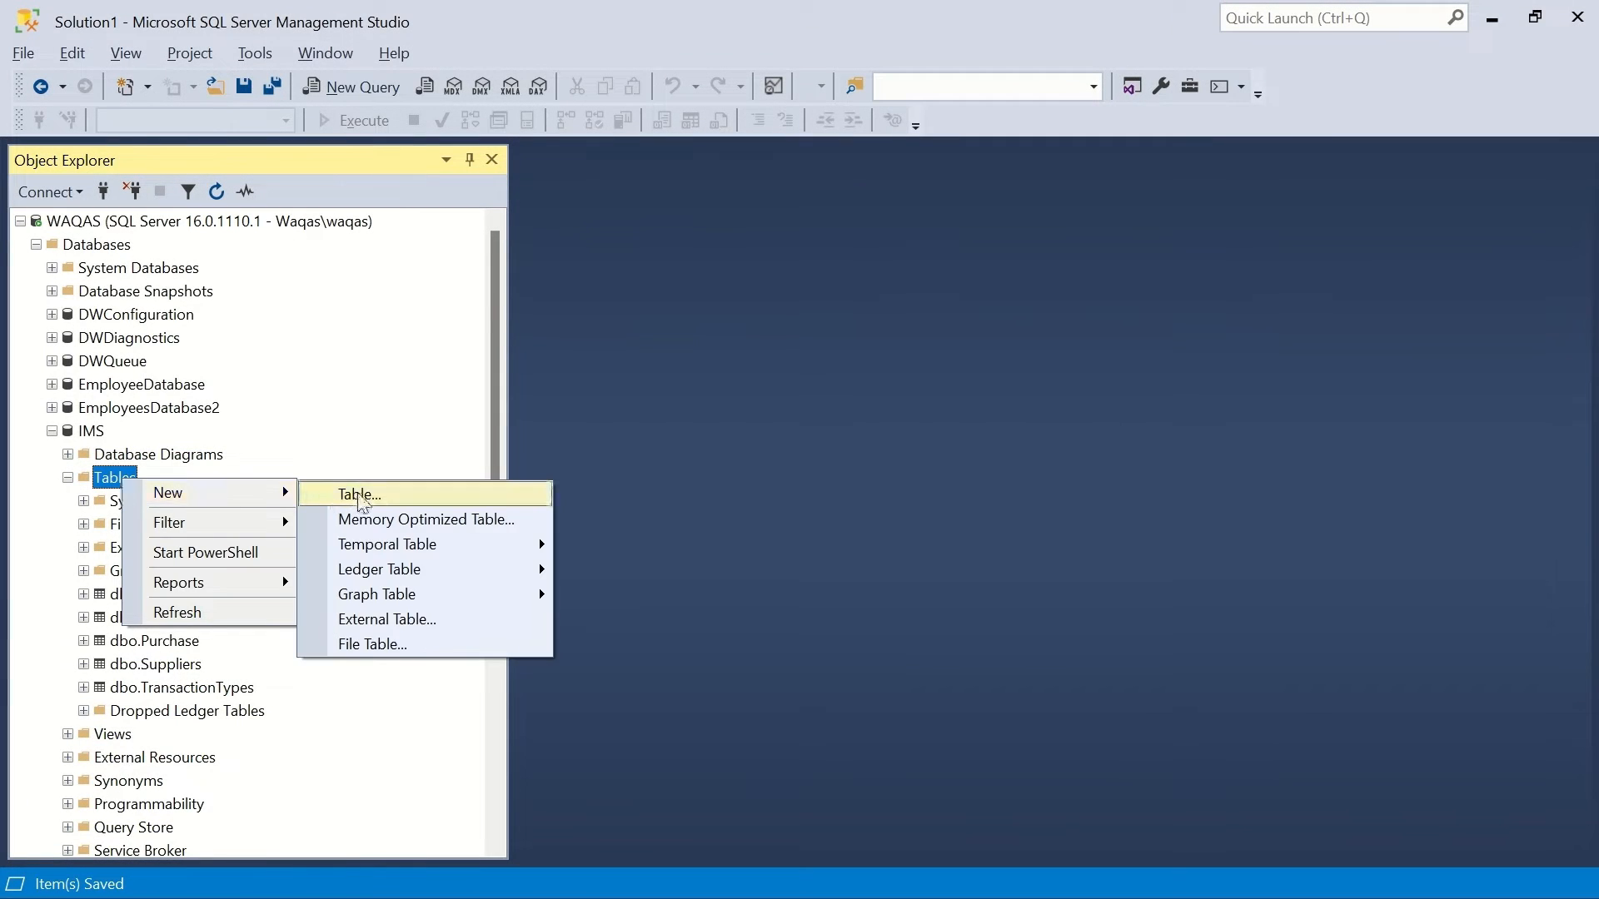
pyautogui.click(361, 497)
pyautogui.write('InventoryID')
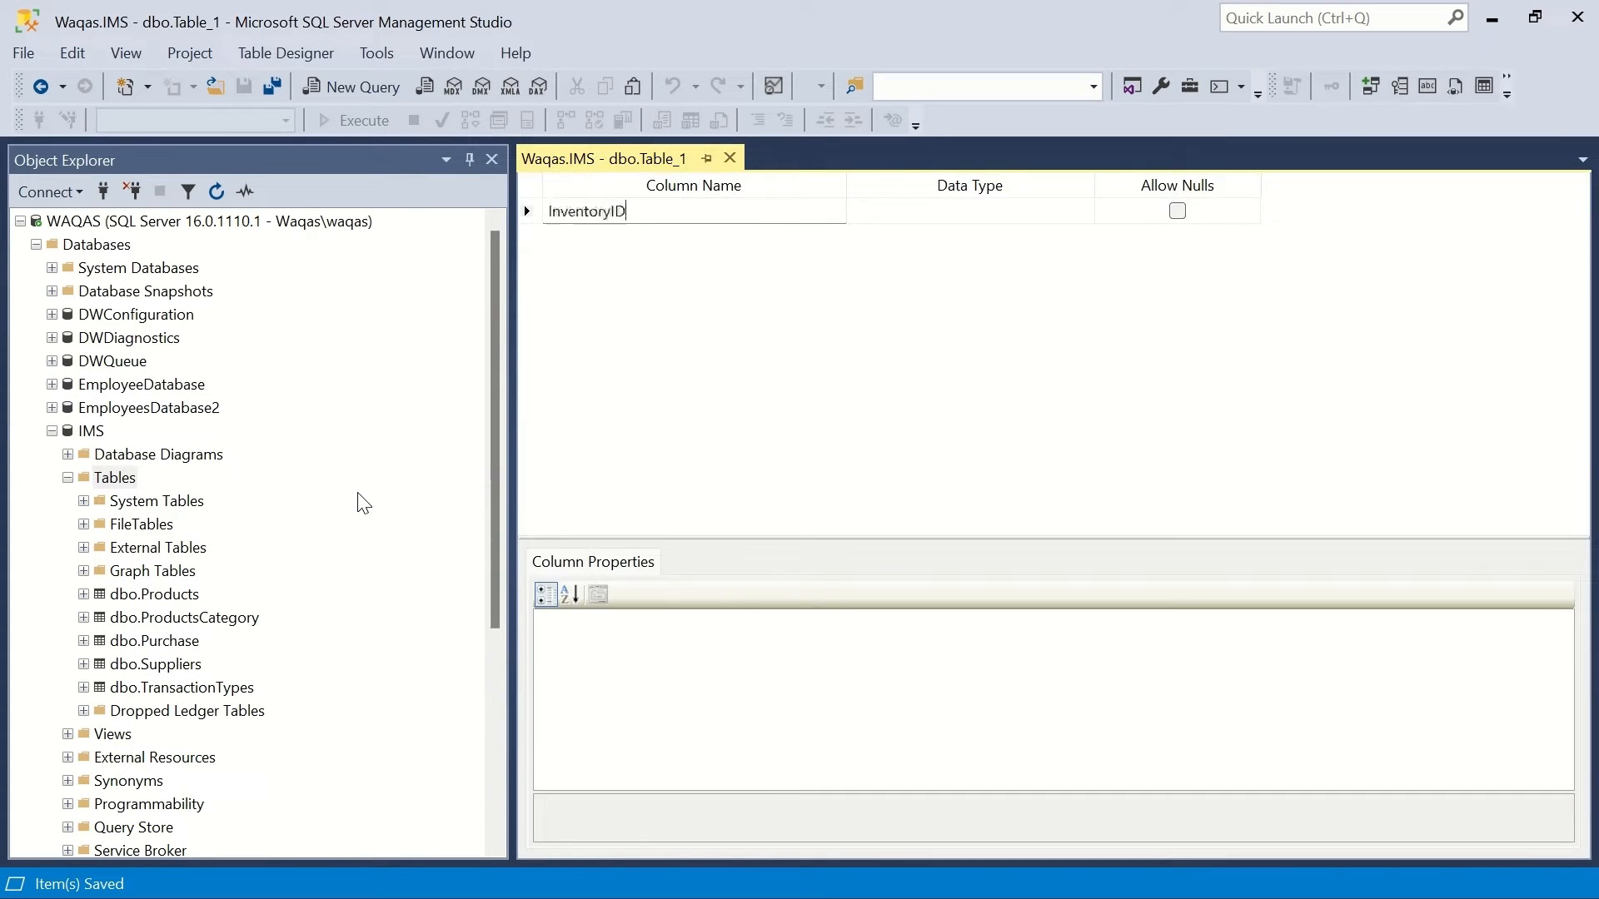
pyautogui.press('Tab')
pyautogui.write('int')
pyautogui.press('Tab')
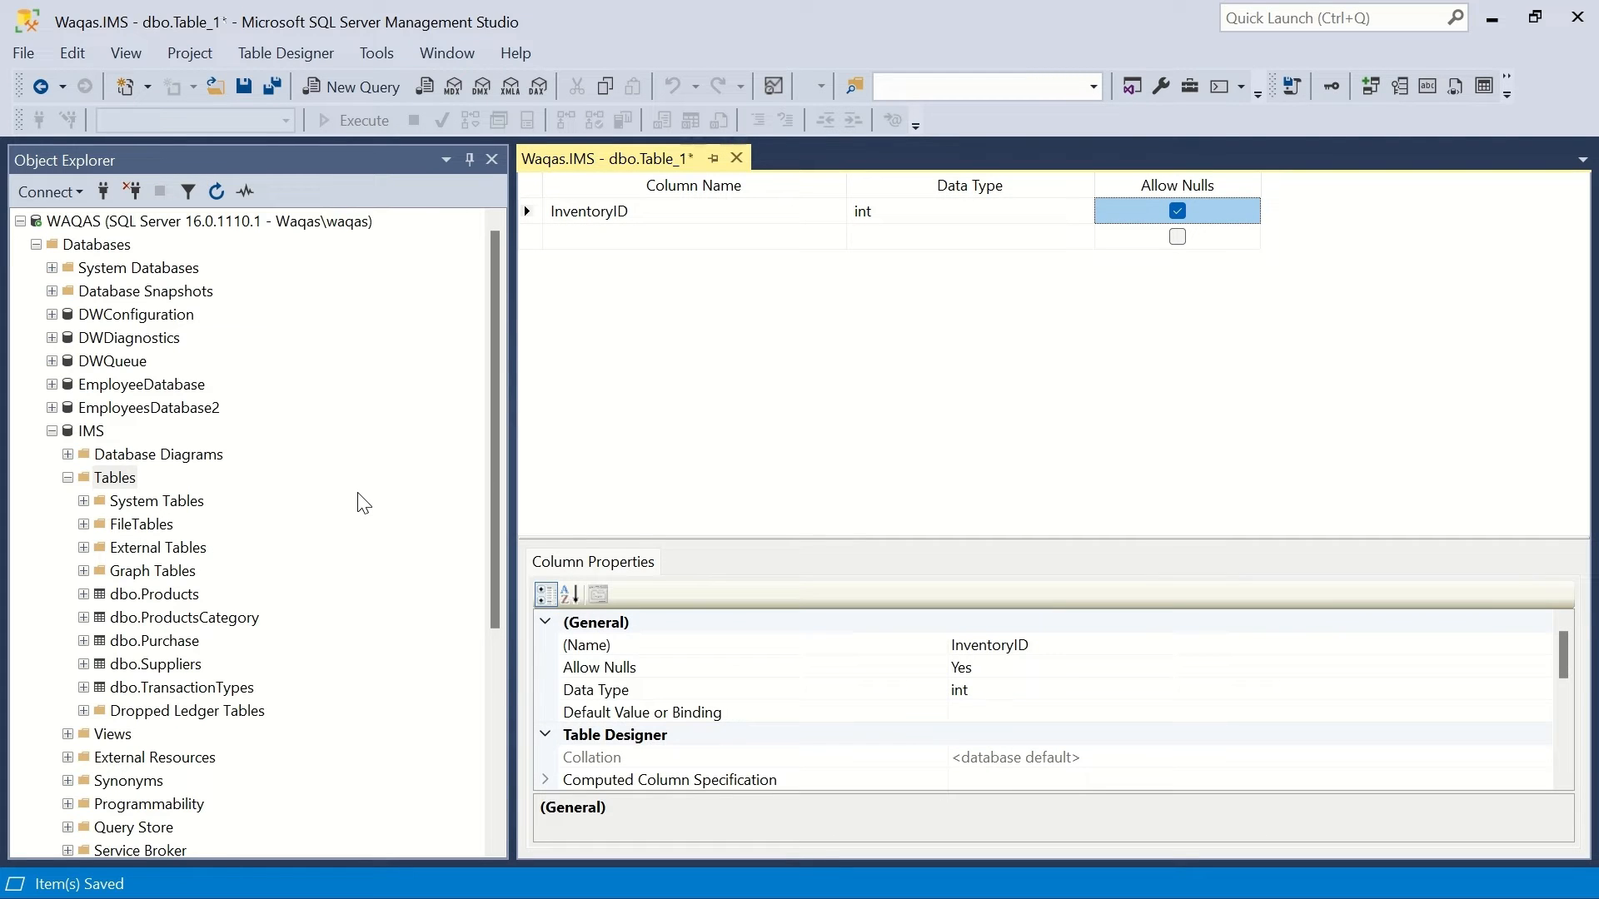
pyautogui.hotkey('alt', 'Tab')
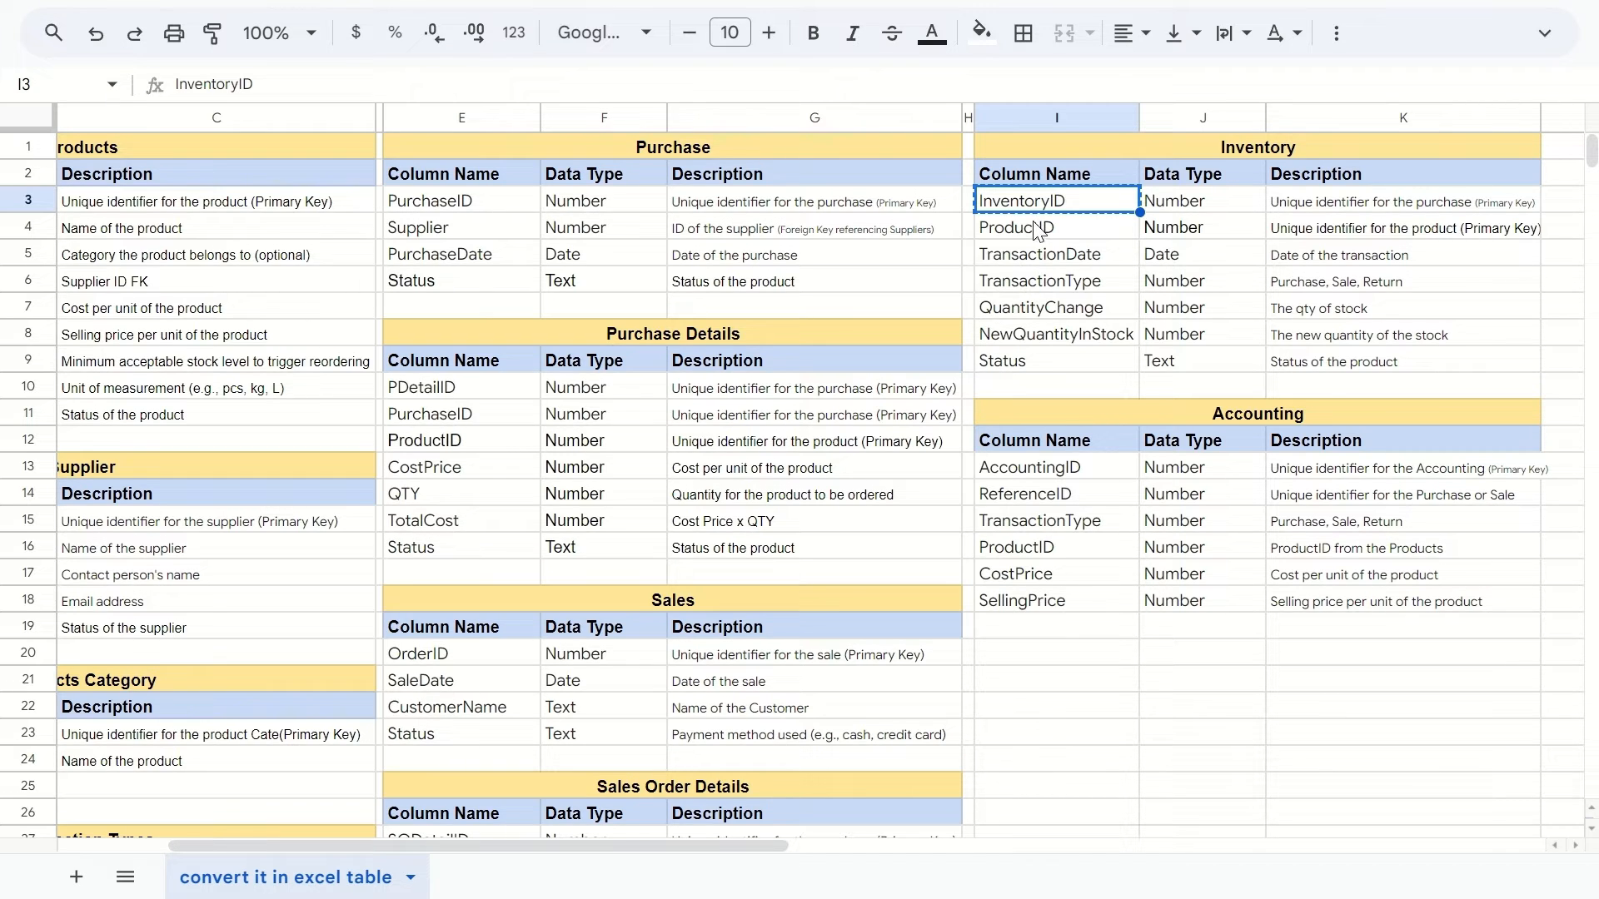
pyautogui.click(1035, 233)
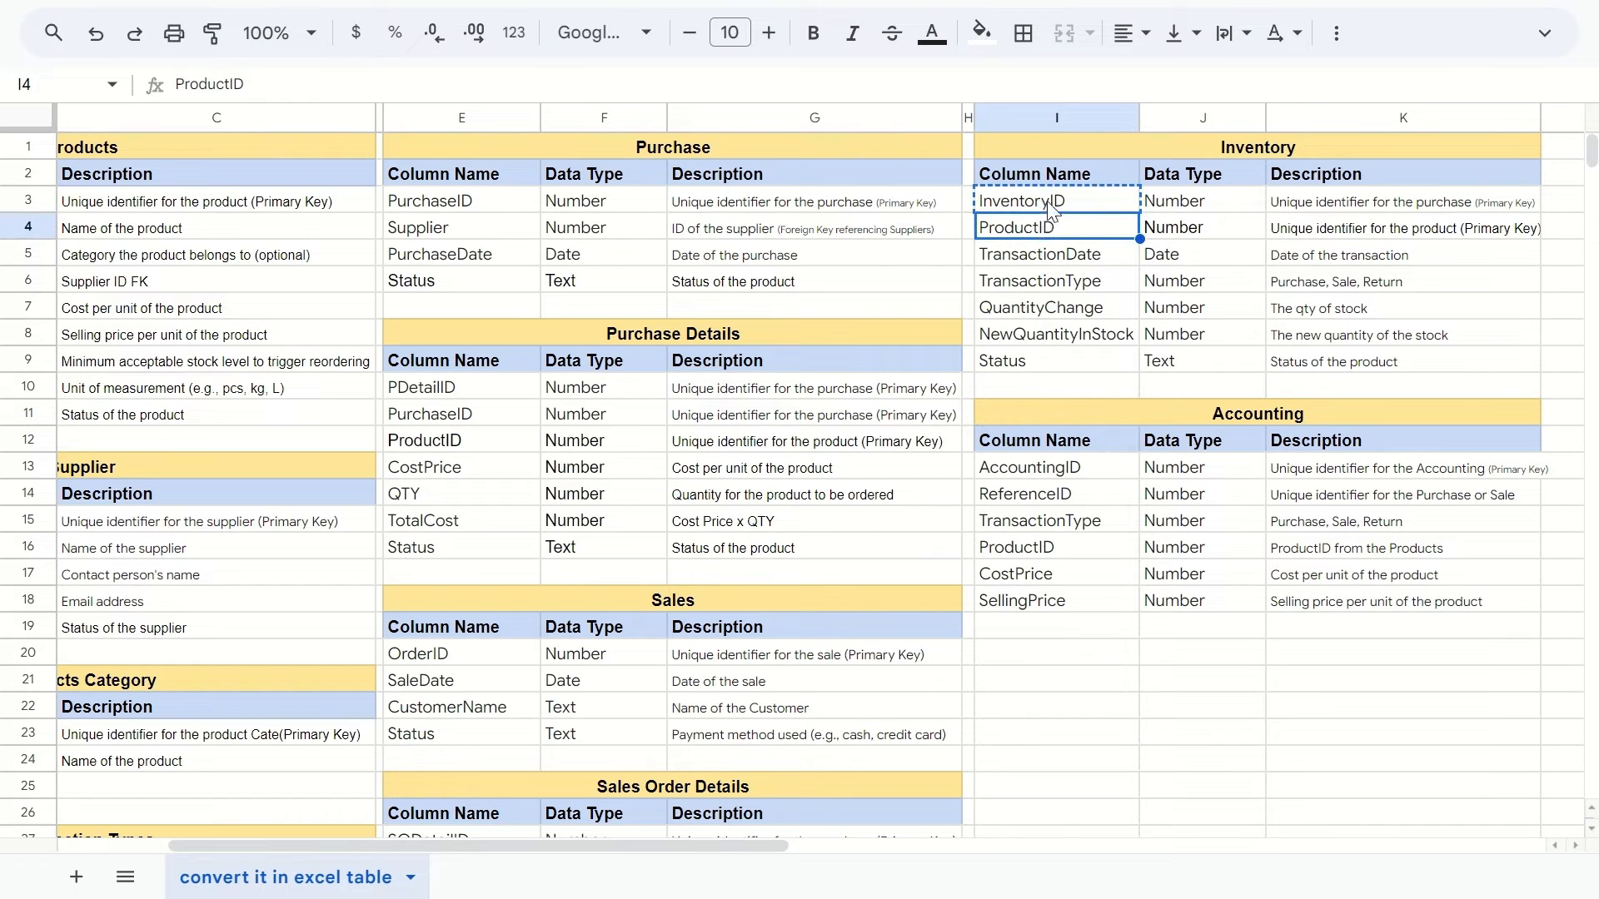
pyautogui.click(1053, 211)
pyautogui.hotkey('alt', 'Tab')
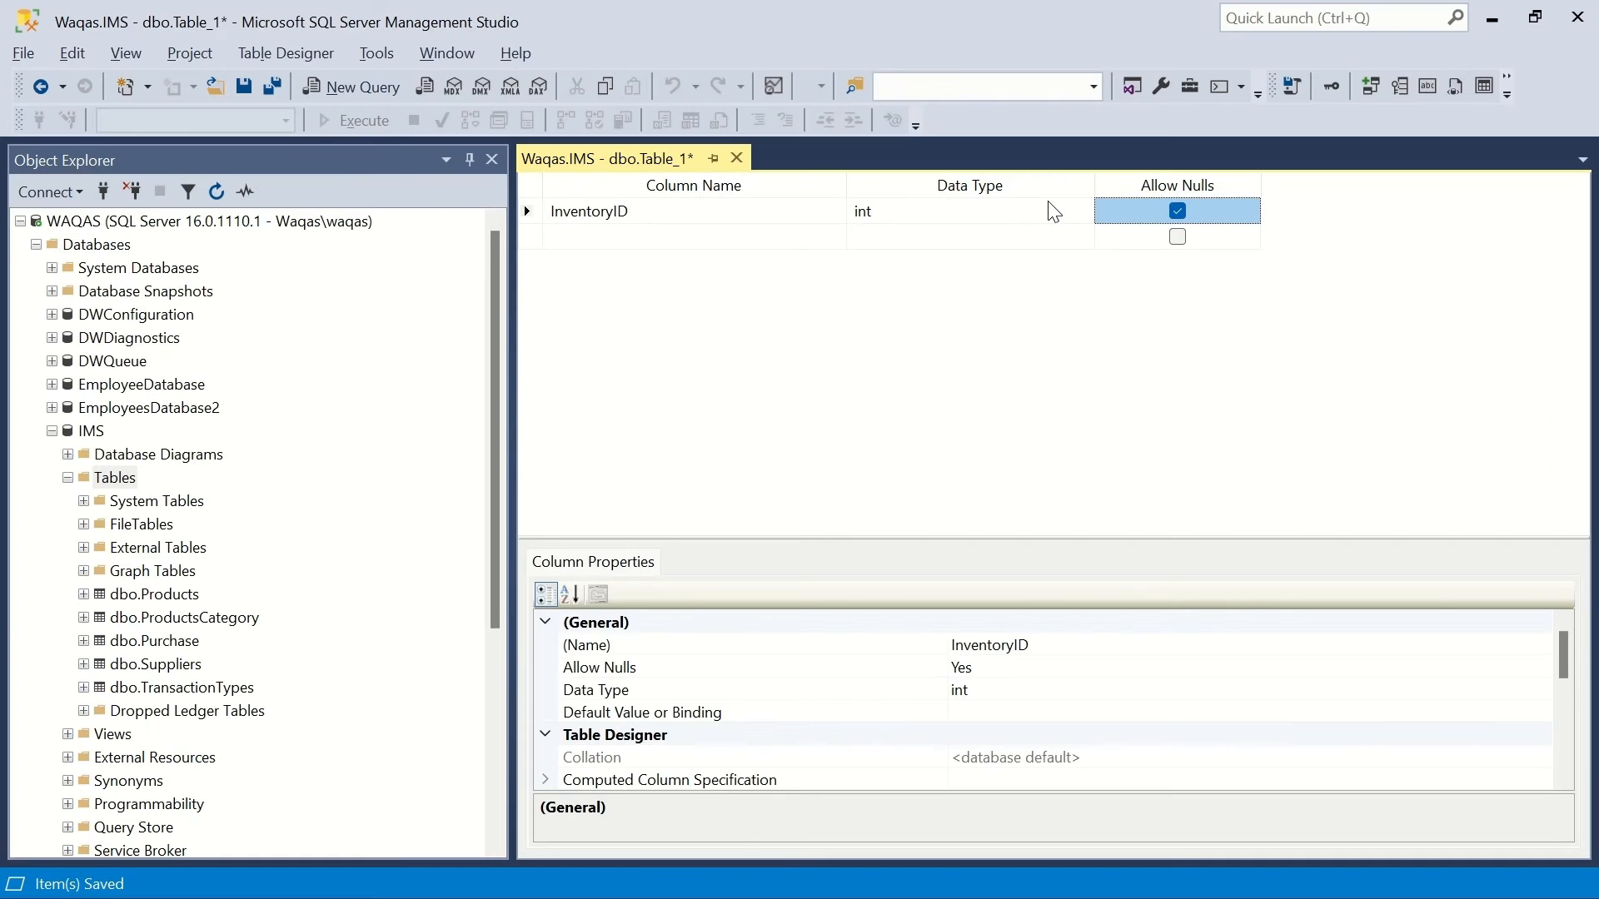
# Disallow nulls for InventoryID and make it the table's identity column and primary key.
pyautogui.press('space')
pyautogui.click(735, 210)
pyautogui.moveTo(1563, 655); pyautogui.dragTo(1563, 733)
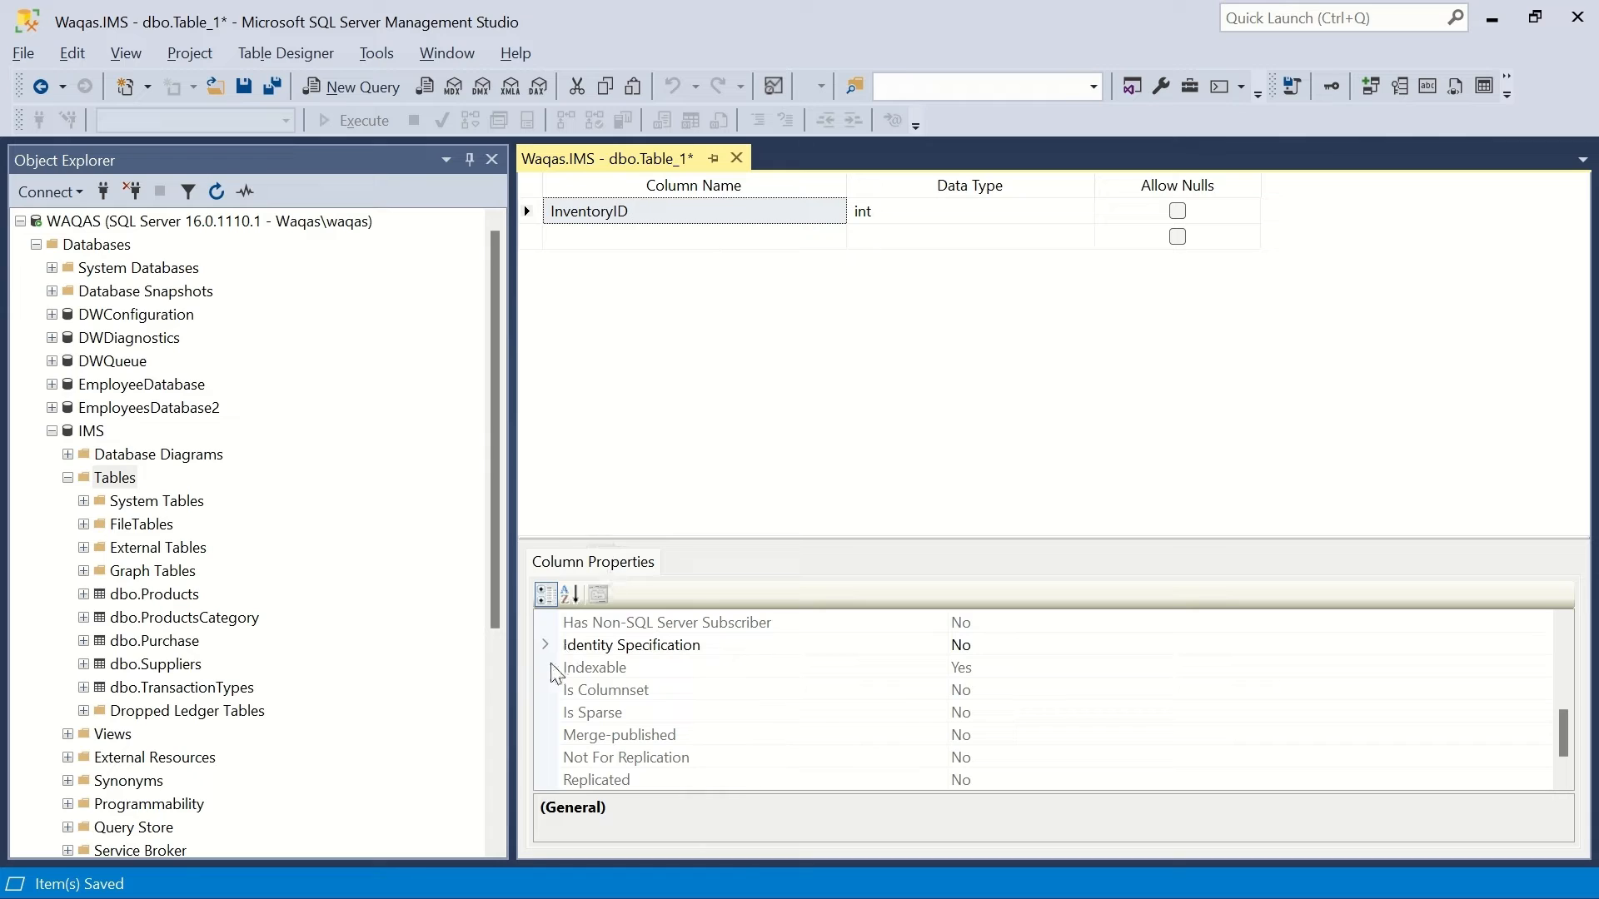
pyautogui.click(546, 645)
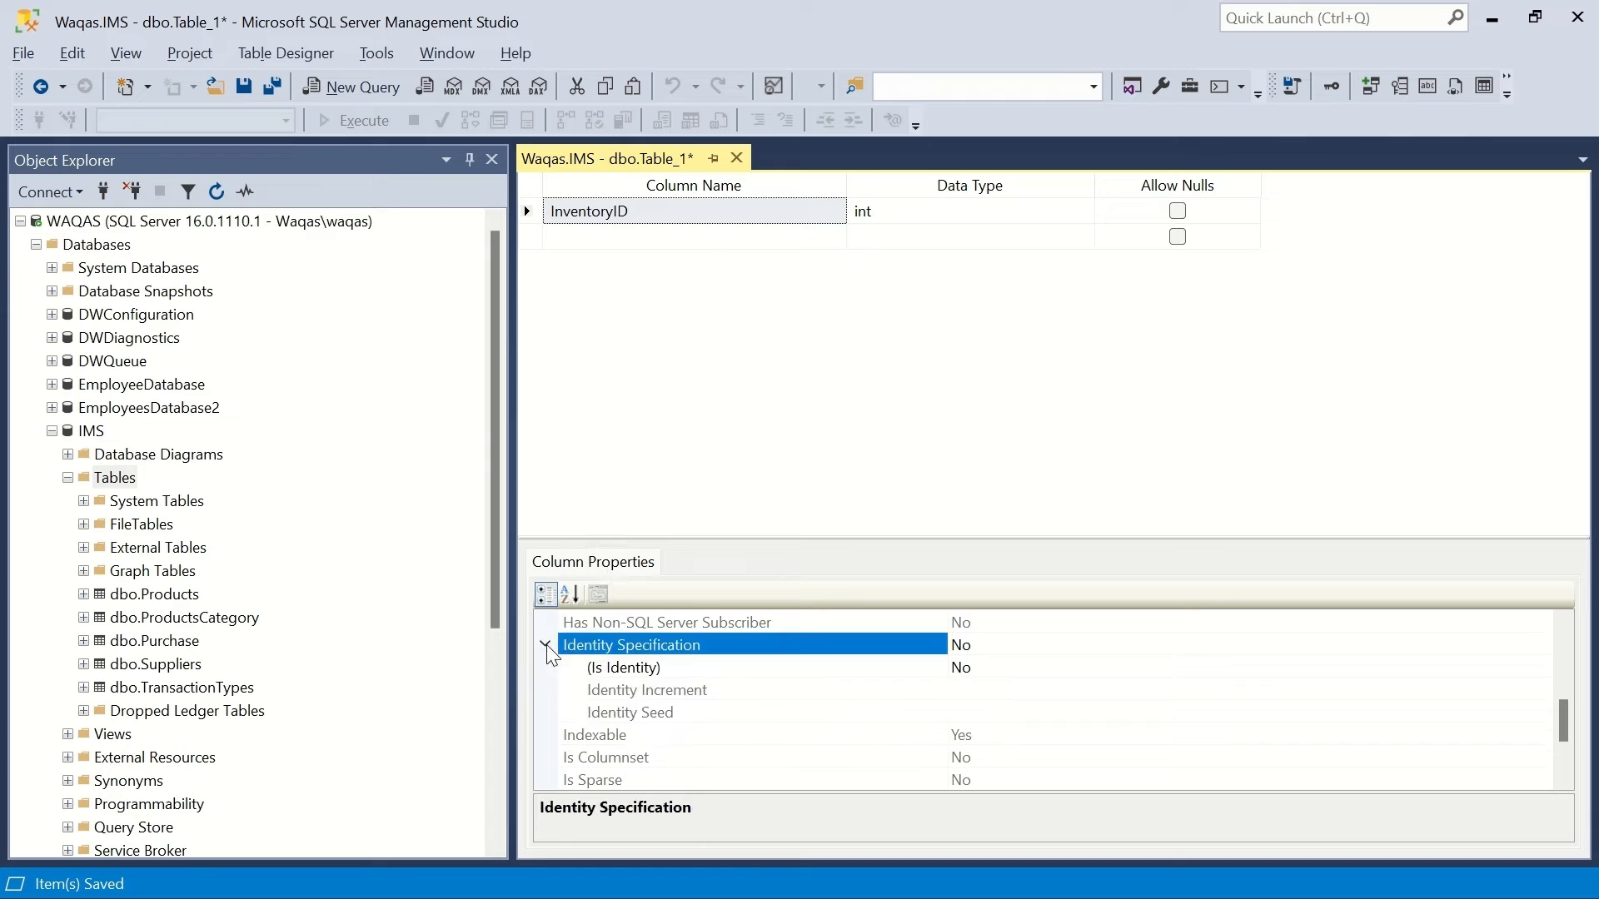
pyautogui.doubleClick(995, 667)
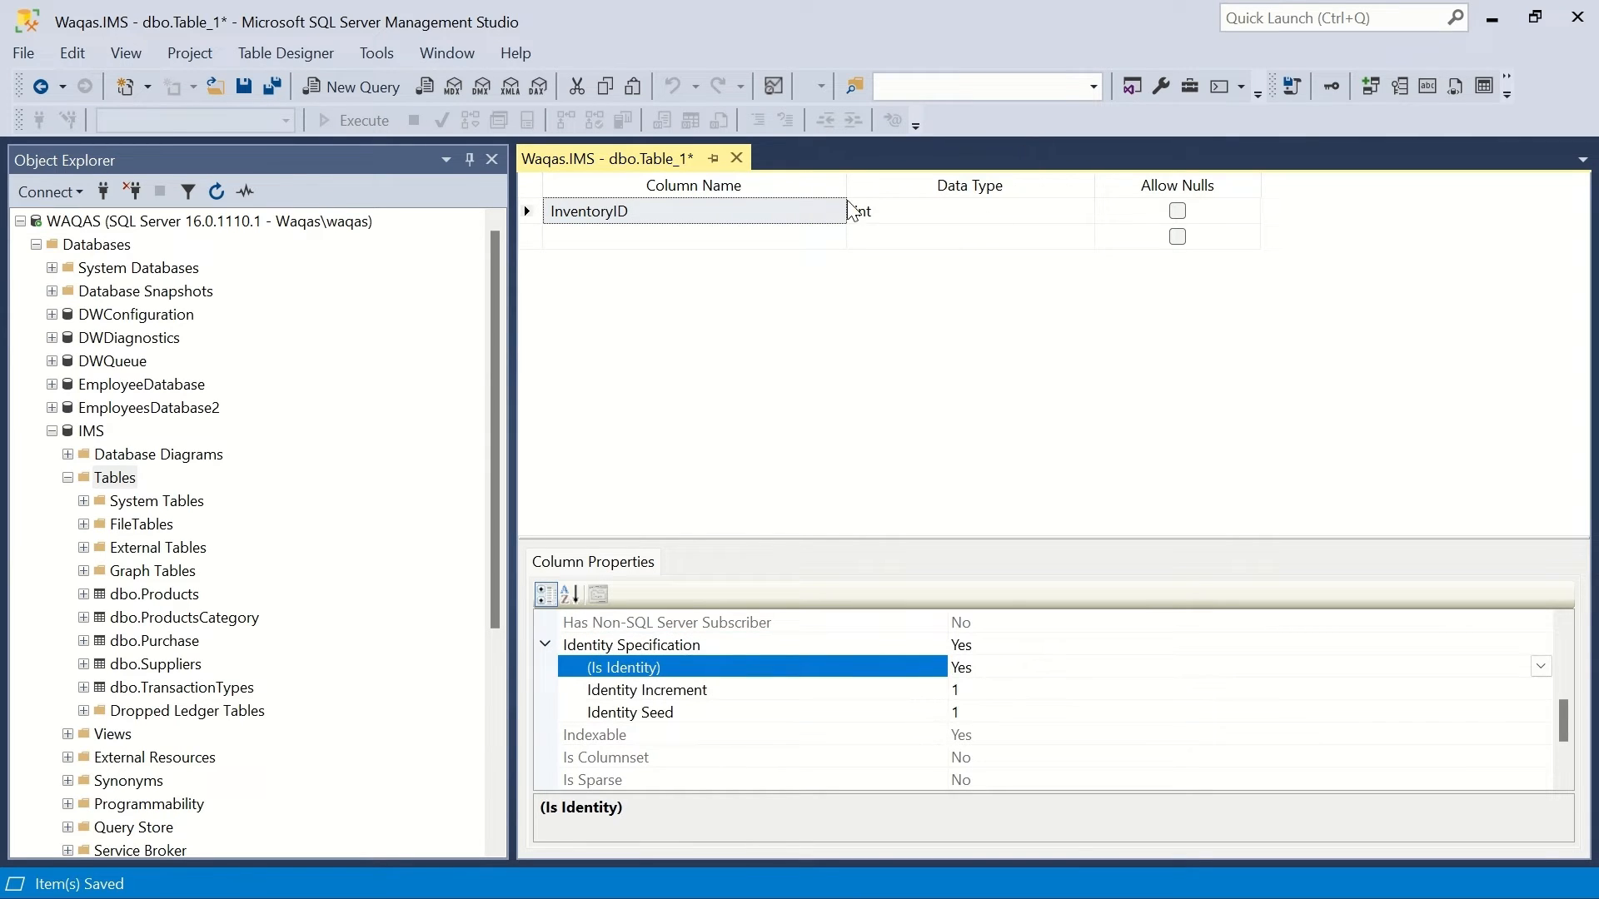
pyautogui.click(804, 217)
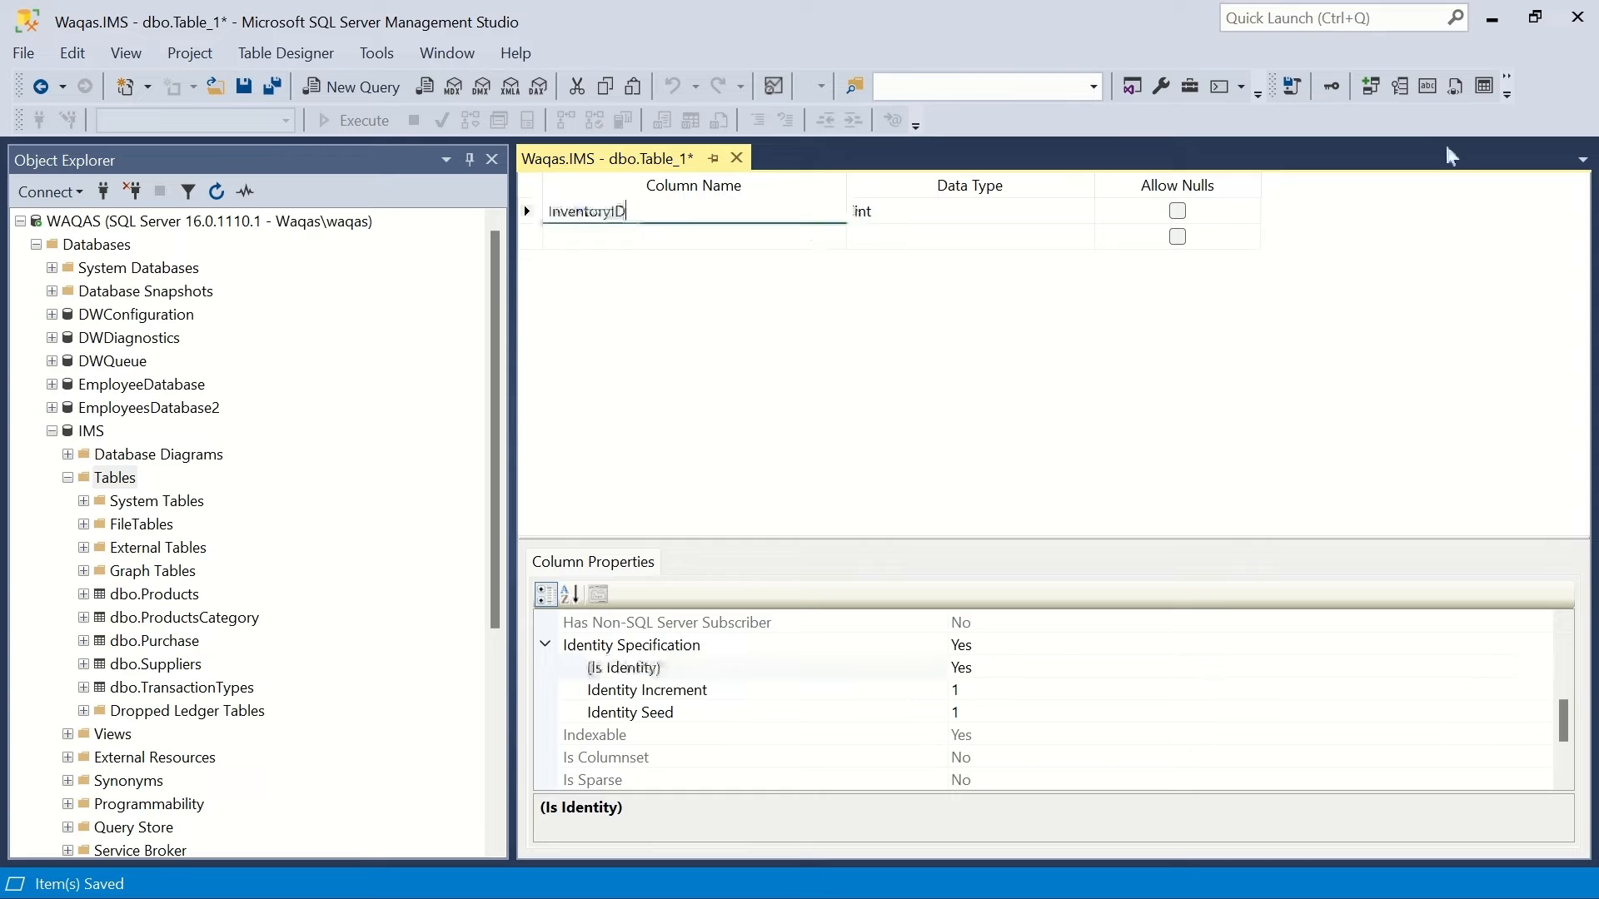
pyautogui.click(1329, 87)
# Switch to Google Sheets and copy ProductID from the Inventory column definitions.
pyautogui.click(628, 244)
pyautogui.hotkey('alt', 'Tab')
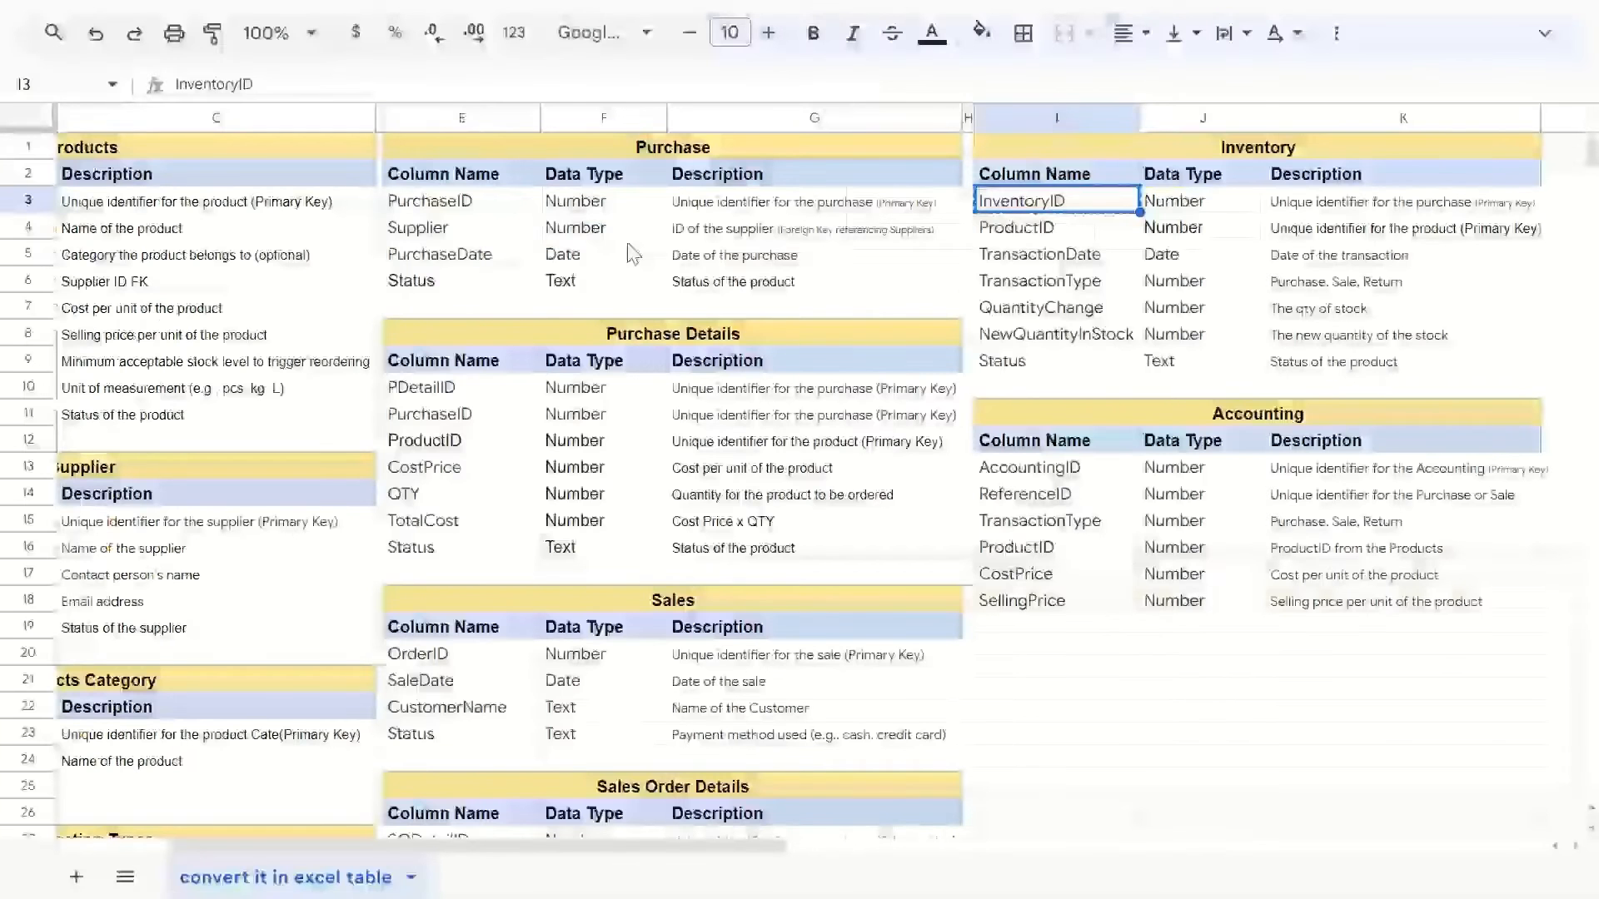
pyautogui.press('Down')
pyautogui.hotkey('ctrl', 'c')
# Switch to SQL Server Management Studio and add ProductID as the second column with data type int and nulls disallowed.
pyautogui.hotkey('alt', 'Tab')
pyautogui.hotkey('ctrl', 'v')
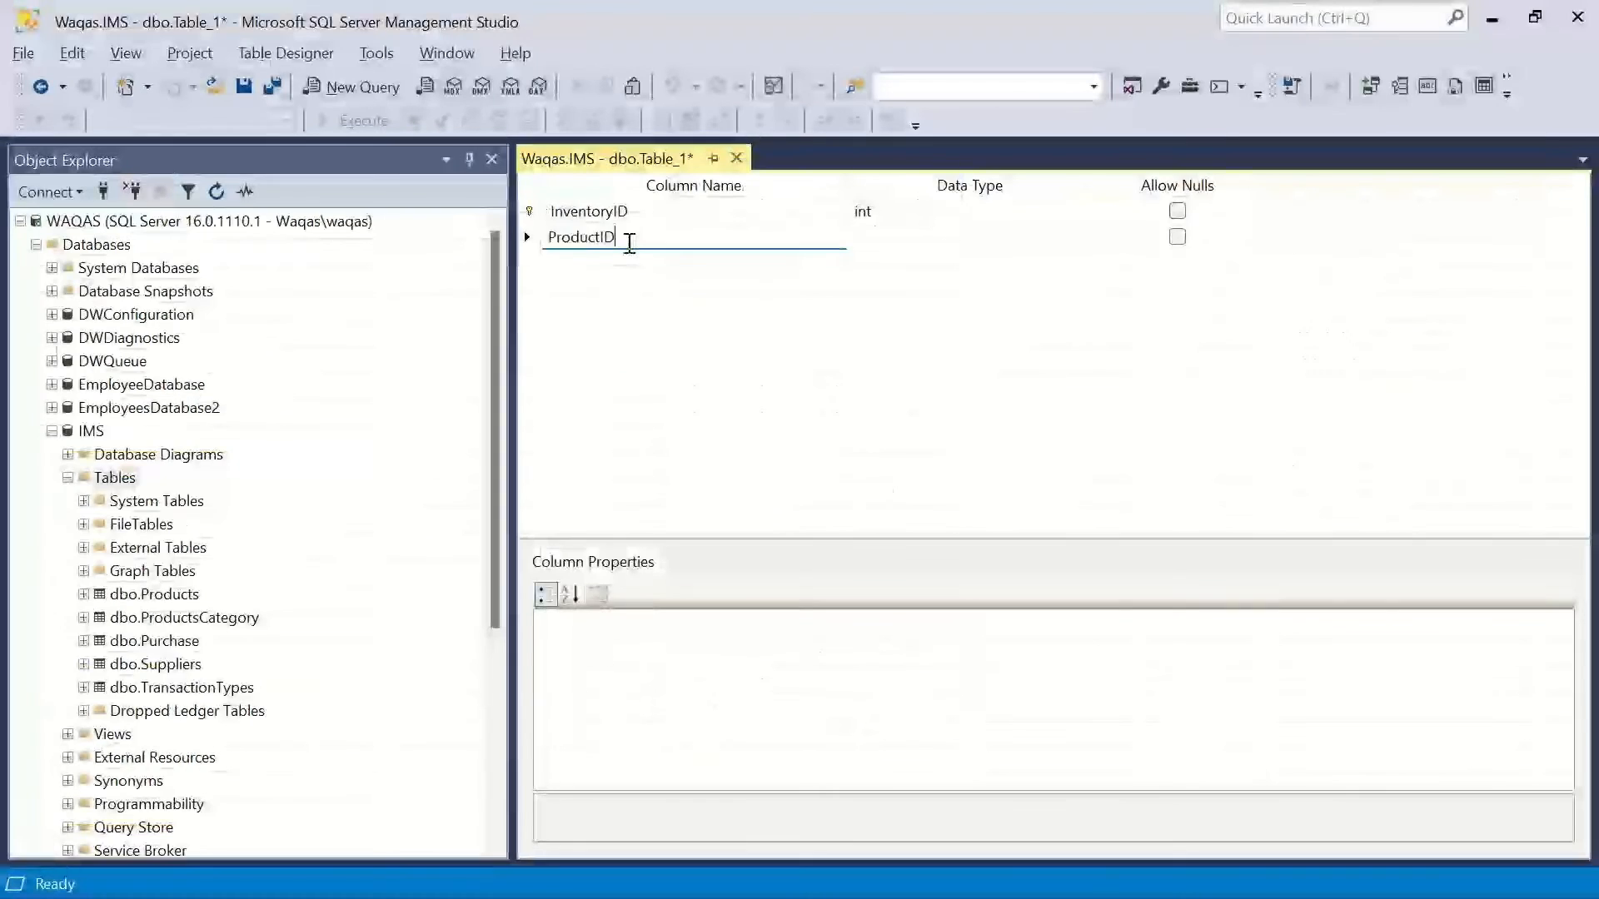
pyautogui.press('Tab')
pyautogui.write('int')
pyautogui.press('Tab')
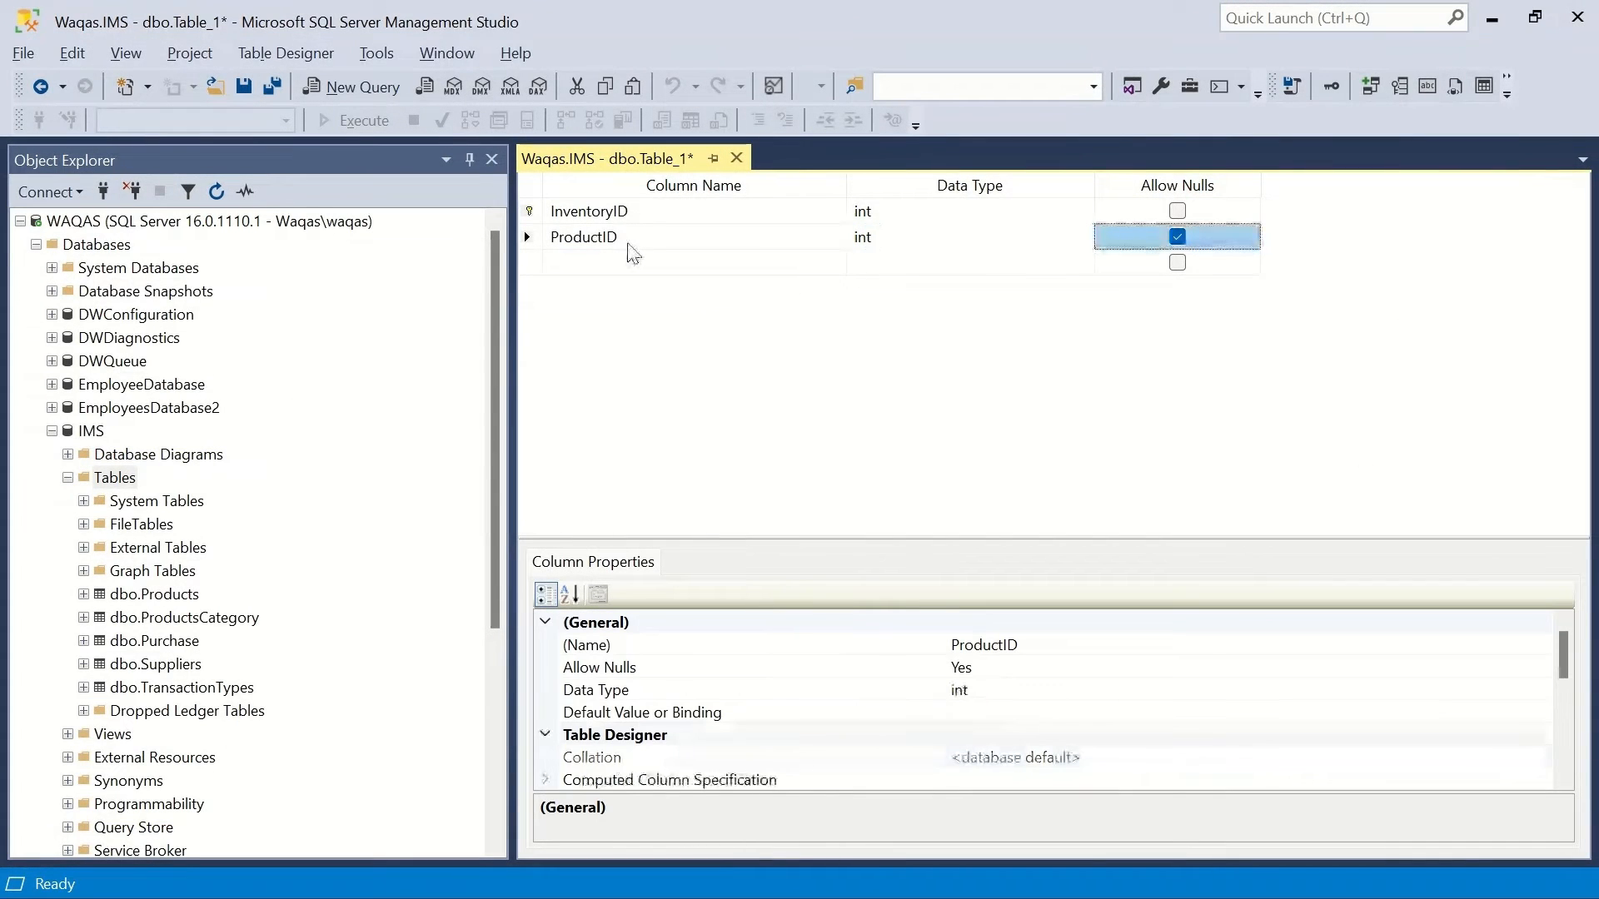
pyautogui.press('space')
# Switch to Google Sheets and copy TransactionDate from the Inventory column definitions.
pyautogui.hotkey('alt', 'Tab')
pyautogui.press('Down')
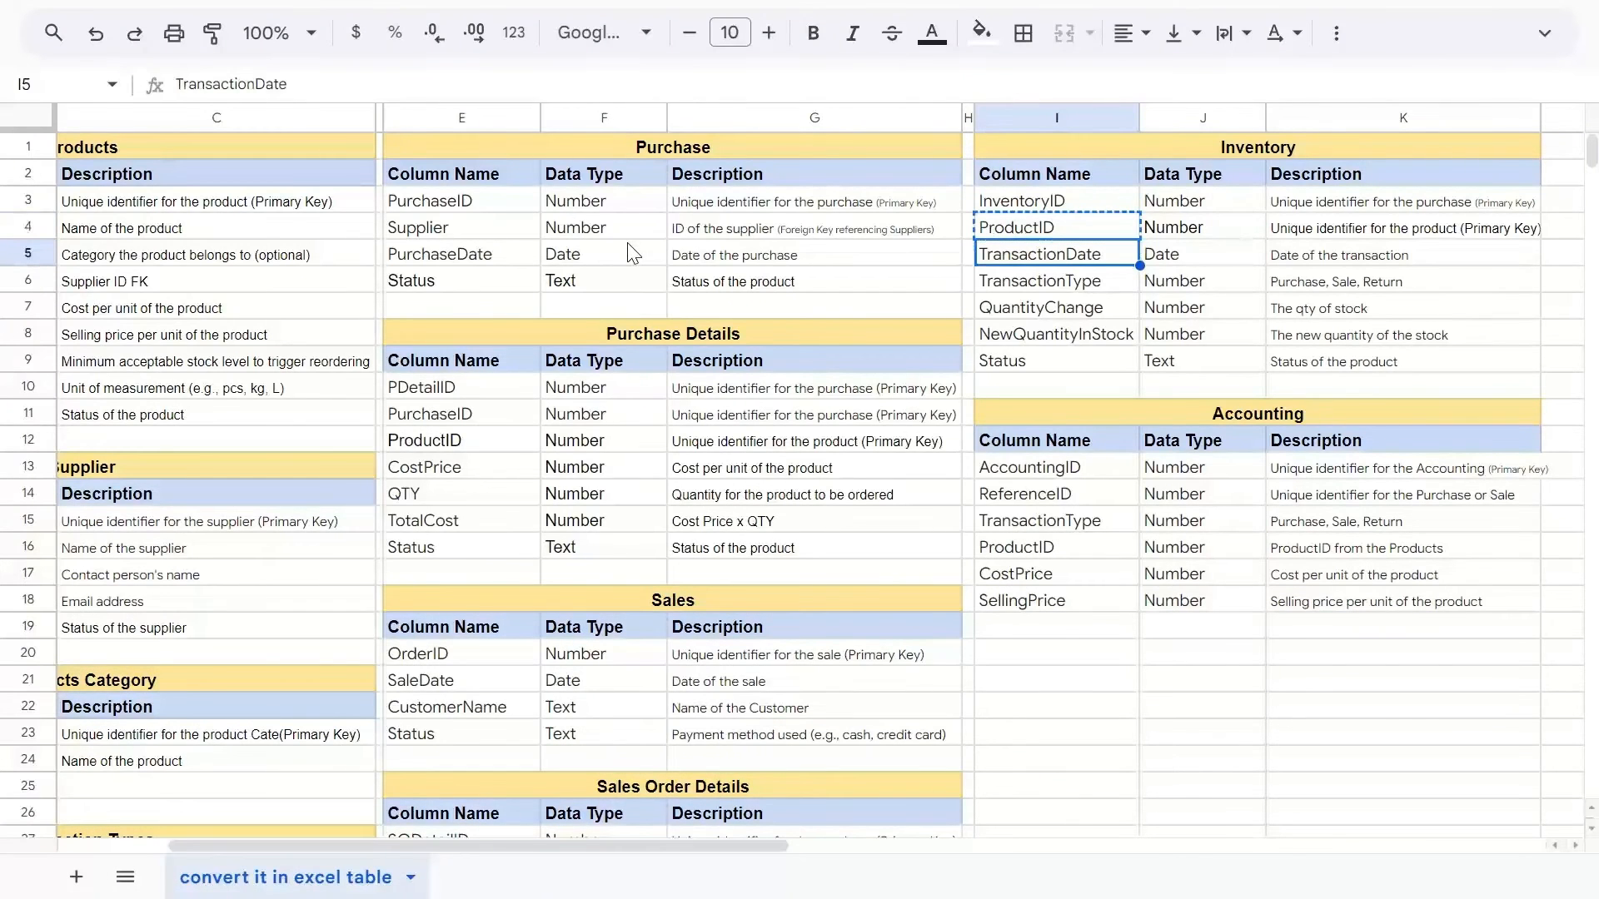
pyautogui.hotkey('ctrl', 'c')
# Switch to SQL Server Management Studio and add TransactionDate as the third column with data type date and nulls disallowed.
pyautogui.hotkey('alt', 'Tab')
pyautogui.click(597, 265)
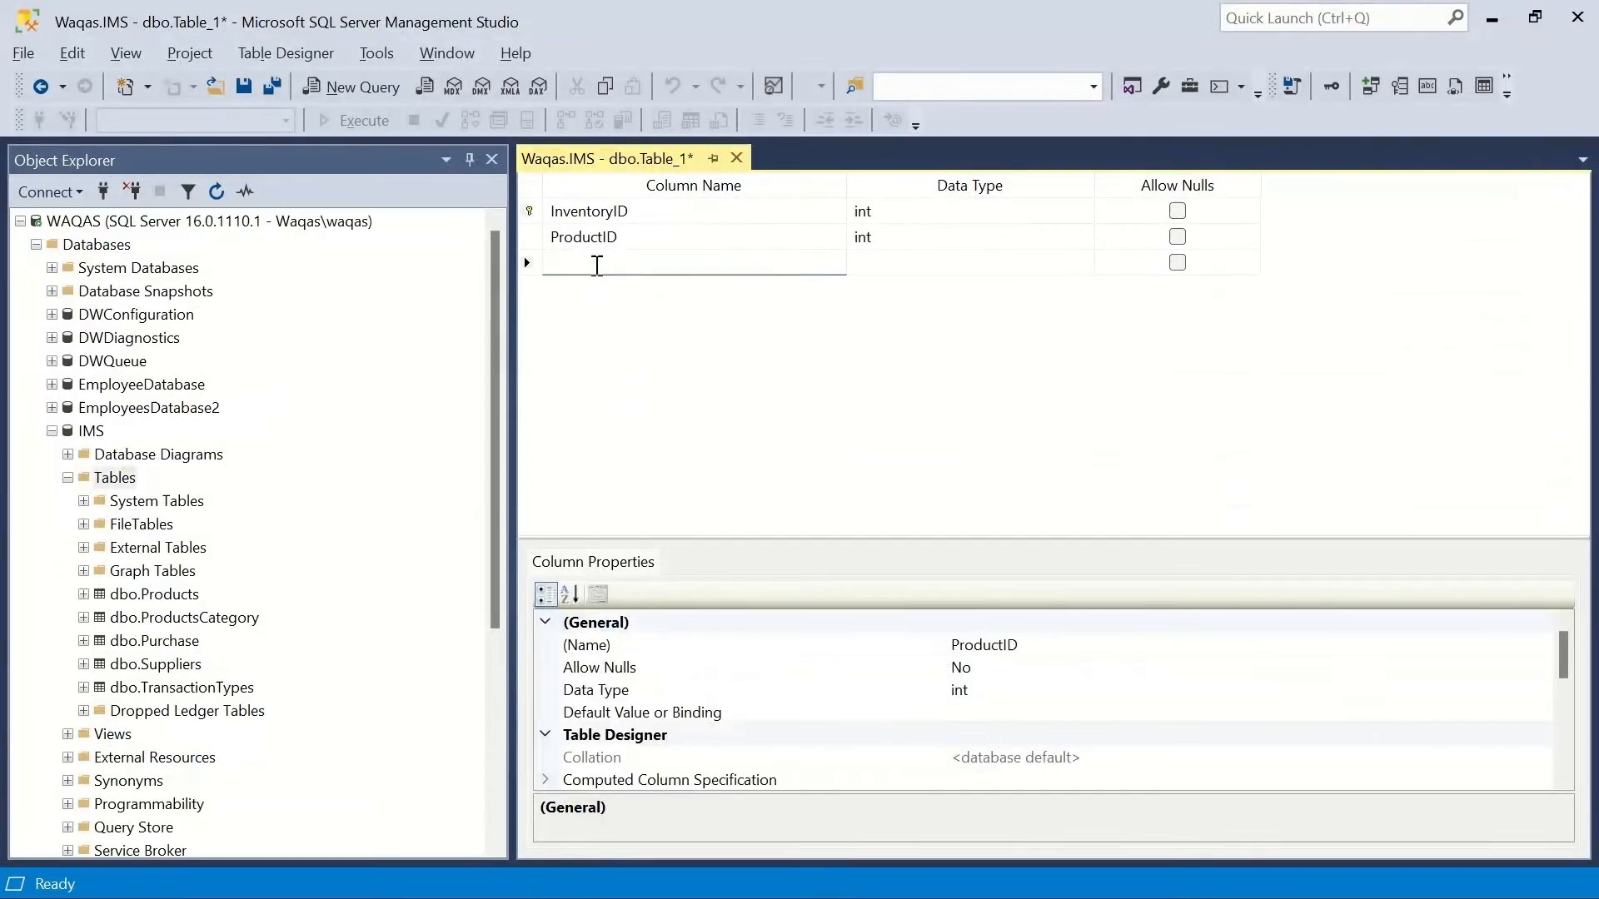
pyautogui.hotkey('ctrl', 'v')
pyautogui.press('Tab')
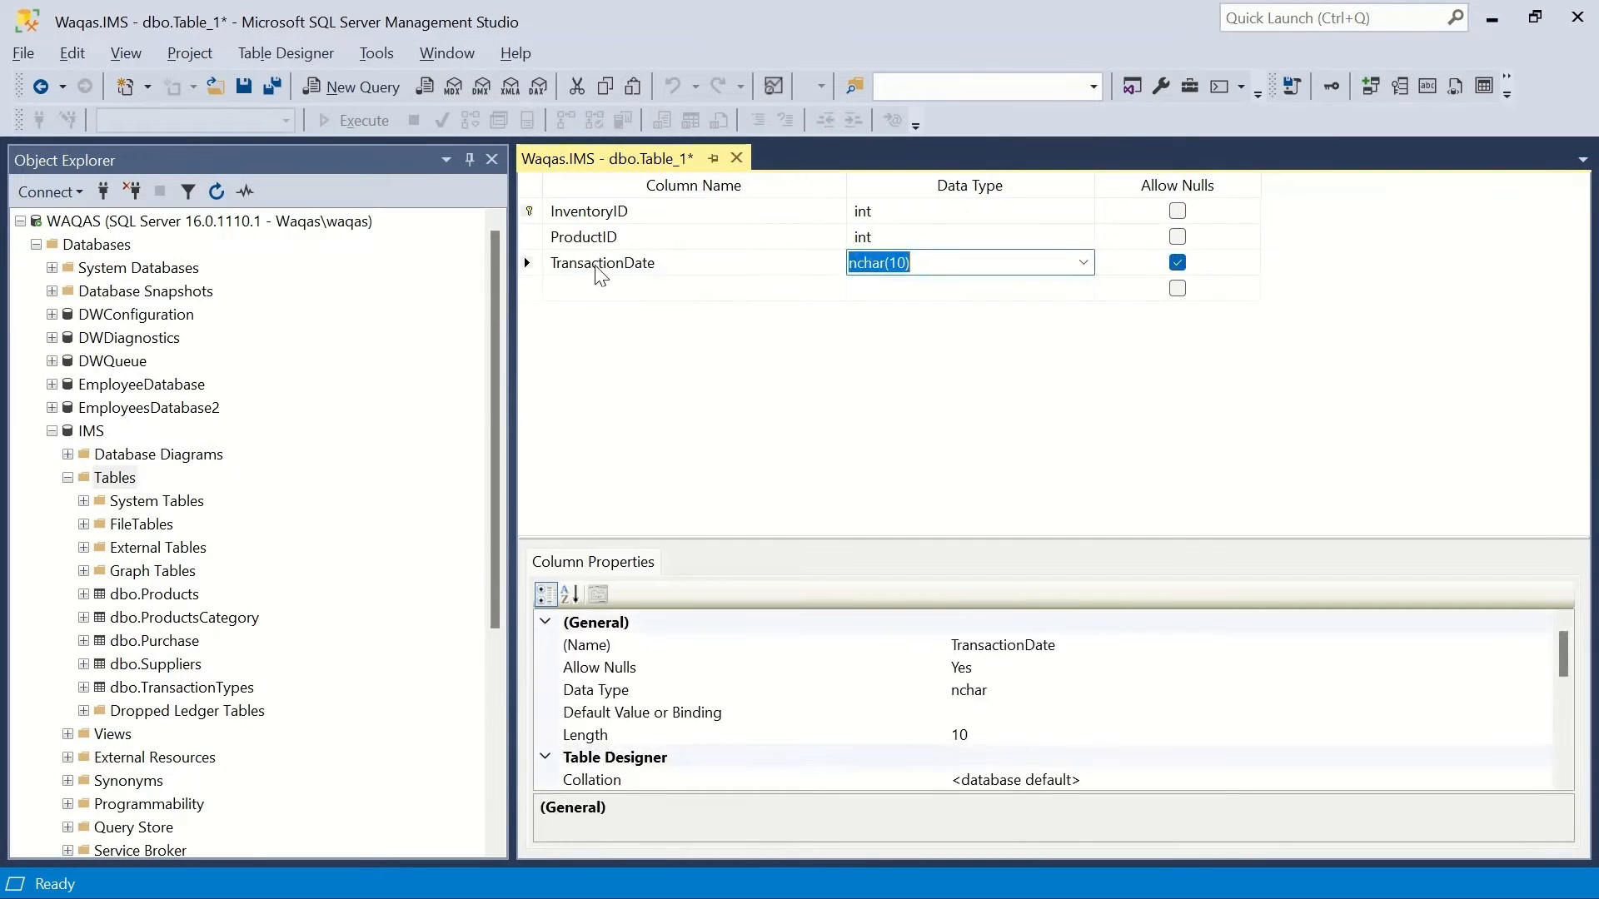
pyautogui.write('date')
pyautogui.press('Tab')
pyautogui.press('space')
pyautogui.press('Down')
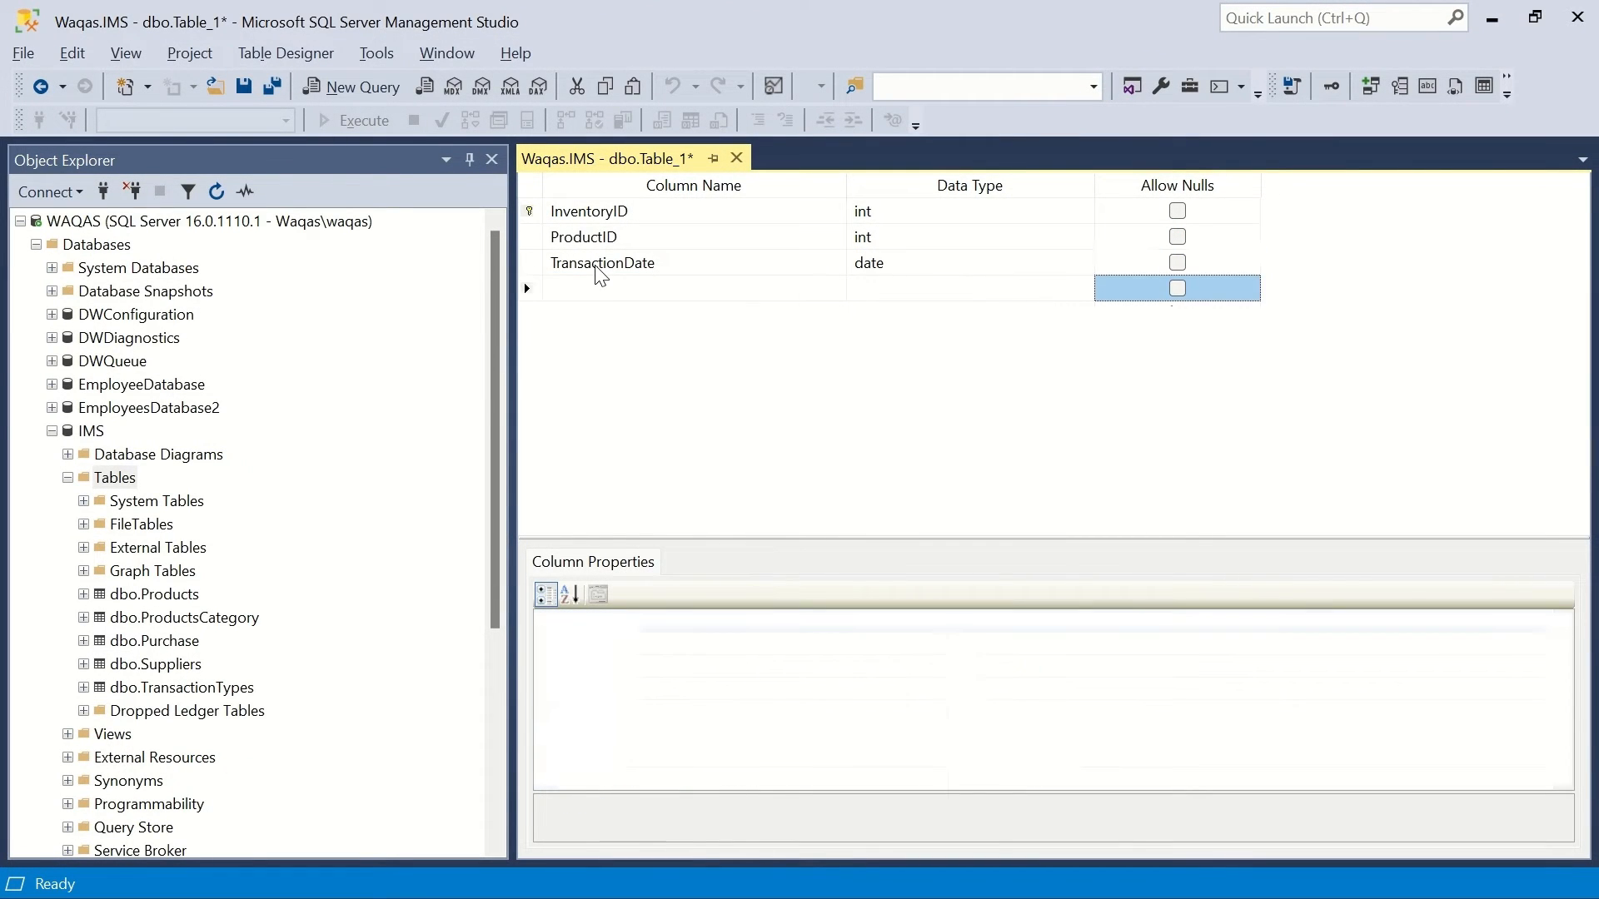
# Switch to Google Sheets and copy TransactionType from the Inventory column definitions.
pyautogui.click(601, 283)
pyautogui.hotkey('alt', 'Tab')
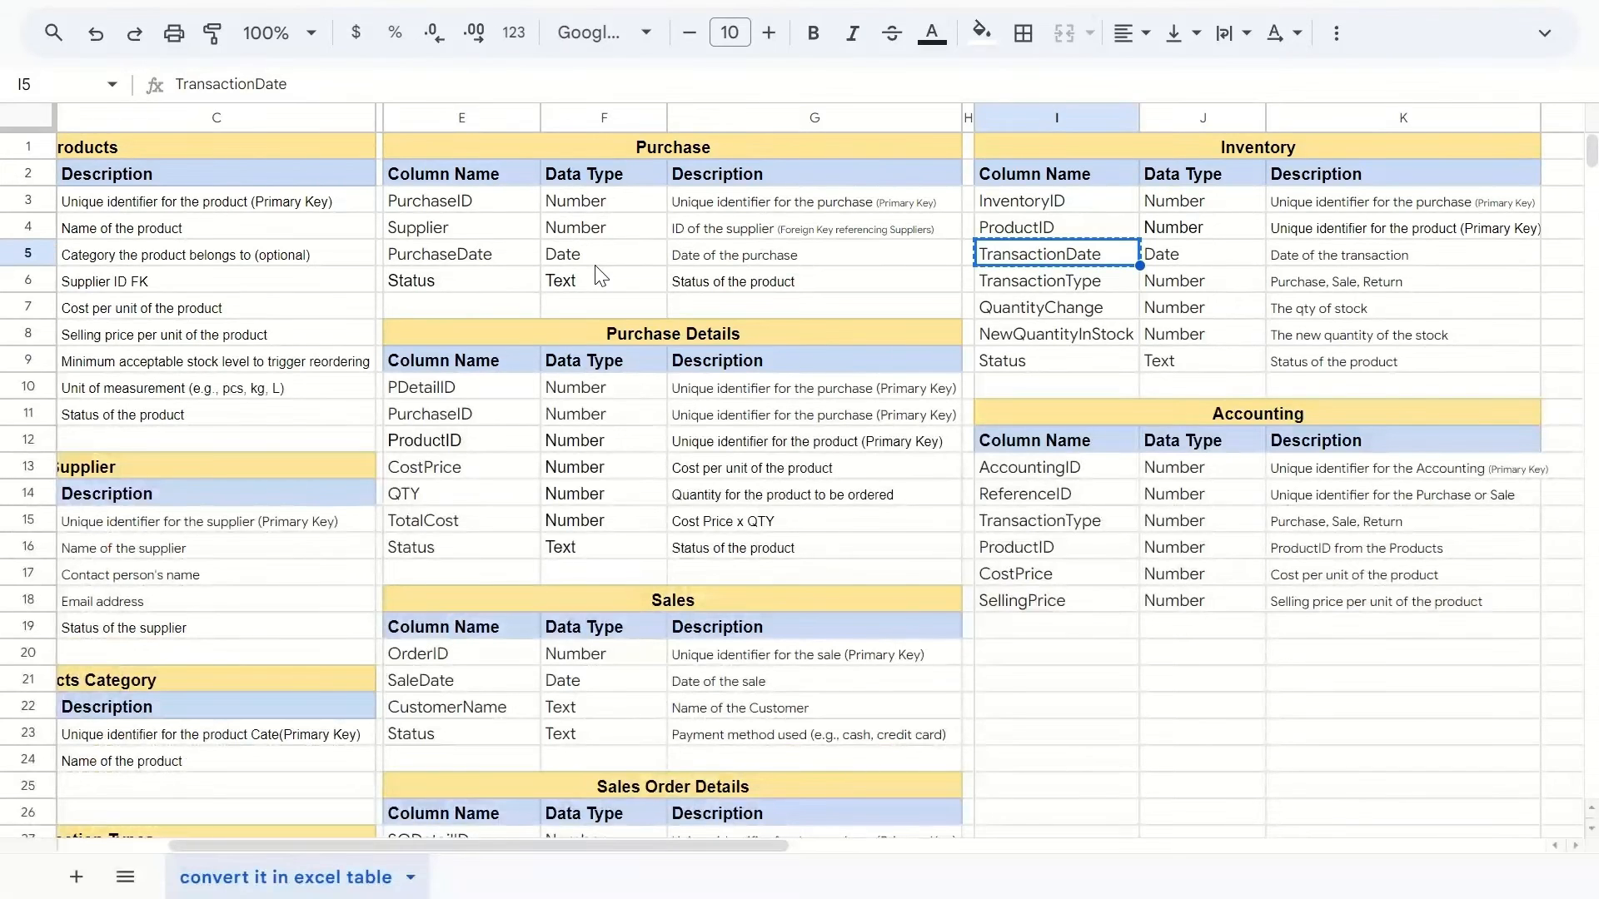
pyautogui.press('Down')
pyautogui.hotkey('ctrl', 'c')
# Switch to SQL Server Management Studio and enter TransactionType as the name of the fourth column.
pyautogui.hotkey('alt', 'Tab')
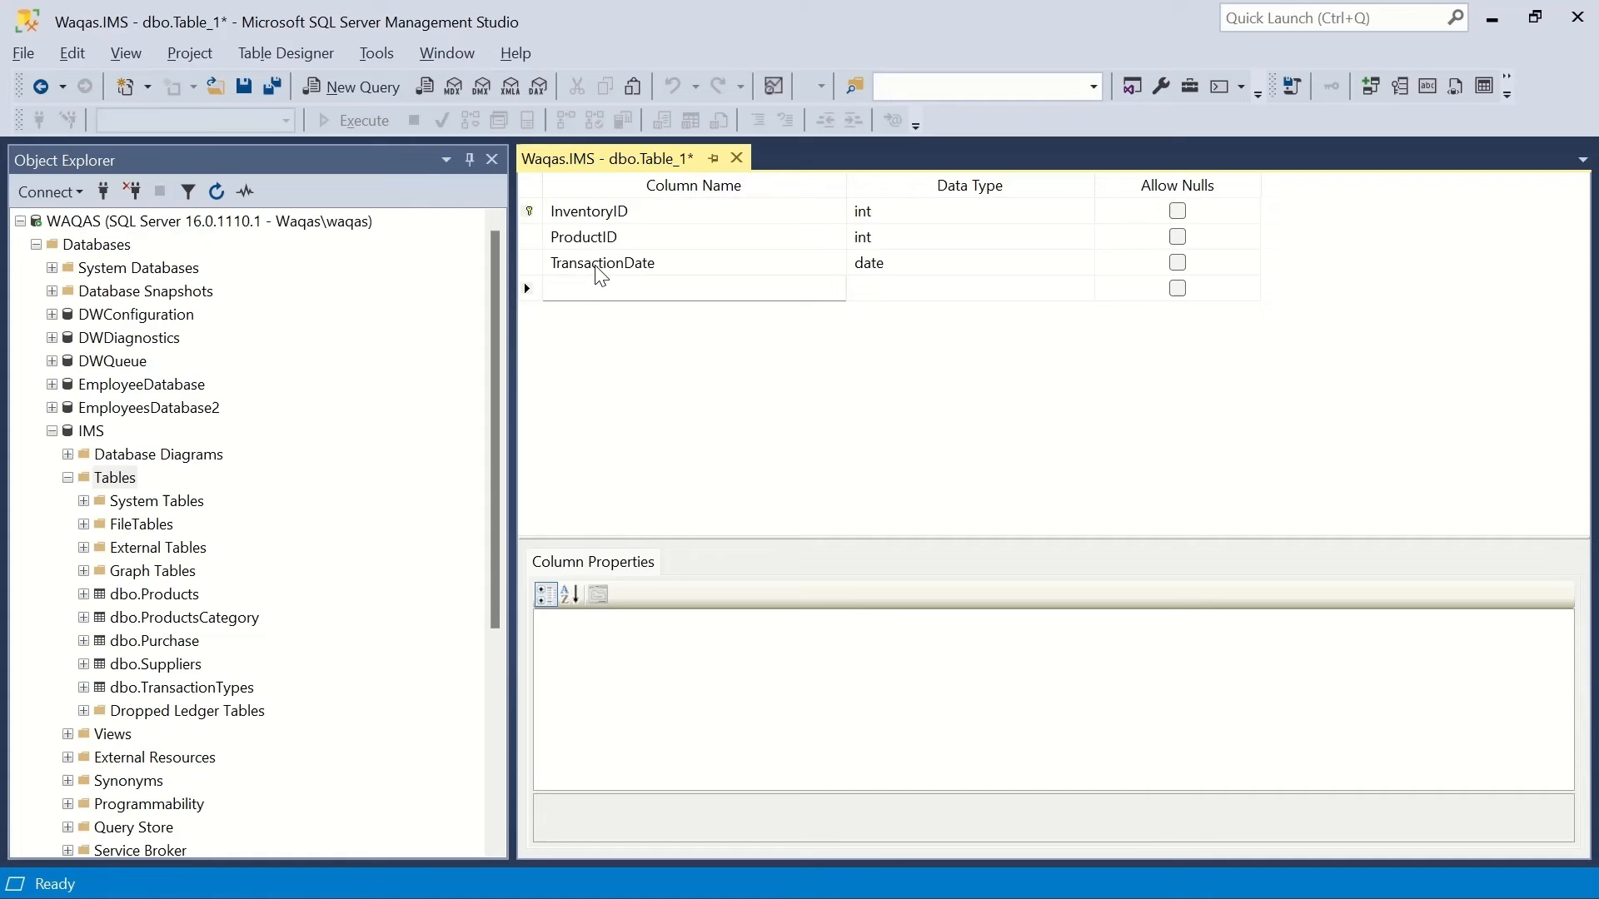
pyautogui.hotkey('ctrl', 'v')
pyautogui.press('Tab')
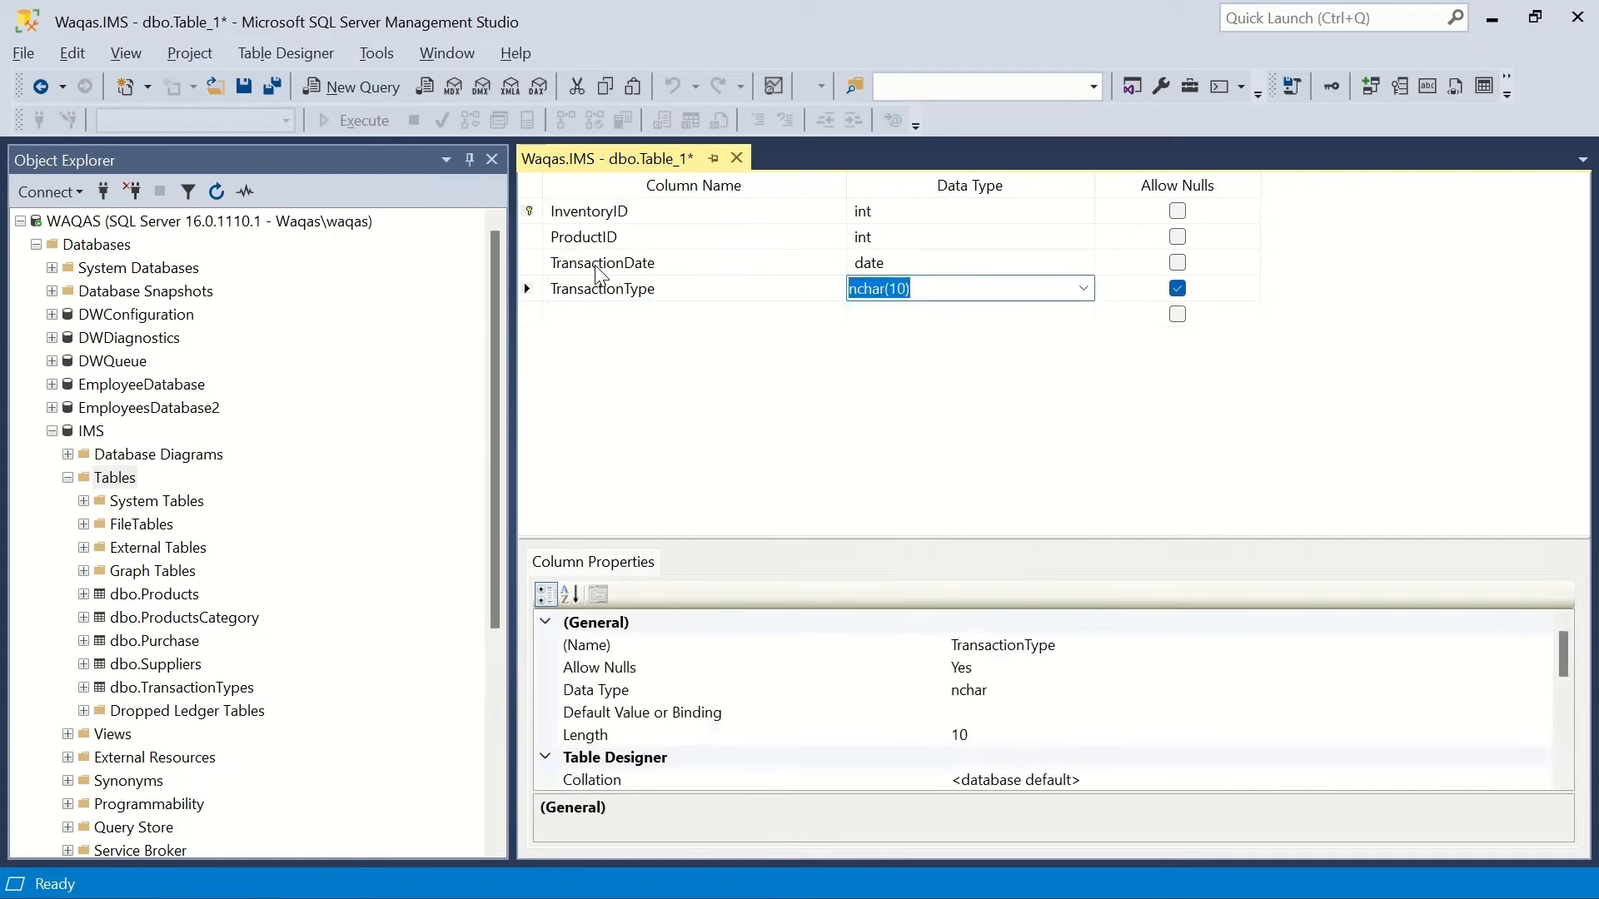
# Switch to Google Sheets and compare the Transaction Types definitions with TransactionType in the Inventory definitions.
pyautogui.hotkey('alt', 'Tab')
pyautogui.hscroll(-3, 601, 277)
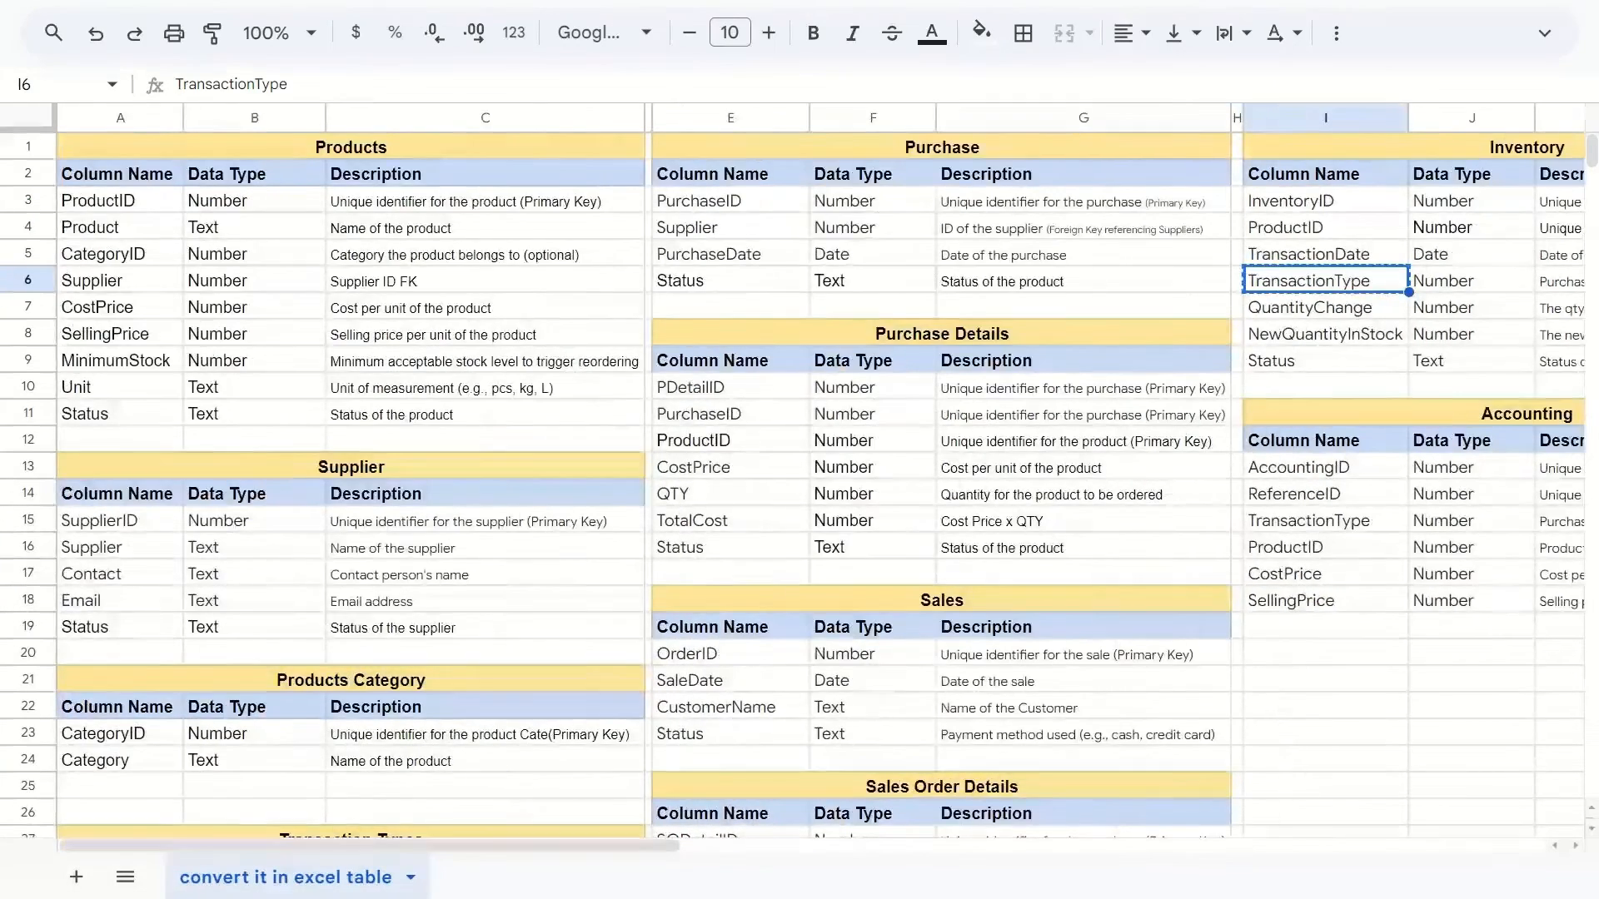
pyautogui.scroll(-3, 800, 483)
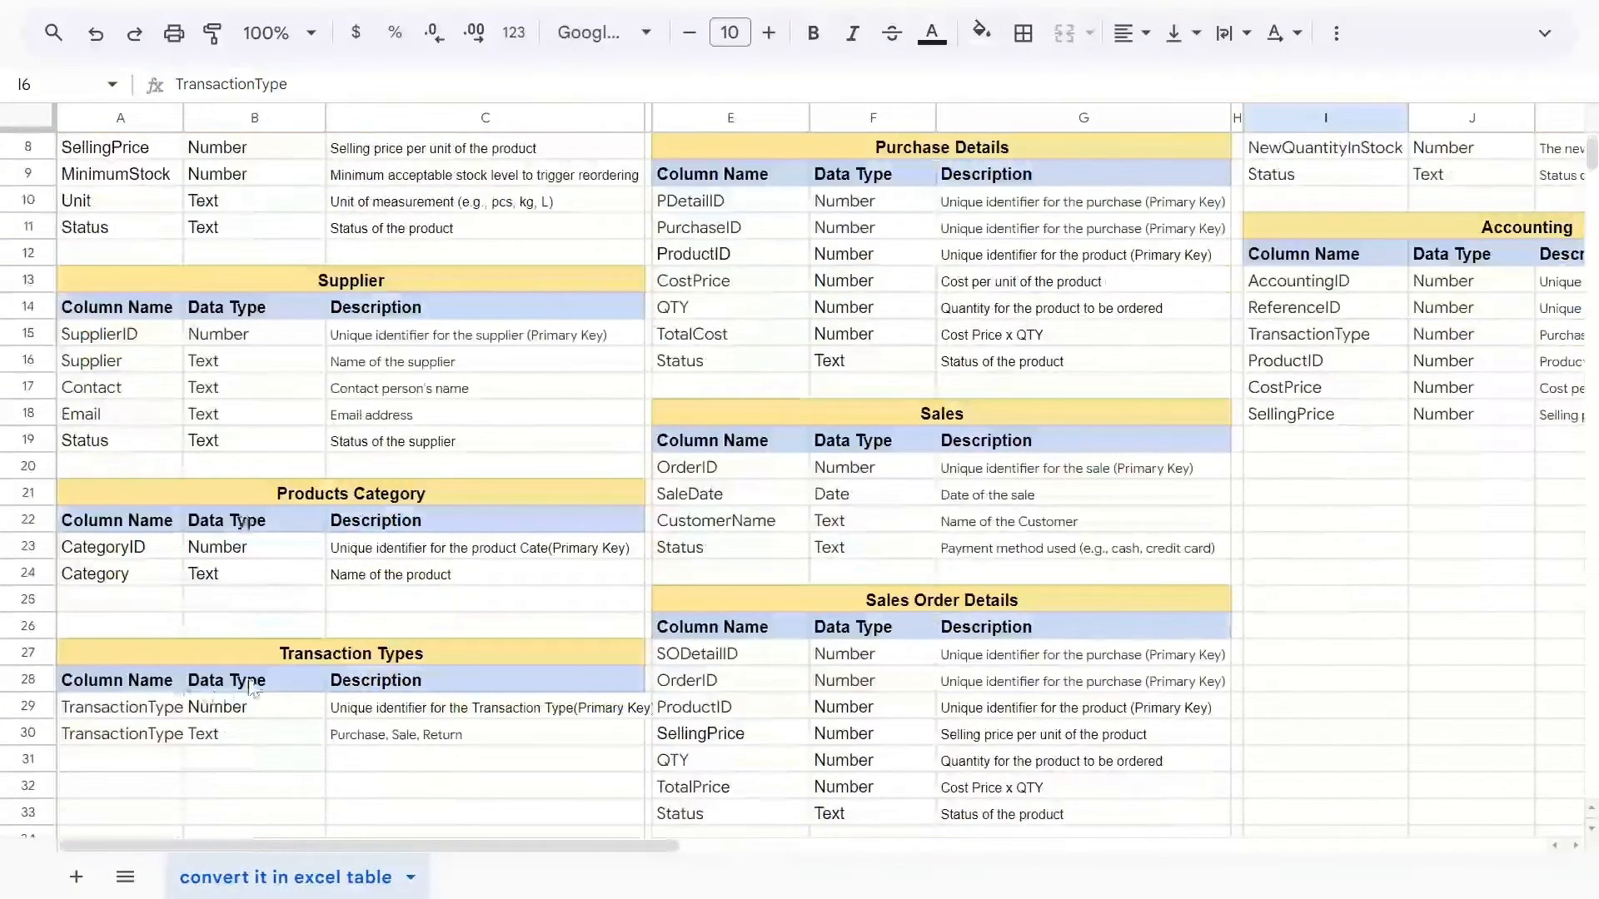
pyautogui.scroll(3, 300, 725)
pyautogui.hscroll(2, 300, 724)
pyautogui.scroll(1, 575, 483)
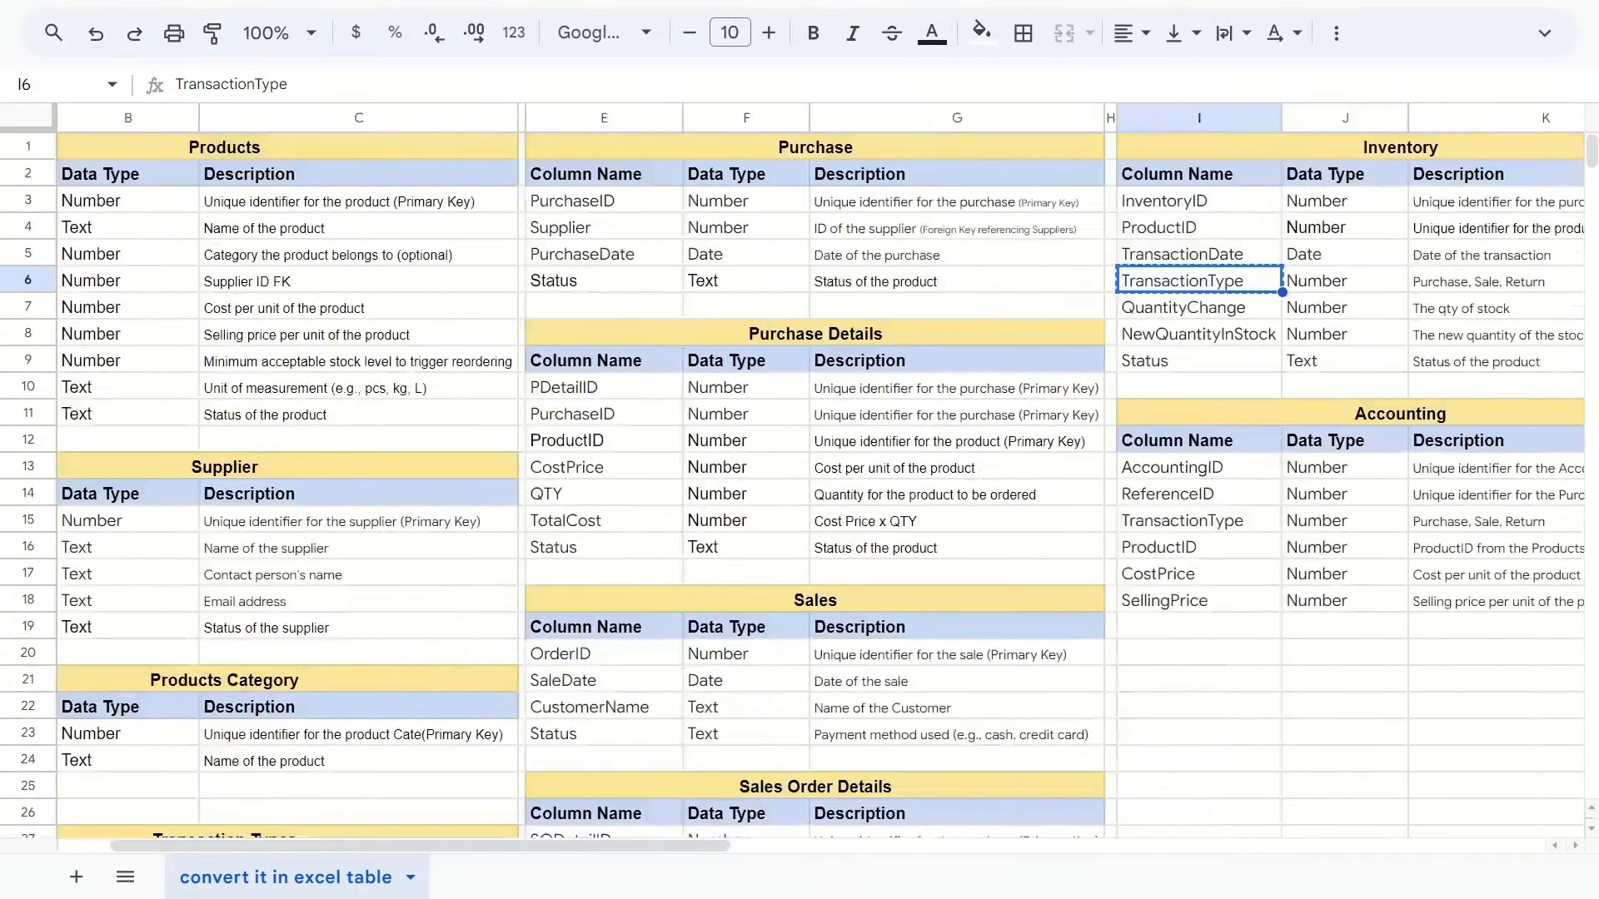
# Switch to SQL Server Management Studio and set TransactionType to data type int with nulls disallowed.
pyautogui.hotkey('alt', 'Tab')
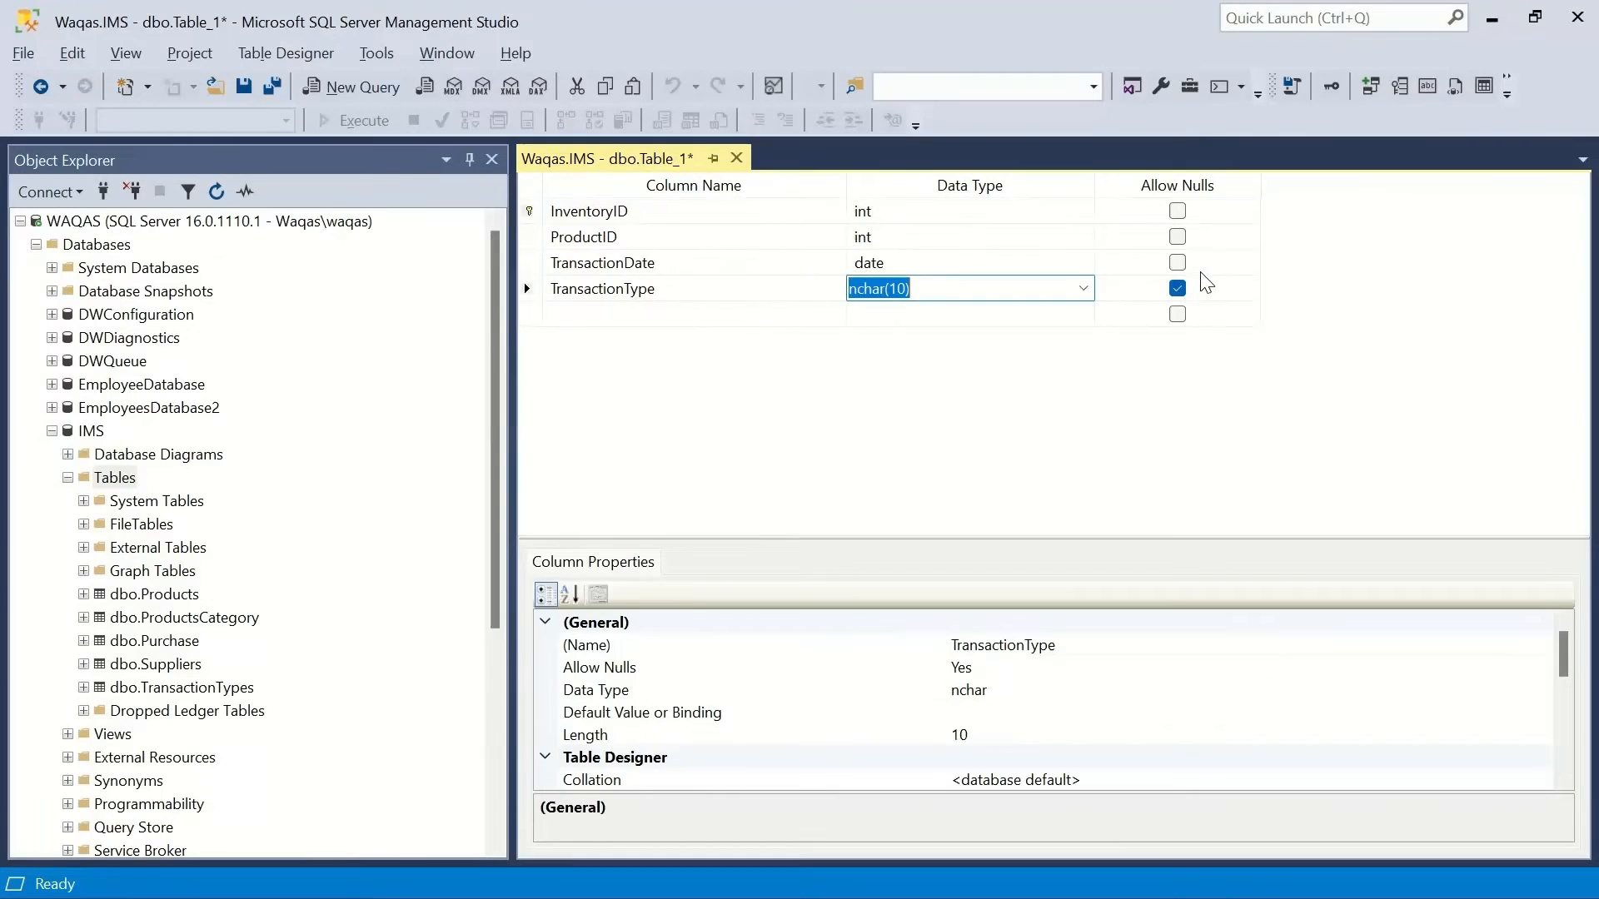
pyautogui.write('int')
pyautogui.press('Tab')
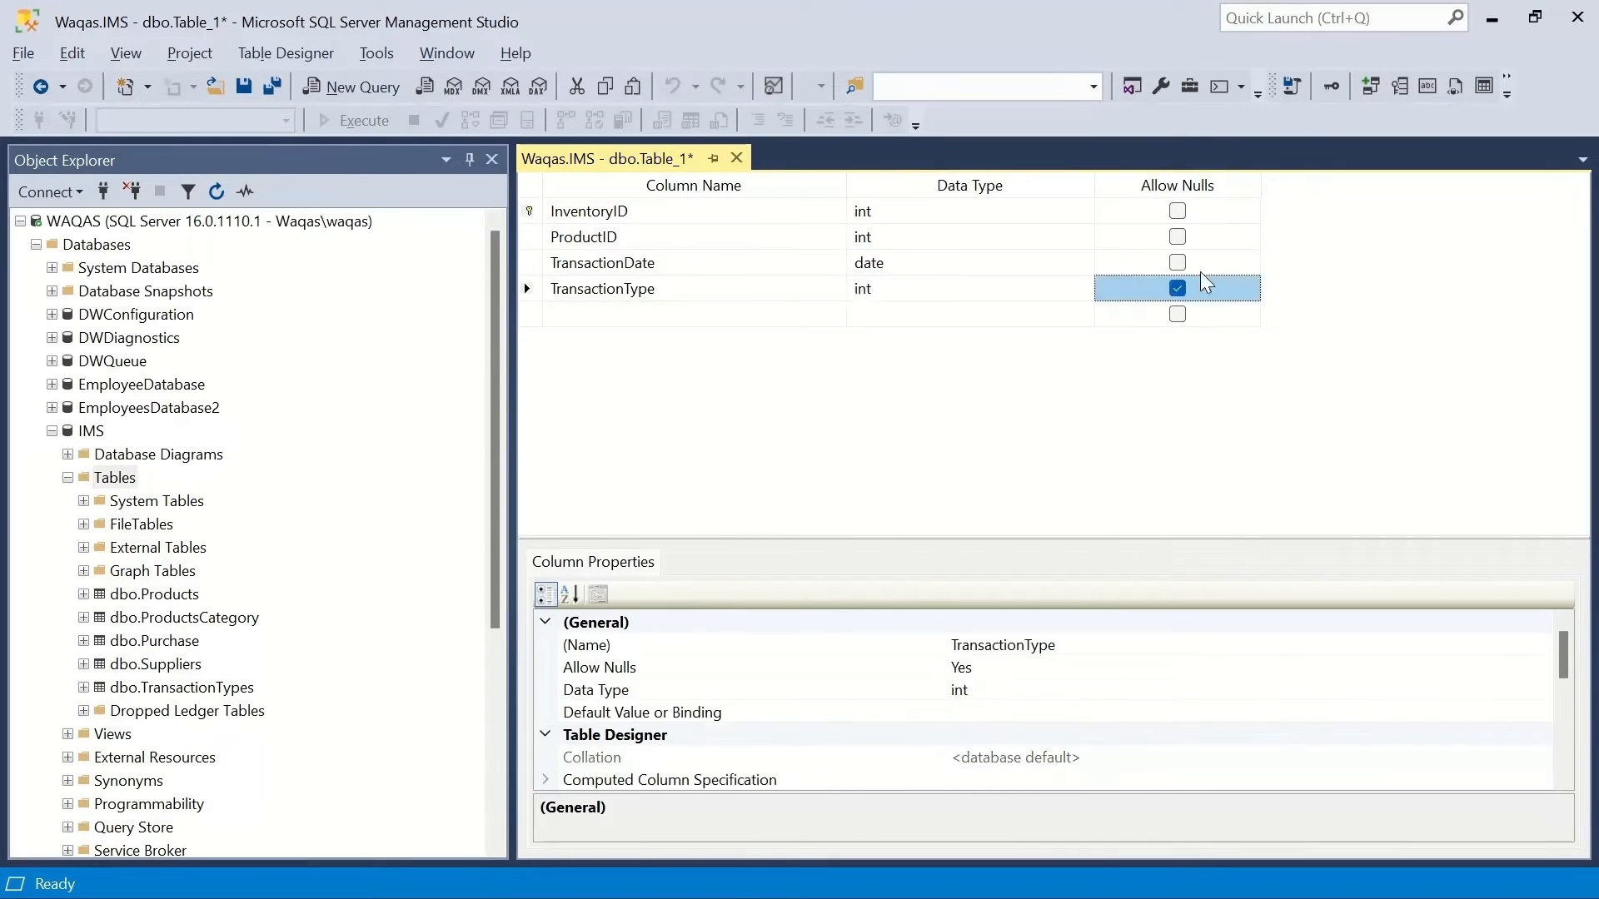
pyautogui.press('space')
pyautogui.press('Tab')
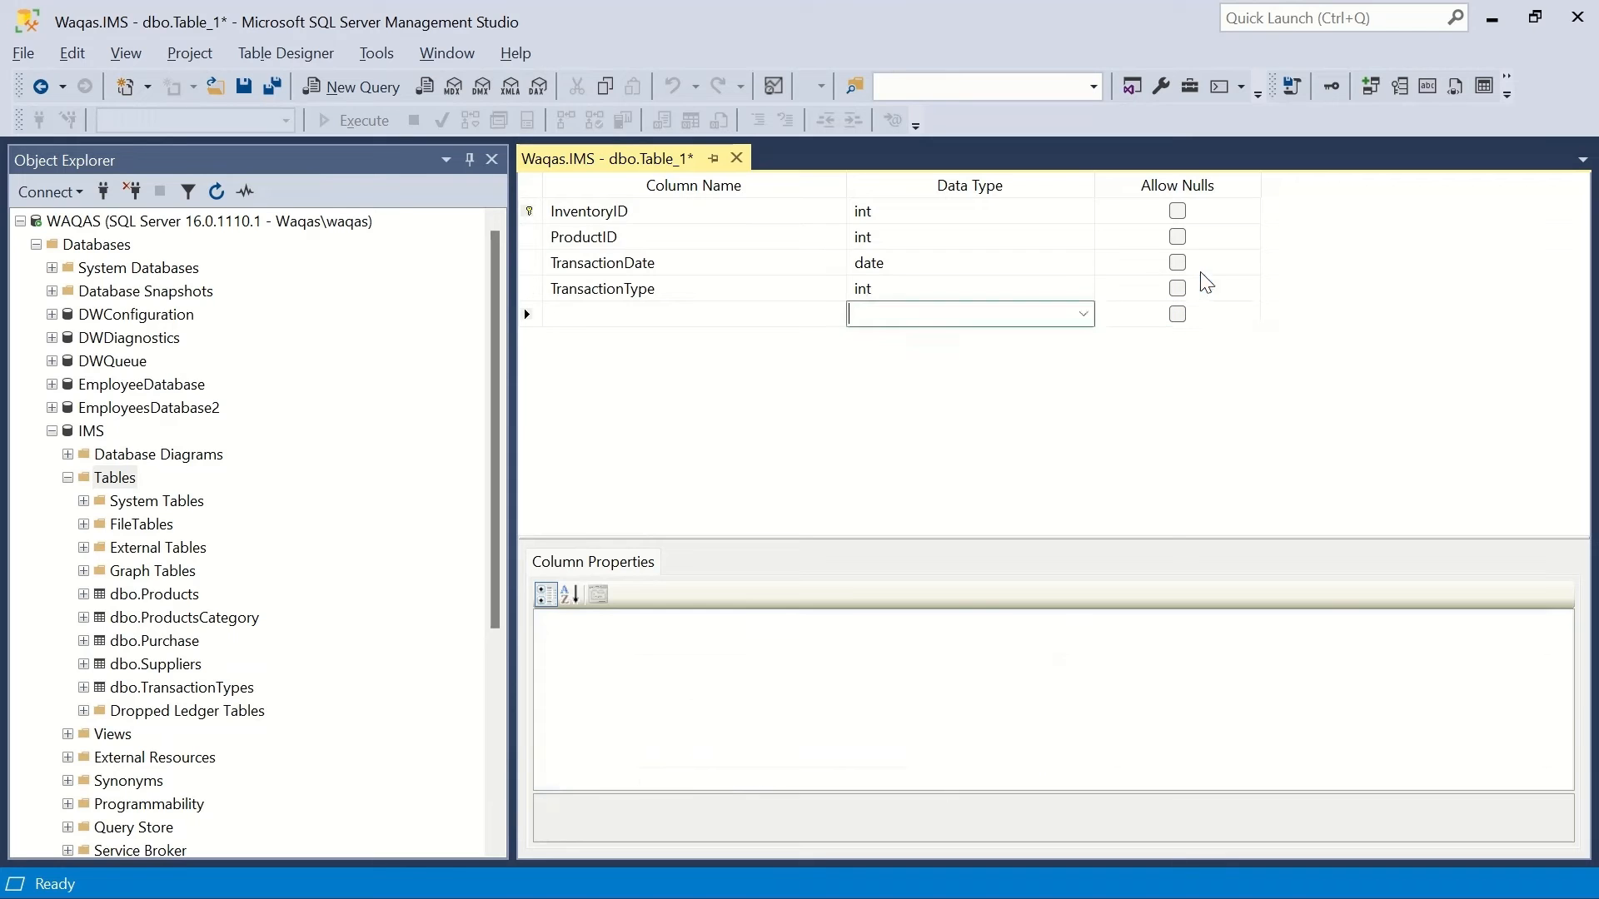
# Switch to Google Sheets, copy QuantityChange from the Inventory definitions, and enter it in SQL Server Management Studio as the fifth column name.
pyautogui.hotkey('alt', 'Tab')
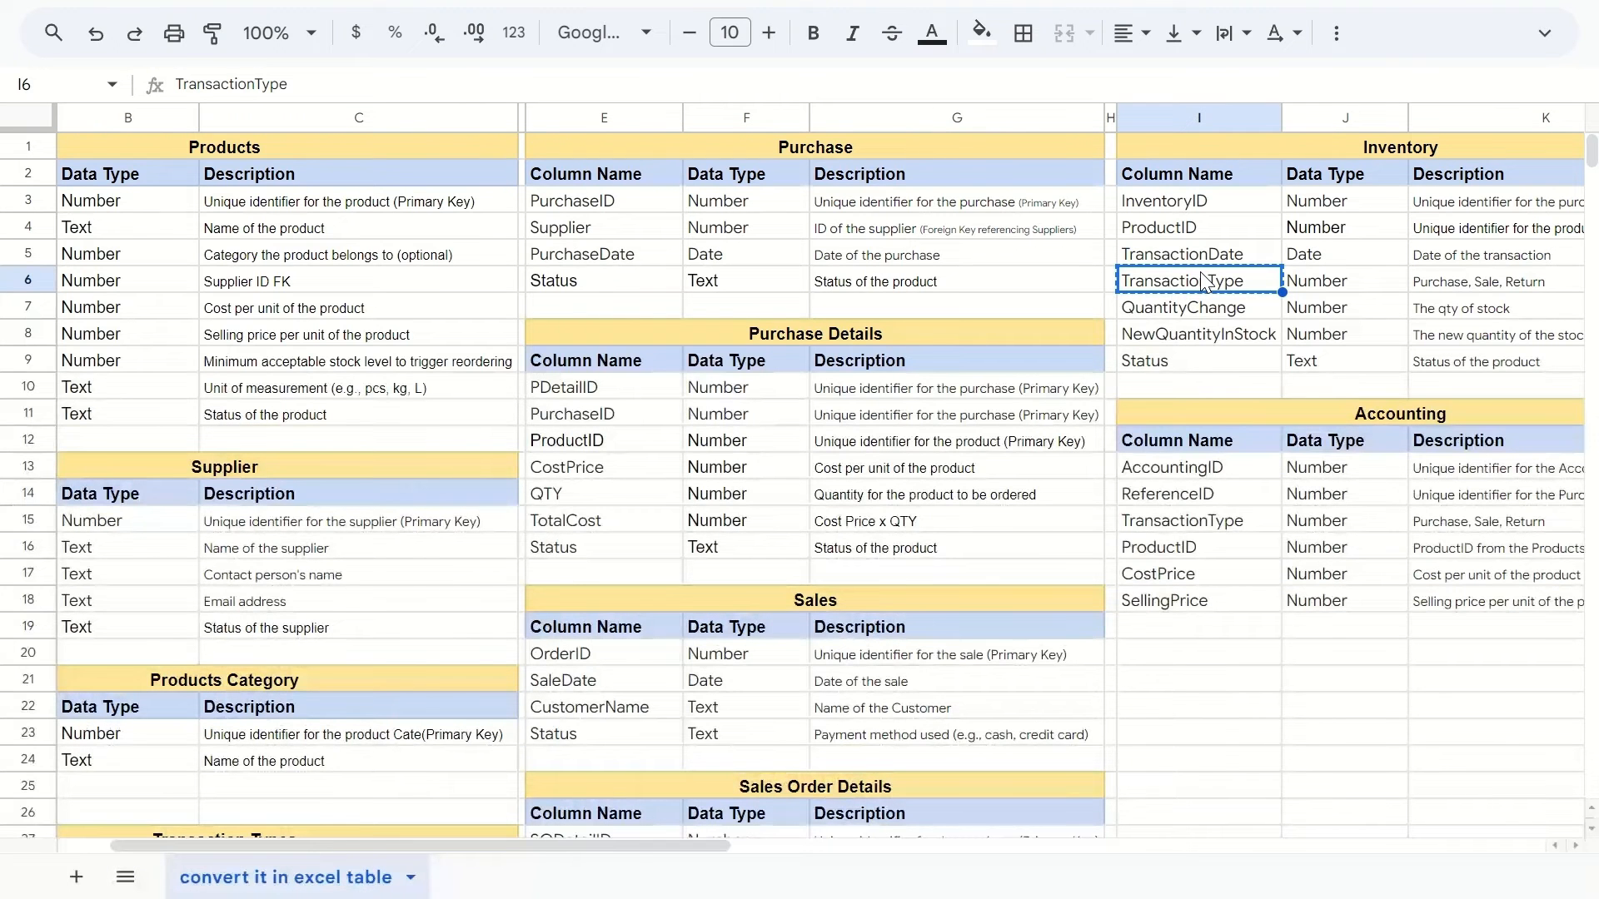
pyautogui.press('Down')
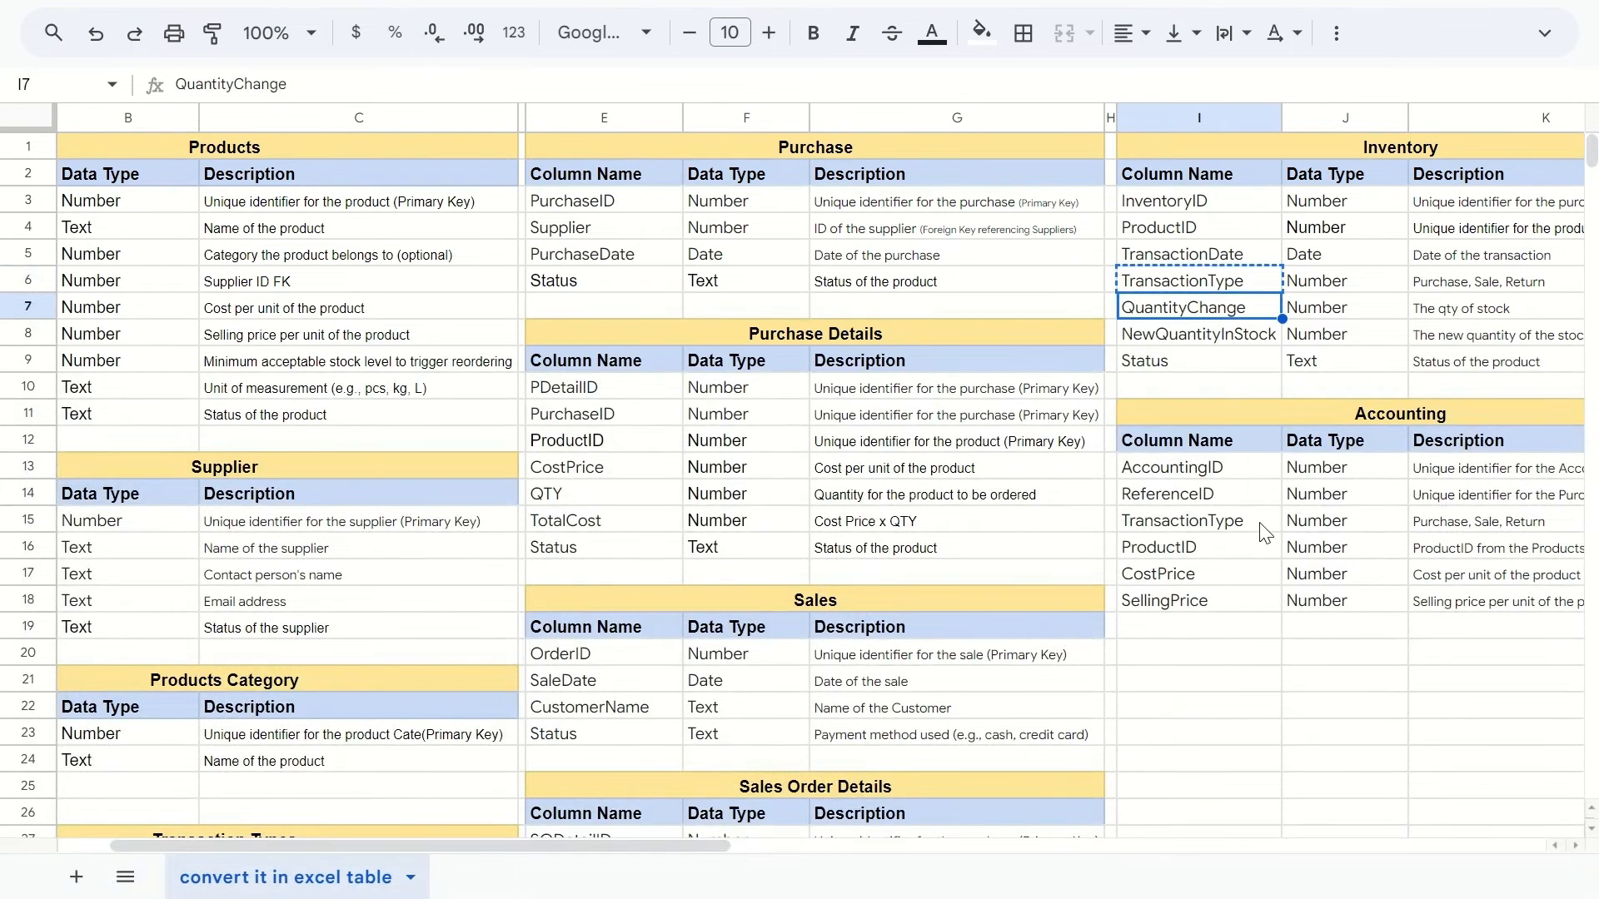
pyautogui.hotkey('ctrl', 'c')
pyautogui.hotkey('alt', 'Tab')
pyautogui.hotkey('ctrl', 'v')
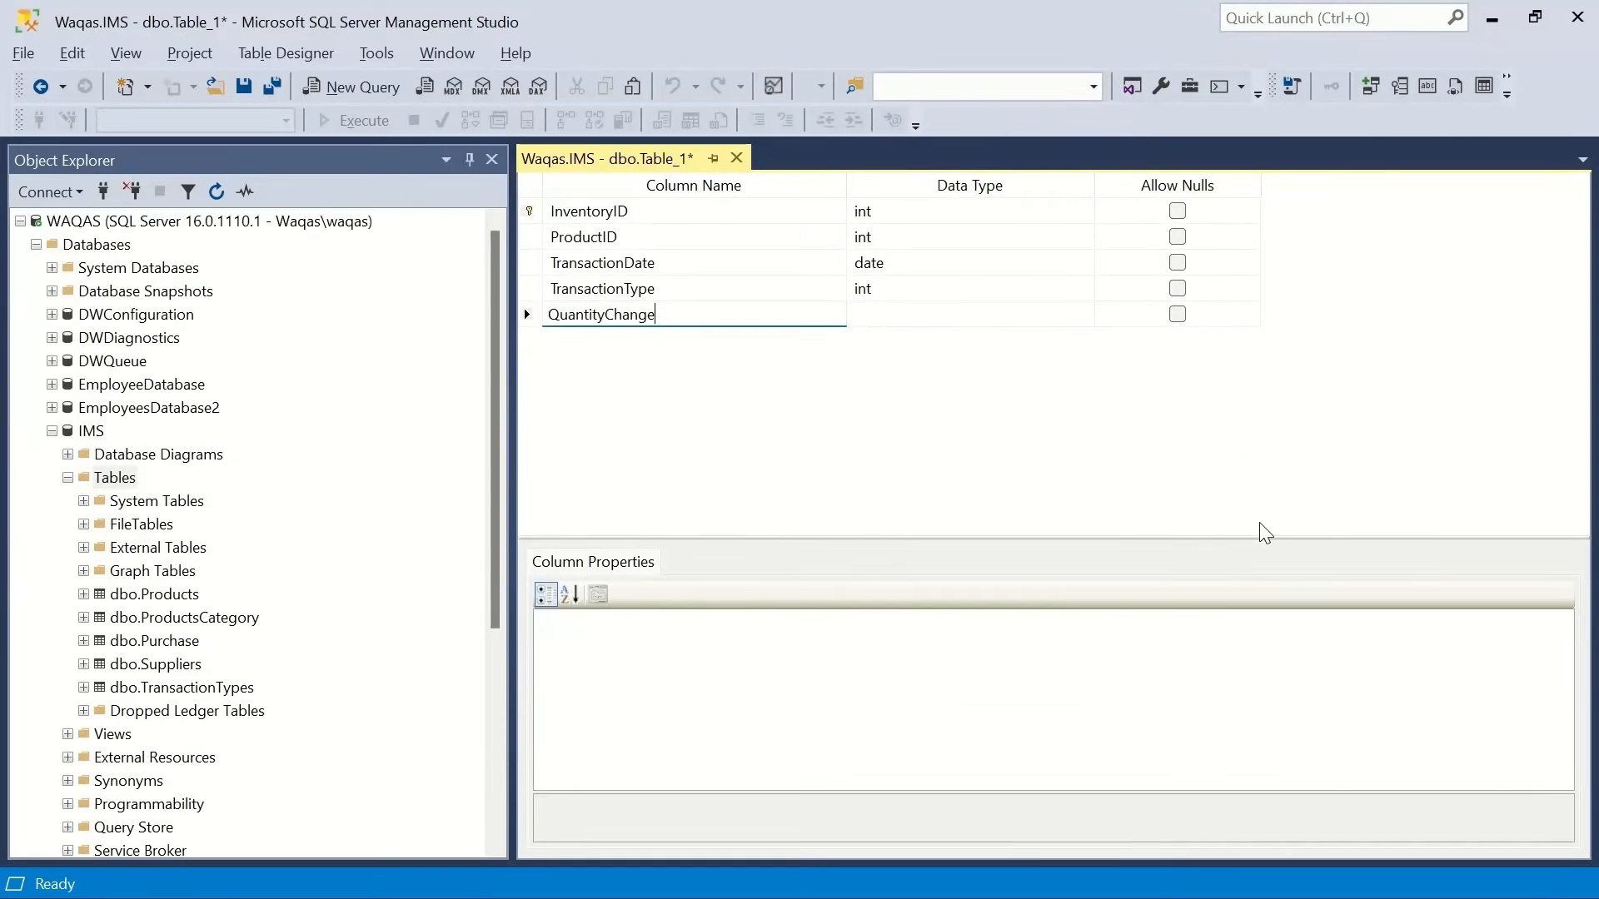
# Set QuantityChange to data type int with nulls disallowed.
pyautogui.press('Tab')
pyautogui.write('int')
pyautogui.press('Tab')
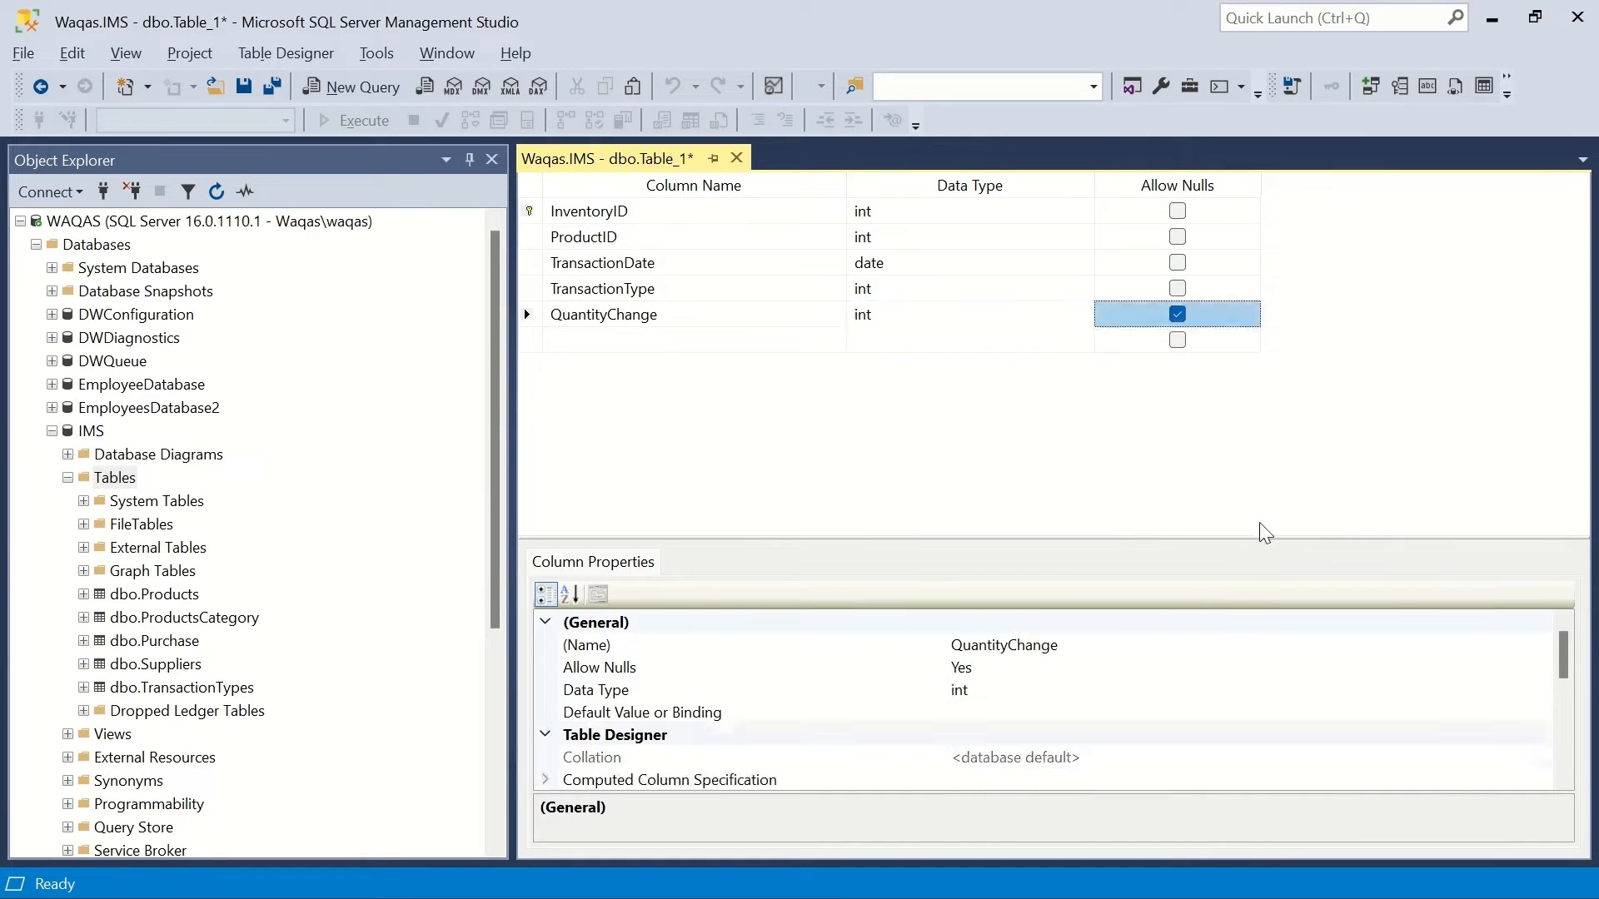
pyautogui.press('space')
pyautogui.hotkey('shift', 'Tab')
pyautogui.hotkey('shift', 'Tab')
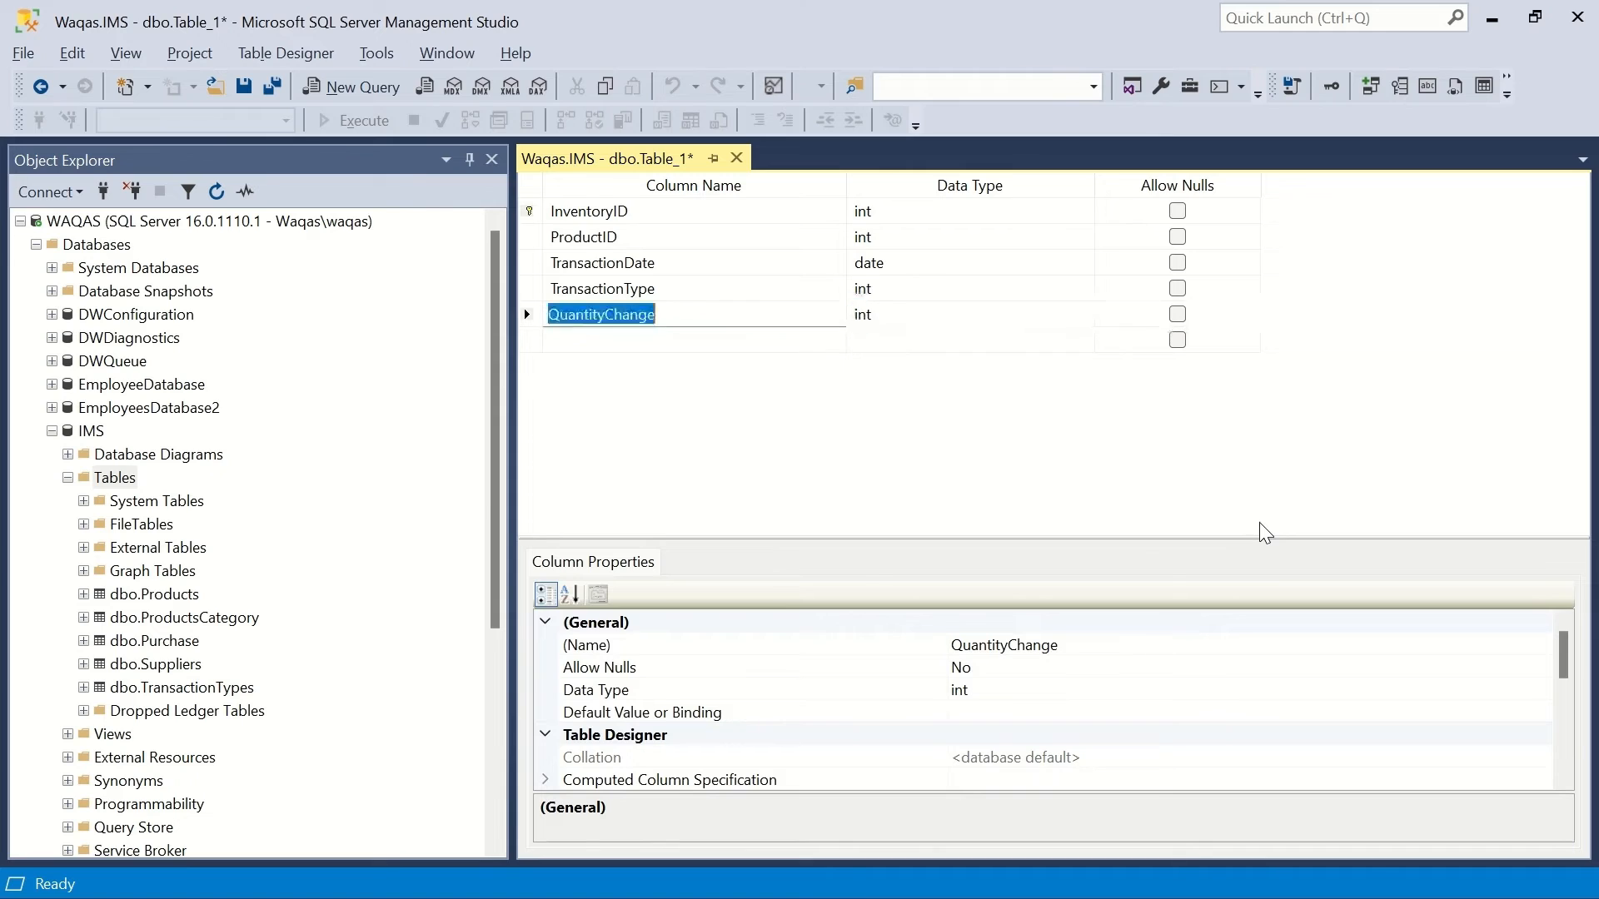
# Switch to Google Sheets, copy NewQuantityInStock from the Inventory definitions, and enter it in SQL Server Management Studio as the sixth column name.
pyautogui.hotkey('alt', 'Tab')
pyautogui.press('Down')
pyautogui.hotkey('ctrl', 'c')
pyautogui.hotkey('alt', 'Tab')
pyautogui.press('Down')
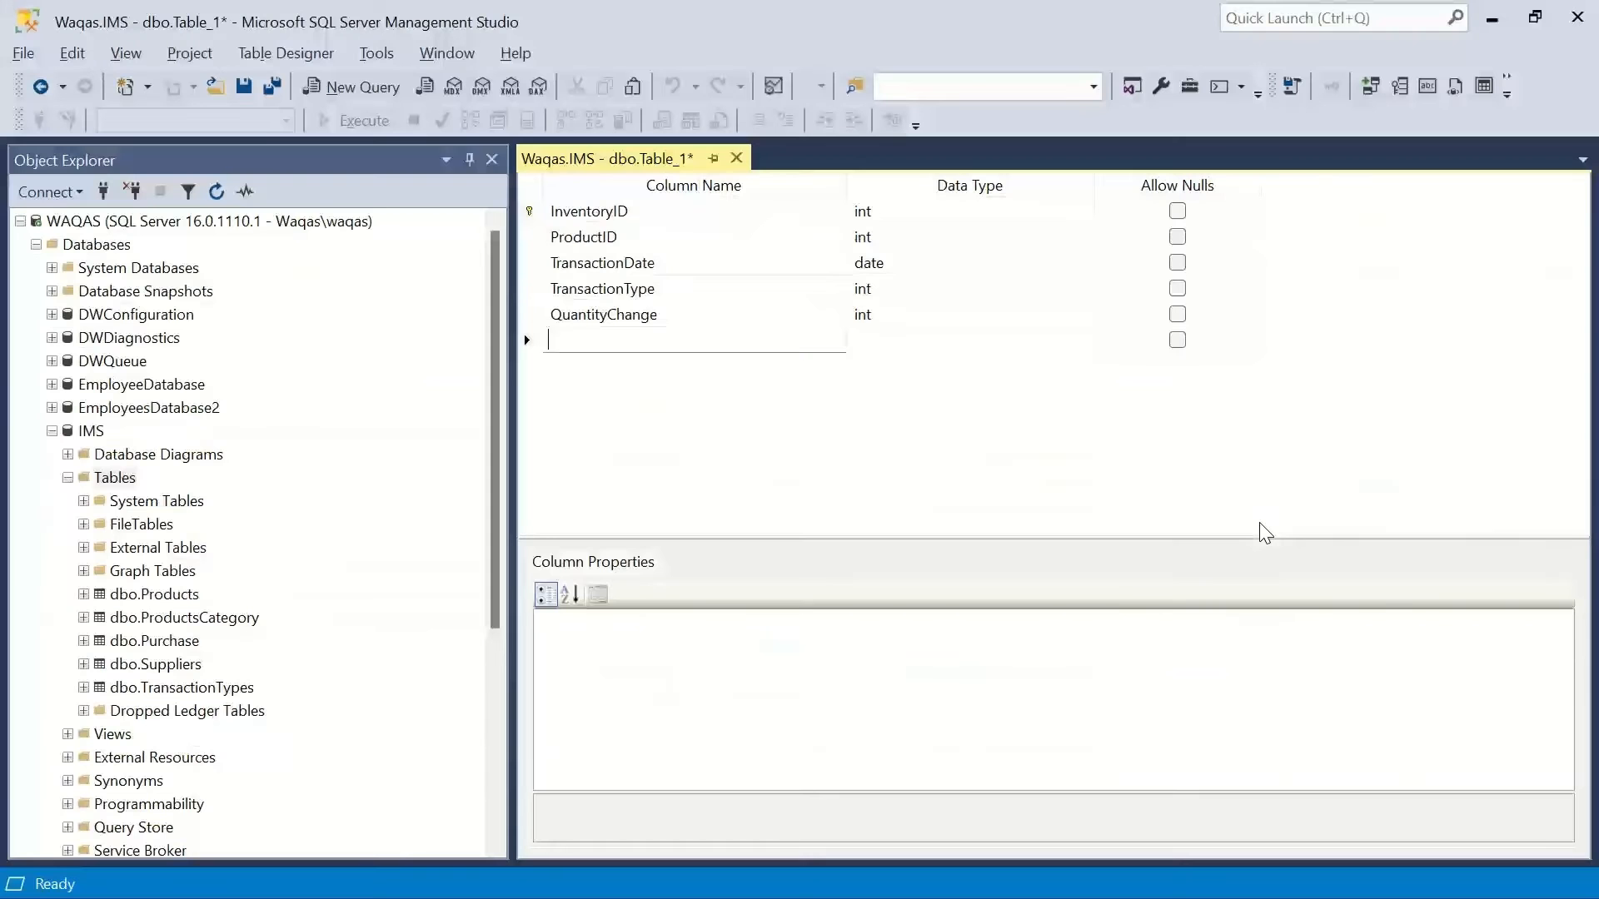
pyautogui.hotkey('ctrl', 'v')
# Set NewQuantityInStock to data type int with nulls disallowed.
pyautogui.press('Tab')
pyautogui.write('int')
pyautogui.press('Tab')
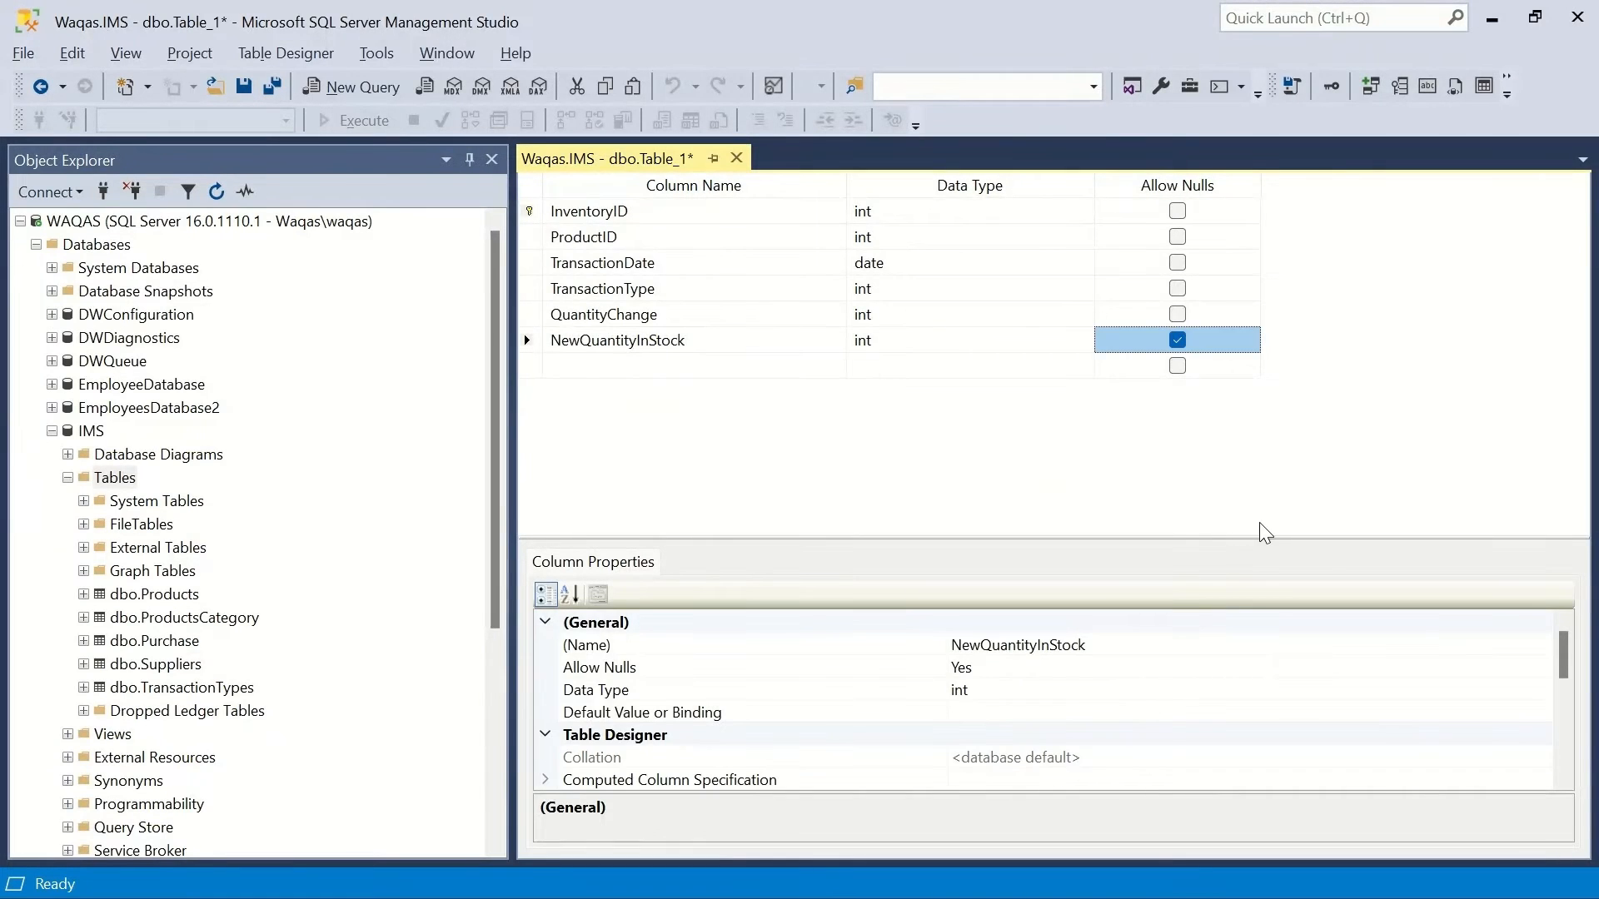
pyautogui.press('space')
pyautogui.press('Down')
pyautogui.hotkey('shift', 'Tab')
pyautogui.hotkey('shift', 'Tab')
# Switch to Google Sheets, copy Status from the Inventory definitions, and enter it in SQL Server Management Studio as the seventh column name.
pyautogui.hotkey('alt', 'Tab')
pyautogui.press('Down')
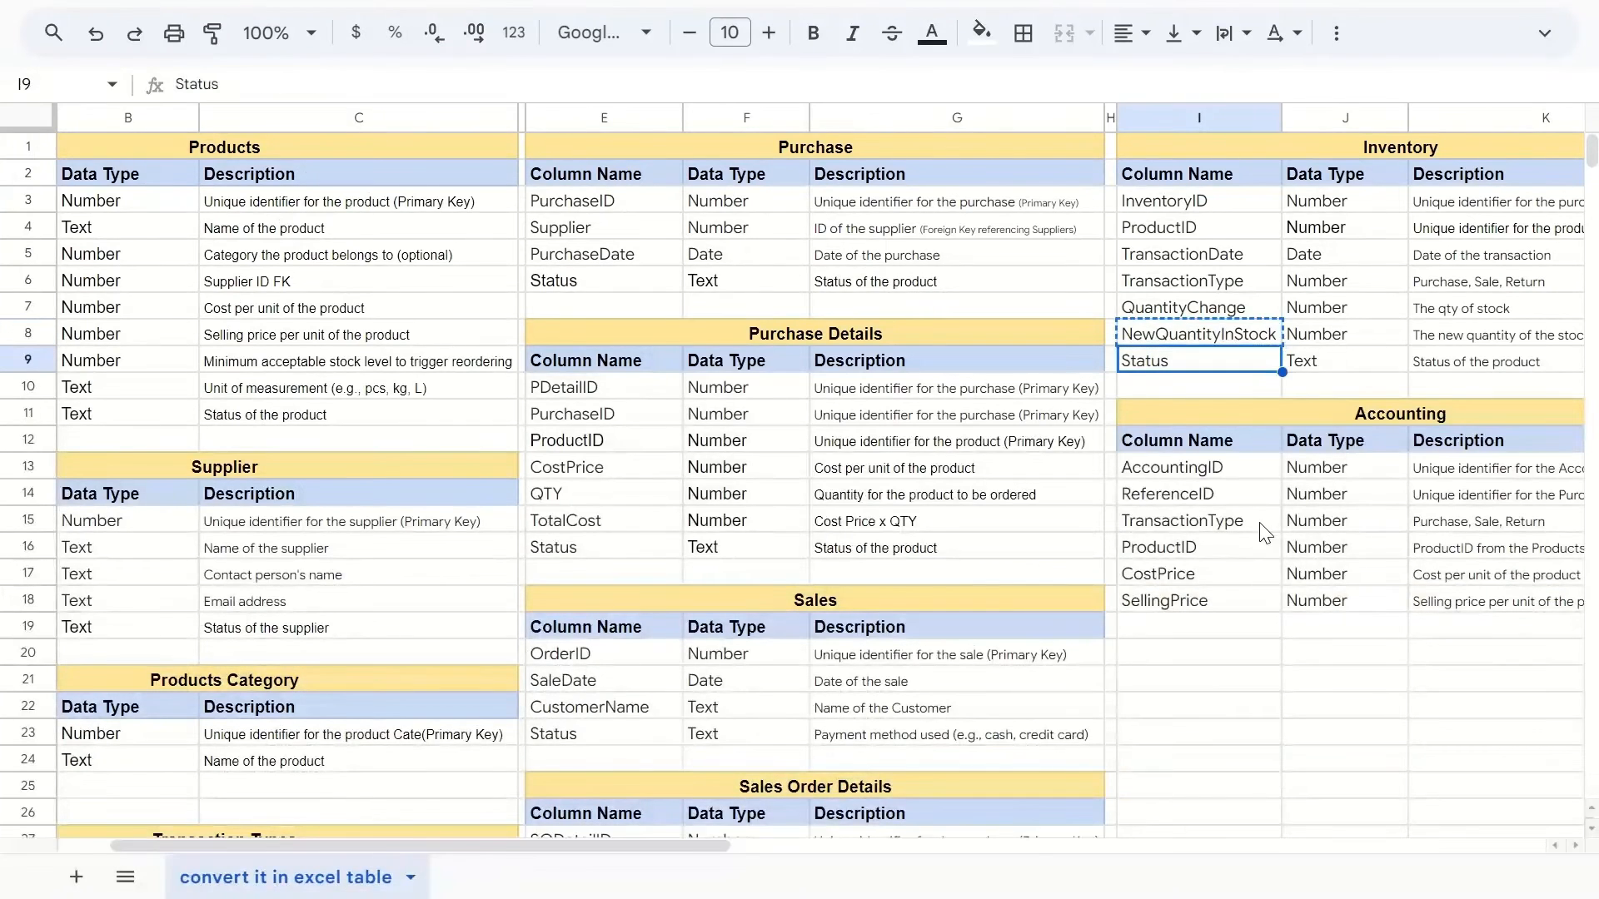
pyautogui.hotkey('ctrl', 'c')
pyautogui.hotkey('alt', 'Tab')
# Set Status to data type varchar(20) with nulls disallowed.
pyautogui.press('Tab')
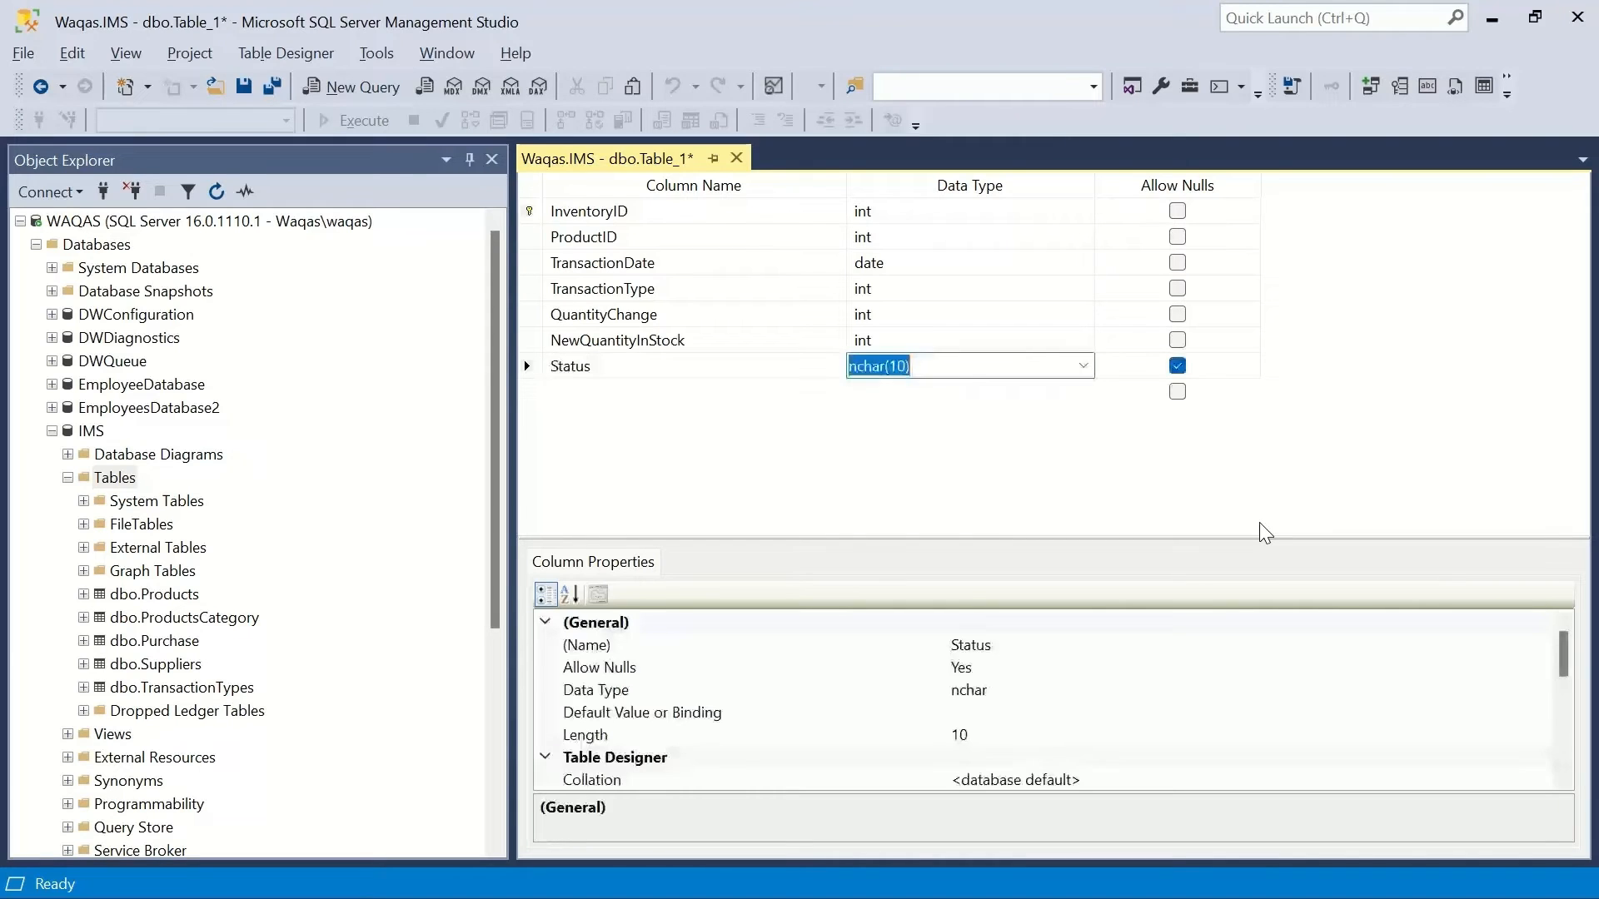
pyautogui.write('varch')
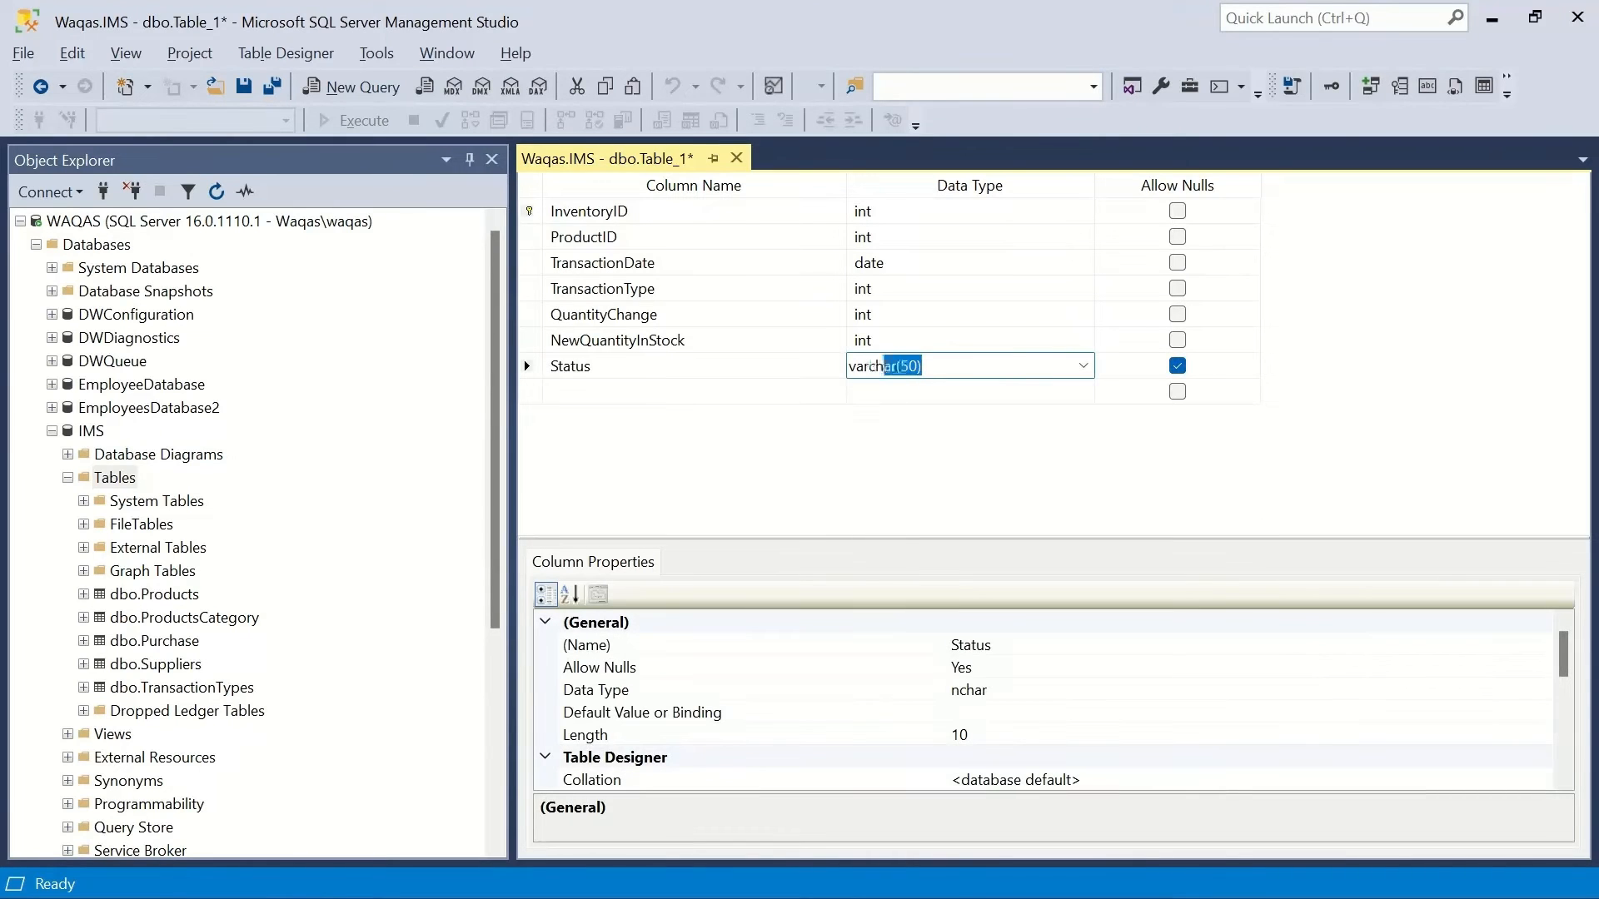
pyautogui.click(912, 374)
pyautogui.write('2')
pyautogui.press('Return')
pyautogui.press('Up')
pyautogui.press('Tab')
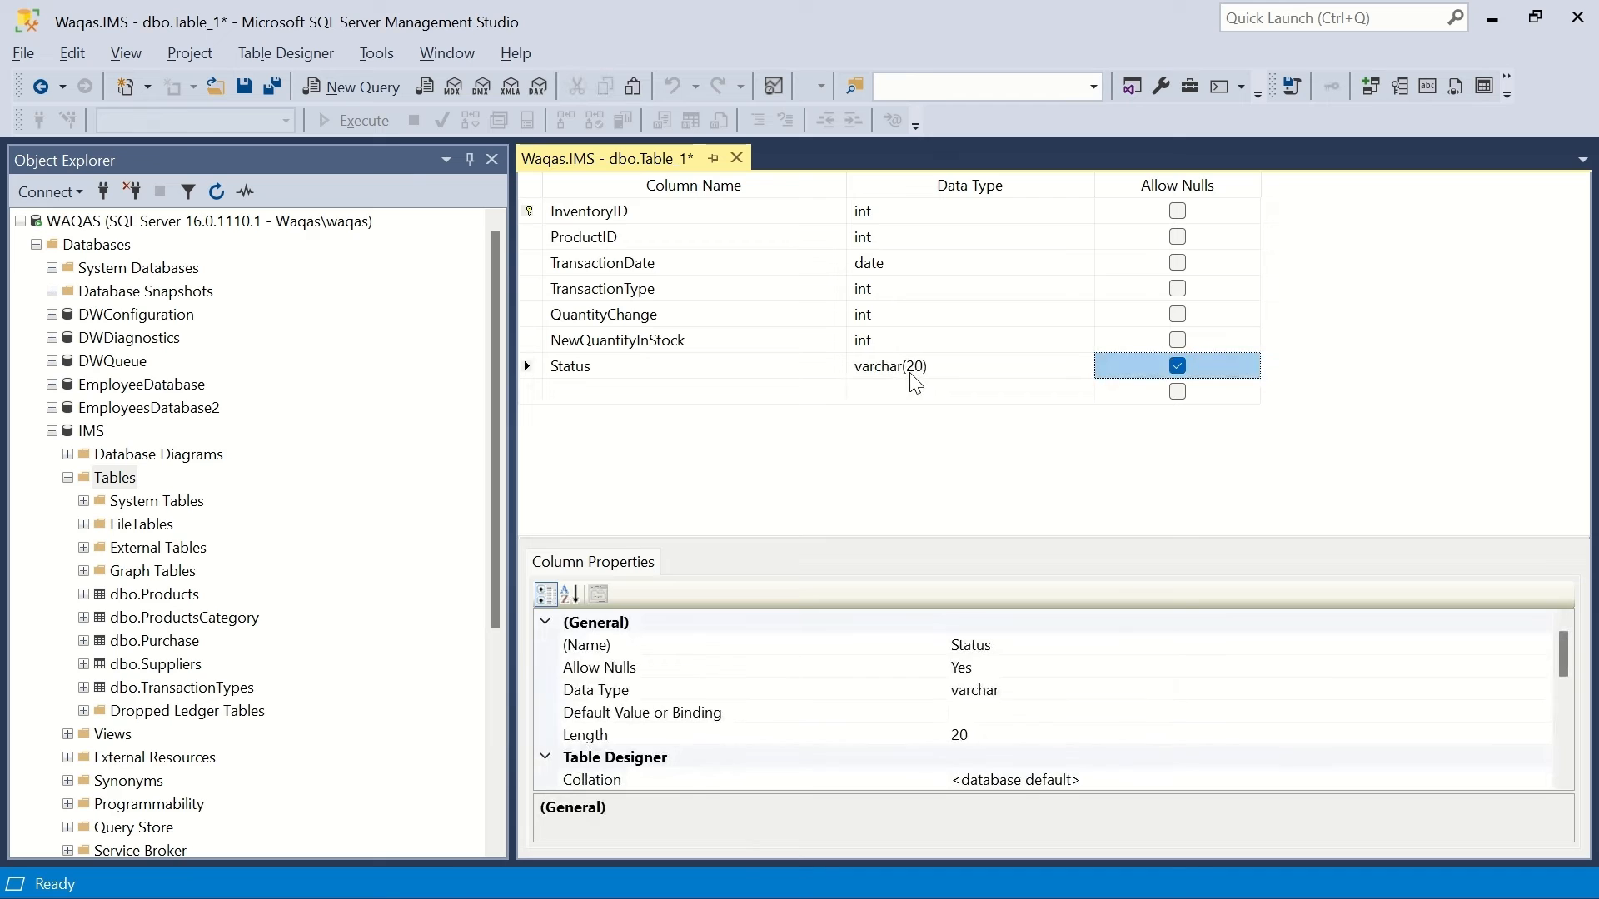
pyautogui.press('space')
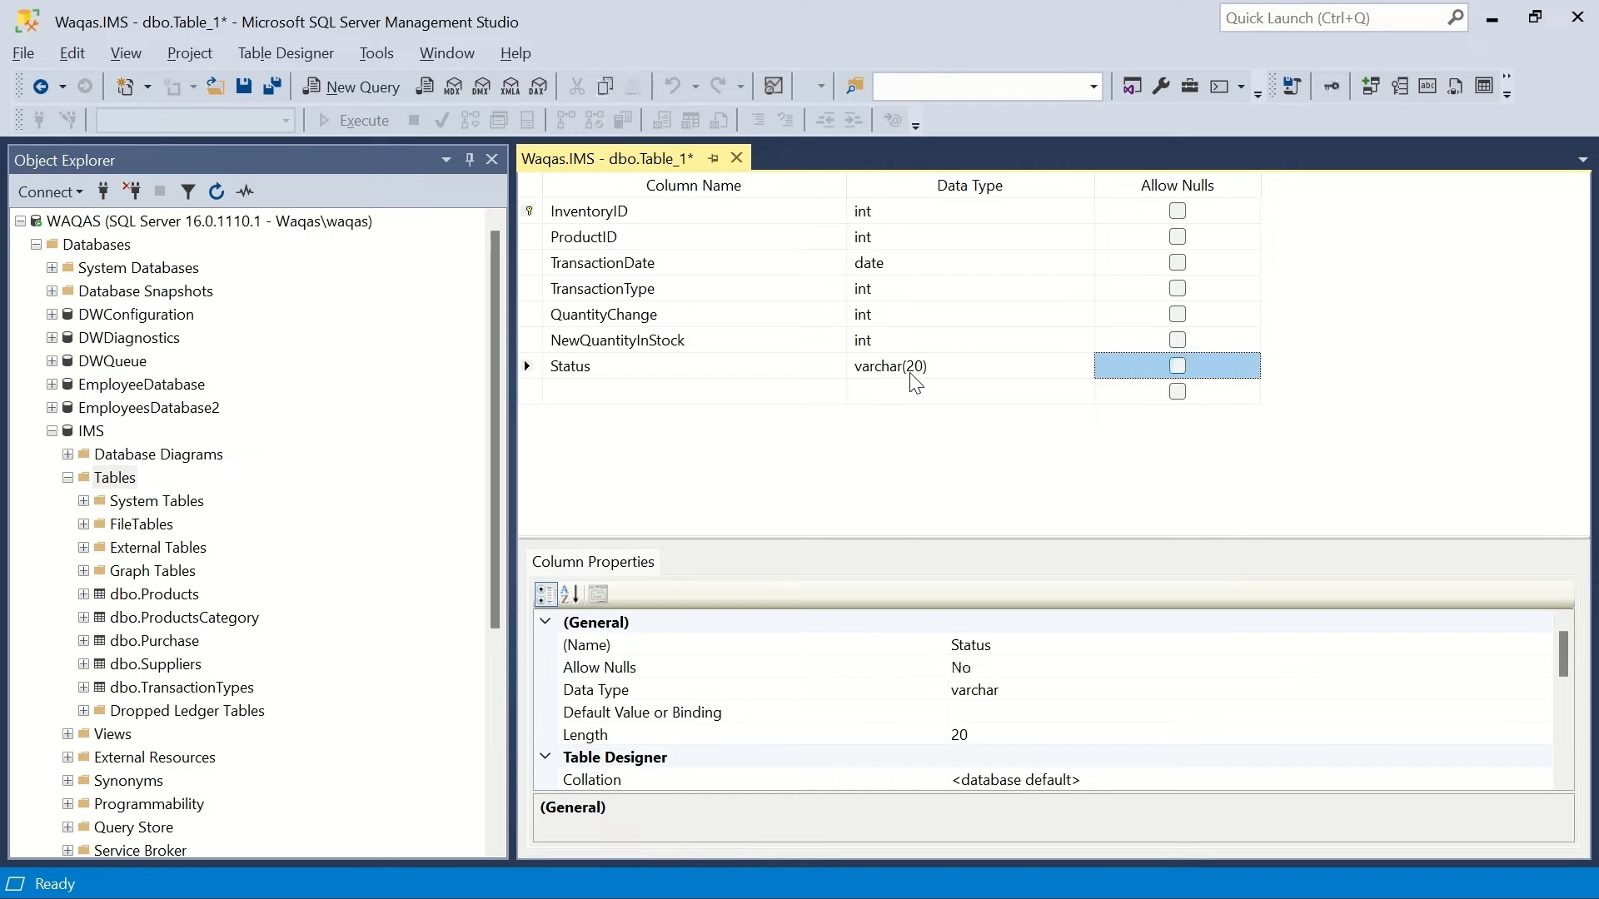
# Save the table under the name Inventory and close its design.
pyautogui.hotkey('ctrl', 's')
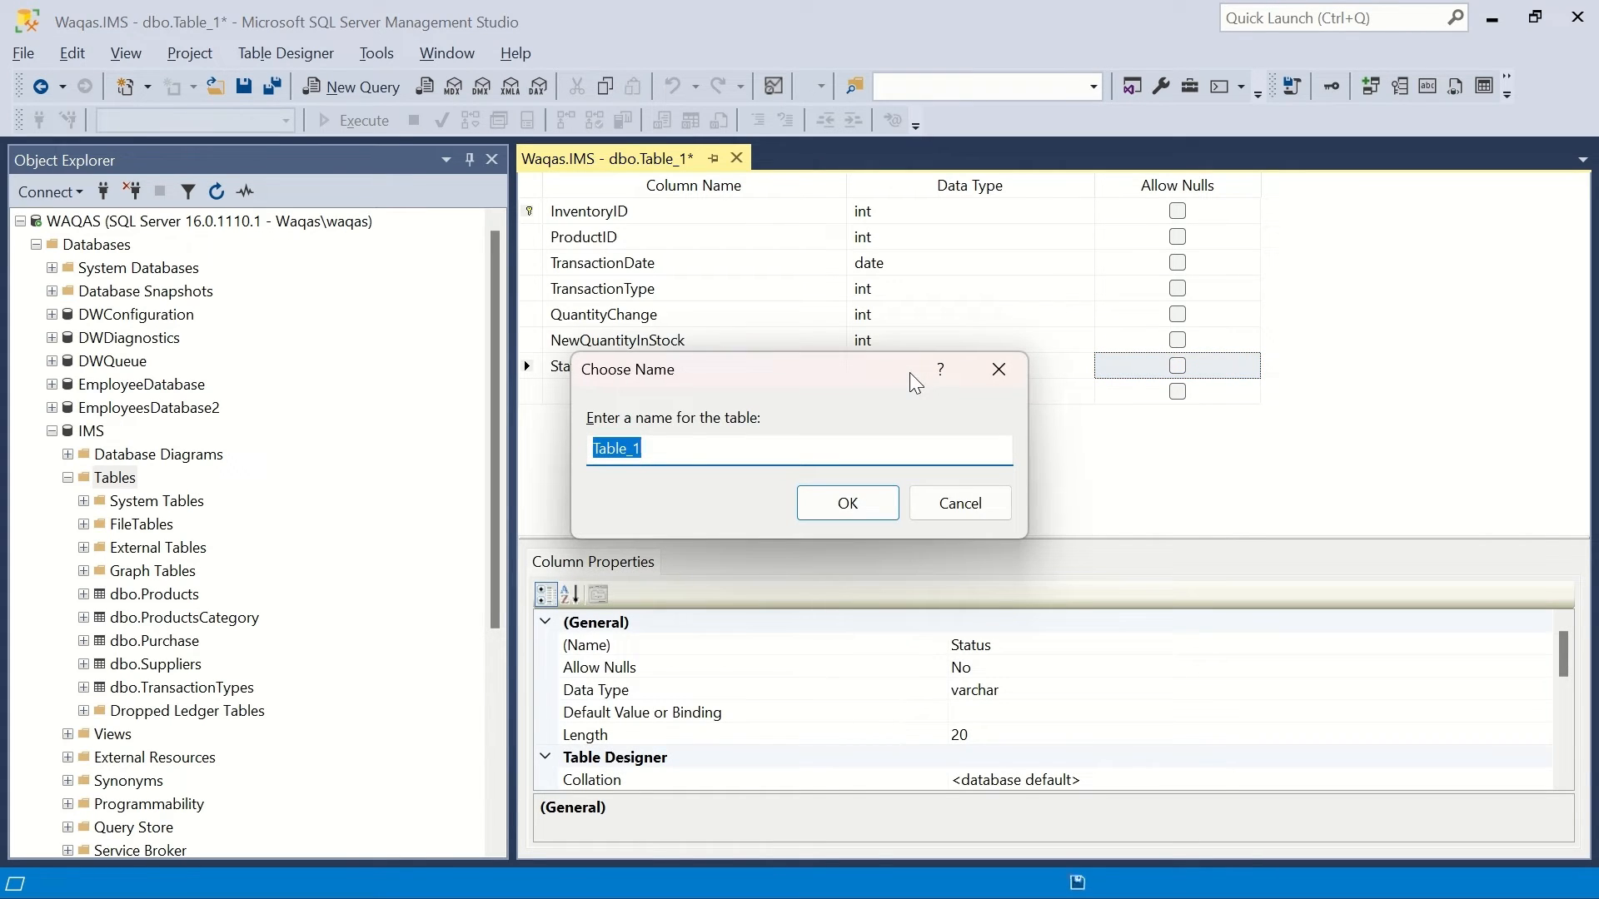
pyautogui.write('Inventory')
pyautogui.press('Return')
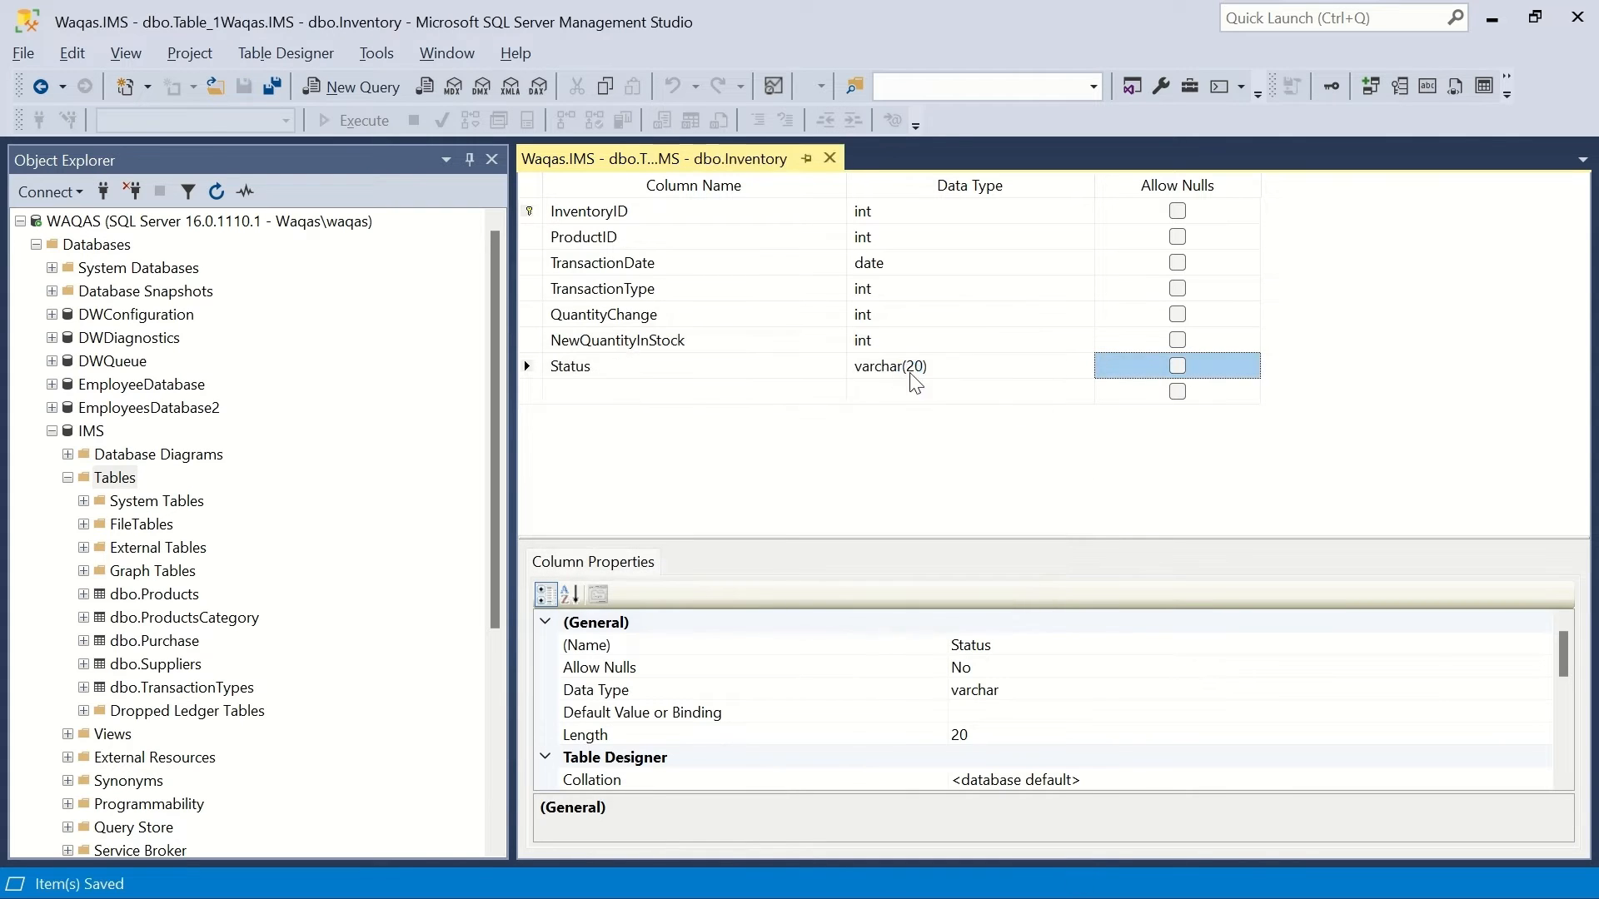
pyautogui.click(829, 157)
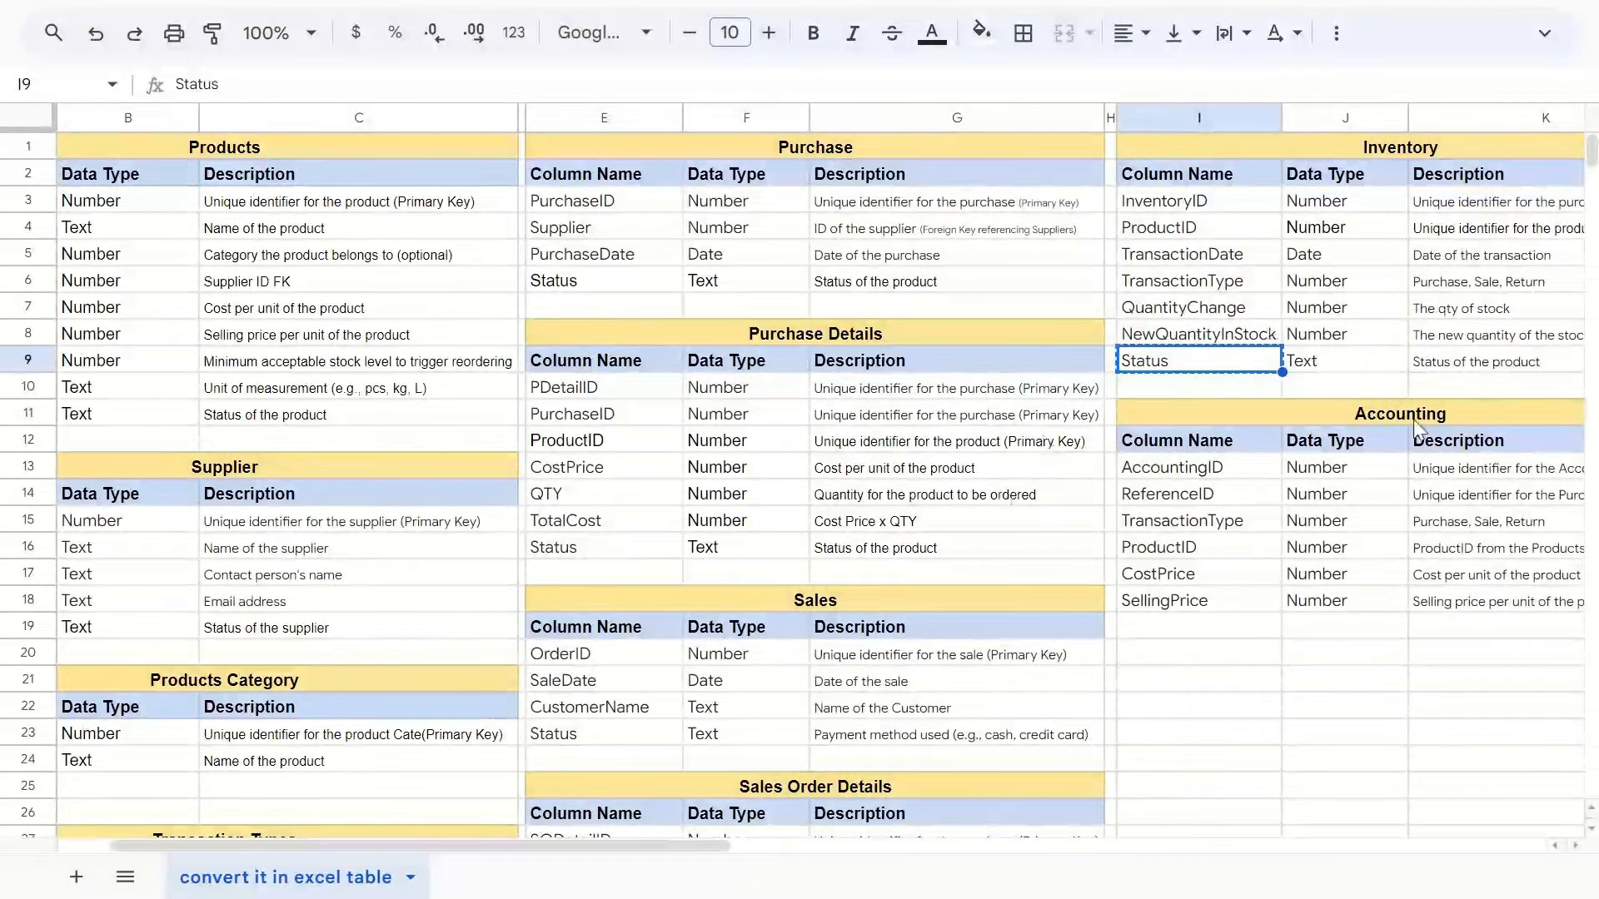
# Switch to Google Sheets, review the Accounting column definitions and copy AccountingID from them.
pyautogui.click(1378, 411)
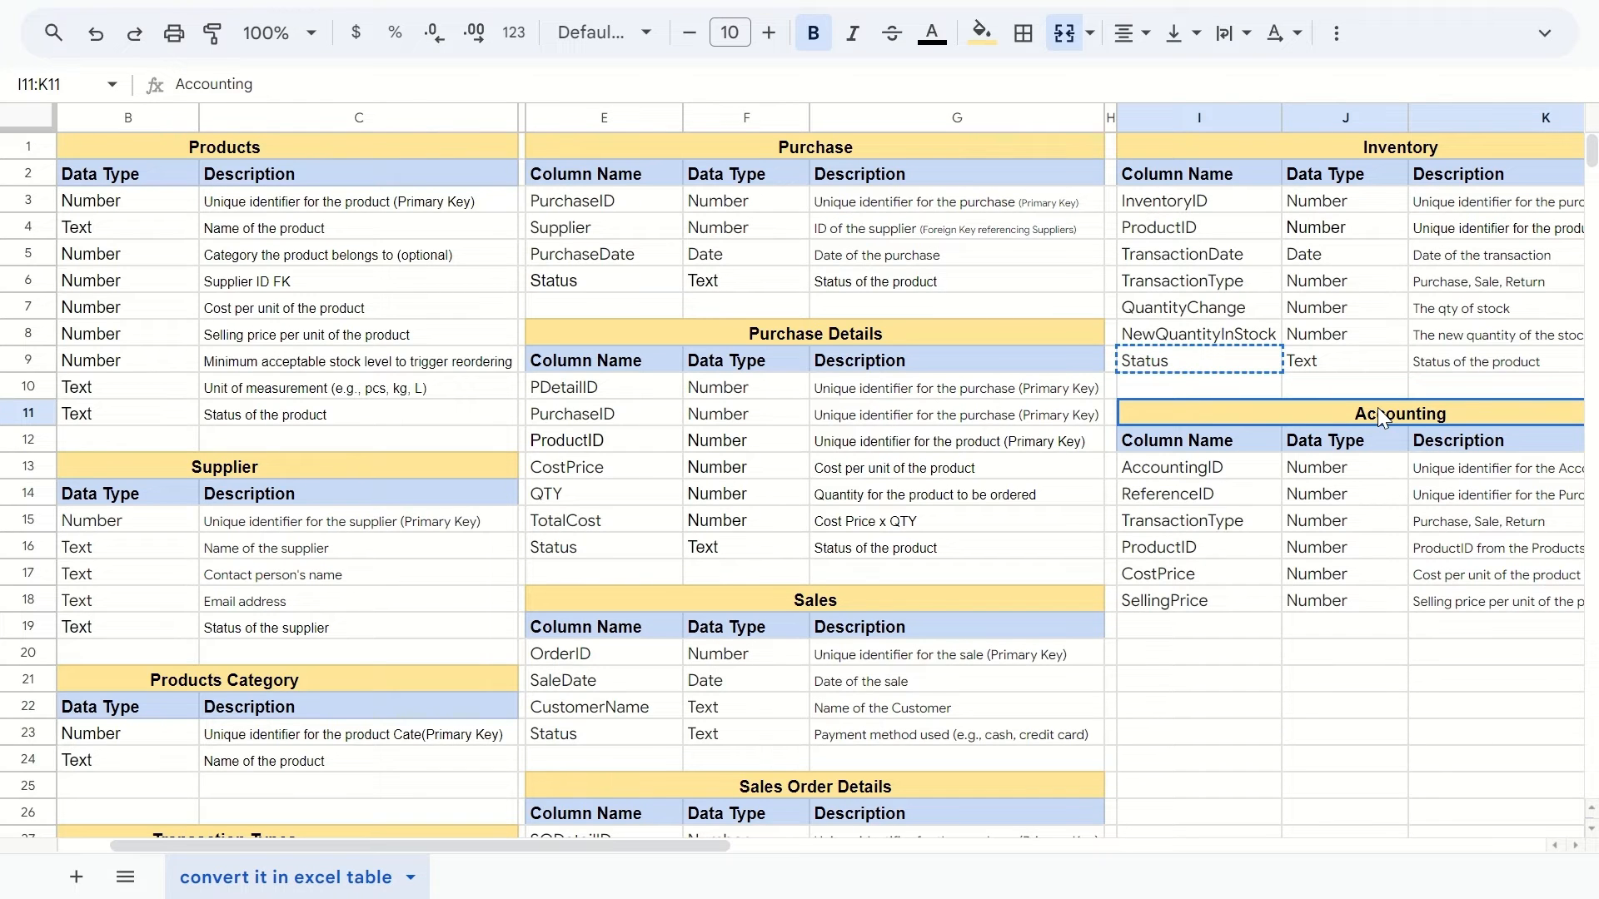
pyautogui.hscroll(3, 1377, 408)
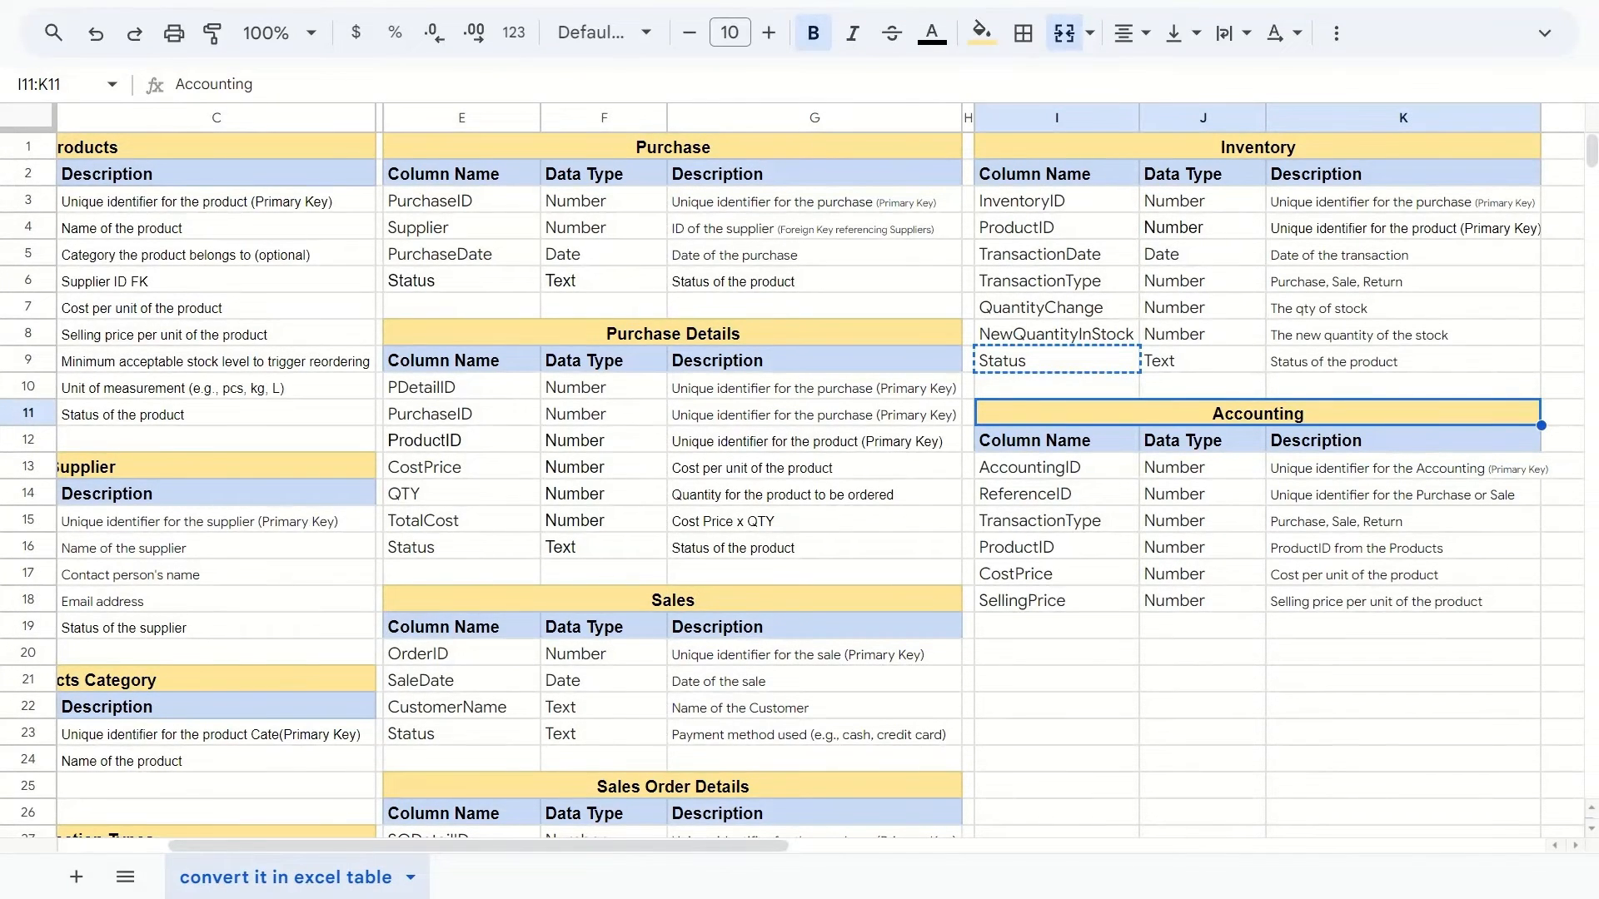
pyautogui.click(1216, 526)
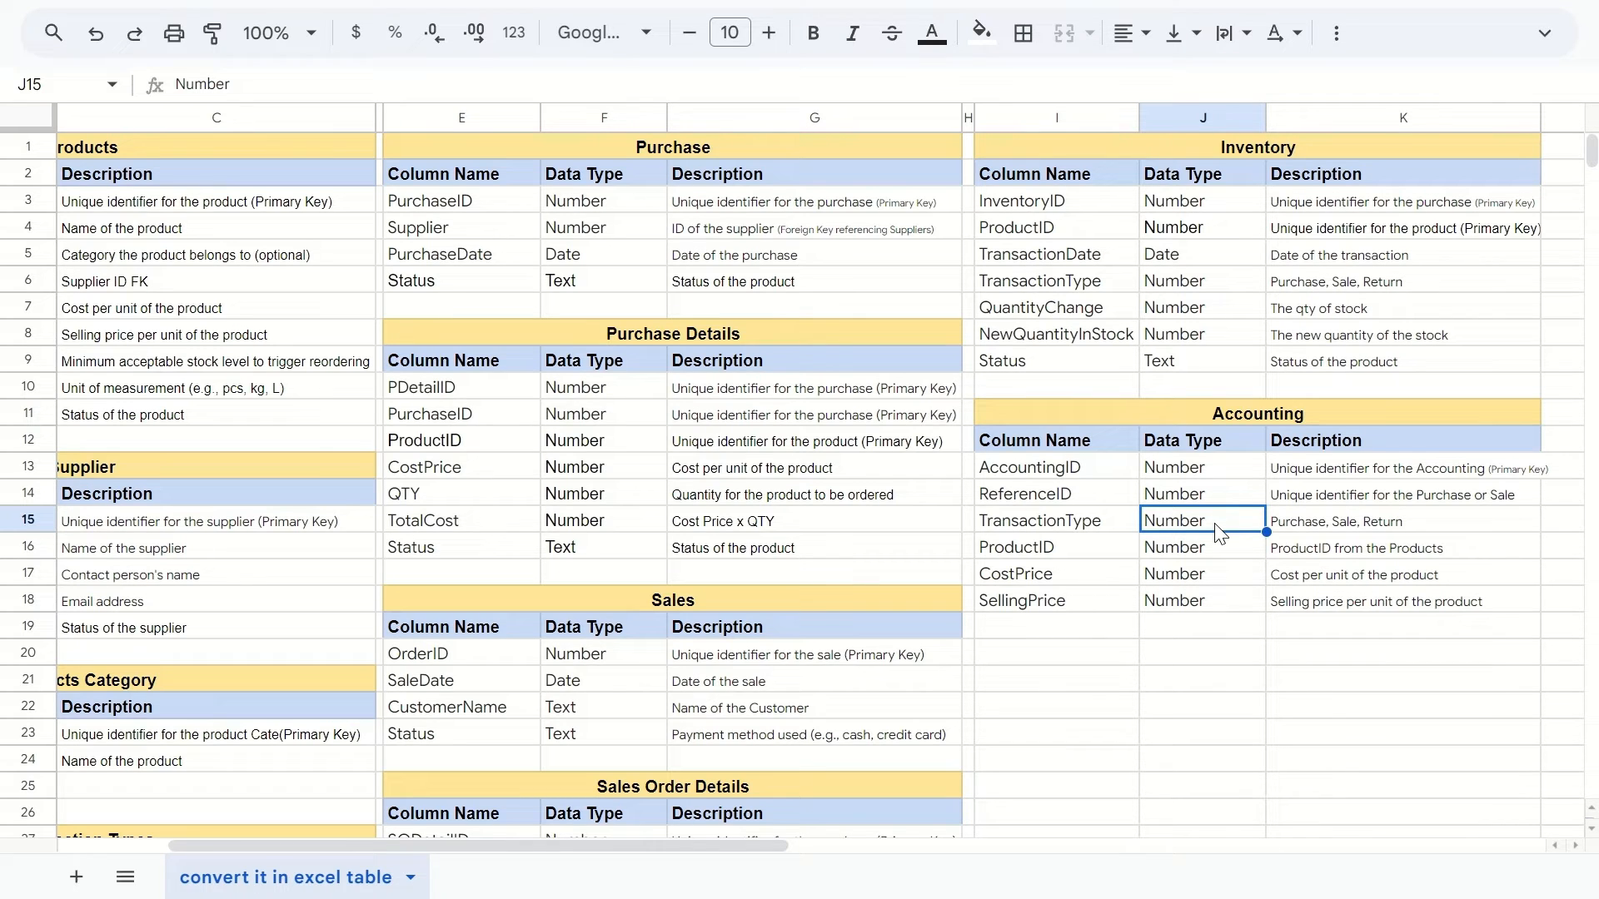
pyautogui.press('Left')
pyautogui.press('Up')
pyautogui.press('Up')
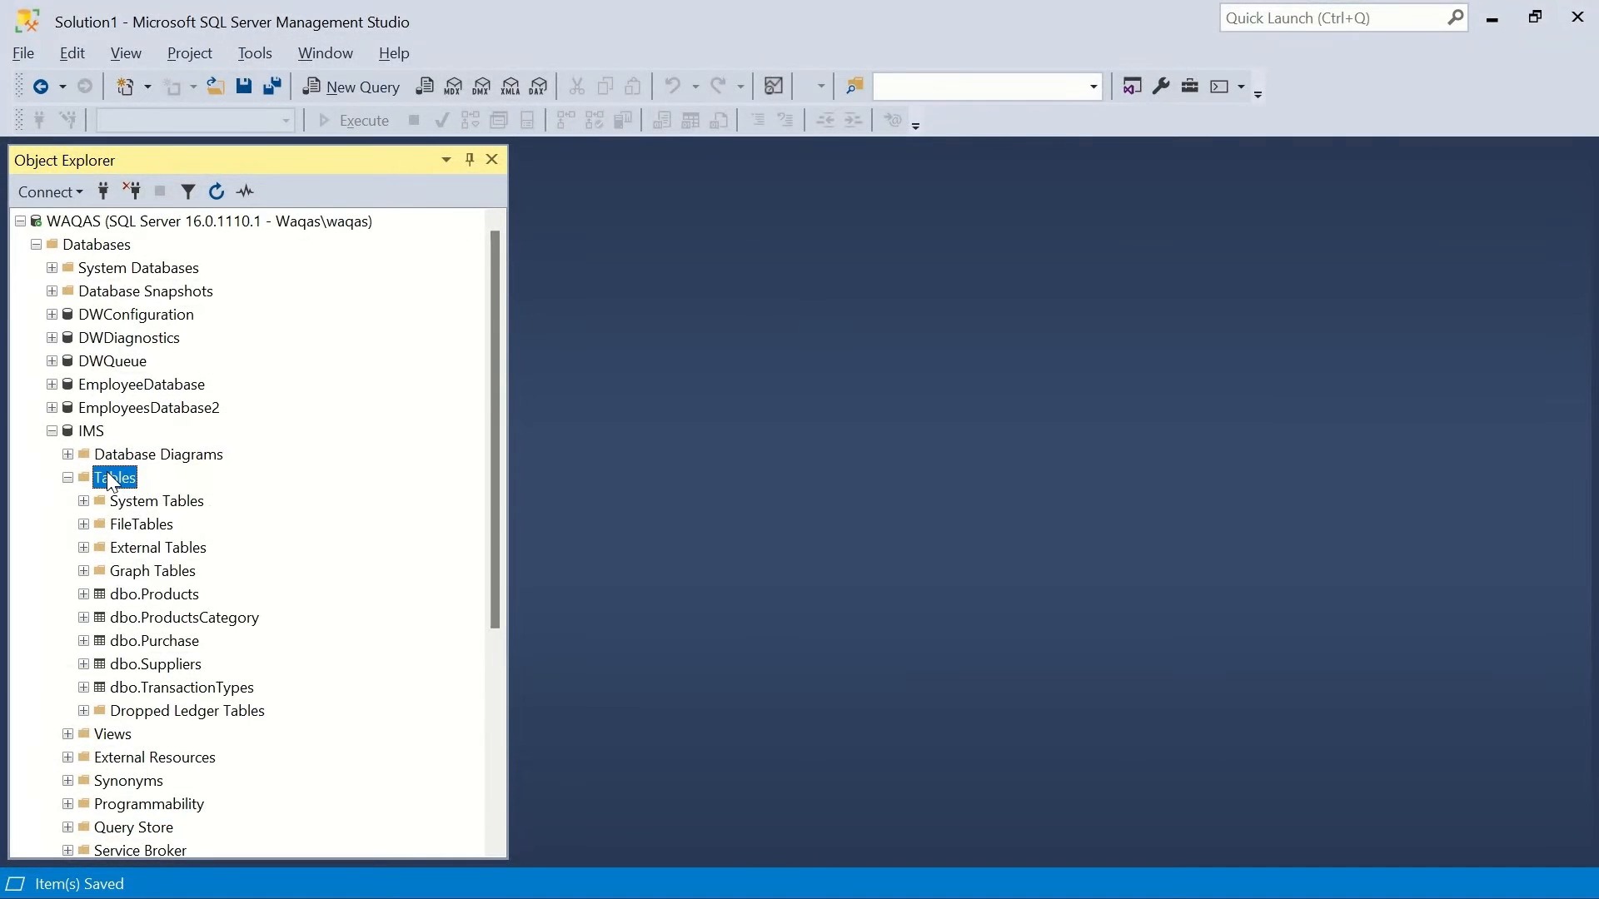
# Switch to SQL Server Management Studio and start a new IMS table with AccountingID as its first column, type int, nulls disallowed.
pyautogui.rightClick(112, 481)
pyautogui.moveTo(163, 485)
pyautogui.click(350, 488)
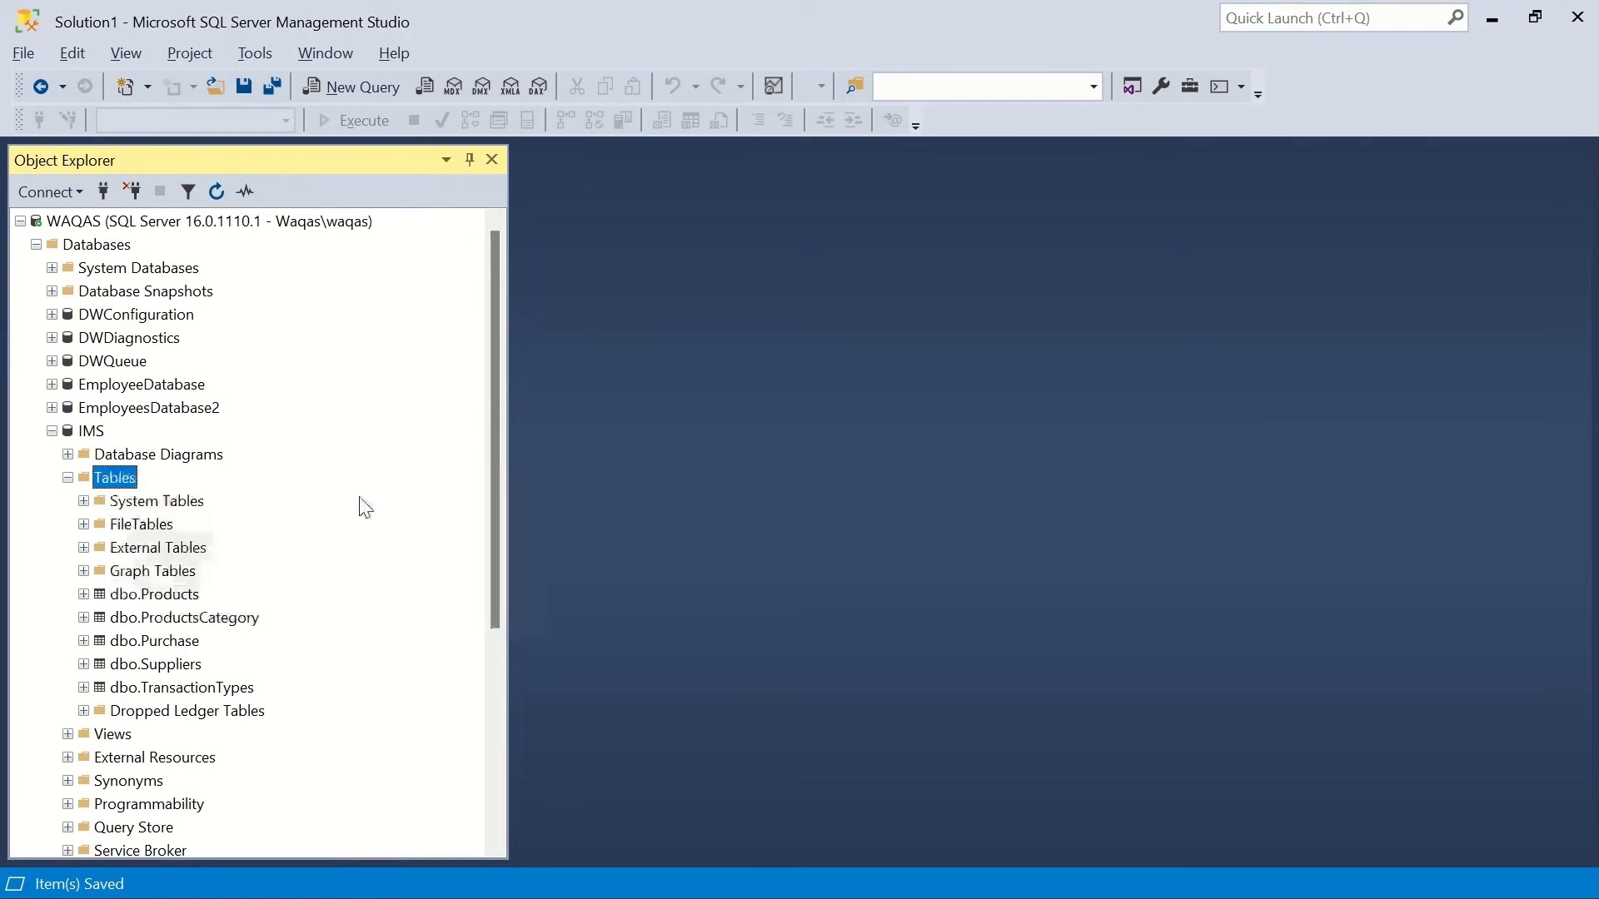
pyautogui.hotkey('ctrl', 'v')
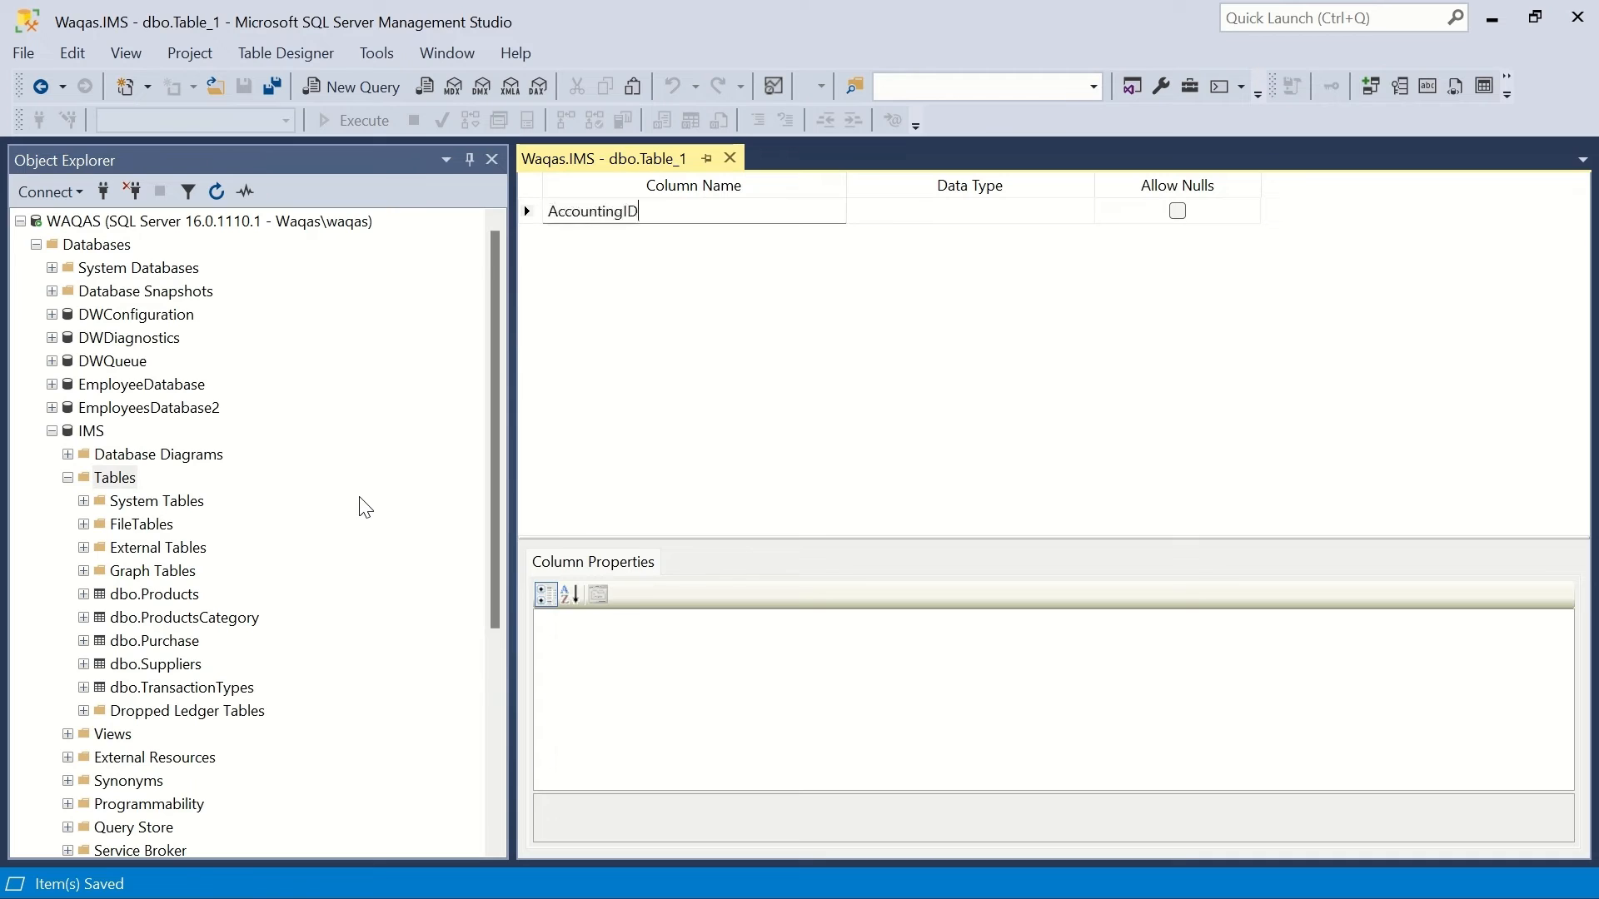
pyautogui.press('Tab')
pyautogui.write('int')
pyautogui.press('Tab')
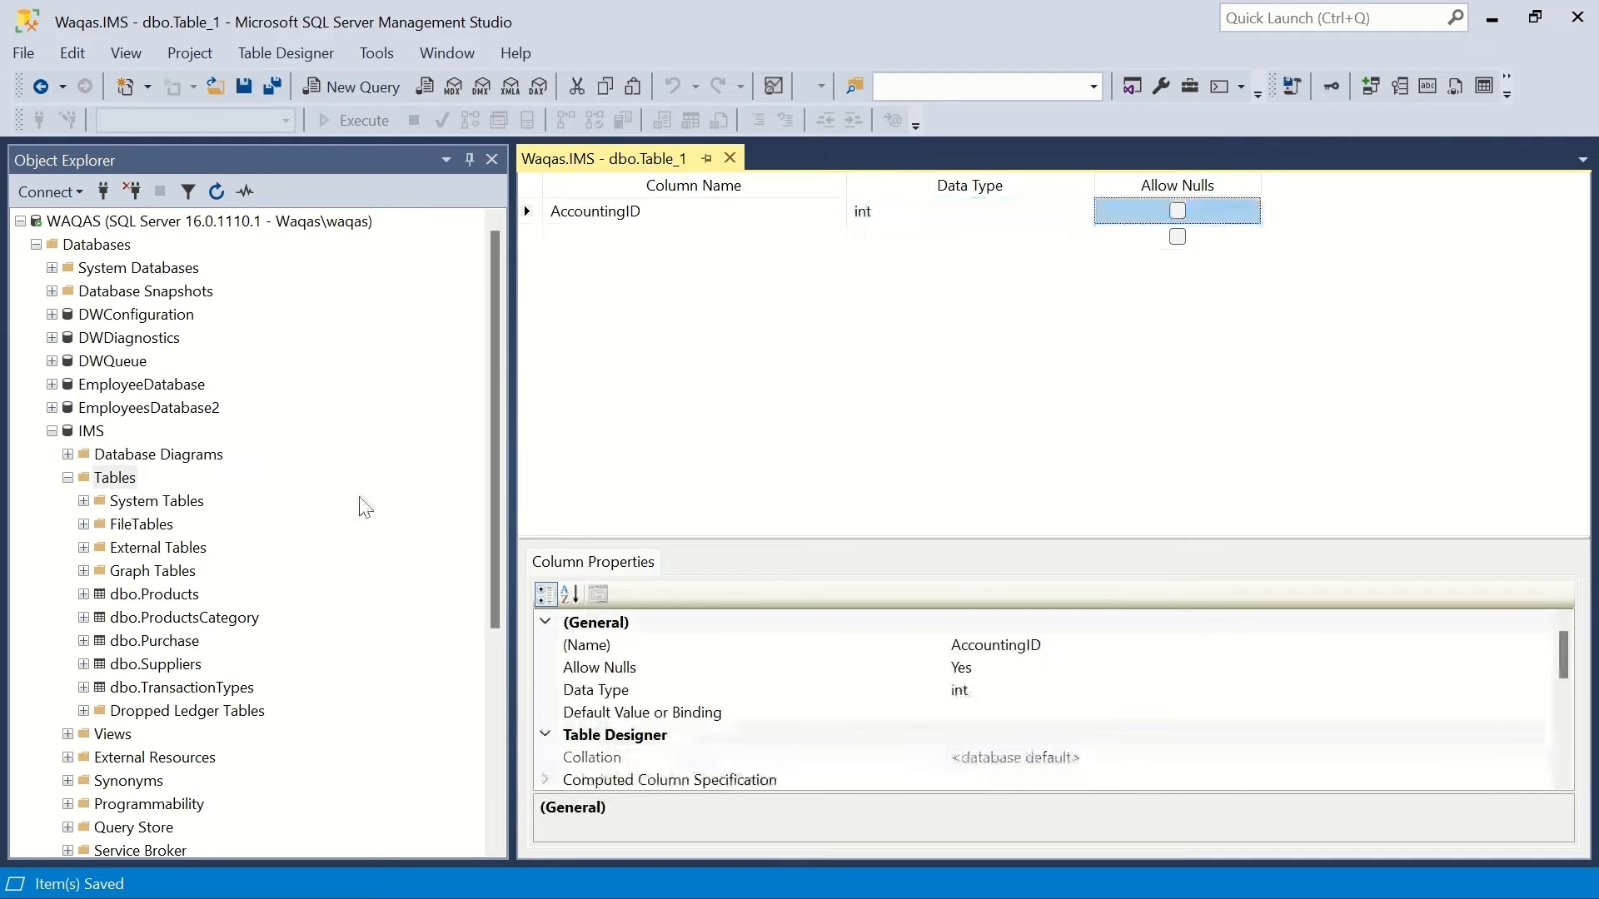
# Make AccountingID an identity column and set it as the table's primary key.
pyautogui.click(656, 217)
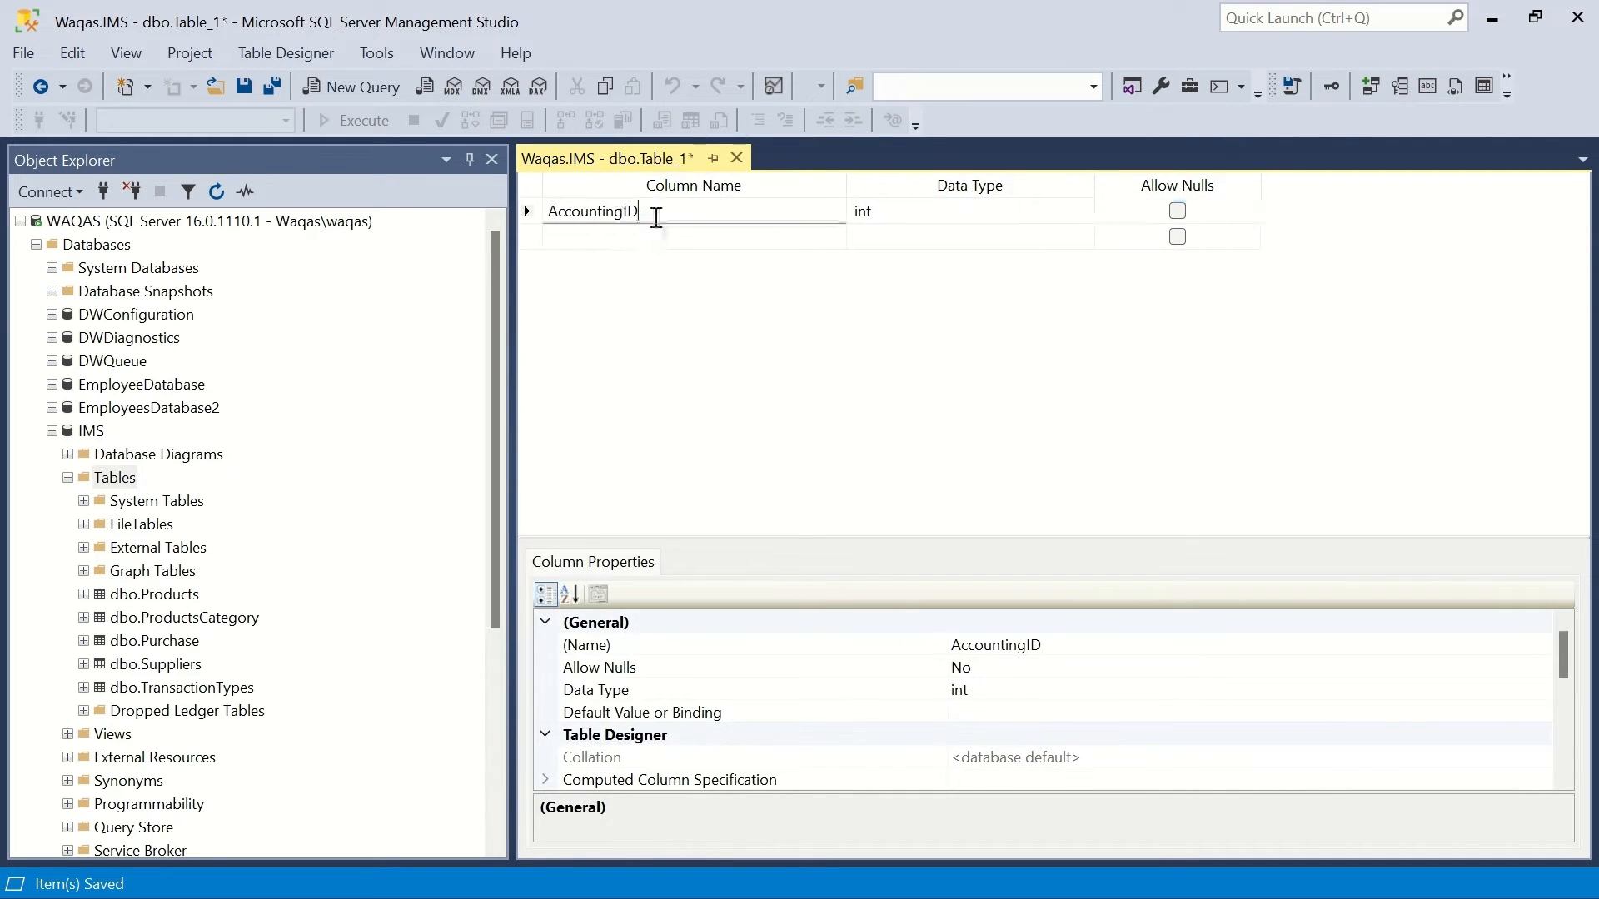
pyautogui.moveTo(1563, 655); pyautogui.dragTo(1563, 715)
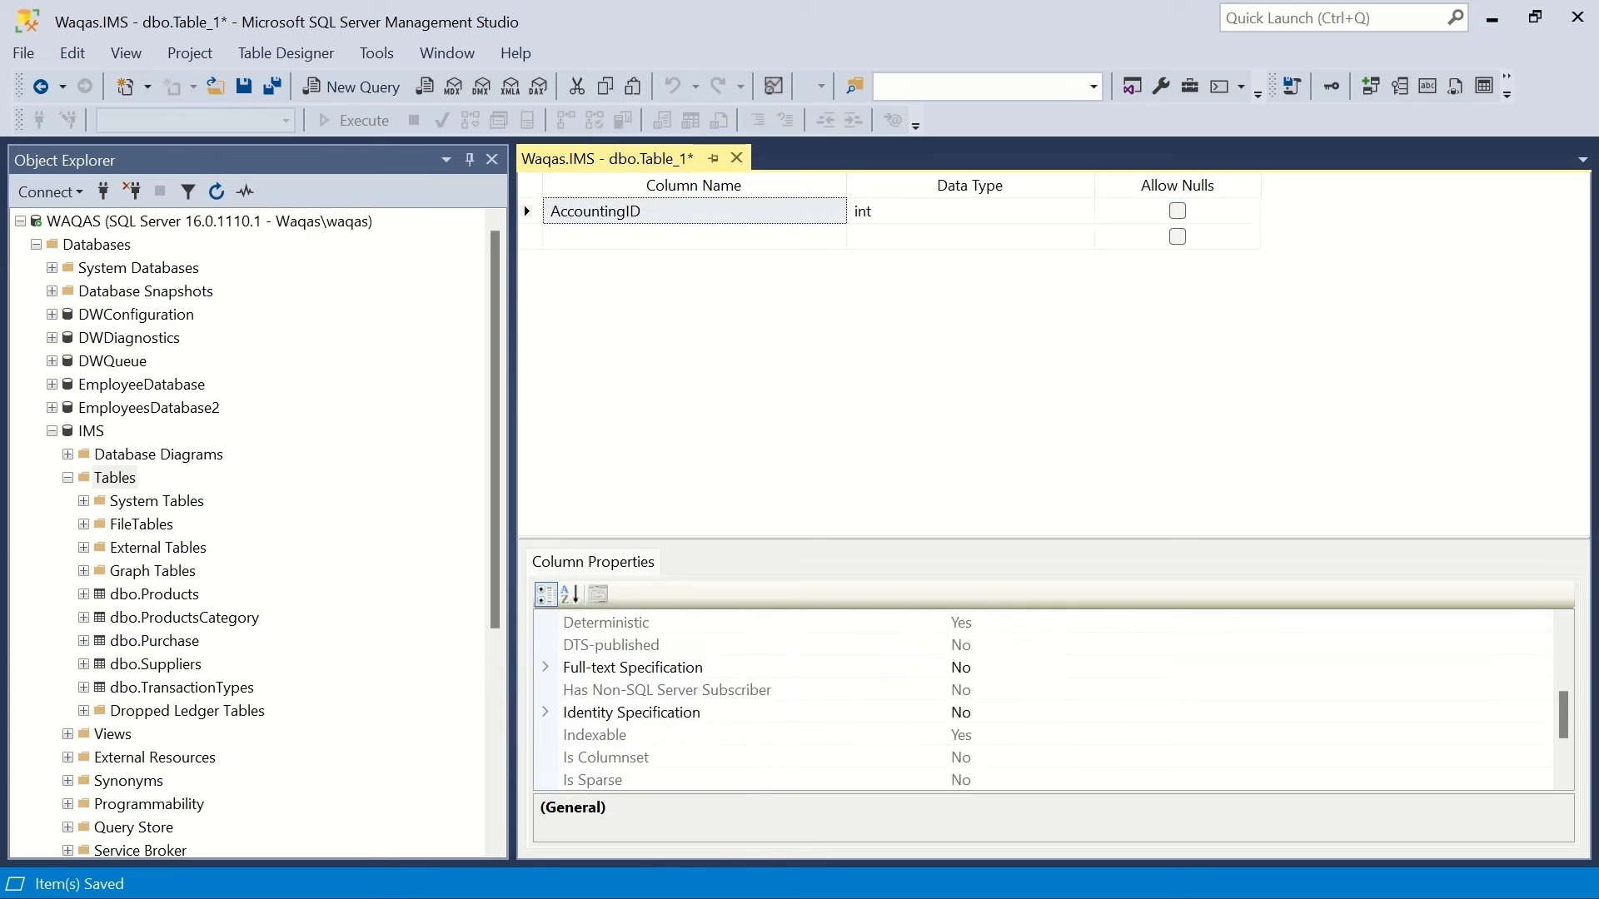
pyautogui.click(546, 714)
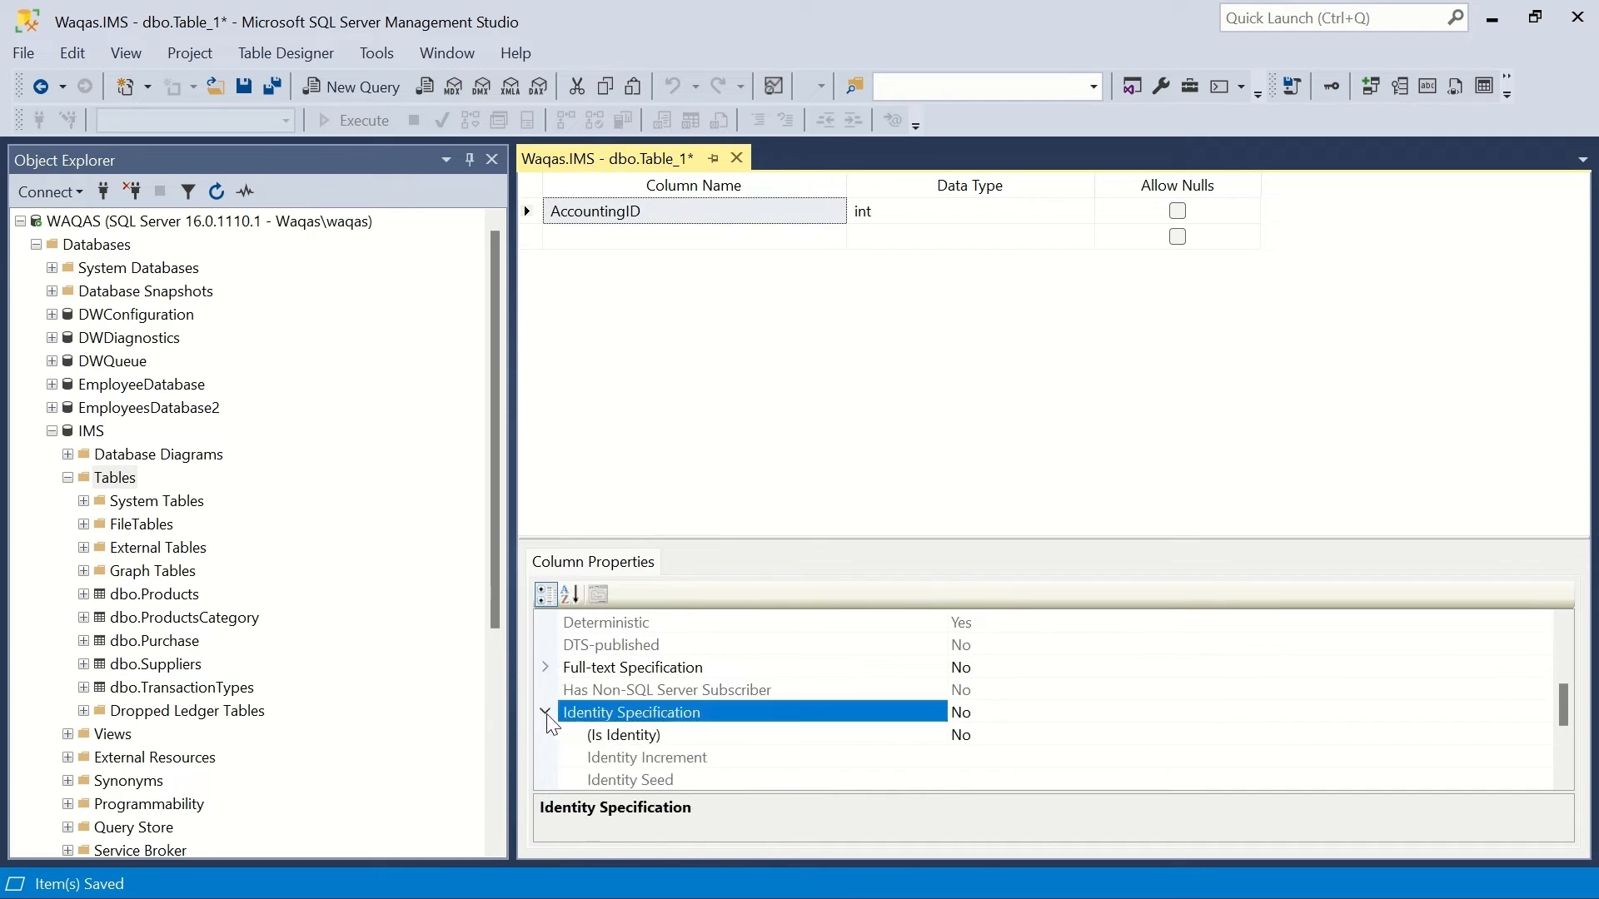
pyautogui.click(985, 735)
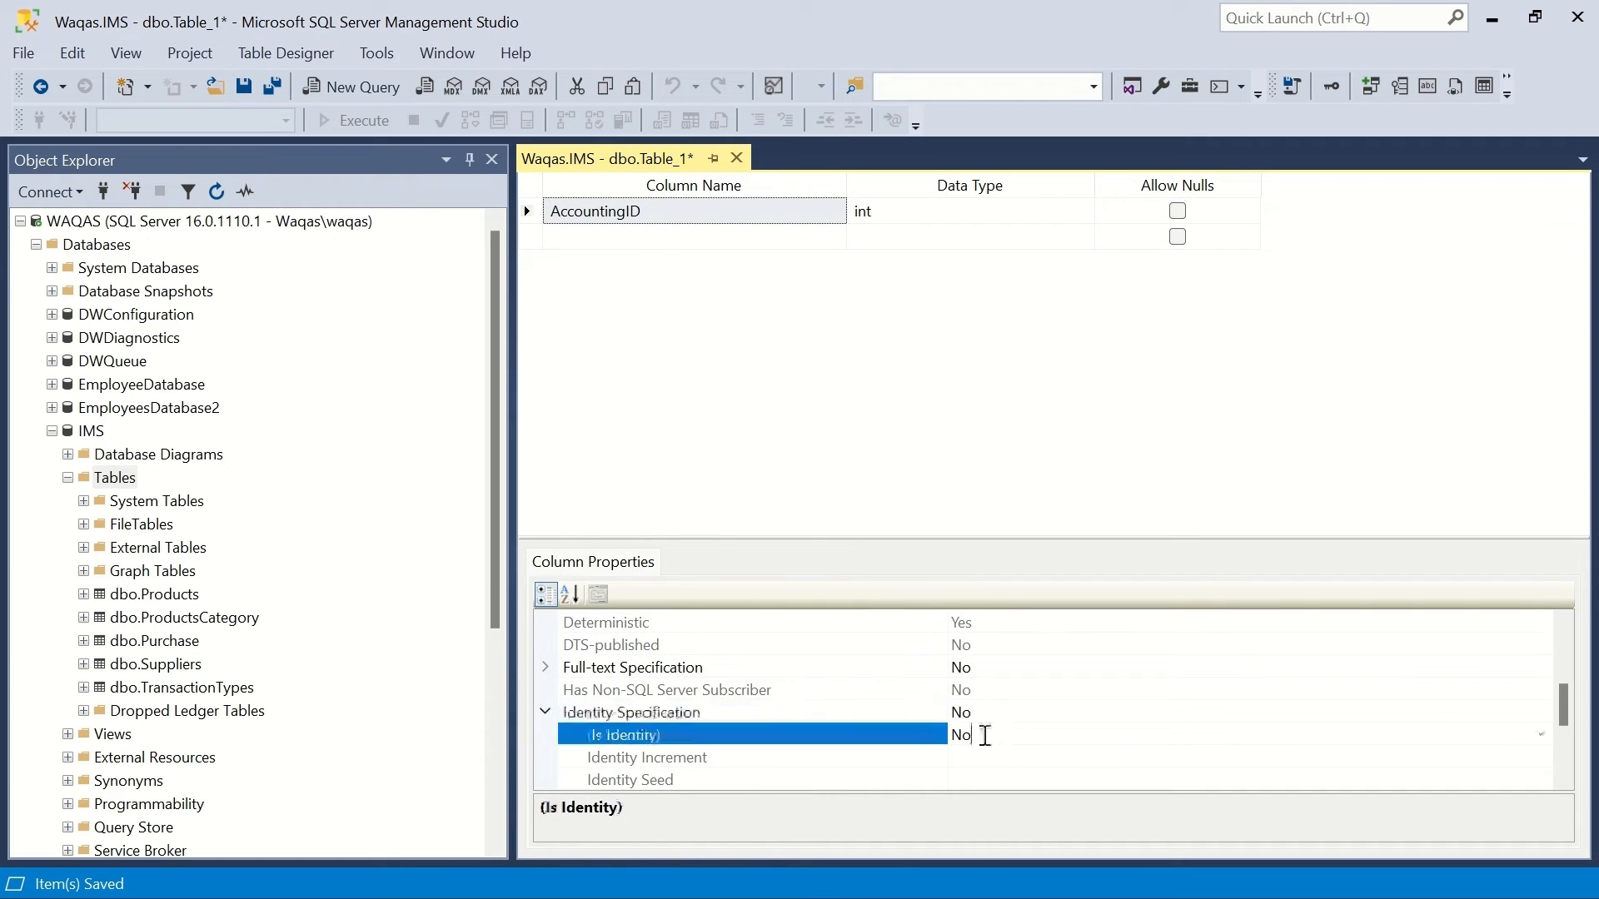
pyautogui.click(985, 735)
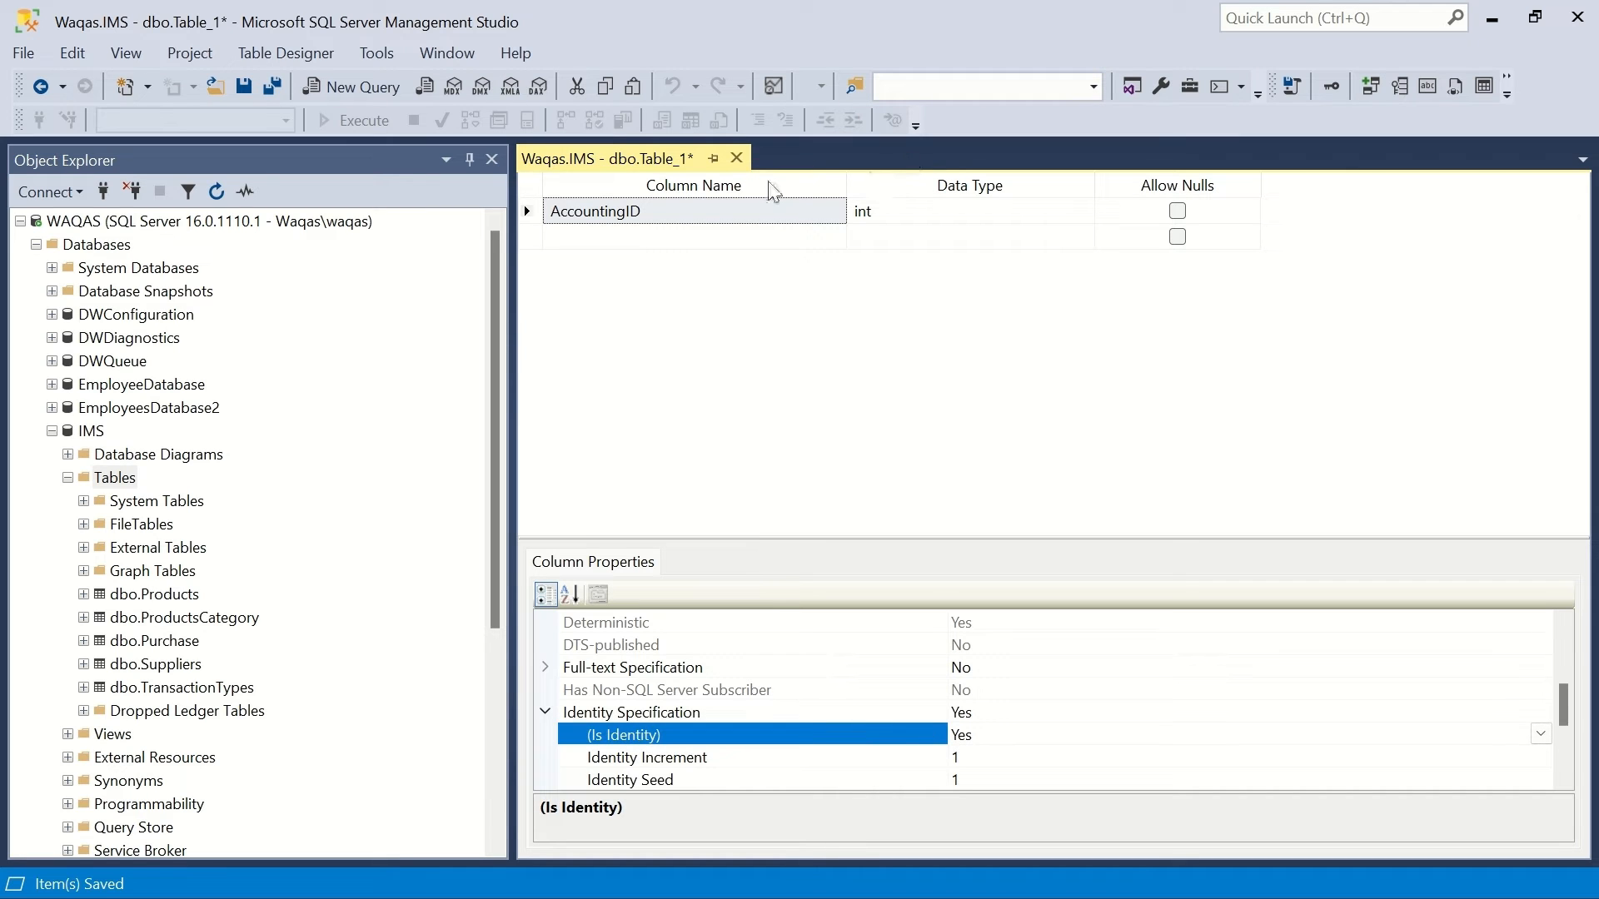
pyautogui.click(687, 218)
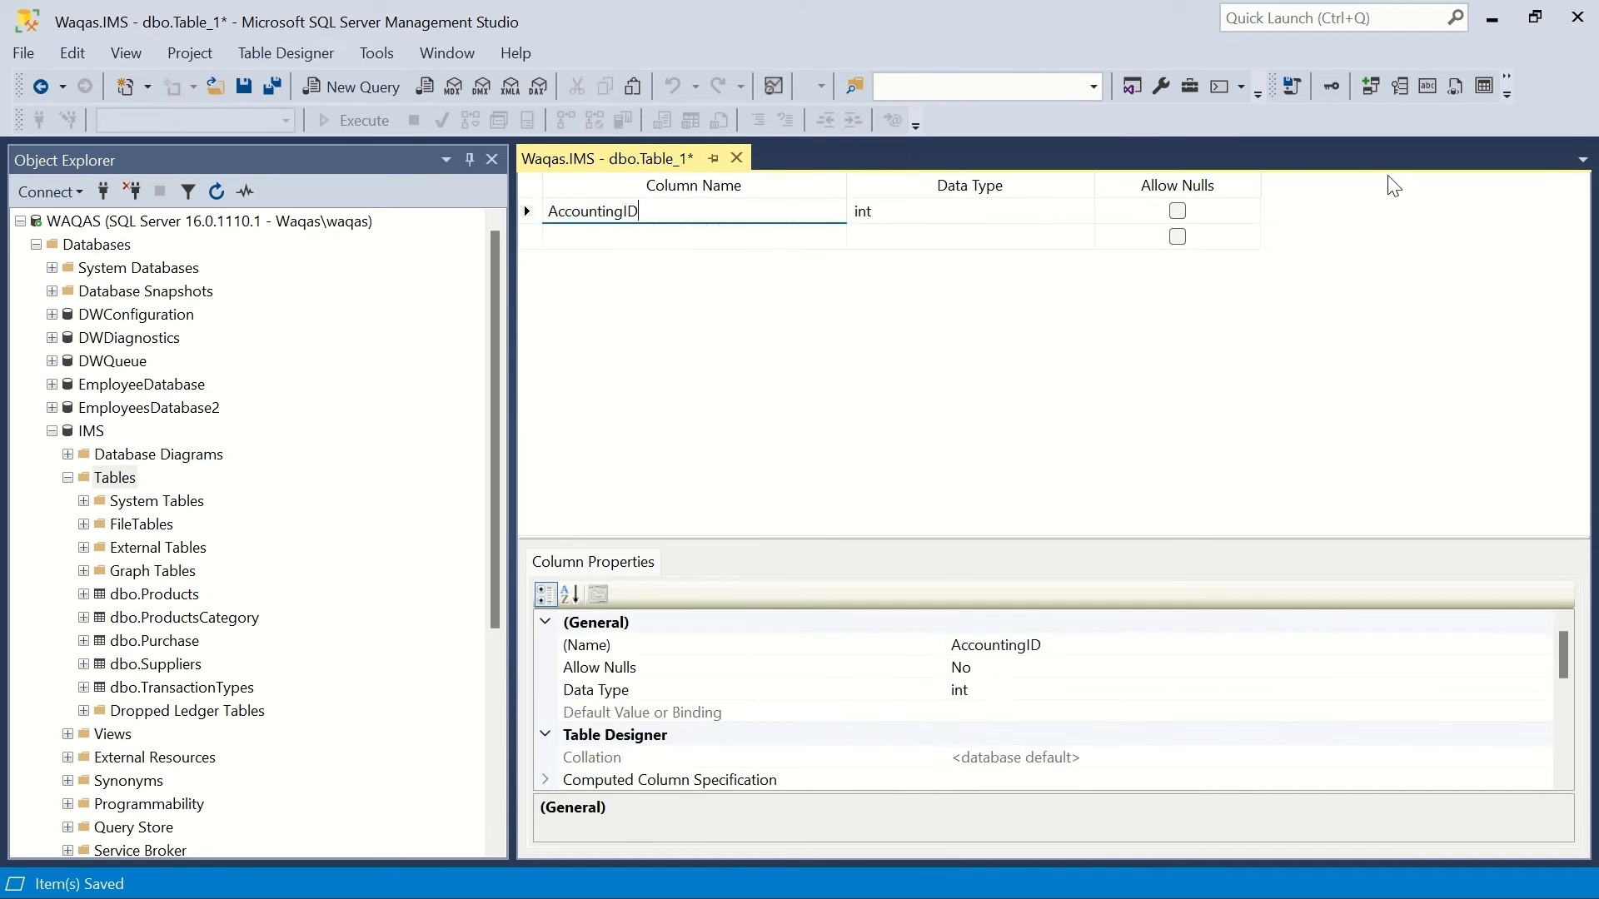
pyautogui.click(1332, 85)
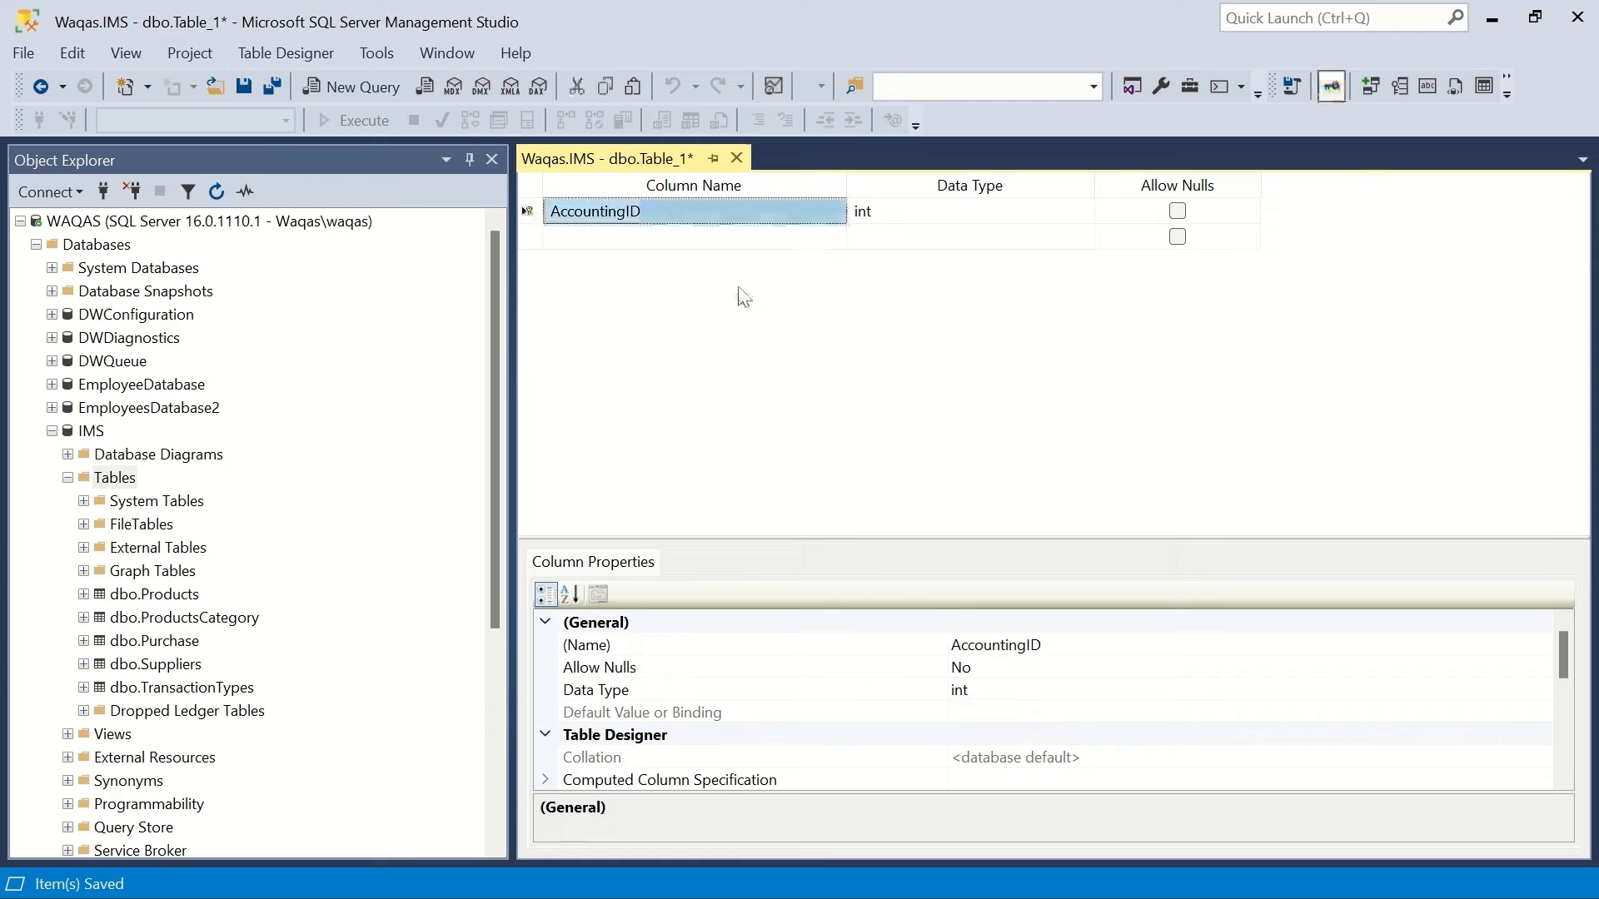
# Switch to Google Sheets, copy ReferenceID from the Accounting definitions, and enter it in SQL Server Management Studio as the second column name.
pyautogui.click(722, 243)
pyautogui.hotkey('alt', 'Tab')
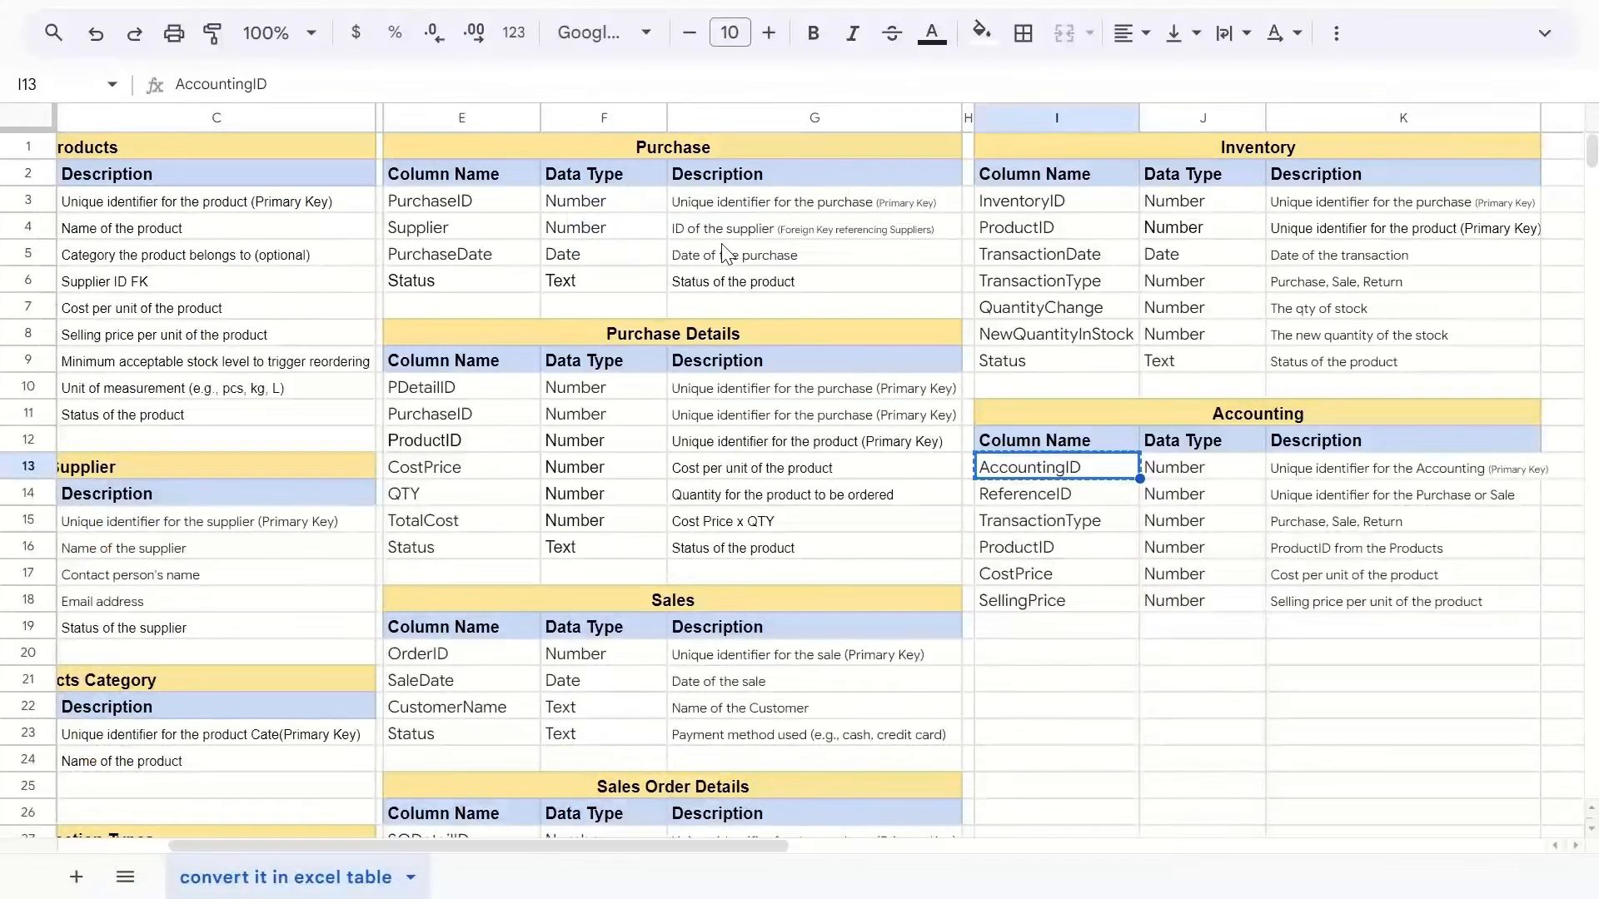
pyautogui.press('Down')
pyautogui.hotkey('ctrl', 'c')
pyautogui.hotkey('alt', 'Tab')
pyautogui.hotkey('ctrl', 'v')
# Set ReferenceID to data type int with nulls disallowed.
pyautogui.press('Tab')
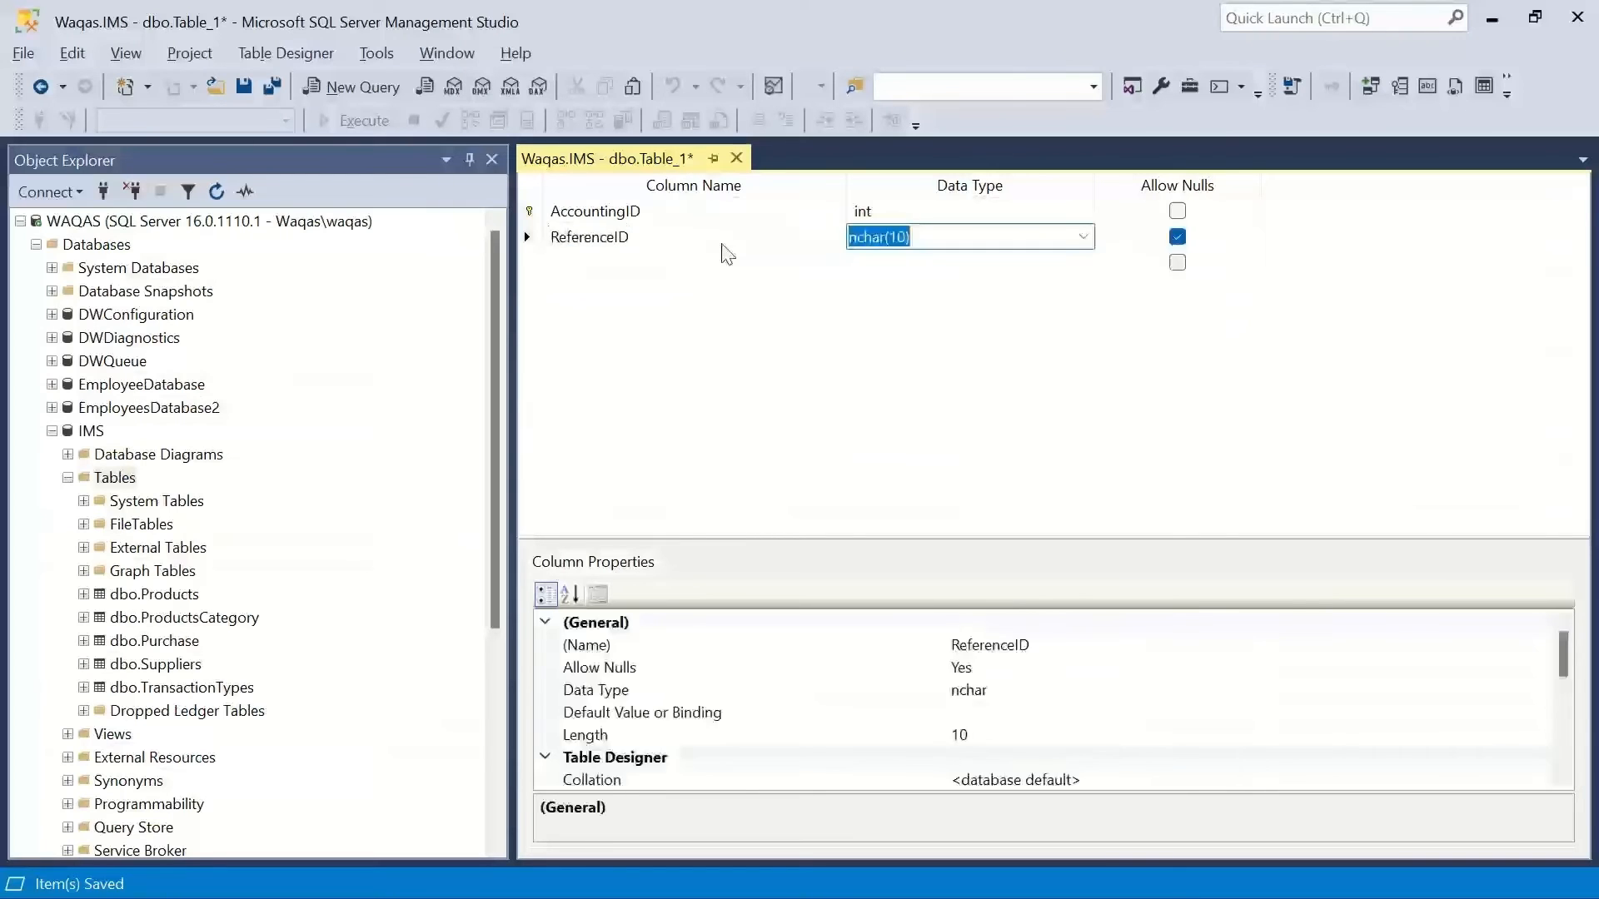
pyautogui.write('int')
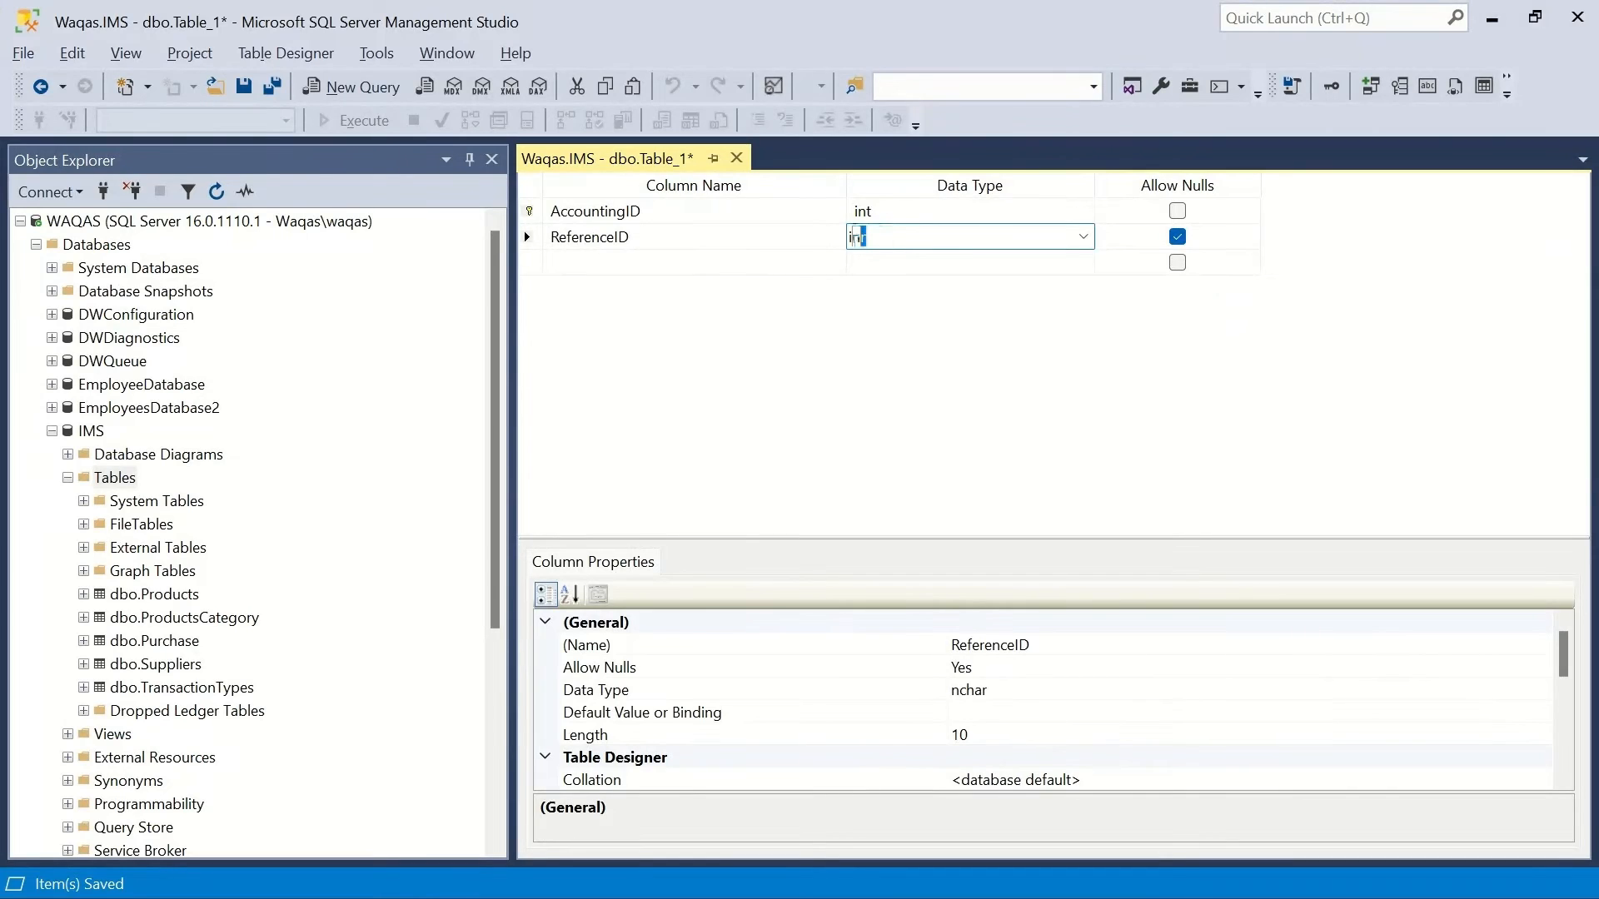
pyautogui.press('Tab')
pyautogui.press('space')
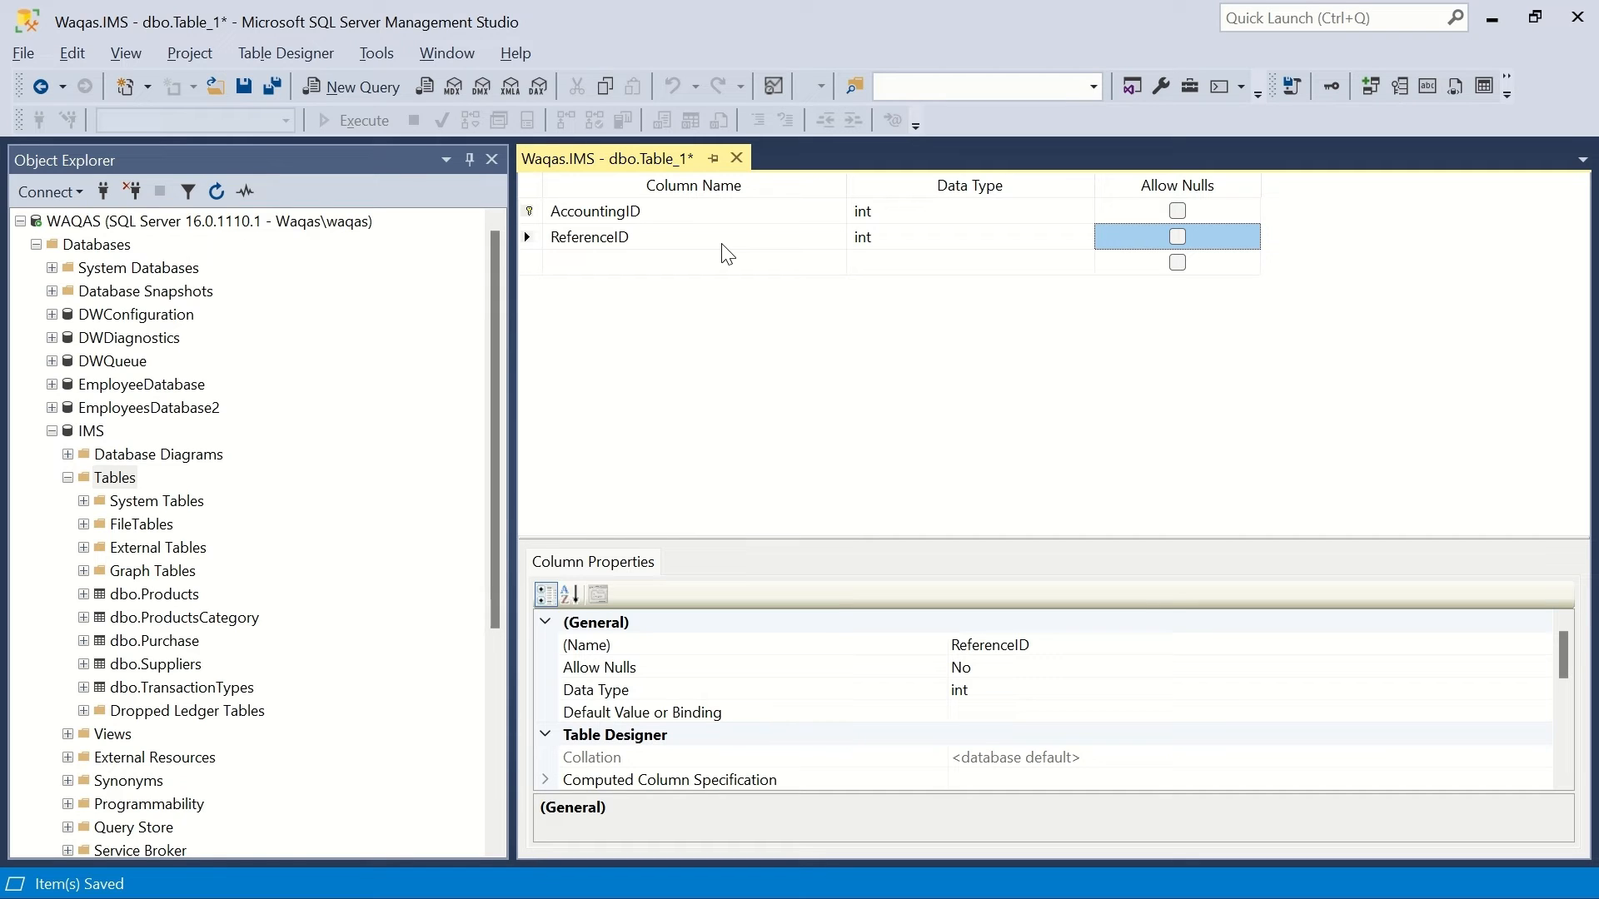
# Switch to Google Sheets, copy TransactionType from the Accounting definitions, and enter it in SQL Server Management Studio as the third column name.
pyautogui.click(617, 263)
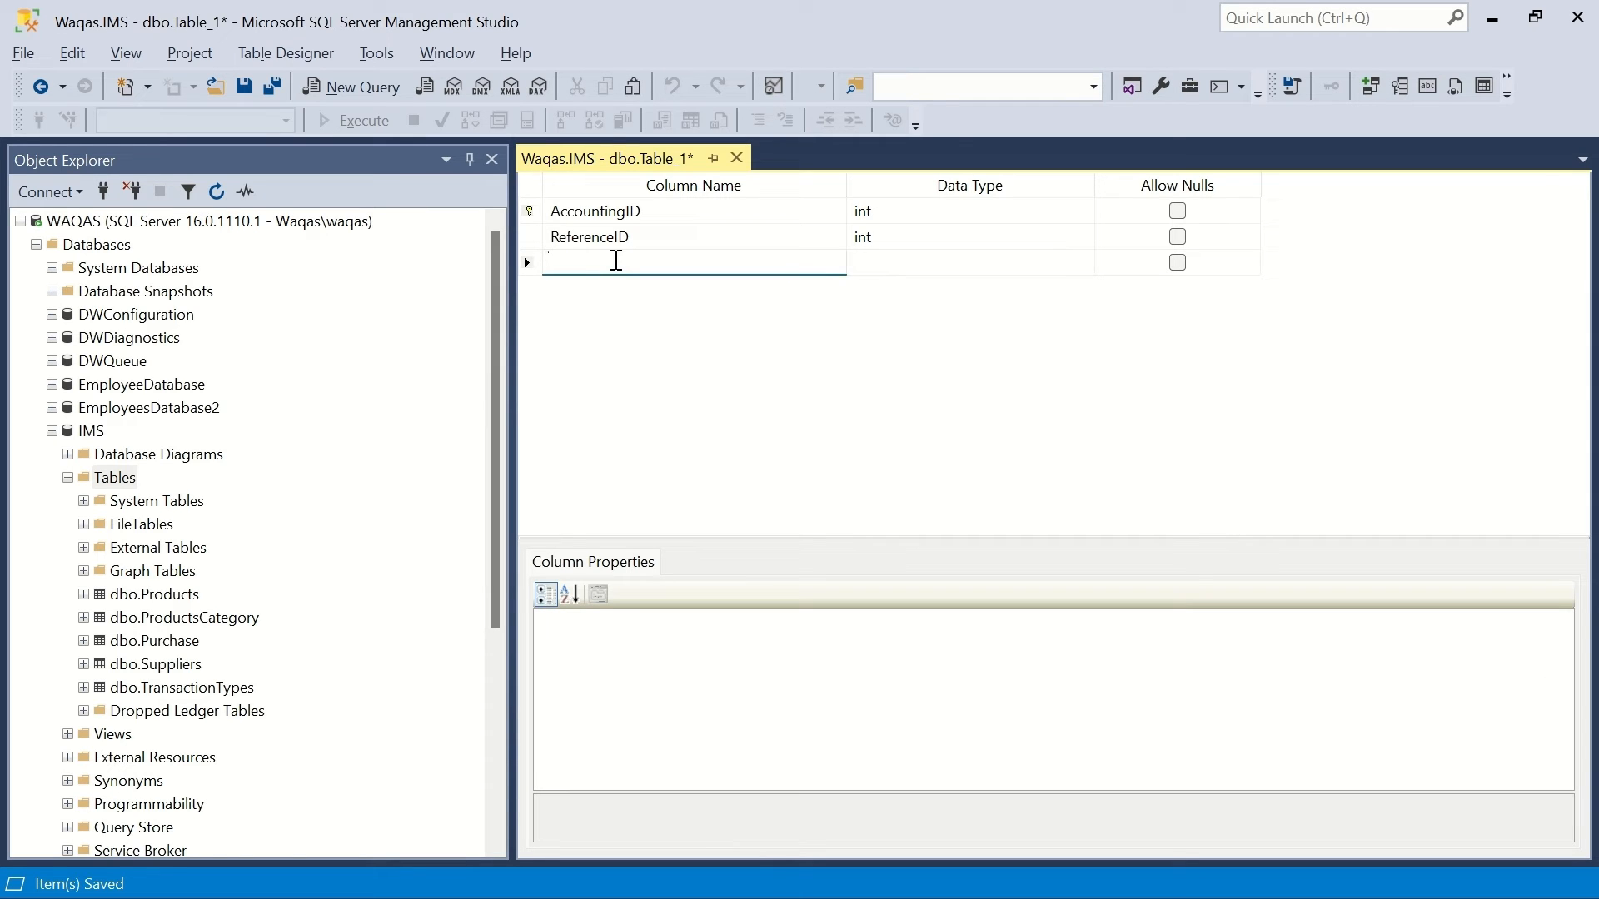
pyautogui.hotkey('alt', 'Tab')
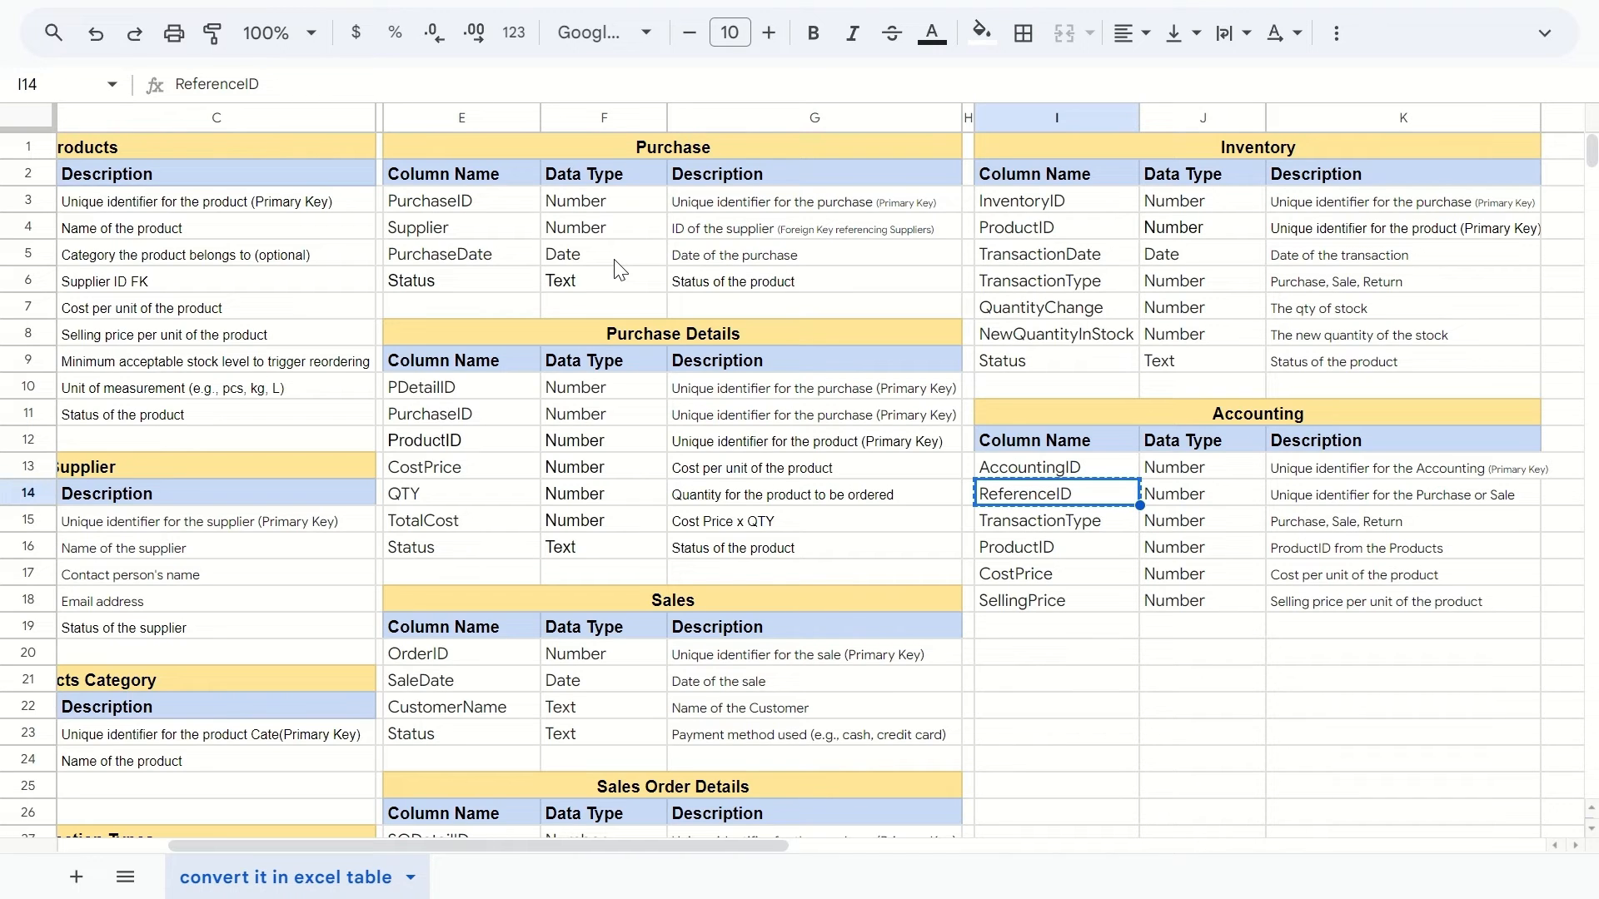
pyautogui.press('Down')
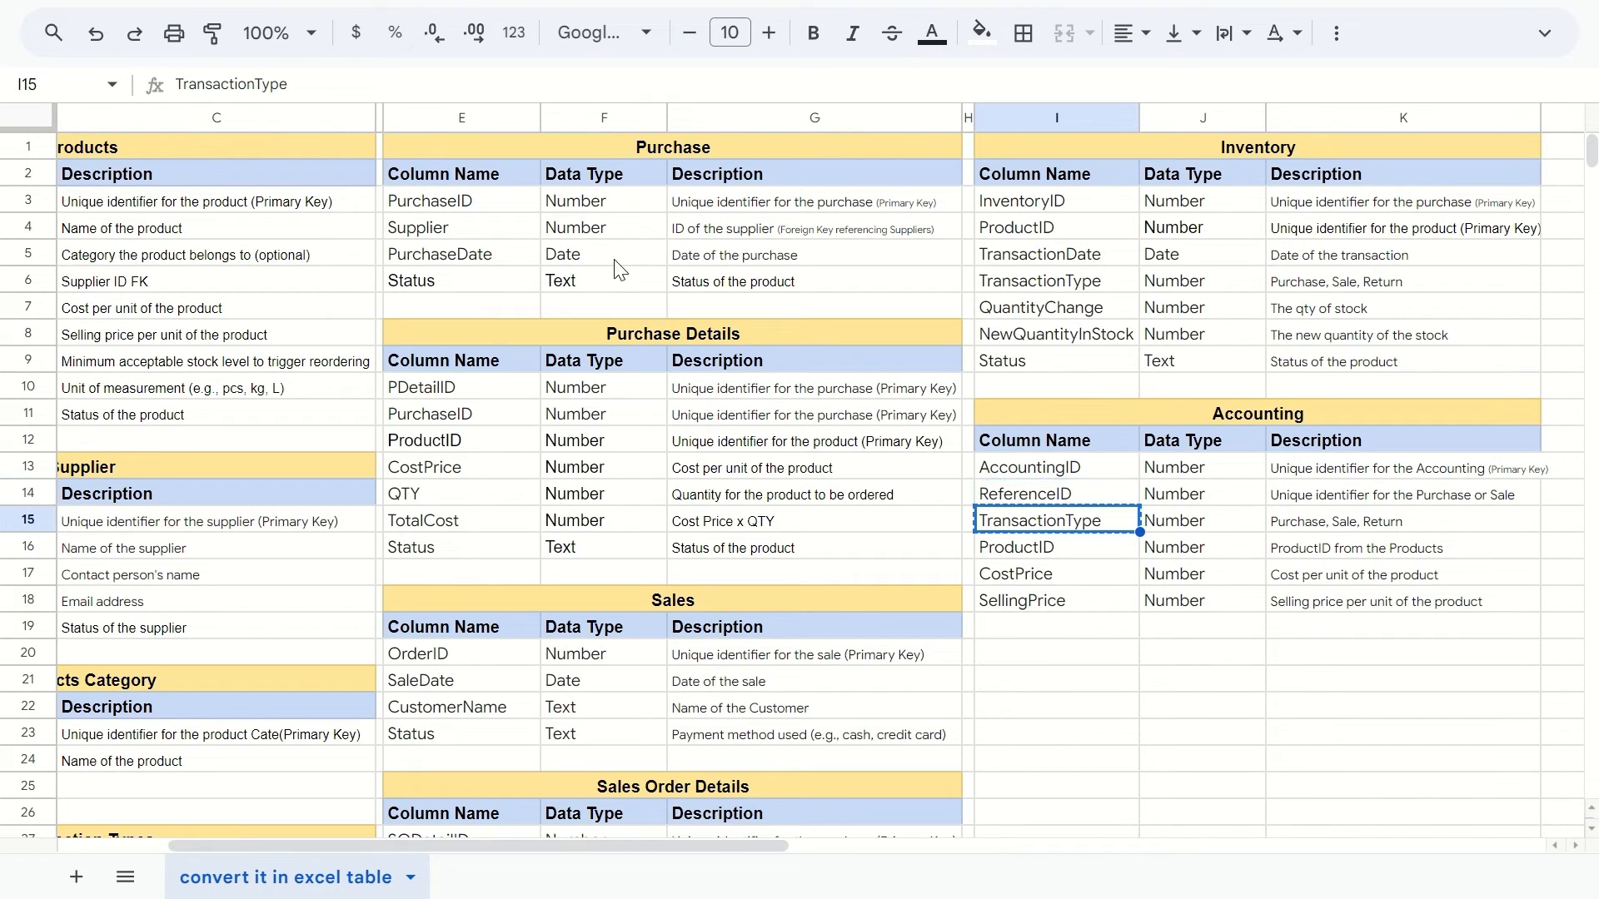
pyautogui.hotkey('alt', 'Tab')
pyautogui.hotkey('ctrl', 'v')
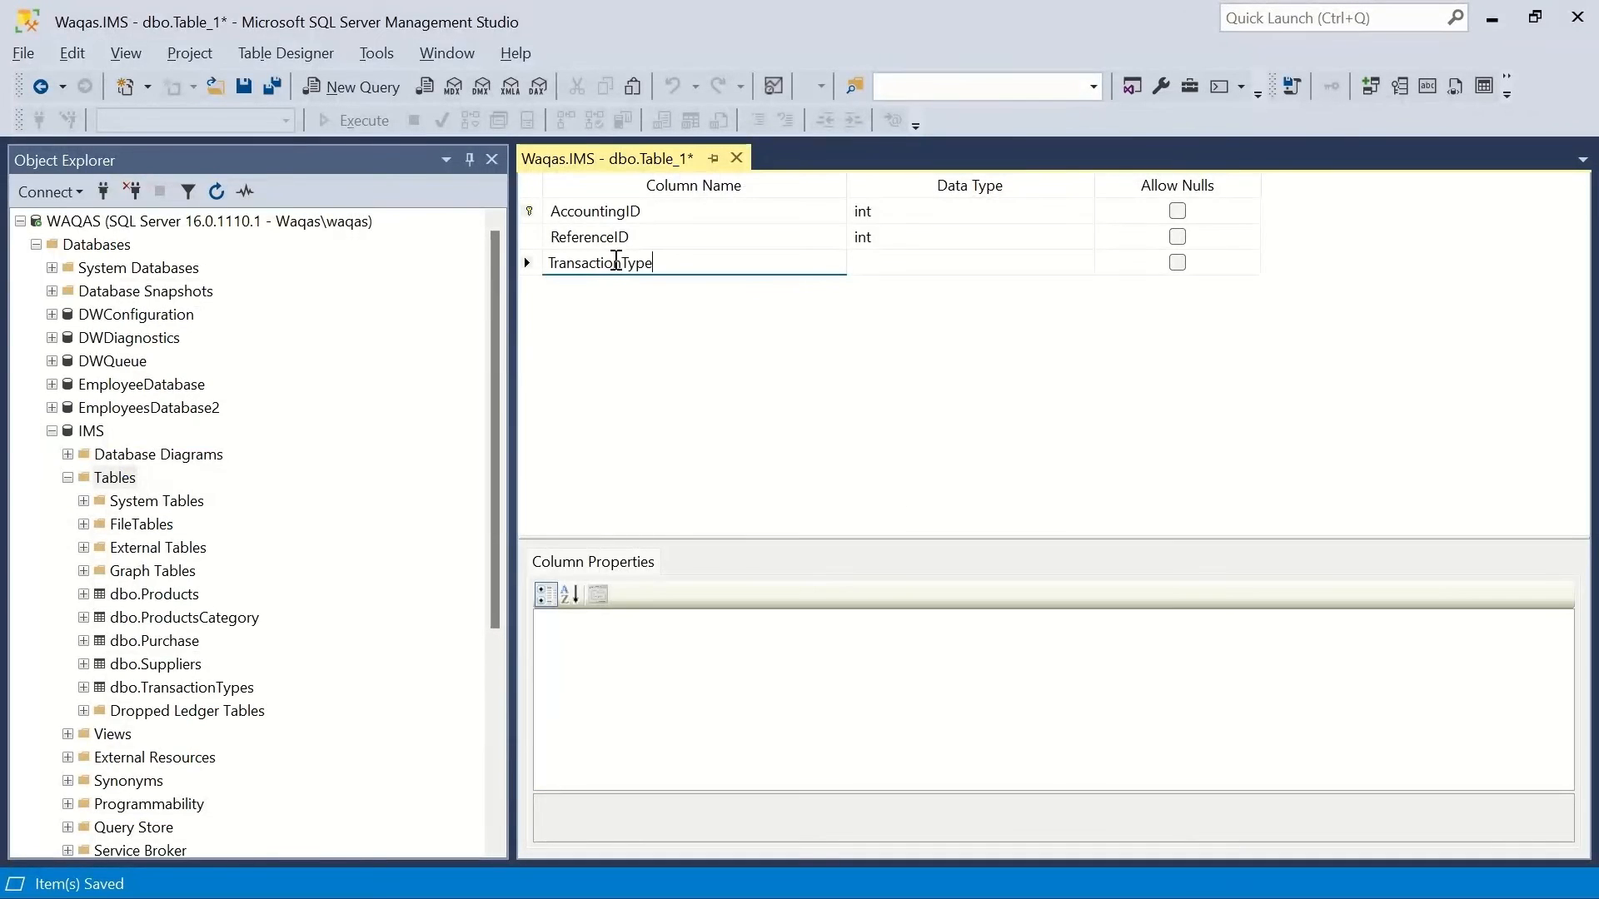
# Set TransactionType to data type int with nulls disallowed.
pyautogui.press('Tab')
pyautogui.write('int')
pyautogui.press('Tab')
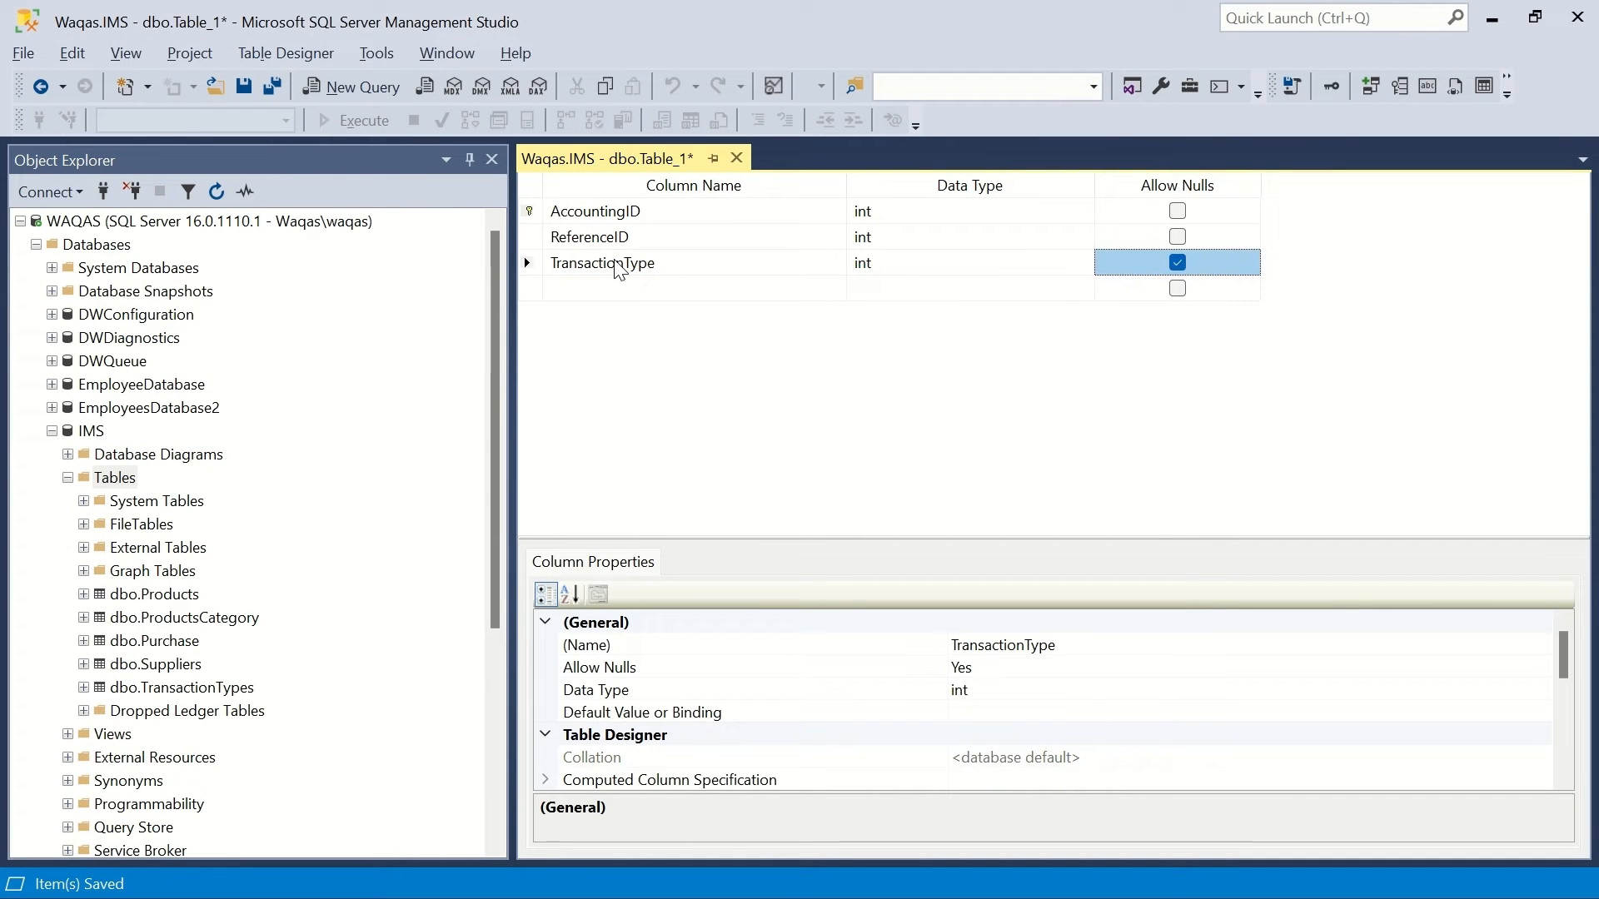
pyautogui.press('space')
pyautogui.press('Up')
pyautogui.press('Down')
# Switch to Google Sheets, copy ProductID from the Accounting definitions, and enter it in SQL Server Management Studio as the fourth column name.
pyautogui.press('Down')
pyautogui.hotkey('shift', 'Tab')
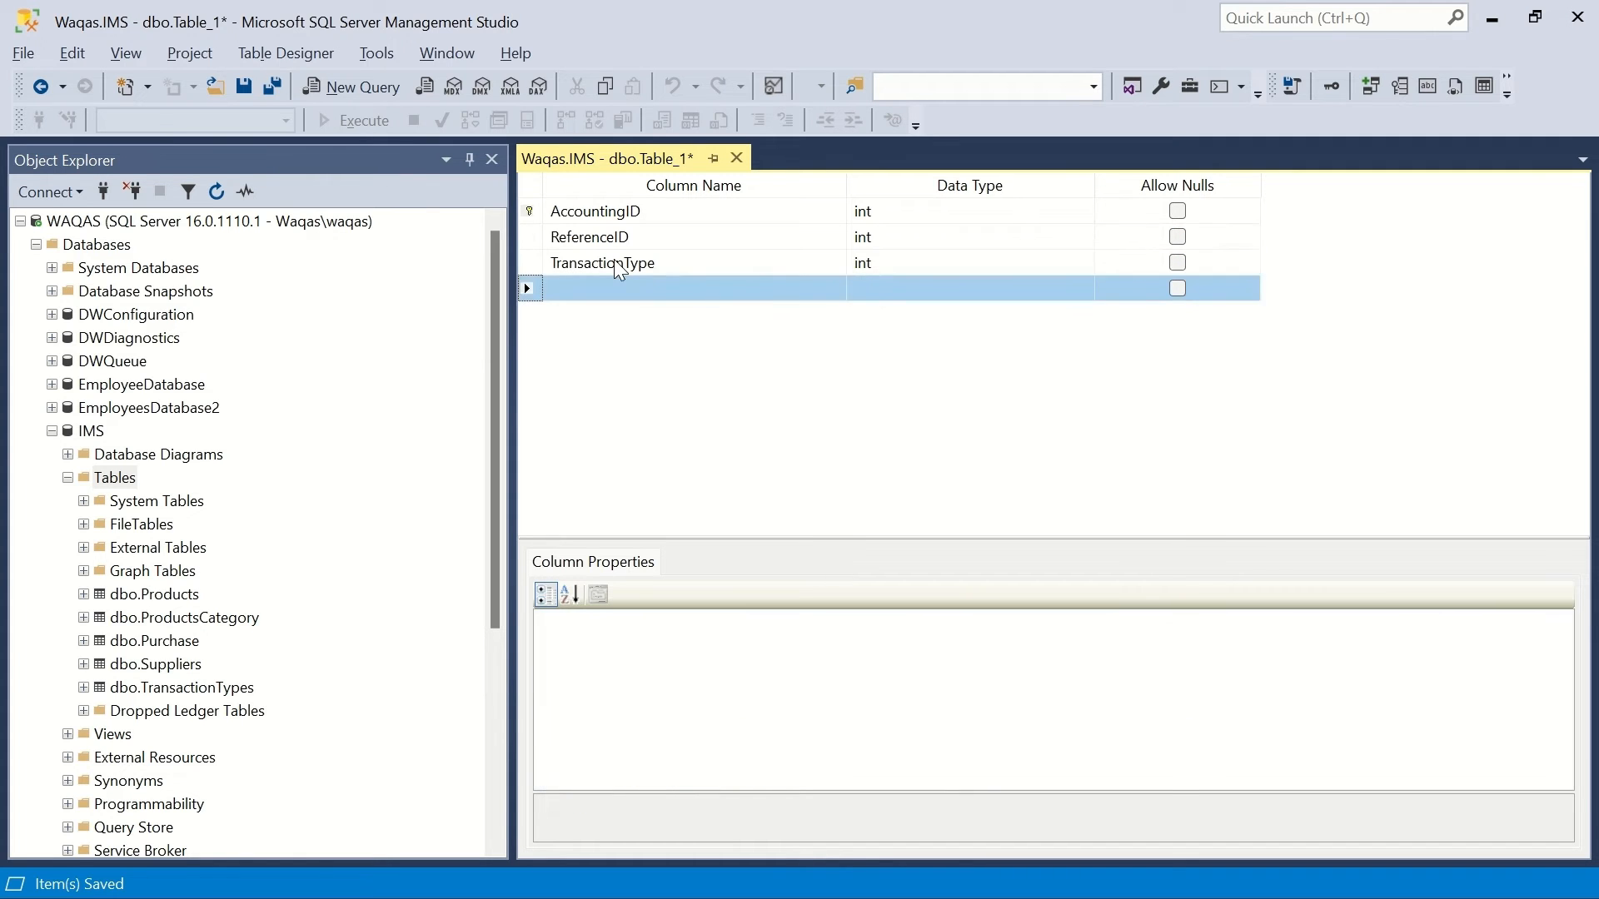
pyautogui.hotkey('alt', 'Tab')
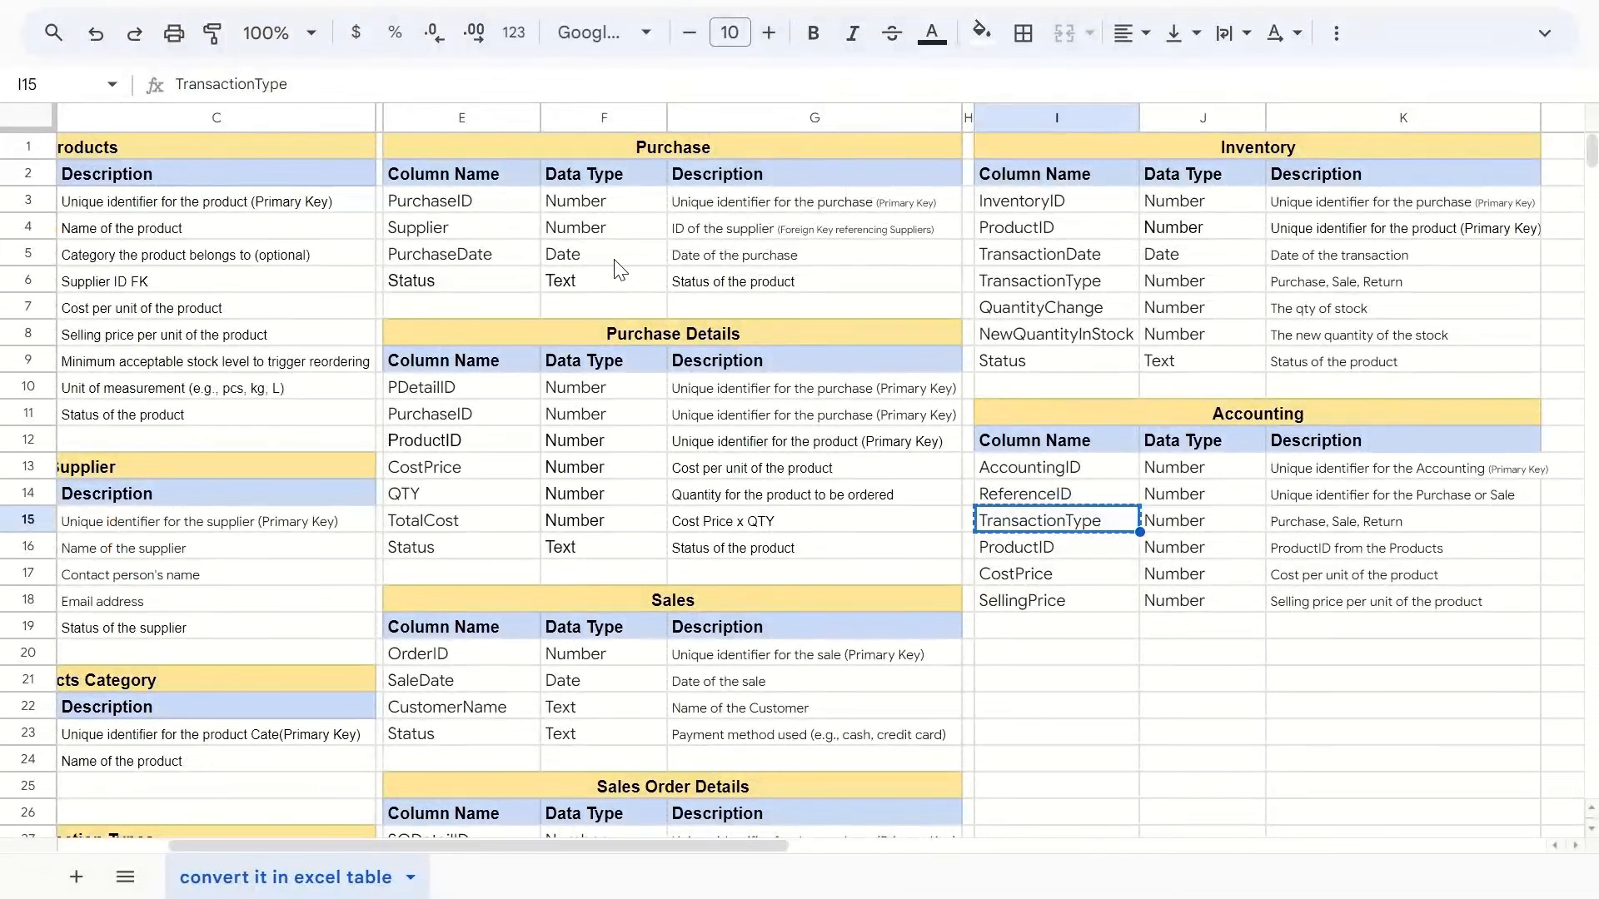
pyautogui.press('Down')
pyautogui.hotkey('ctrl', 'c')
pyautogui.hotkey('alt', 'Tab')
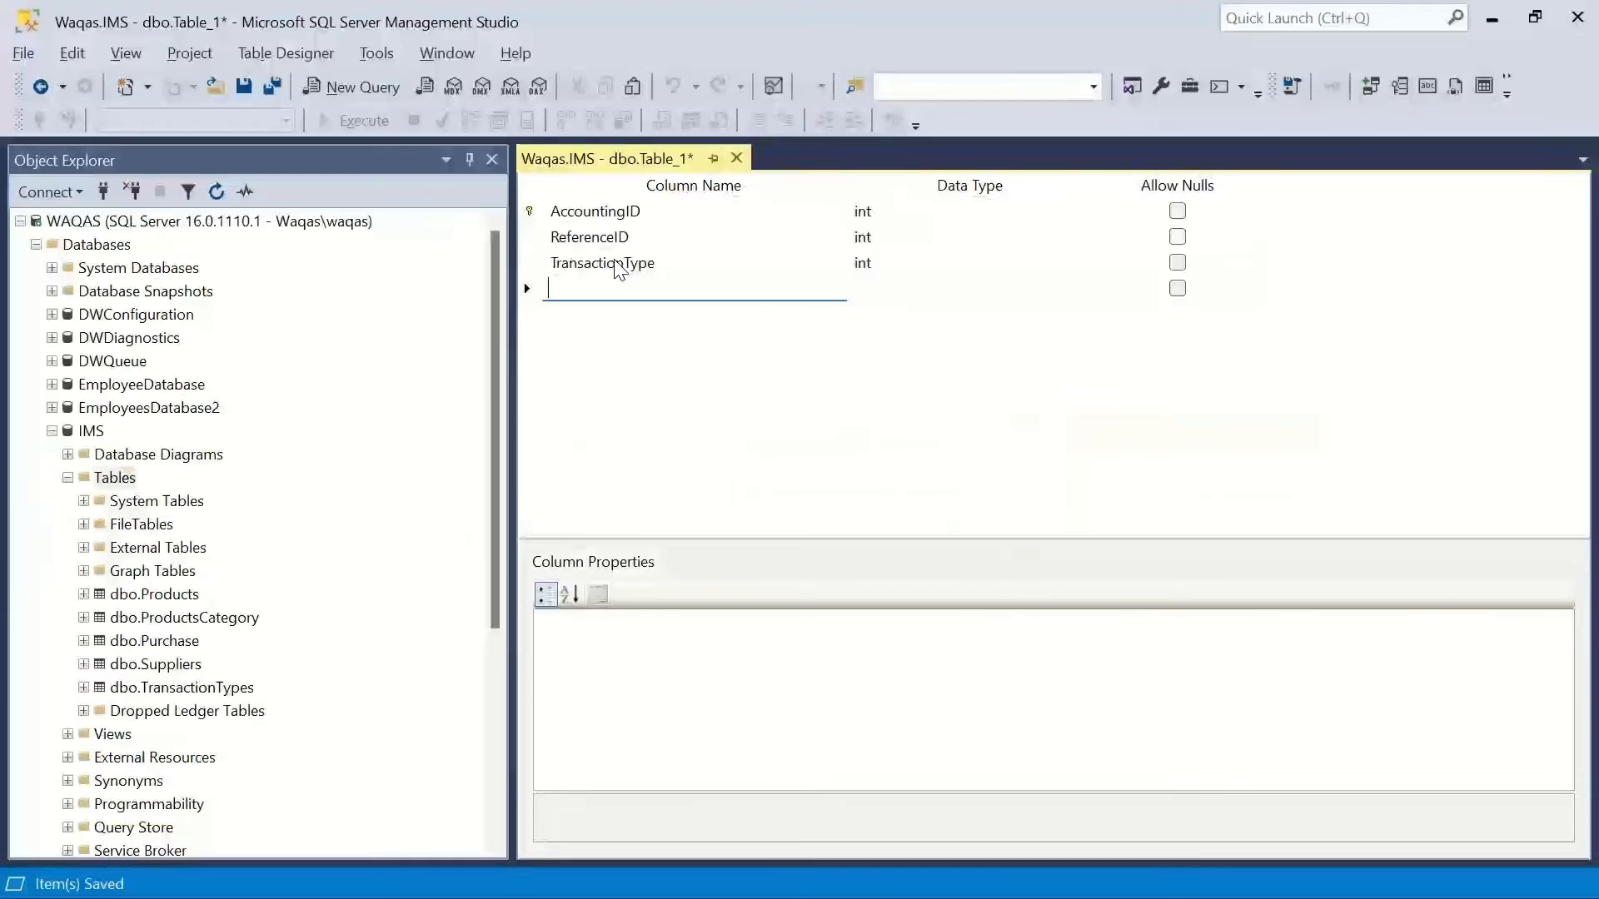
pyautogui.hotkey('ctrl', 'v')
# Set ProductID to data type int with nulls disallowed.
pyautogui.press('Tab')
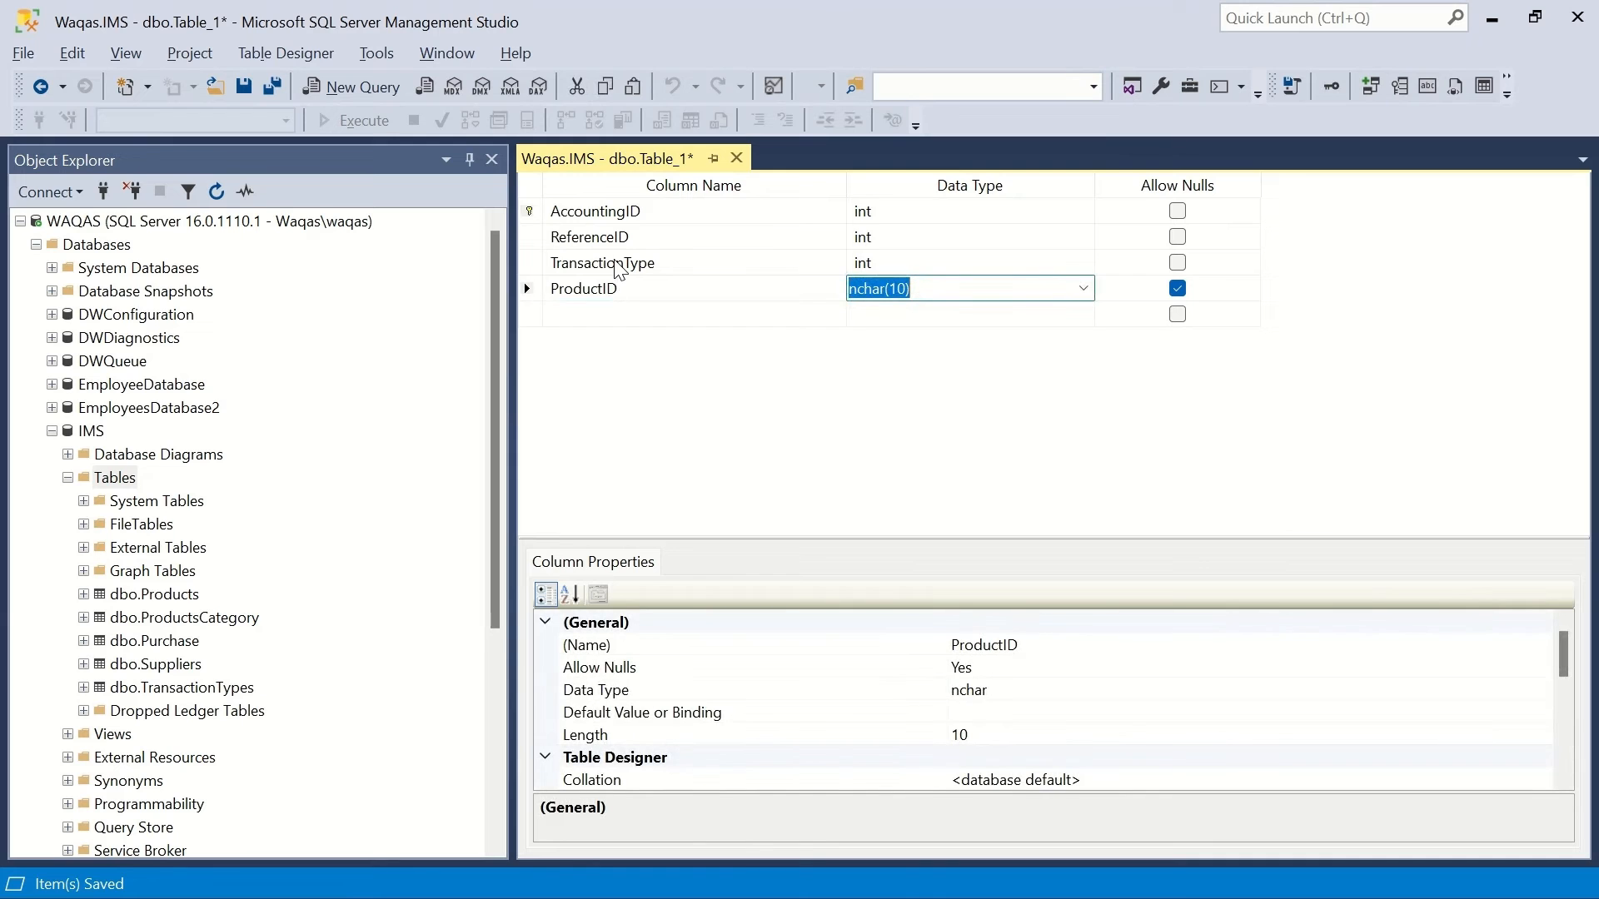
pyautogui.write('int')
pyautogui.press('Tab')
pyautogui.press('space')
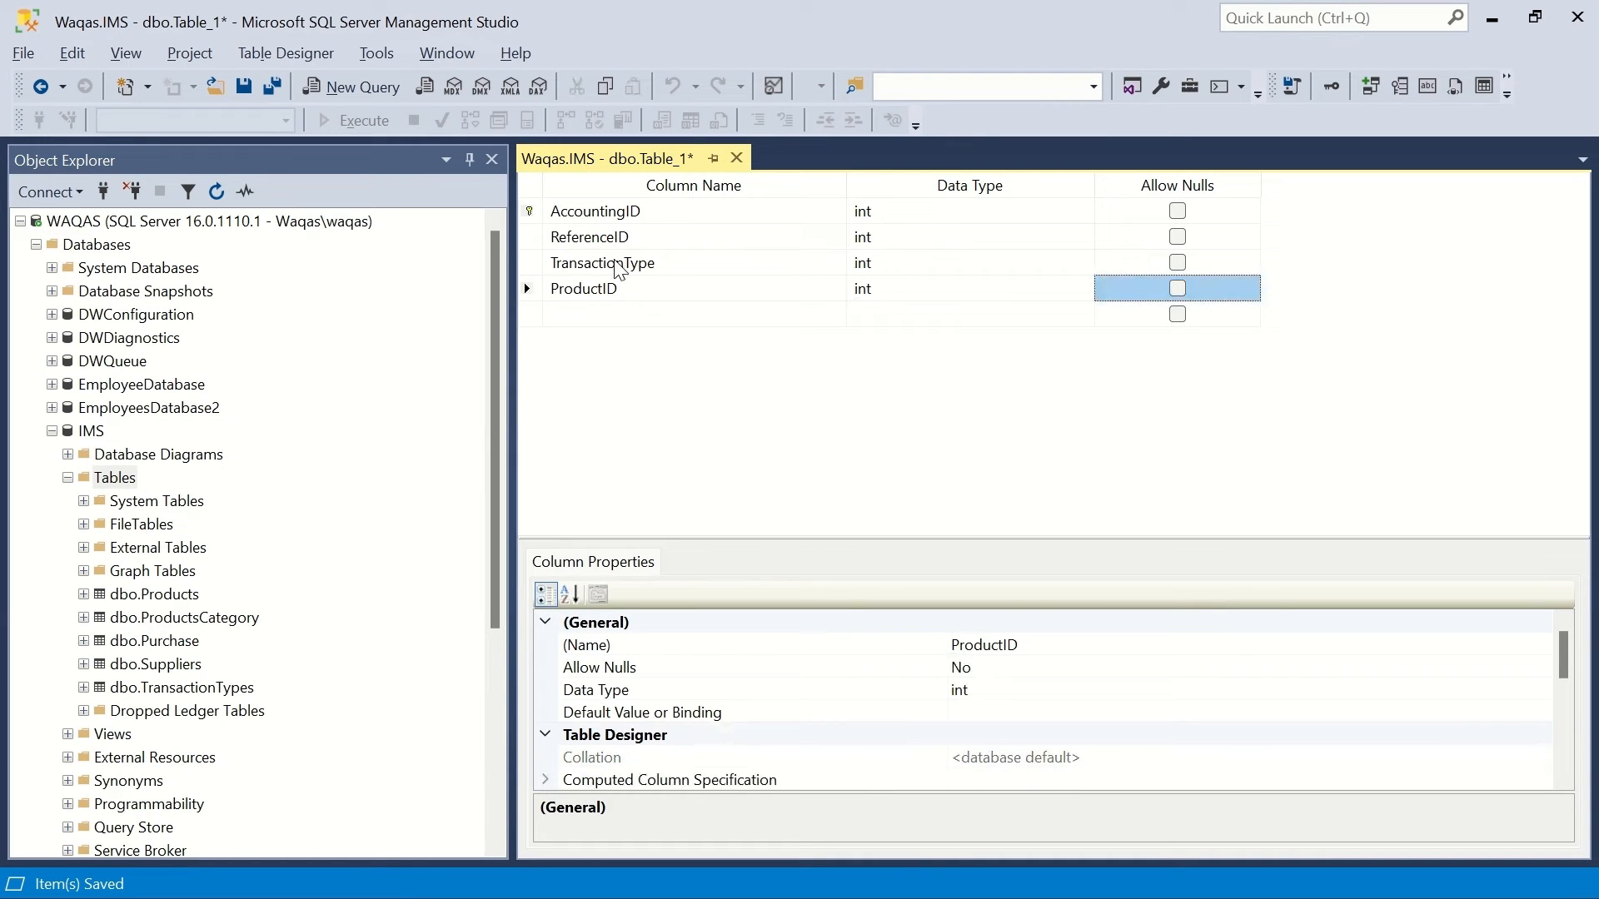
# Switch to Google Sheets, copy CostPrice from the Accounting definitions, and enter it in SQL Server Management Studio as the fifth column name.
pyautogui.press('Down')
pyautogui.press('Left')
pyautogui.press('Left')
pyautogui.hotkey('alt', 'Tab')
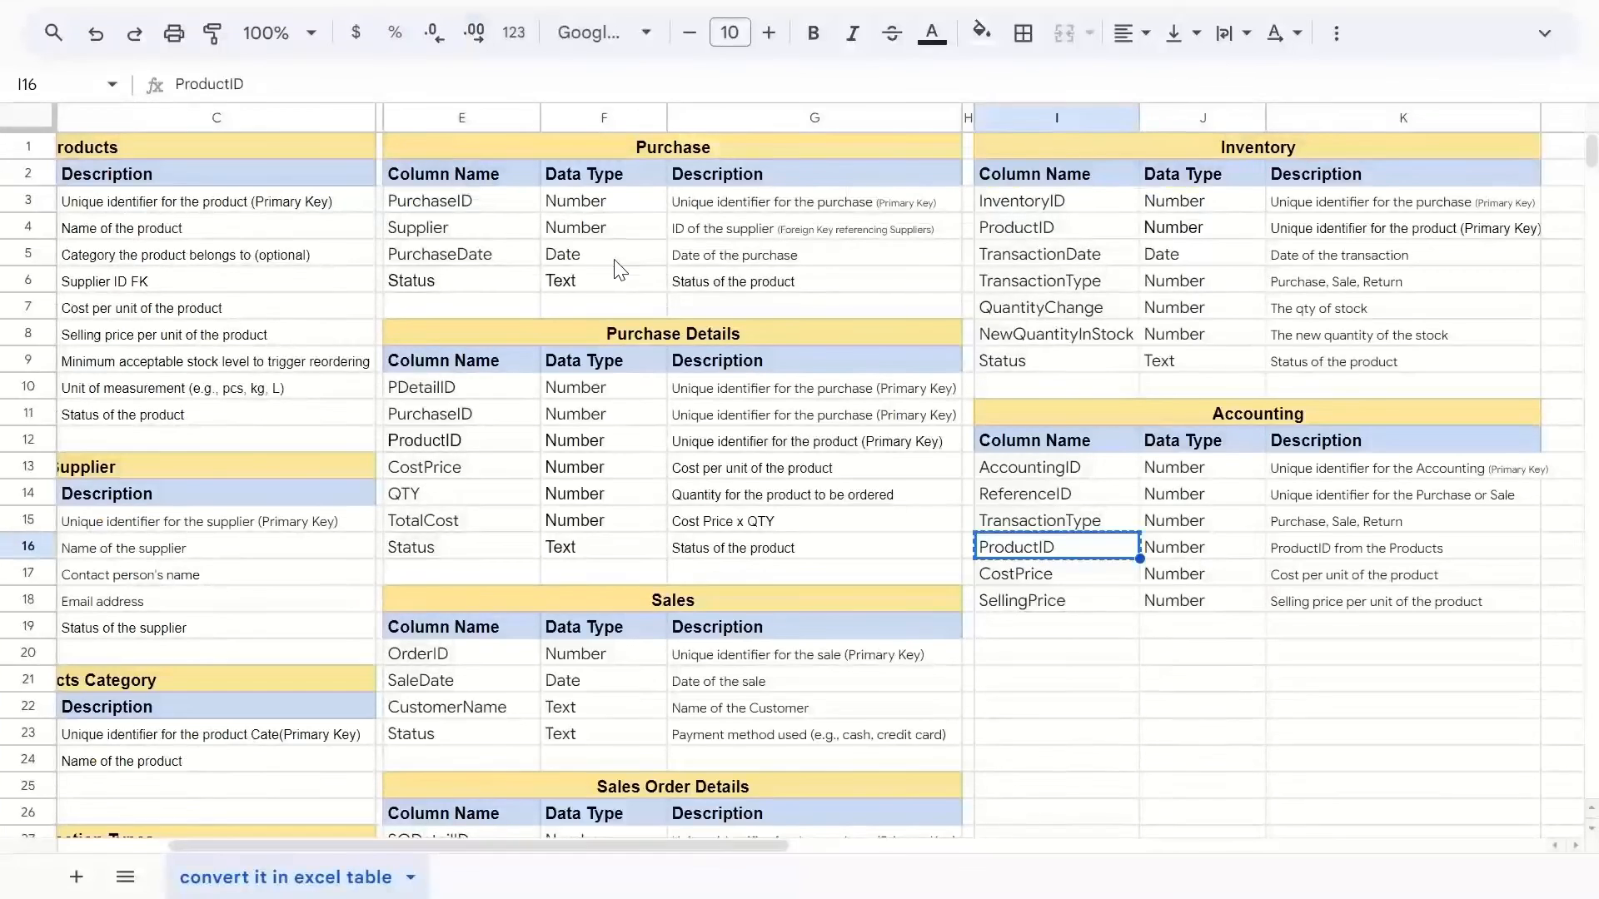
pyautogui.press('Down')
pyautogui.hotkey('ctrl', 'c')
pyautogui.hotkey('alt', 'Tab')
pyautogui.hotkey('ctrl', 'v')
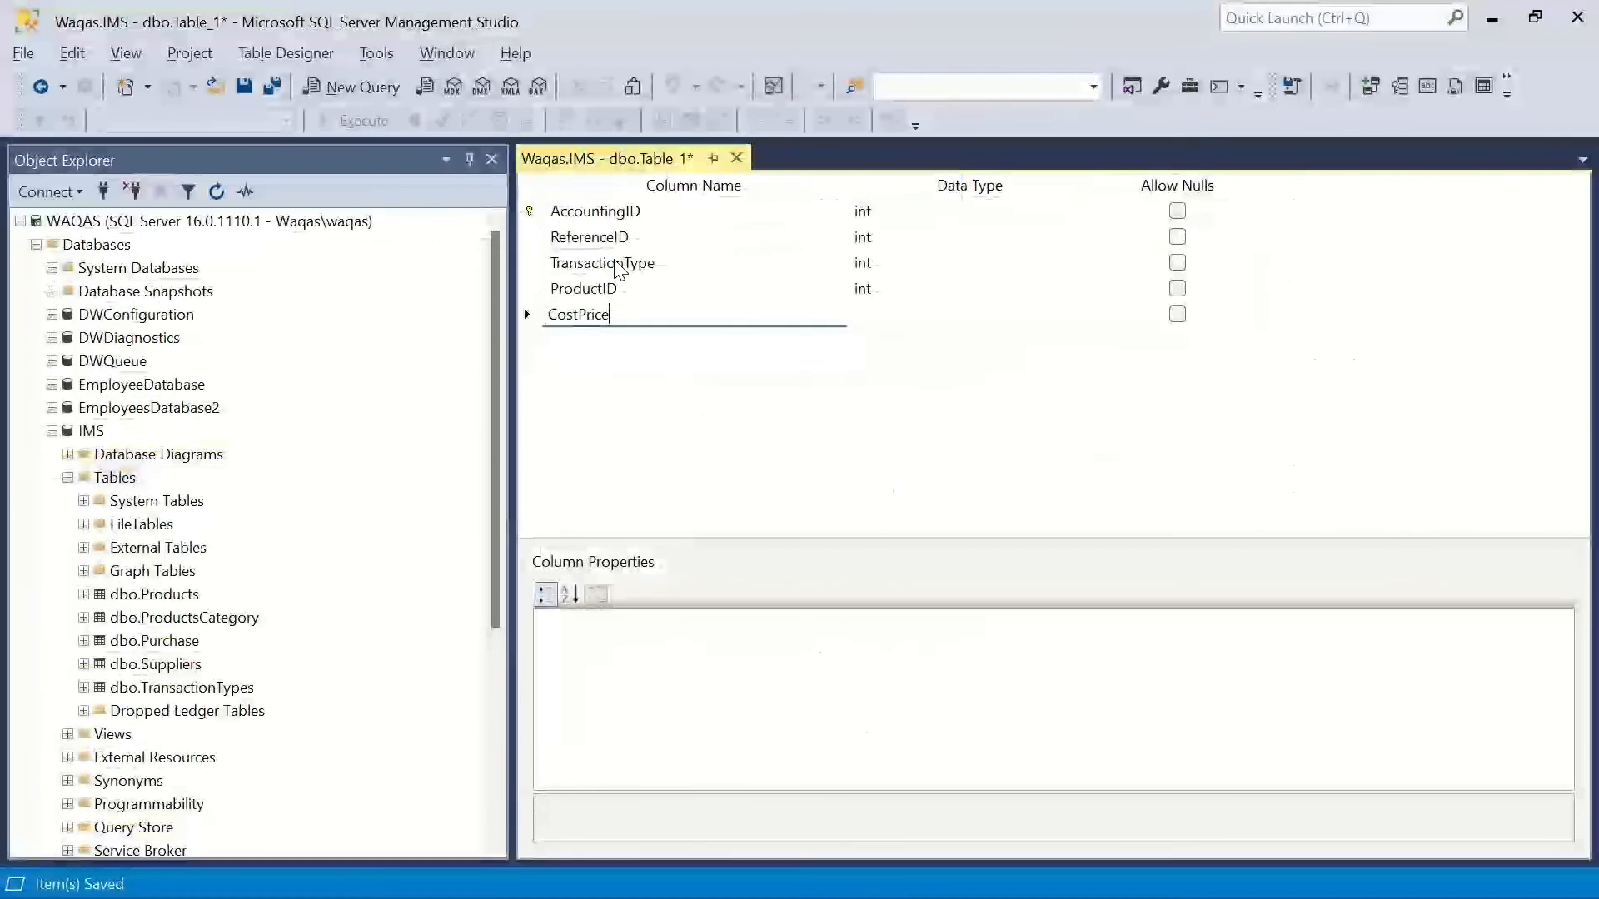
# Set CostPrice to data type int with nulls disallowed.
pyautogui.press('Tab')
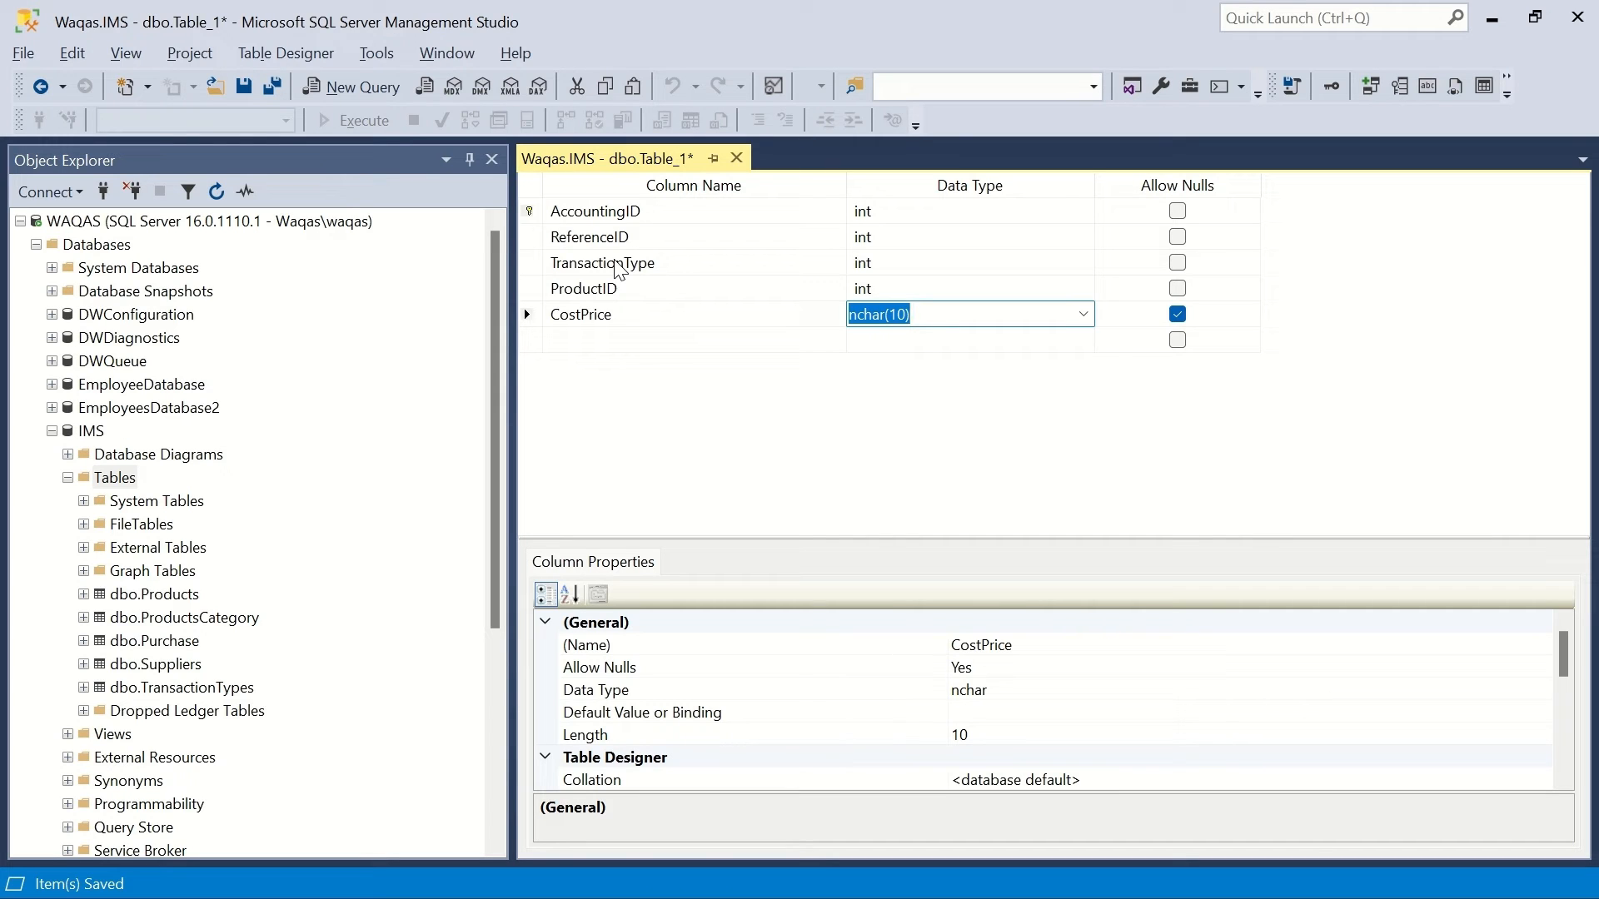
pyautogui.write('int')
pyautogui.press('Tab')
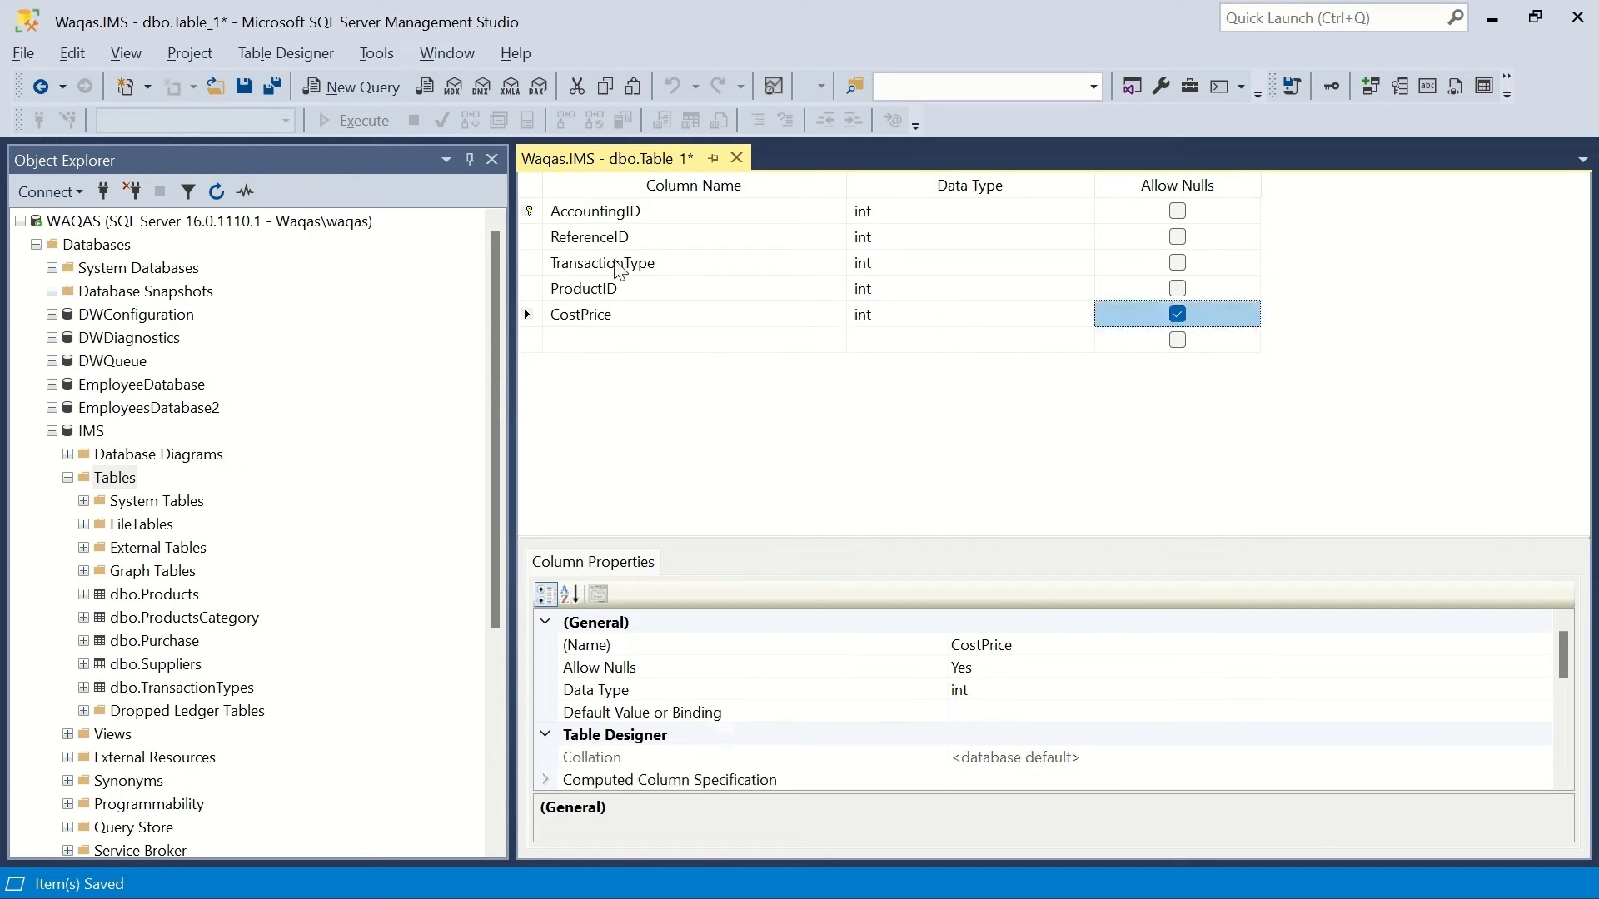
pyautogui.press('space')
# Switch to Google Sheets, copy SellingPrice from the Accounting definitions, and enter it in SQL Server Management Studio as the sixth column name.
pyautogui.press('Tab')
pyautogui.hotkey('alt', 'Tab')
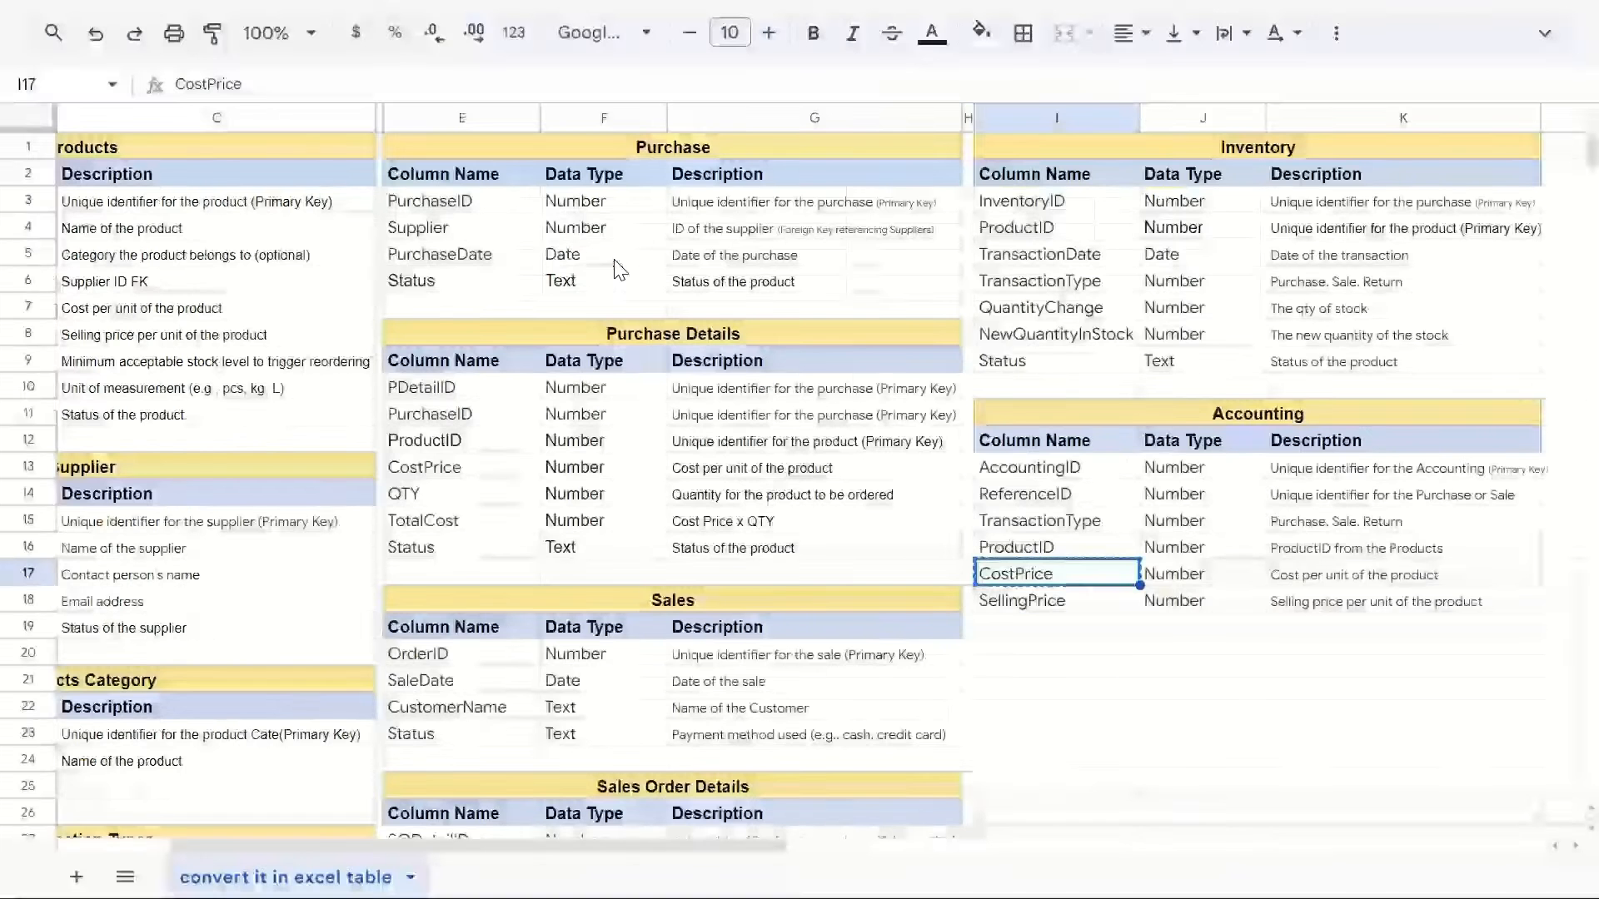
pyautogui.press('Down')
pyautogui.hotkey('ctrl', 'c')
pyautogui.hotkey('alt', 'Tab')
pyautogui.hotkey('ctrl', 'v')
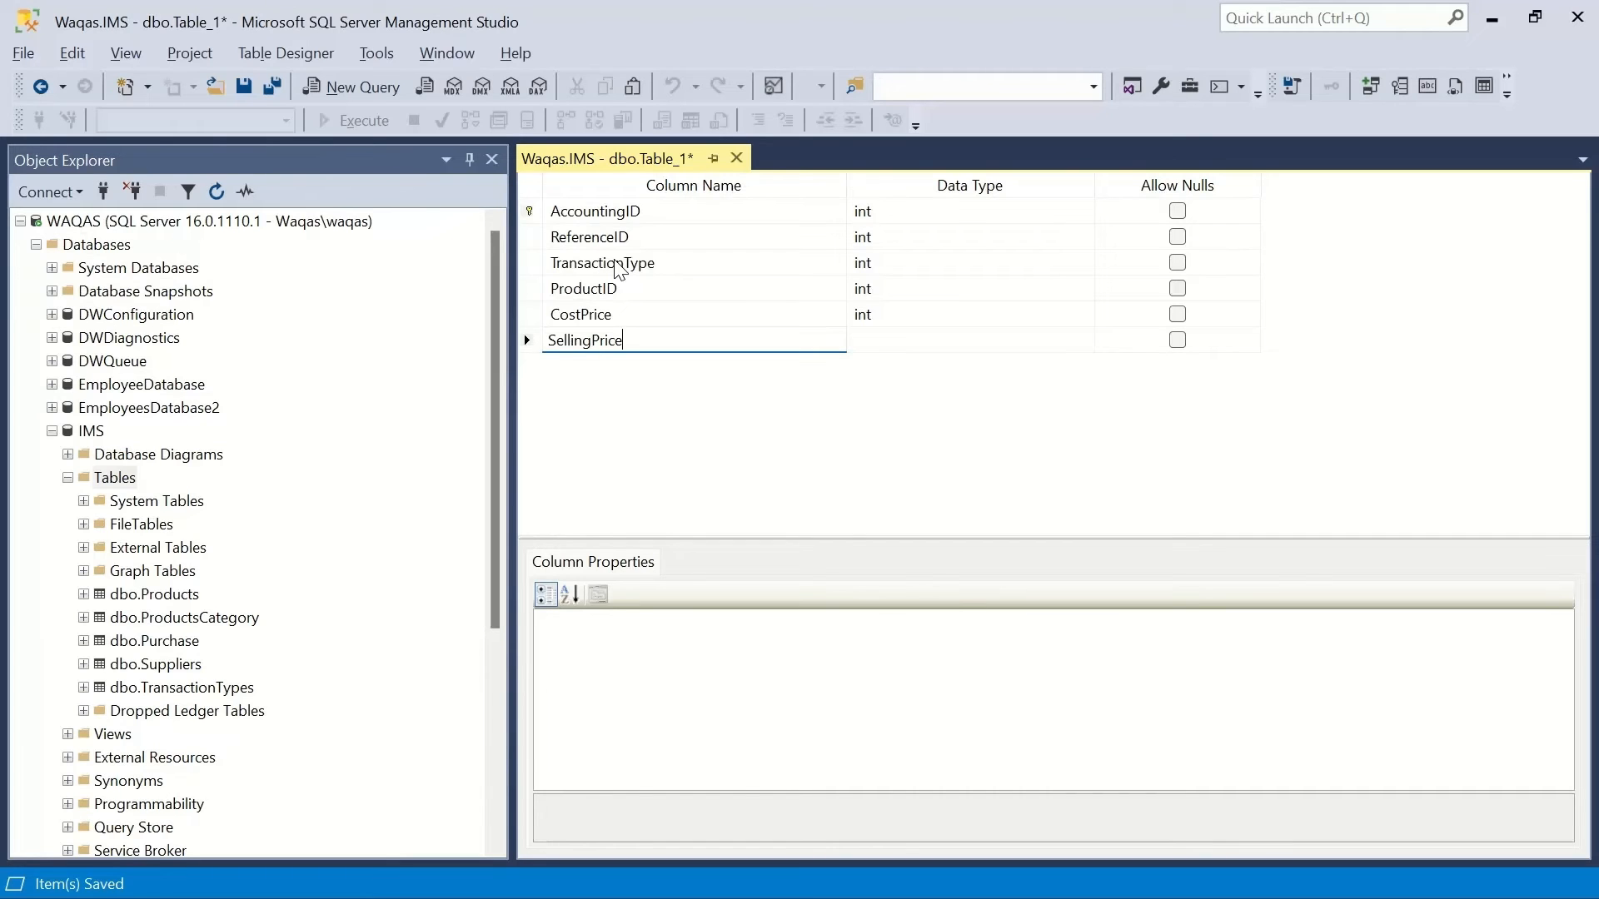
# Set SellingPrice to data type int with nulls disallowed.
pyautogui.press('Tab')
pyautogui.write('int')
pyautogui.press('Tab')
pyautogui.press('space')
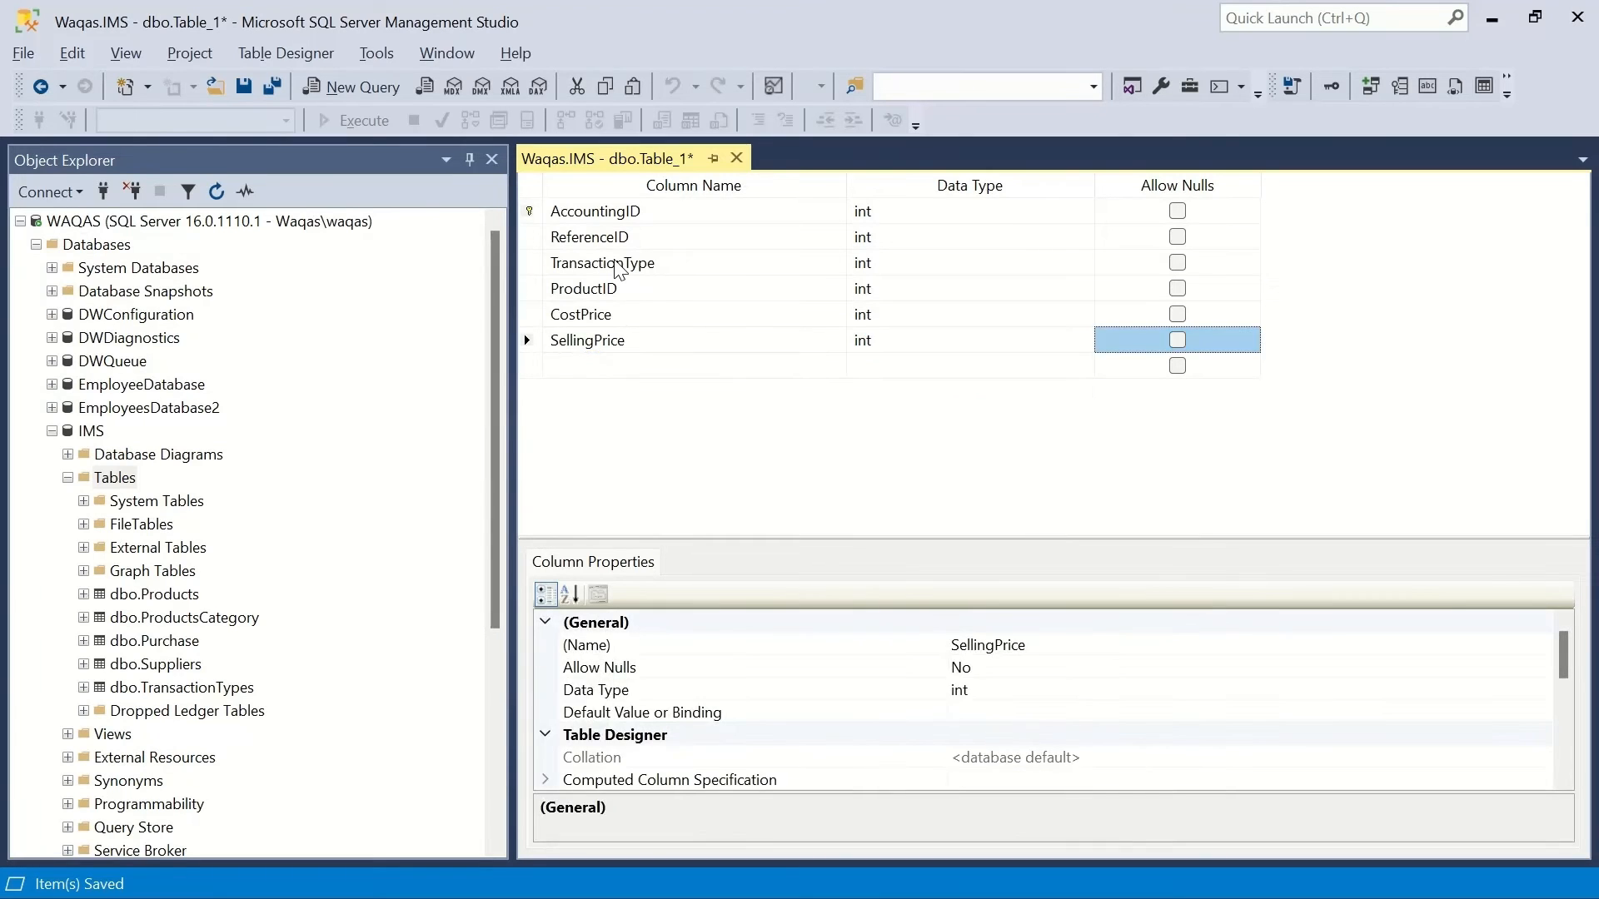
# Check the Accounting definitions in Google Sheets, then return to SQL Server Management Studio and enter Status as the seventh column name.
pyautogui.hotkey('alt', 'Tab')
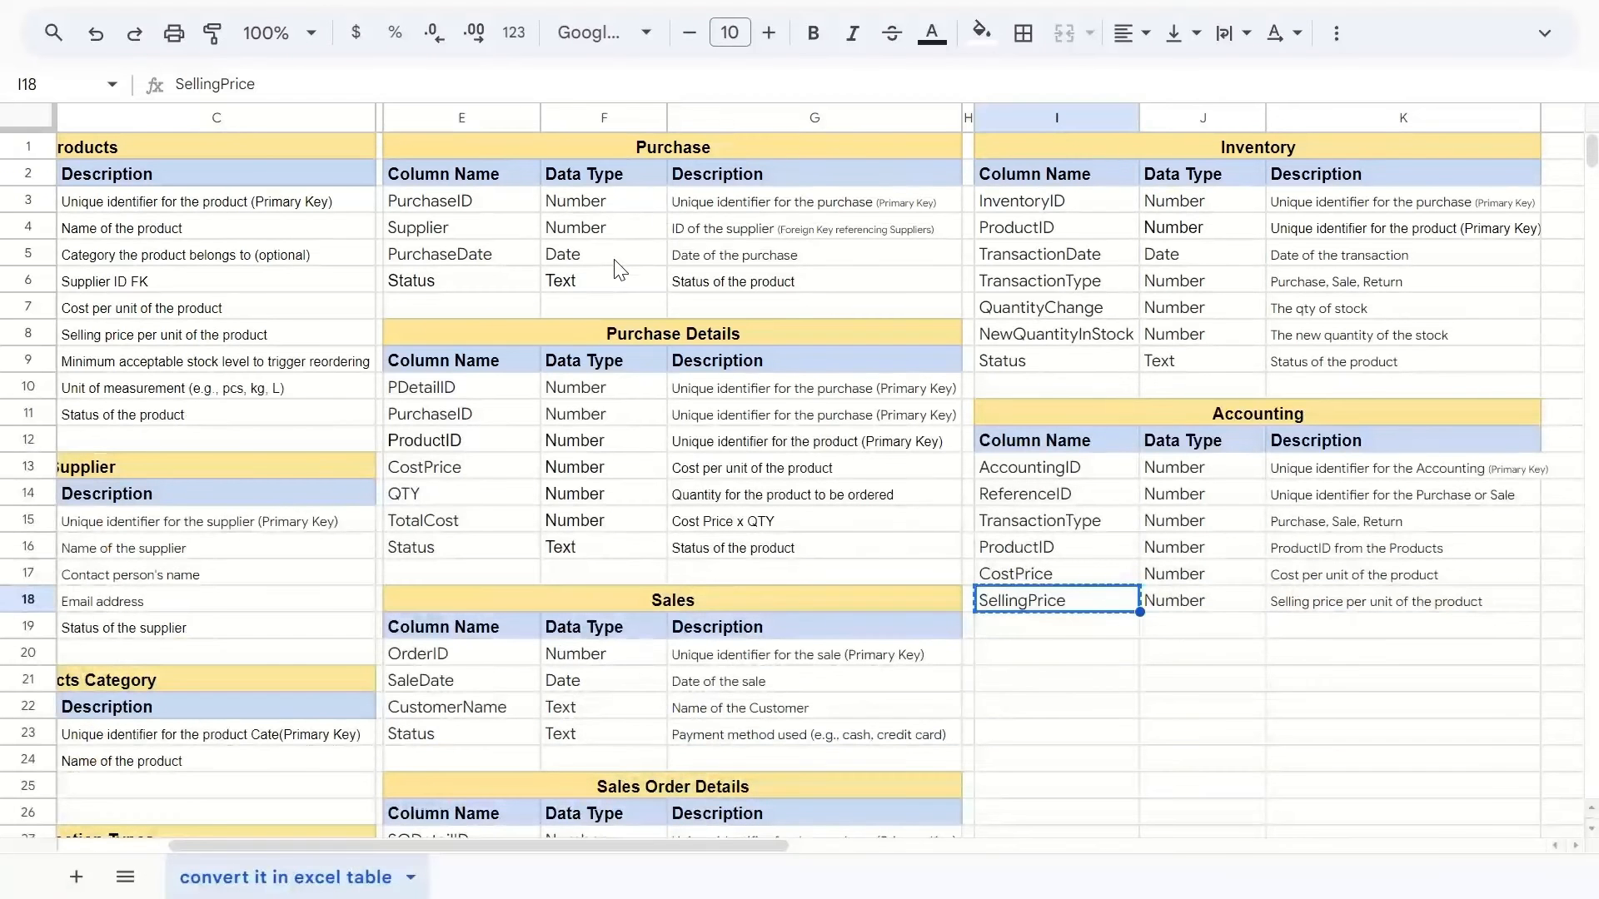
pyautogui.hotkey('alt', 'Tab')
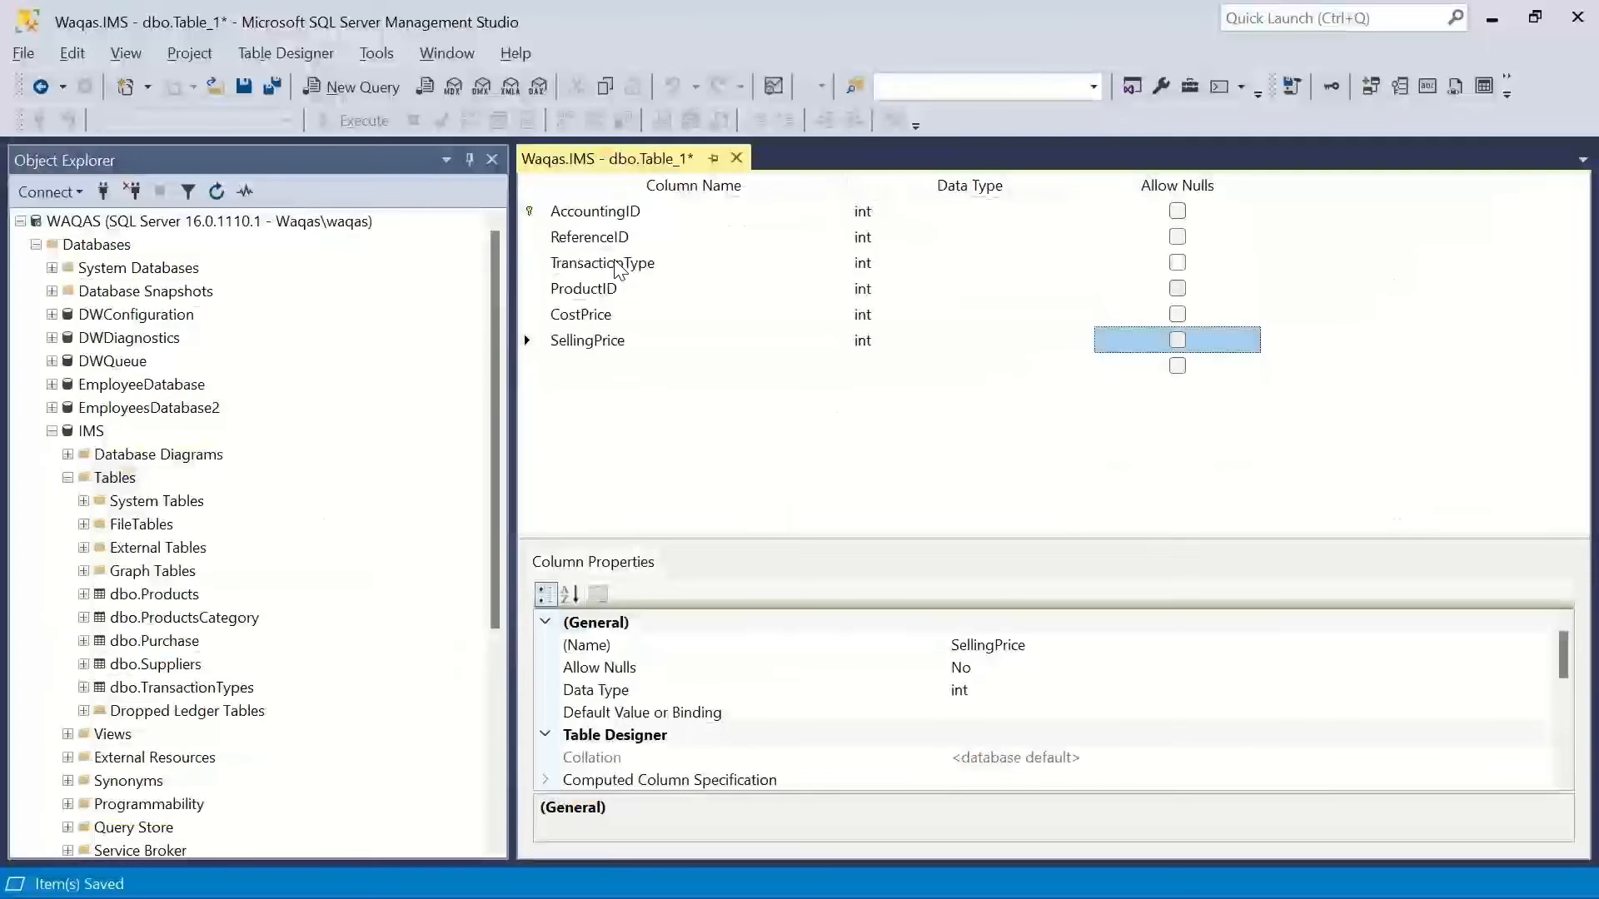
pyautogui.press('Tab')
pyautogui.write('Status')
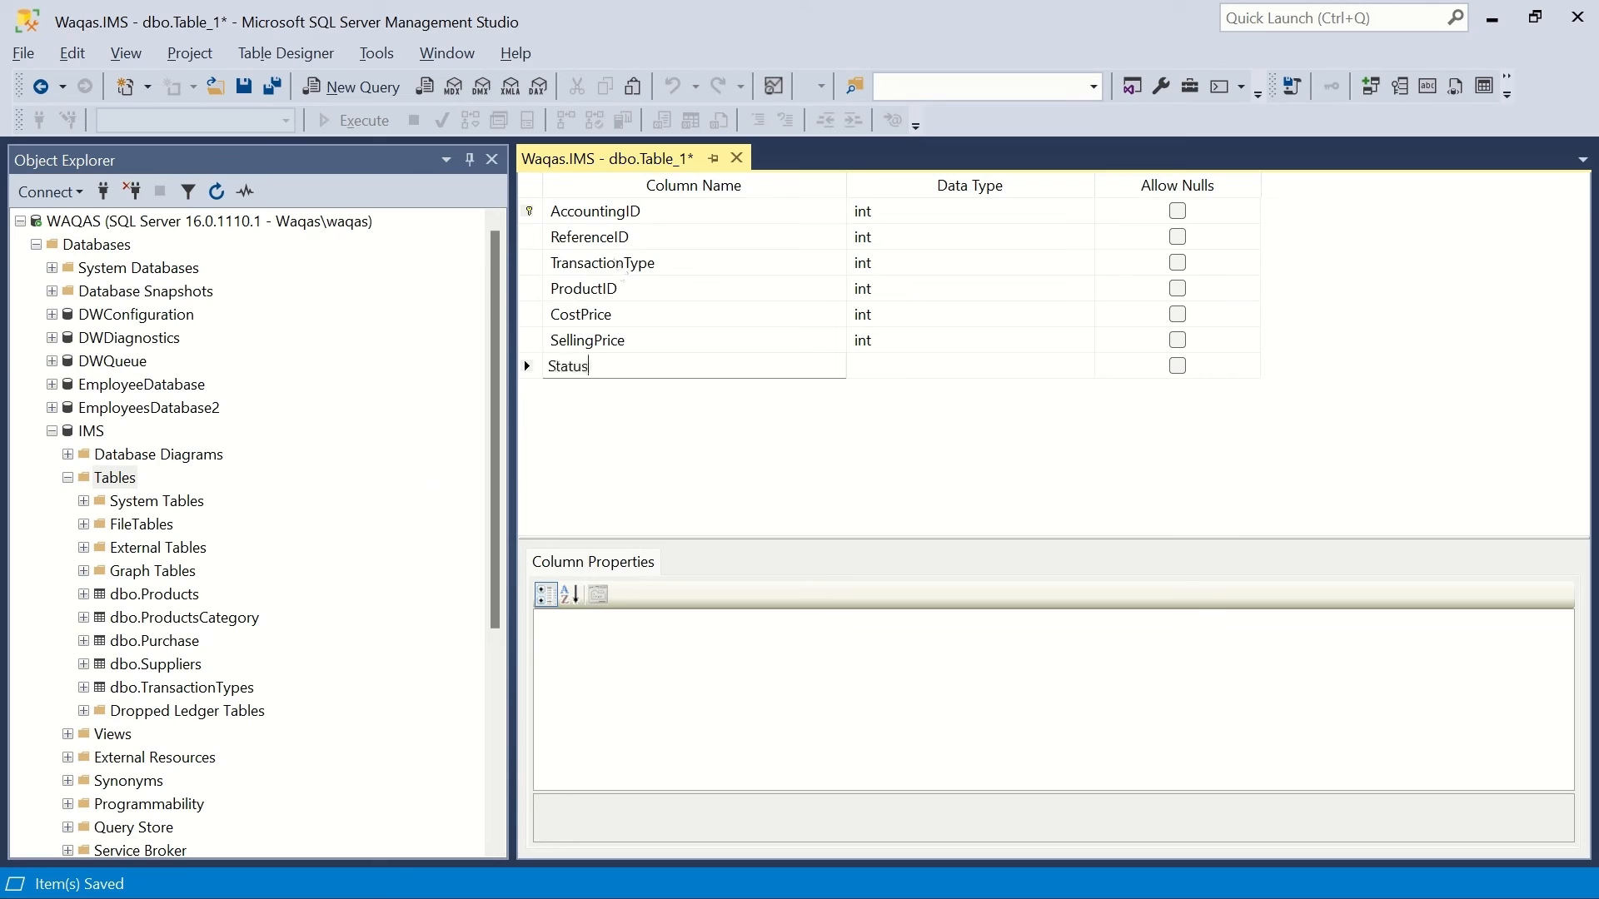
# Set Status to data type varchar(20) with nulls disallowed.
pyautogui.press('Tab')
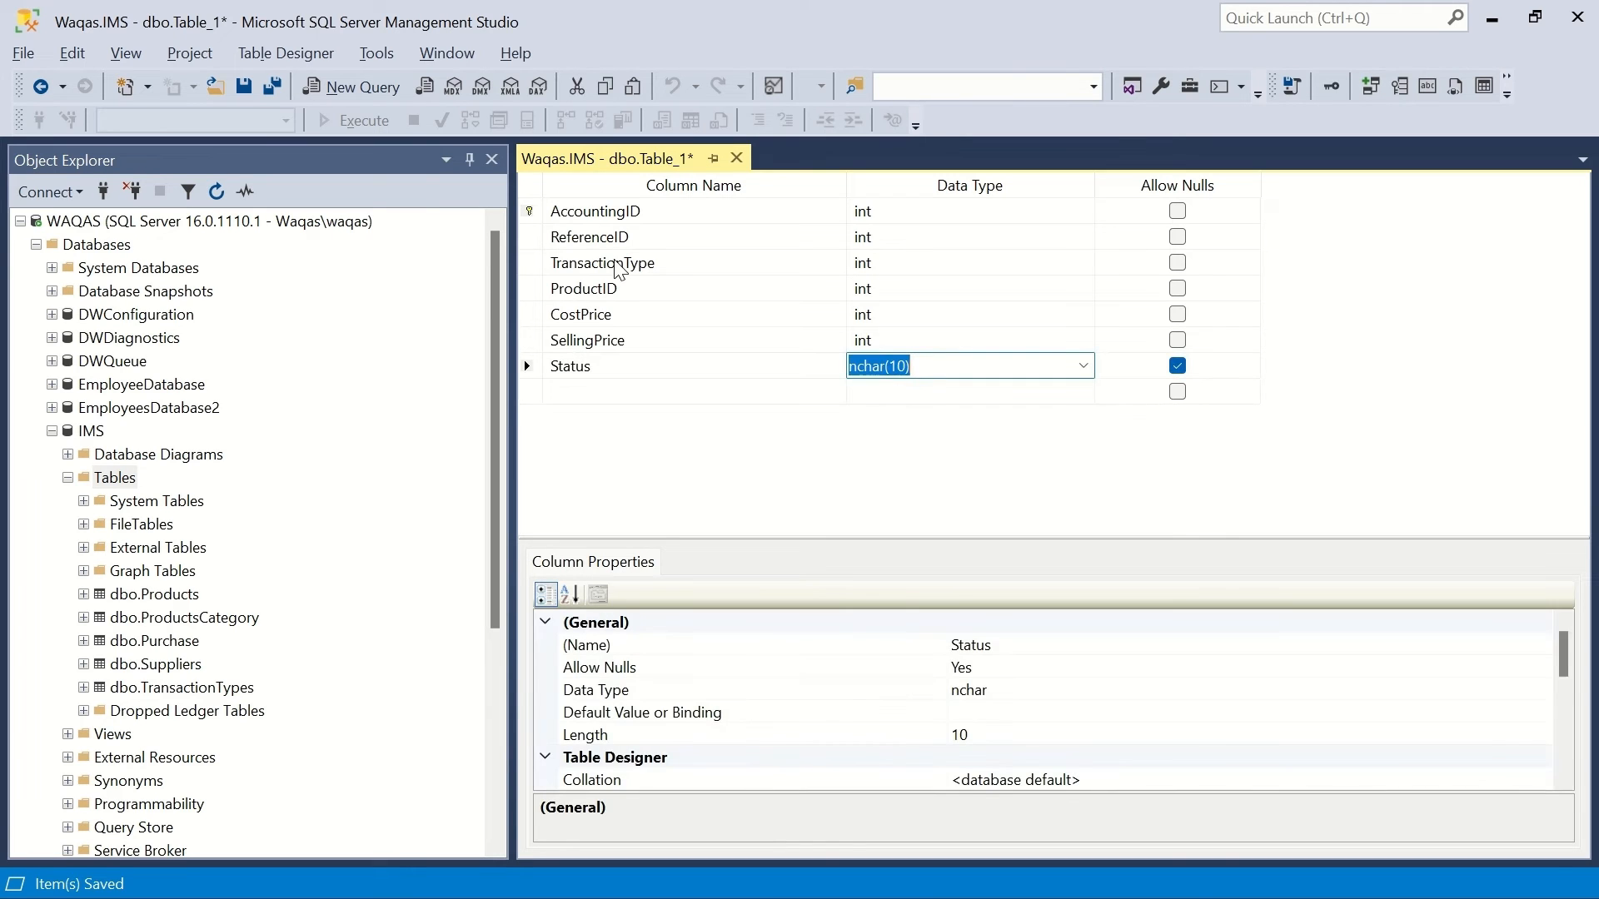
pyautogui.write('varcha')
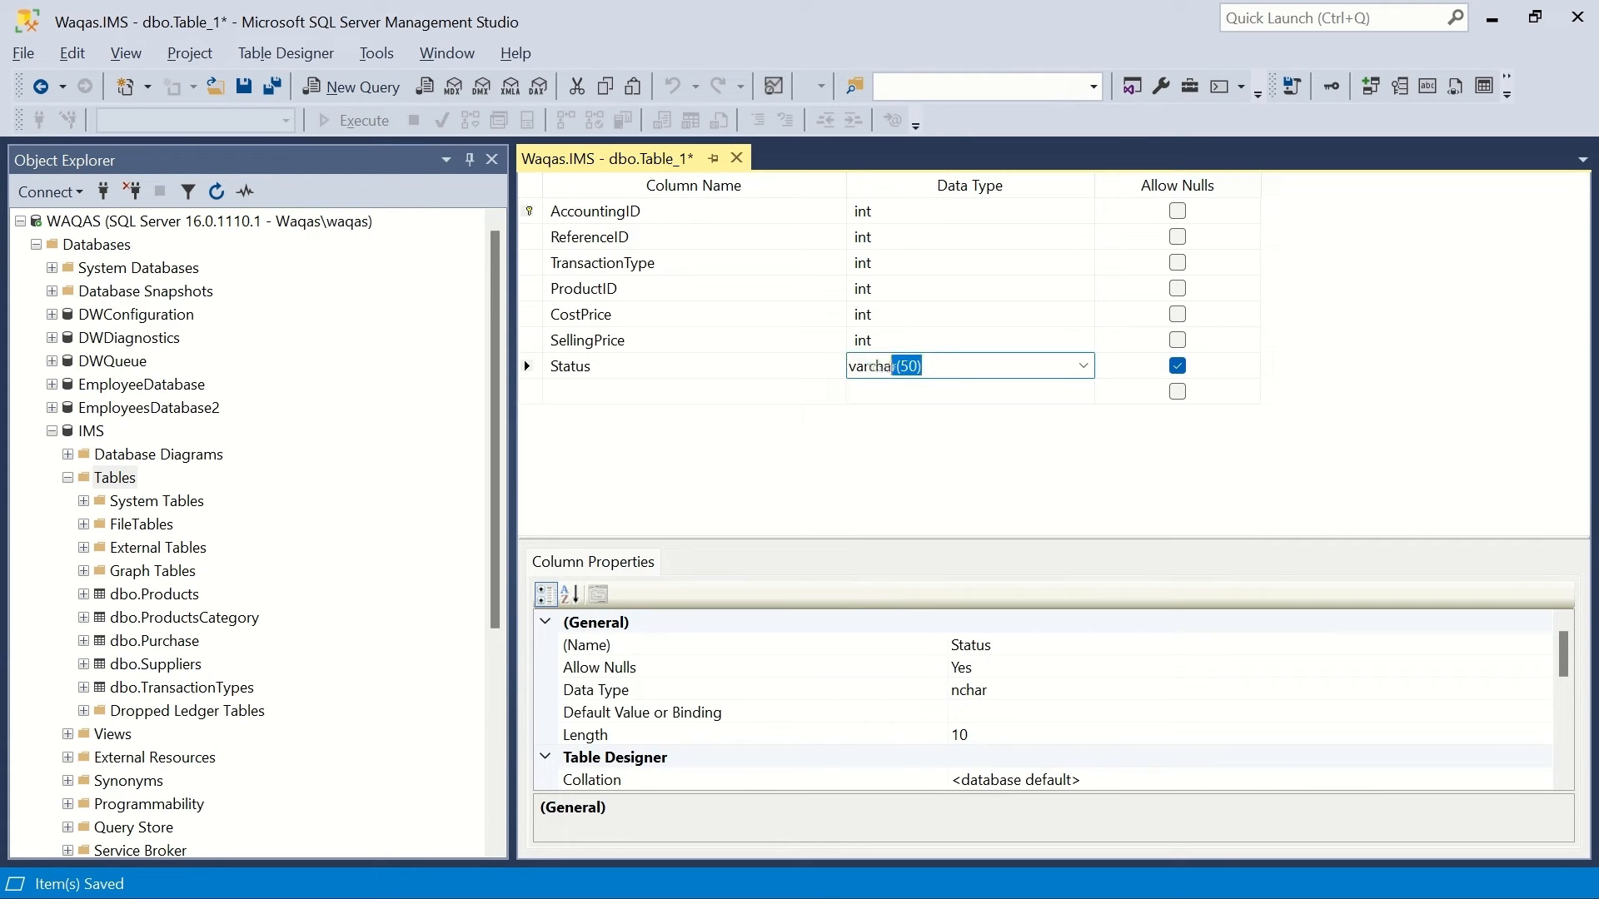
pyautogui.press('Right')
pyautogui.press('BackSpace')
pyautogui.press('BackSpace')
pyautogui.press('BackSpace')
pyautogui.write('20)')
pyautogui.press('Return')
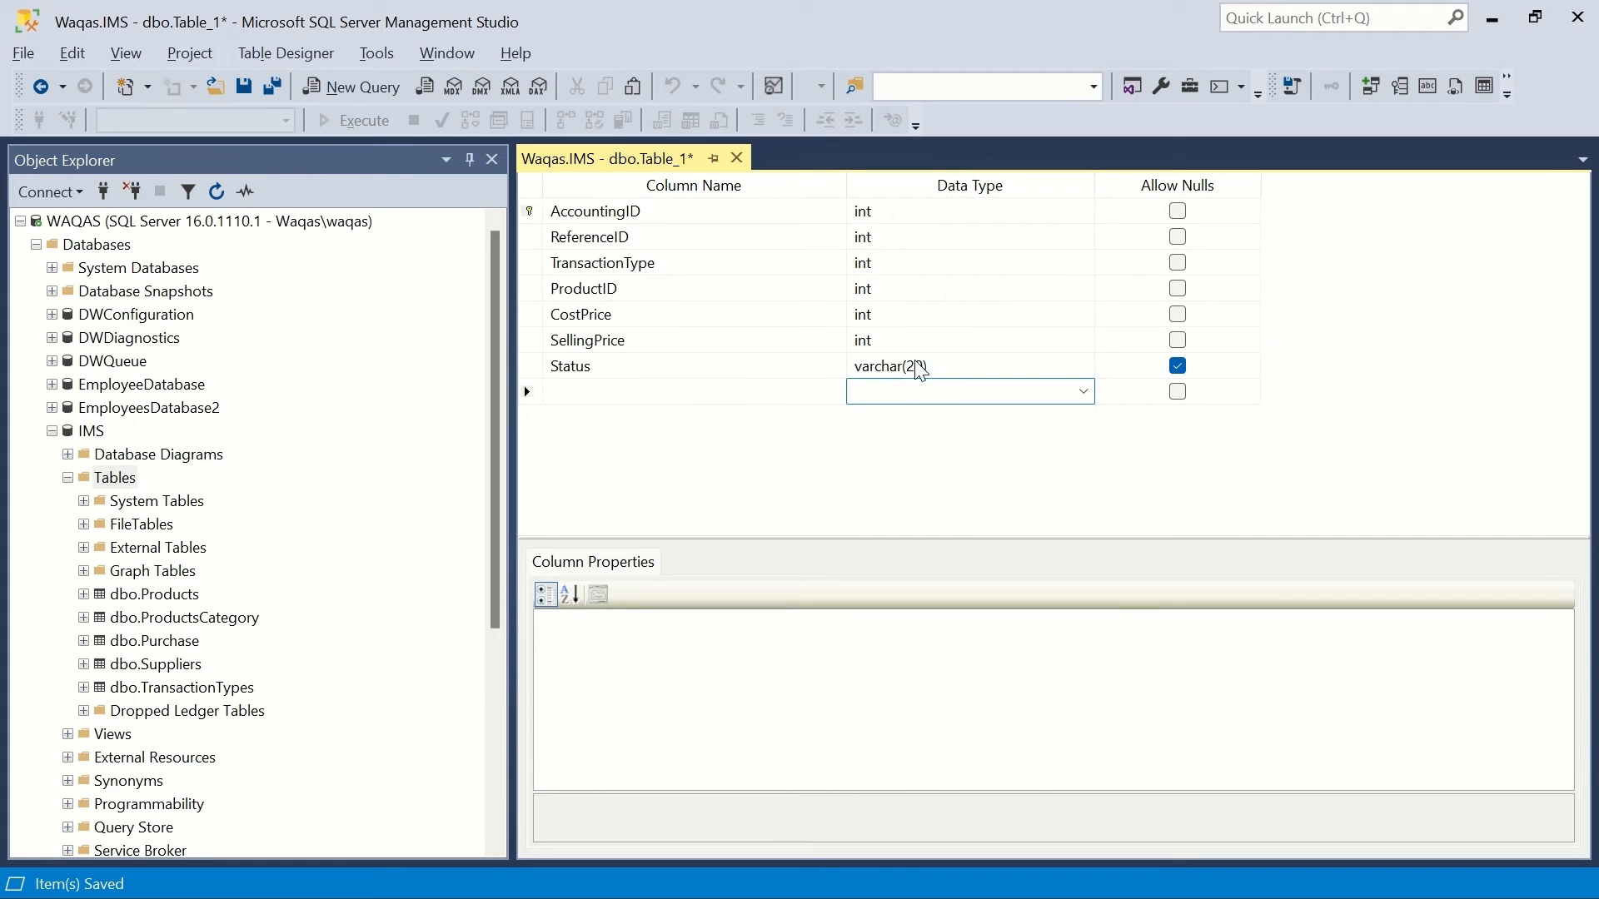
pyautogui.click(920, 366)
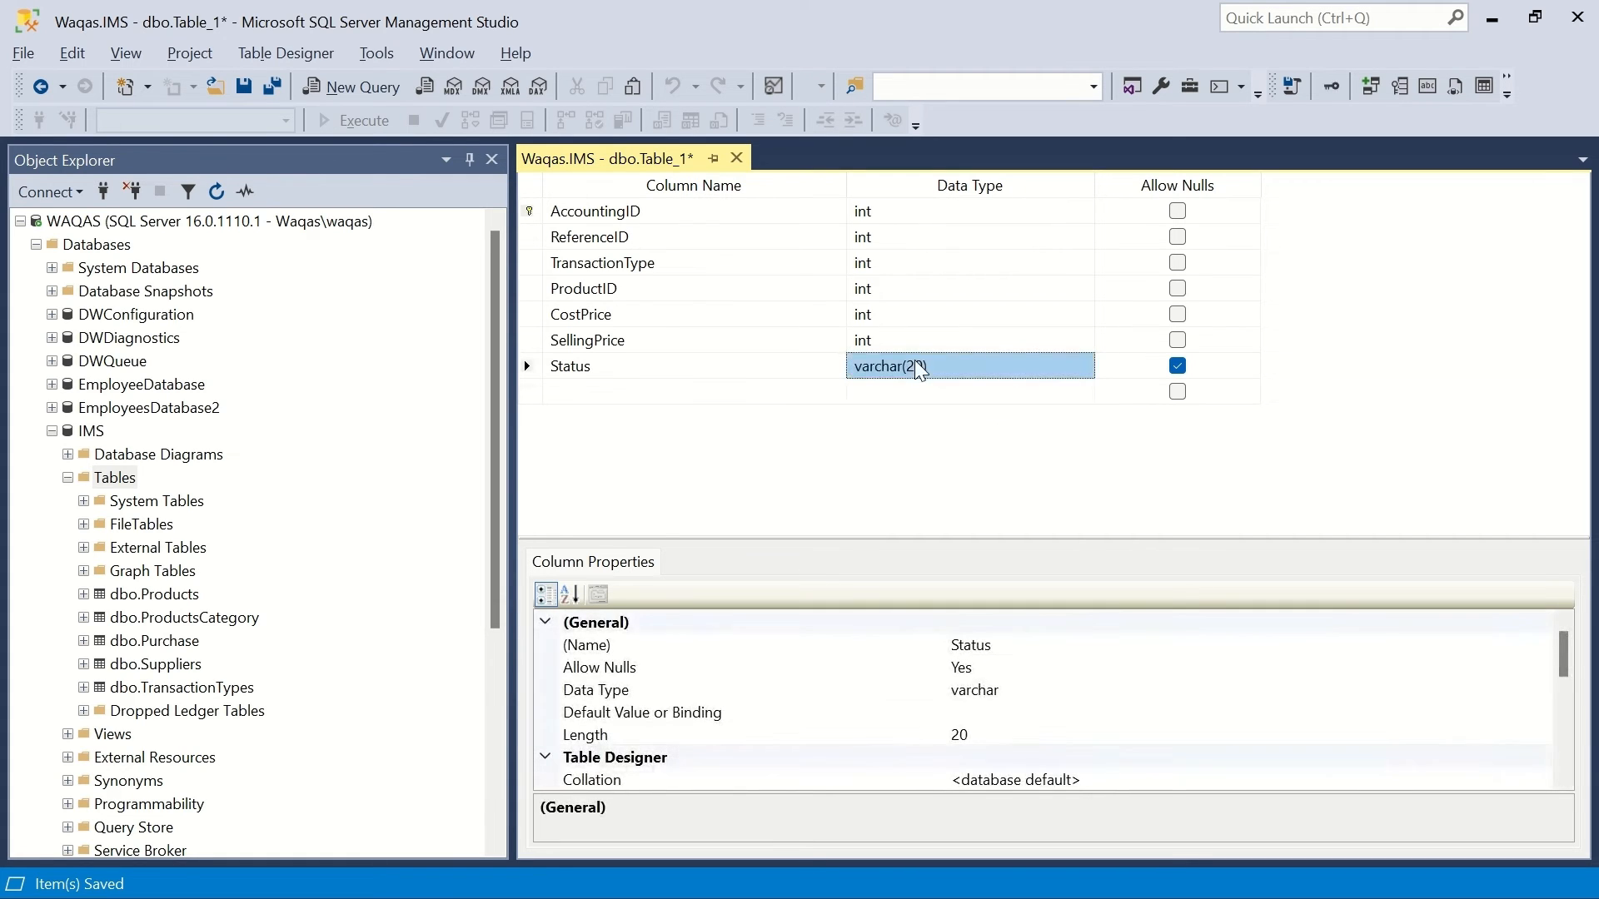
pyautogui.press('Tab')
pyautogui.press('space')
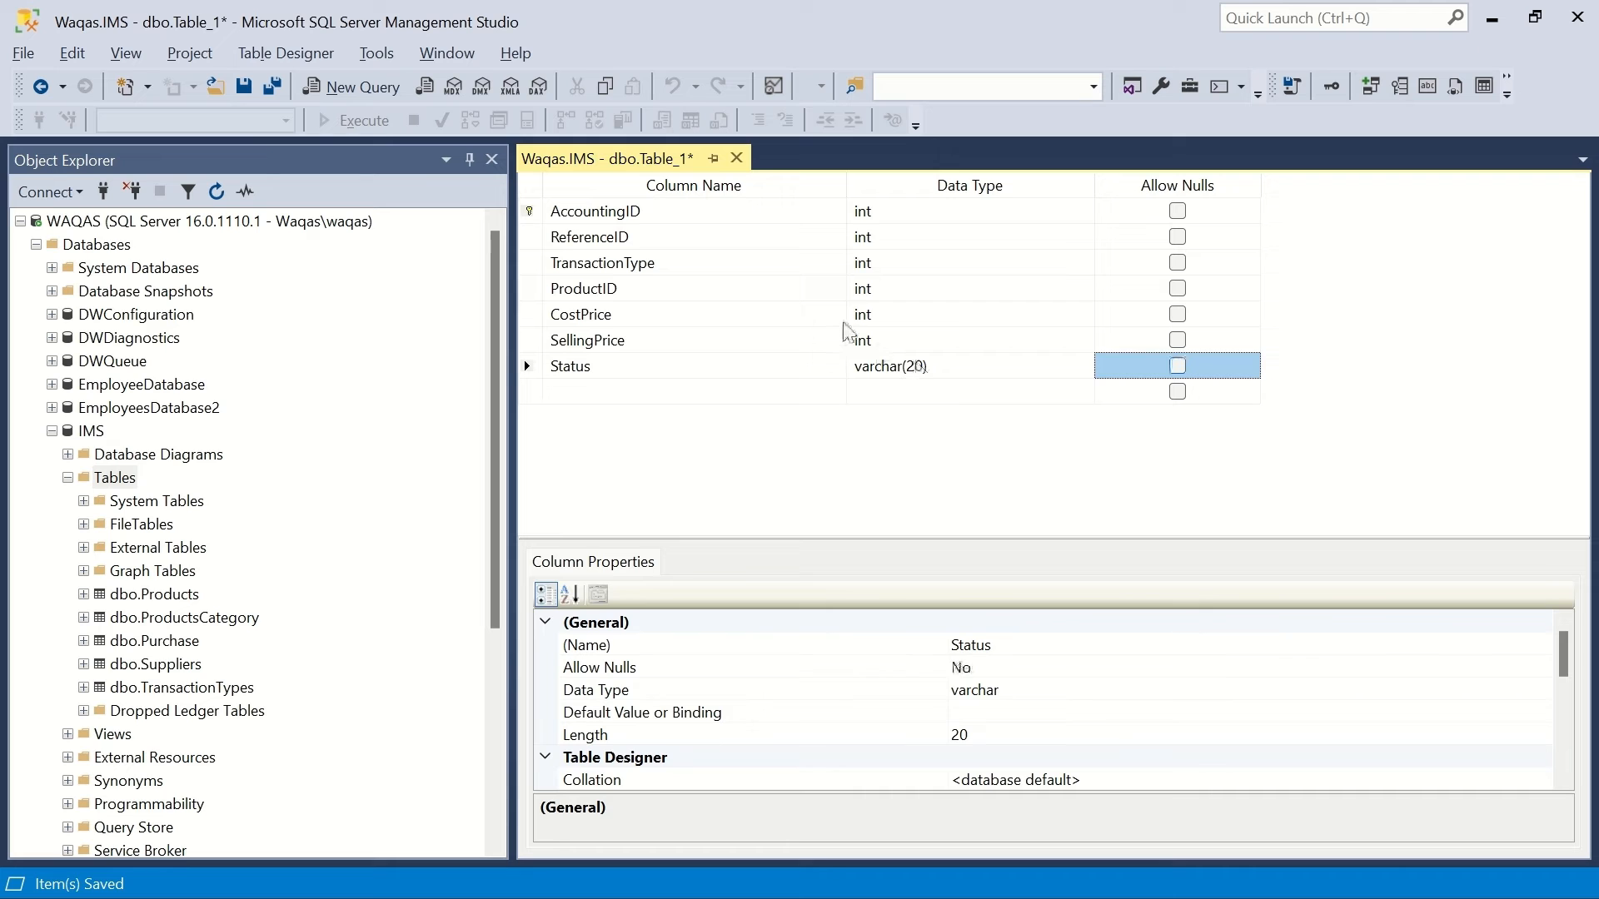
# Save the table as Accounting and close its design.
pyautogui.hotkey('ctrl', 's')
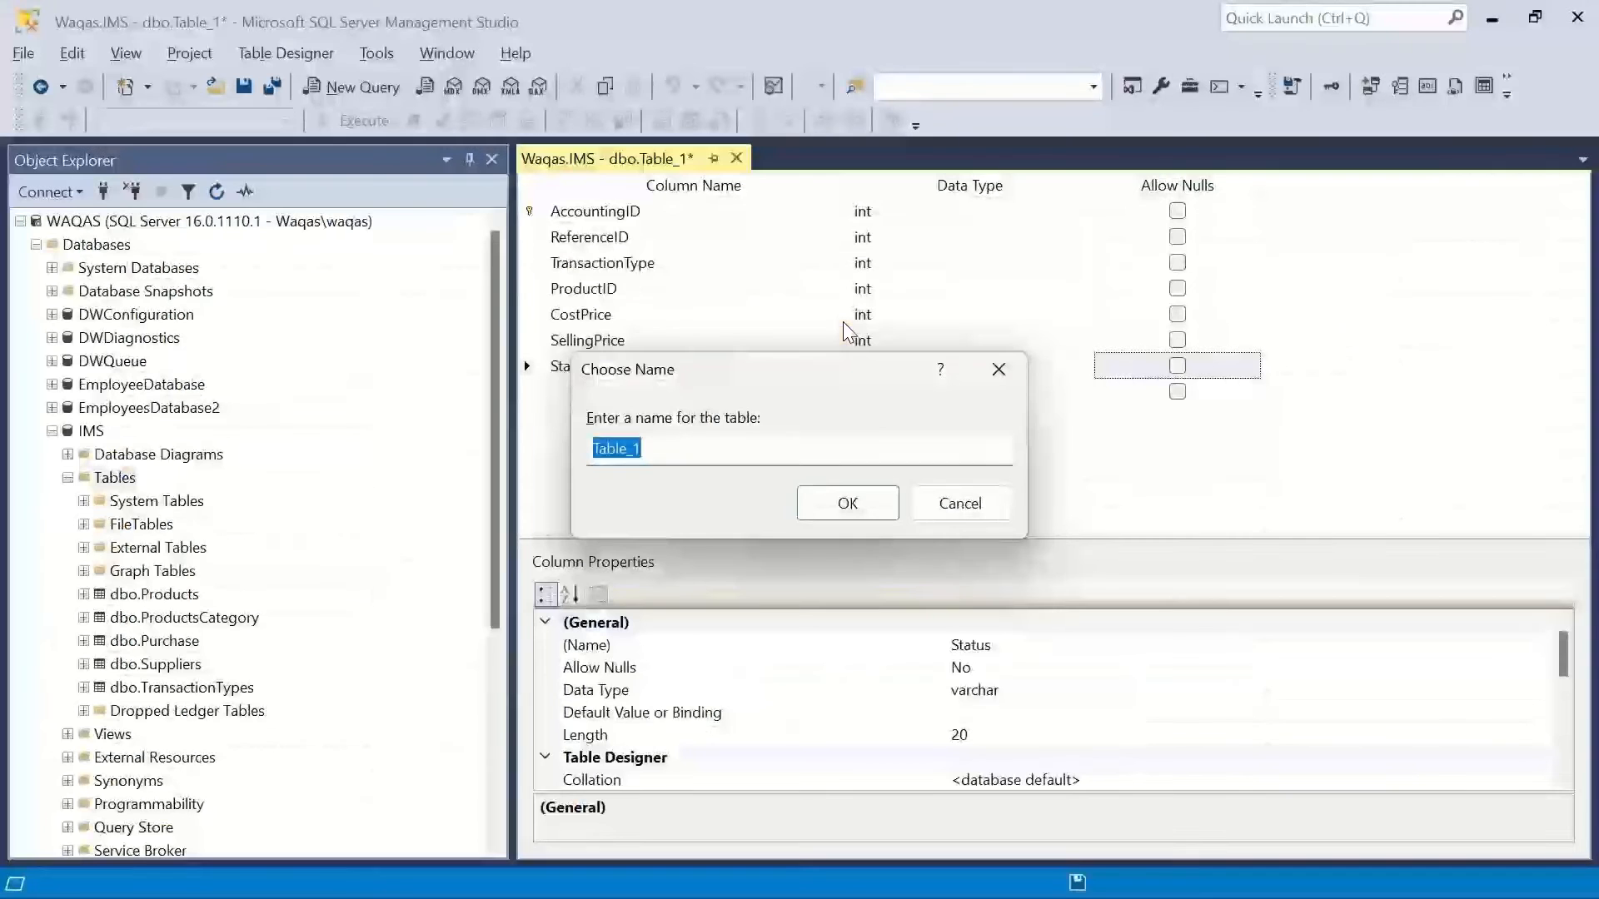
pyautogui.write('Acco')
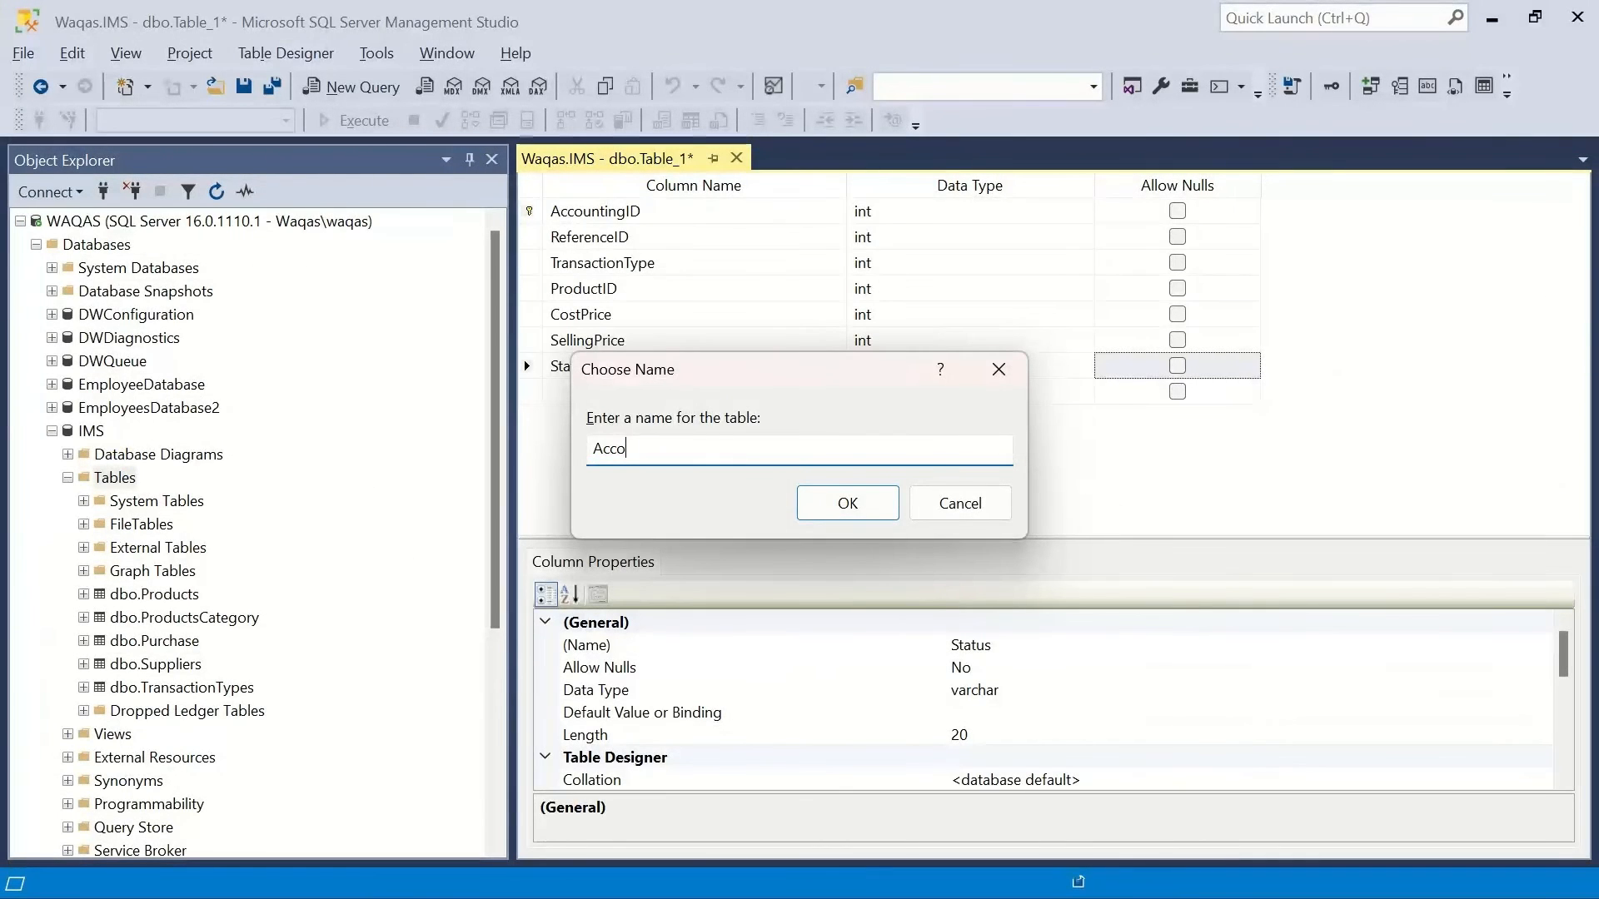
pyautogui.write('unting')
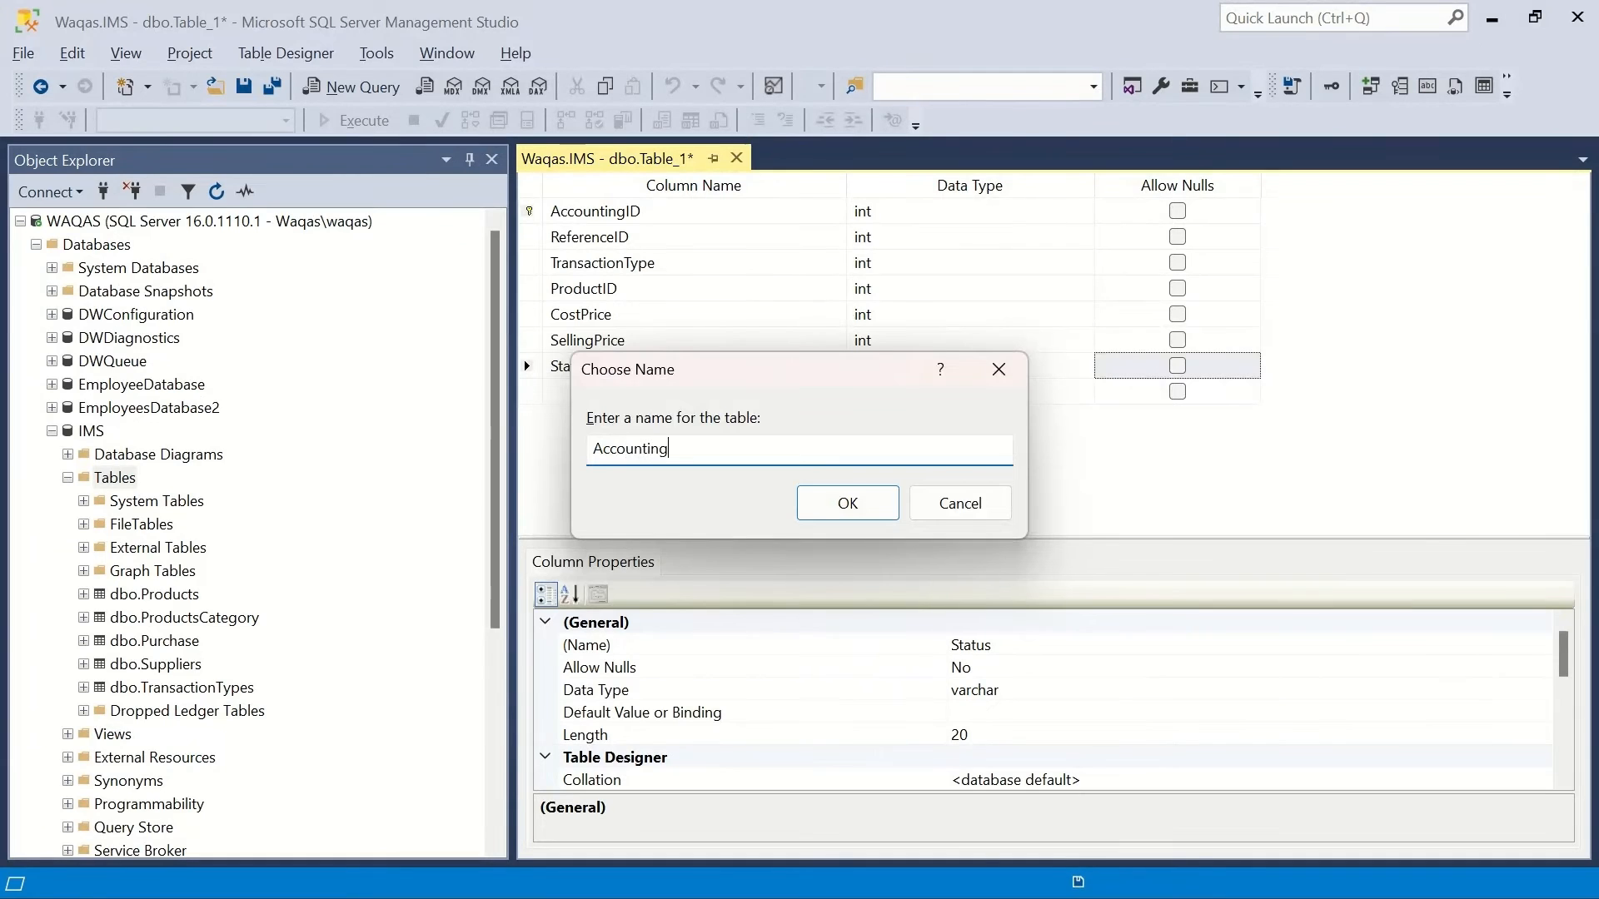
pyautogui.press('Return')
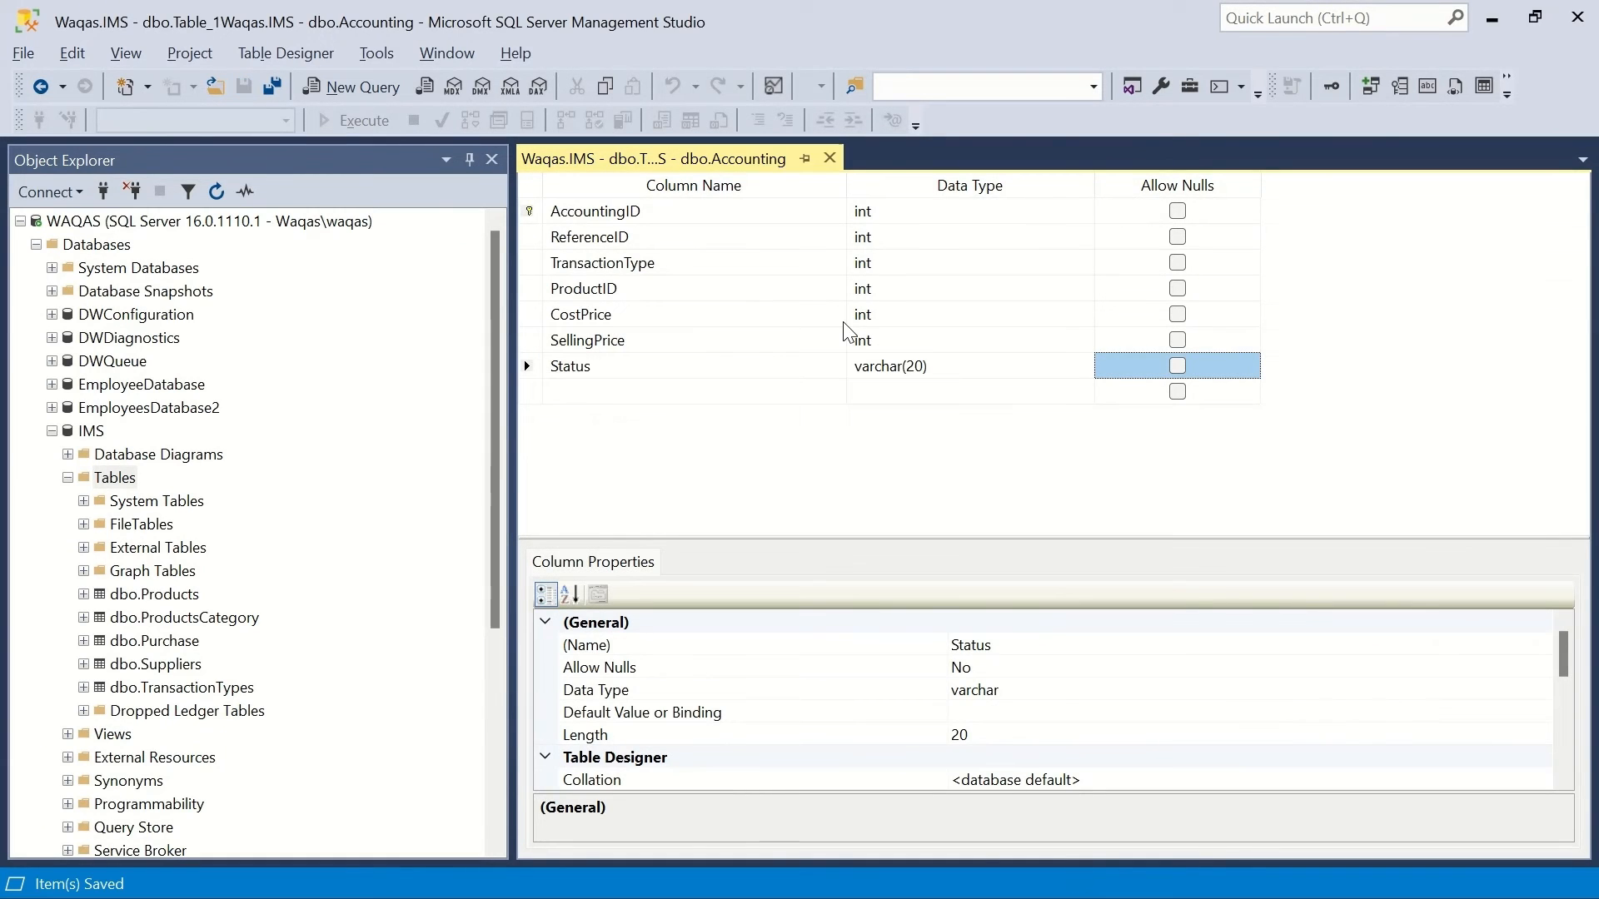
pyautogui.click(831, 158)
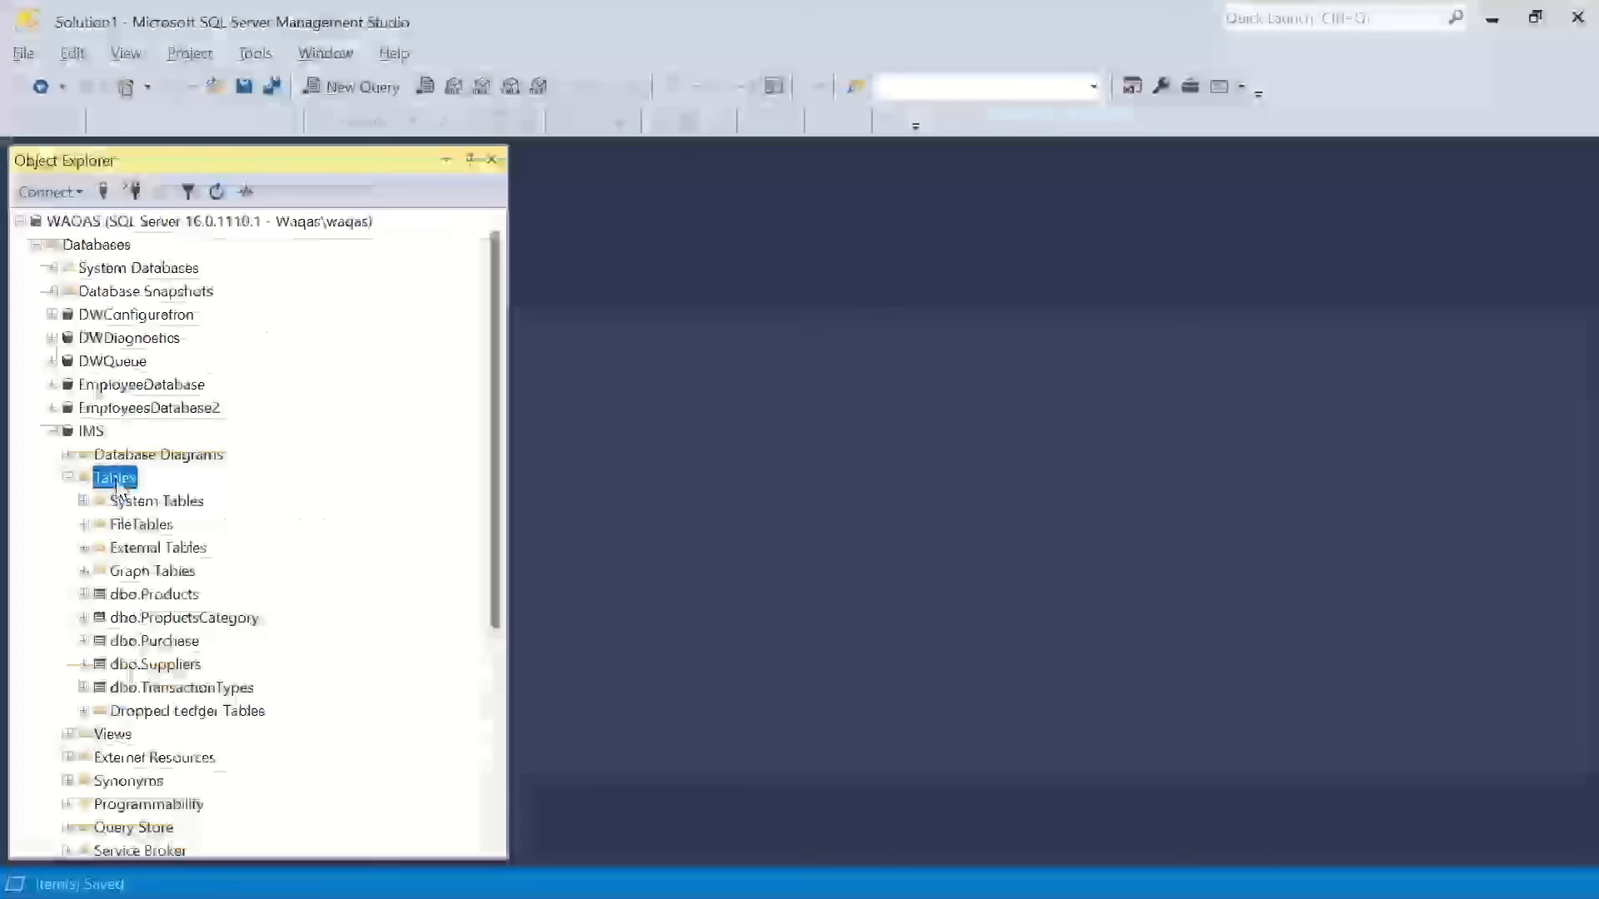
# Start a new IMS table with CustomerID as its first column, type int, nulls disallowed.
pyautogui.rightClick(101, 482)
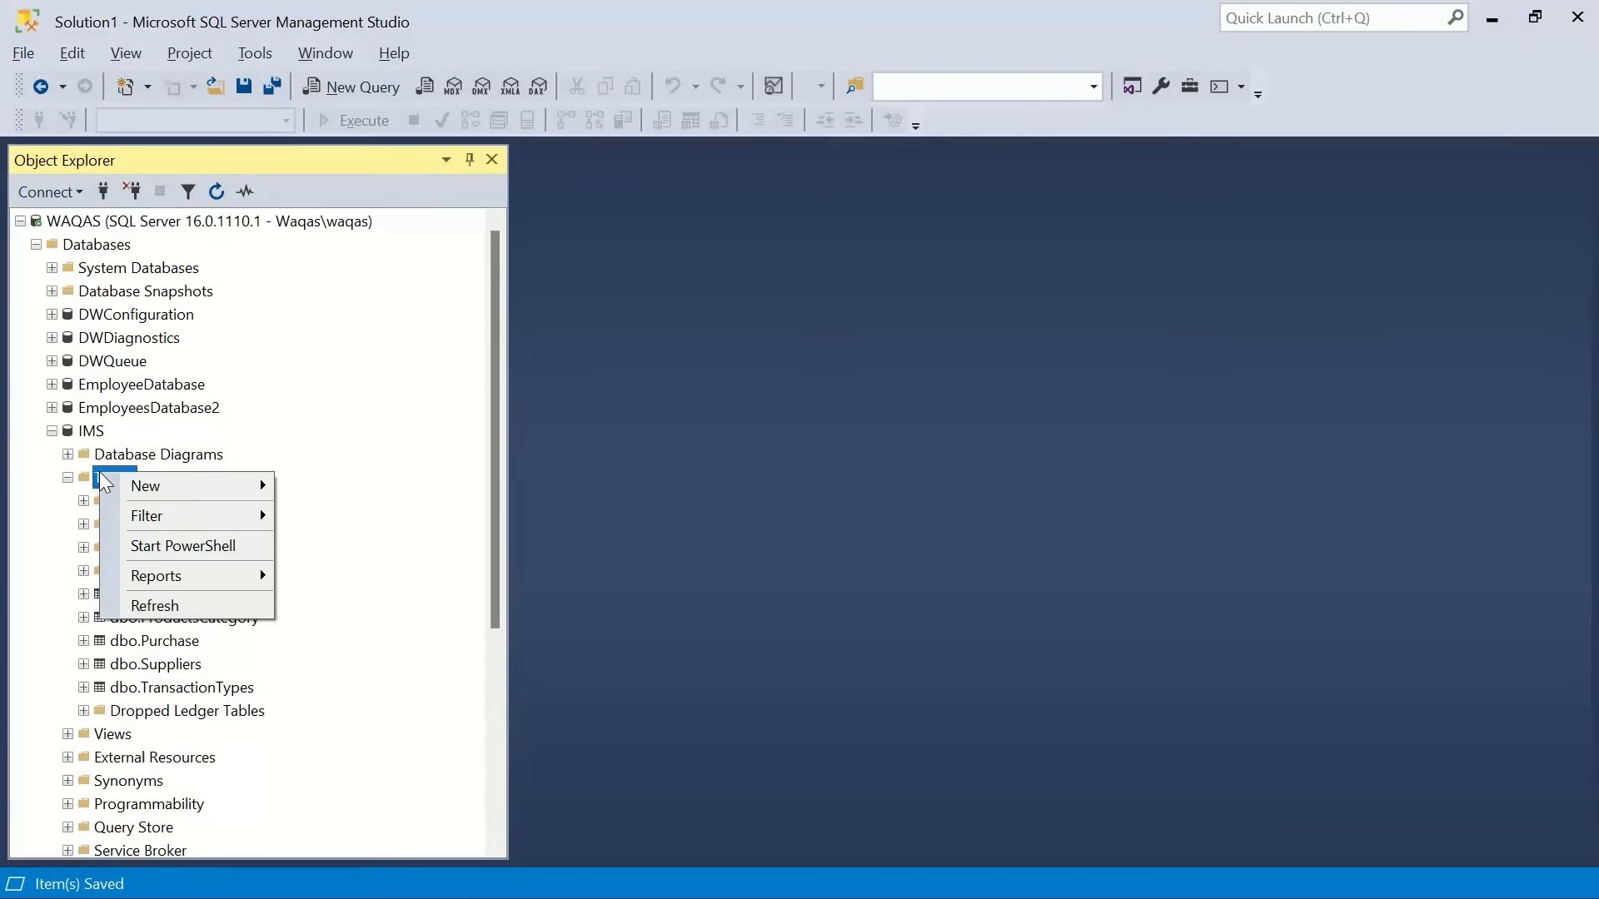
pyautogui.moveTo(141, 486)
pyautogui.click(347, 488)
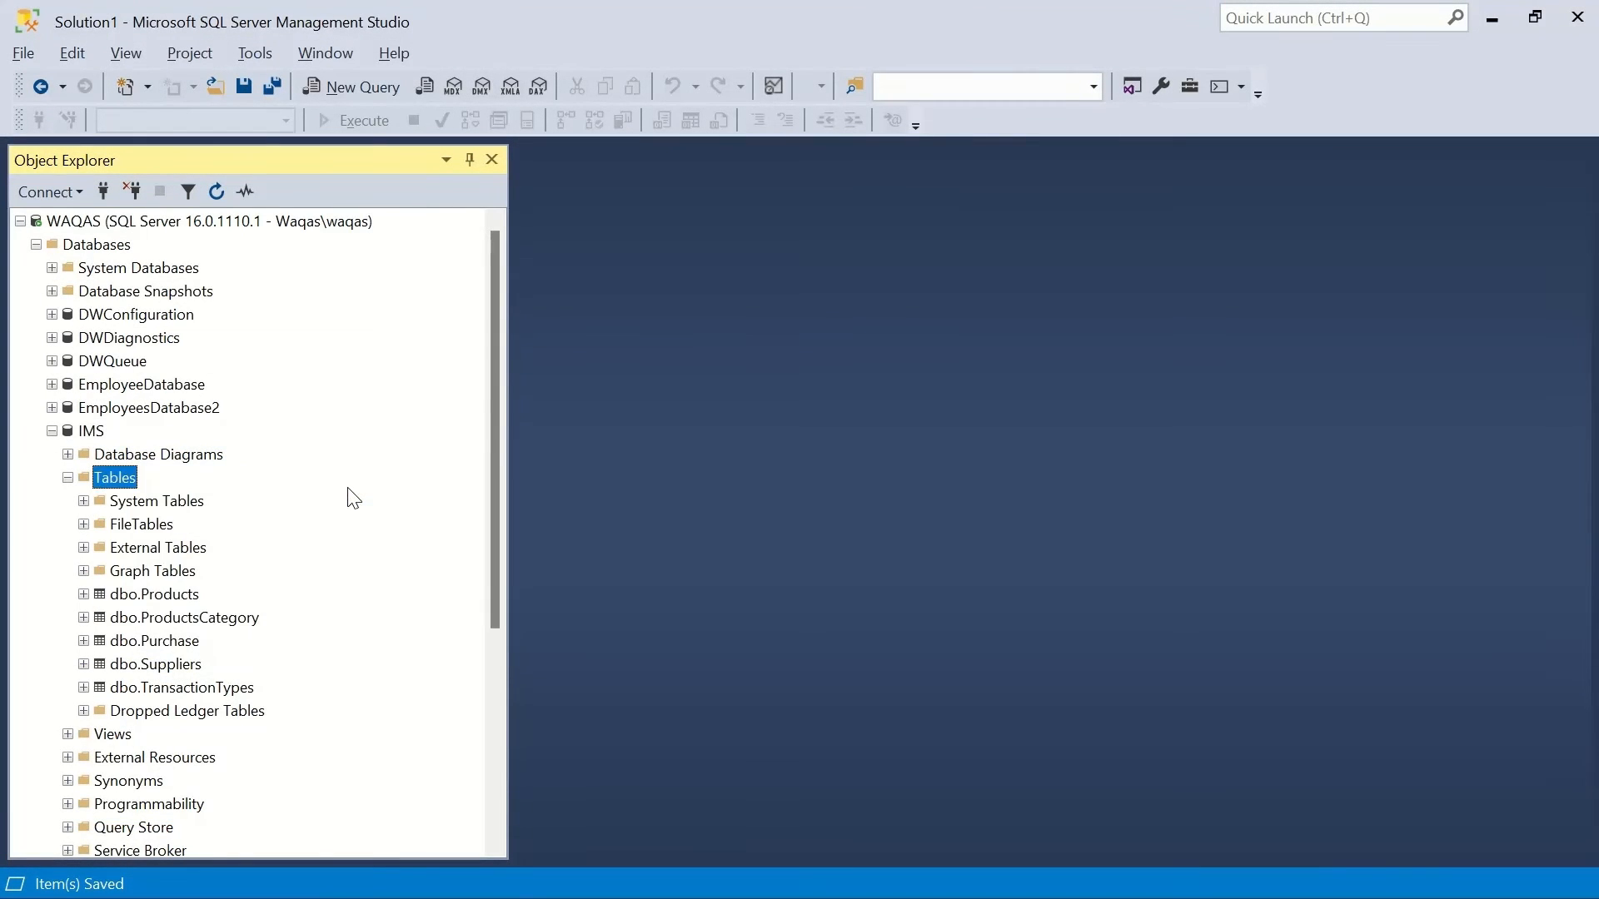
pyautogui.write('CustomerID')
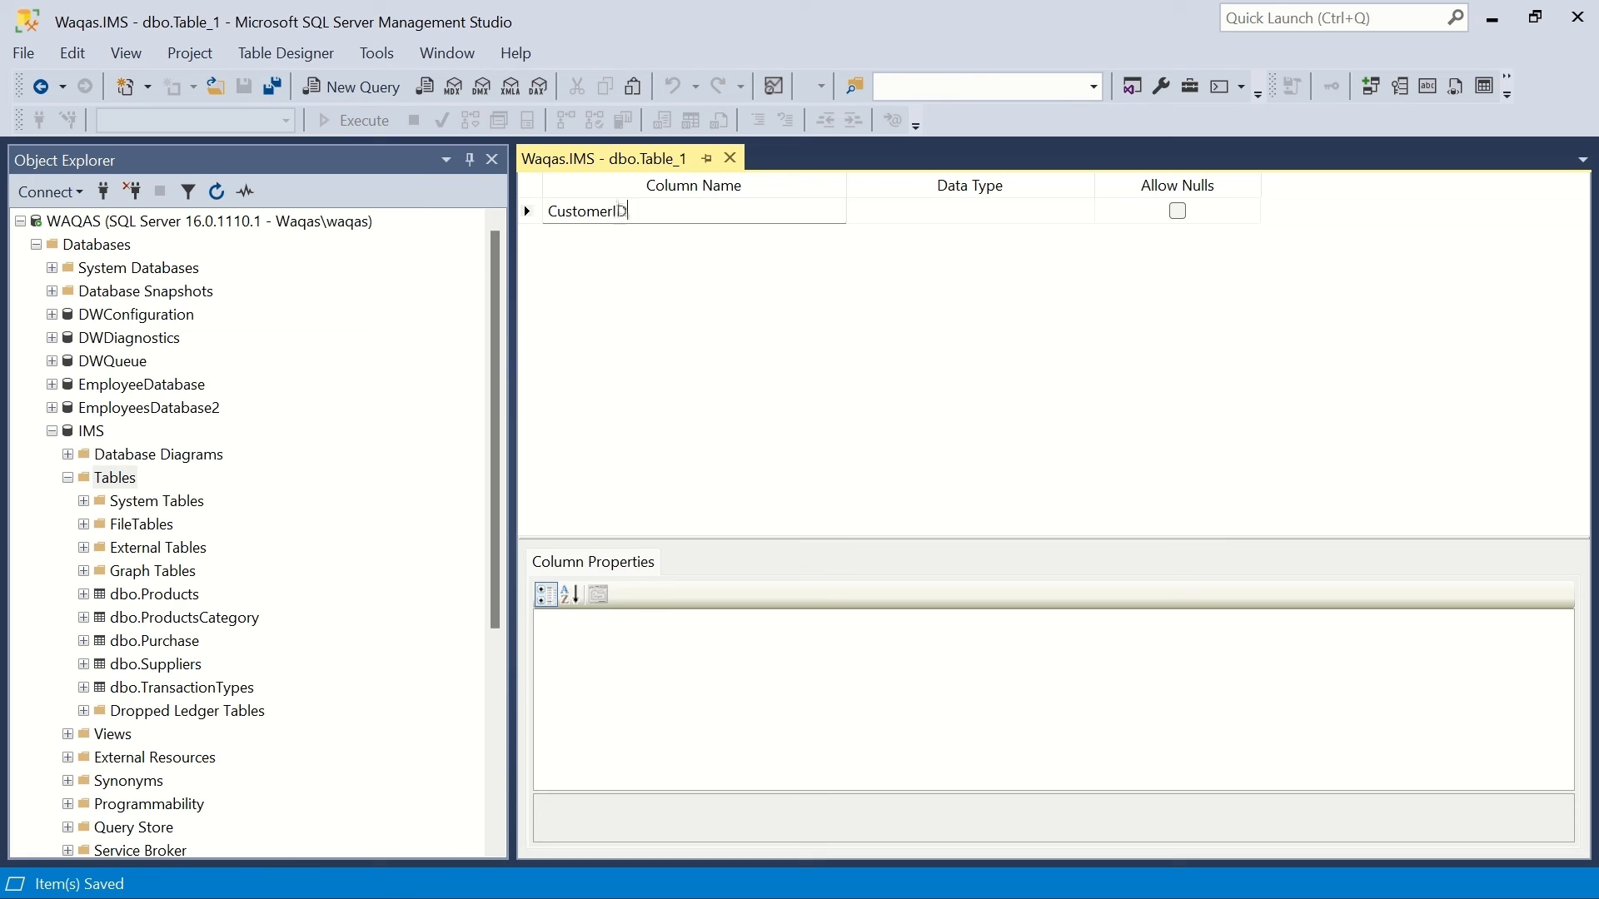
pyautogui.press('Tab')
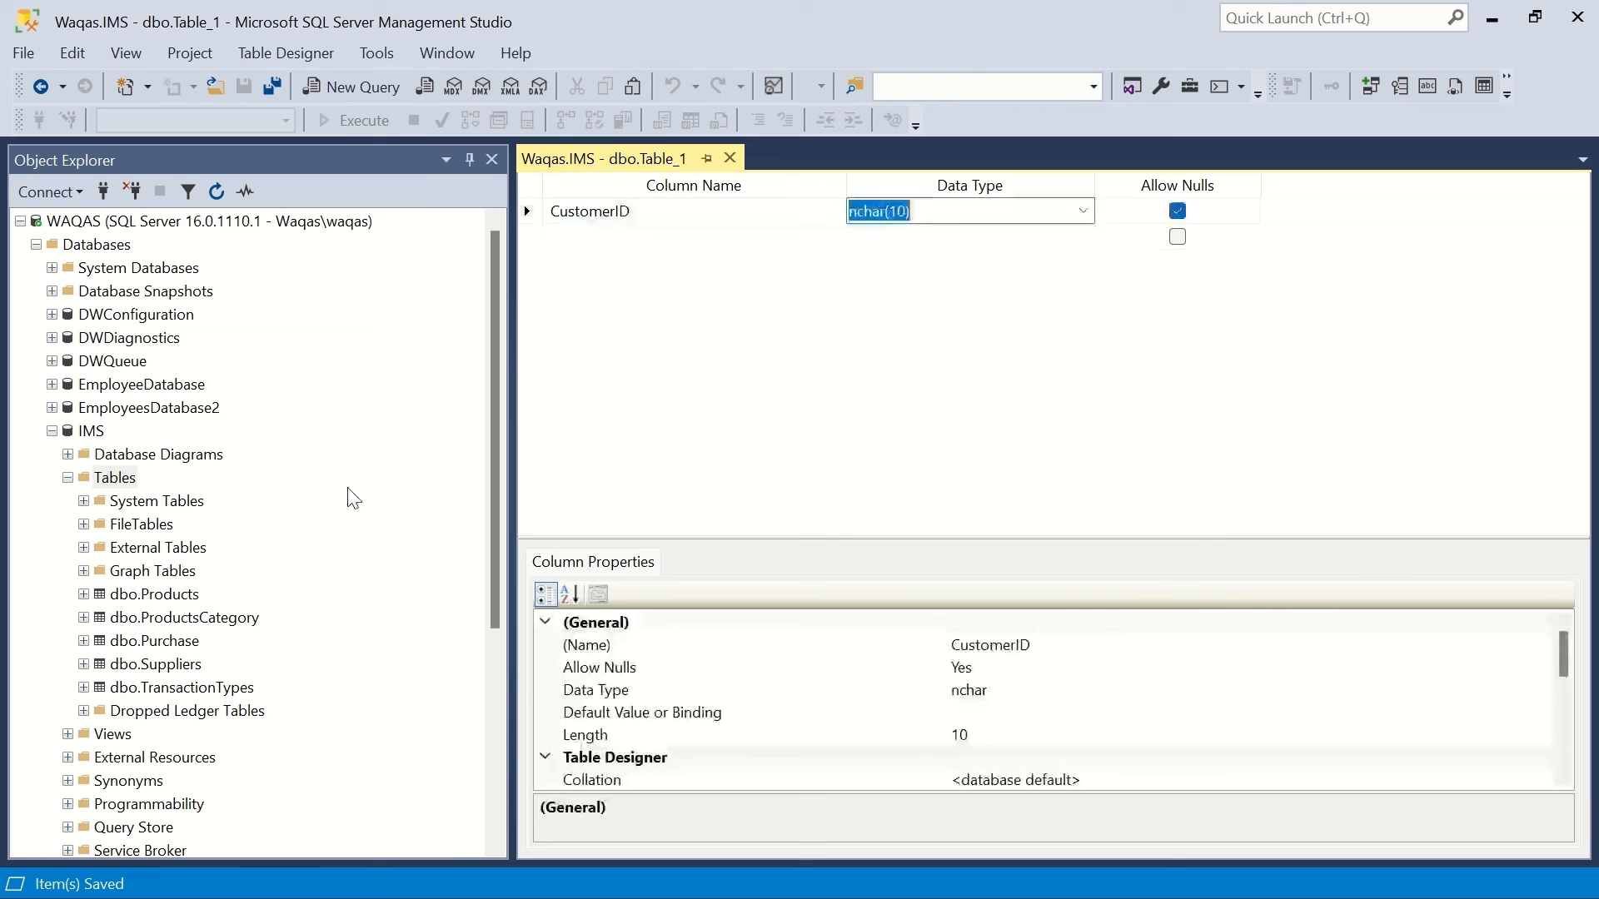
pyautogui.write('int')
pyautogui.press('Tab')
pyautogui.press('space')
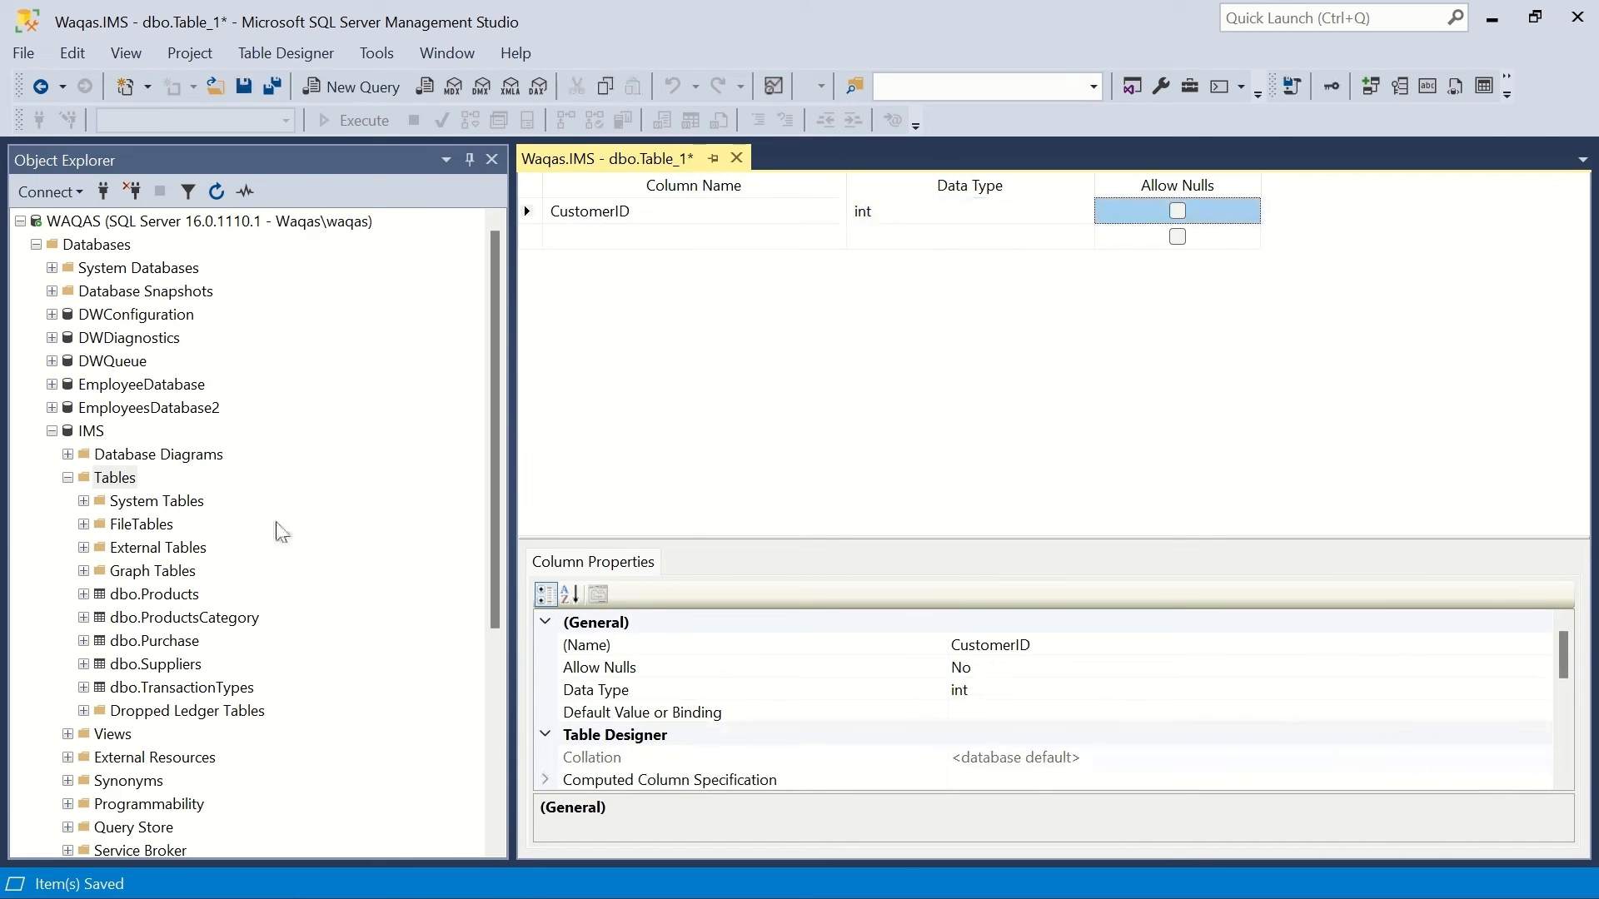
# Turn on the identity specification for the CustomerID column and make it the primary key.
pyautogui.scroll(-4, 714, 664)
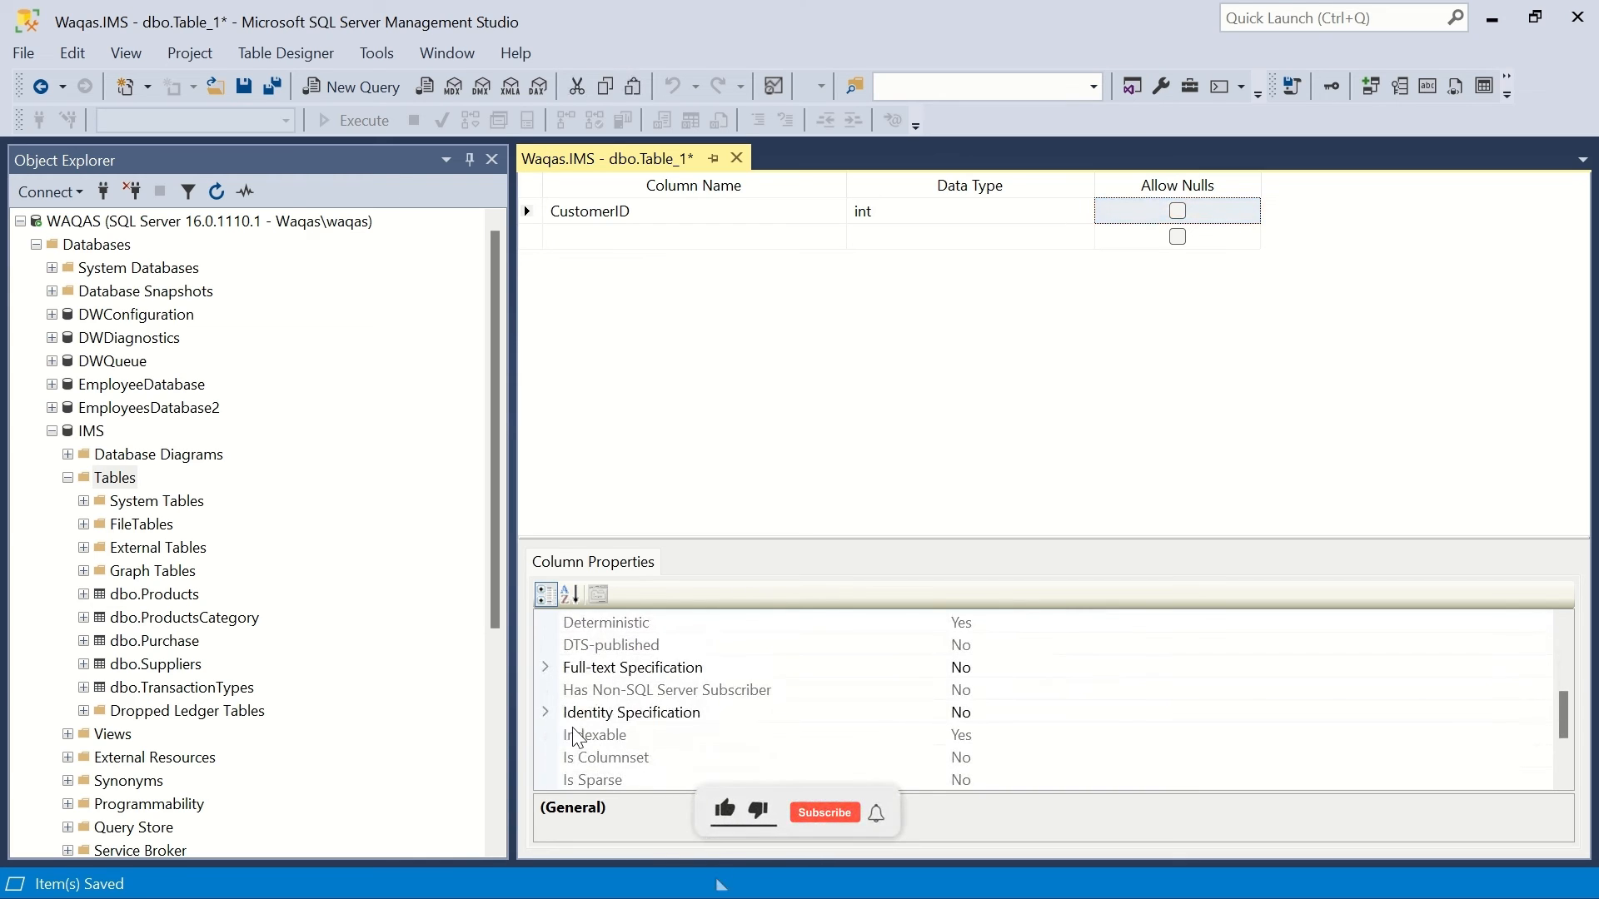
pyautogui.click(546, 712)
pyautogui.doubleClick(1020, 736)
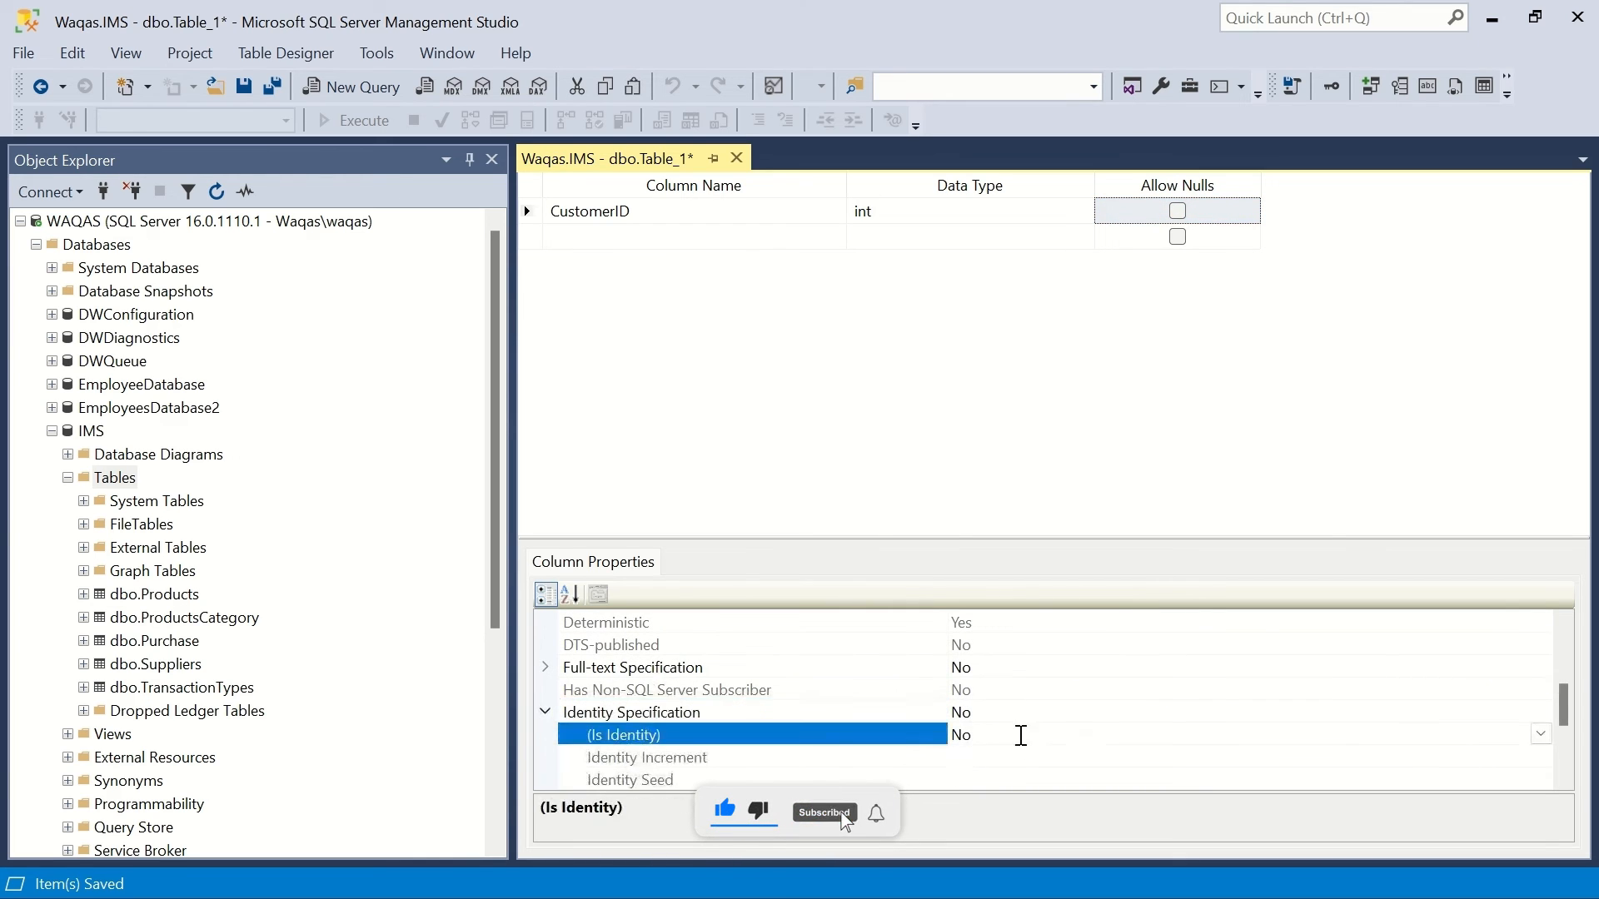
pyautogui.click(770, 216)
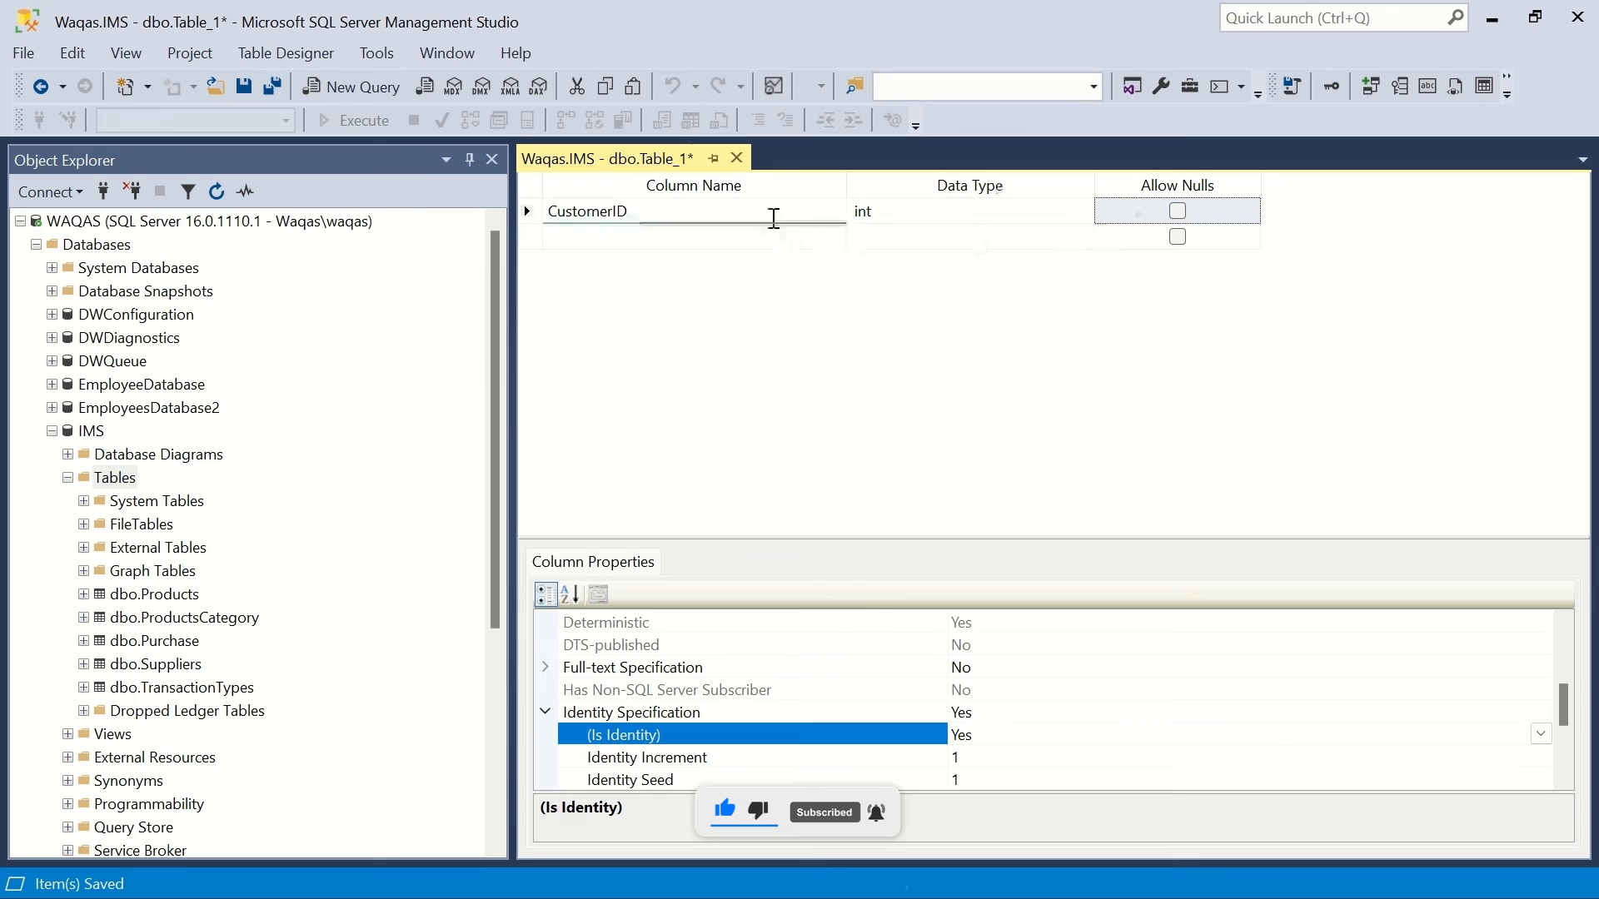
pyautogui.click(1333, 92)
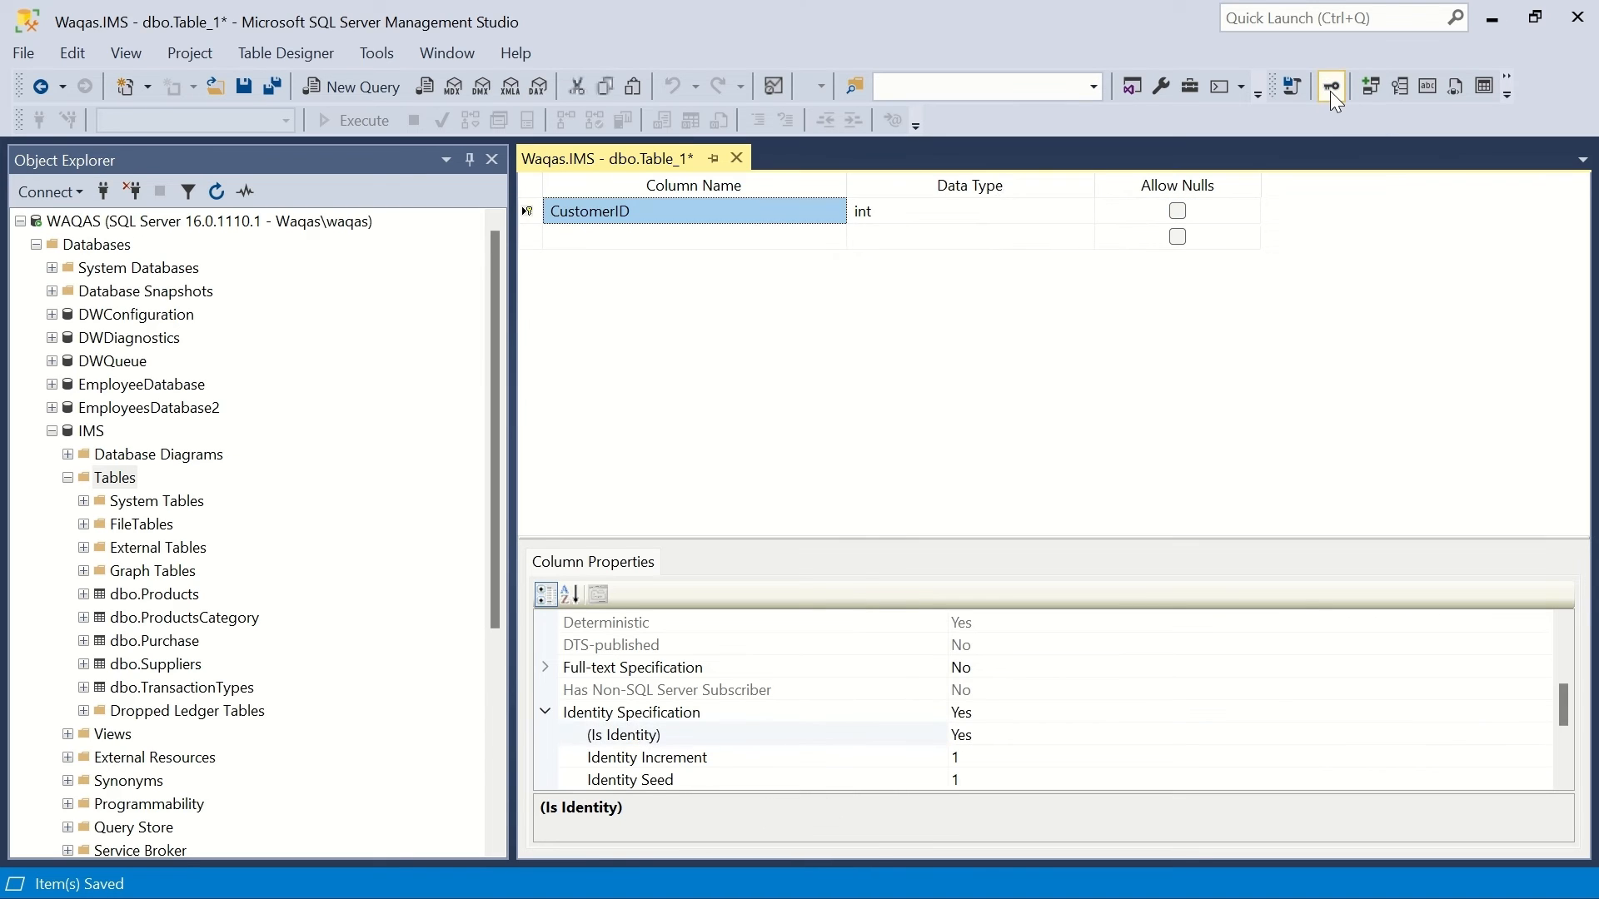
# Add a second column named Customer with data type varchar(250) and nulls disallowed.
pyautogui.click(657, 237)
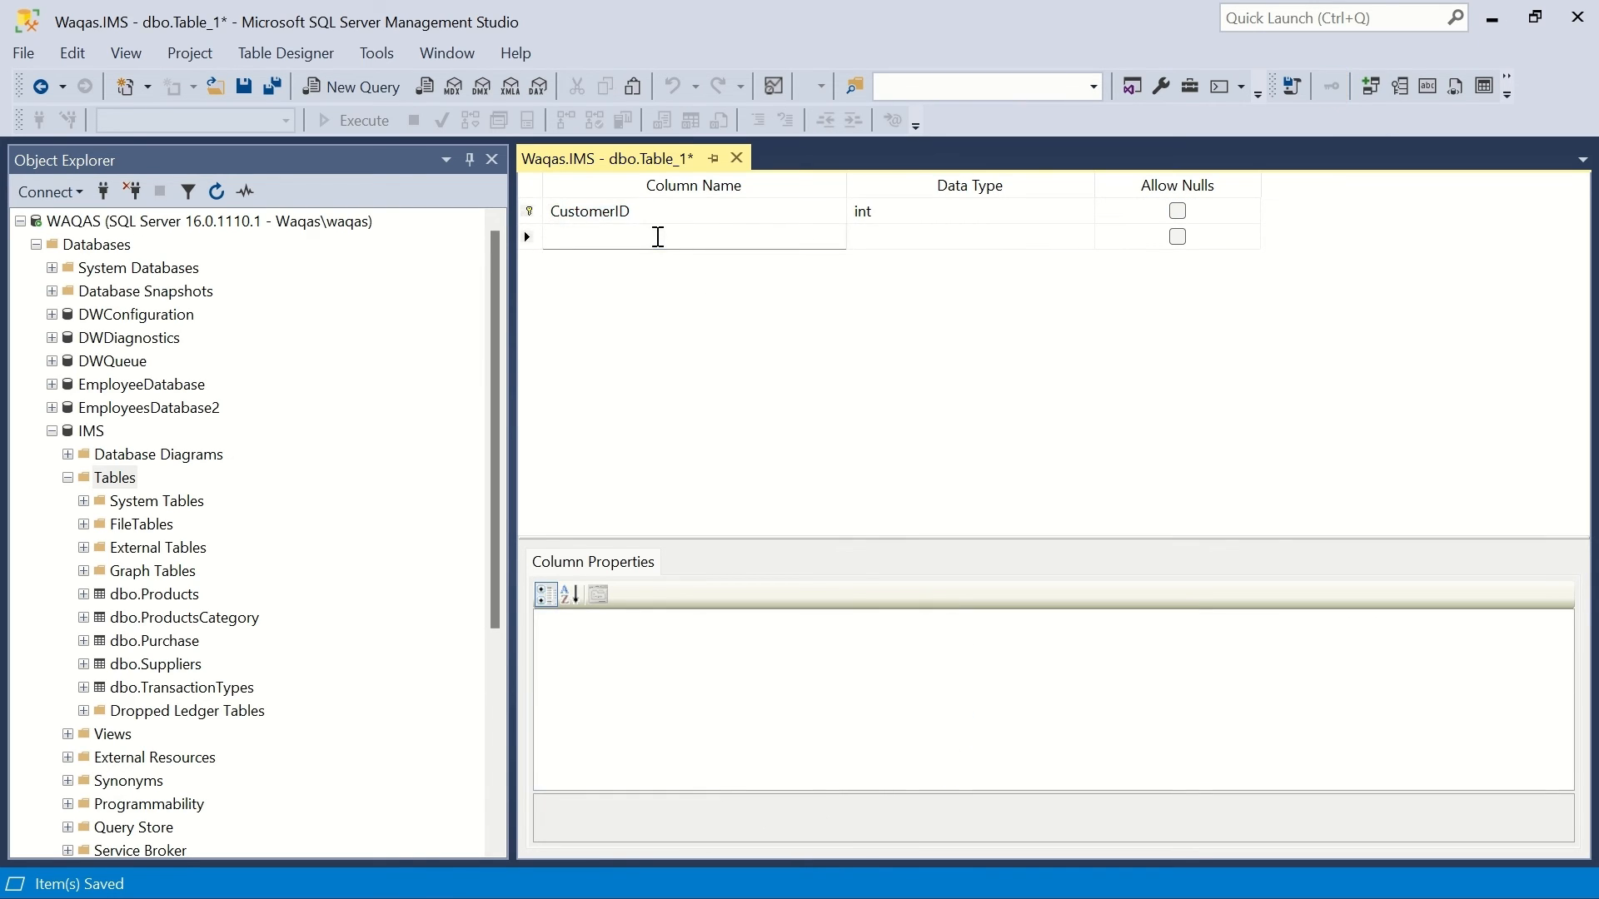
pyautogui.write('Customer')
pyautogui.press('Tab')
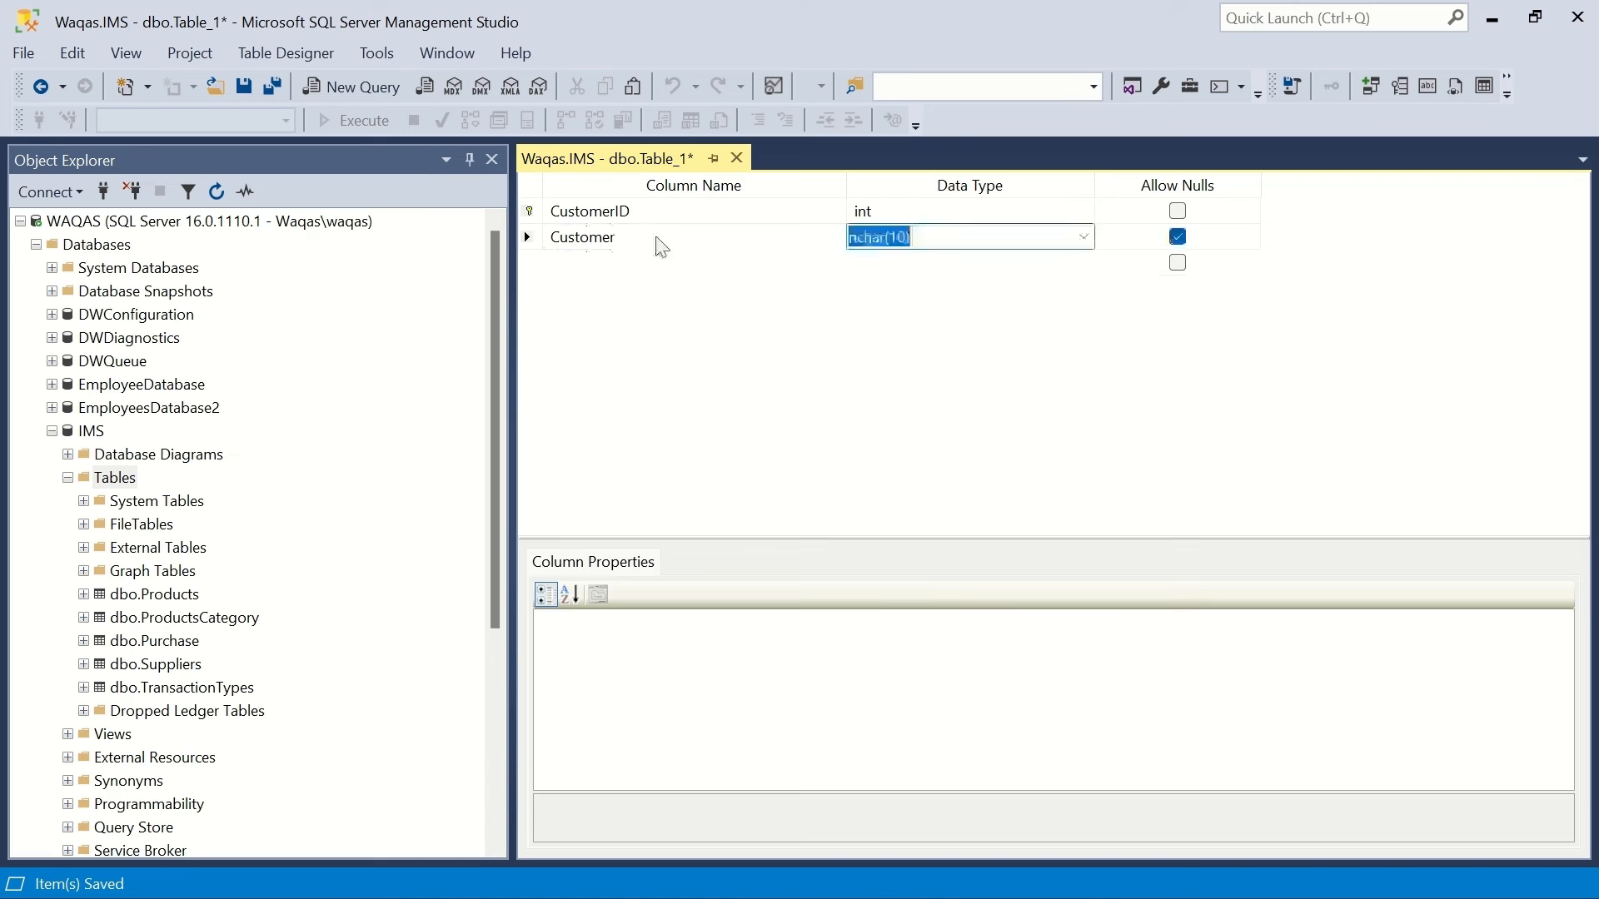
pyautogui.write('varch')
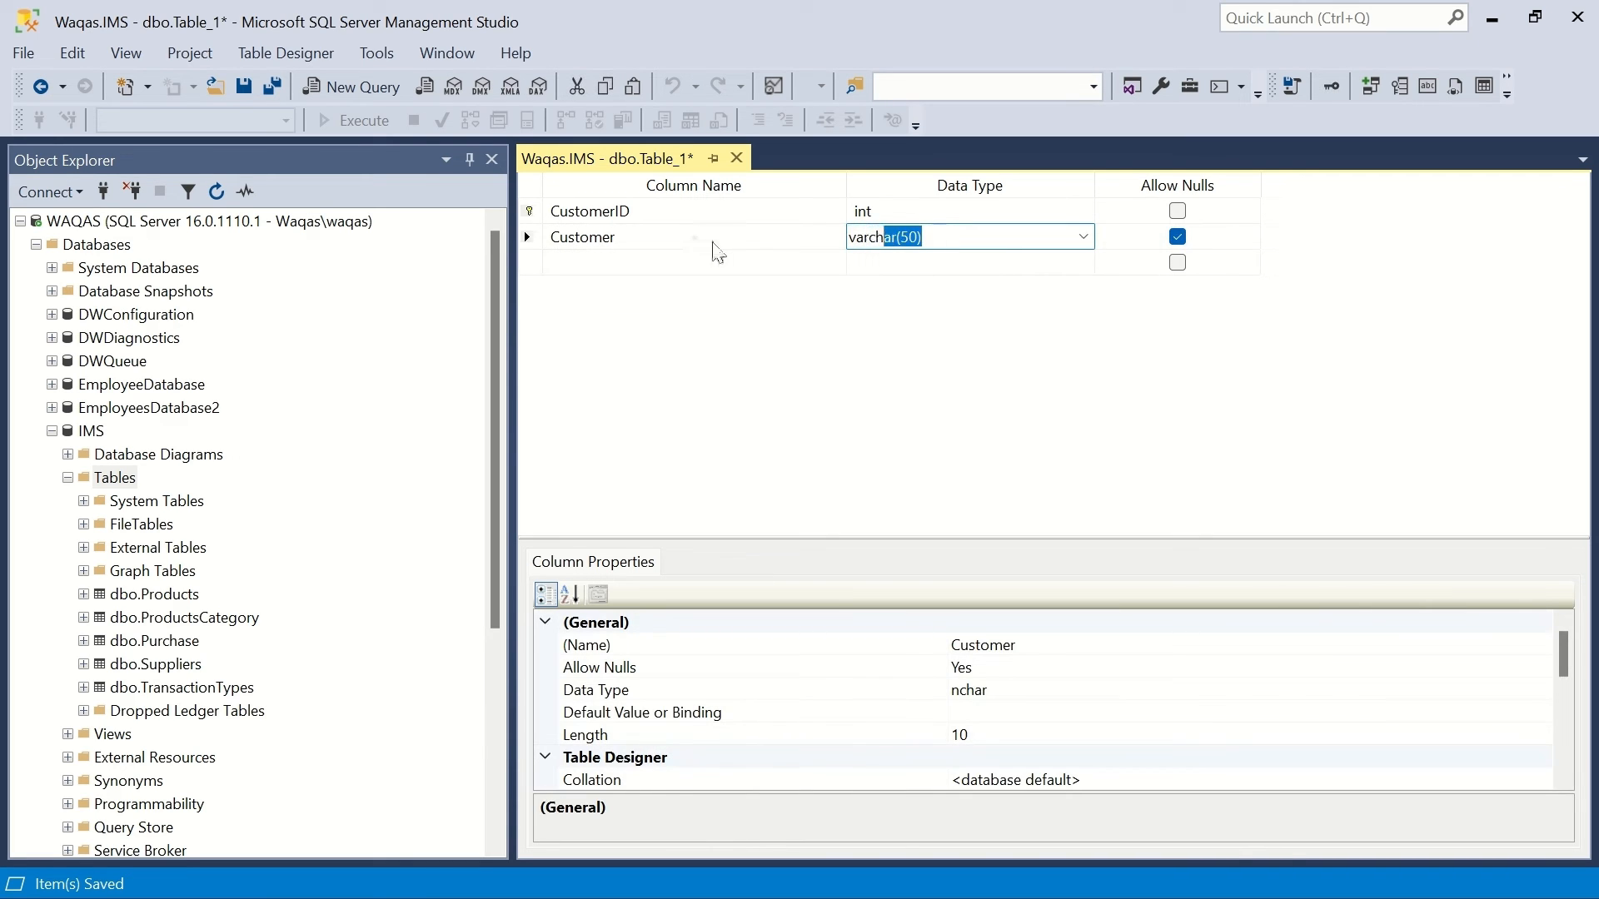
pyautogui.click(908, 237)
pyautogui.write('2')
pyautogui.press('Tab')
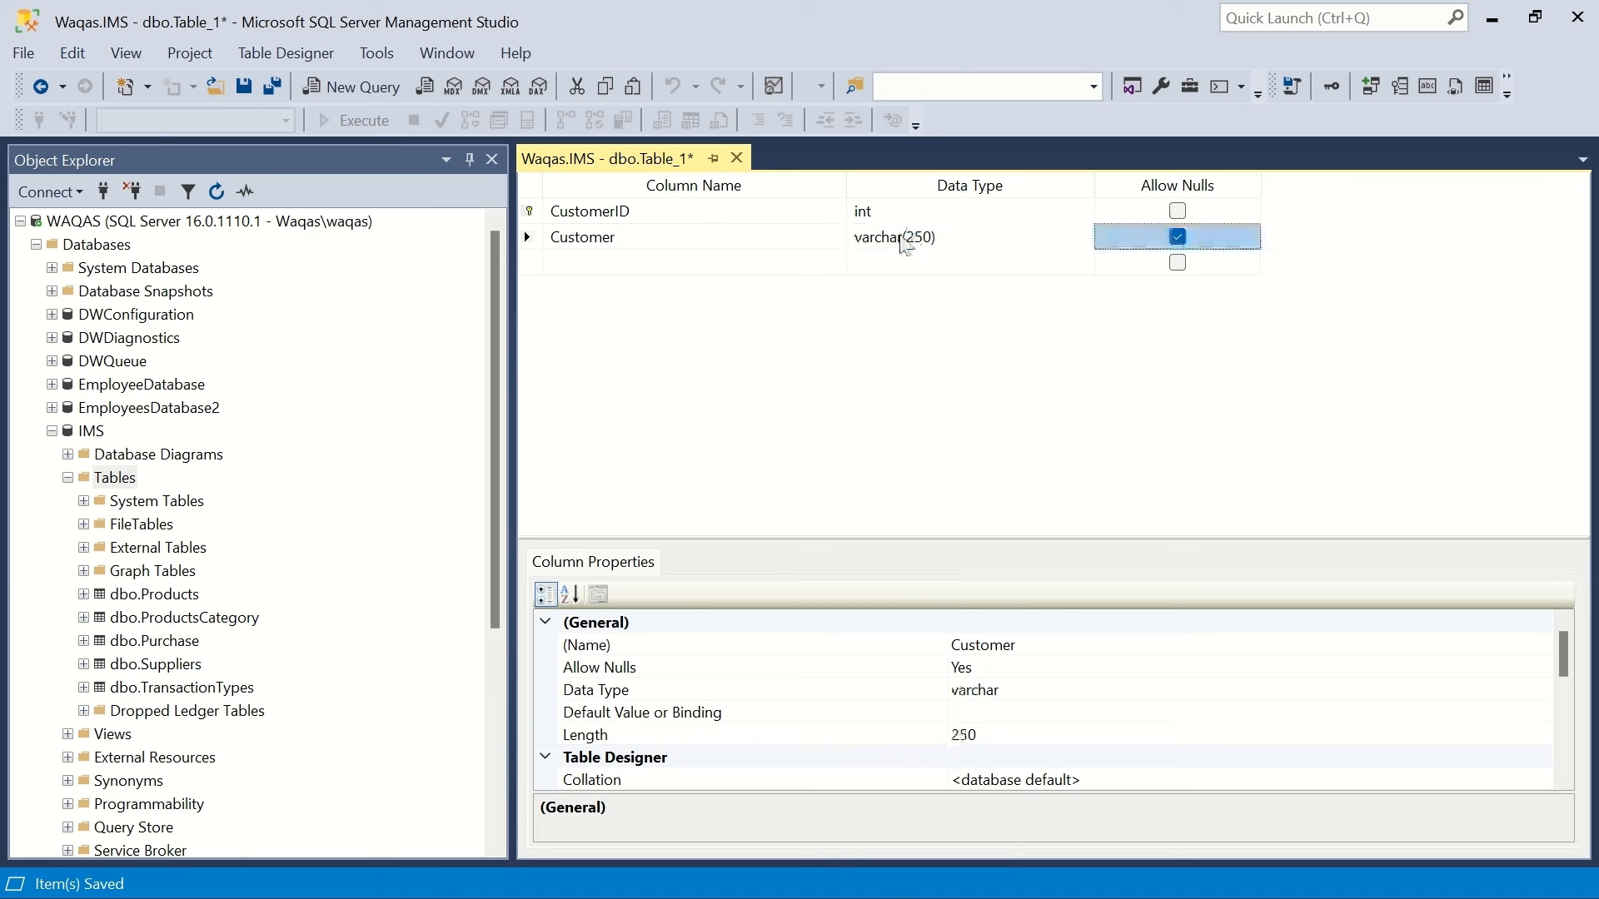
pyautogui.press('space')
pyautogui.press('Down')
pyautogui.press('Left')
pyautogui.press('Left')
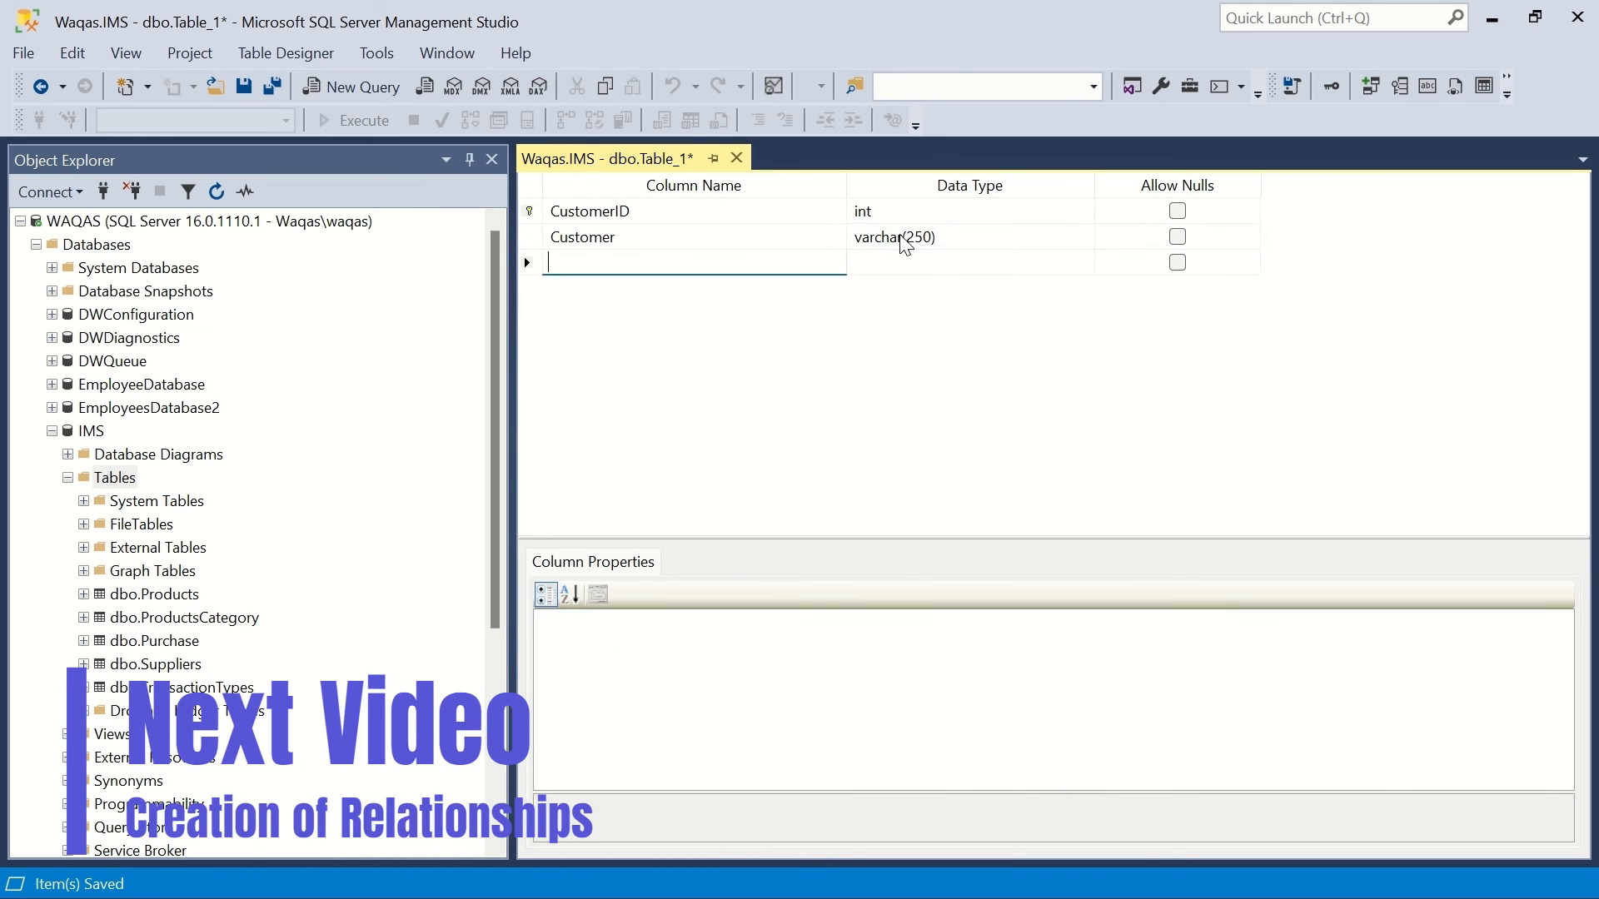
# Add a Telephone column with data type varchar(50) and nulls disallowed.
pyautogui.write('Tele')
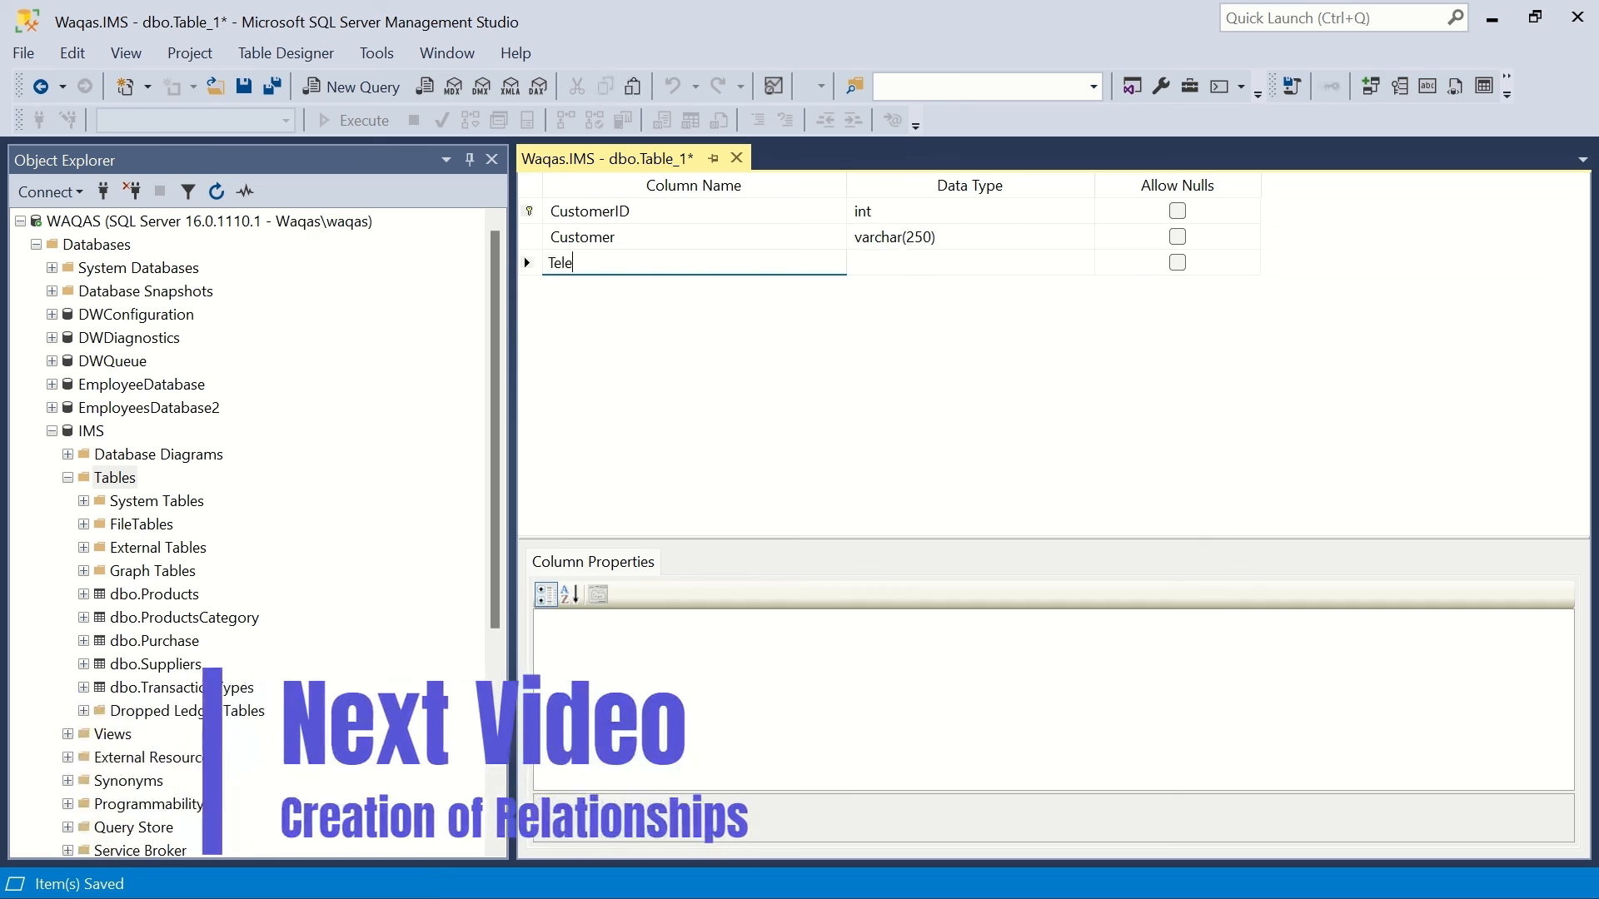
pyautogui.write('phone')
pyautogui.press('Tab')
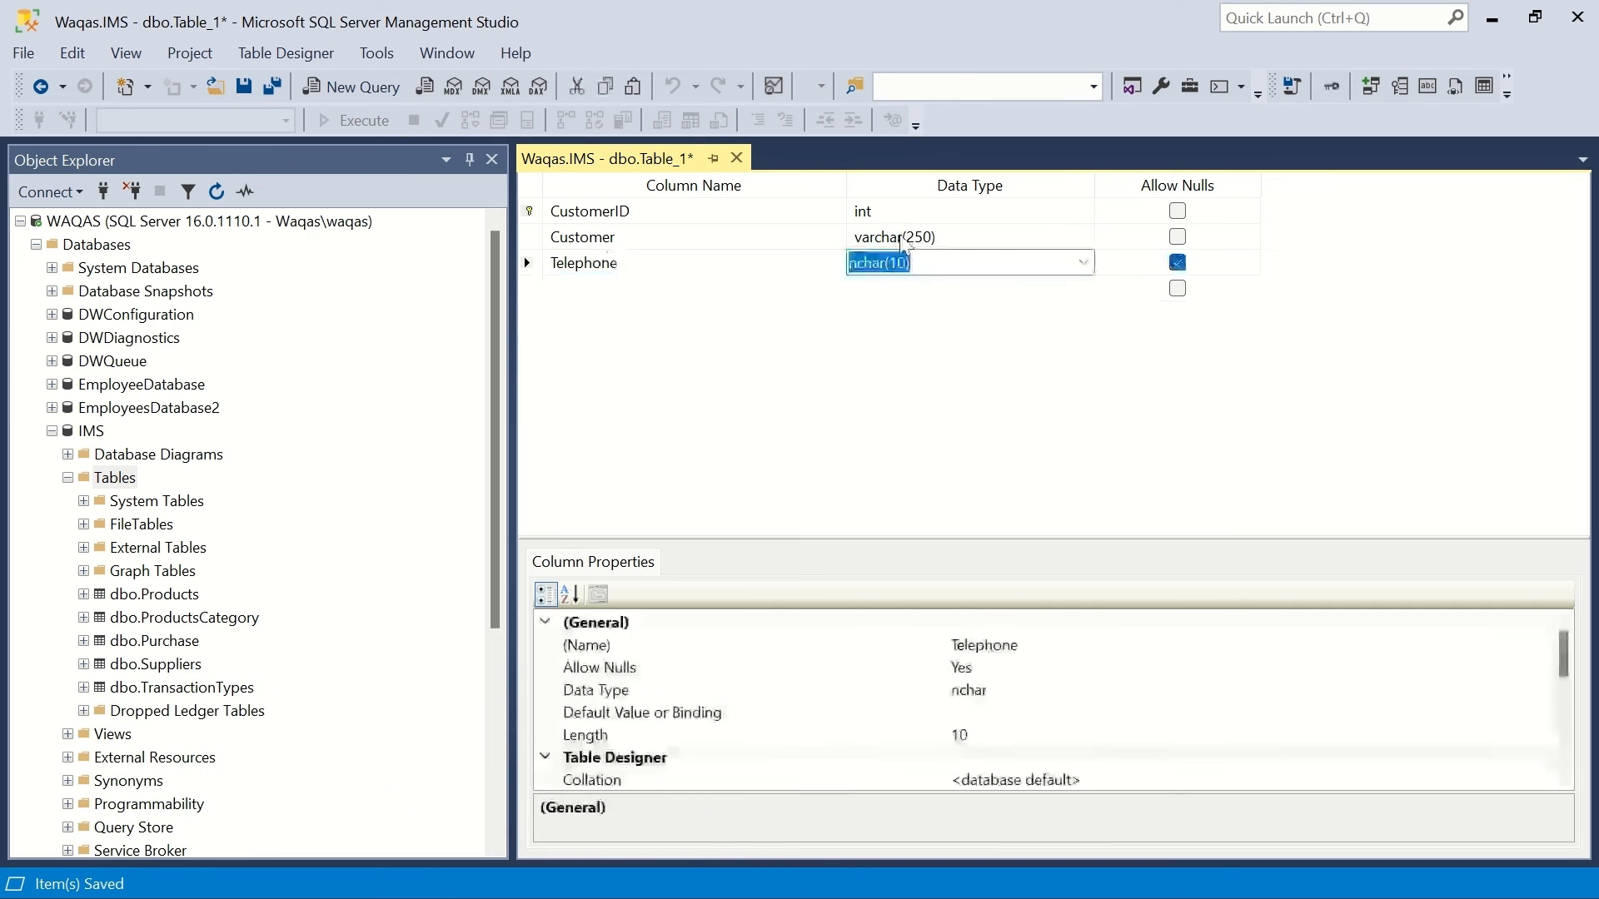
pyautogui.write('var')
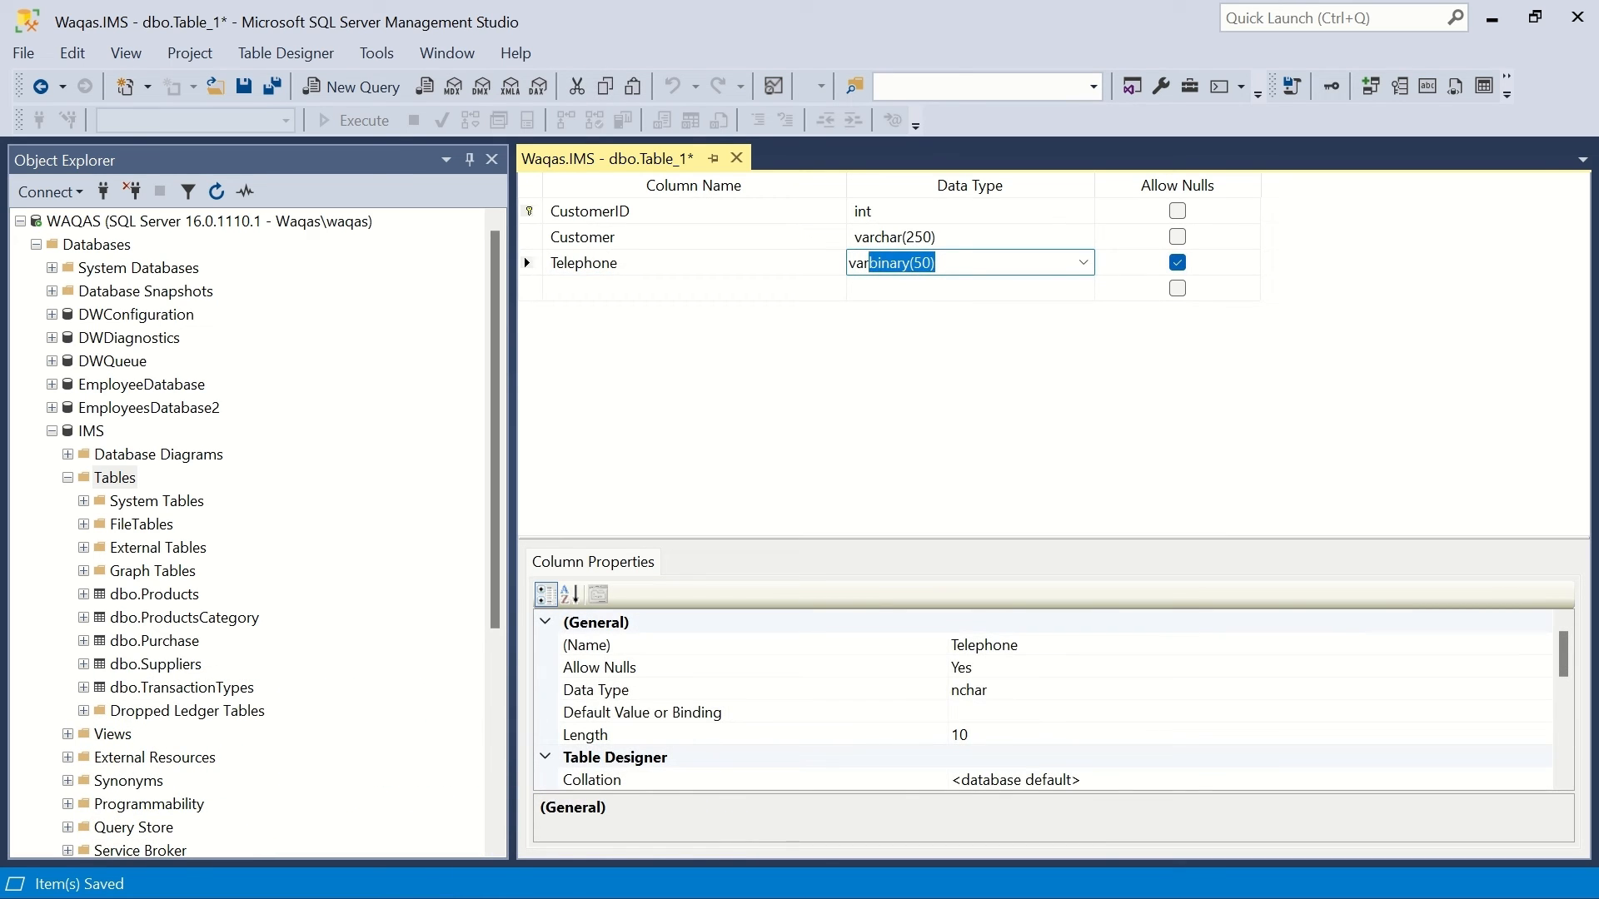
pyautogui.write('ch')
pyautogui.press('Tab')
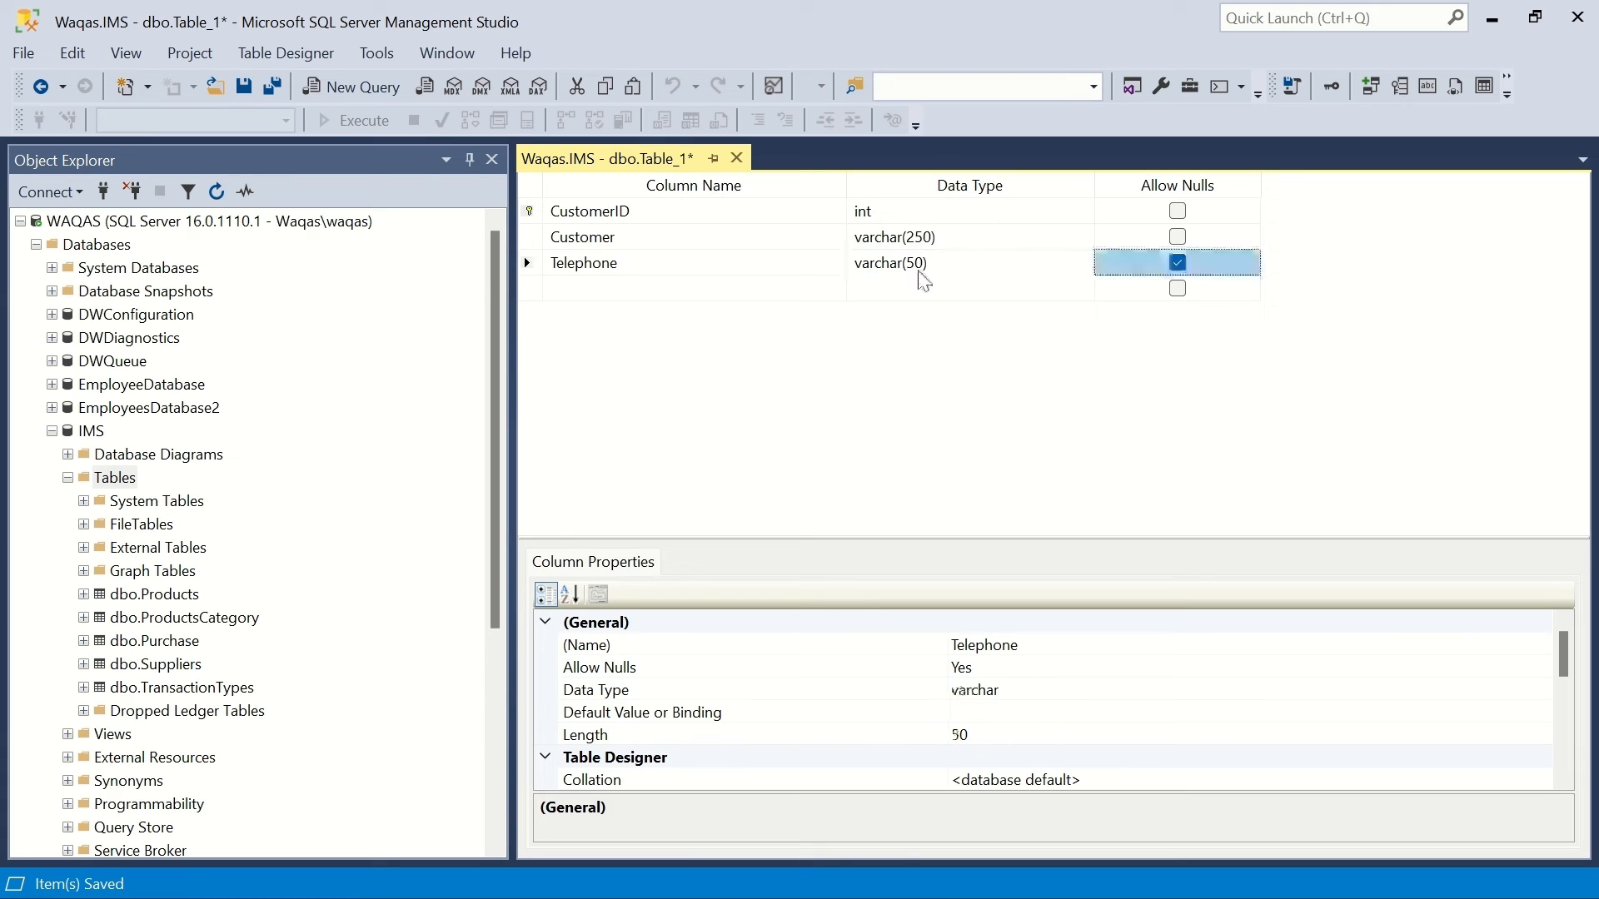
pyautogui.press('space')
pyautogui.press('Tab')
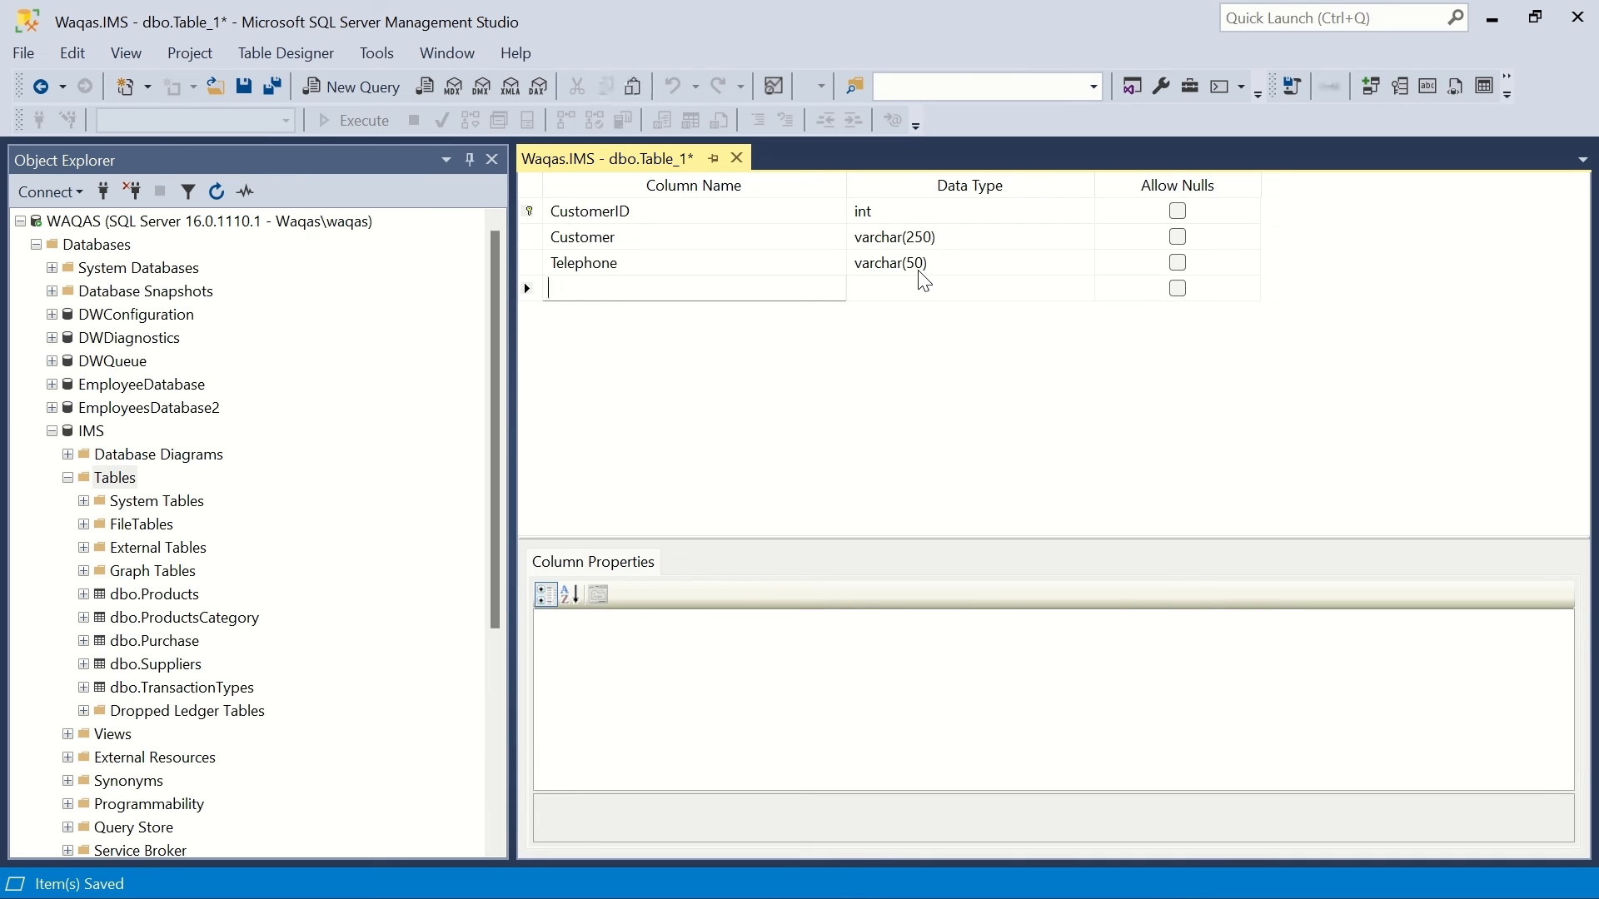
# Add an Email column with data type varbinary(100) and nulls disallowed.
pyautogui.write('Email')
pyautogui.press('Tab')
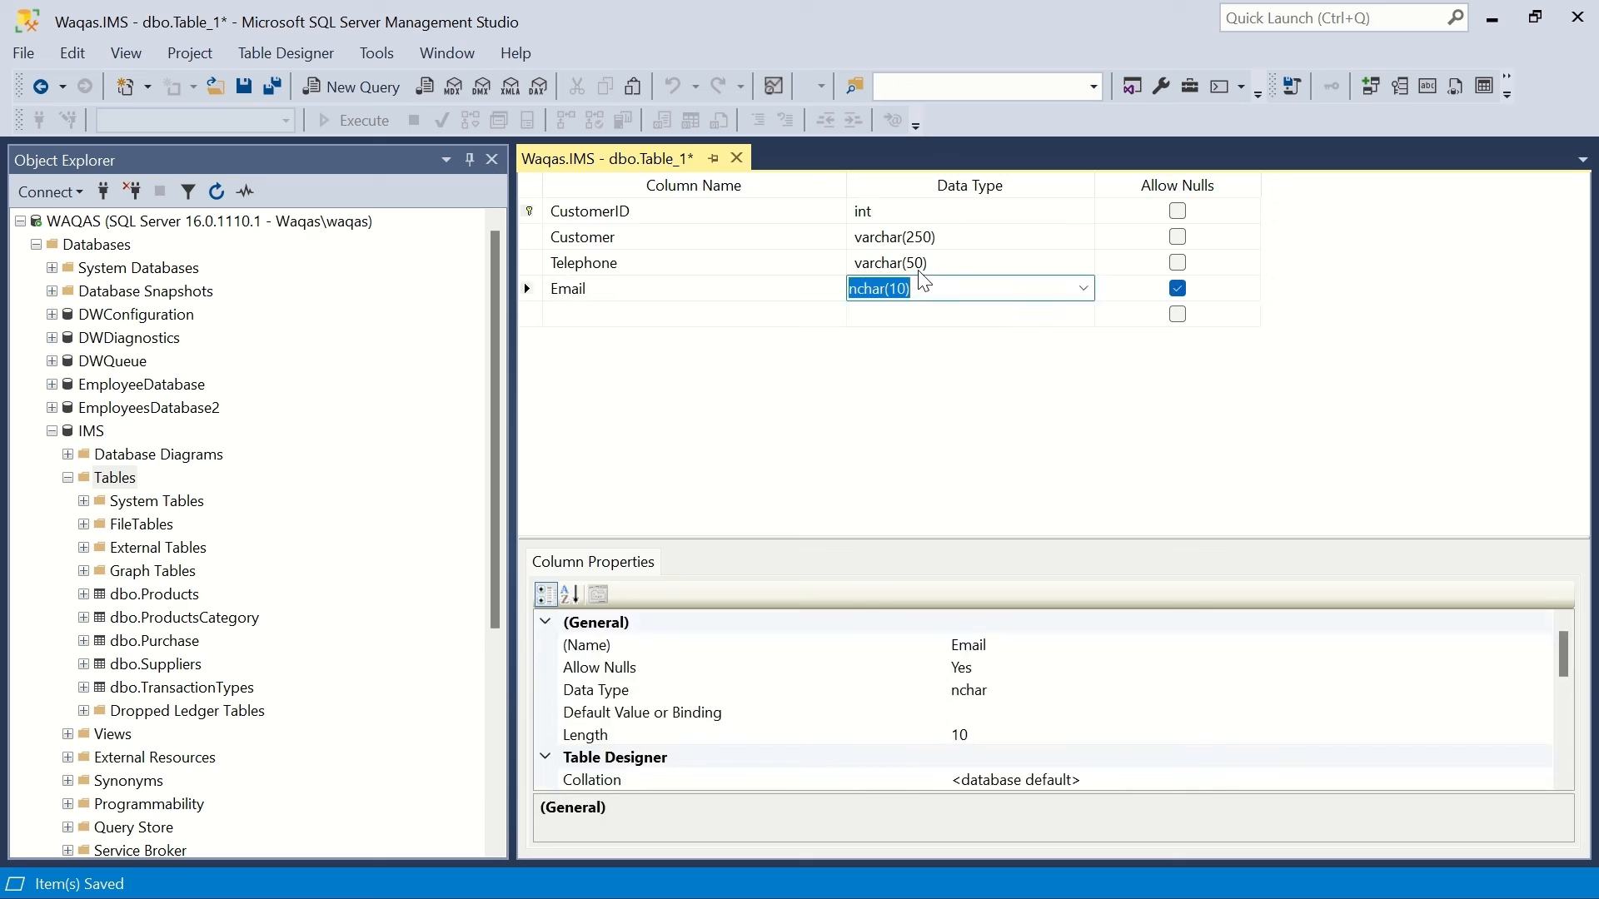
pyautogui.write('varbinary')
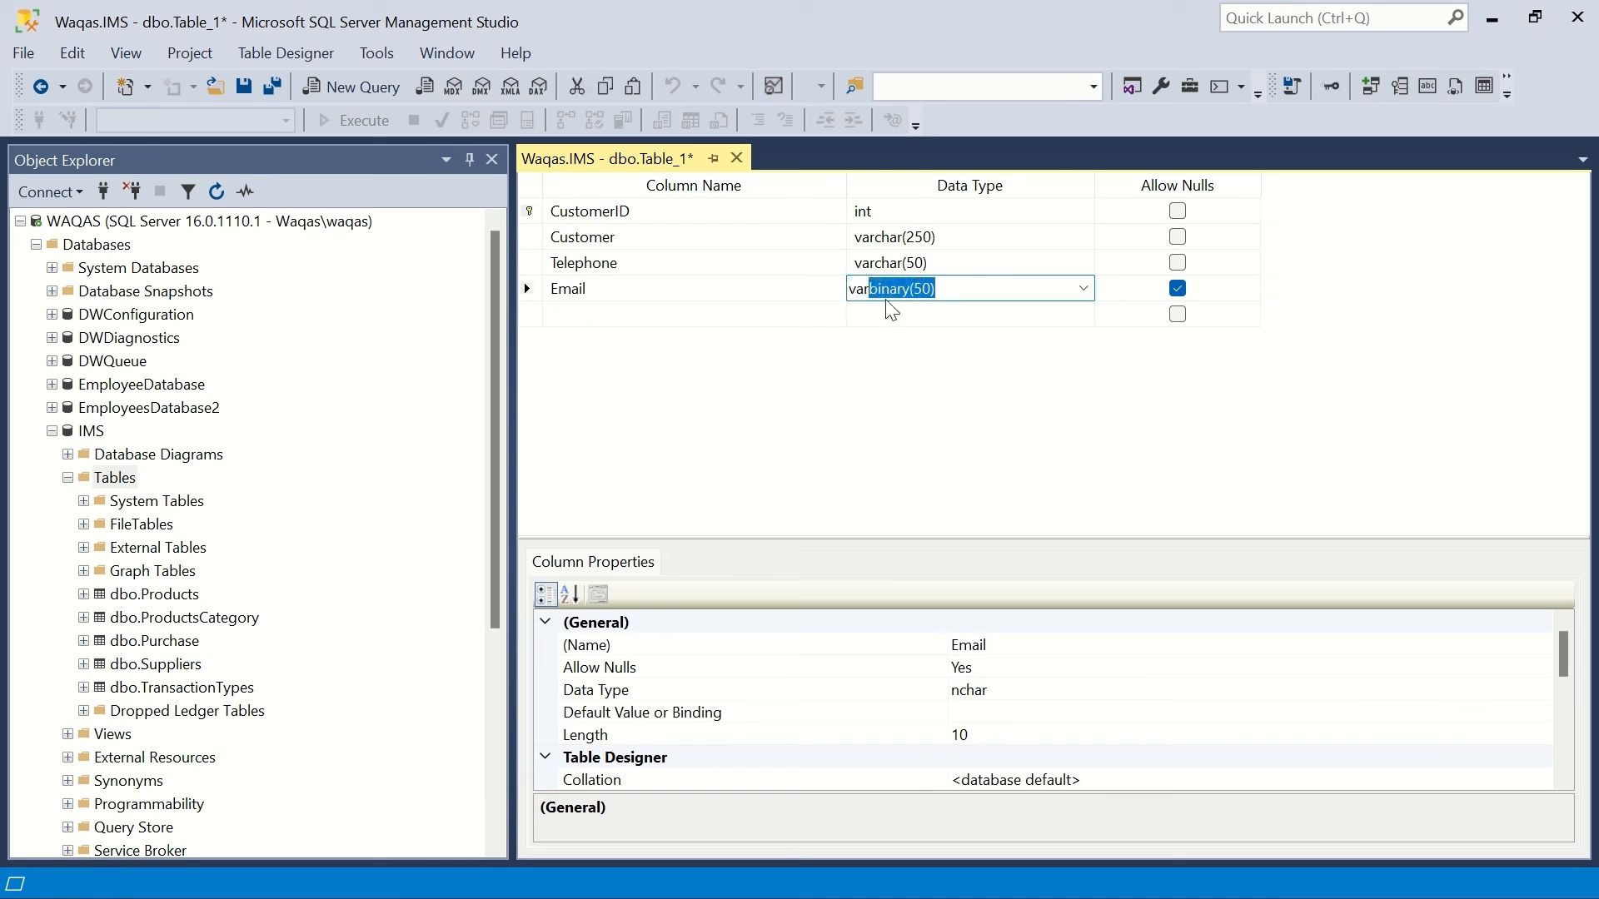
pyautogui.click(928, 293)
pyautogui.press('BackSpace')
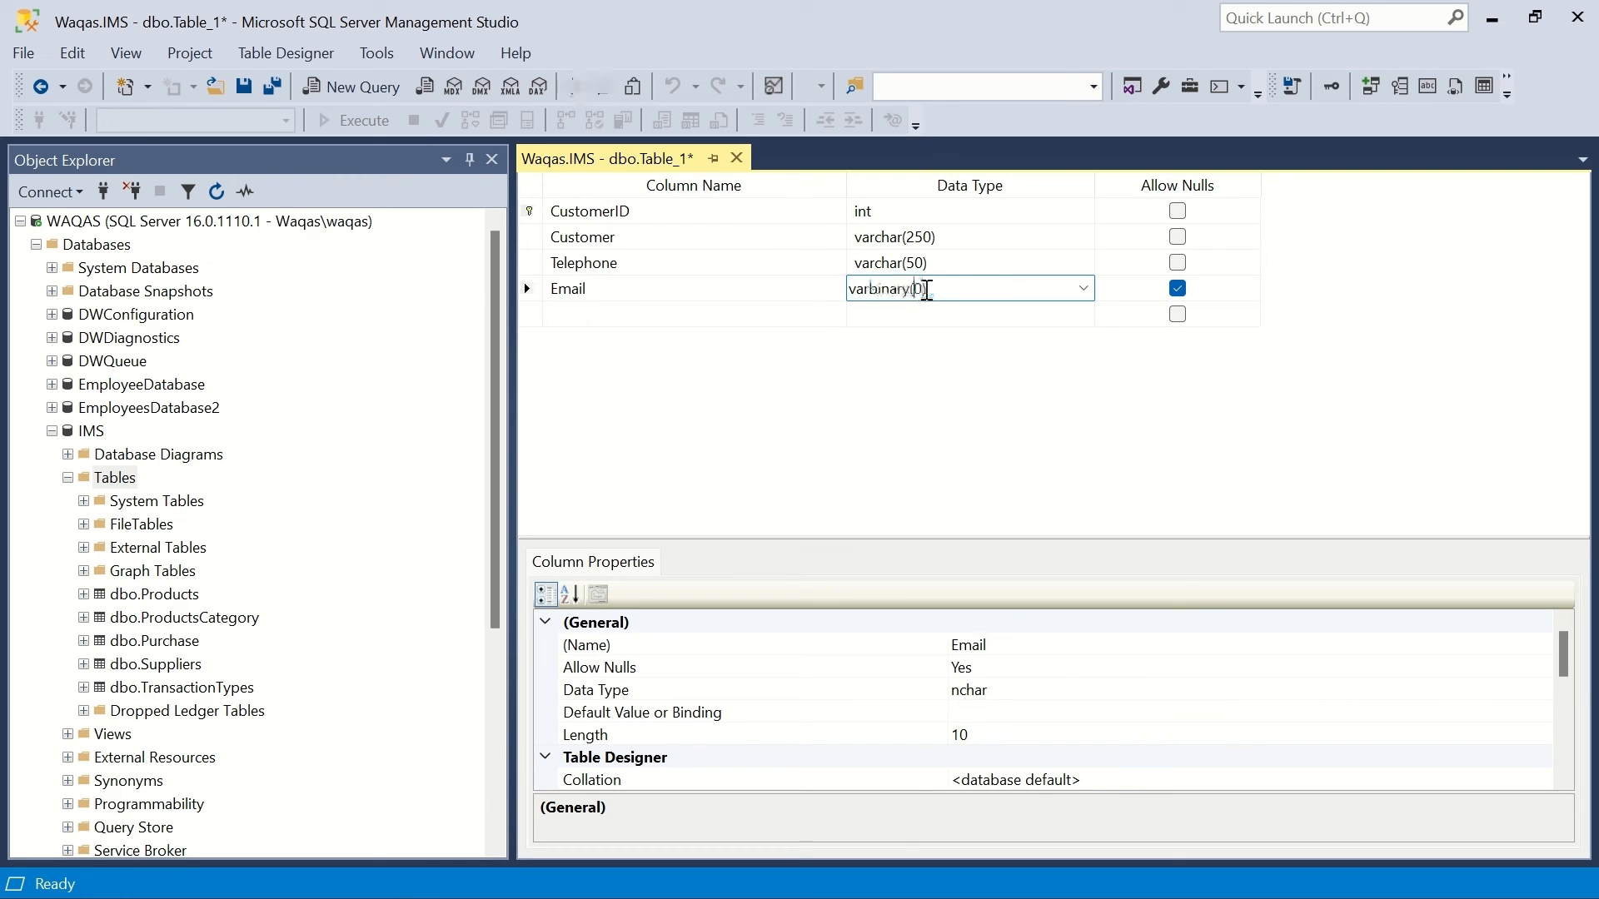
pyautogui.write('10')
pyautogui.press('Tab')
pyautogui.press('space')
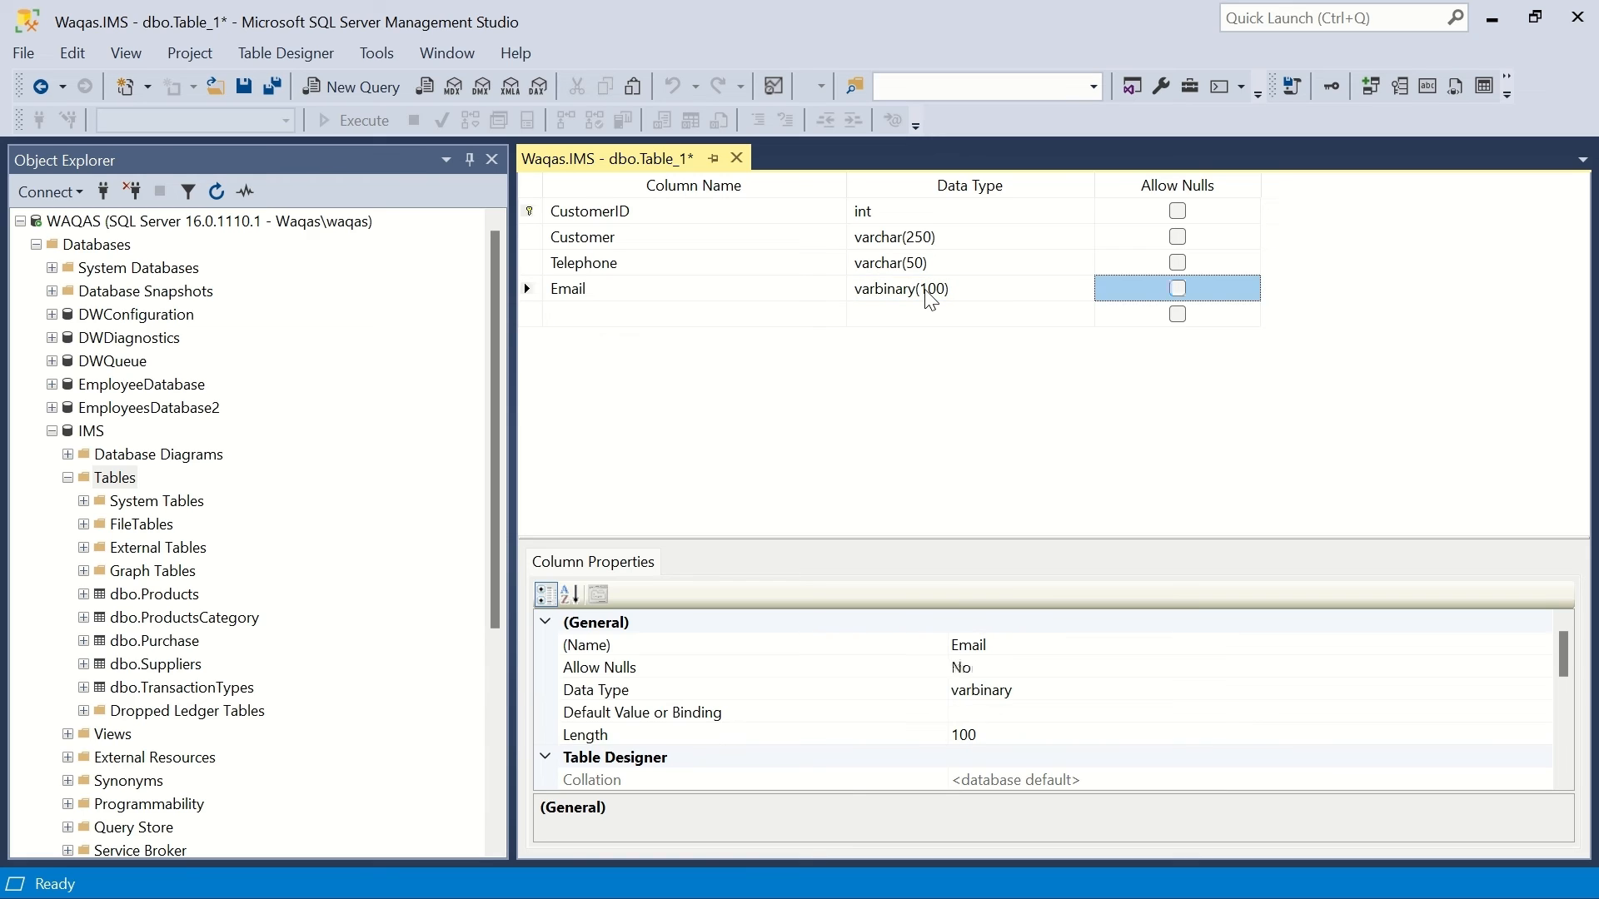
pyautogui.press('Tab')
# Add a Status column, reusing Telephone's data type with the length changed to varchar(20), and disallow nulls.
pyautogui.write('St')
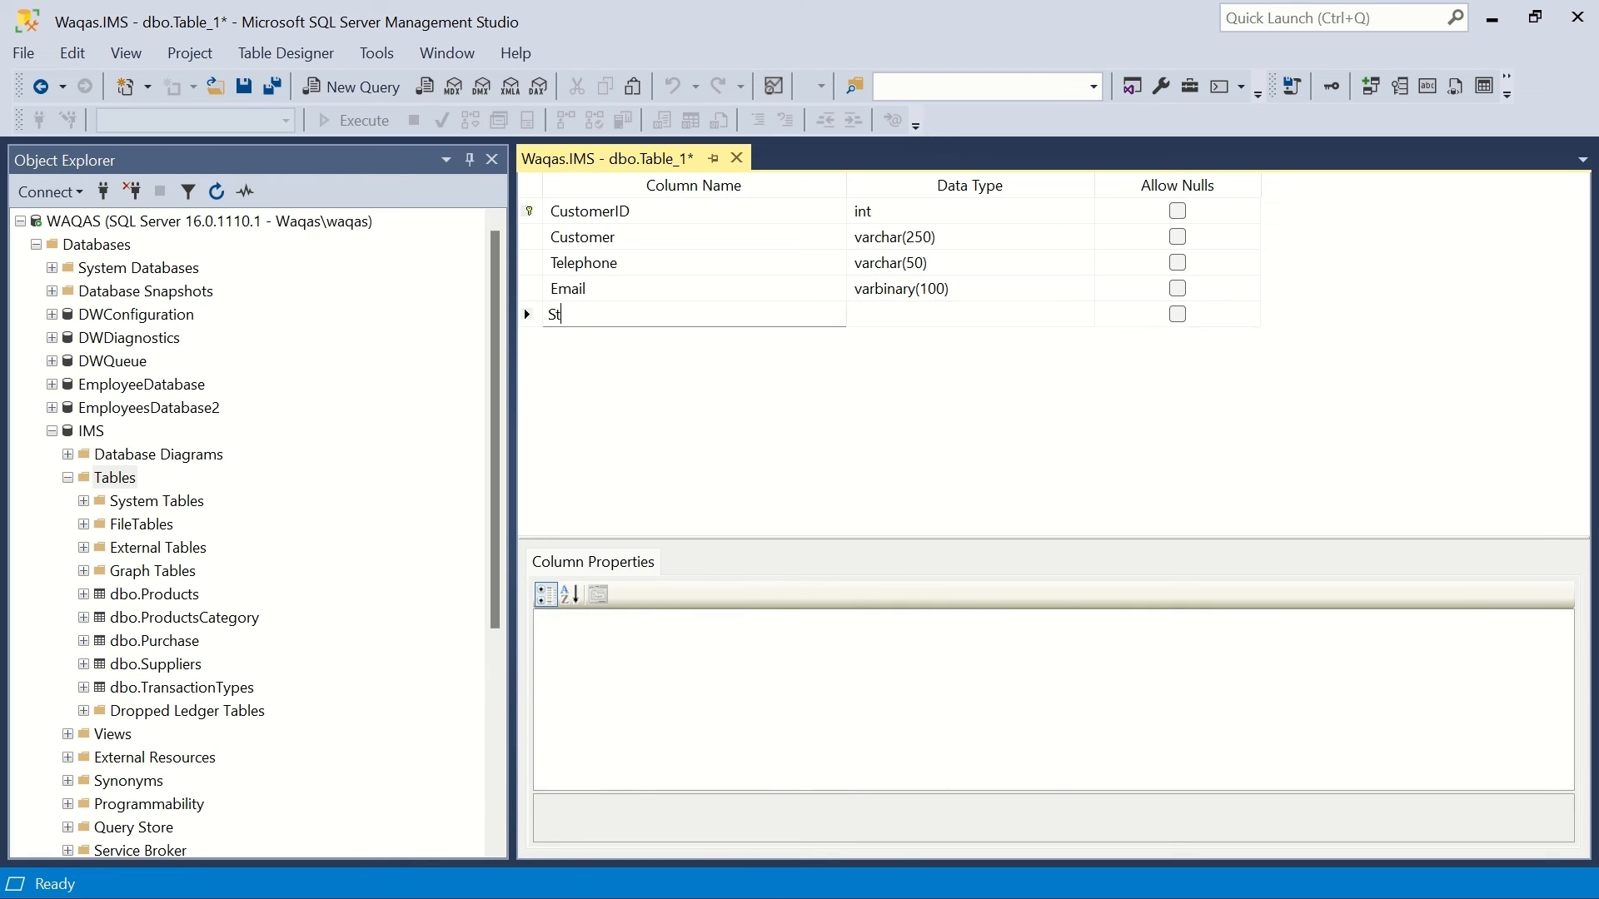
pyautogui.write('atus')
pyautogui.press('Tab')
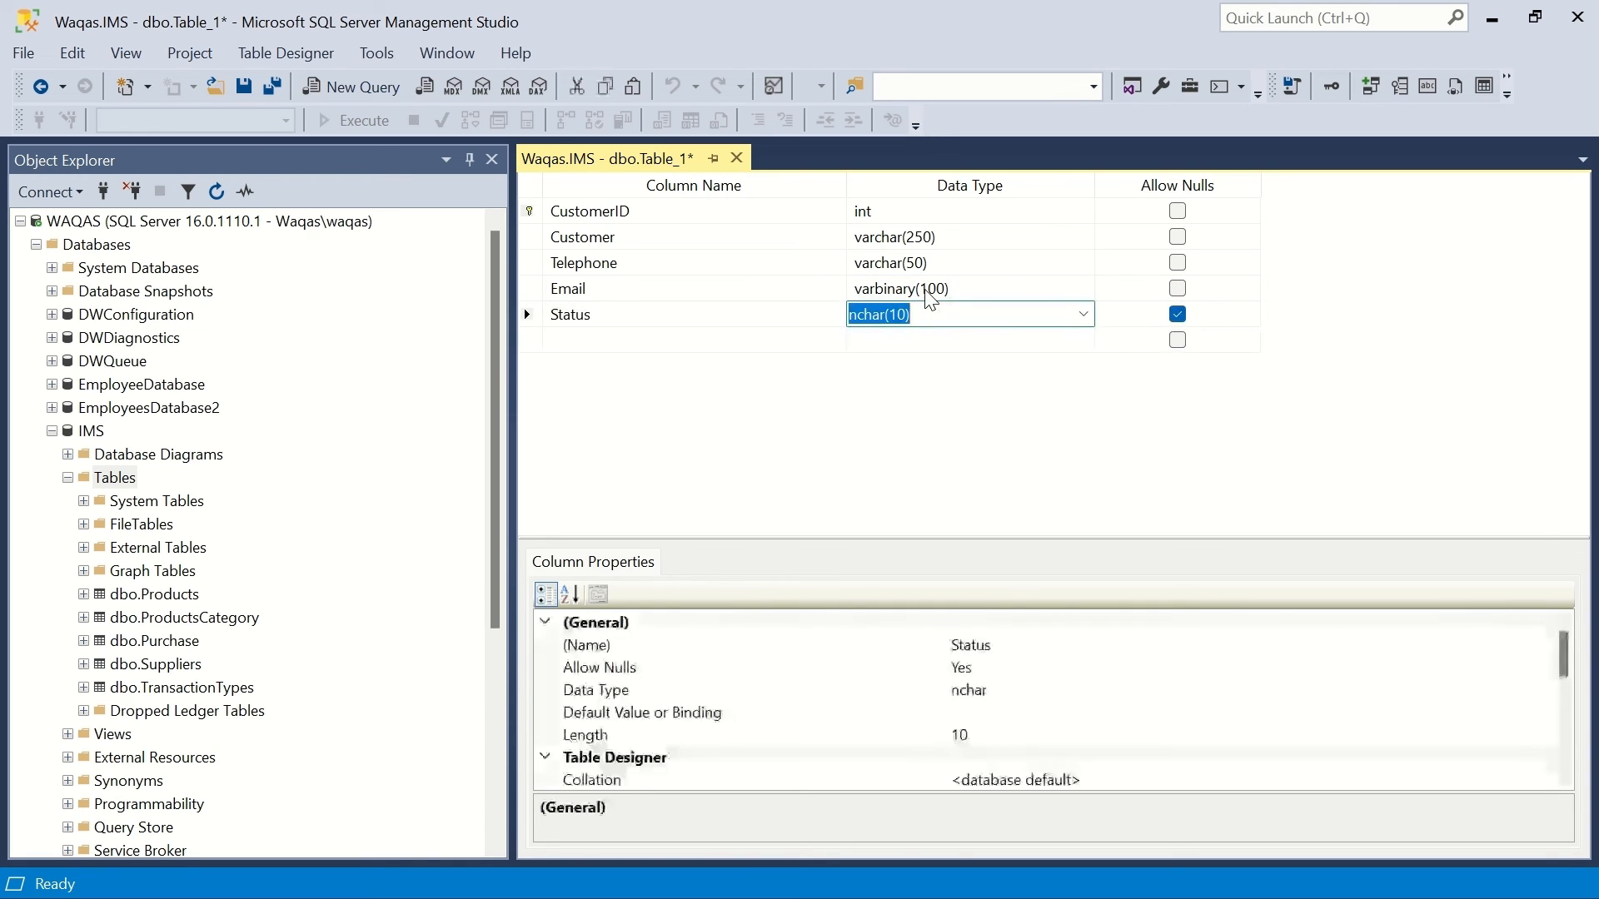
pyautogui.press('Up')
pyautogui.press('Up')
pyautogui.hotkey('ctrl', 'c')
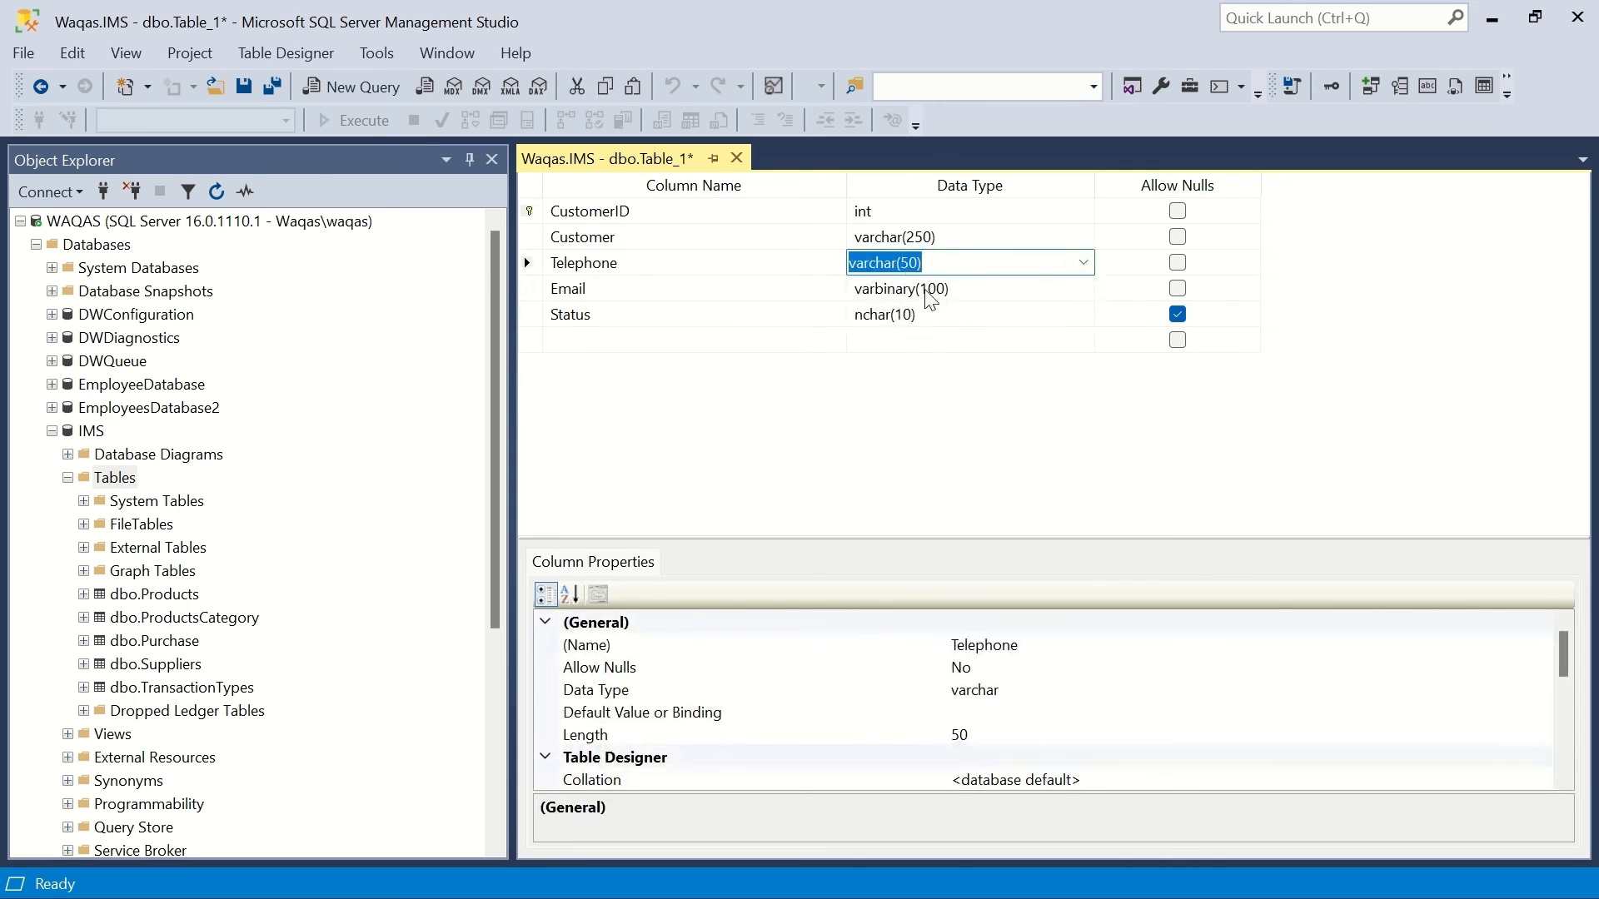
pyautogui.press('Down')
pyautogui.press('Down')
pyautogui.hotkey('ctrl', 'v')
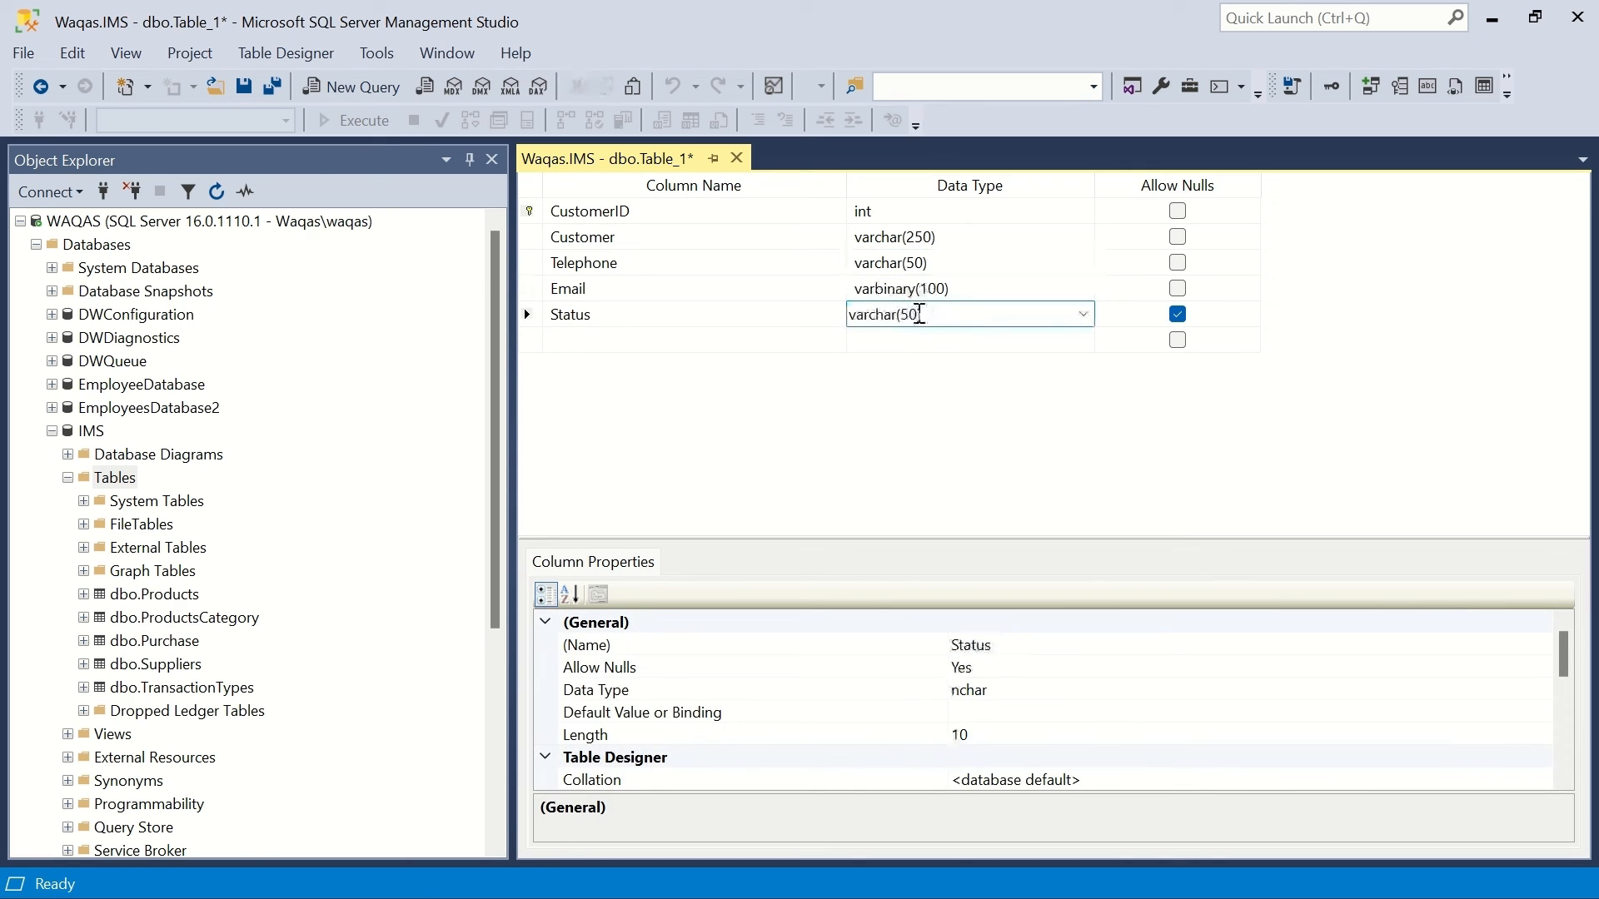
pyautogui.doubleClick(913, 314)
pyautogui.write('20')
pyautogui.press('Tab')
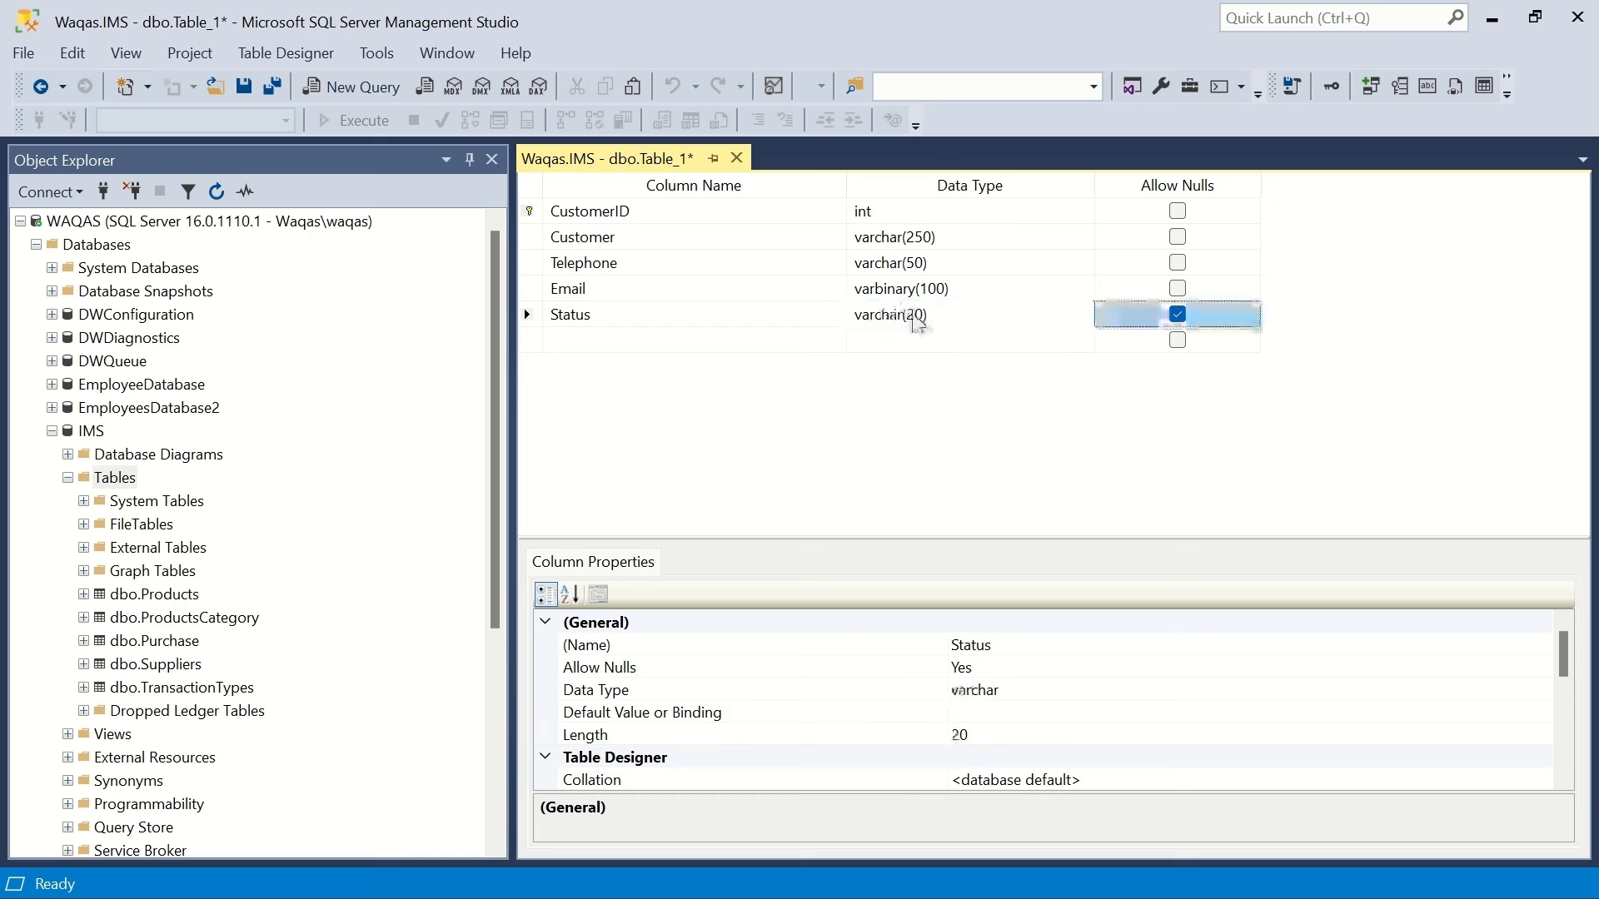
pyautogui.press('space')
# Save the table as Customers and close its design.
pyautogui.hotkey('ctrl', 's')
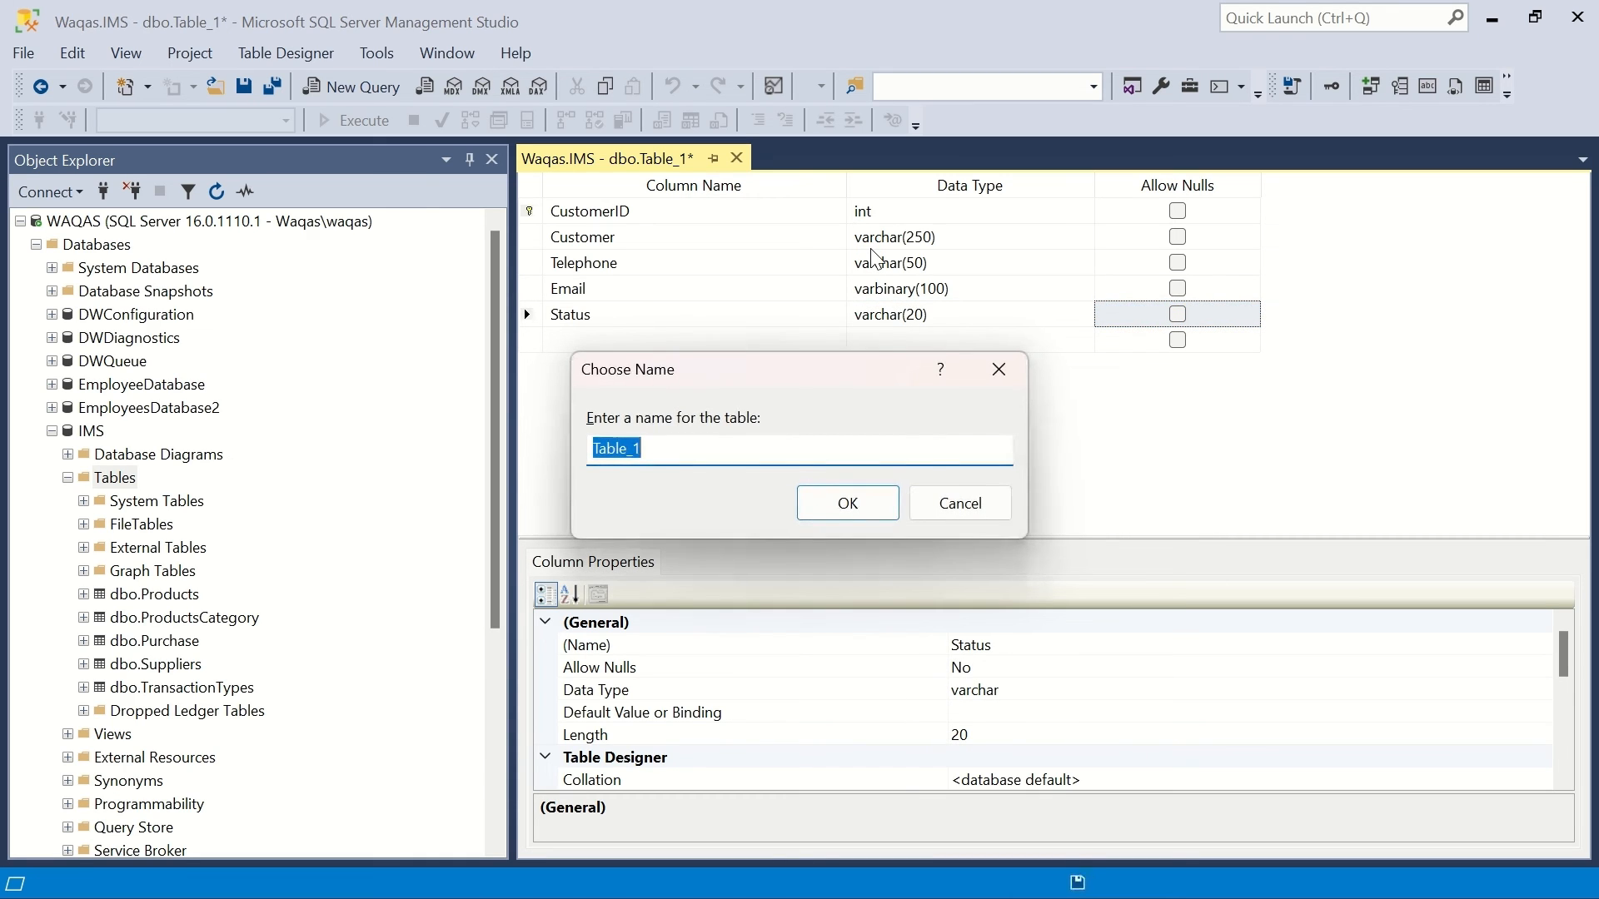
pyautogui.write('Custo')
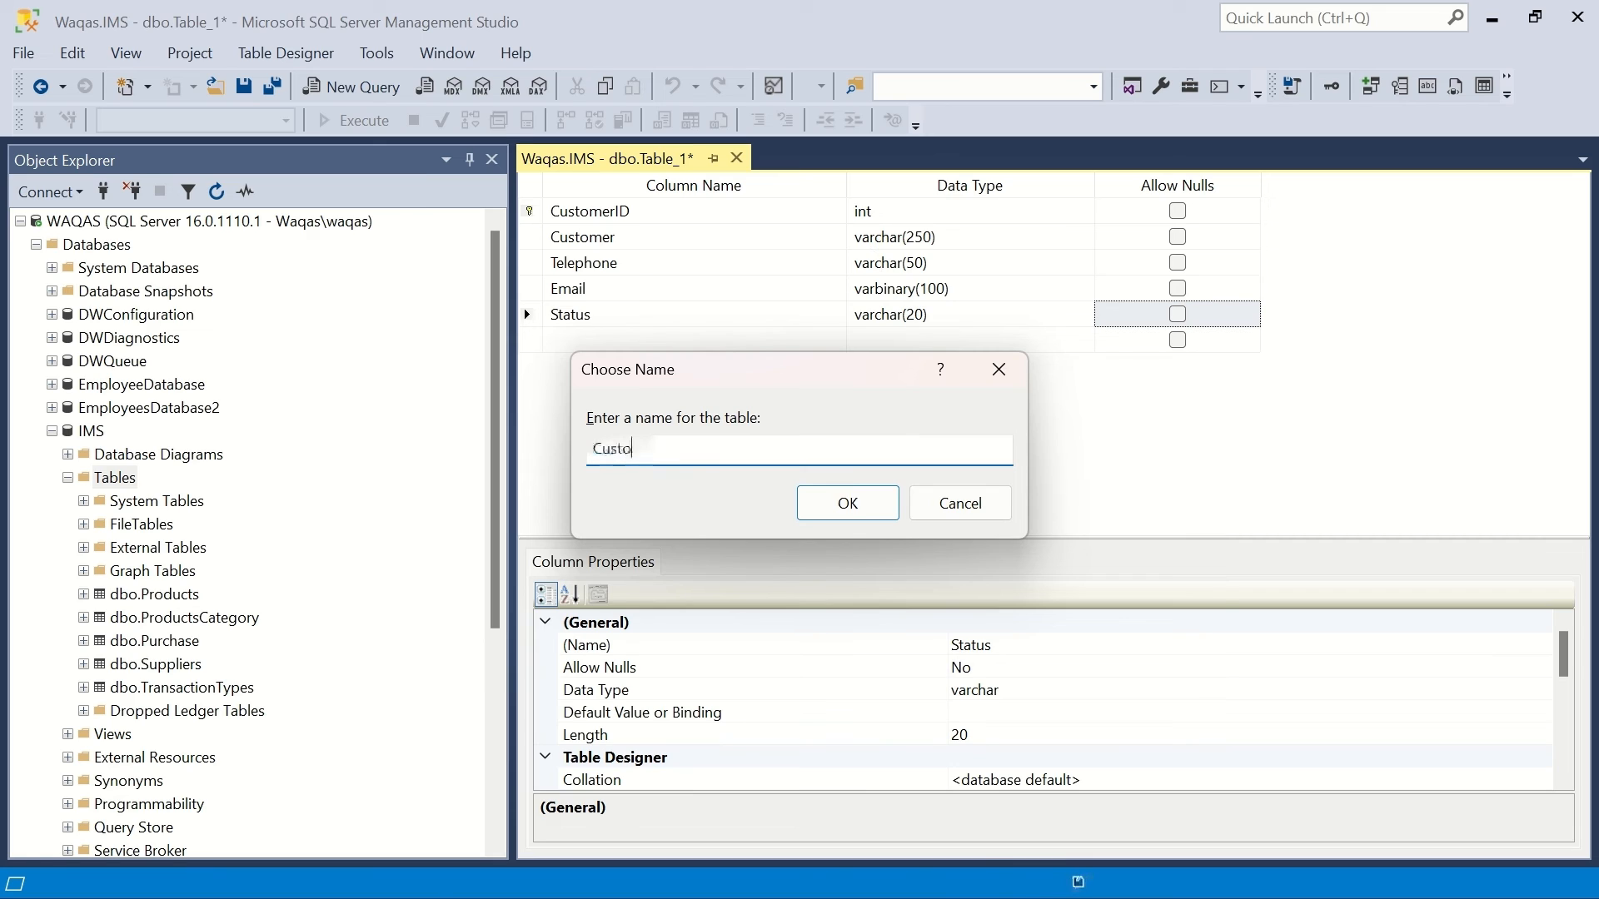
pyautogui.write('mers')
pyautogui.press('Return')
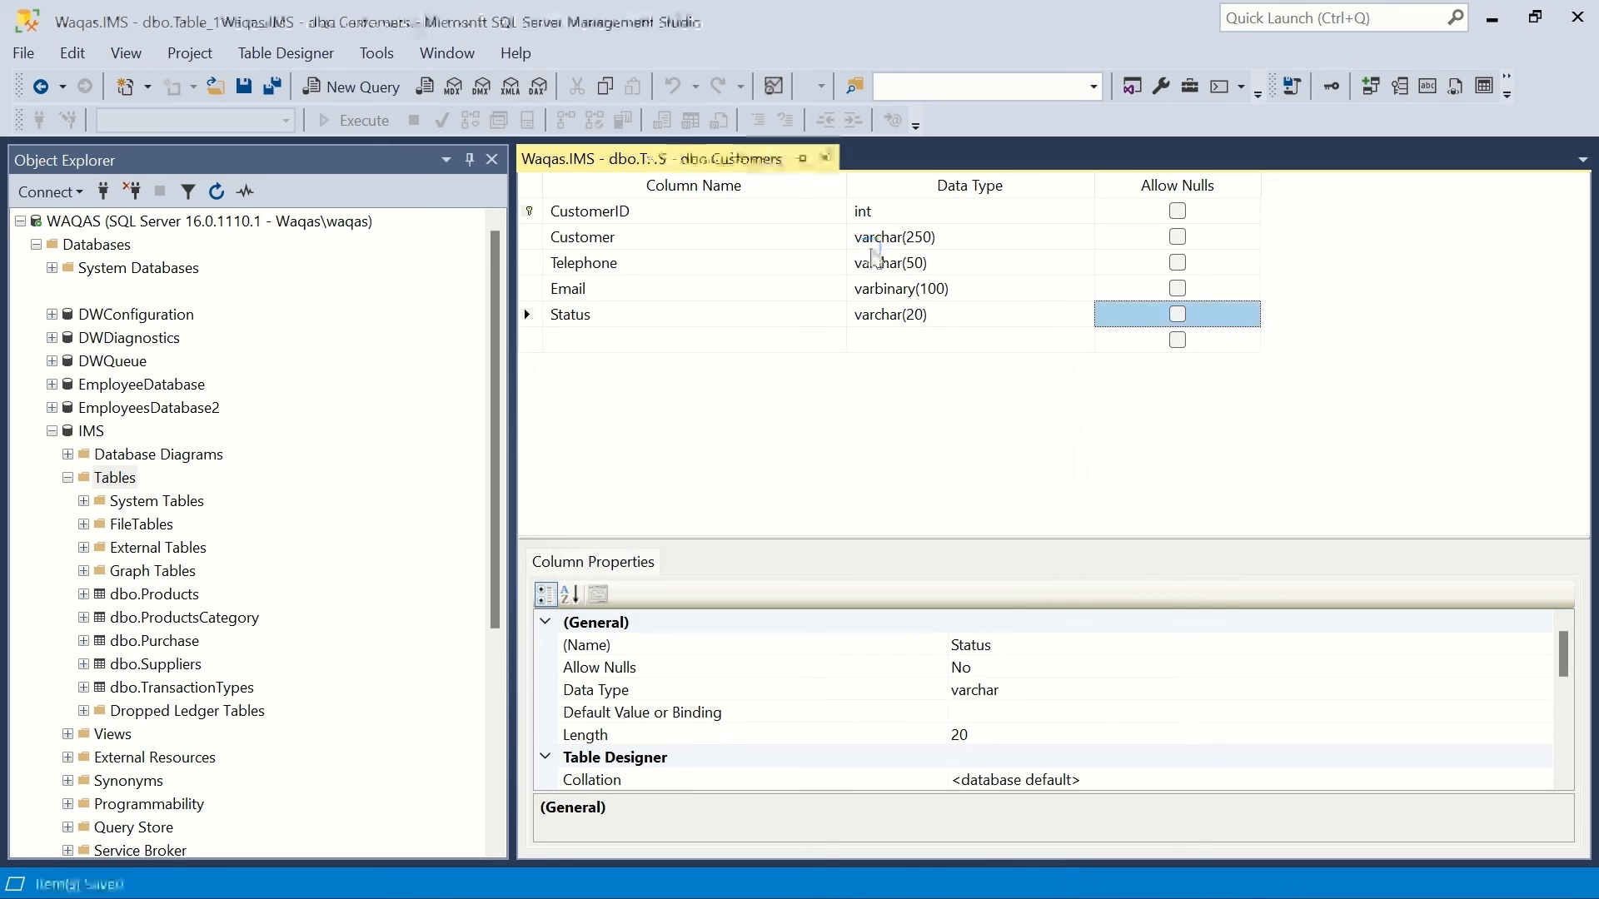
pyautogui.click(825, 159)
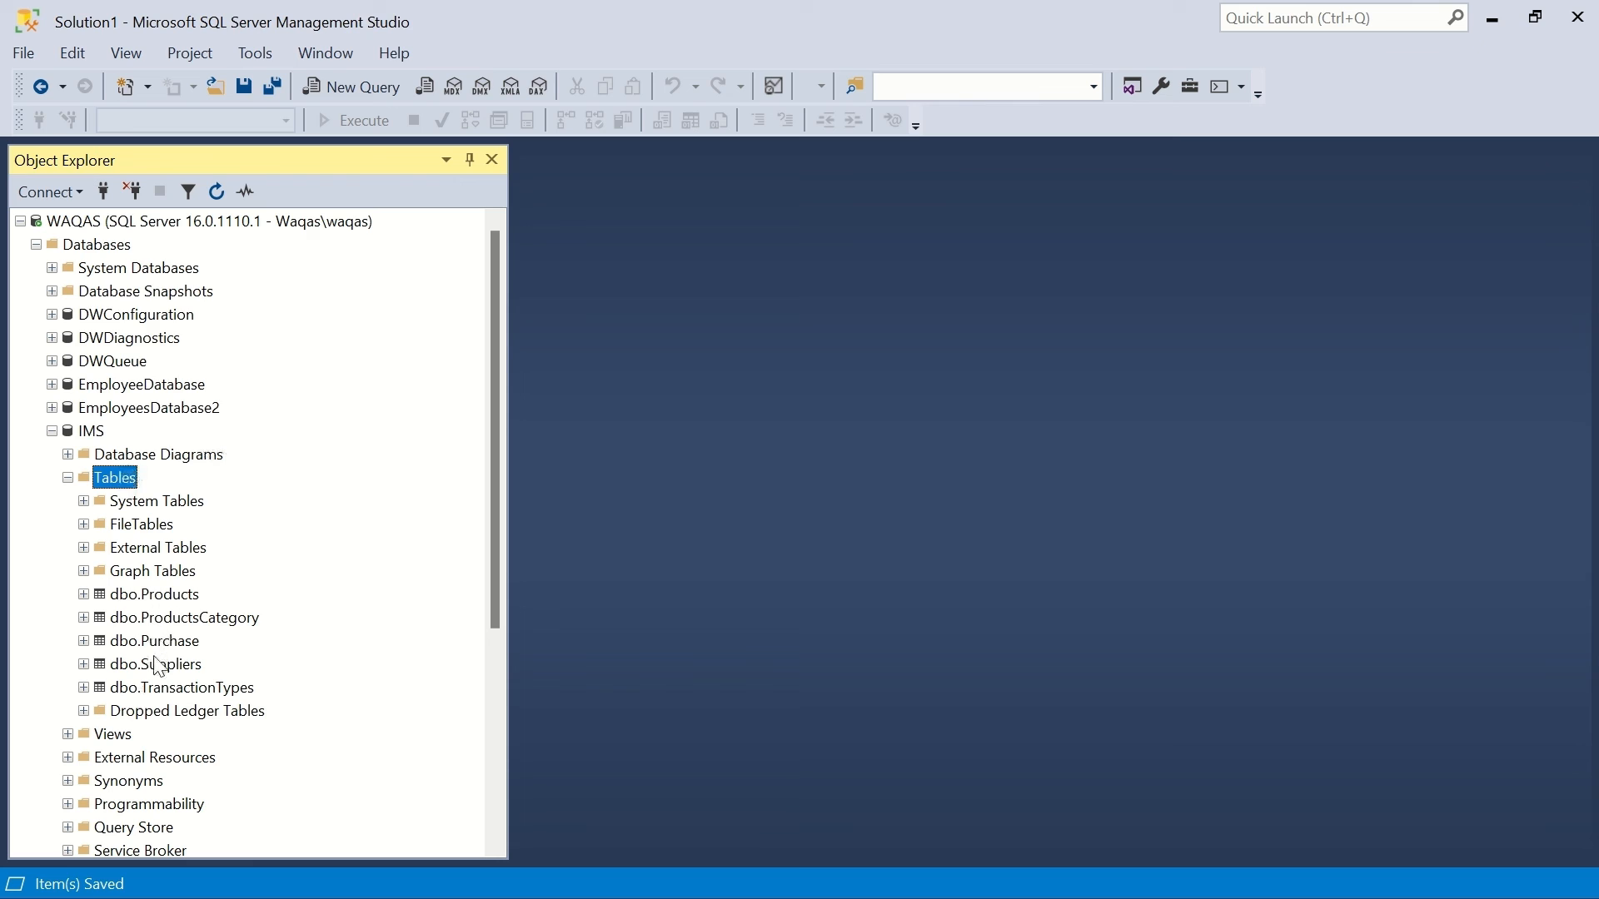
# Refresh the Tables folder of the IMS database to list all the saved tables.
pyautogui.rightClick(118, 483)
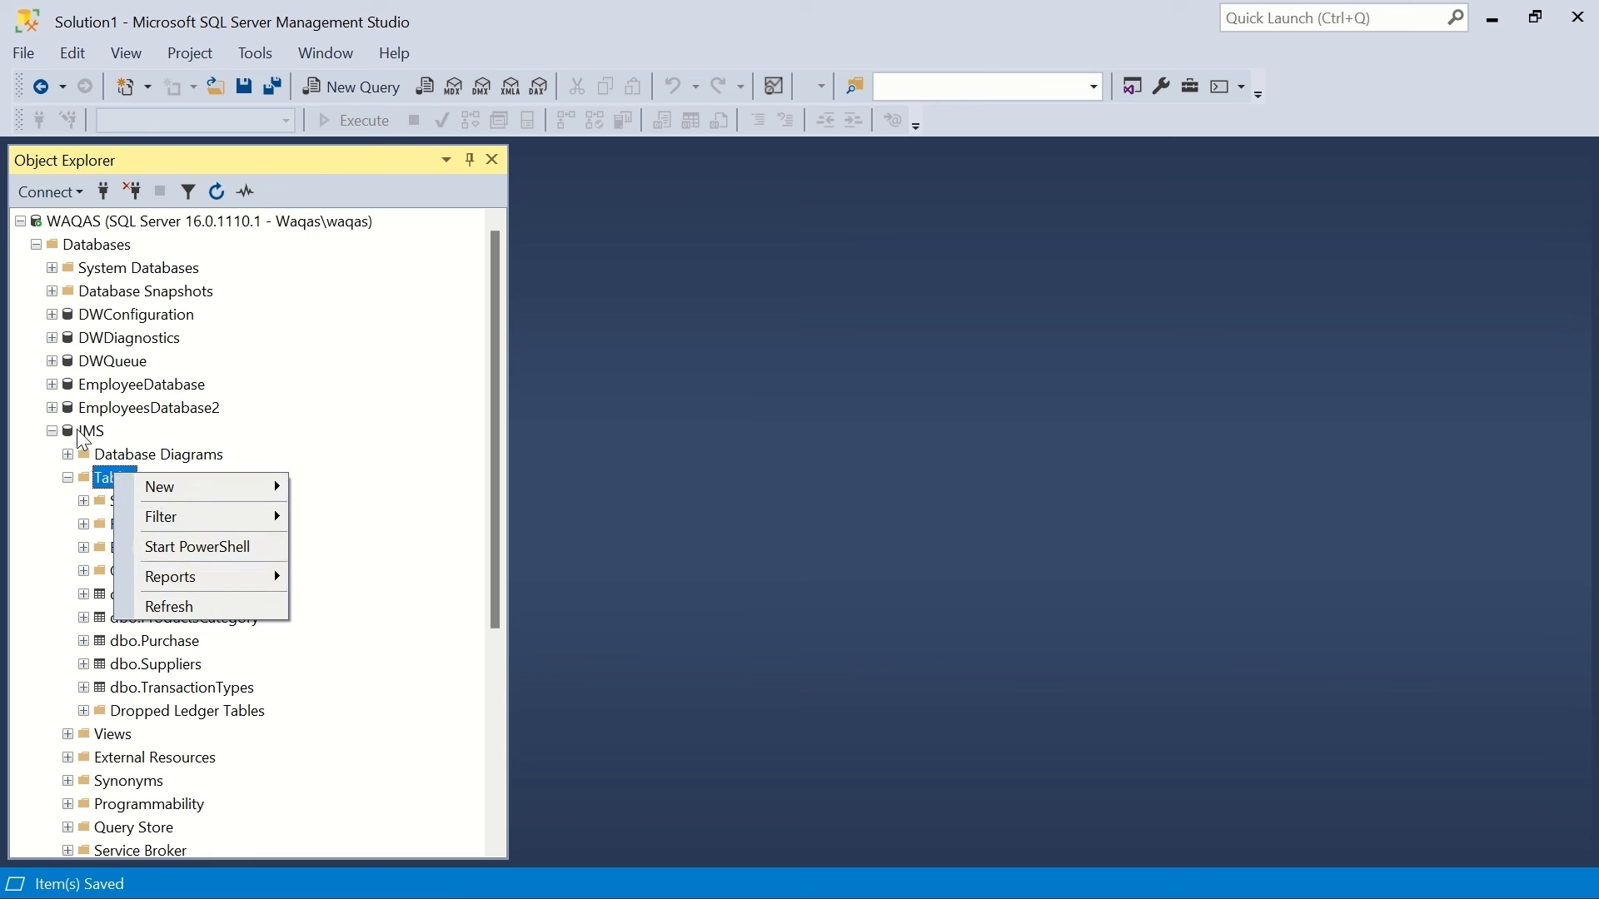
pyautogui.click(218, 616)
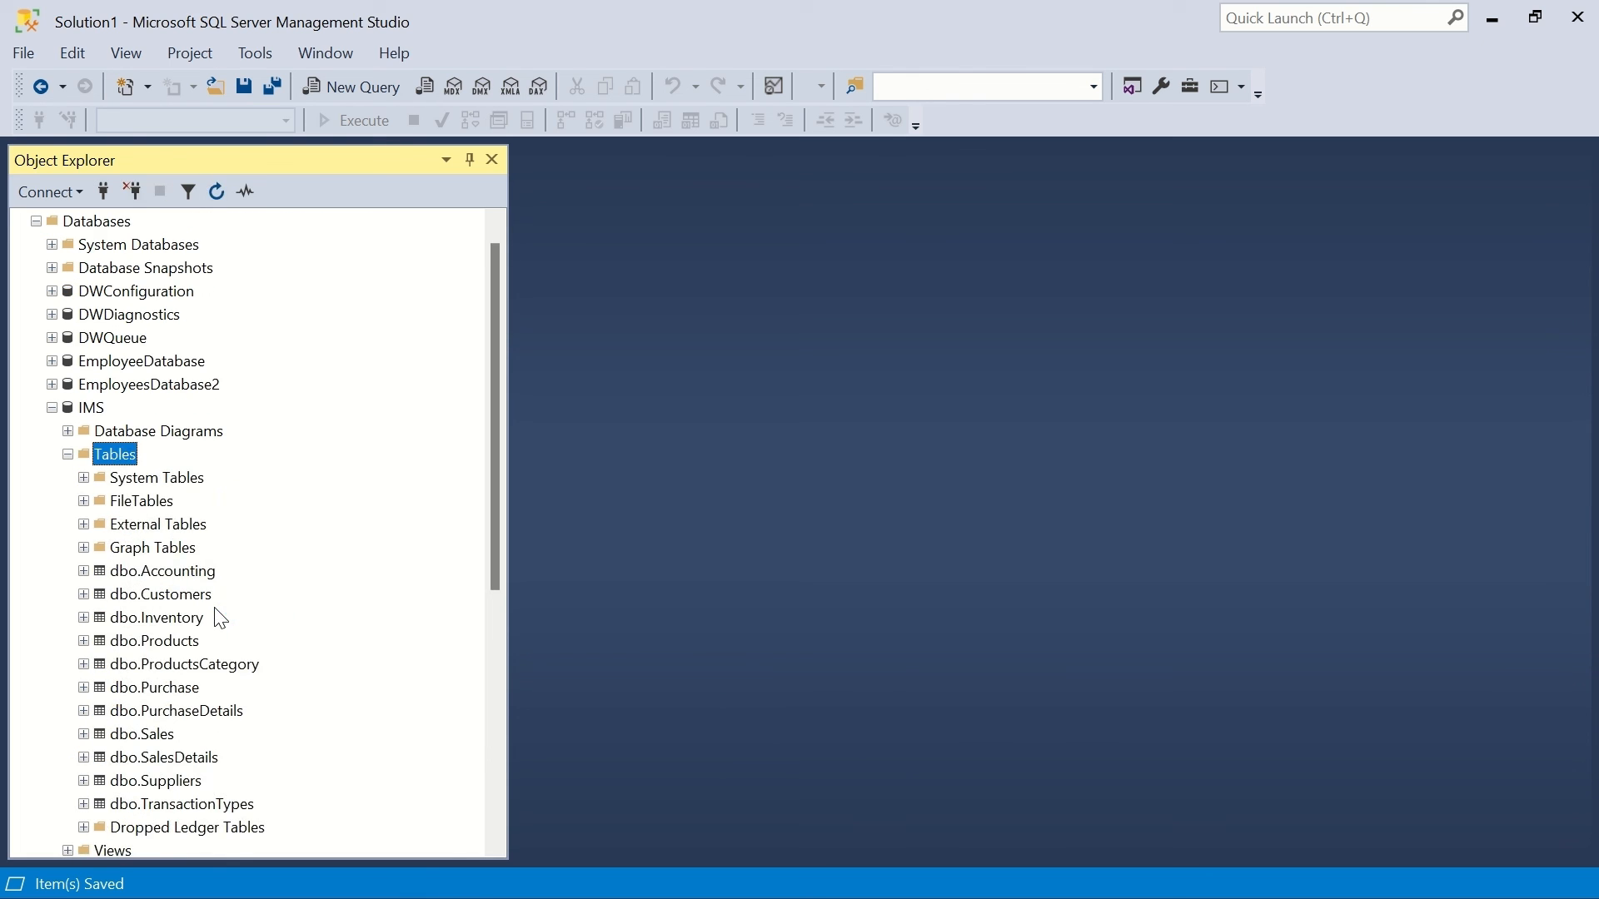
pyautogui.scroll(-1, 221, 618)
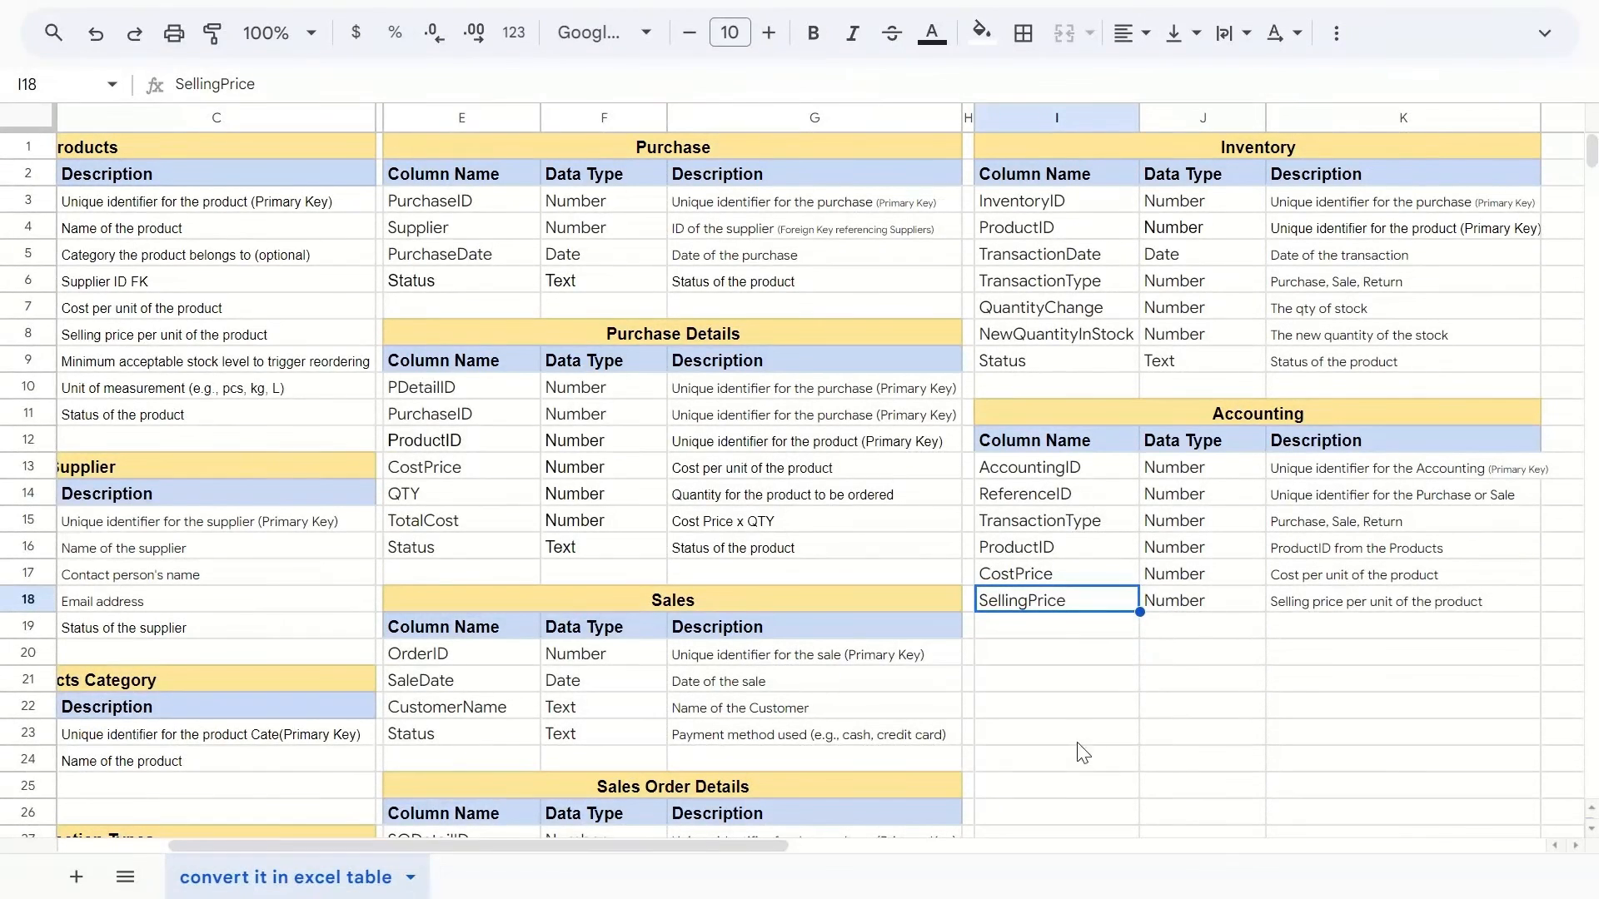
# Switch to Google Sheets and go back to the first columns to review the Products and Supplier table definitions.
pyautogui.press('Home')
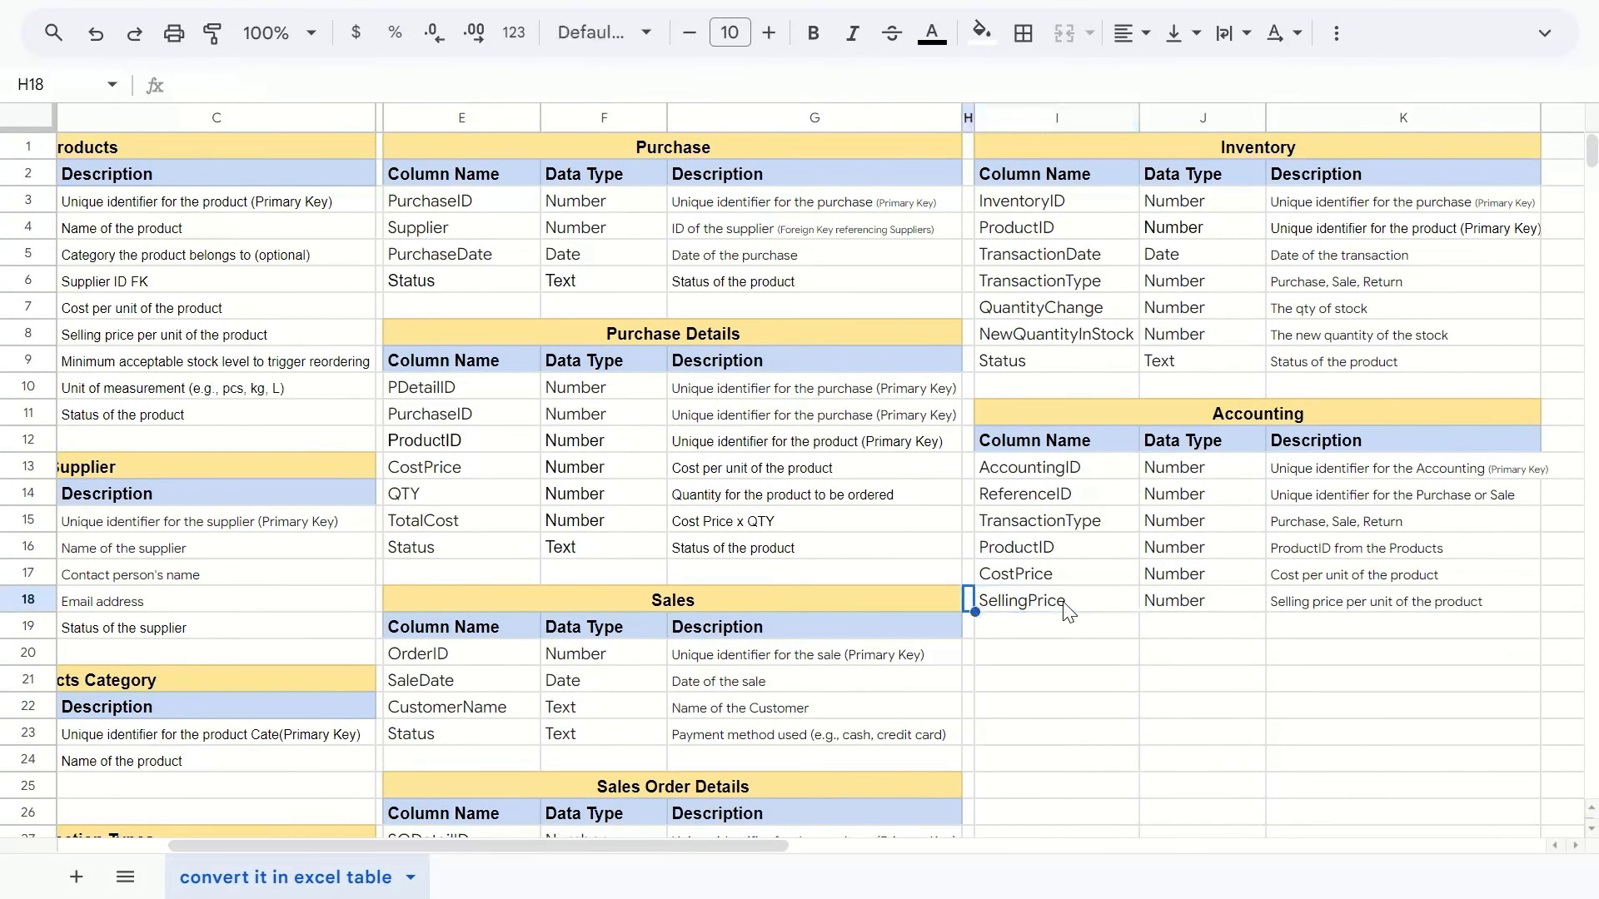
pyautogui.press('Up')
pyautogui.press('Up')
pyautogui.press('Up')
pyautogui.press('Up')
pyautogui.press('Up')
pyautogui.press('Up')
pyautogui.press('Up')
pyautogui.press('Up')
pyautogui.press('Up')
pyautogui.press('Up')
pyautogui.press('Up')
pyautogui.press('Up')
pyautogui.press('Up')
pyautogui.press('Up')
pyautogui.press('Up')
pyautogui.press('Up')
pyautogui.press('Up')
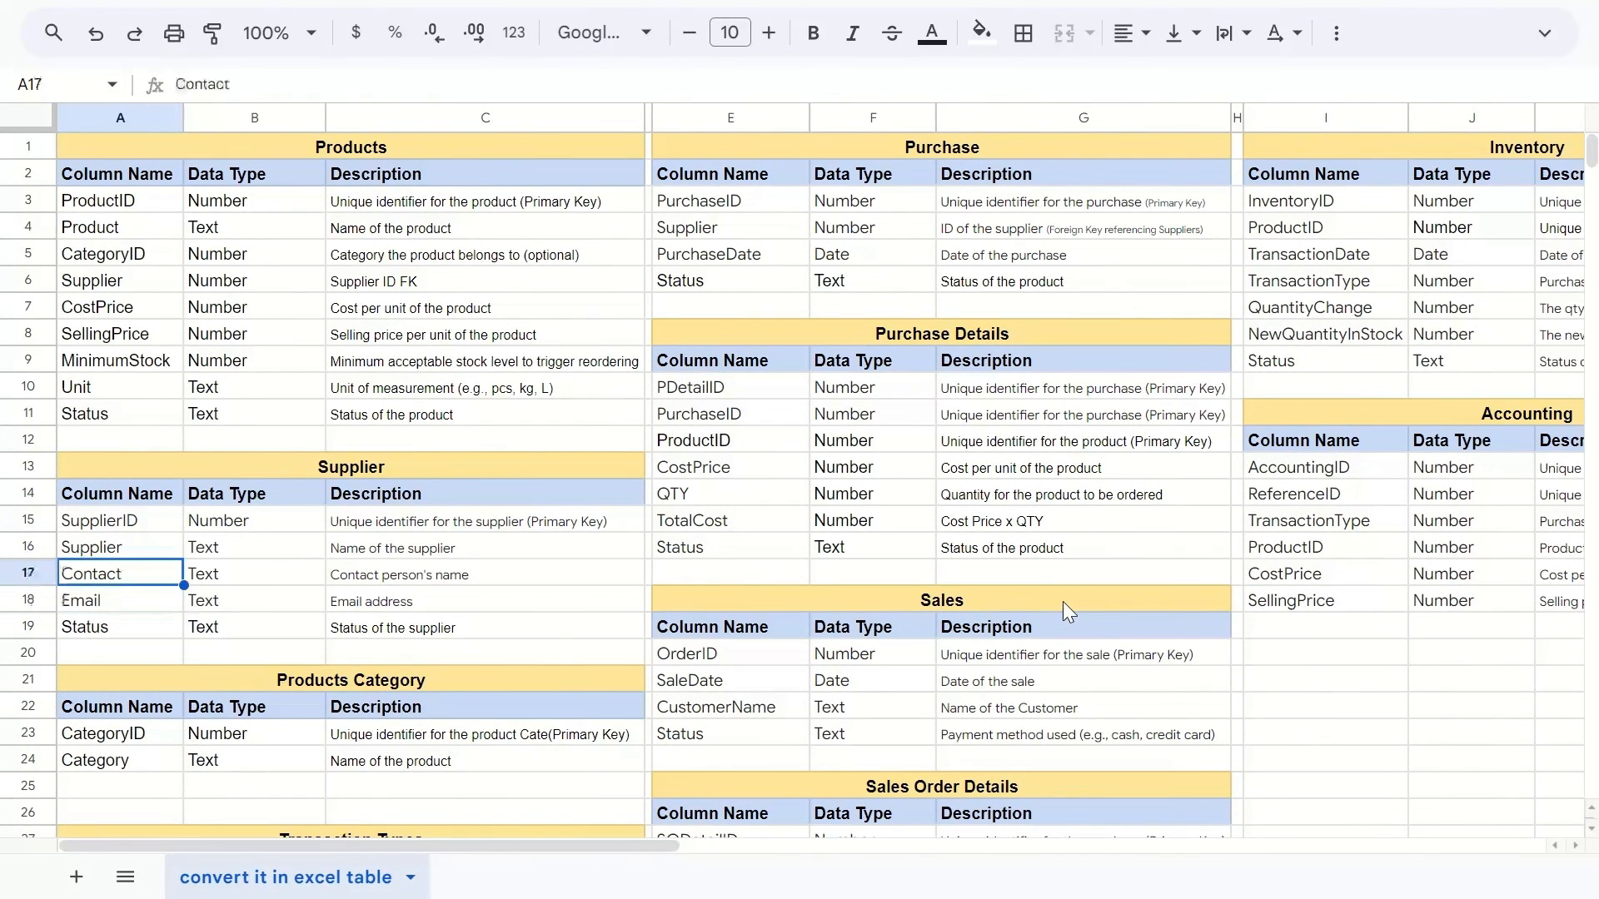